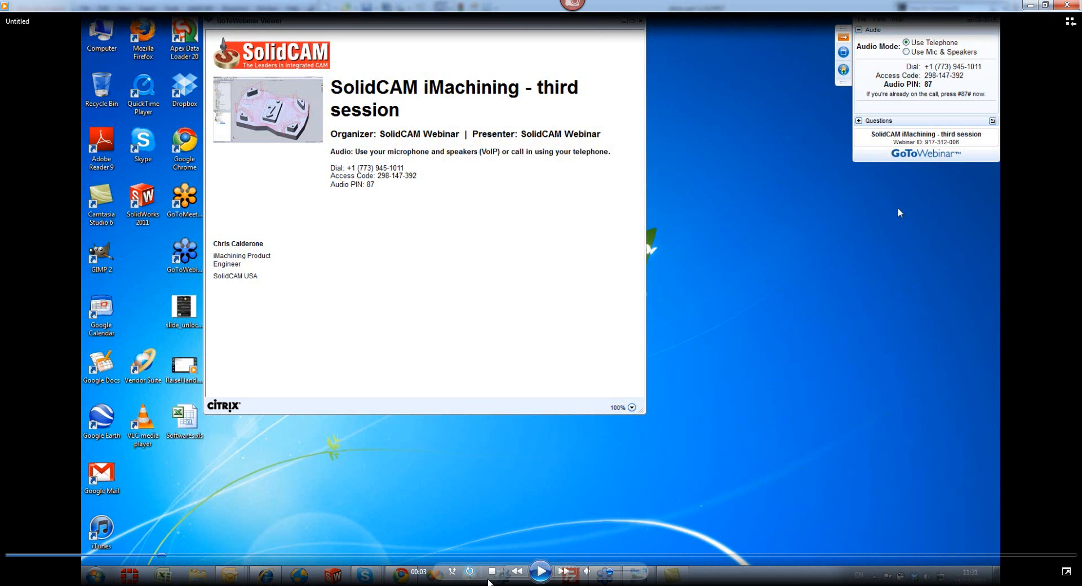
# Step: Play the recorded webinar introduction and close the video player to return to the demo part 2 model
pyautogui.click(540, 572)
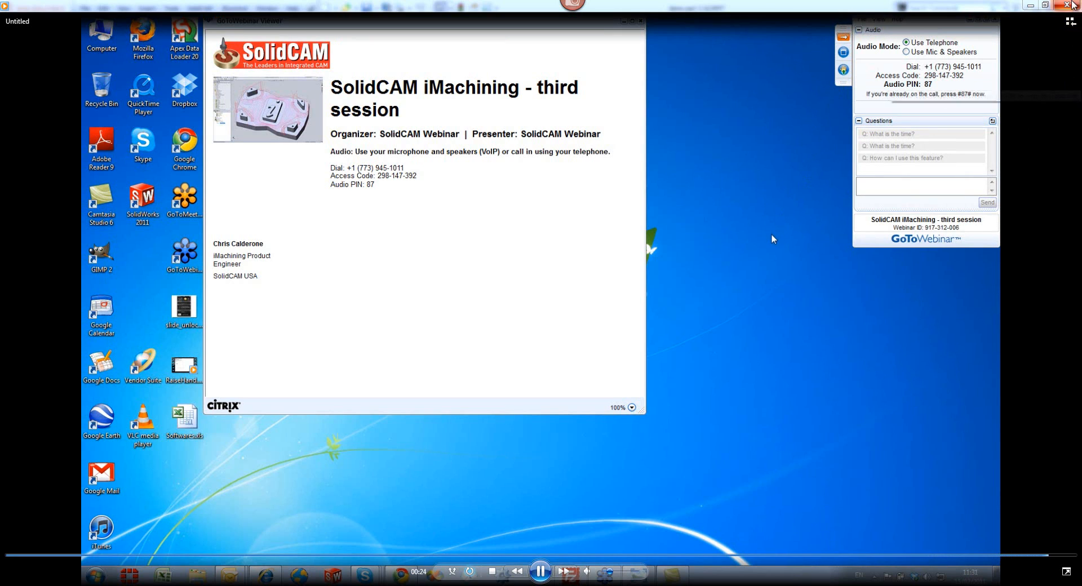
pyautogui.click(1072, 5)
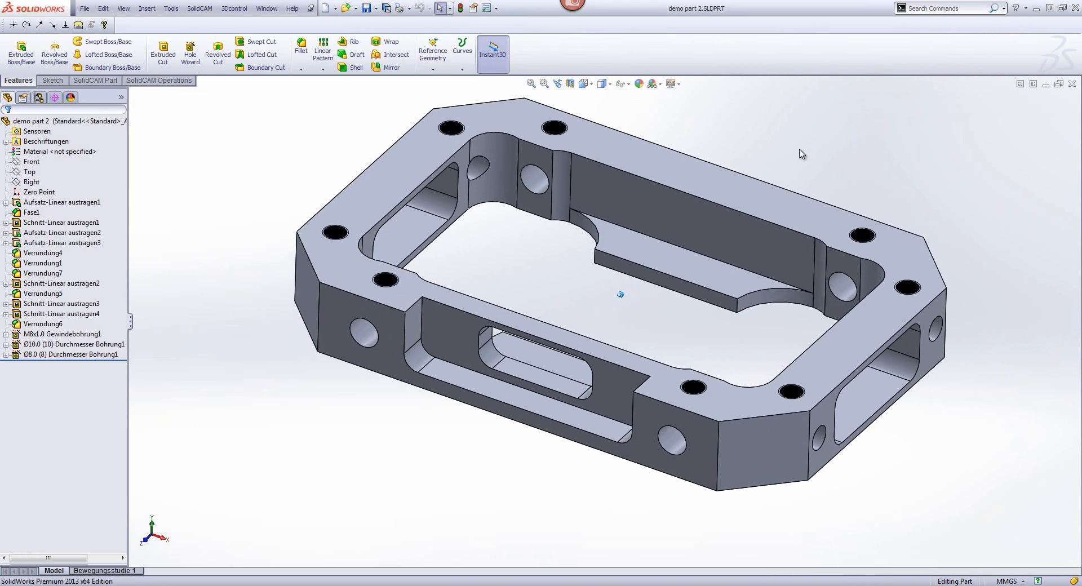
# Step: Inspect the top, side and end faces of the demo part 2 frame from several viewing angles
pyautogui.click(748, 213)
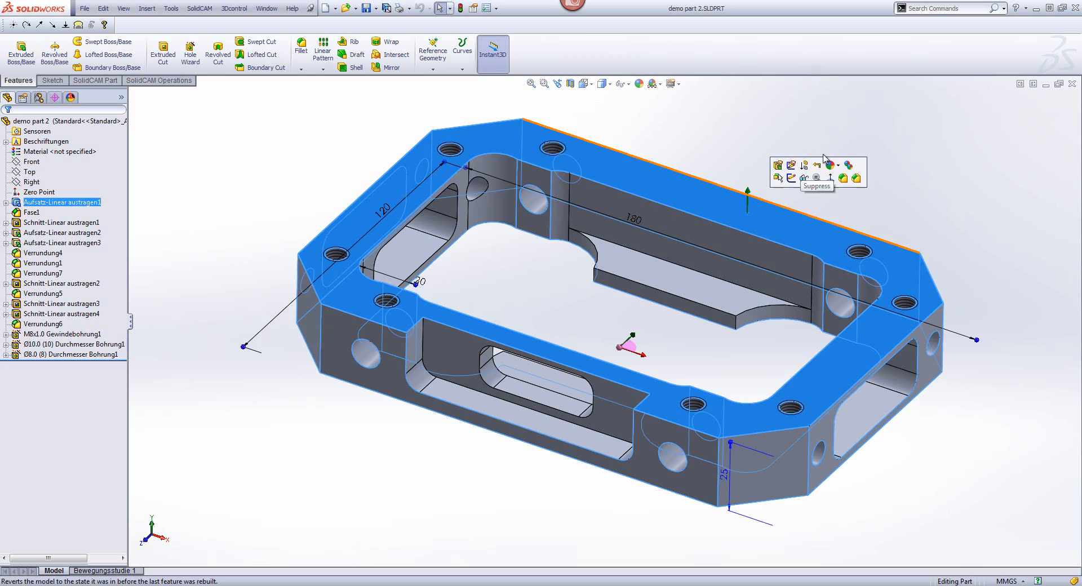
pyautogui.click(717, 133)
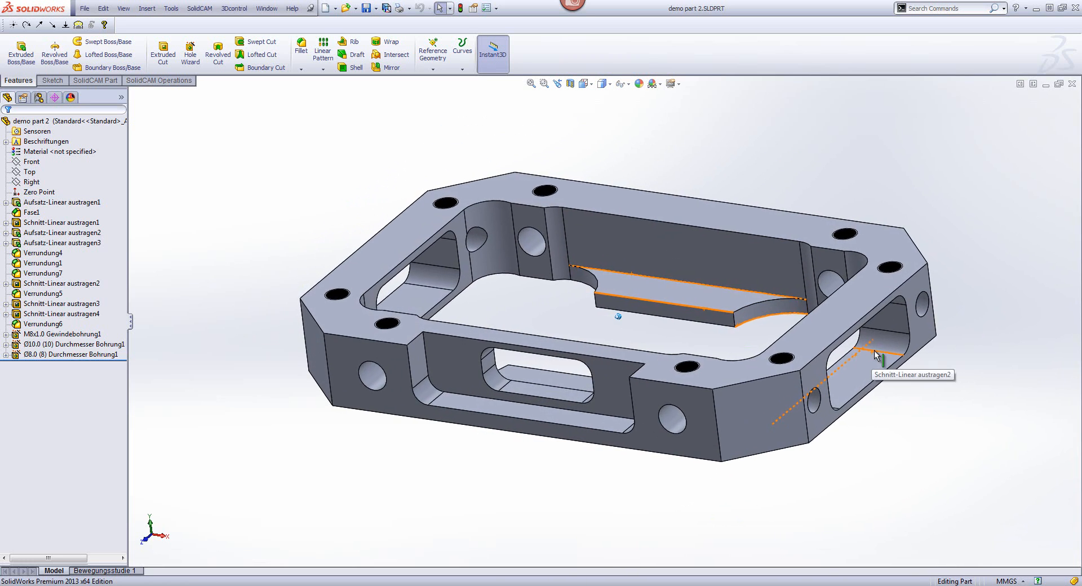
pyautogui.click(920, 335)
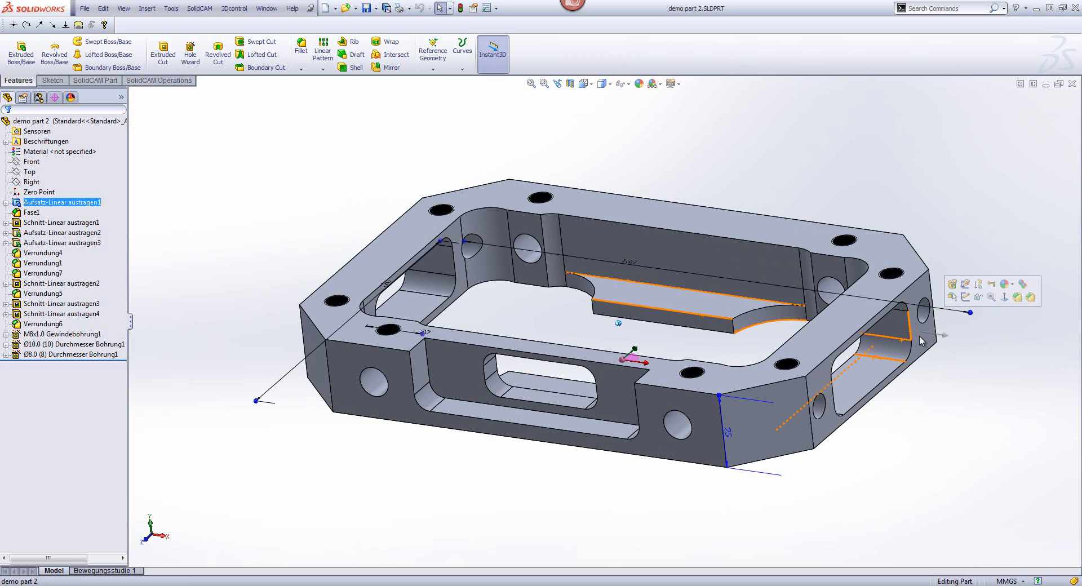
pyautogui.click(713, 436)
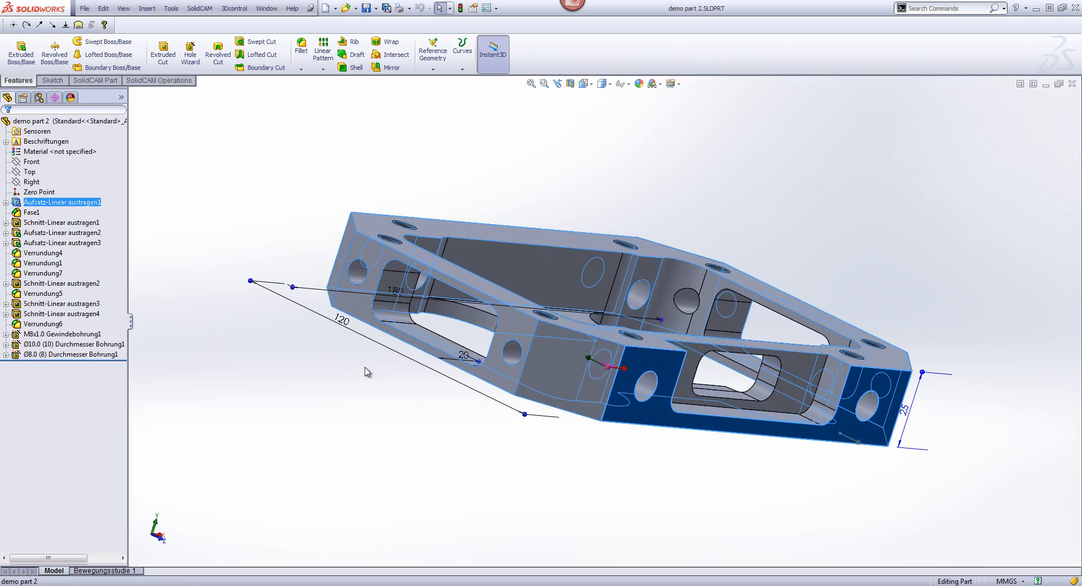
pyautogui.click(403, 437)
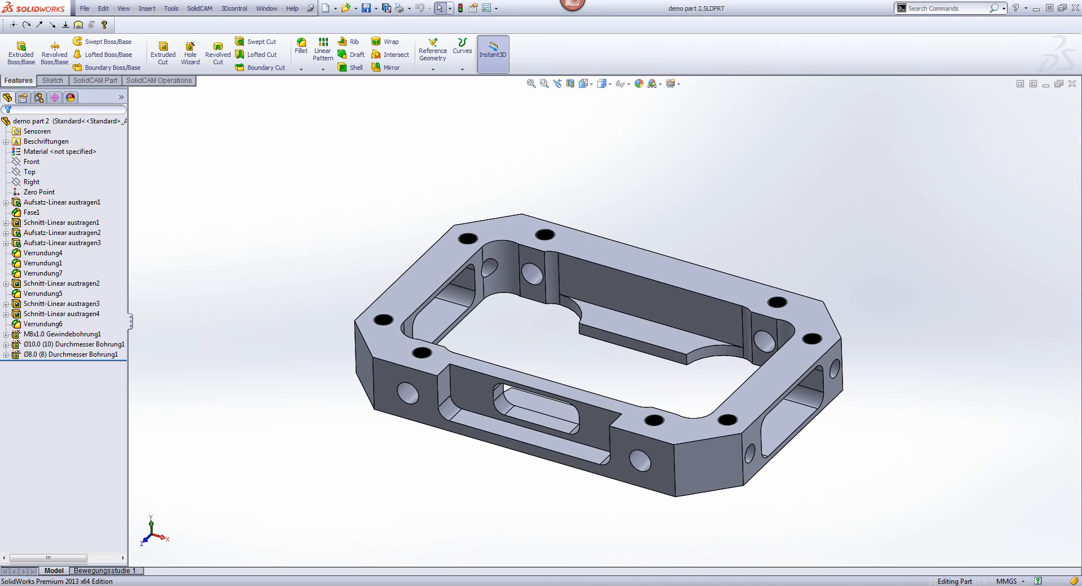
# Step: View the large Fixture part and return to demo part 2
pyautogui.moveTo(585, 585)
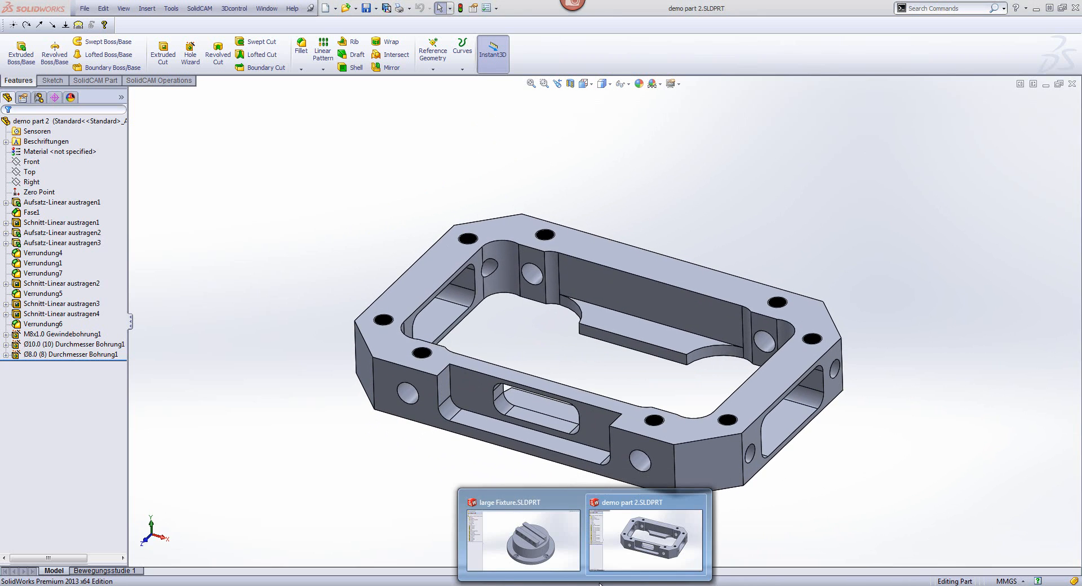
pyautogui.click(556, 534)
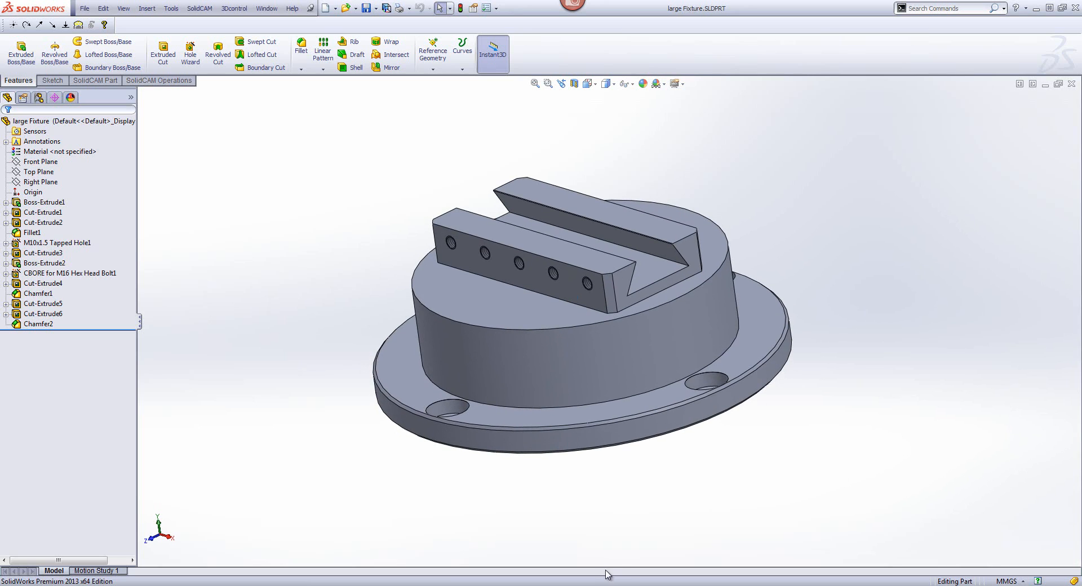
pyautogui.hotkey('ctrl', 'Tab')
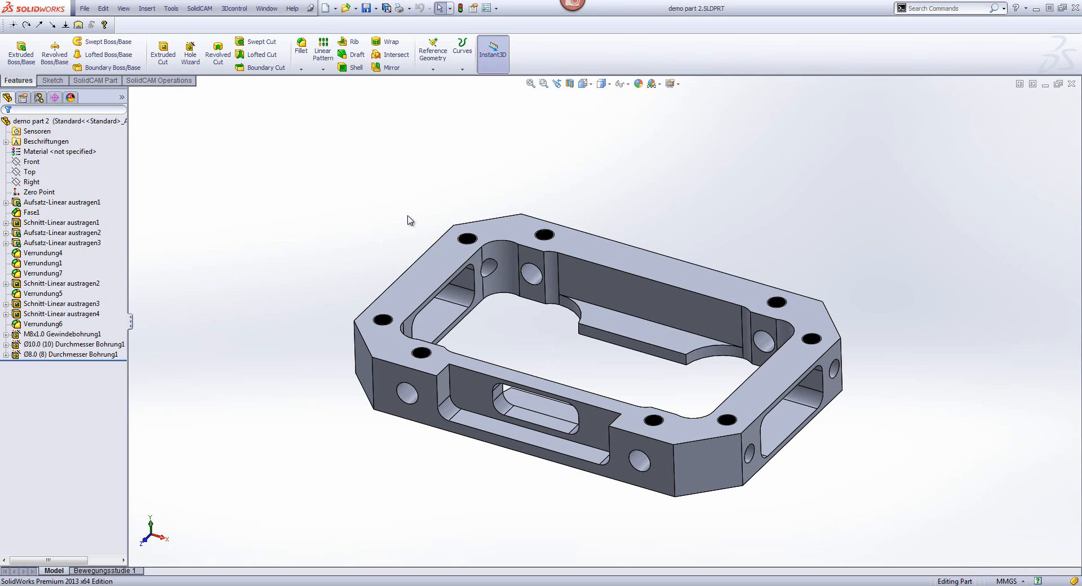
# Step: Add a configuration named Stock to demo part 2 and return to its feature tree
pyautogui.click(40, 98)
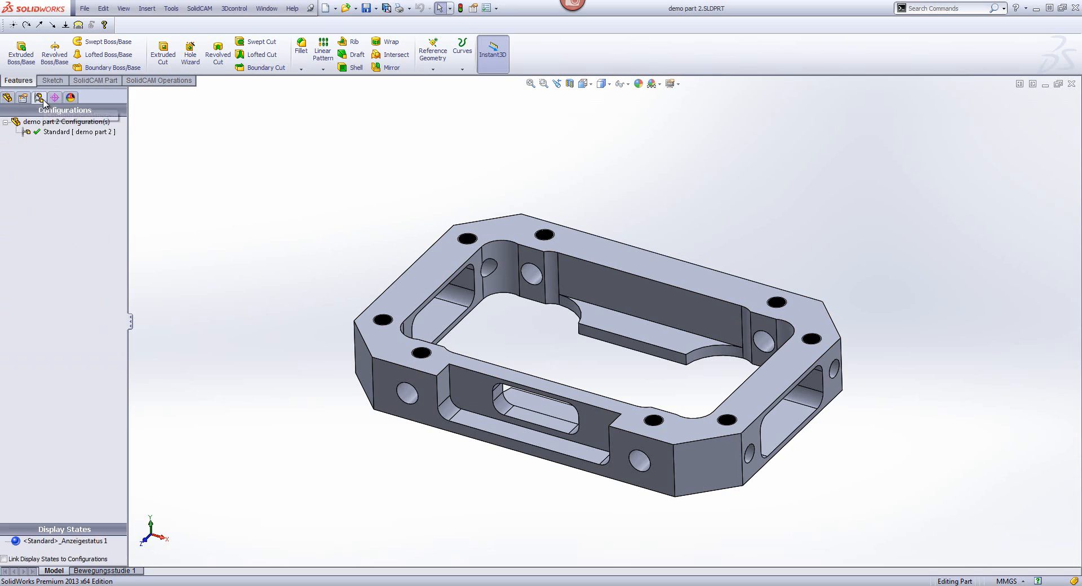
pyautogui.click(45, 122)
pyautogui.rightClick(46, 124)
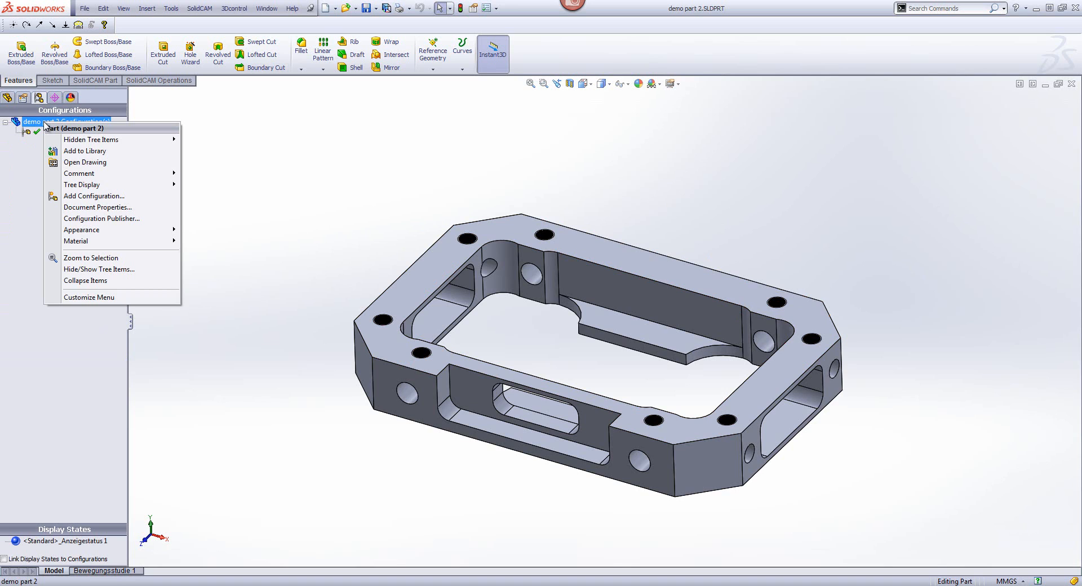
pyautogui.click(93, 196)
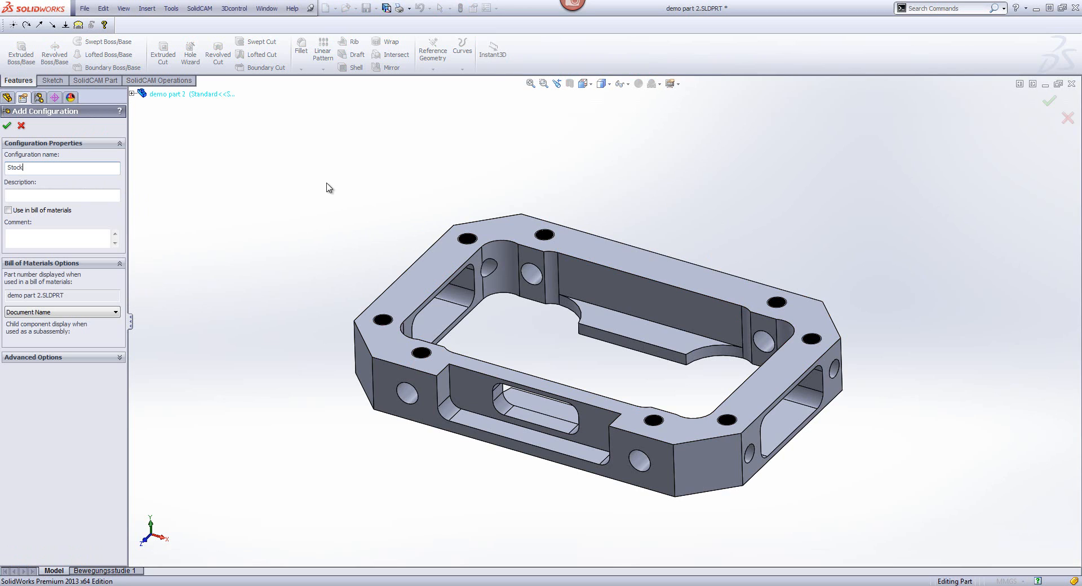
pyautogui.press('Return')
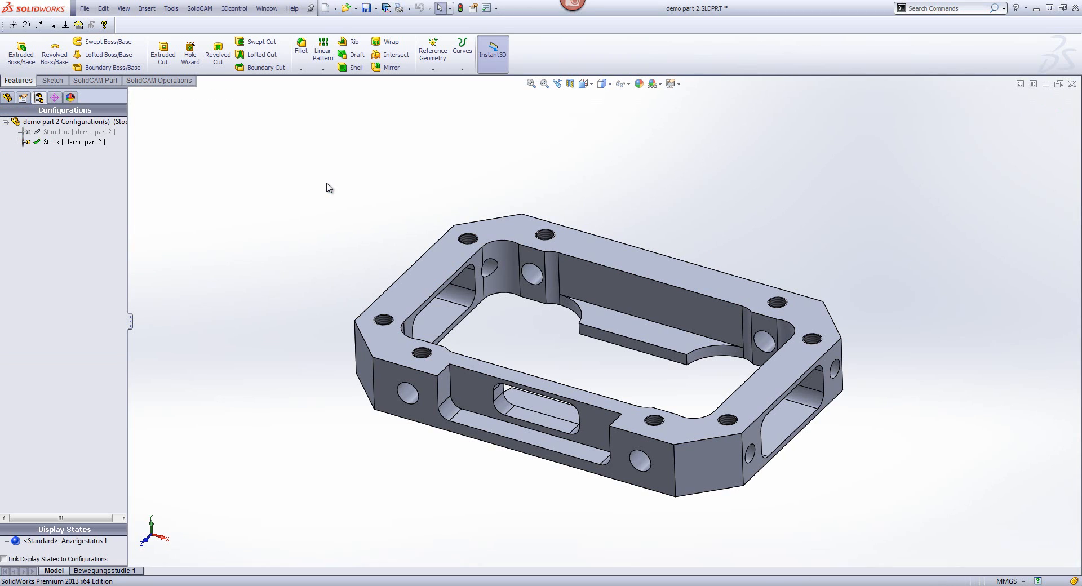
pyautogui.click(8, 97)
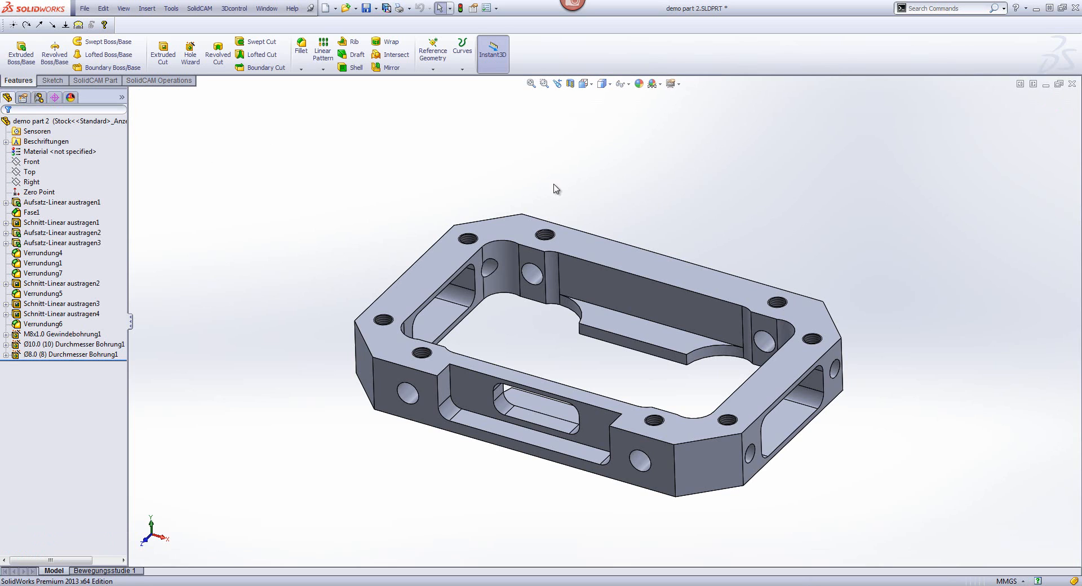
# Step: Sketch a center rectangle about 198 by 126 mm on the frame's top face, centred on the origin and enclosing the whole part
pyautogui.click(630, 255)
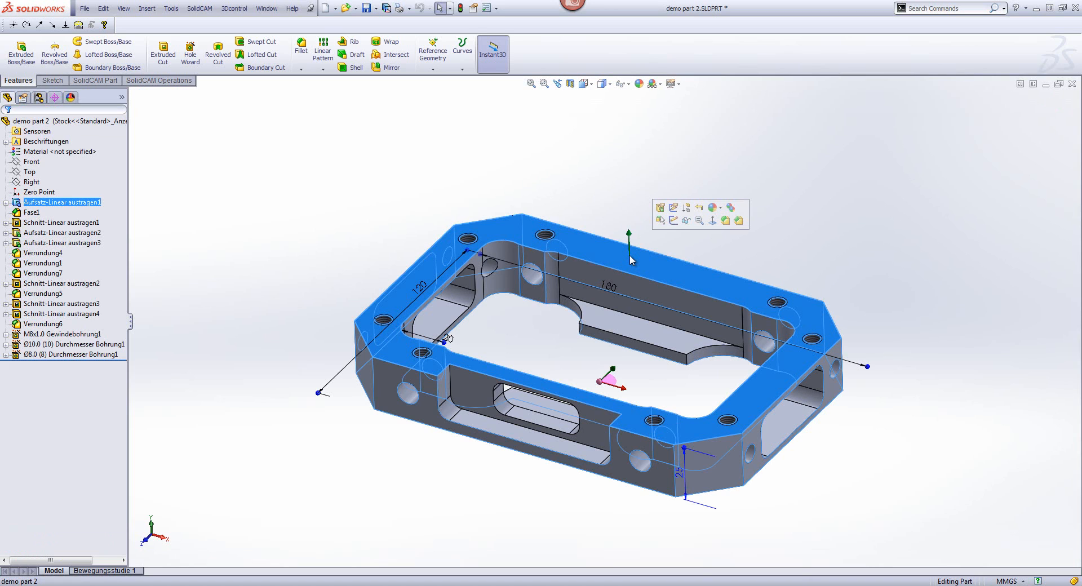
pyautogui.click(673, 221)
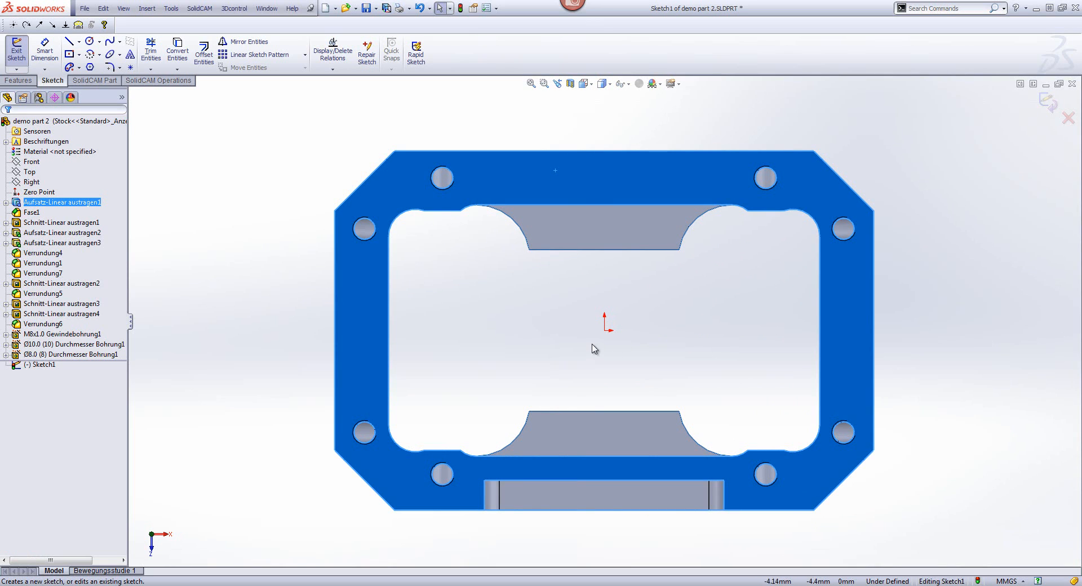
pyautogui.click(69, 54)
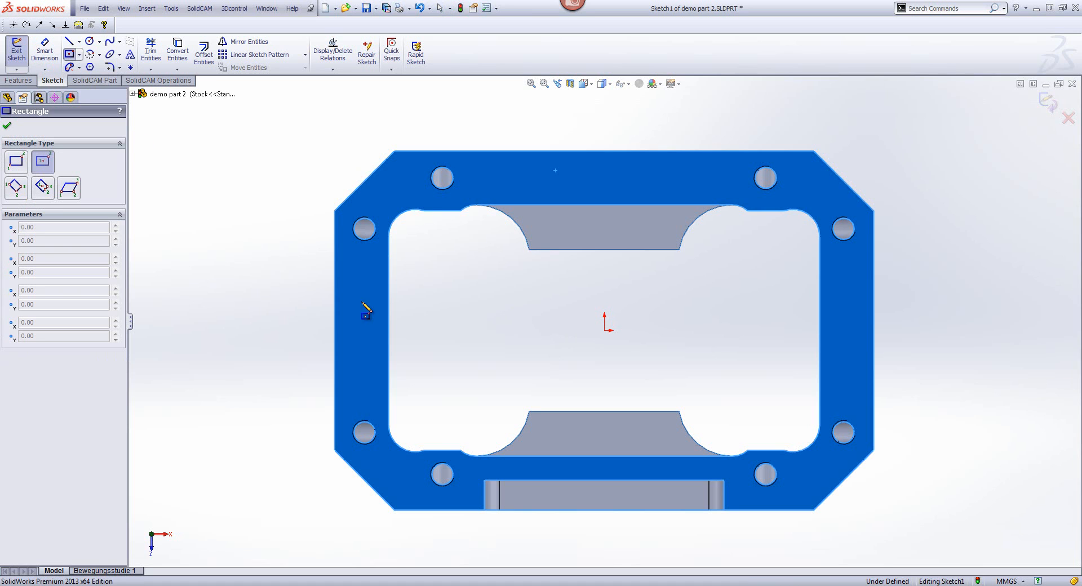
pyautogui.click(605, 330)
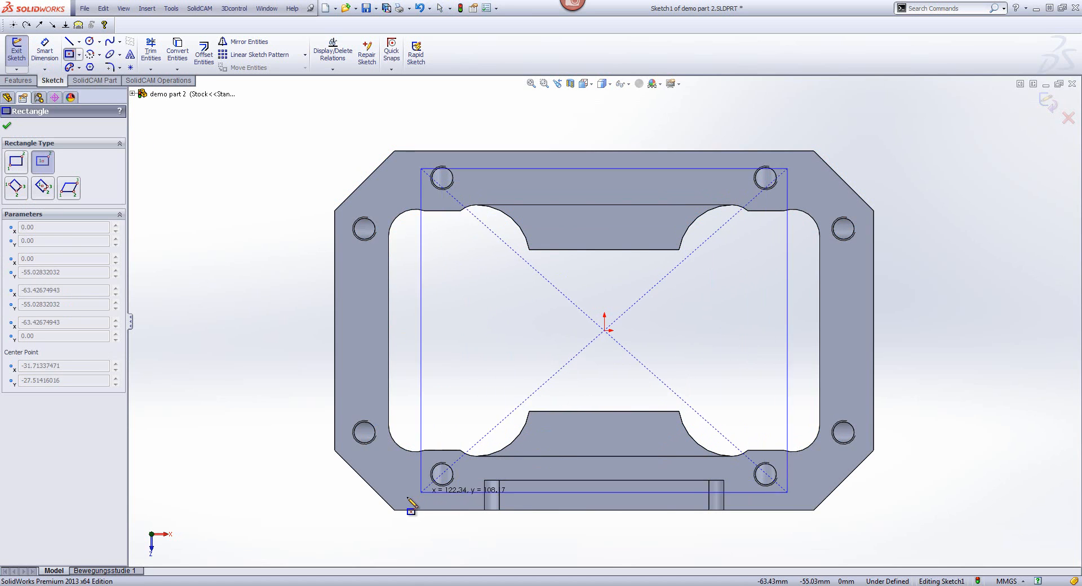
pyautogui.click(310, 519)
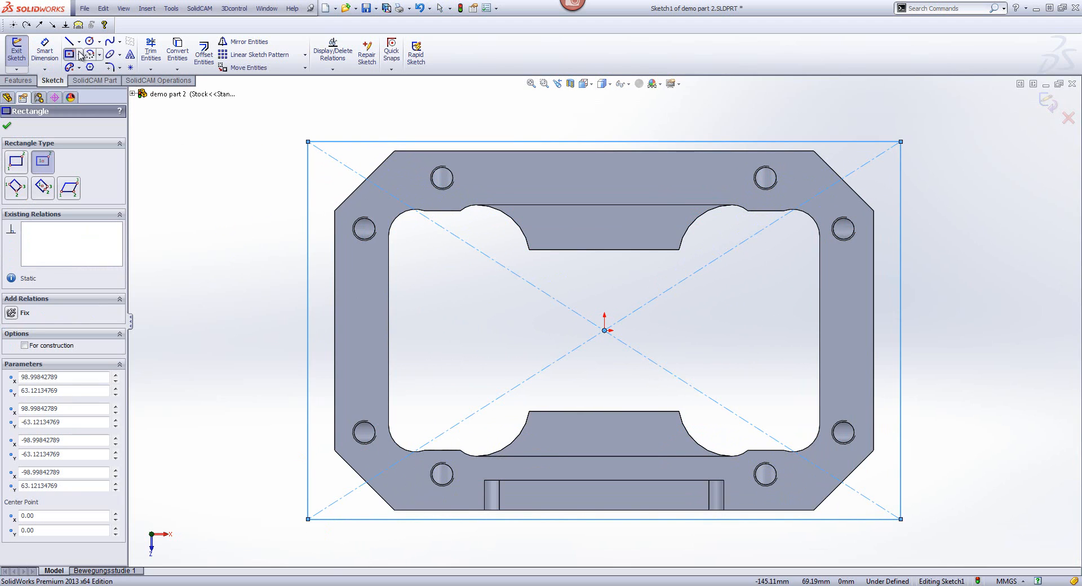
# Step: Dimension the gap between the frame's long outer edge and the rectangle's parallel side to 2 mm
pyautogui.click(45, 50)
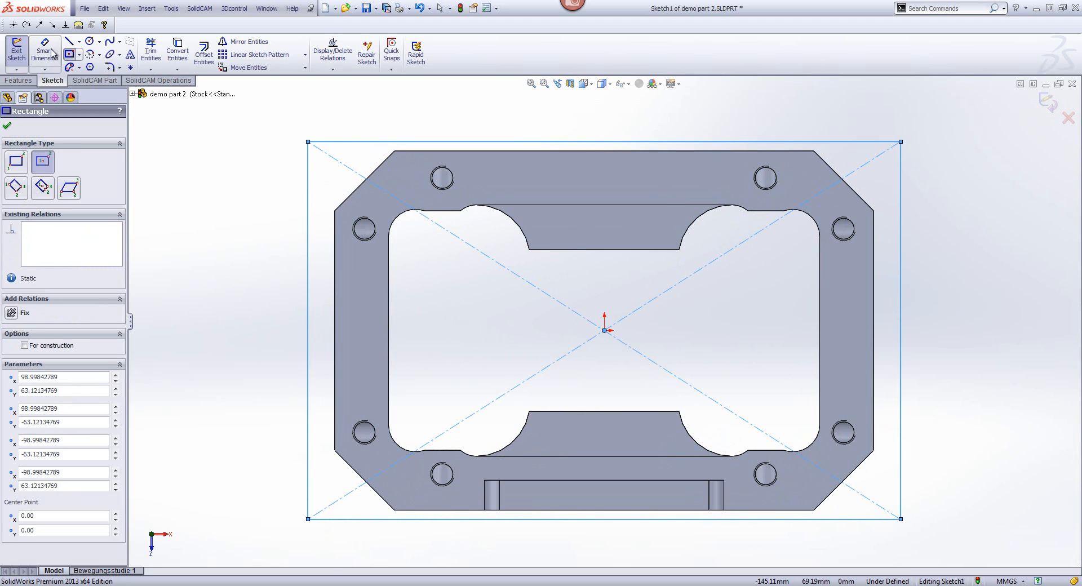
pyautogui.click(535, 148)
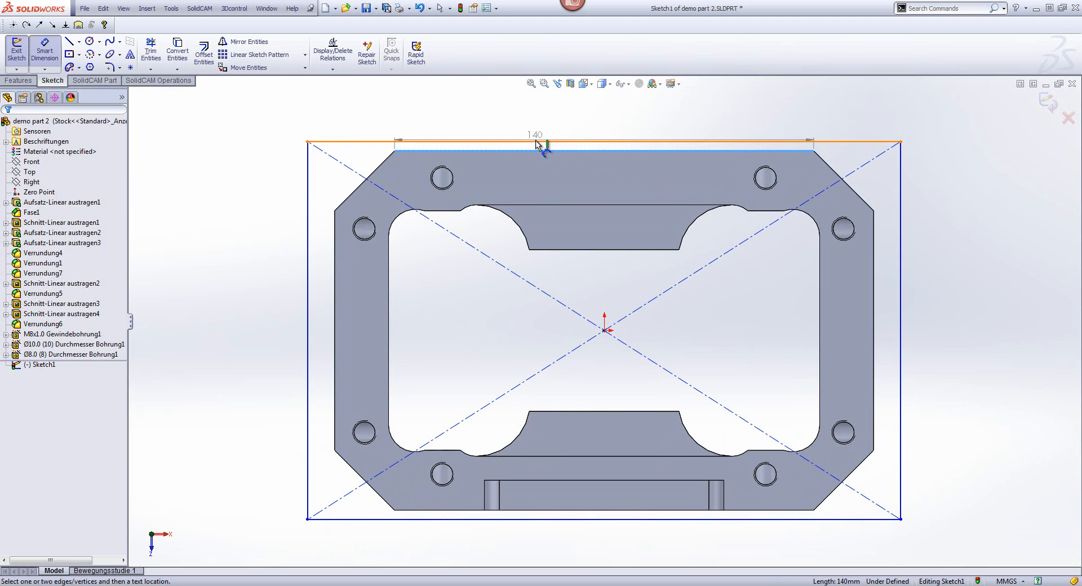
pyautogui.click(540, 142)
pyautogui.click(247, 163)
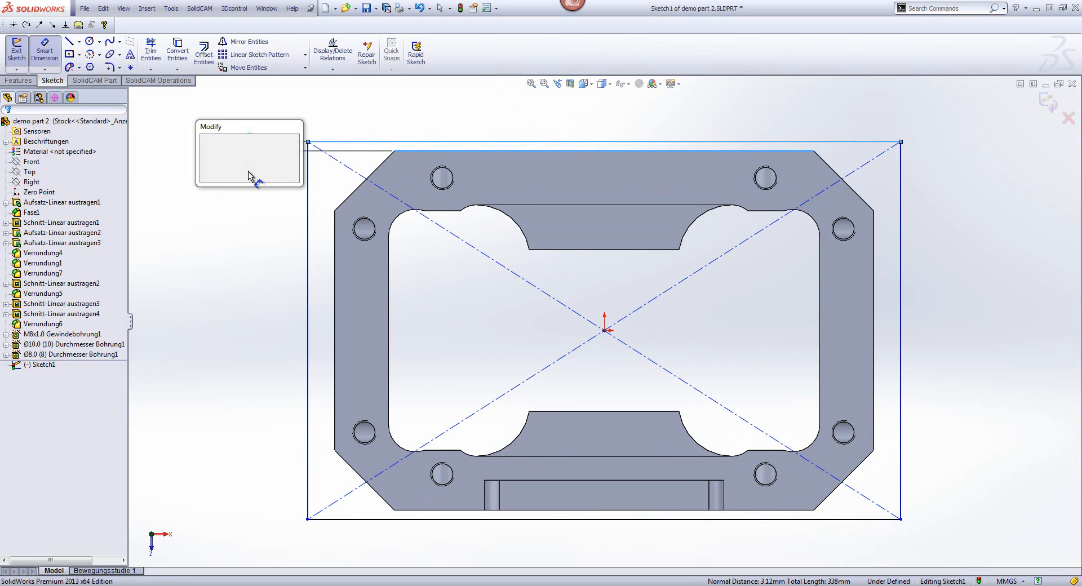
pyautogui.write('2')
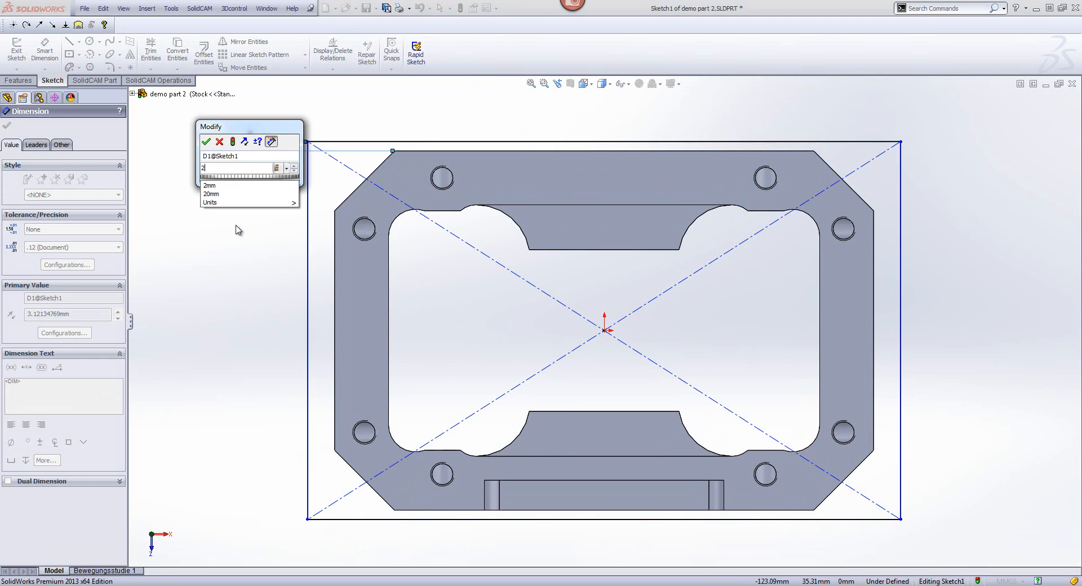
pyautogui.press('Return')
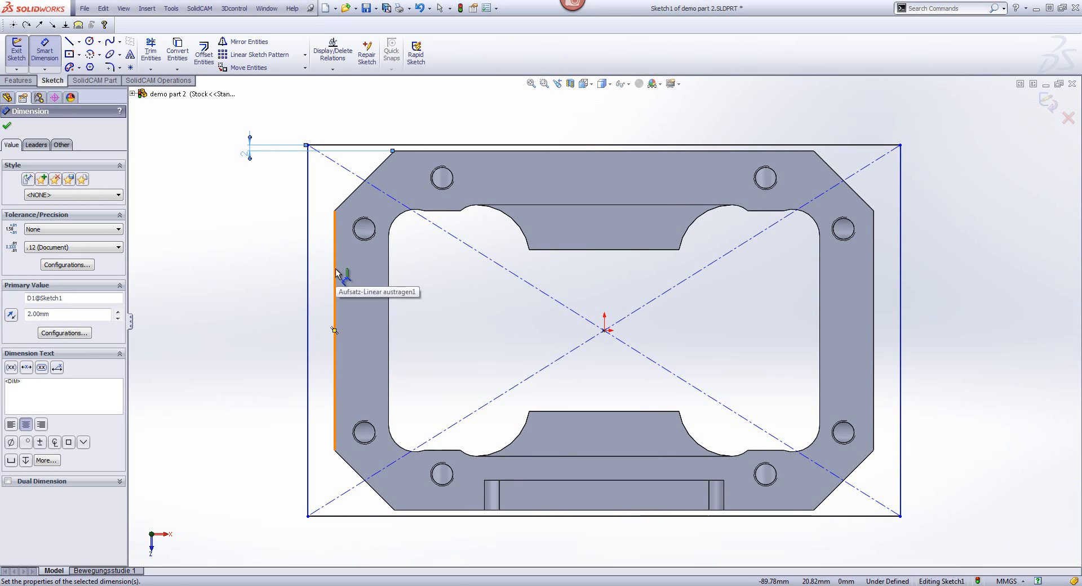
# Step: Dimension the gap between the frame's short outer edge and the rectangle's adjacent side to 2 mm
pyautogui.click(336, 273)
pyautogui.click(309, 275)
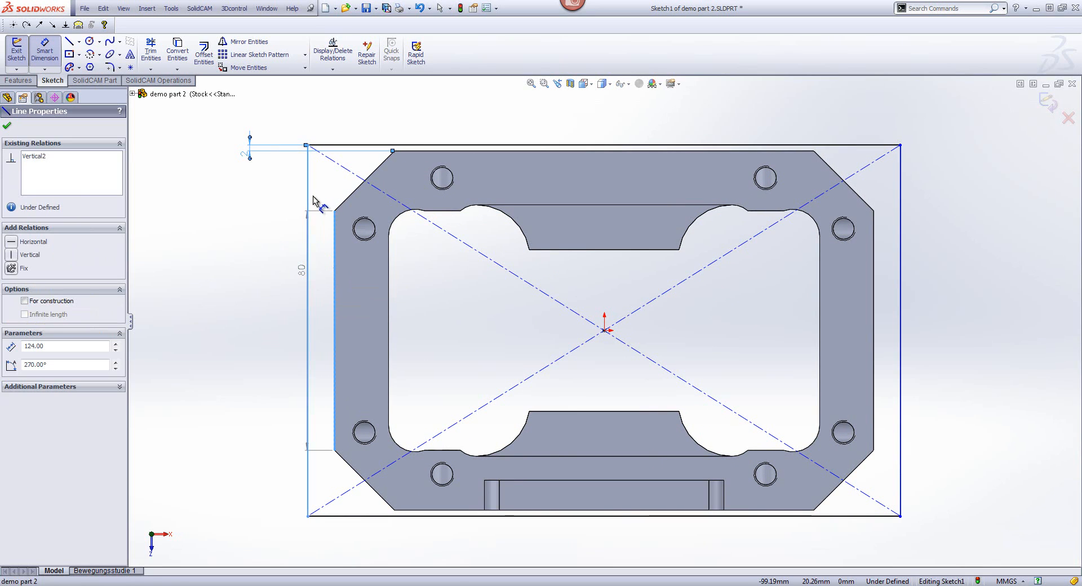
pyautogui.click(337, 124)
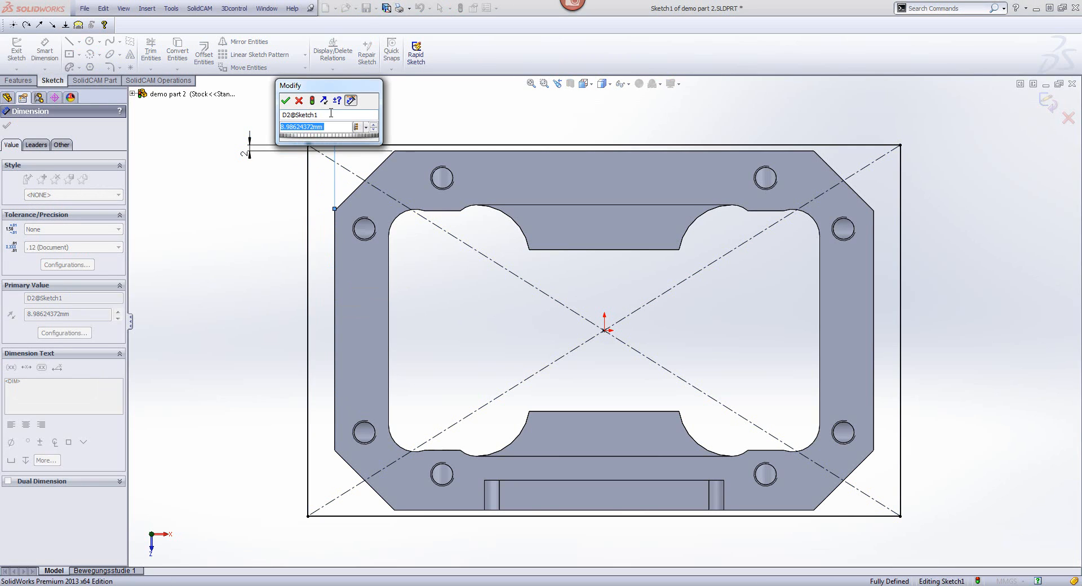
pyautogui.write('2')
pyautogui.press('Return')
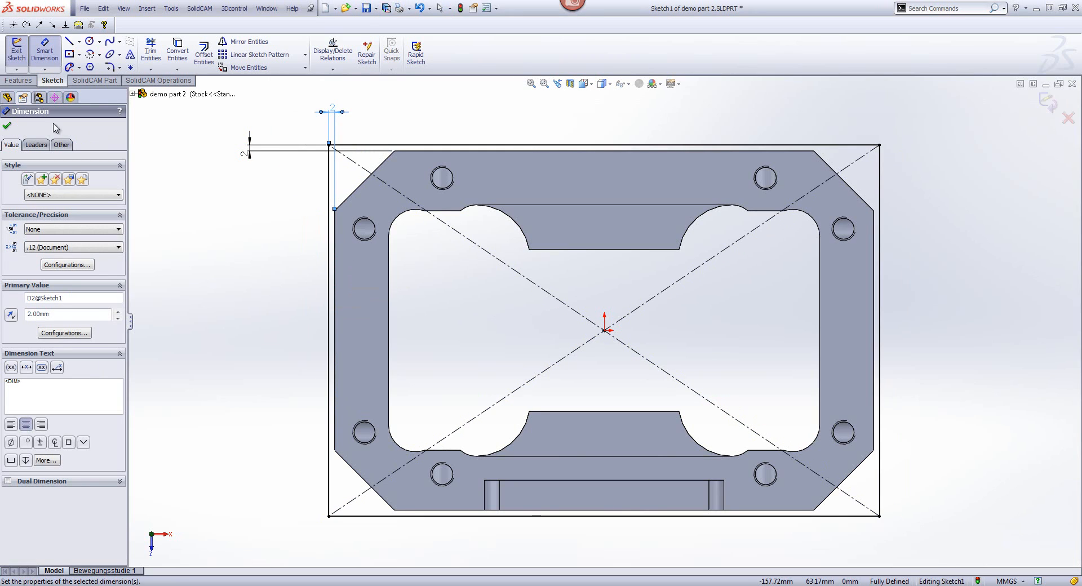
# Step: Set up a Boss-Extrude of the rectangle, 2 mm blind above the top face, without merging it into the part
pyautogui.click(17, 81)
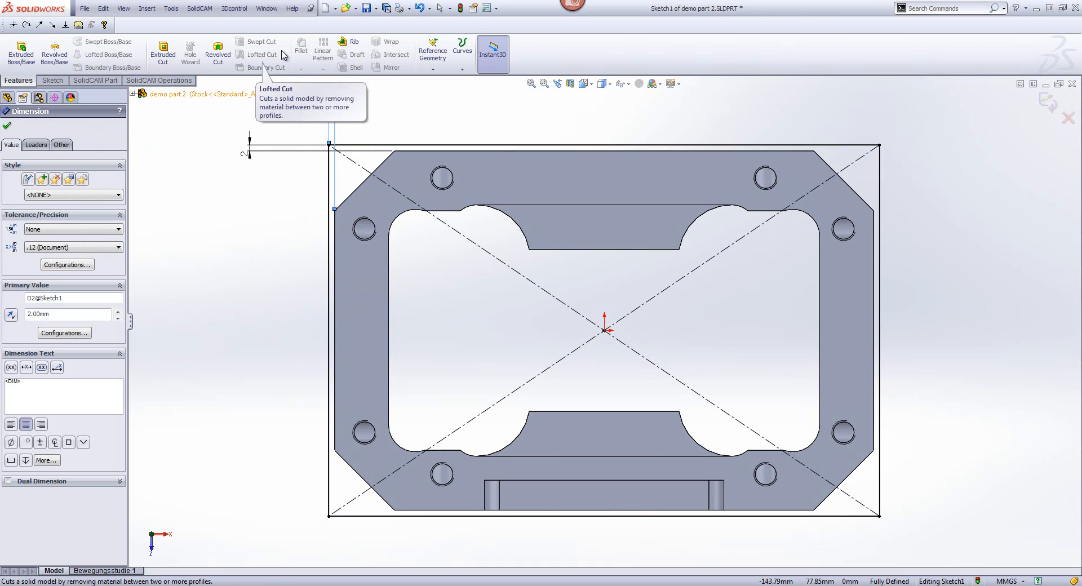
pyautogui.click(21, 55)
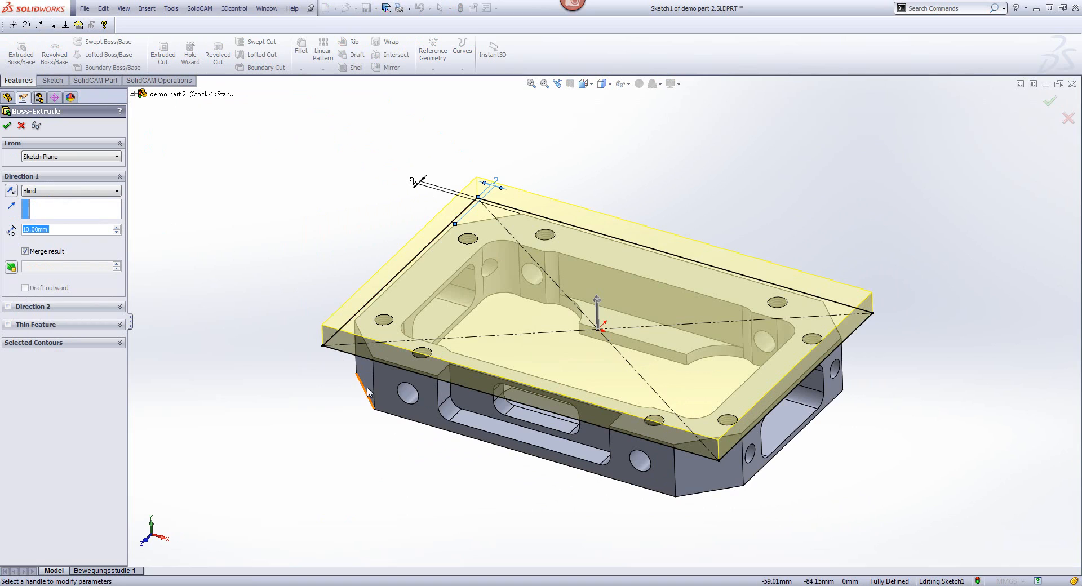
pyautogui.click(25, 251)
pyautogui.write('2')
pyautogui.press('Return')
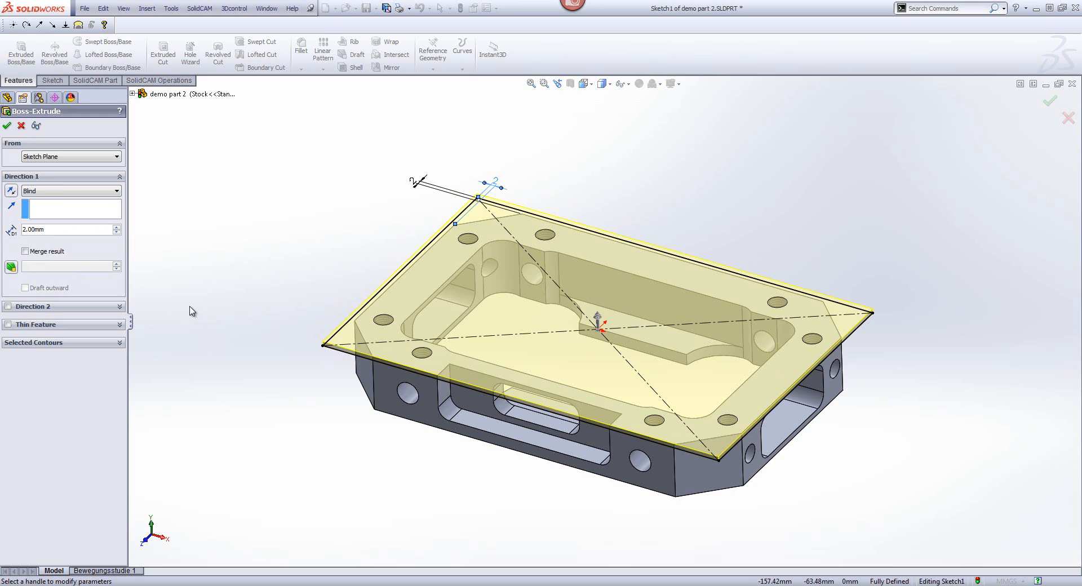
# Step: Enable a second extrusion direction with Offset From Surface as its end condition, referencing the frame's bottom face
pyautogui.click(8, 307)
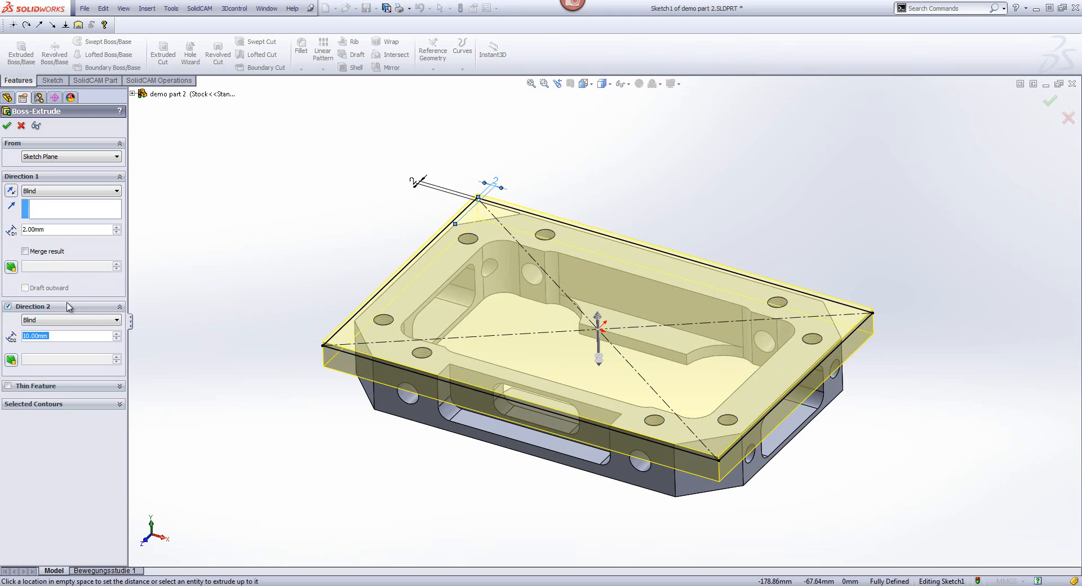
pyautogui.click(70, 320)
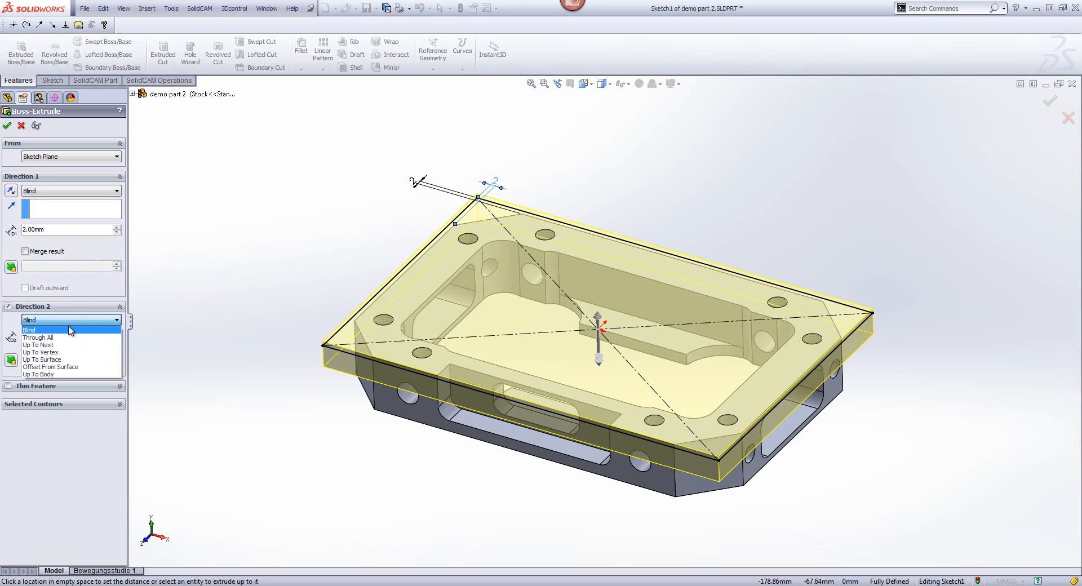
pyautogui.click(62, 367)
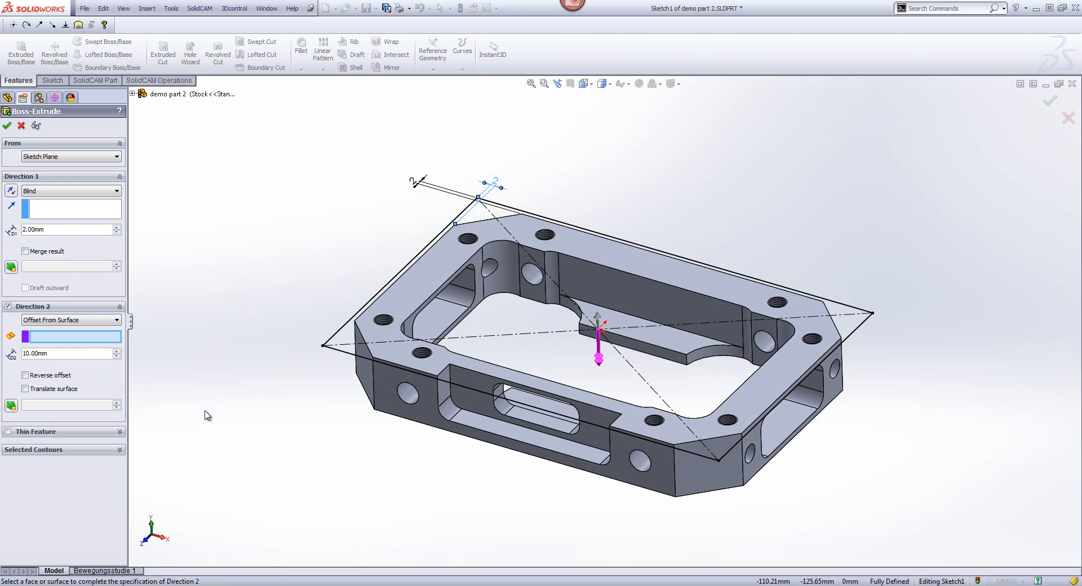
pyautogui.press('Up')
pyautogui.press('Up')
pyautogui.press('Up')
pyautogui.press('Up')
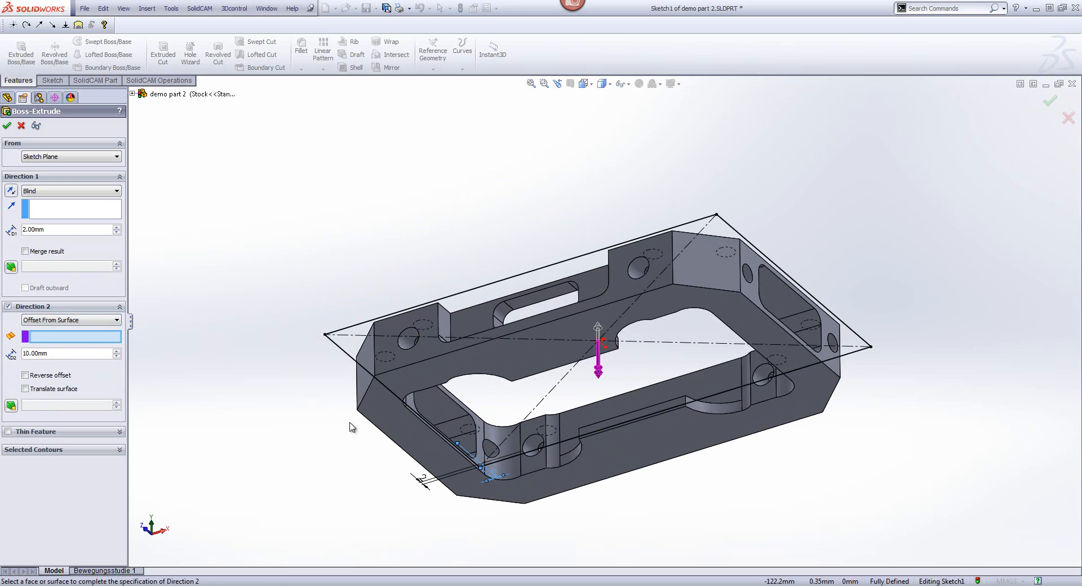
pyautogui.click(377, 422)
pyautogui.press('Down')
pyautogui.press('Down')
pyautogui.press('Down')
pyautogui.press('Down')
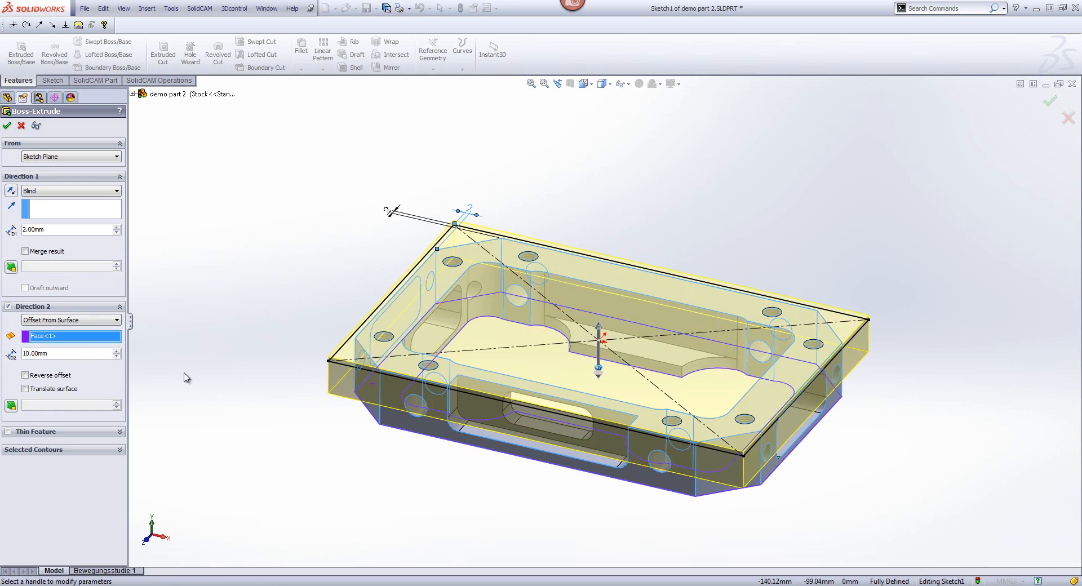
# Step: Reverse the second direction's offset, set it to 20 mm beyond the bottom face, and complete the Boss-Extrude
pyautogui.click(25, 375)
pyautogui.doubleClick(64, 354)
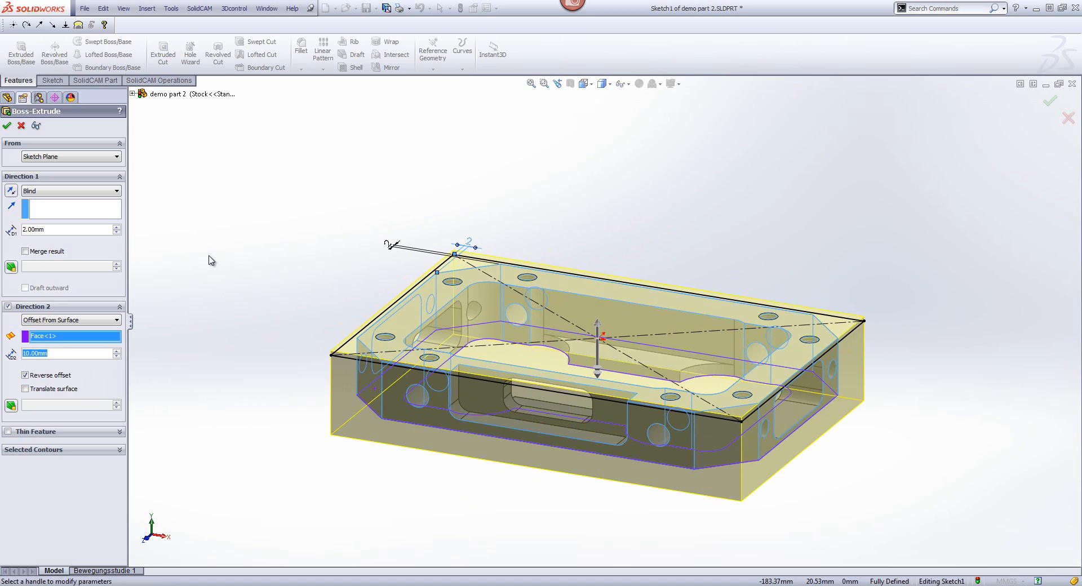
pyautogui.write('20')
pyautogui.press('Return')
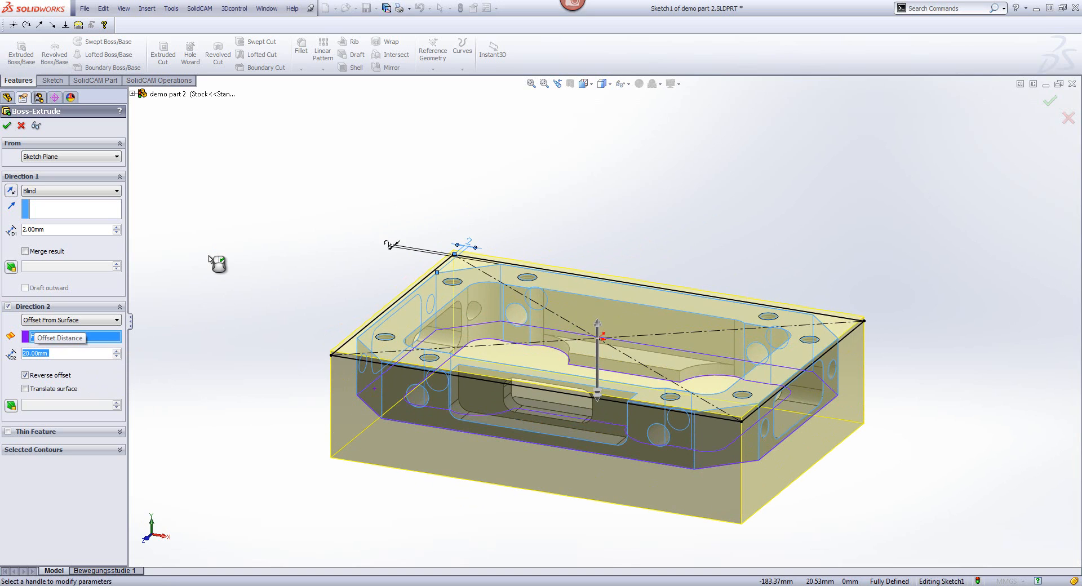
pyautogui.click(7, 125)
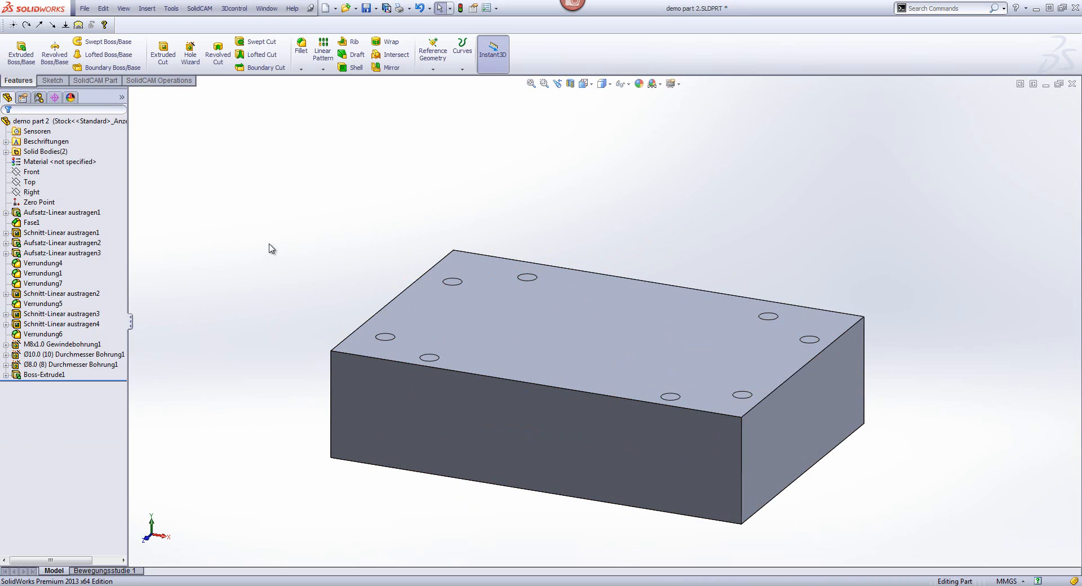
# Step: Make the extruded stock body transparent so that the frame inside it can be seen
pyautogui.doubleClick(34, 151)
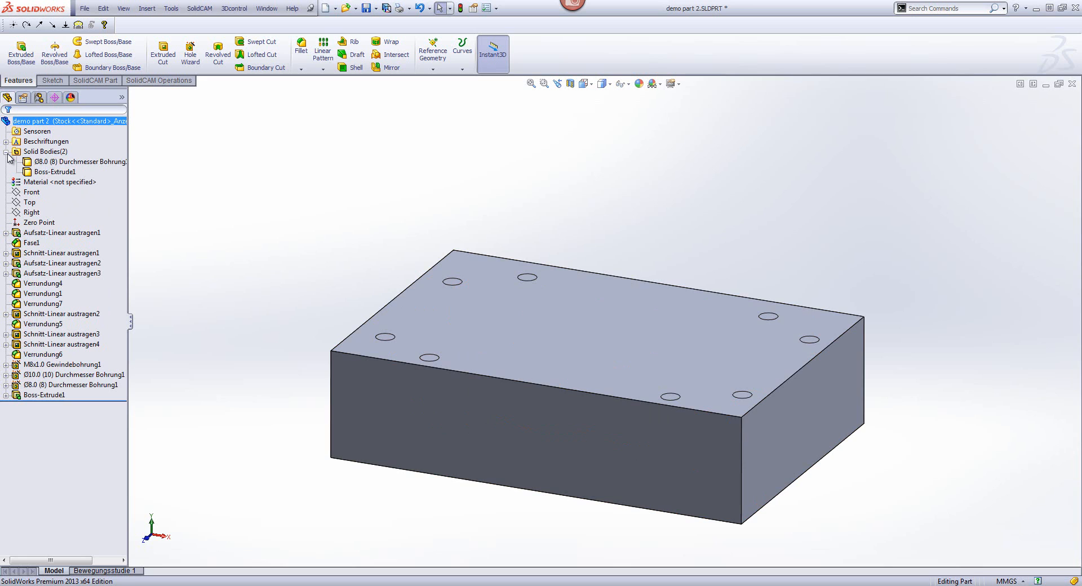
pyautogui.click(55, 174)
pyautogui.rightClick(55, 177)
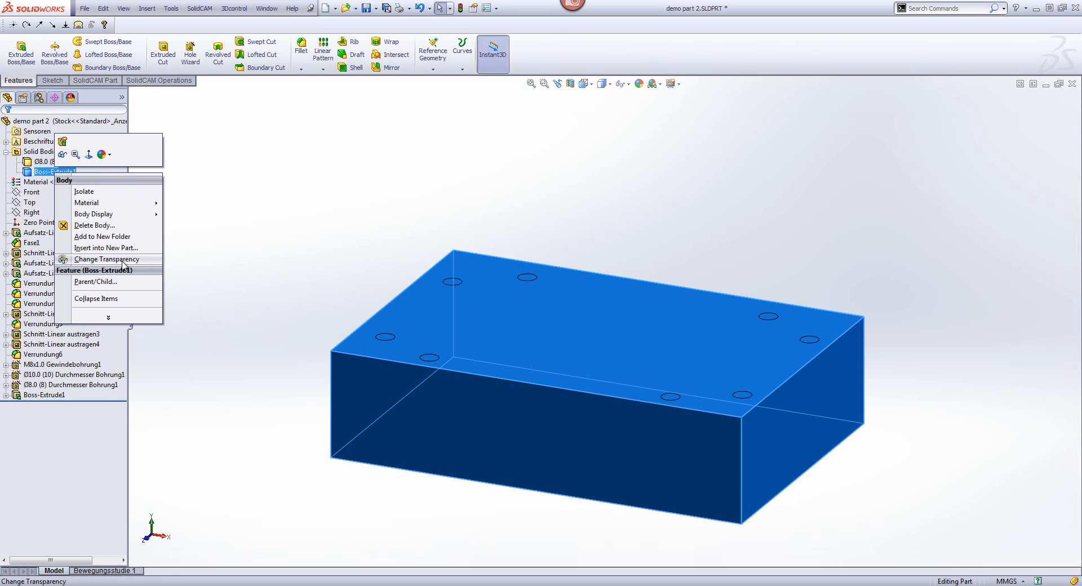
pyautogui.click(93, 259)
pyautogui.click(235, 206)
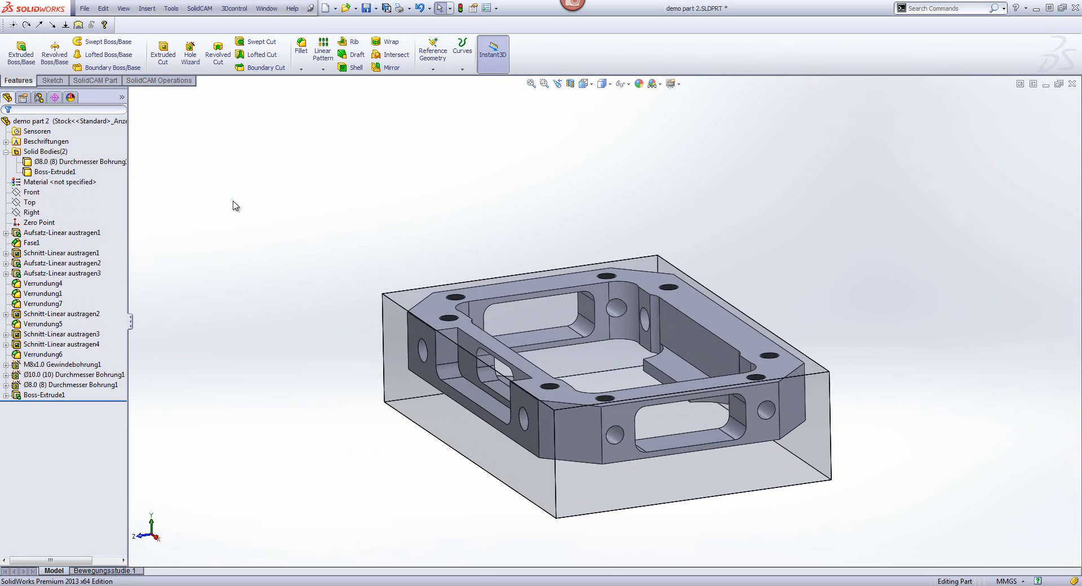
# Step: View the large Fixture part in its own window as the reference for the clamping shape
pyautogui.moveTo(615, 580)
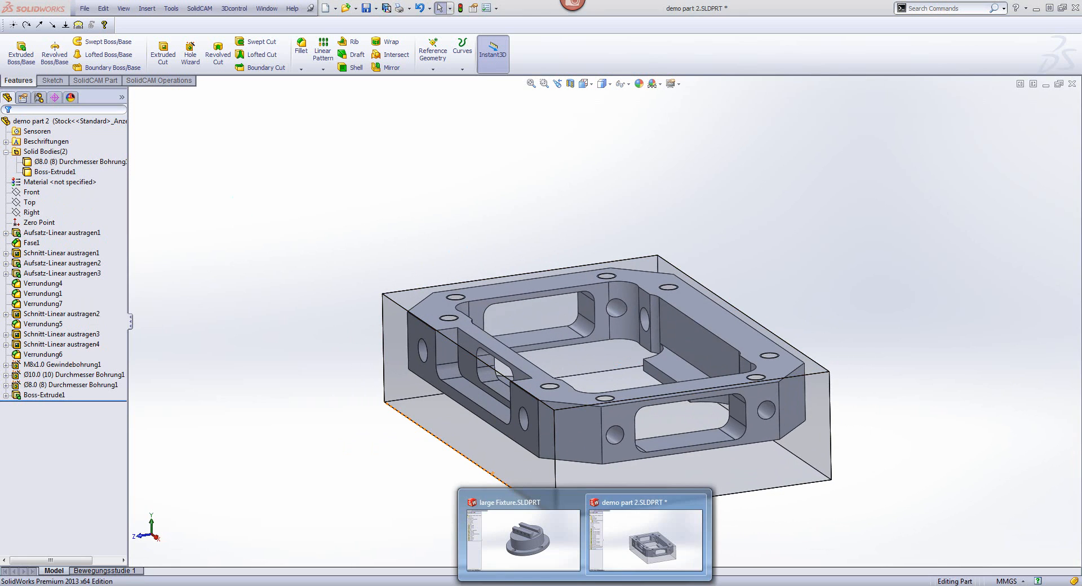
pyautogui.click(534, 547)
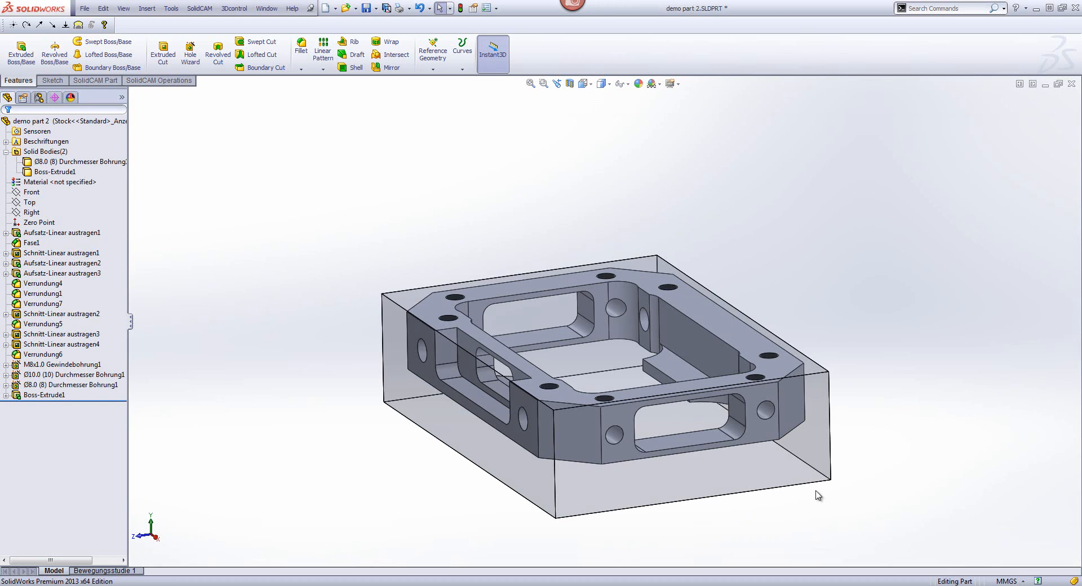
# Step: On the stock's short end face, sketch a vertical centerline about 20 mm long from the origin down to the bottom edge
pyautogui.click(717, 482)
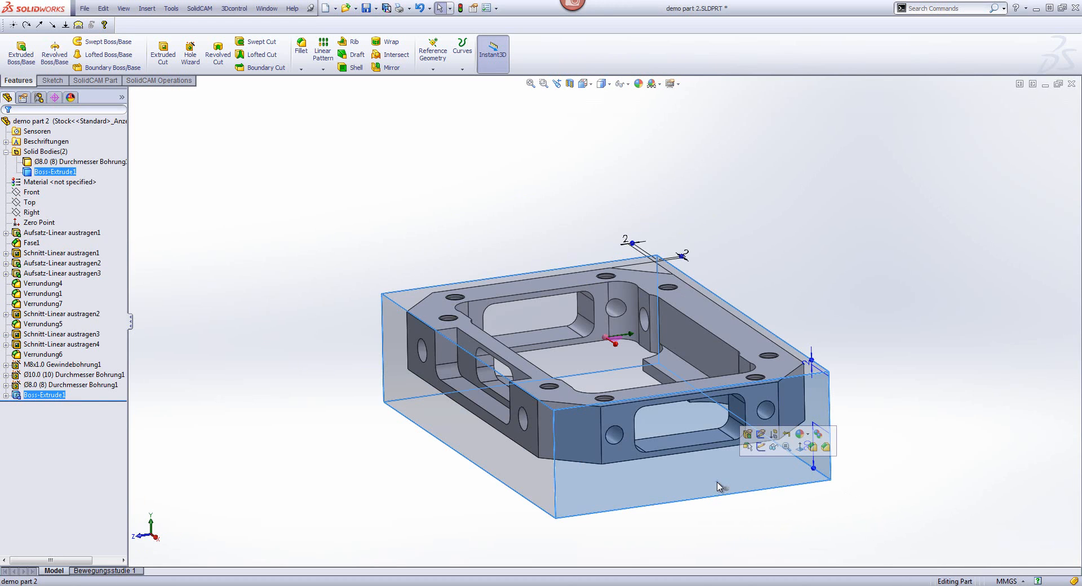
pyautogui.click(761, 446)
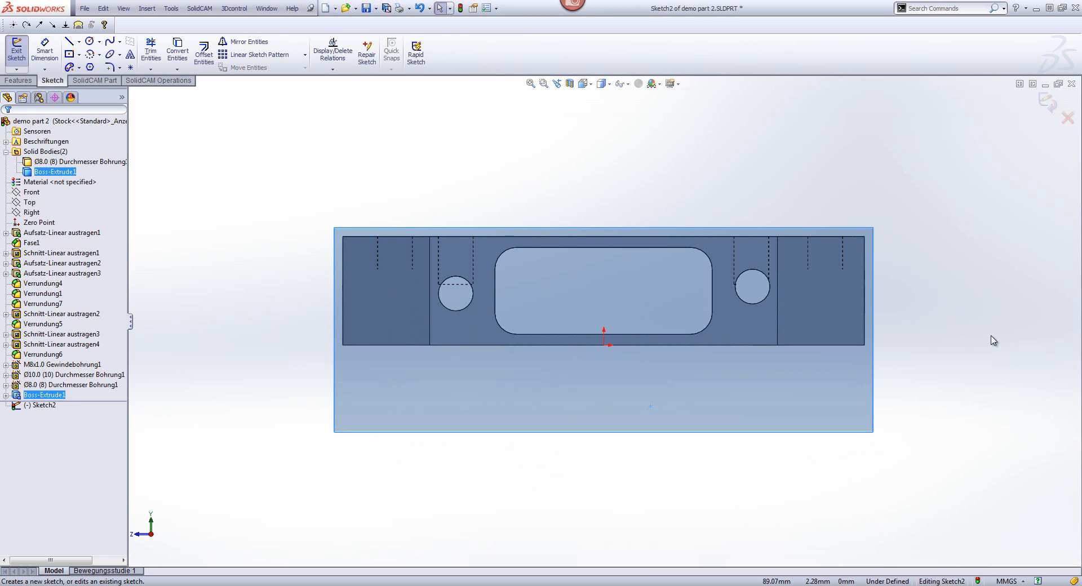
pyautogui.press('s')
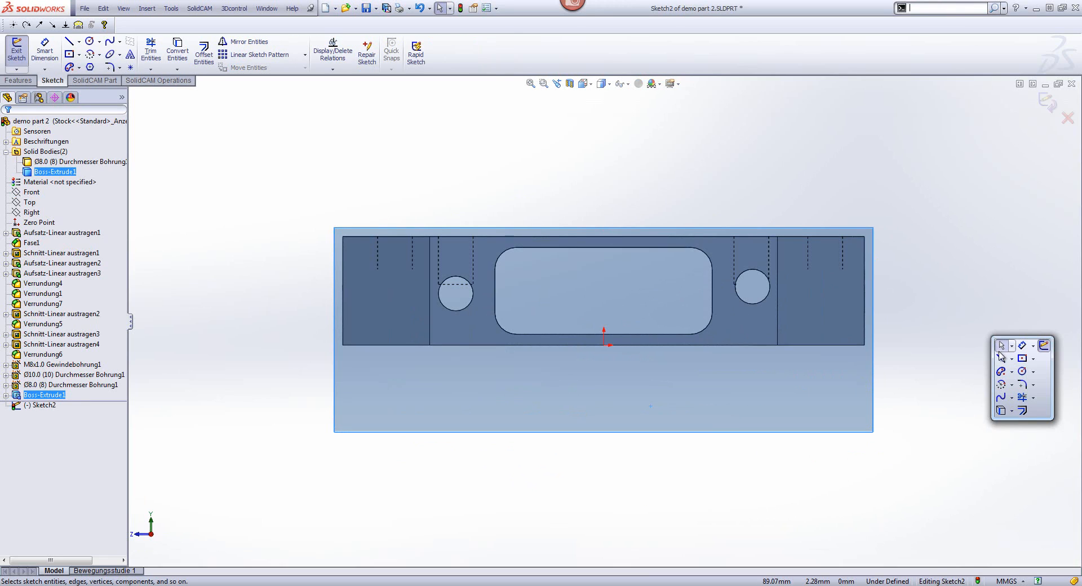
pyautogui.click(1012, 358)
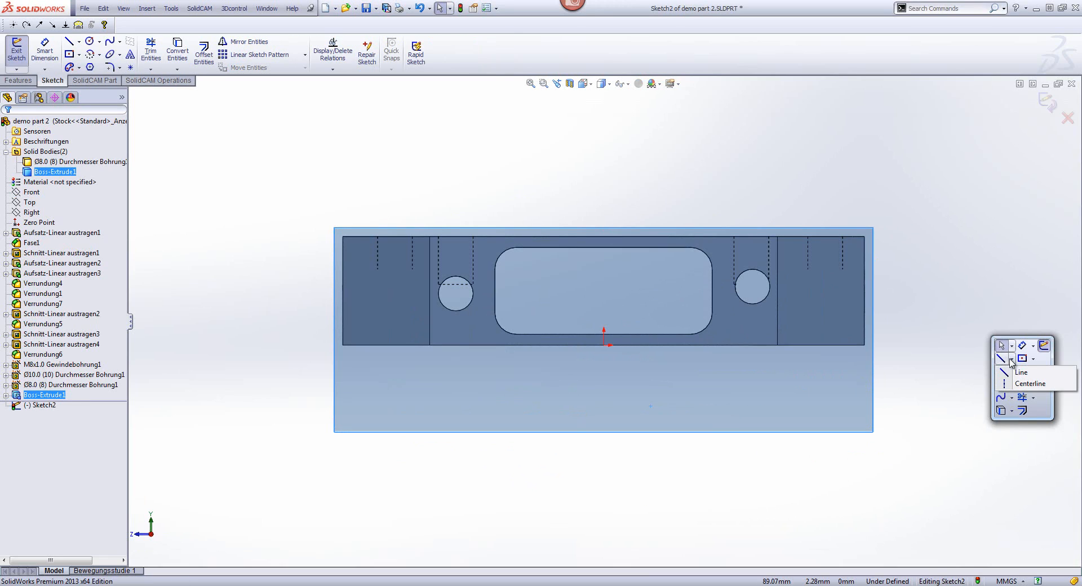
pyautogui.click(1005, 386)
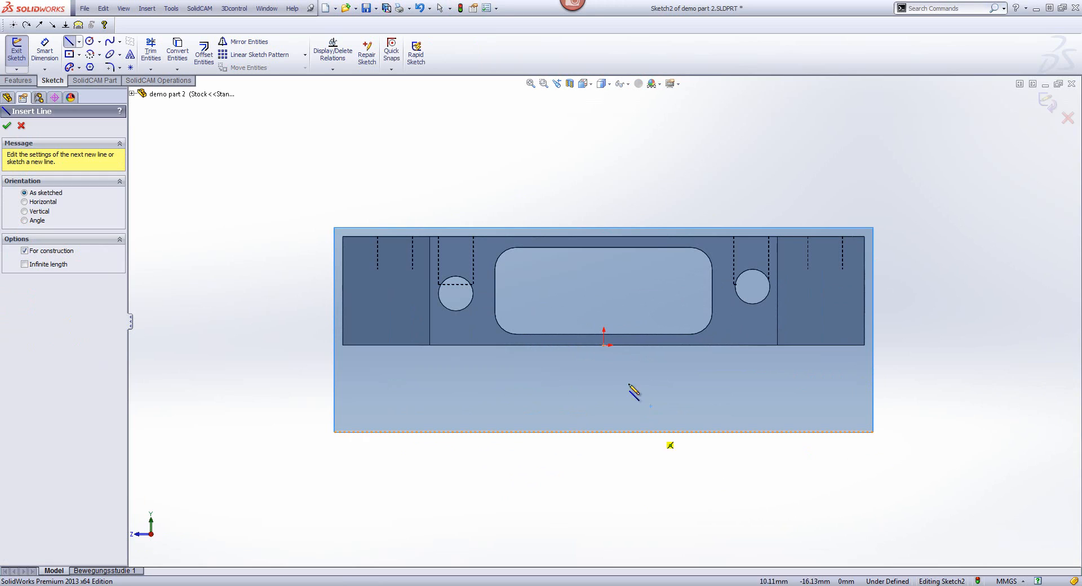
pyautogui.click(607, 359)
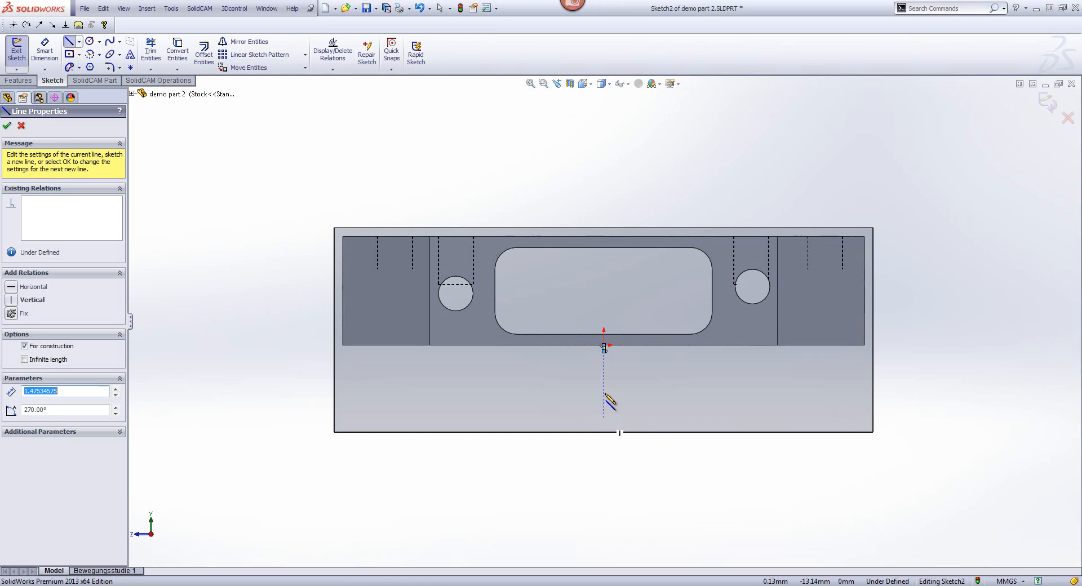
pyautogui.press('Escape')
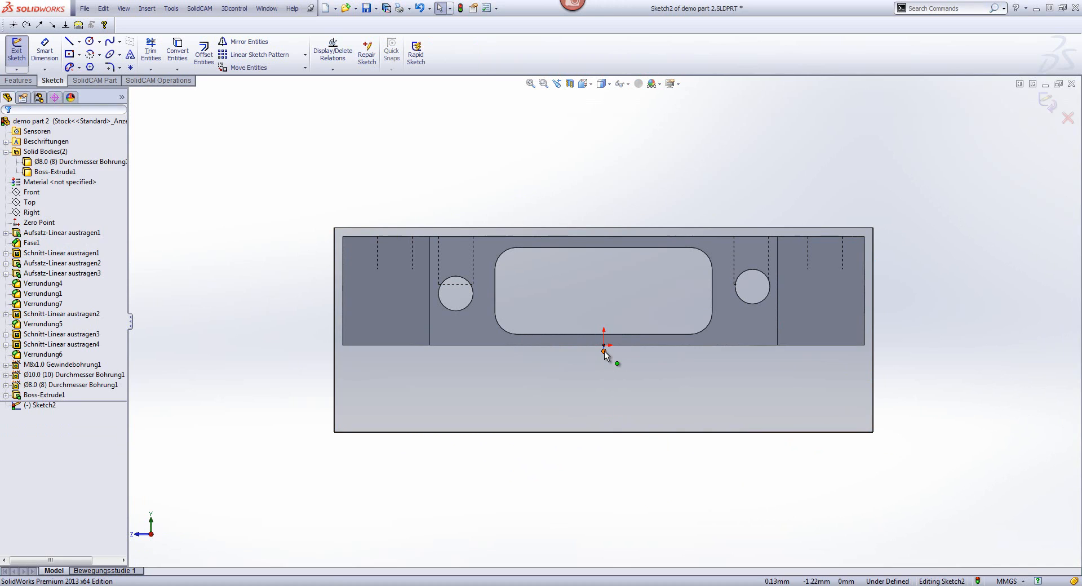
pyautogui.moveTo(604, 352); pyautogui.dragTo(605, 439)
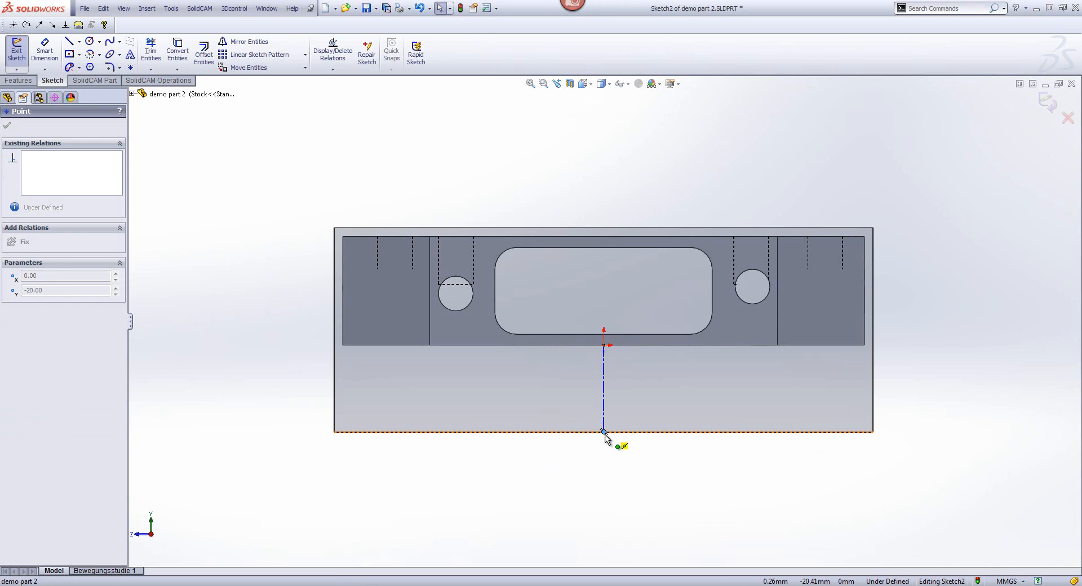
pyautogui.click(1024, 293)
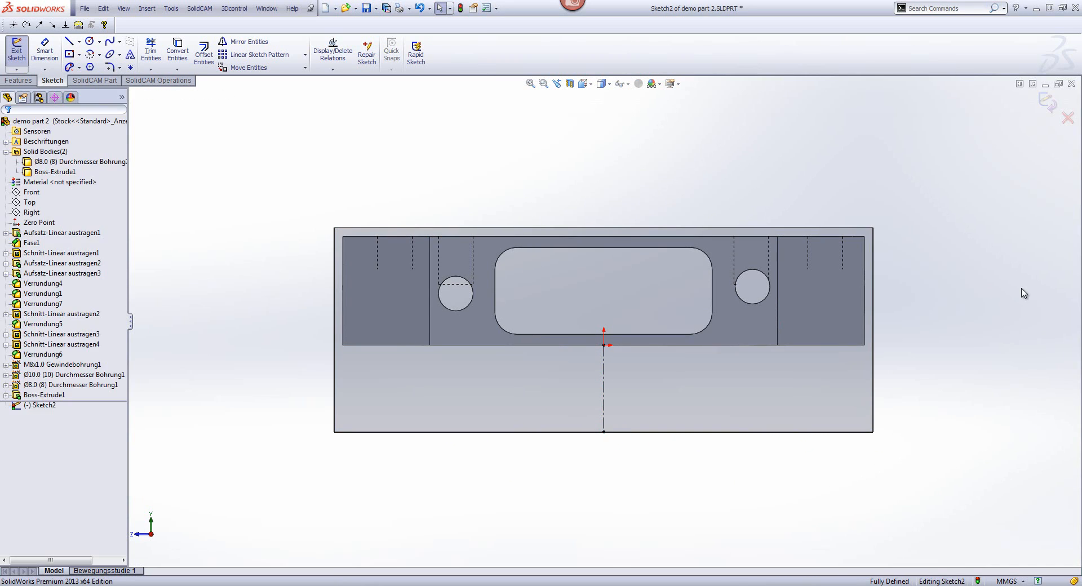
# Step: Sketch a closed four-sided dovetail profile about 13 mm high in the stock's lower corner, slanted on its inner side, and mirror it about the centerline
pyautogui.press('s')
pyautogui.click(1031, 312)
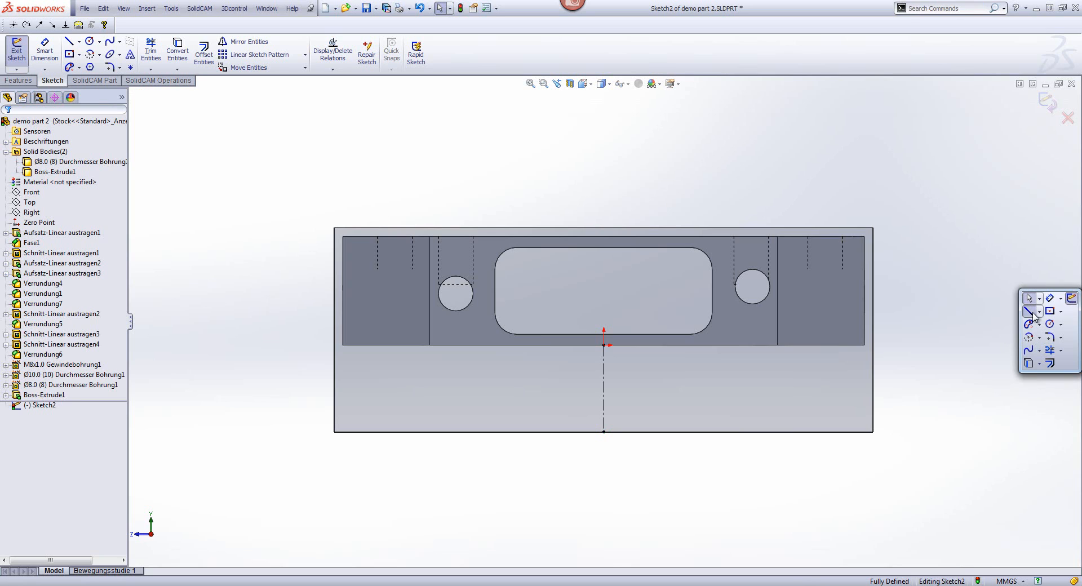
pyautogui.click(335, 375)
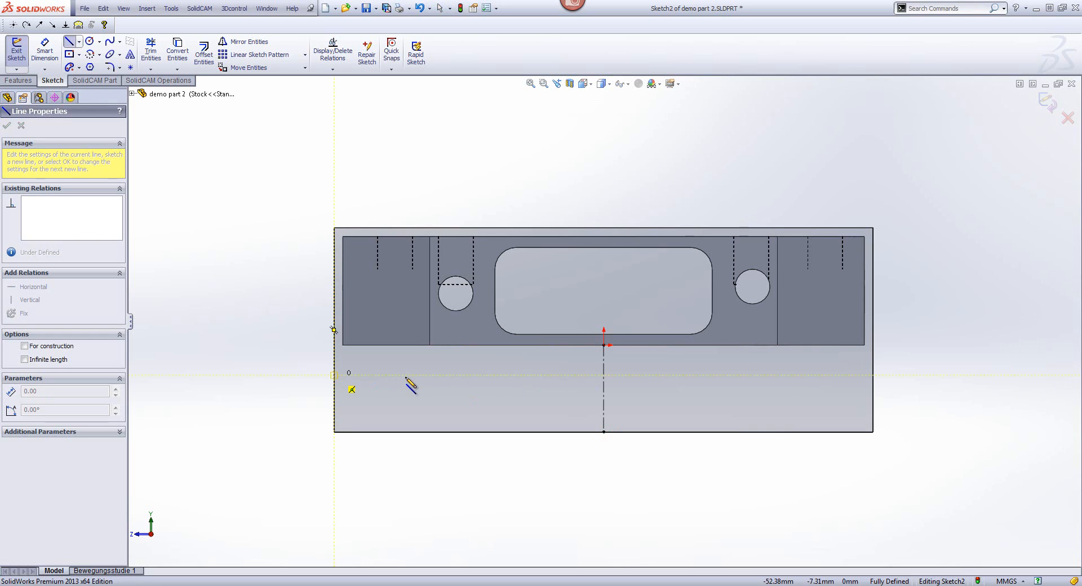
pyautogui.click(500, 375)
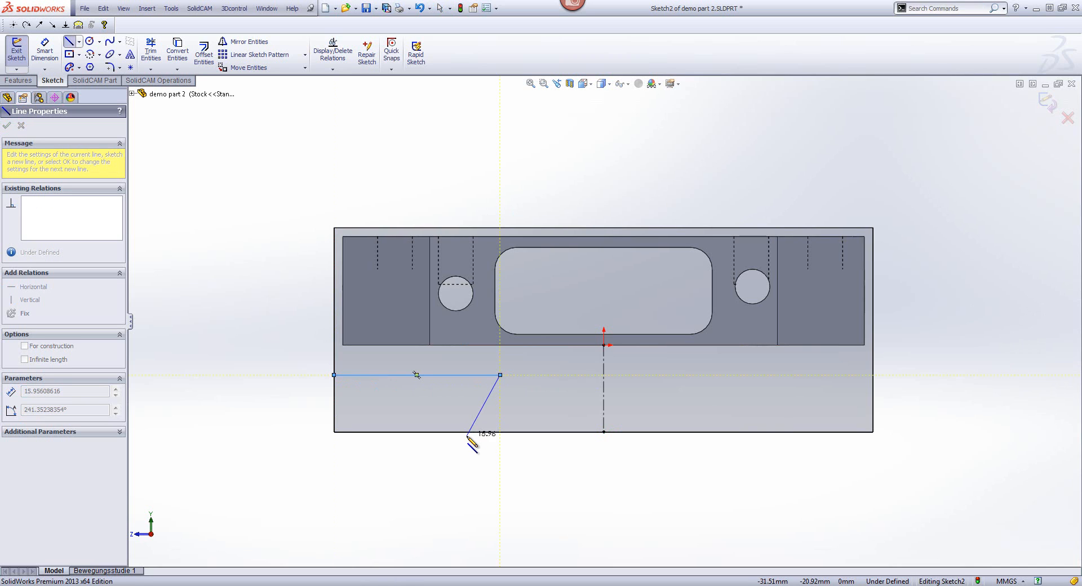
pyautogui.click(469, 432)
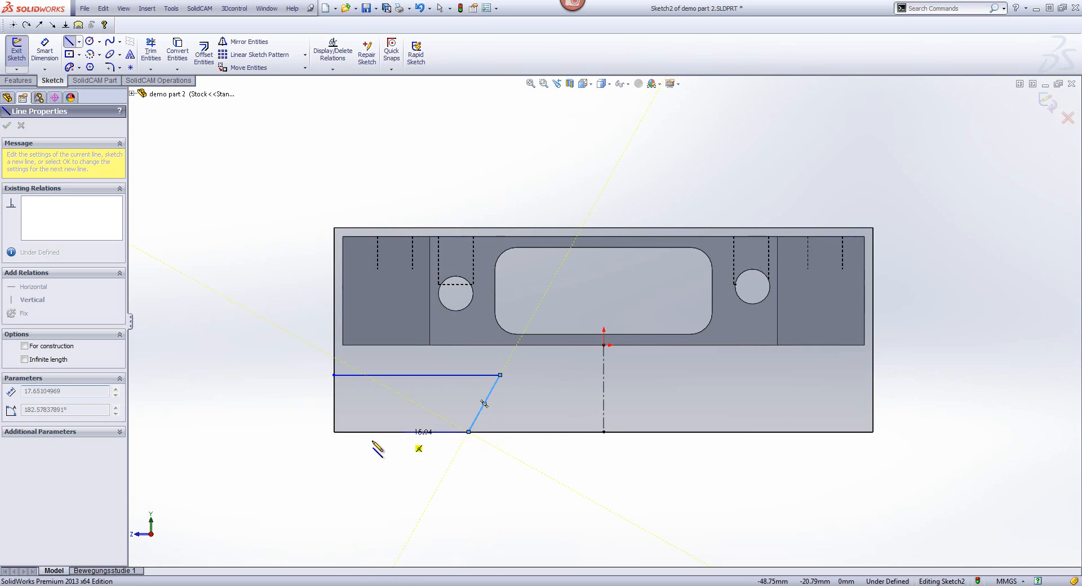
pyautogui.click(334, 432)
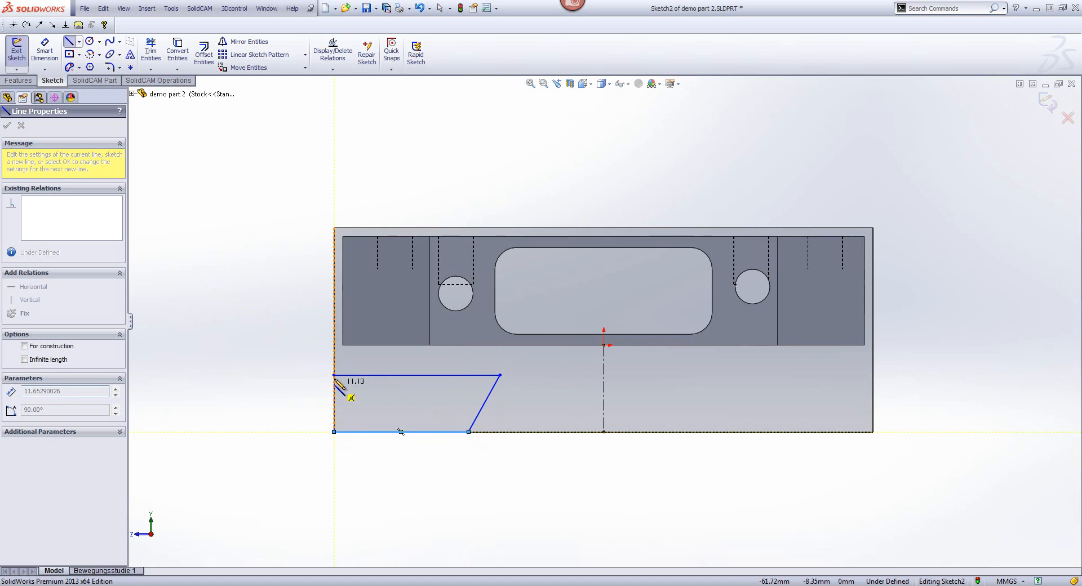
pyautogui.click(334, 375)
pyautogui.press('Escape')
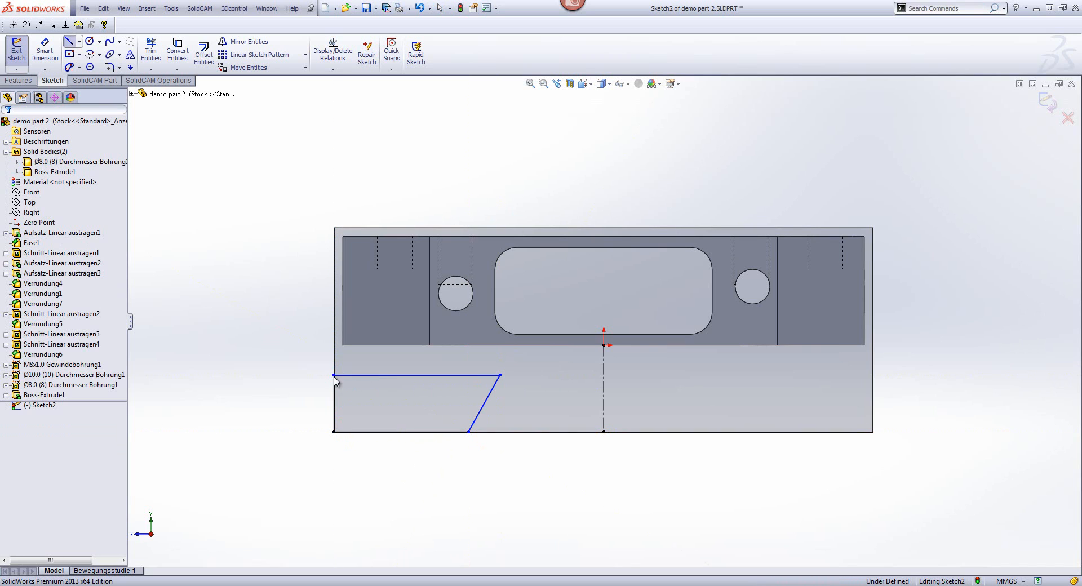
pyautogui.moveTo(254, 266)
pyautogui.mouseDown()
pyautogui.moveTo(427, 415)
pyautogui.moveTo(688, 487)
pyautogui.mouseUp()
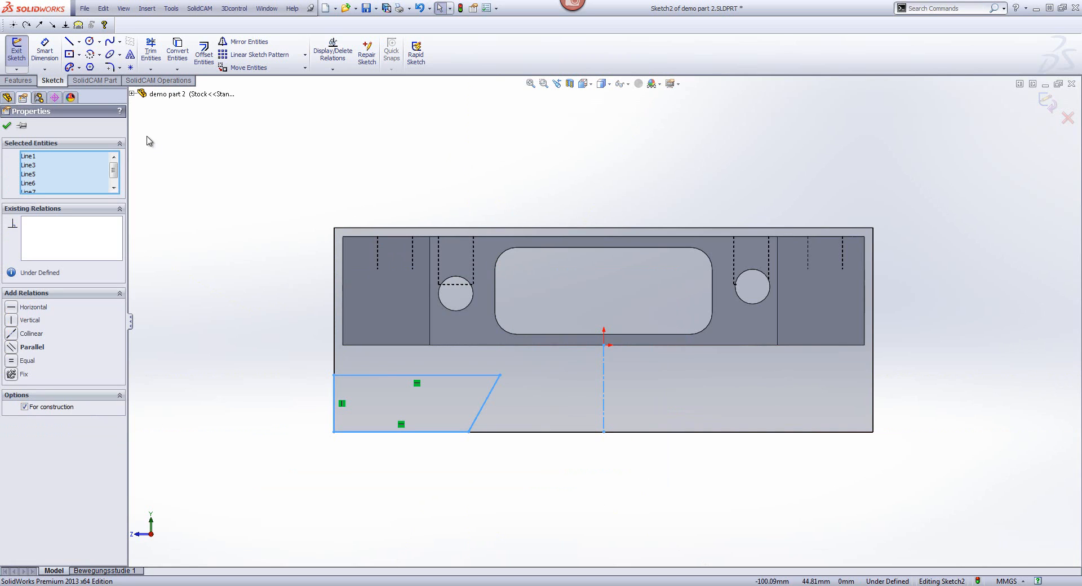
pyautogui.click(245, 42)
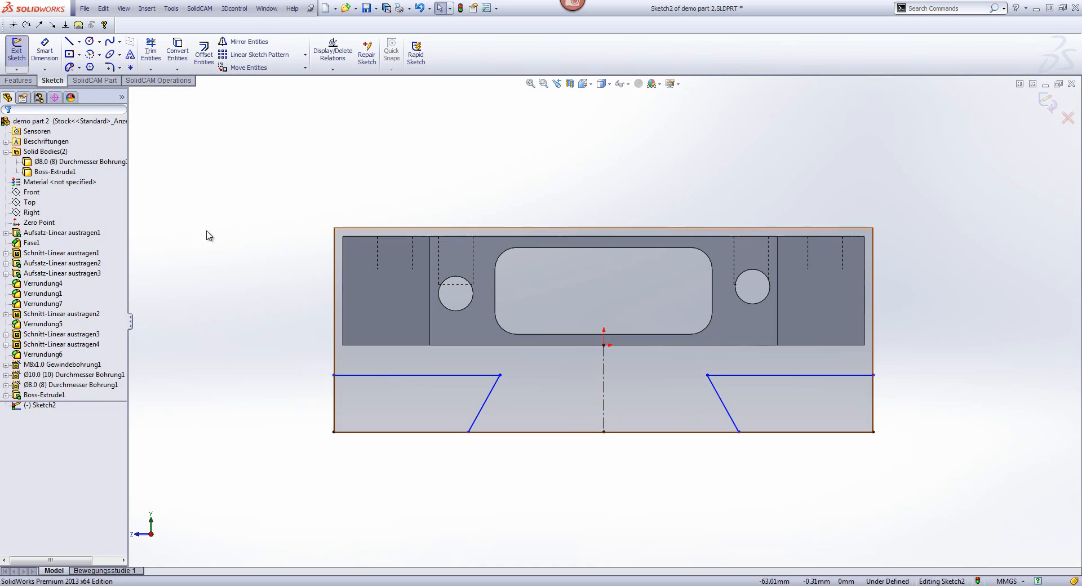
# Step: Dimension the distance between the two profiles' inner upper corners to 35 mm
pyautogui.click(45, 50)
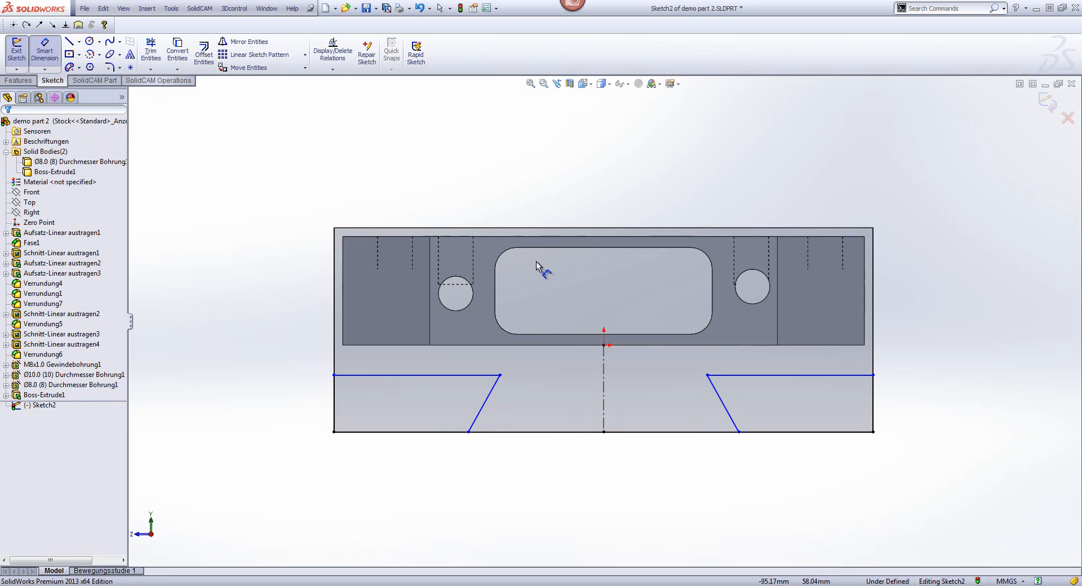
pyautogui.click(708, 375)
pyautogui.click(500, 374)
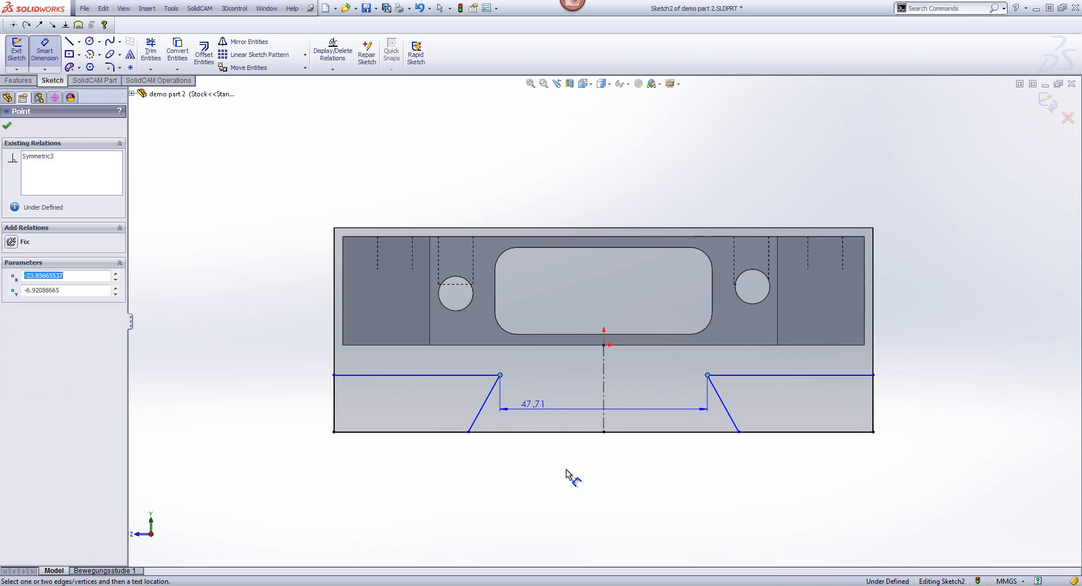
pyautogui.click(569, 483)
pyautogui.write('35')
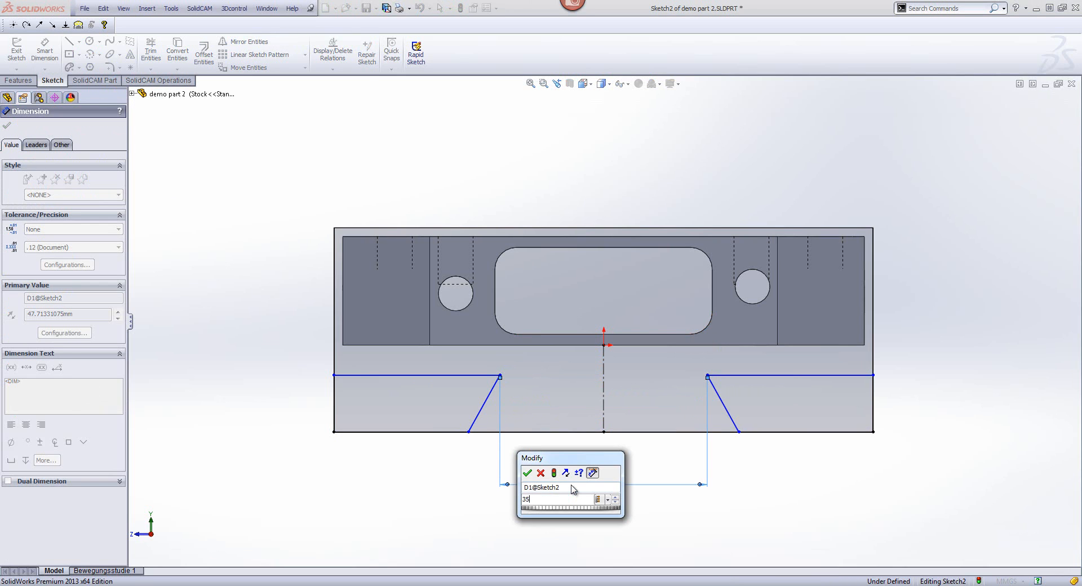
pyautogui.press('Return')
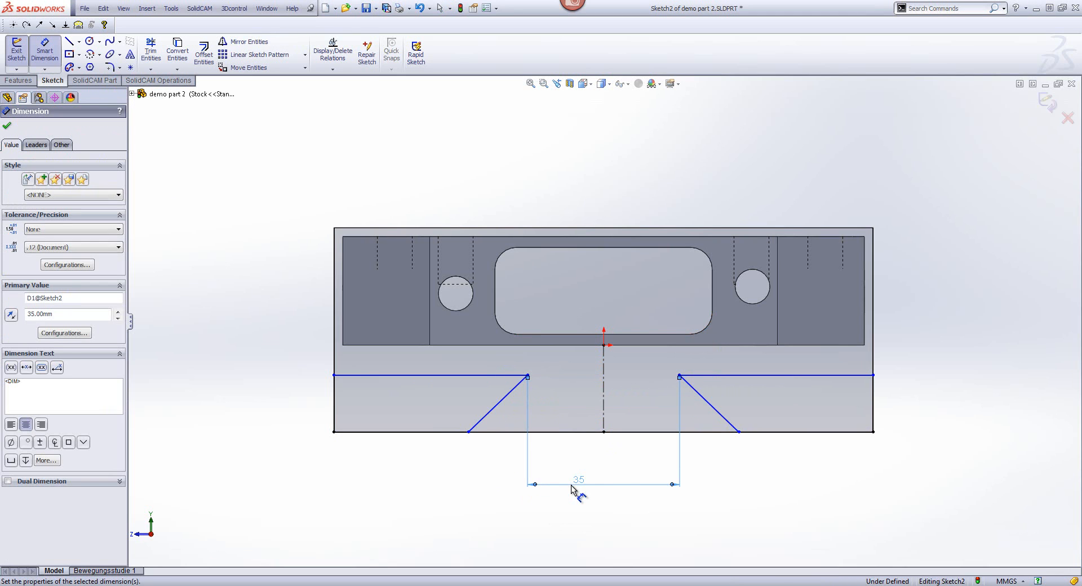
# Step: Dimension the dovetail profile's height to 15 mm and the angle between its slanted side and upper edge to 60 degrees
pyautogui.click(875, 405)
pyautogui.click(928, 402)
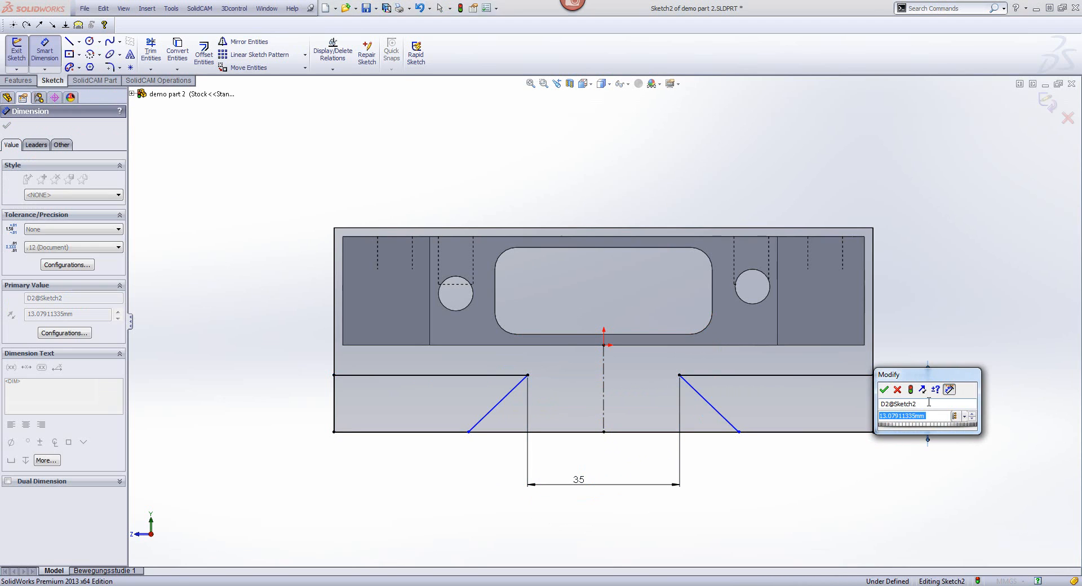
pyautogui.write('15')
pyautogui.press('Return')
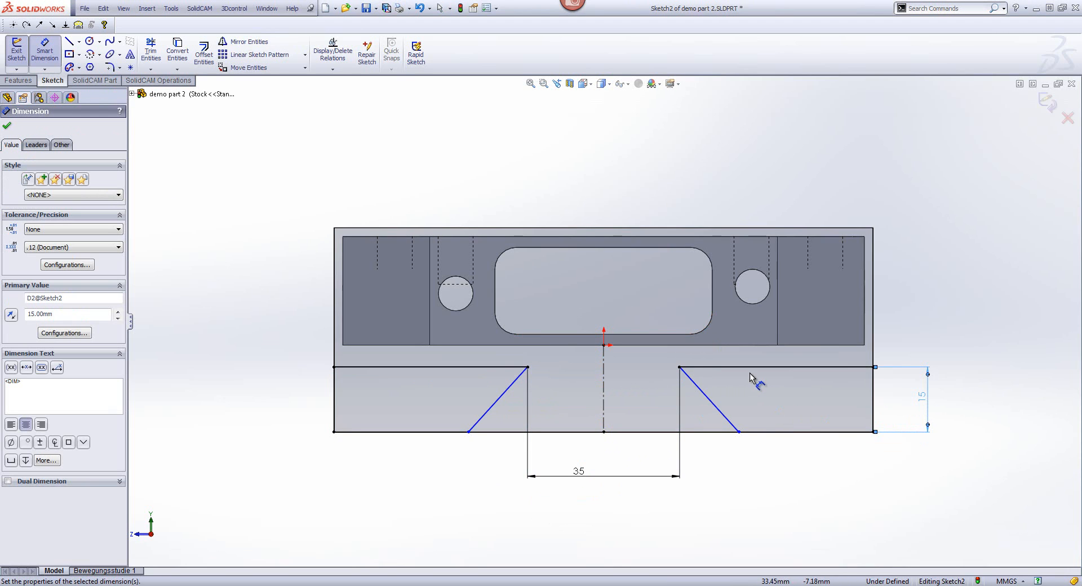
pyautogui.click(721, 410)
pyautogui.click(754, 412)
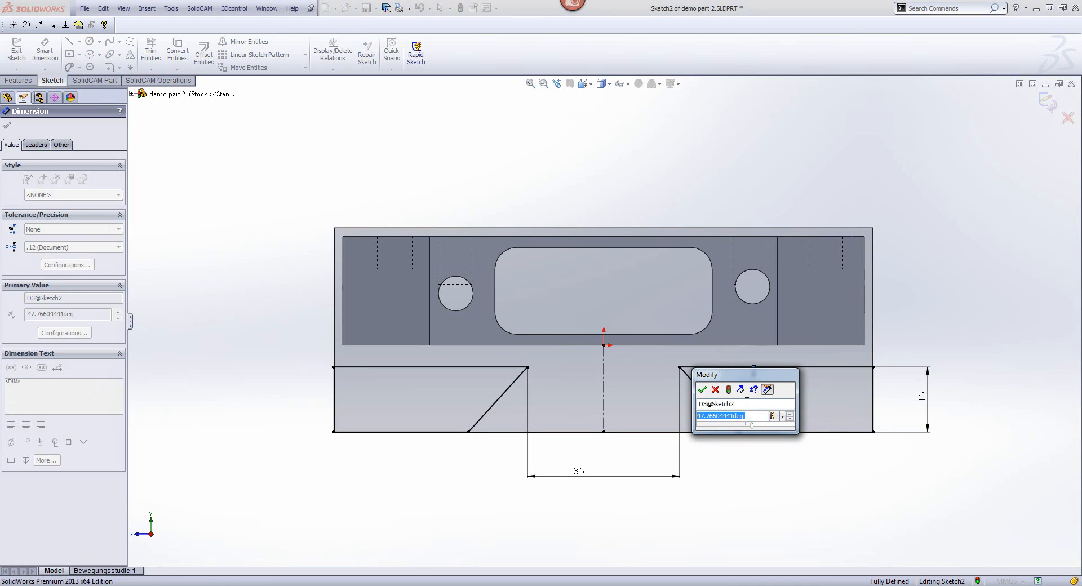
pyautogui.write('60')
pyautogui.press('Return')
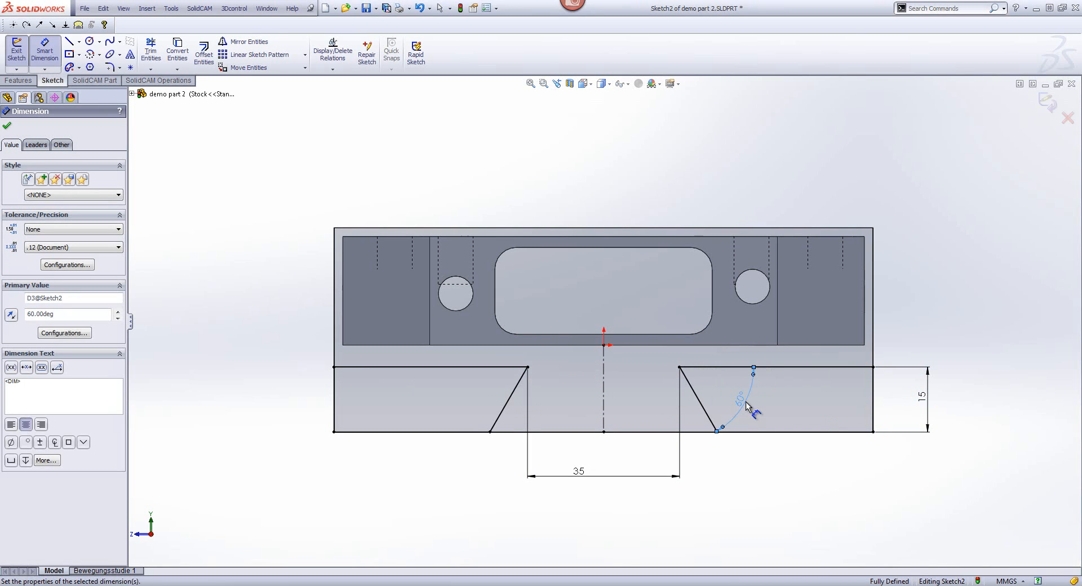
# Step: Cut both mirrored dovetail profiles out of the stock body with an Extruded Cut set to Through All
pyautogui.click(17, 81)
pyautogui.click(163, 52)
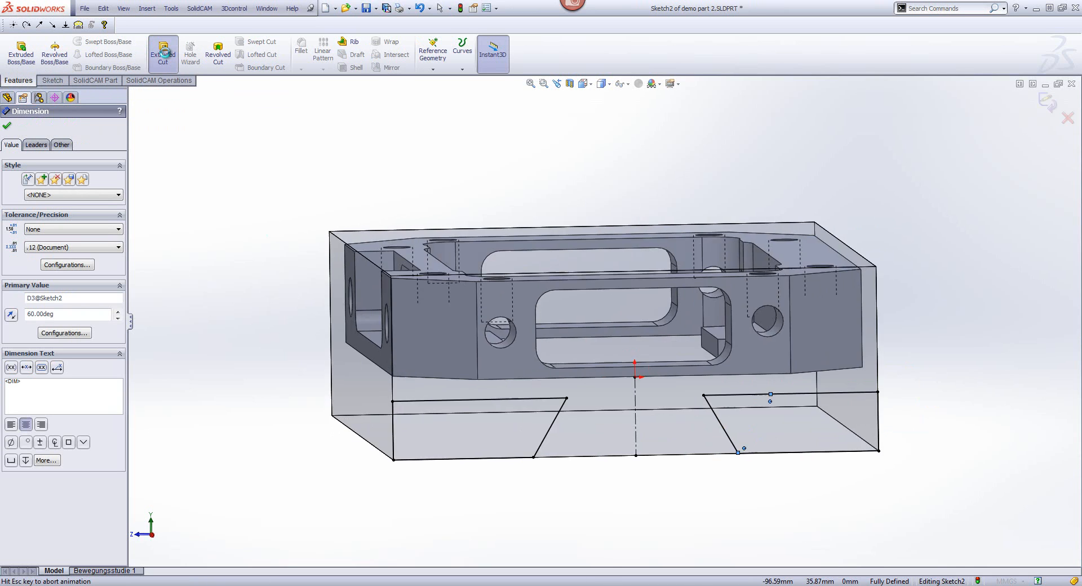
pyautogui.click(27, 191)
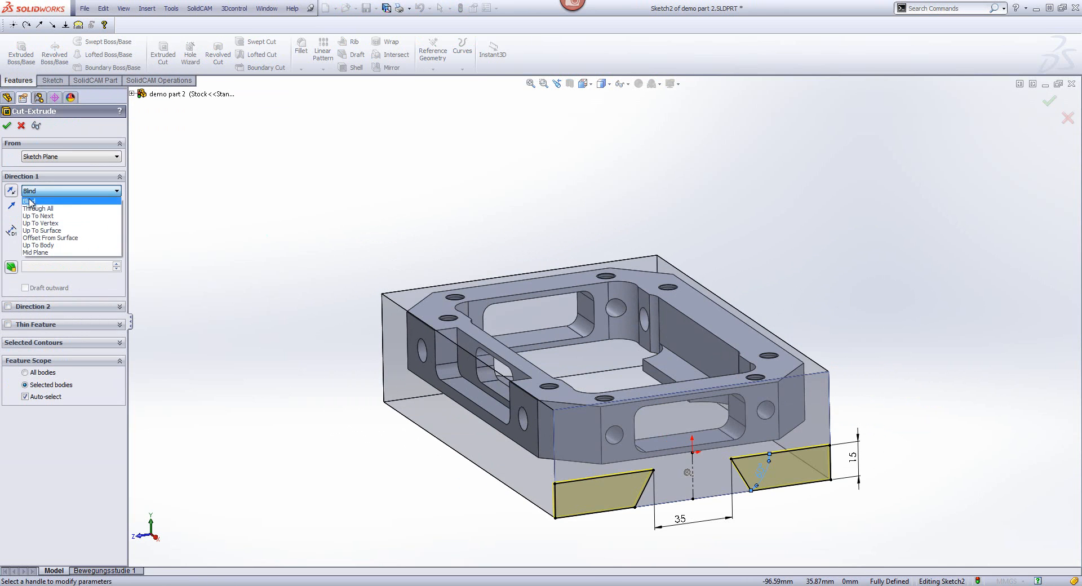
pyautogui.click(39, 206)
pyautogui.click(6, 127)
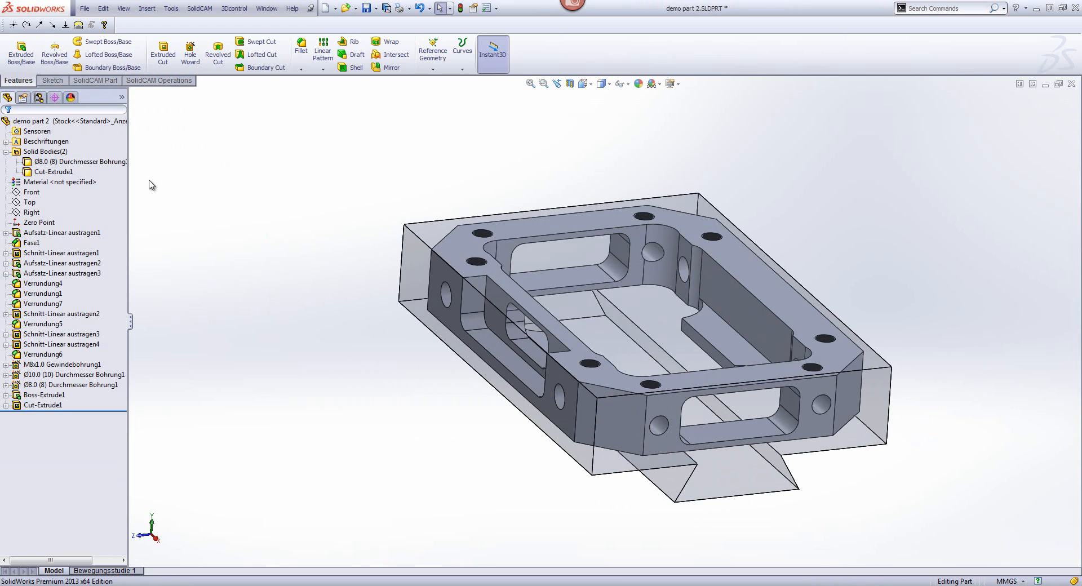
# Step: Activate the Standard configuration of demo part 2
pyautogui.click(40, 98)
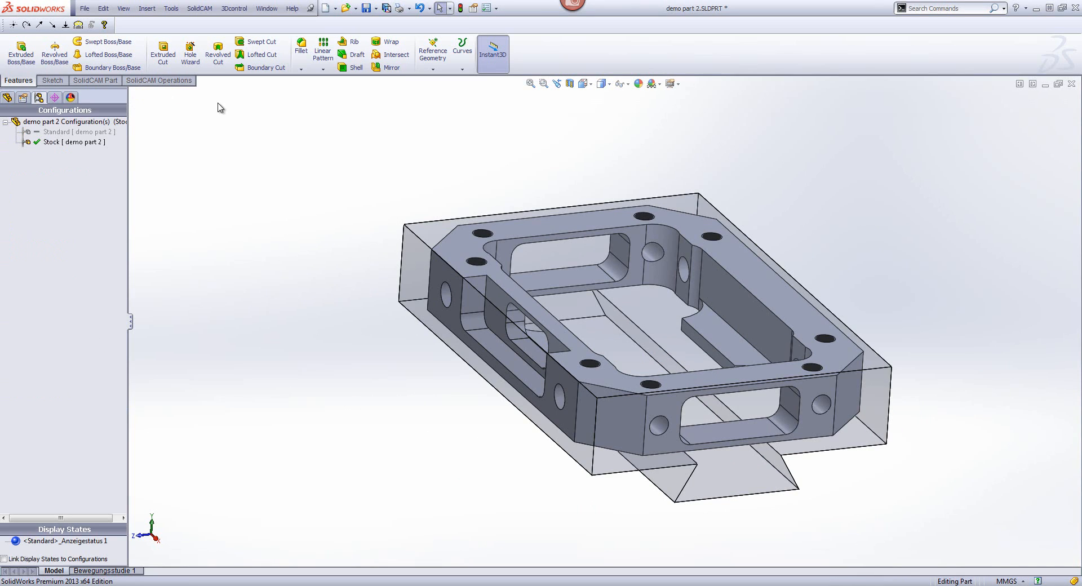
pyautogui.click(57, 132)
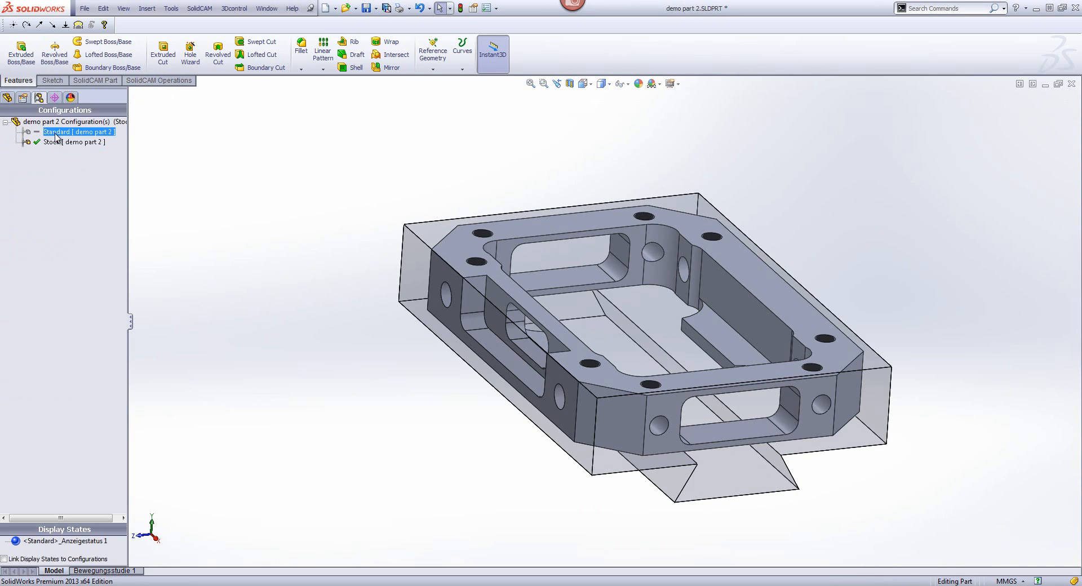
pyautogui.doubleClick(55, 133)
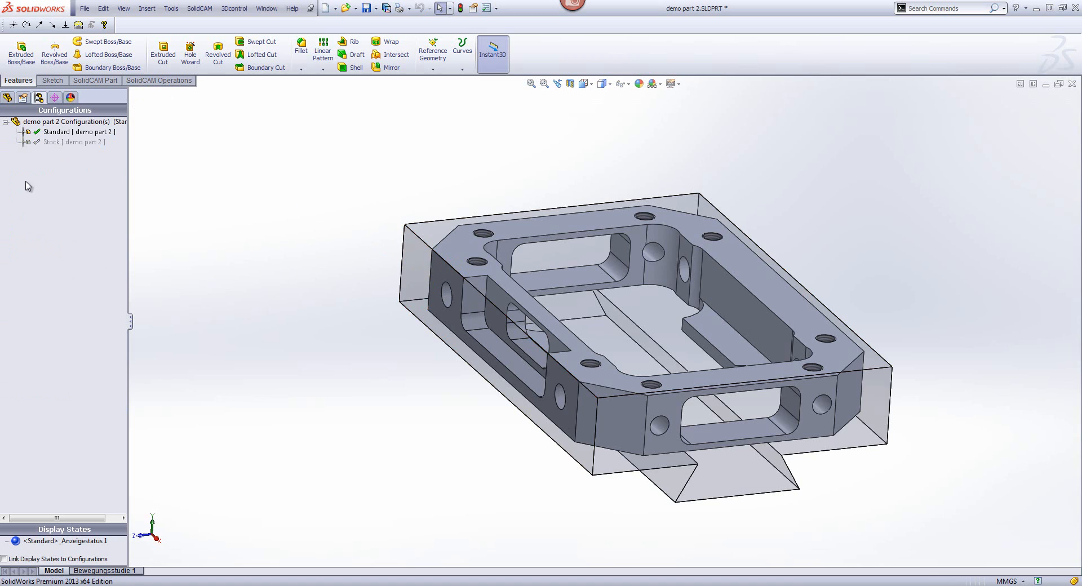
# Step: Suppress Boss-Extrude1 together with its dependent dovetail cut in the Standard configuration
pyautogui.click(7, 98)
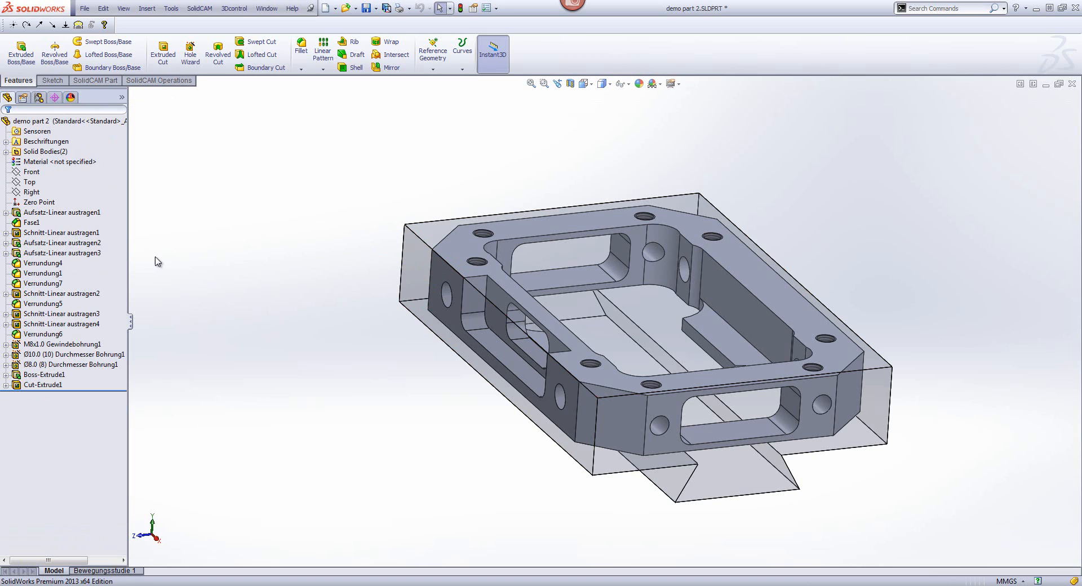
pyautogui.click(62, 375)
pyautogui.keyDown('ctrl'); pyautogui.click(57, 385); pyautogui.keyUp('ctrl')
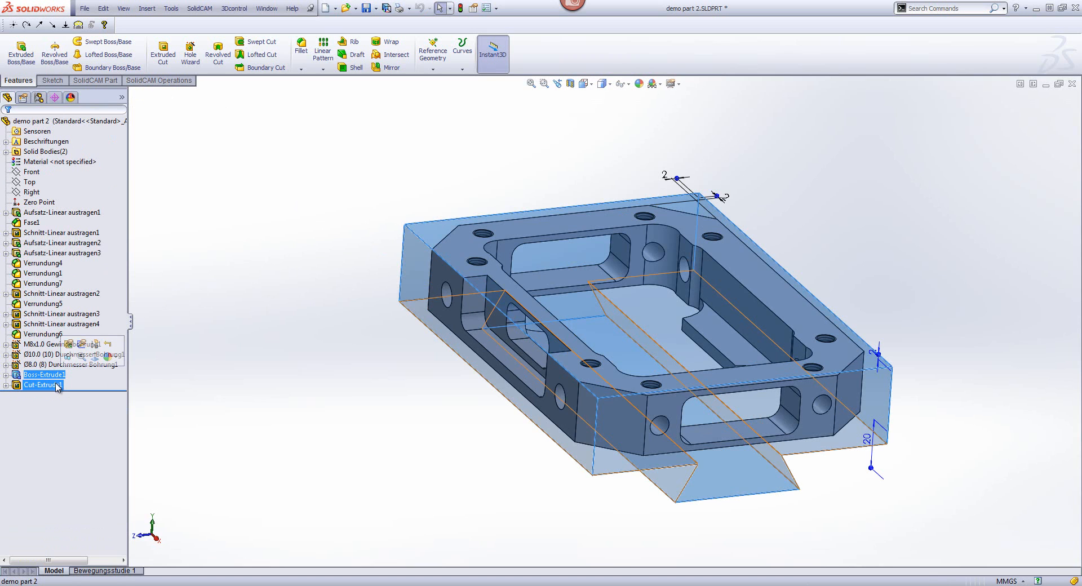
pyautogui.click(45, 376)
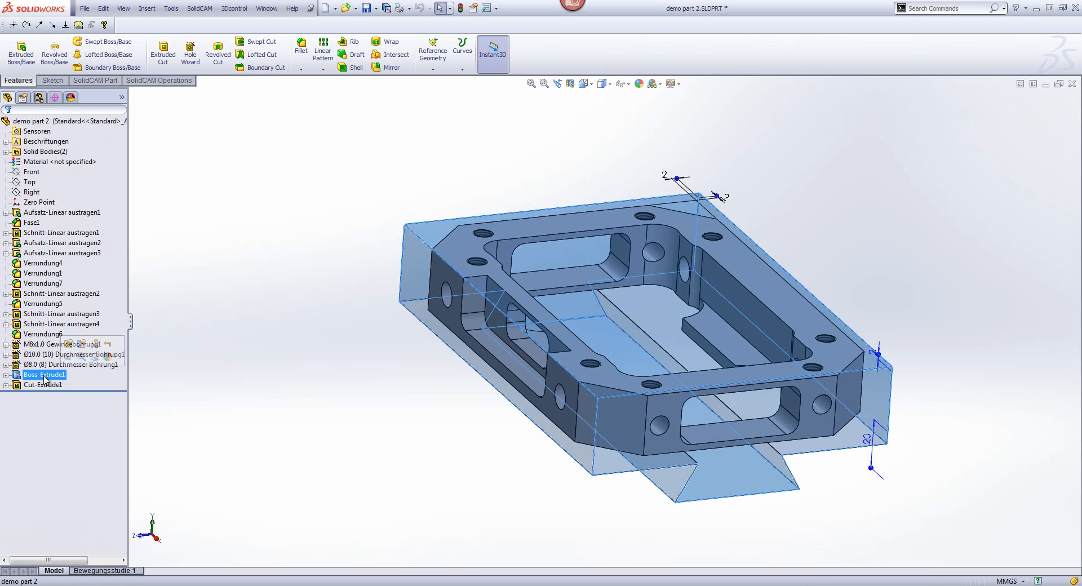
pyautogui.rightClick(45, 379)
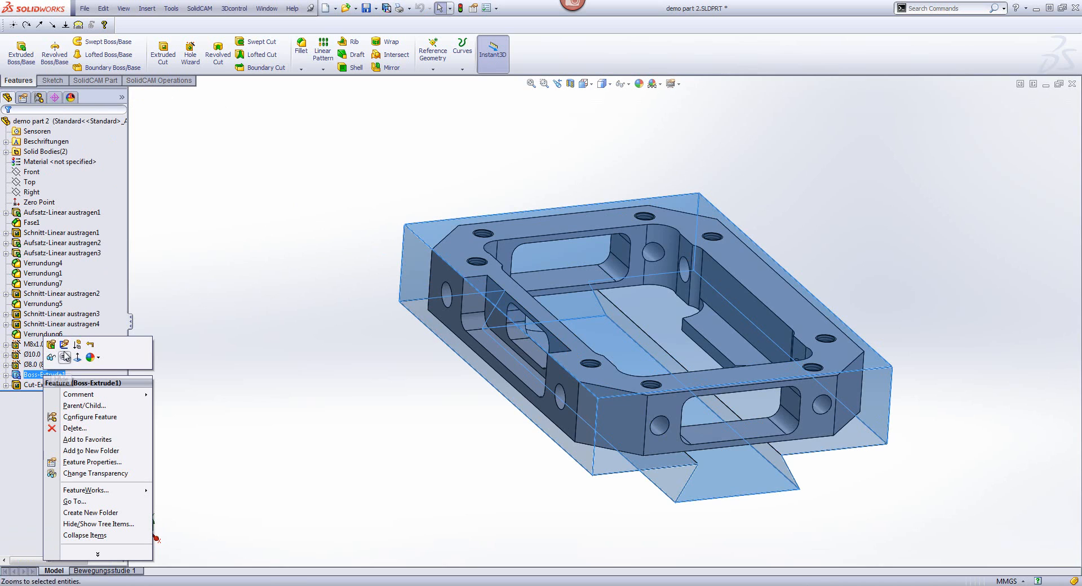
pyautogui.click(77, 345)
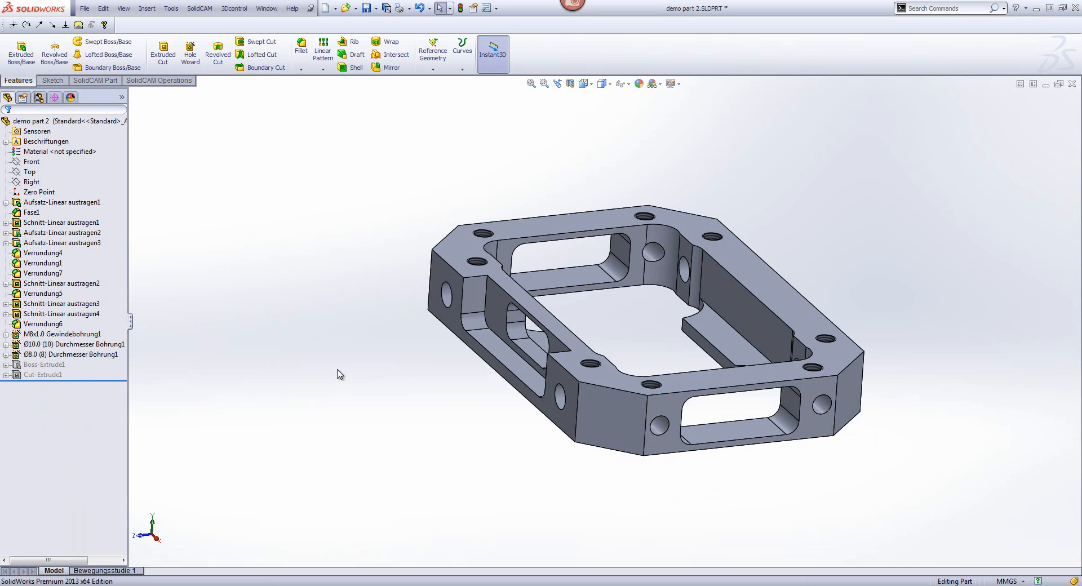
# Step: Switch to the Stock configuration to check the stock body, and return to Standard
pyautogui.click(41, 141)
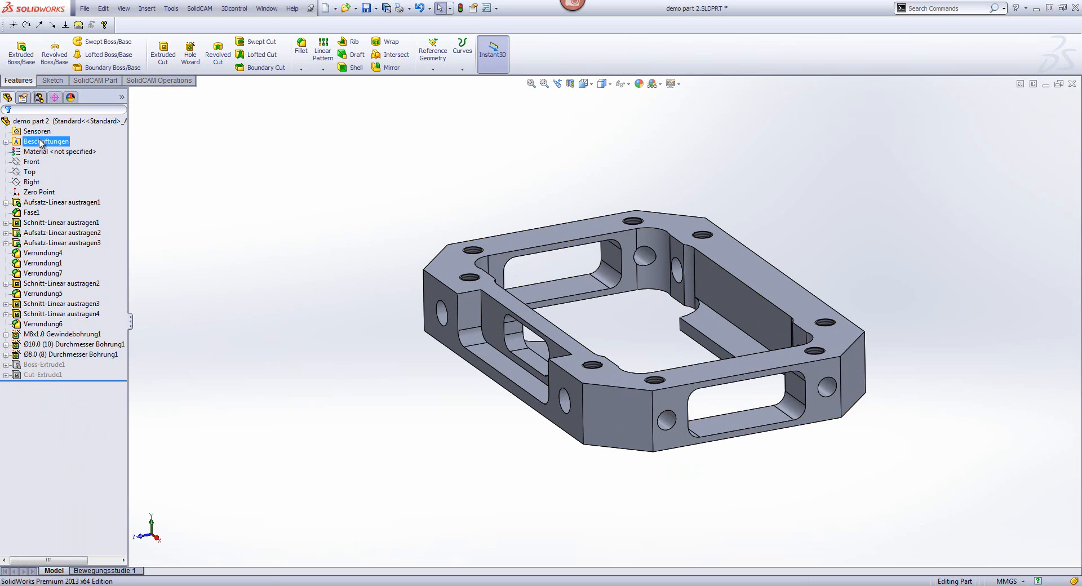
pyautogui.click(39, 98)
pyautogui.click(46, 142)
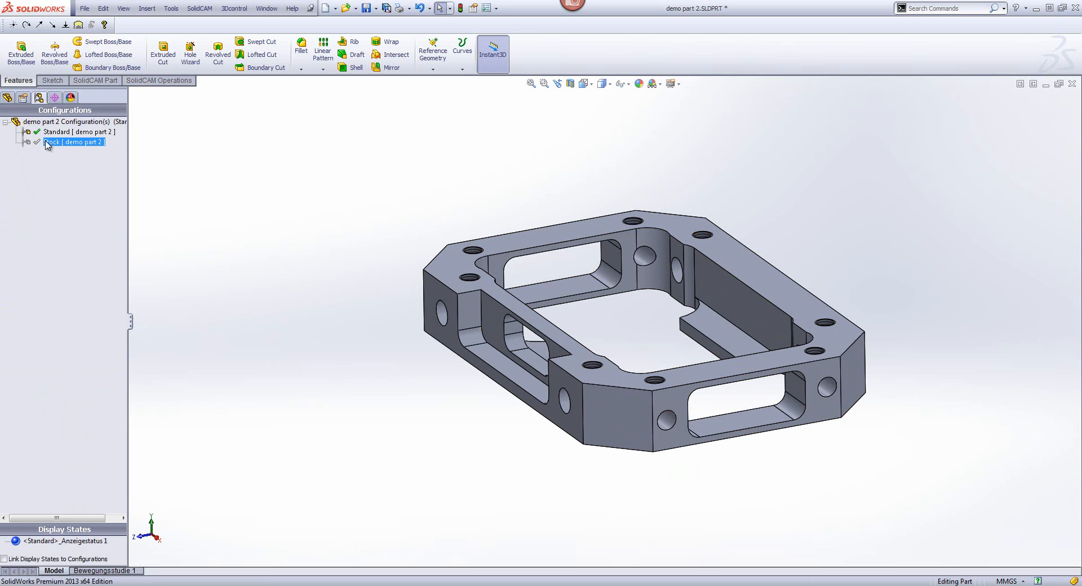
pyautogui.doubleClick(46, 143)
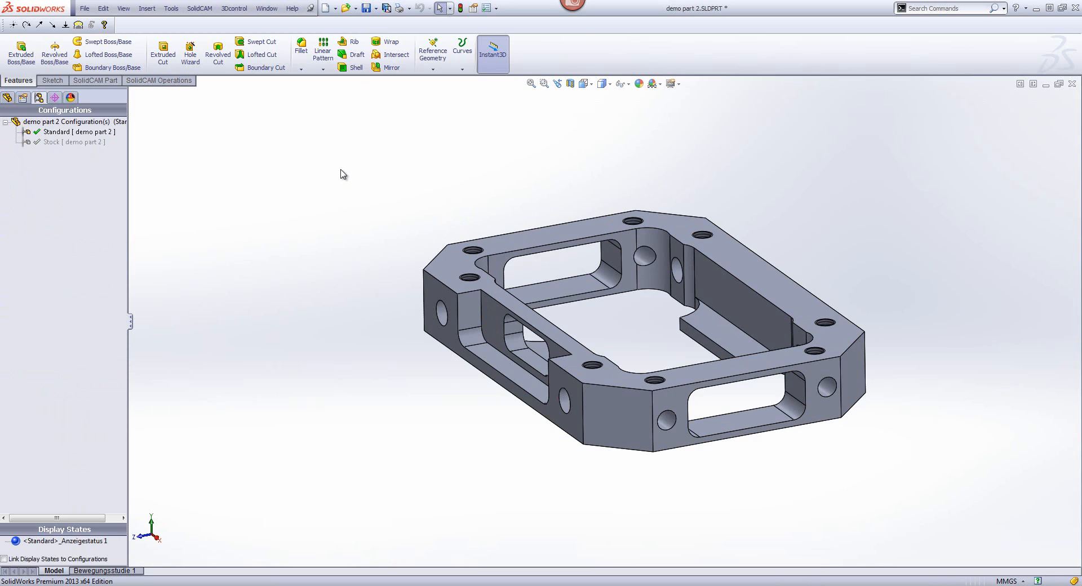
# Step: Create a new SolidCAM milling part as an external, metric CAM-Part named demo part 2, saving the SolidWorks document first
pyautogui.click(200, 9)
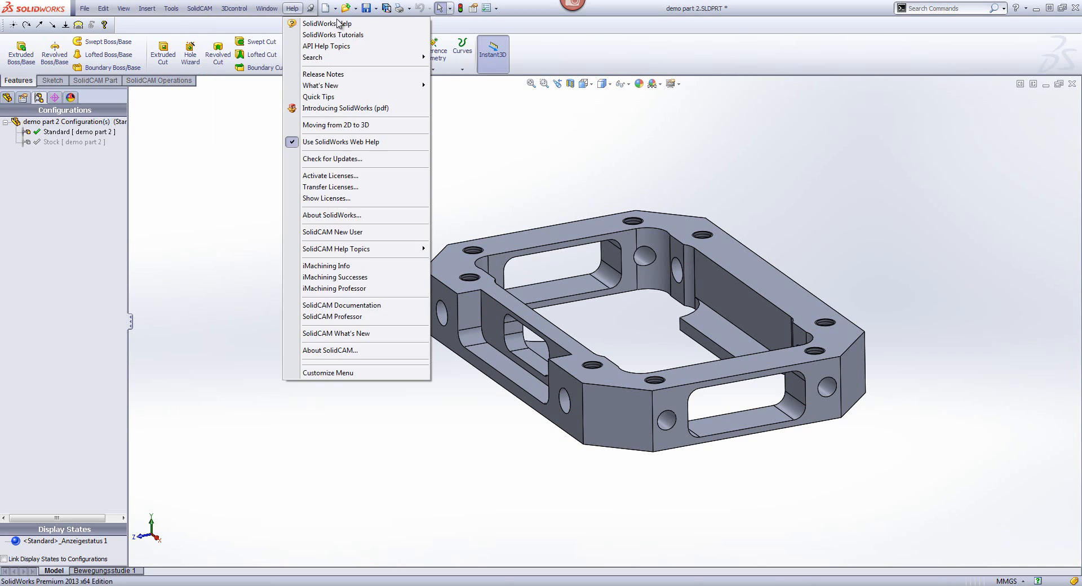
pyautogui.moveTo(234, 8)
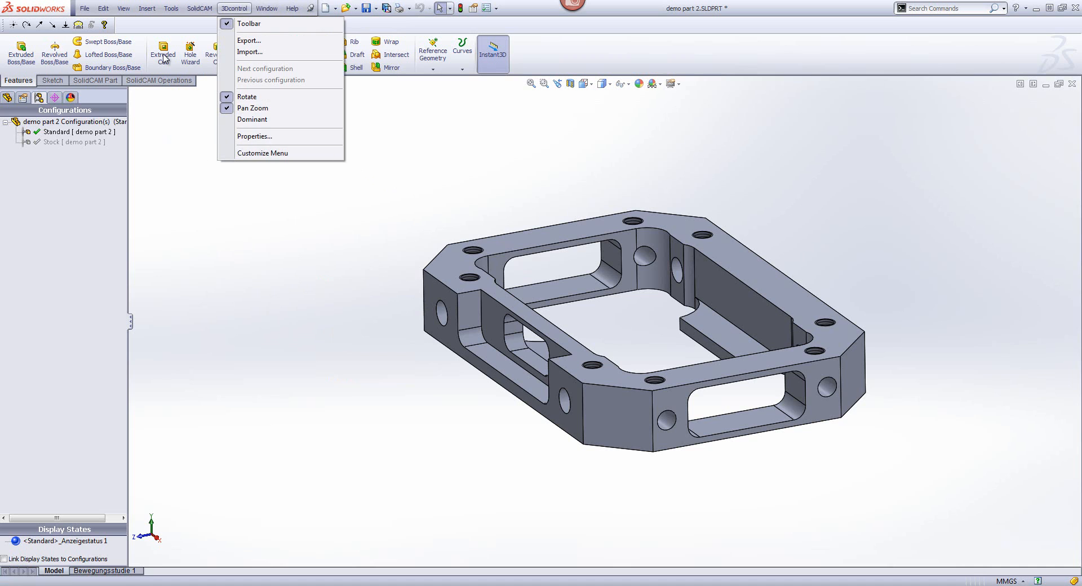
pyautogui.moveTo(194, 10)
pyautogui.moveTo(206, 28)
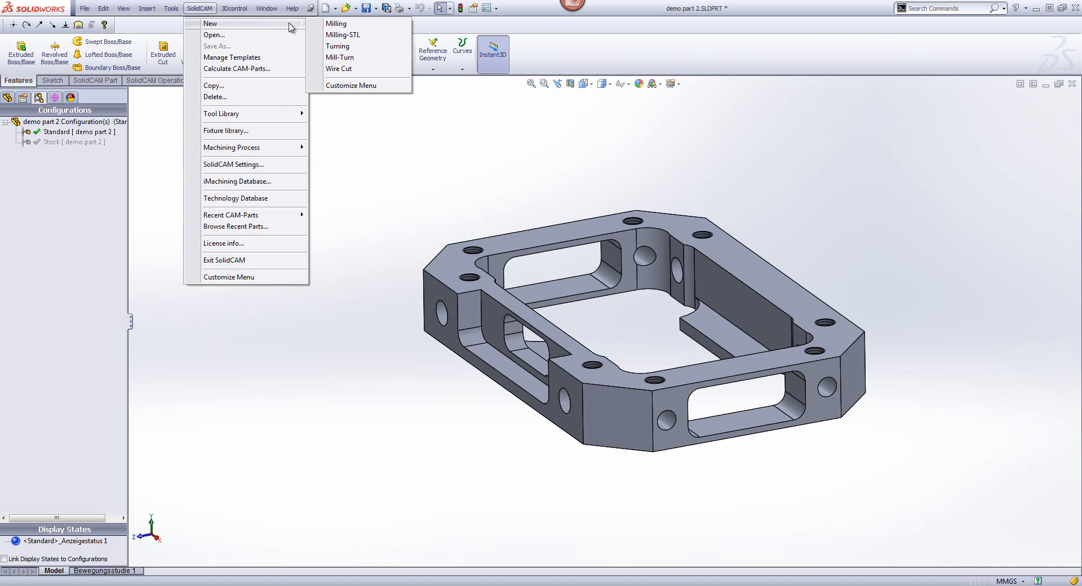
pyautogui.click(335, 25)
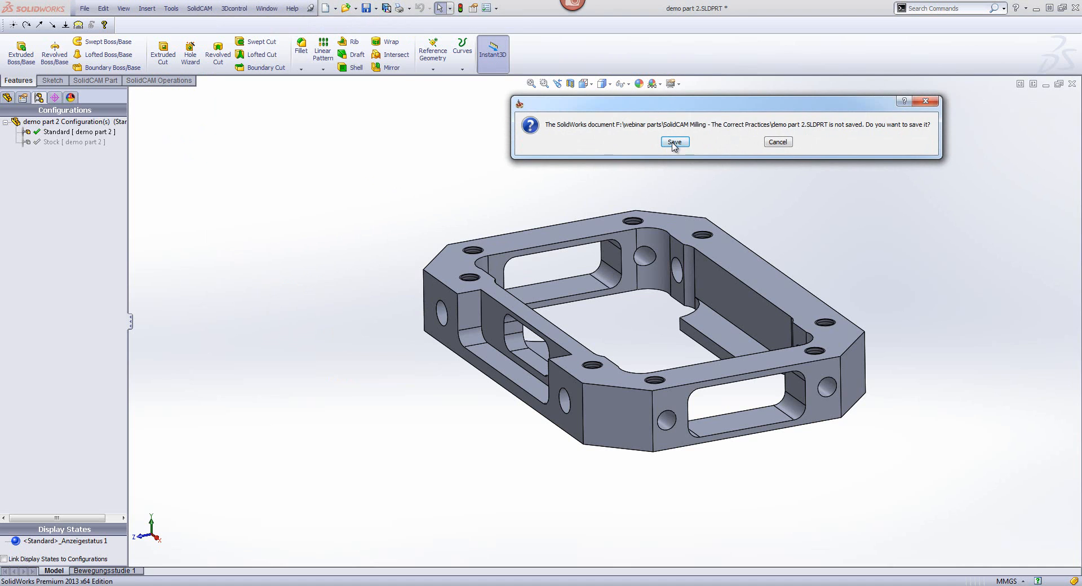
pyautogui.click(674, 142)
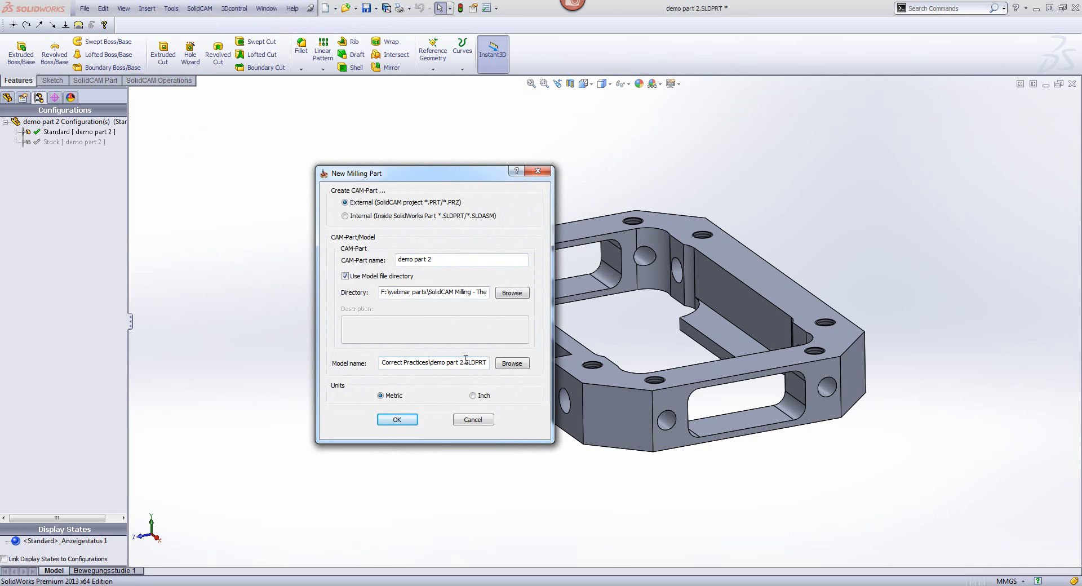
pyautogui.click(397, 421)
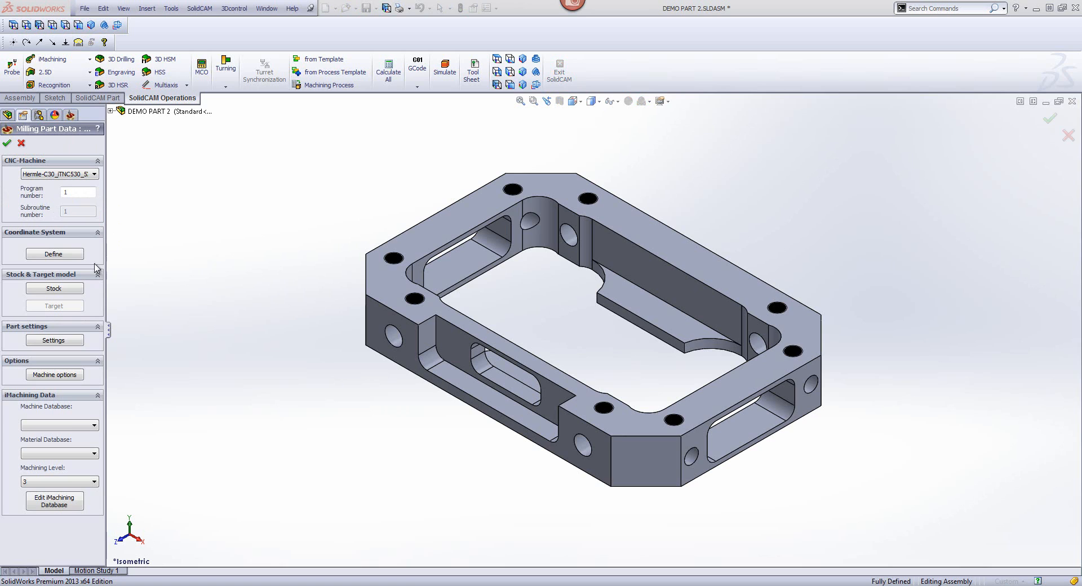
# Step: Define the first machine coordinate system on the frame's top face, with its origin at the top center of the model box and default levels
pyautogui.click(48, 256)
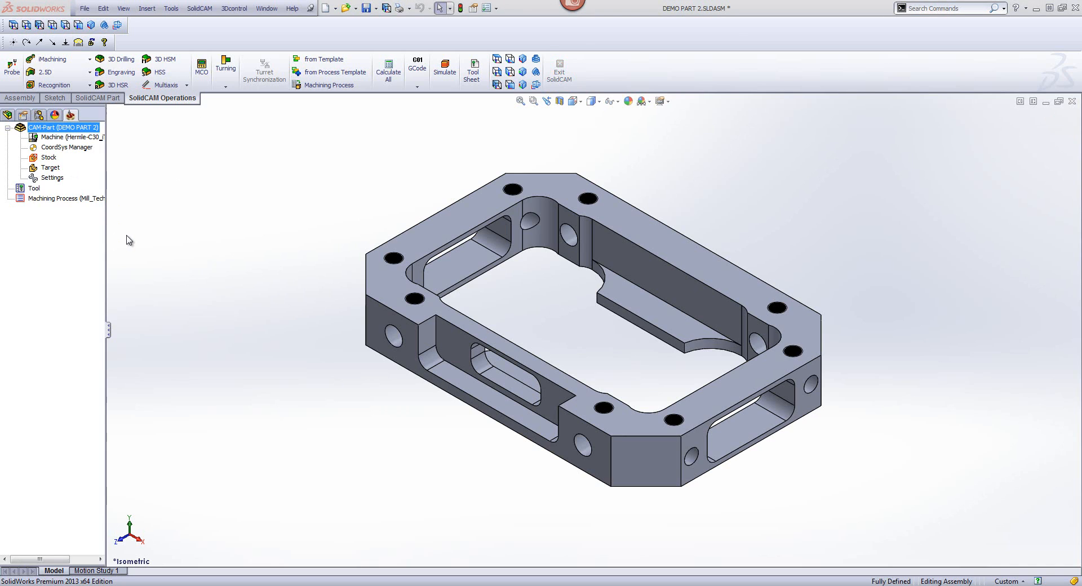
pyautogui.click(425, 234)
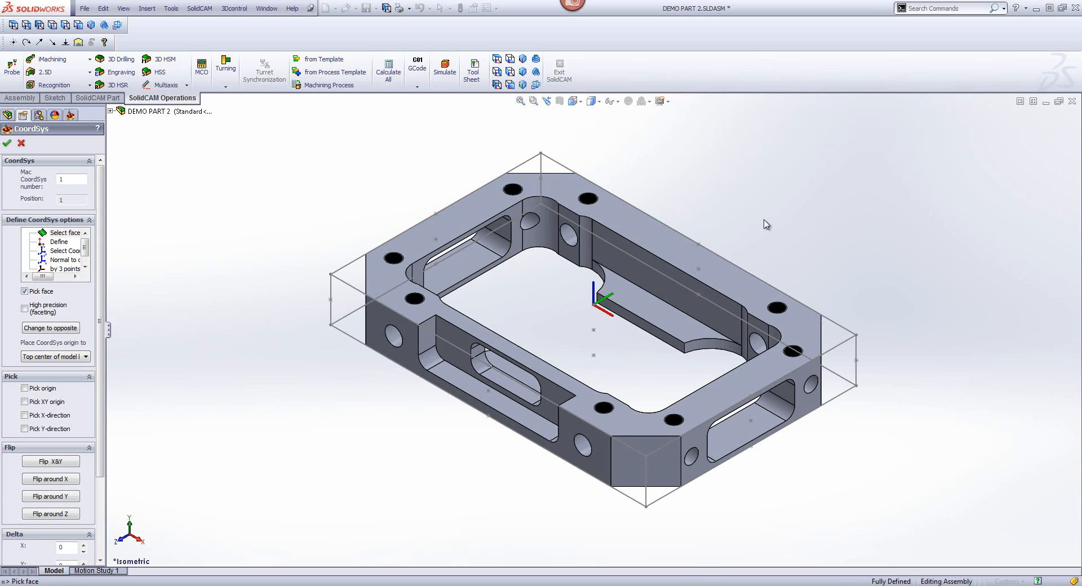
pyautogui.click(8, 144)
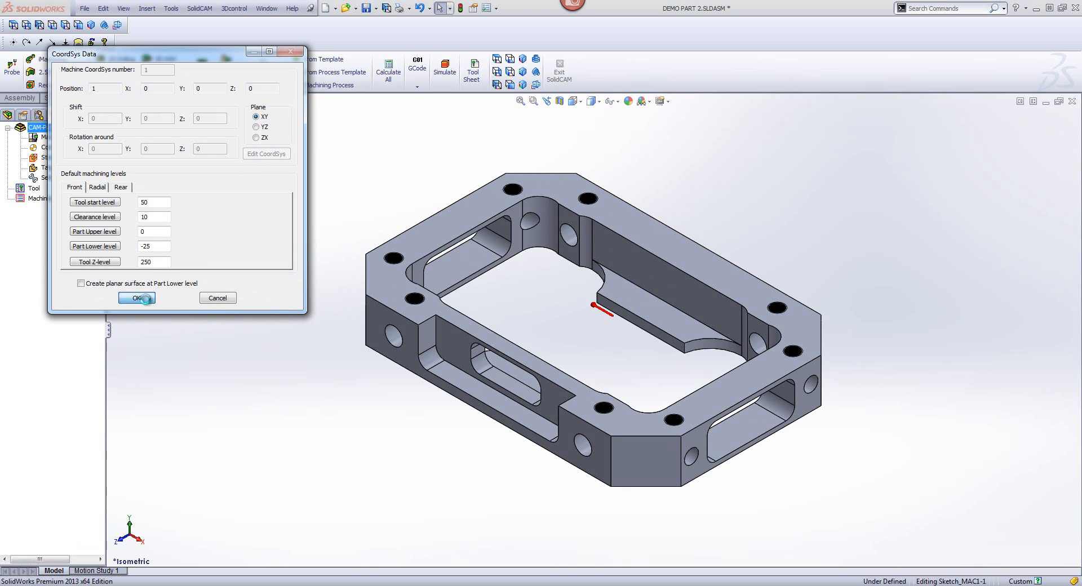
pyautogui.click(147, 302)
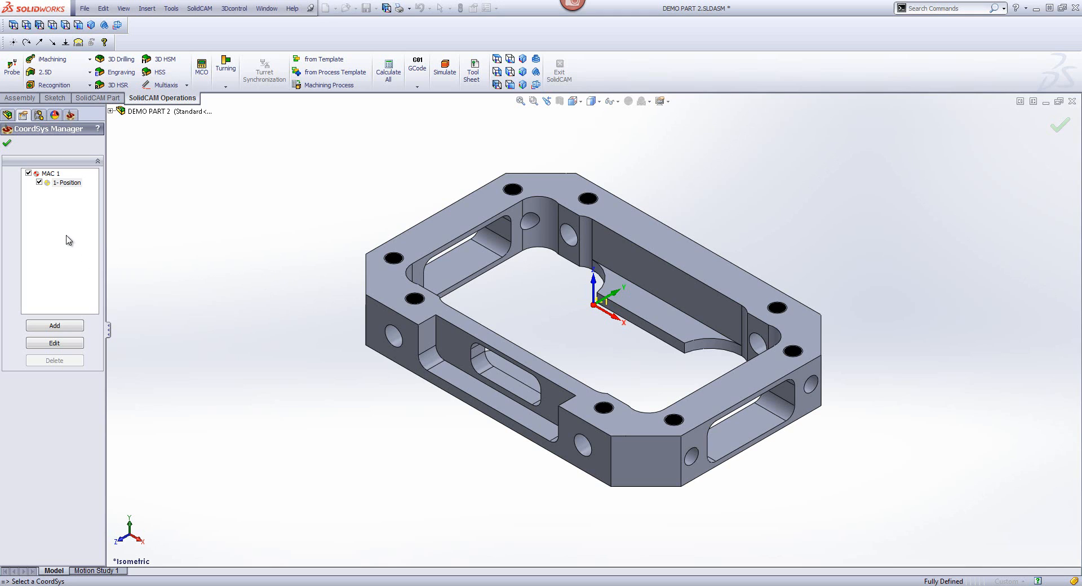
# Step: Add a second coordinate system position on the frame's long side face with the side pocket, flipped twice around Z, keeping the default machining levels
pyautogui.rightClick(79, 185)
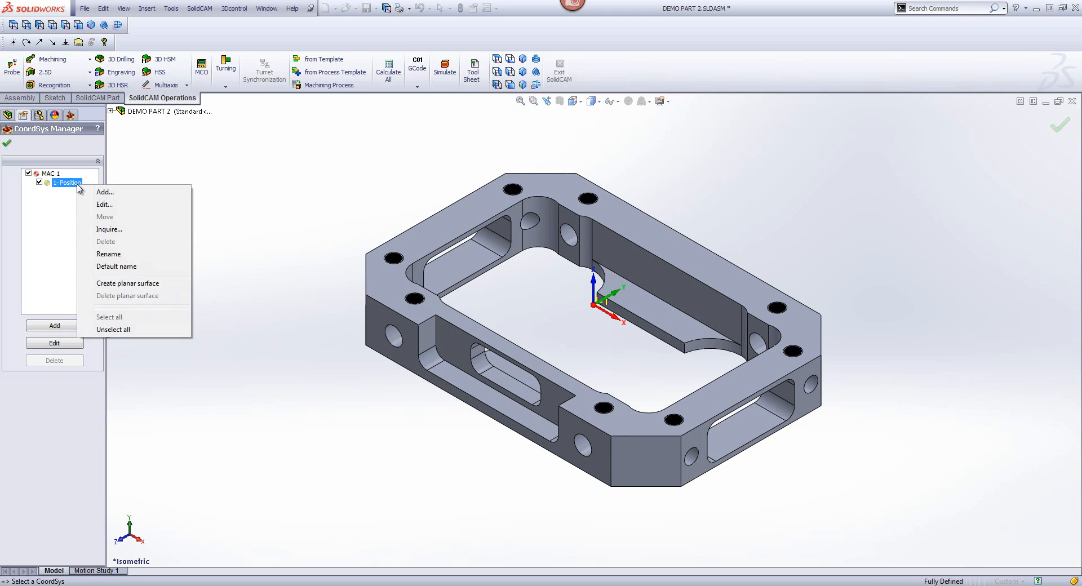
pyautogui.click(90, 360)
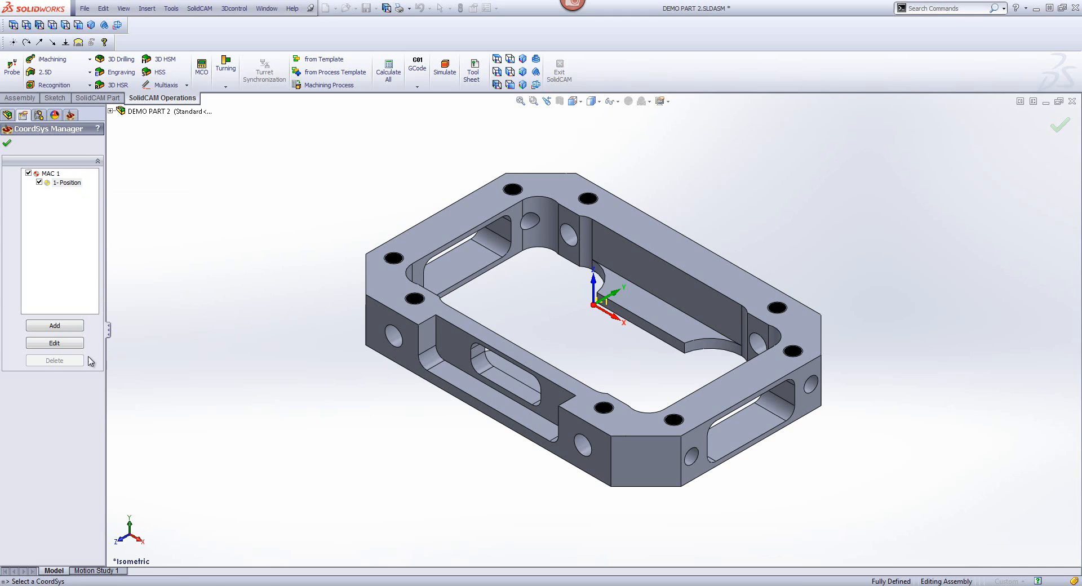
pyautogui.click(63, 331)
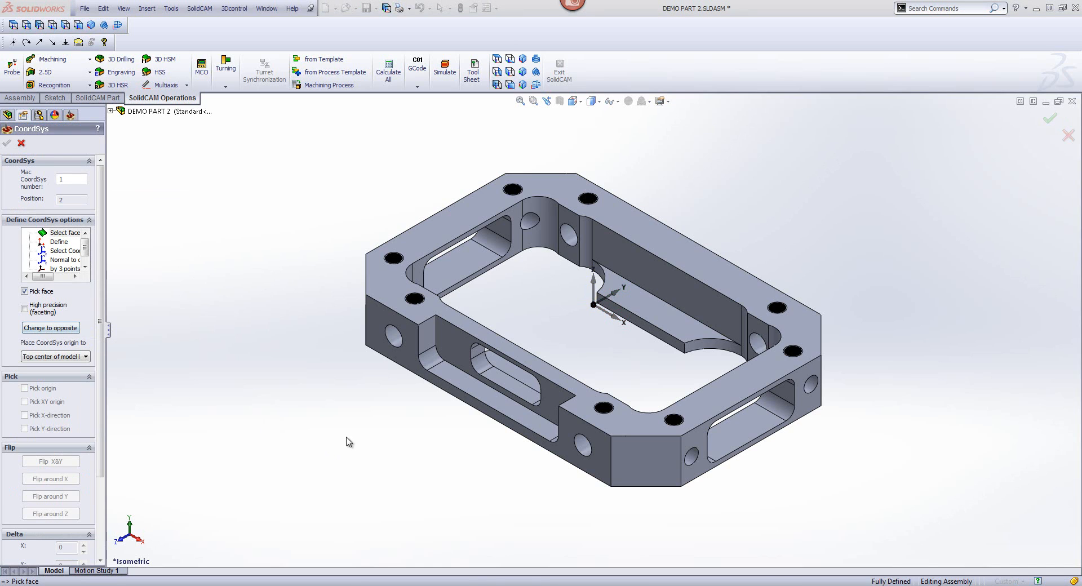
pyautogui.click(405, 367)
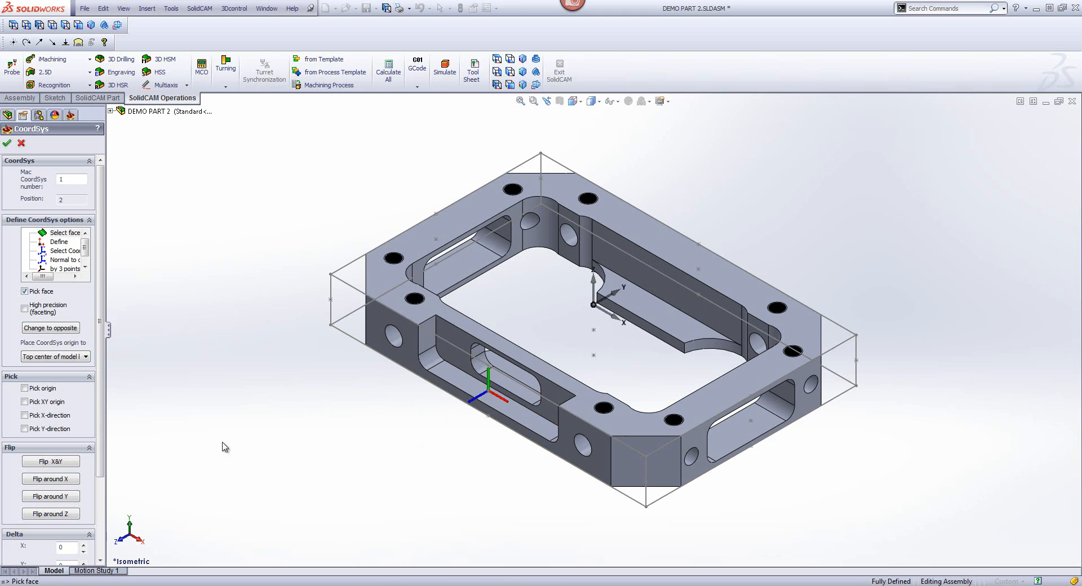
pyautogui.click(65, 515)
pyautogui.click(67, 517)
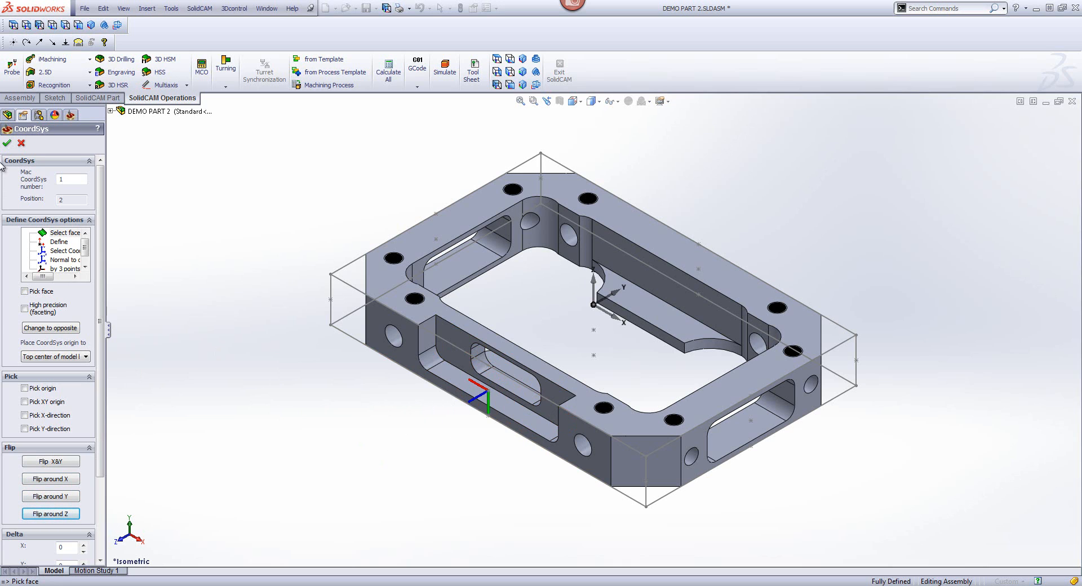
pyautogui.click(8, 144)
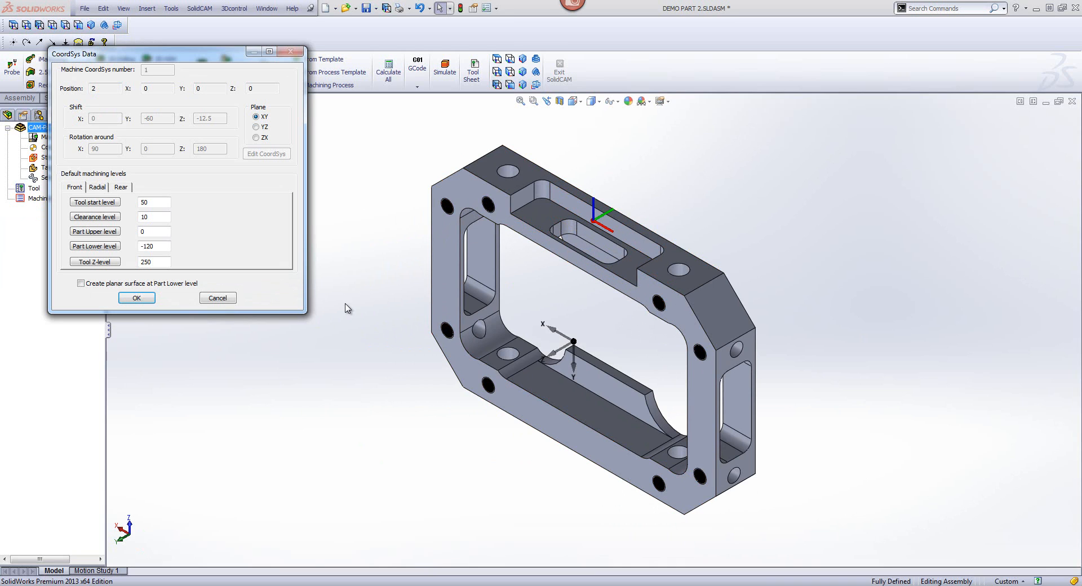
pyautogui.click(137, 298)
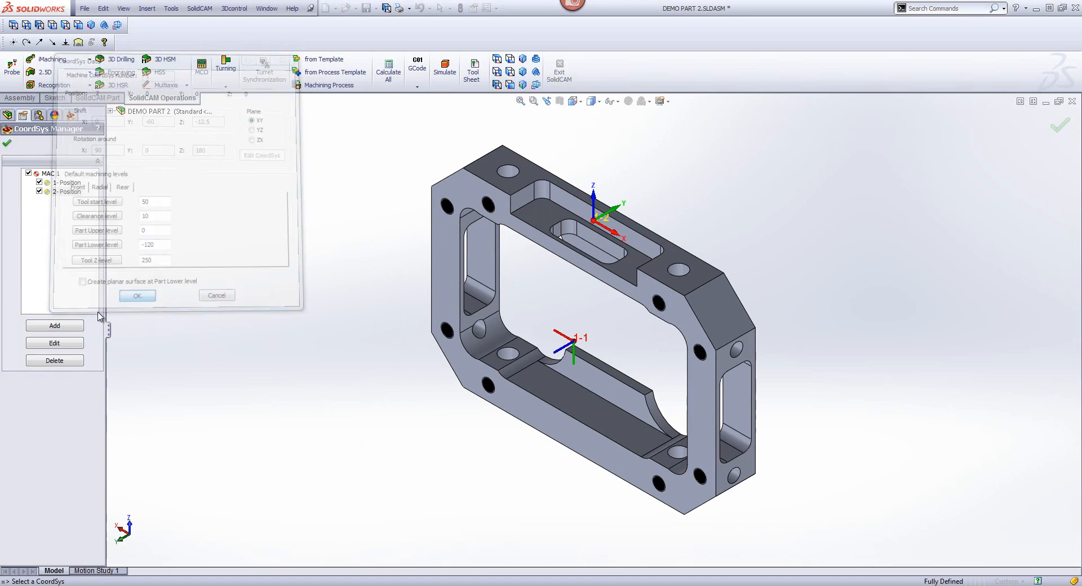
# Step: Add a third coordinate system position on the frame's short end face at the negative X end, flipped twice around Z, with default machining levels
pyautogui.click(55, 326)
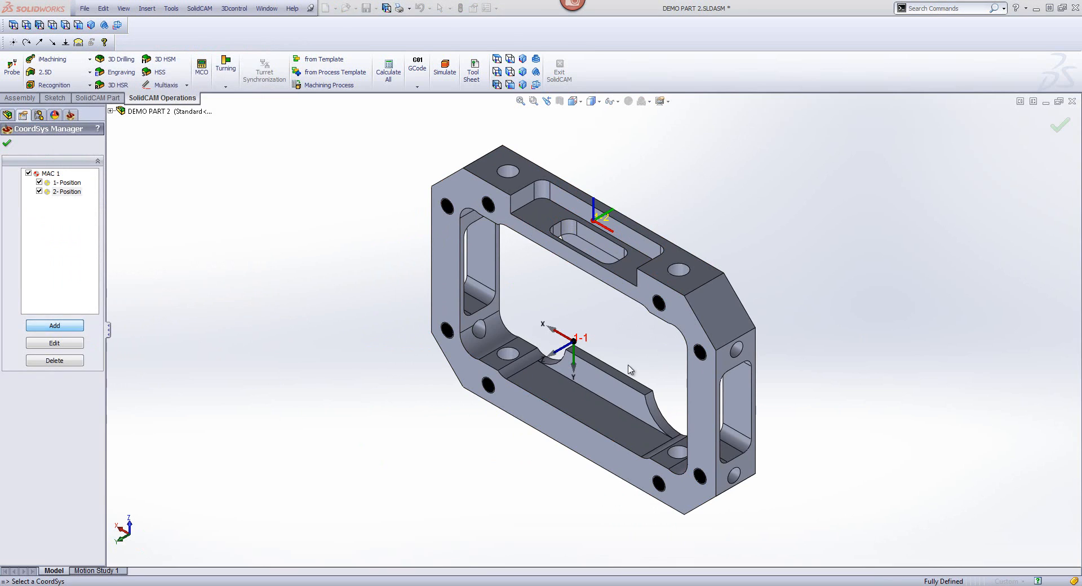
pyautogui.click(731, 366)
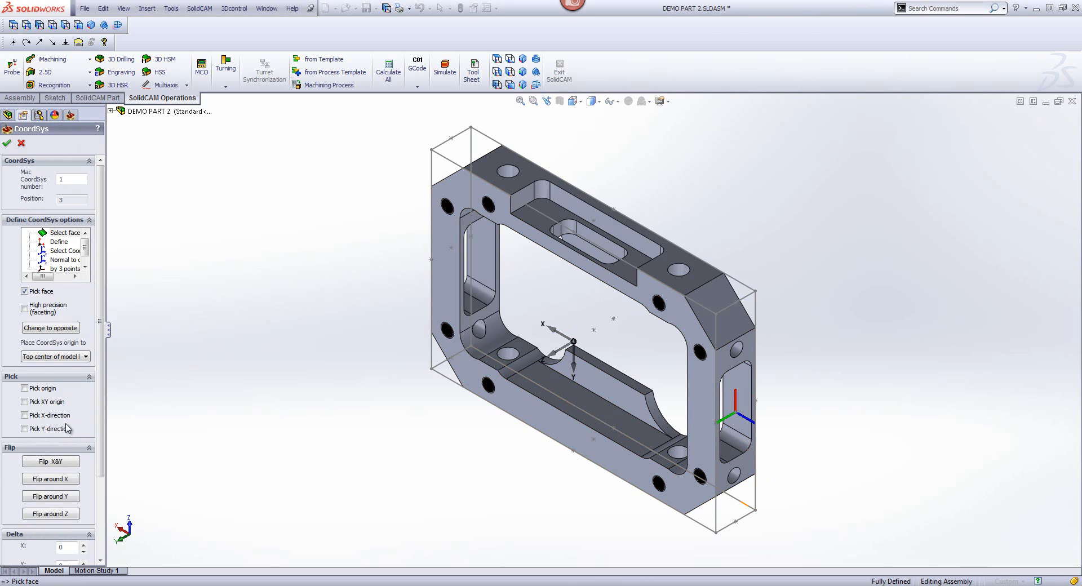
pyautogui.click(50, 514)
pyautogui.click(50, 514)
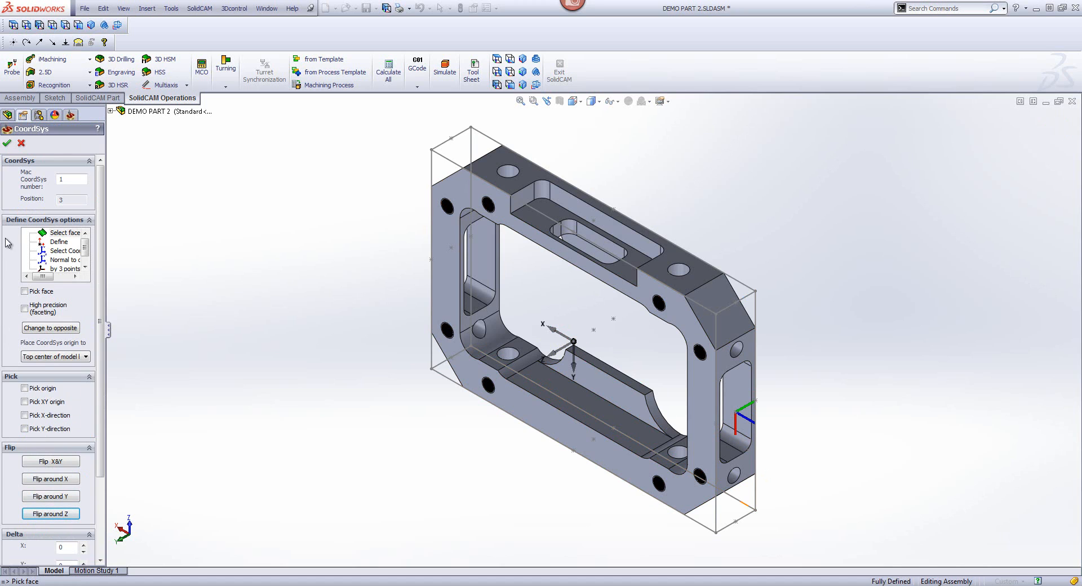
pyautogui.click(6, 144)
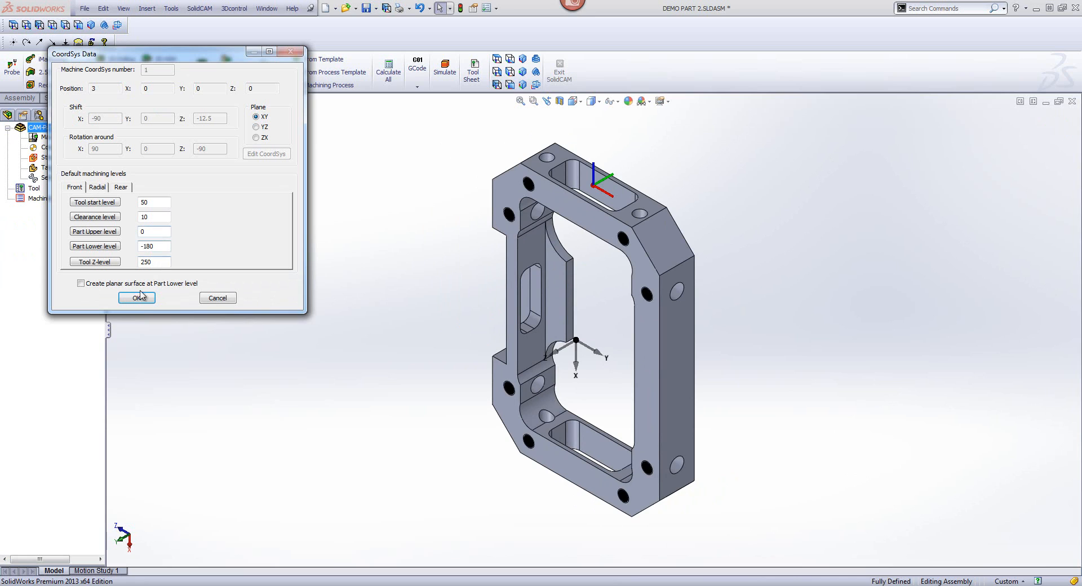
pyautogui.click(139, 298)
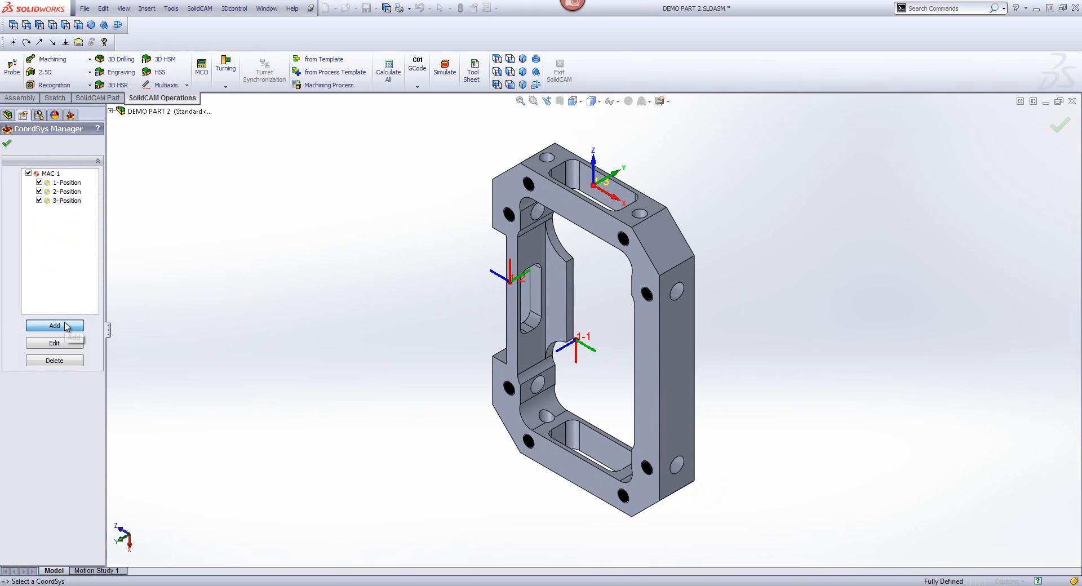
# Step: Add a fourth coordinate system position on the frame's plain long side face, opposite the side pocket, keeping the default orientation and machining levels
pyautogui.click(66, 326)
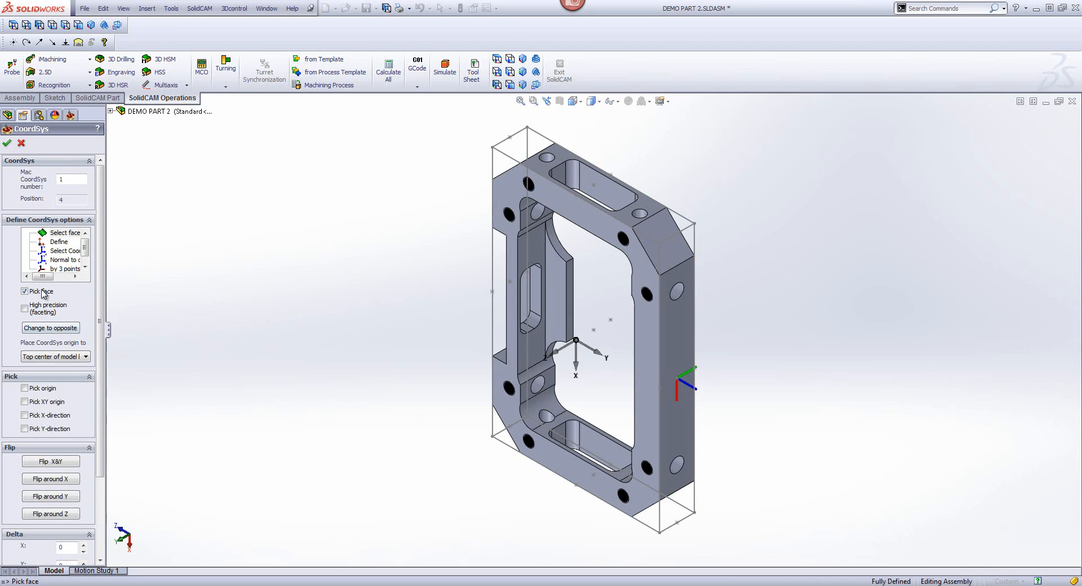
pyautogui.click(7, 143)
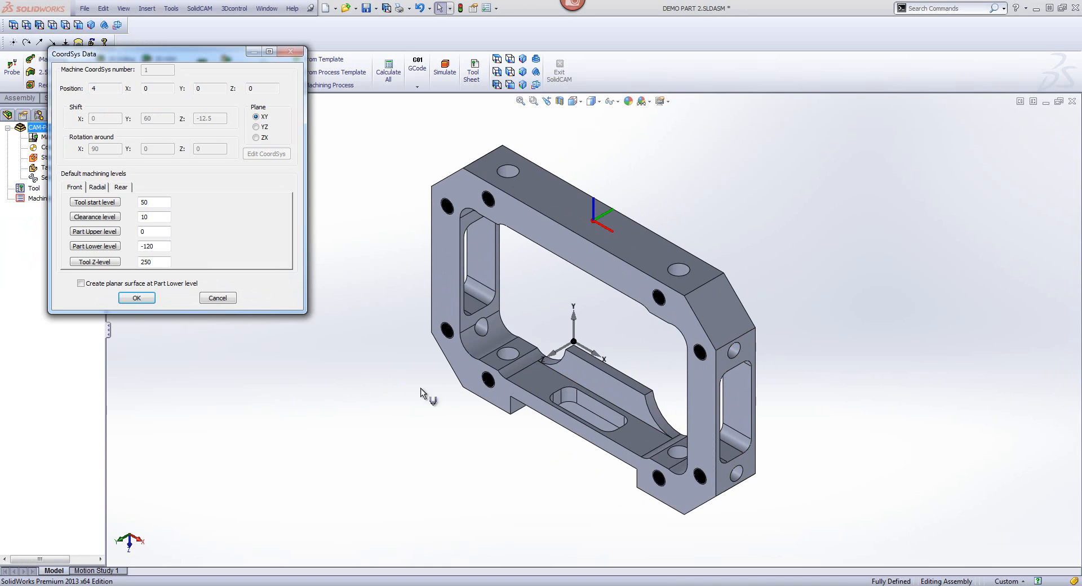
pyautogui.click(150, 299)
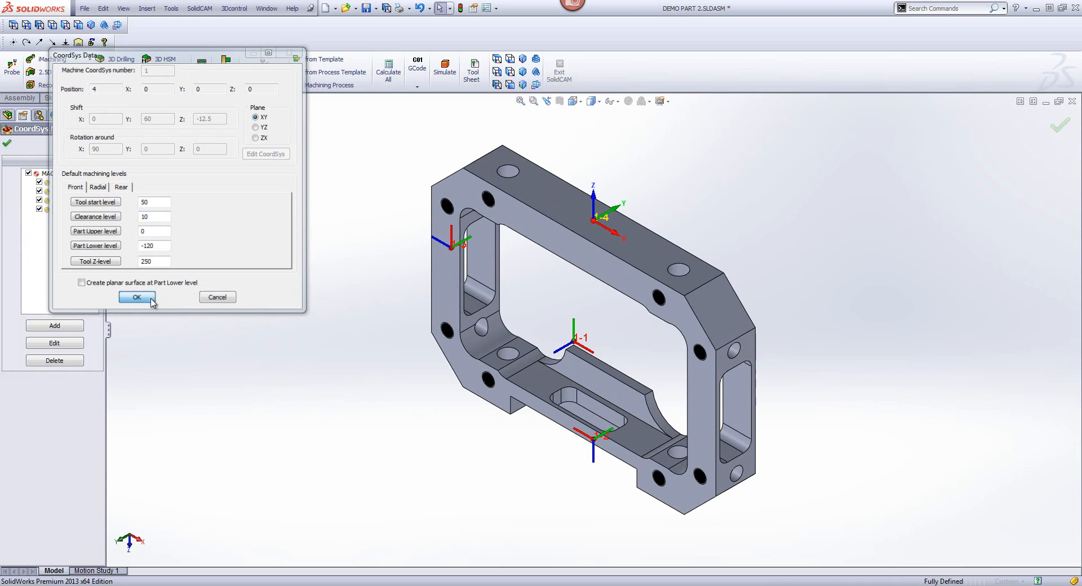
# Step: Add a fifth coordinate system position on the remaining short end face, flipped around Z until its X axis points down, with default levels
pyautogui.click(54, 326)
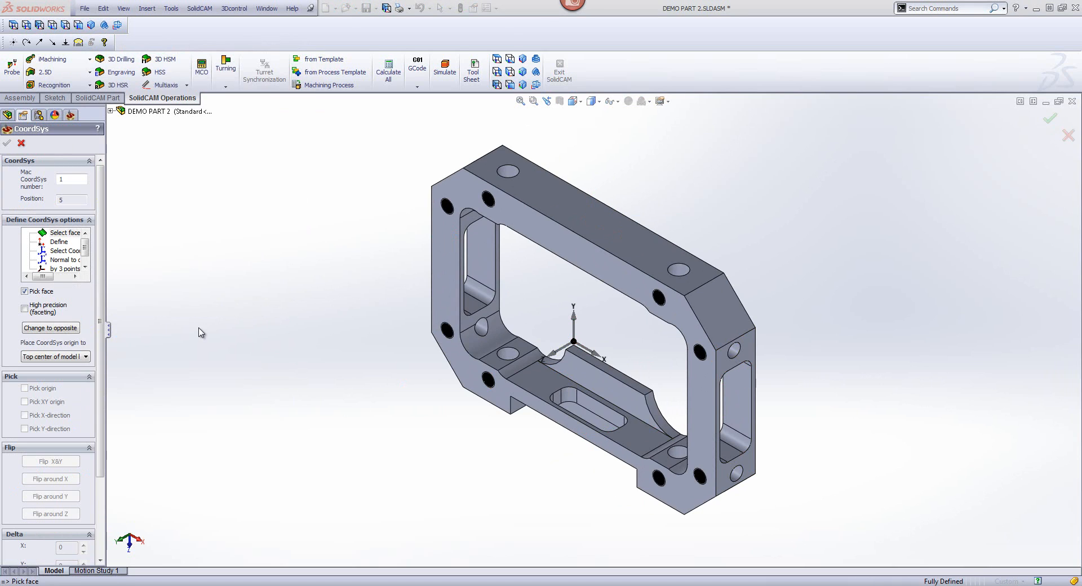
pyautogui.click(740, 373)
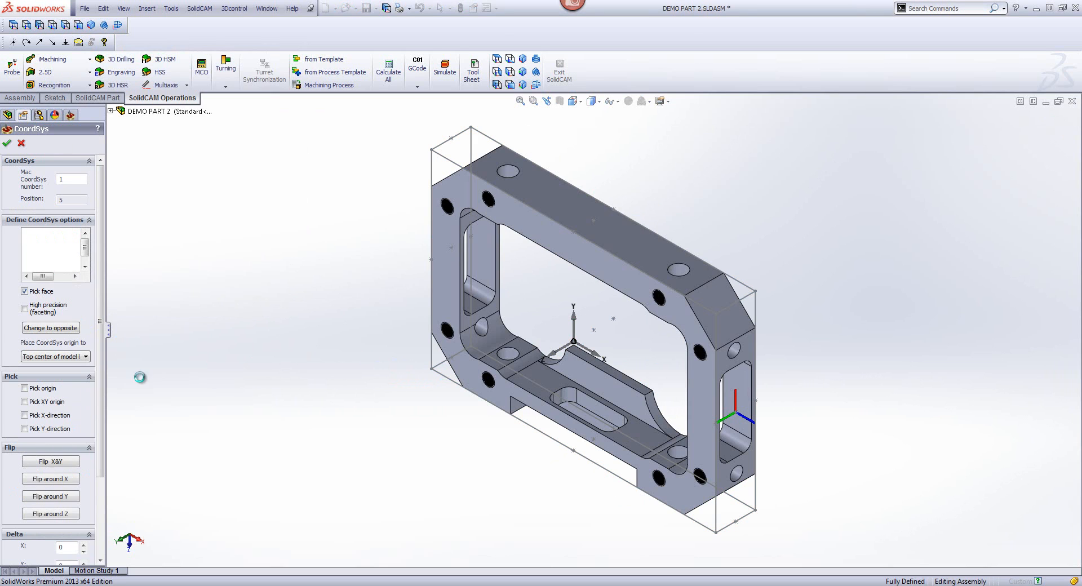
pyautogui.click(59, 514)
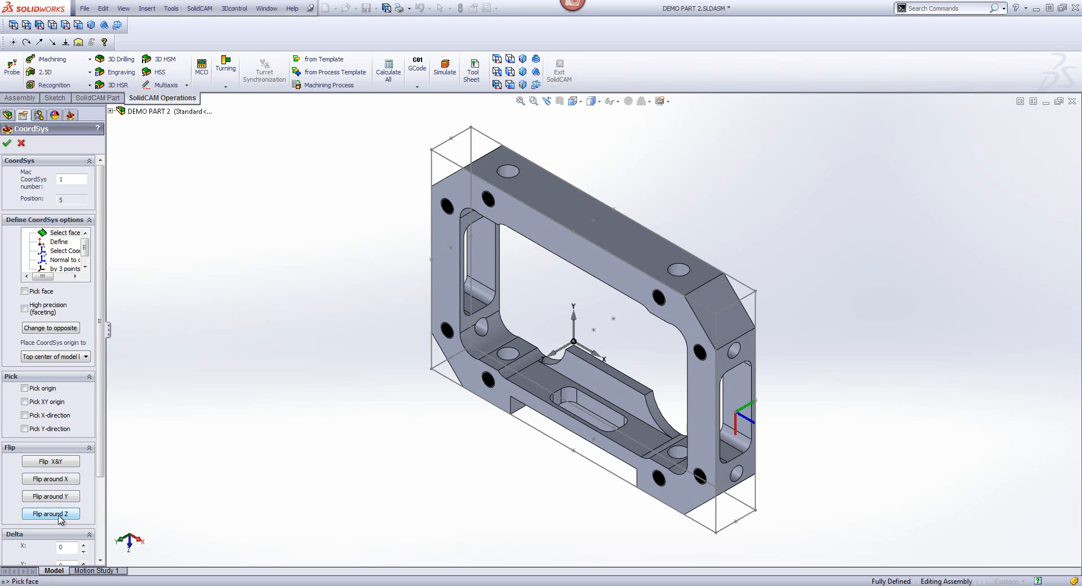
pyautogui.click(8, 144)
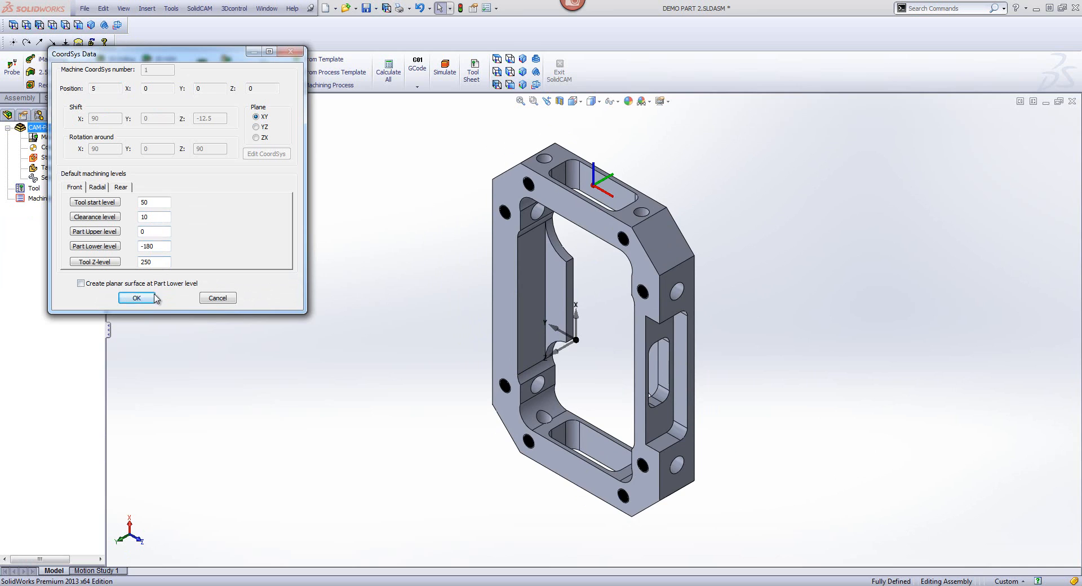
pyautogui.click(142, 303)
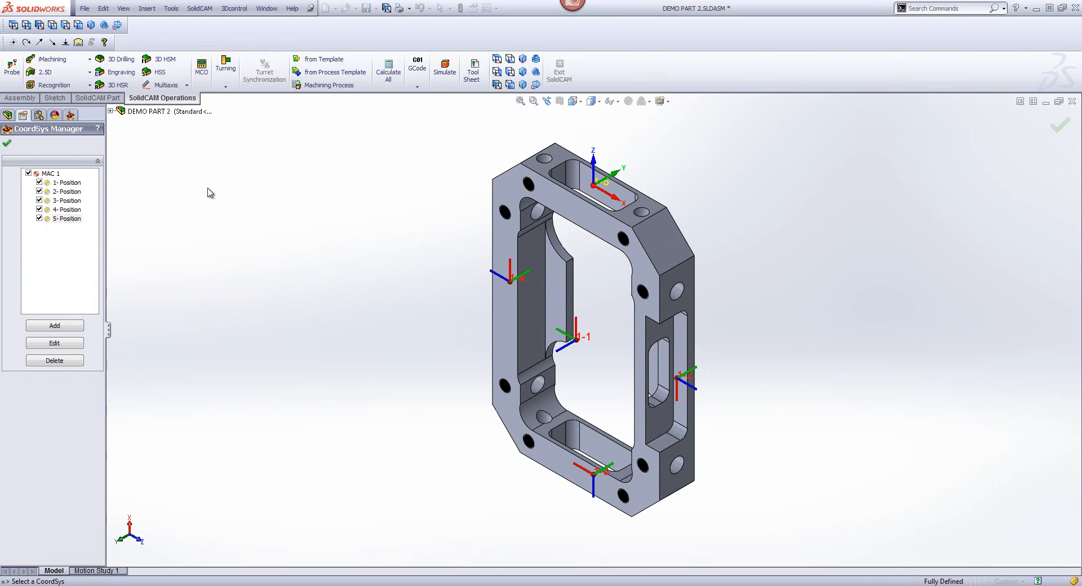
# Step: Review the first position's coordinate data without changing it, and finish the coordinate system definition
pyautogui.doubleClick(81, 182)
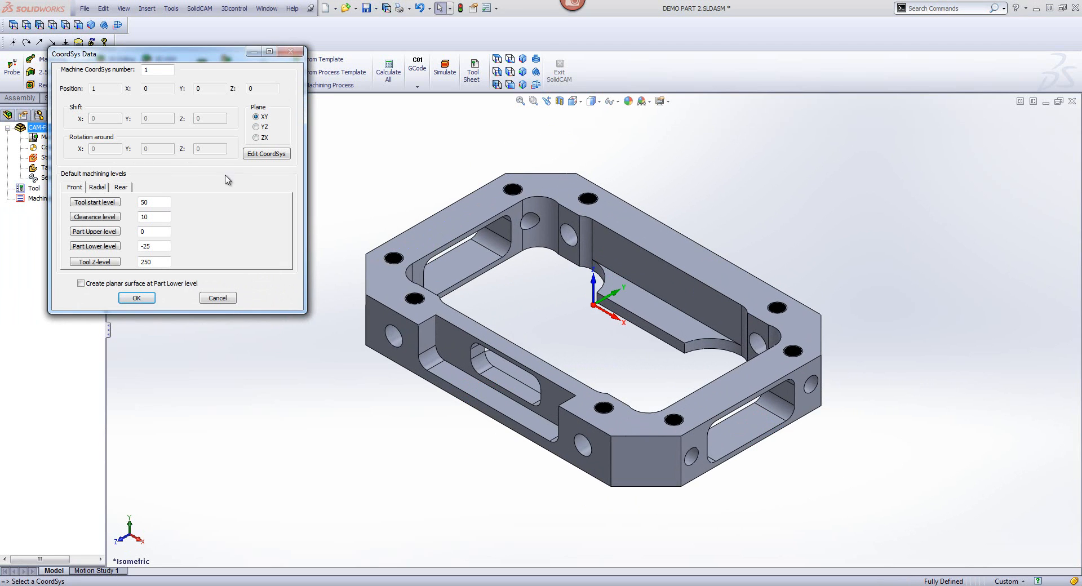
pyautogui.click(217, 298)
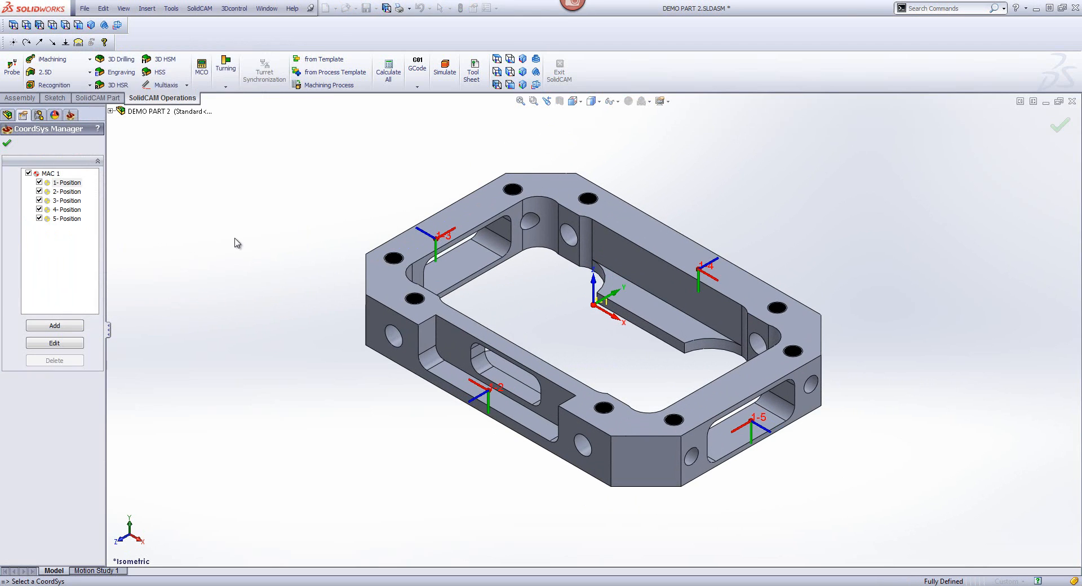
pyautogui.click(7, 142)
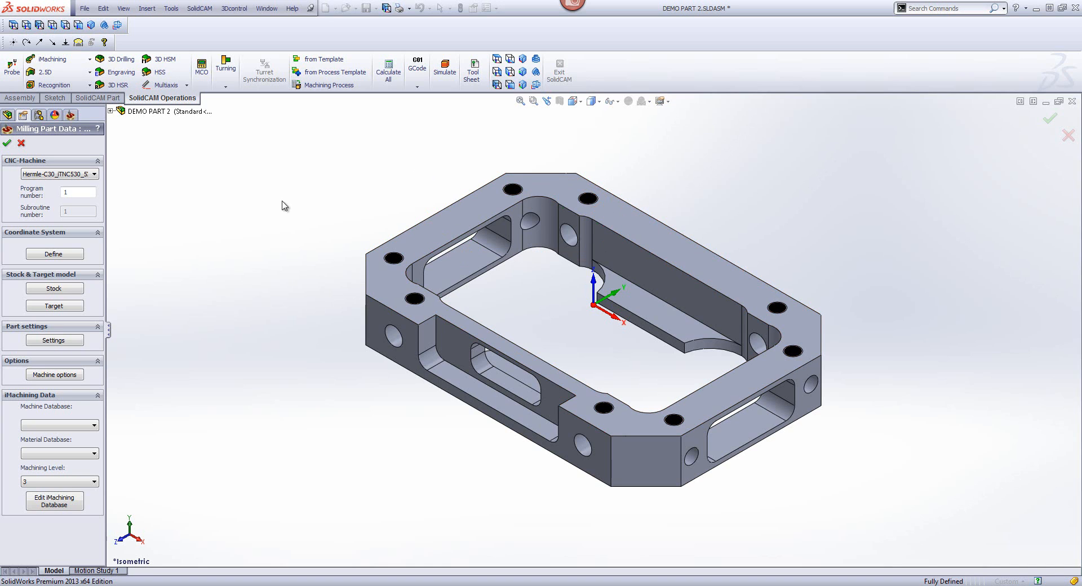
# Step: Define the stock as a 3D model from the dovetailed block in the Stock configuration, checking it in the stock preview
pyautogui.click(66, 292)
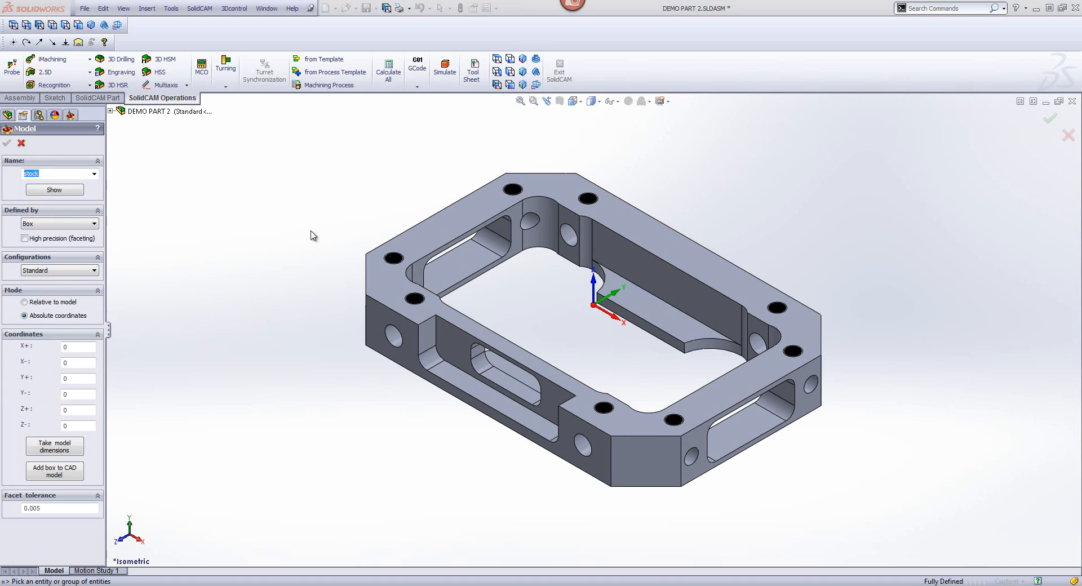
pyautogui.click(41, 225)
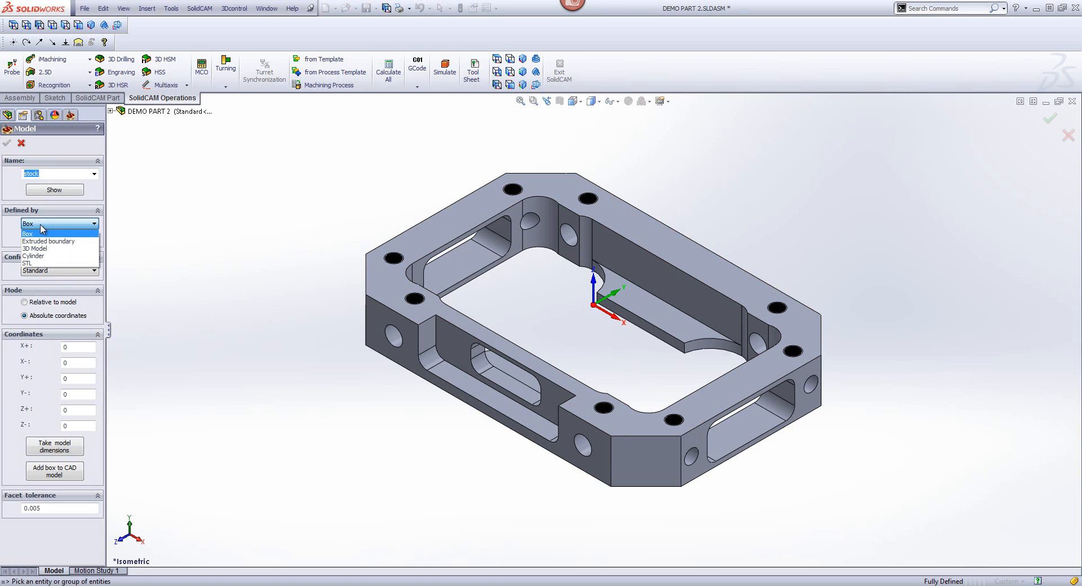
pyautogui.click(63, 248)
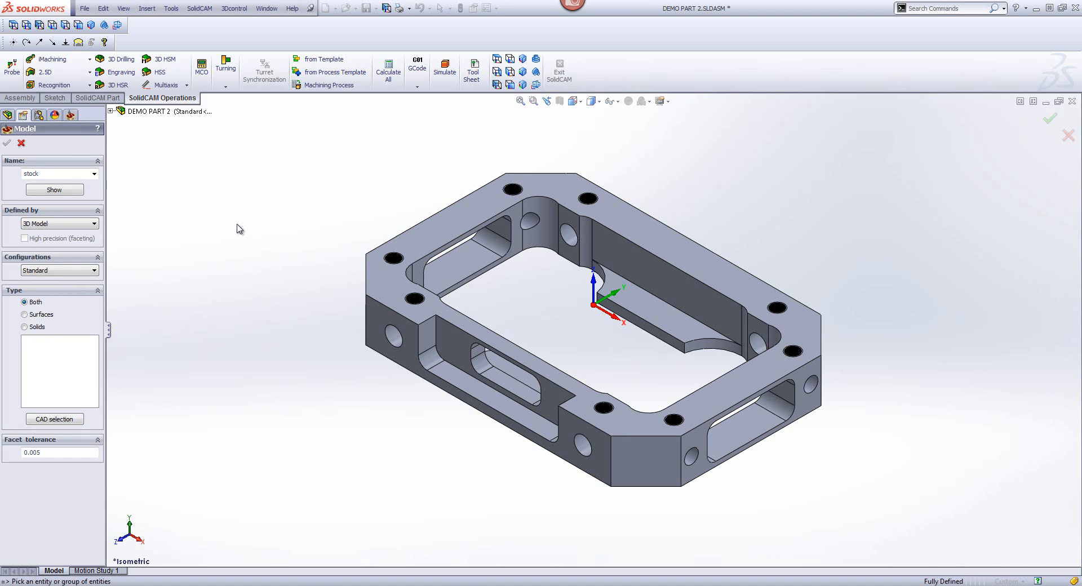
pyautogui.click(62, 276)
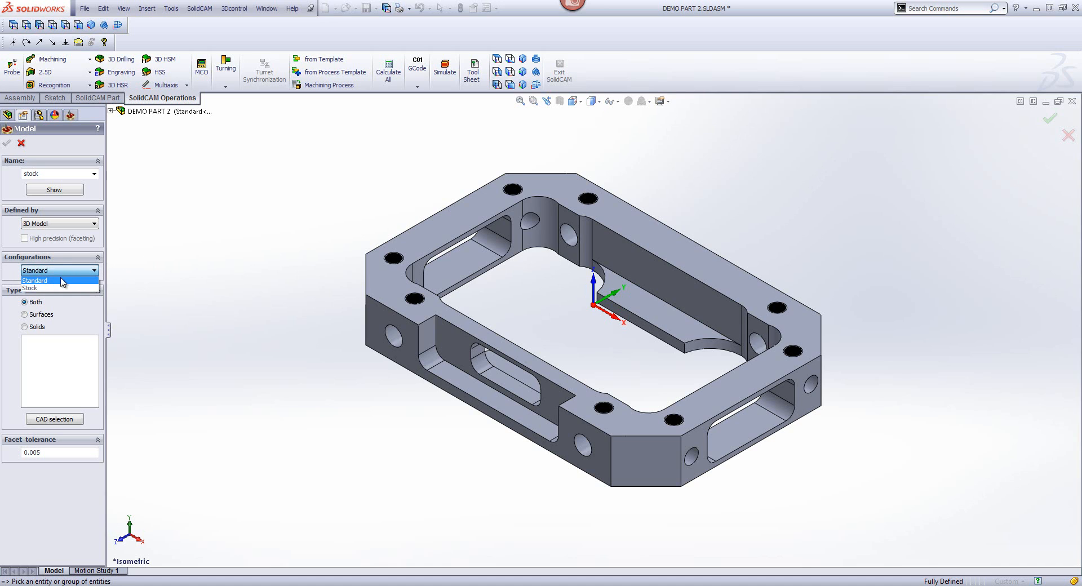
pyautogui.click(65, 288)
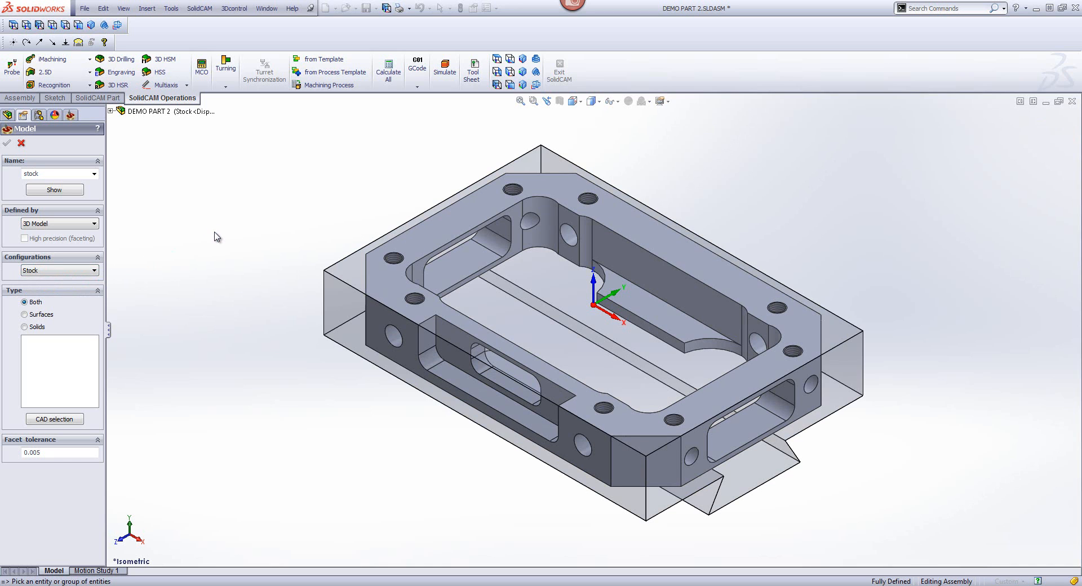
pyautogui.click(337, 269)
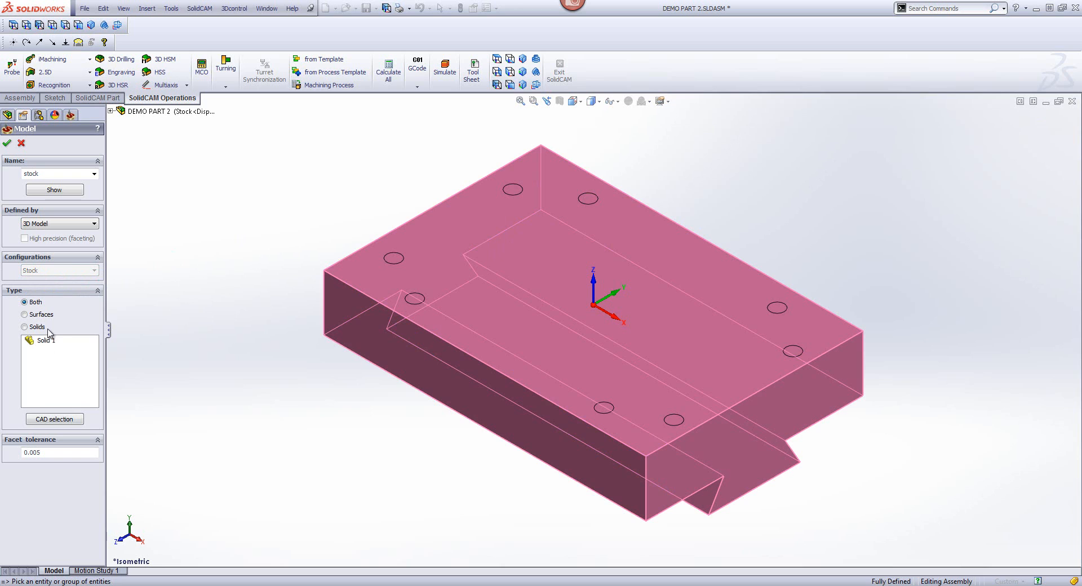
pyautogui.click(64, 190)
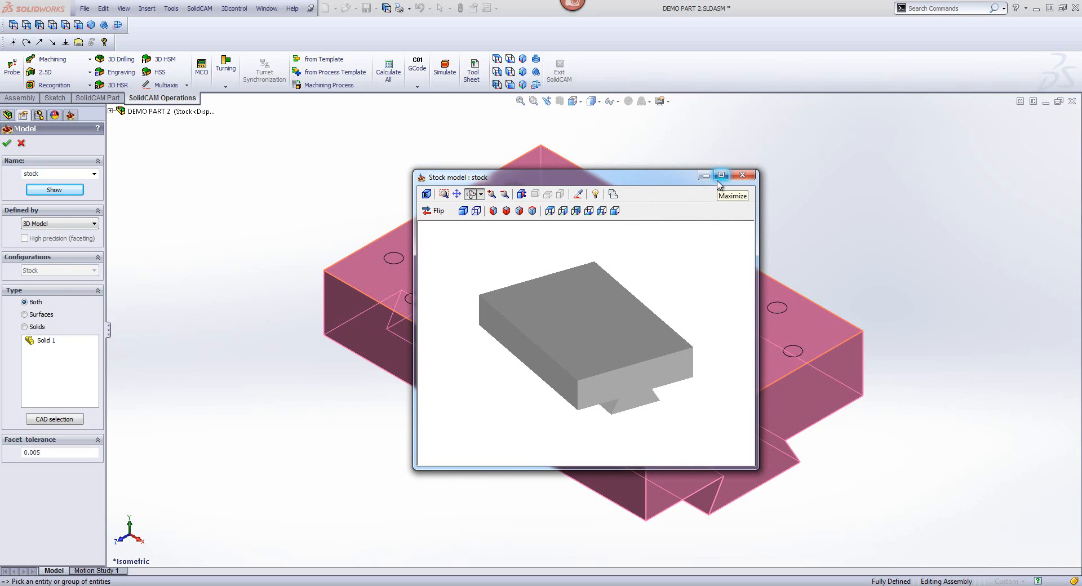
pyautogui.click(743, 175)
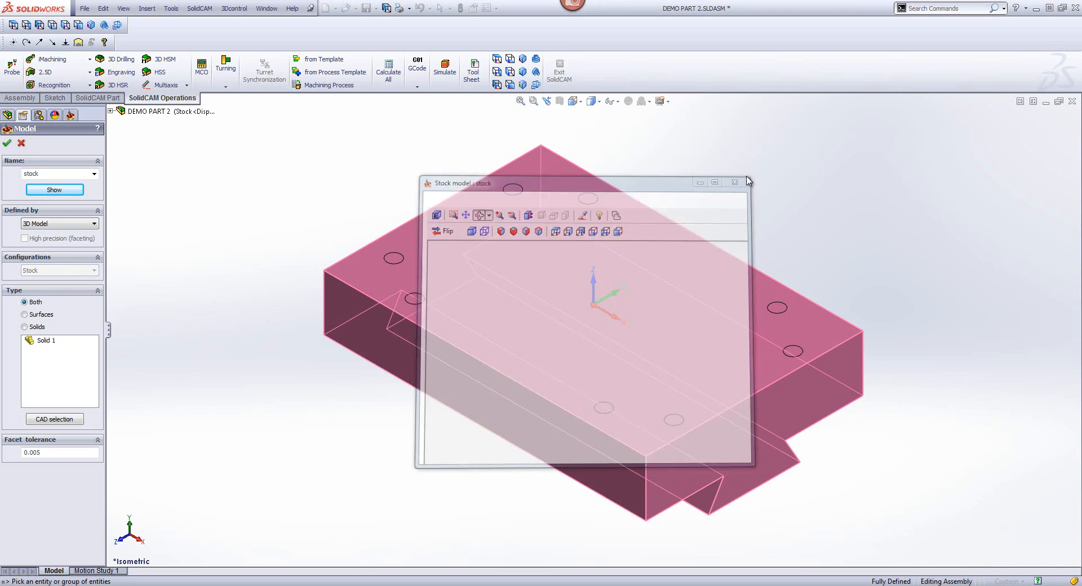
pyautogui.click(7, 143)
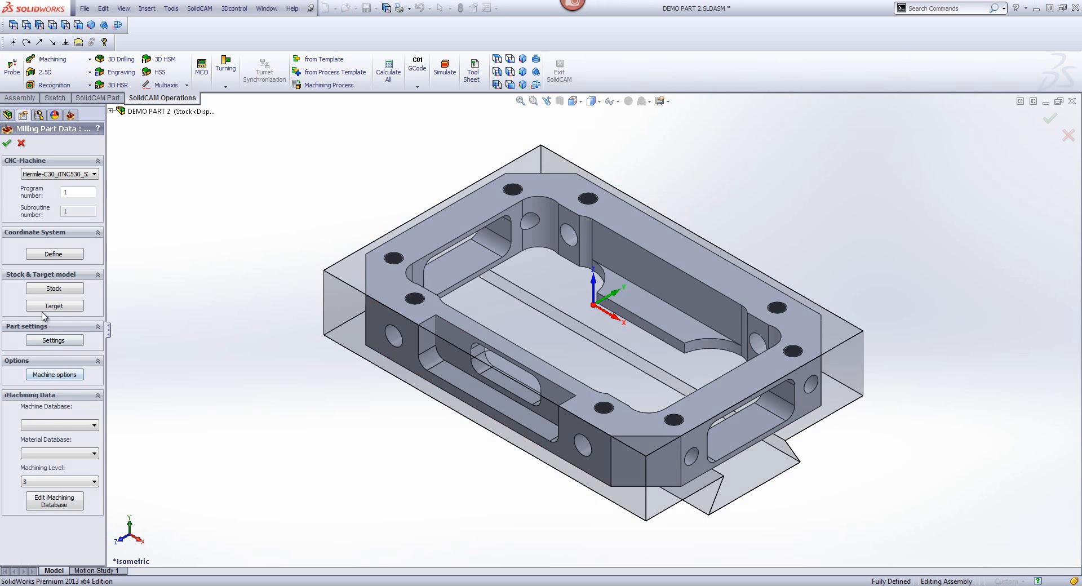
# Step: Define the target model from the finished frame solid in the Standard configuration
pyautogui.click(46, 307)
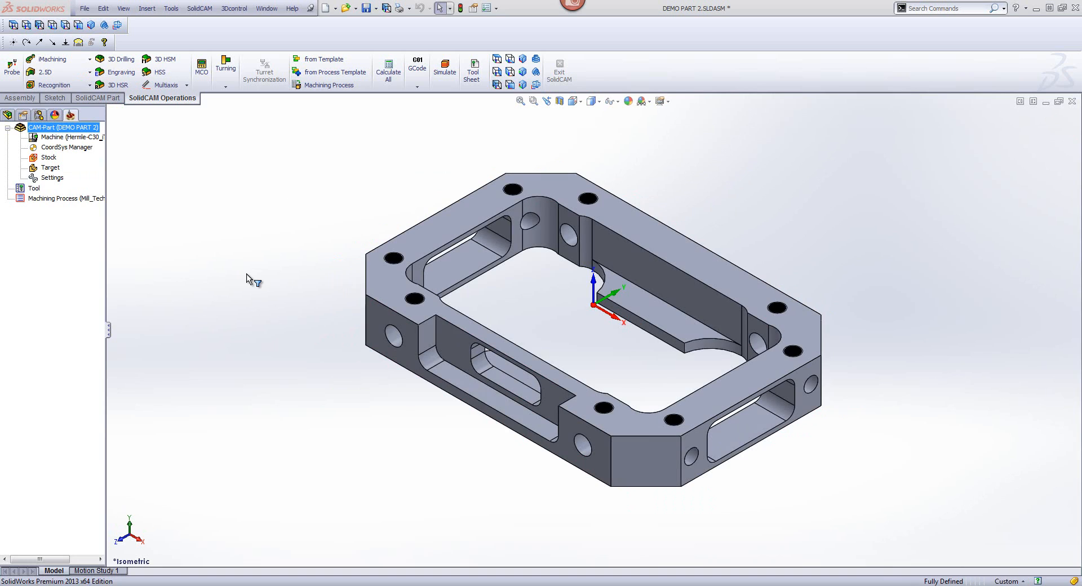
pyautogui.click(364, 328)
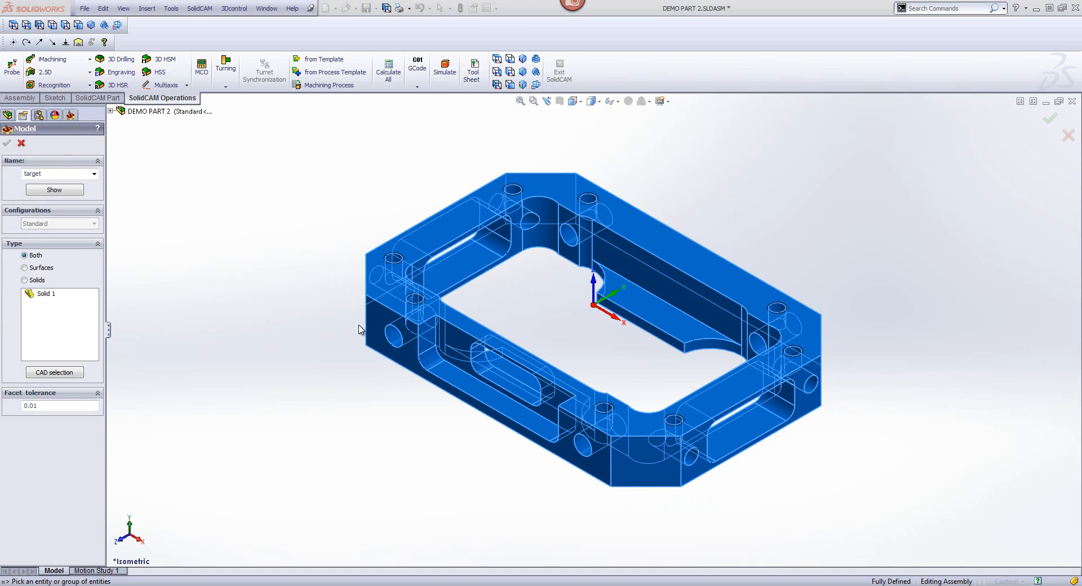
pyautogui.click(21, 144)
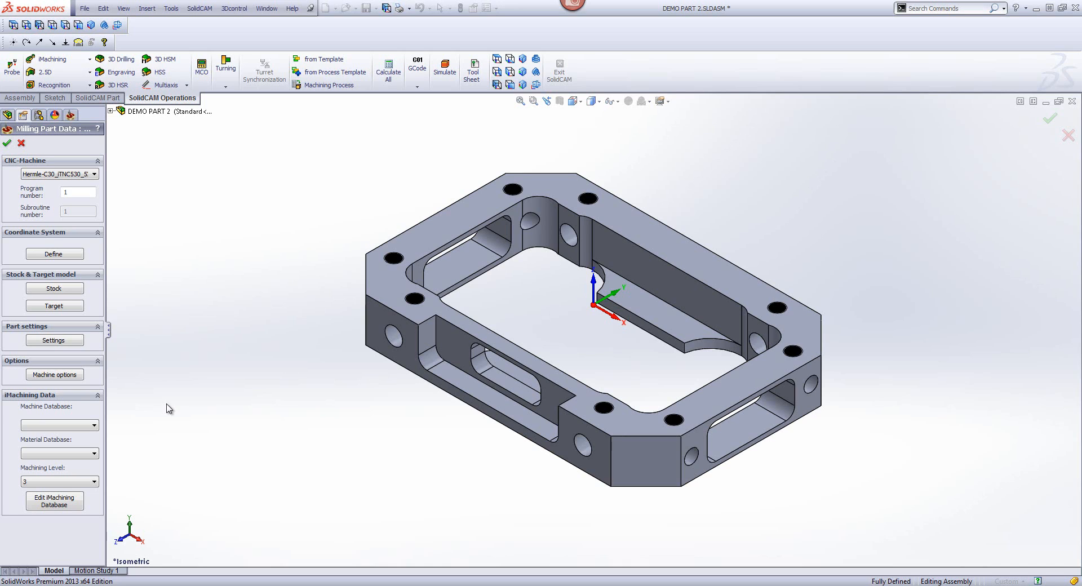
# Step: Set the iMachining machine database to Hermle_C30_TZ and the material to 6061-T6 (SS)
pyautogui.click(71, 427)
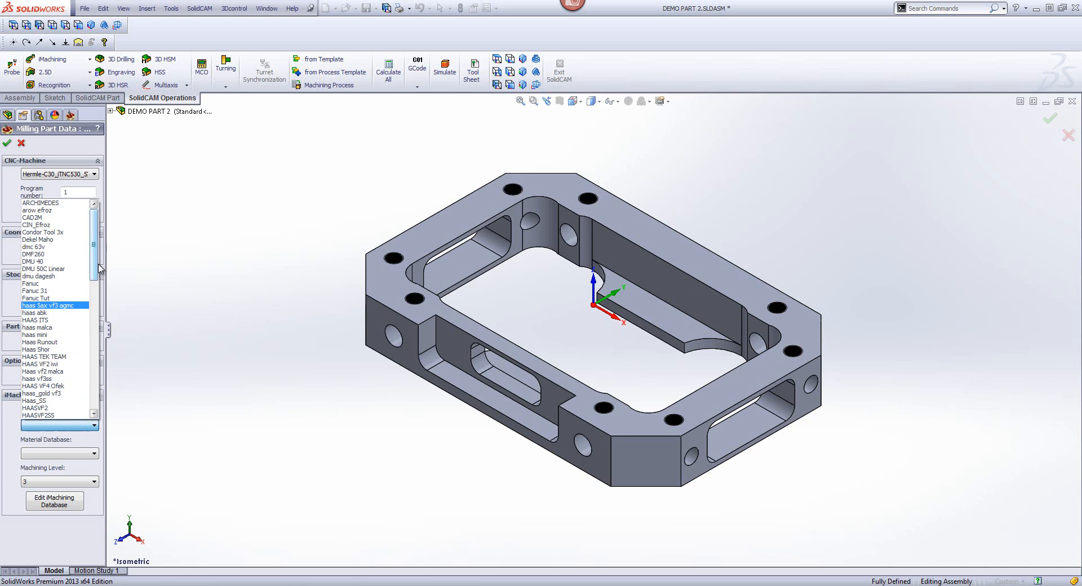
pyautogui.moveTo(93, 265); pyautogui.dragTo(92, 330)
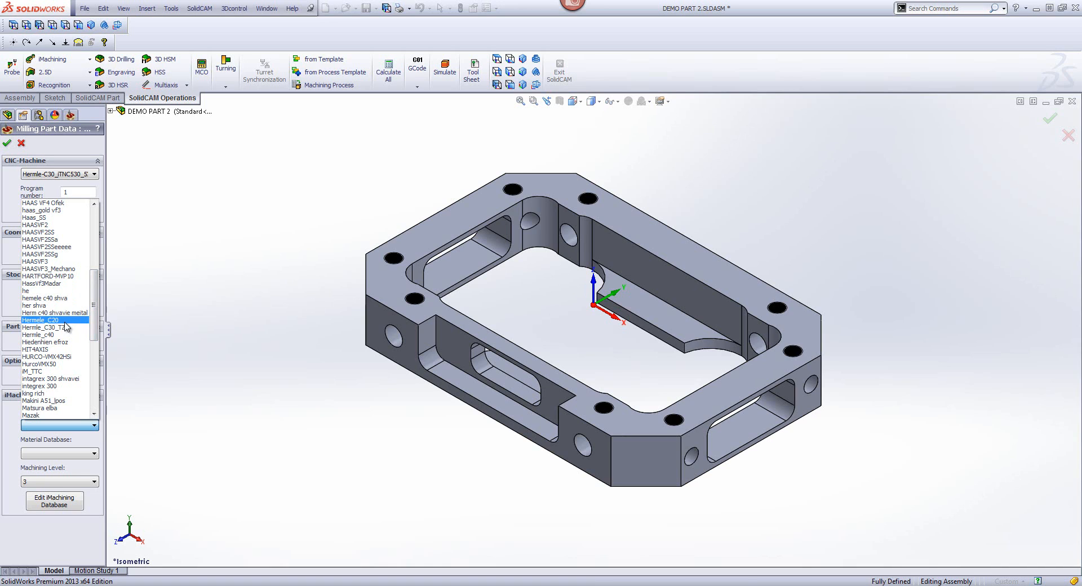
pyautogui.click(66, 327)
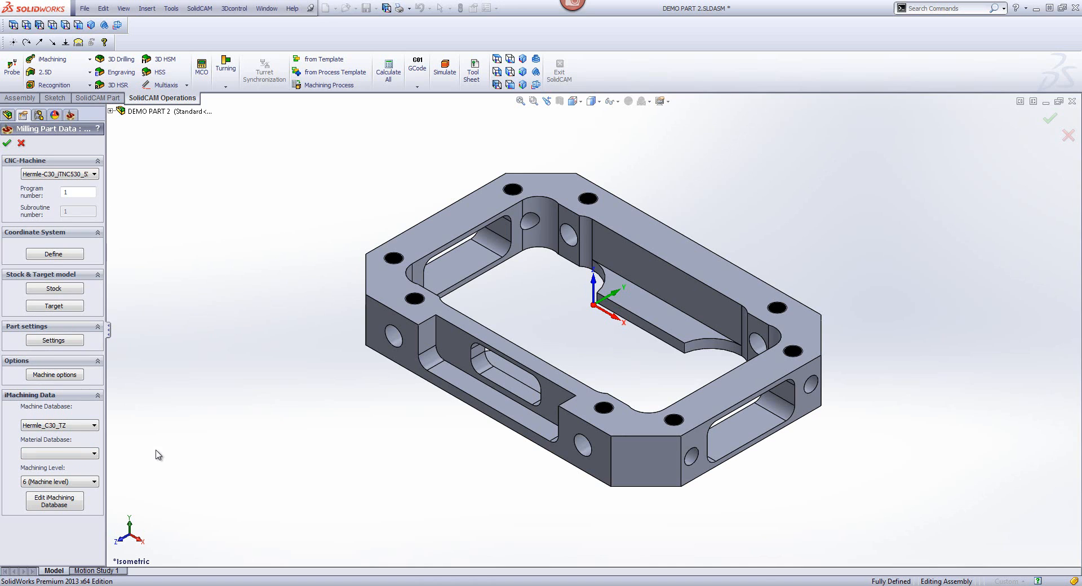
pyautogui.click(65, 454)
pyautogui.scroll(-2, 150, 367)
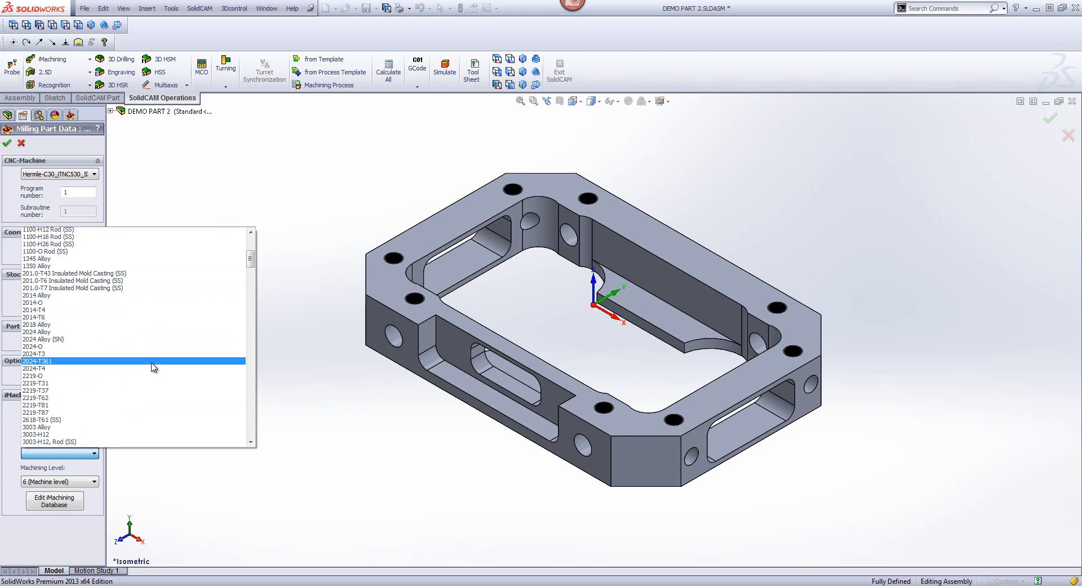
pyautogui.scroll(-10, 147, 368)
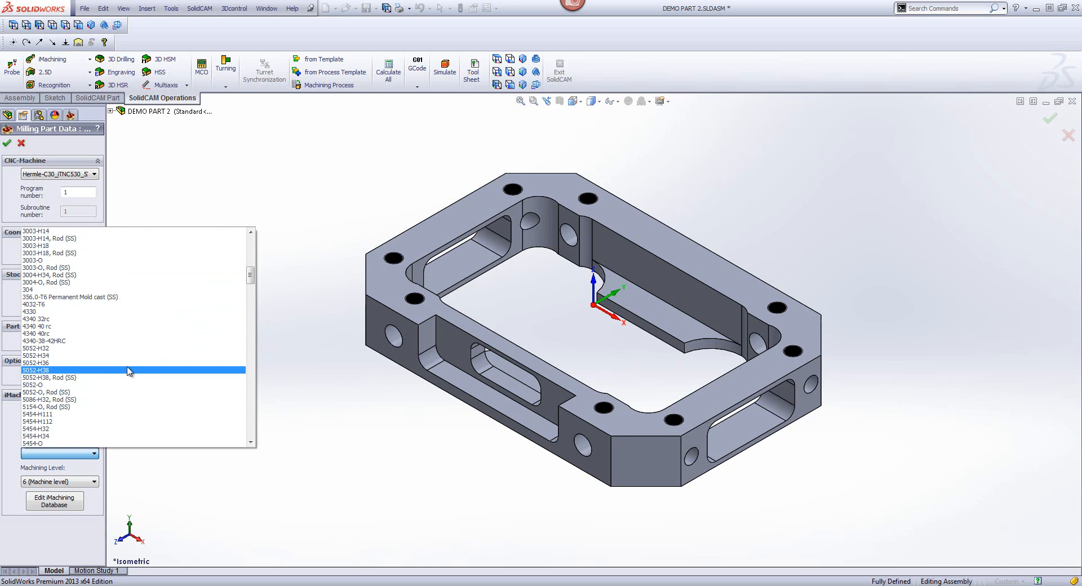
pyautogui.scroll(-5, 93, 378)
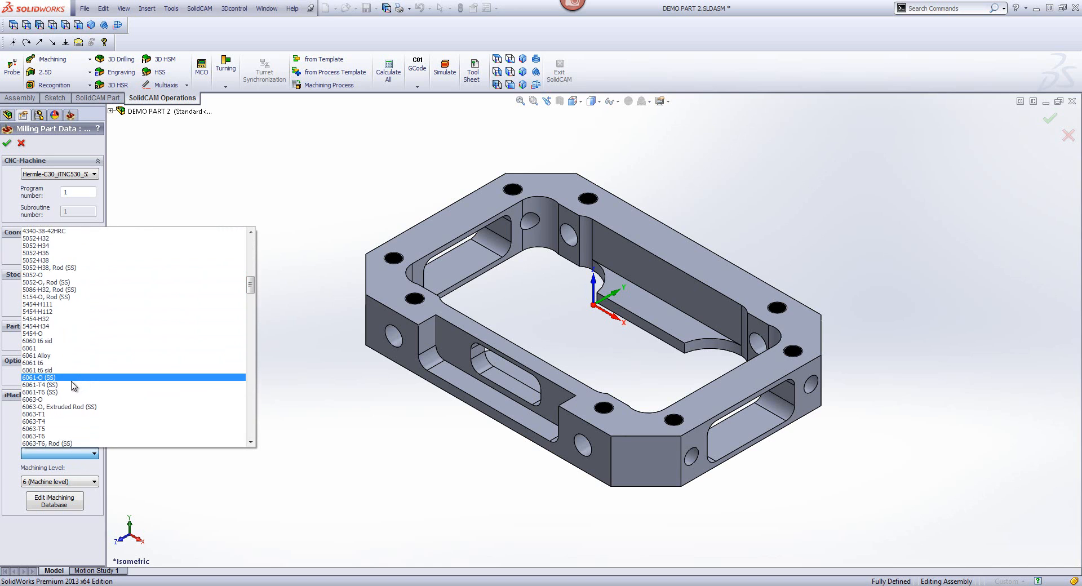
pyautogui.click(54, 392)
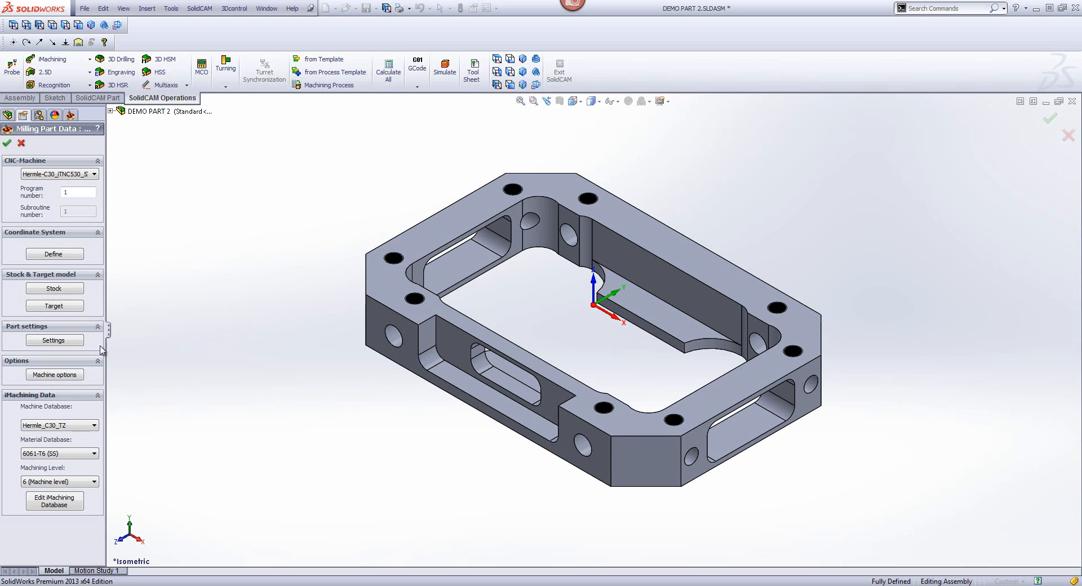
# Step: Accept the milling part data and activate the assembly's Stock configuration
pyautogui.click(7, 144)
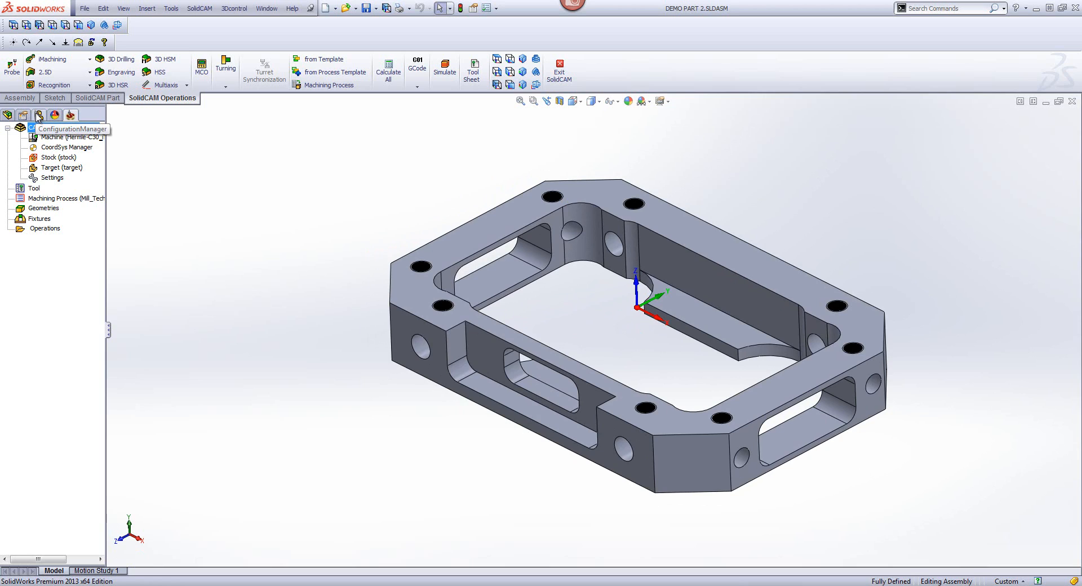
pyautogui.click(38, 116)
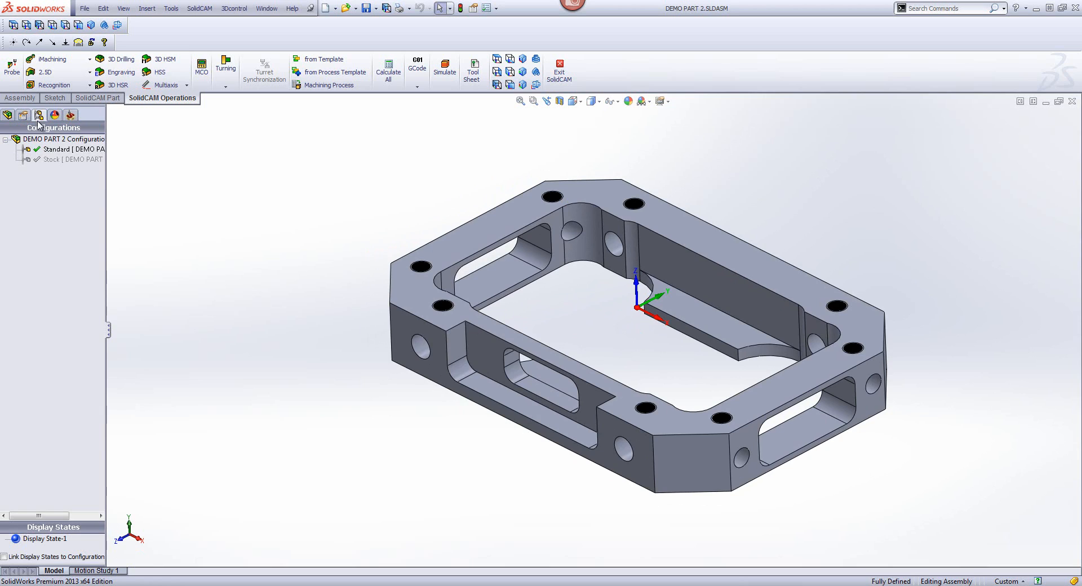
pyautogui.click(56, 139)
pyautogui.click(68, 159)
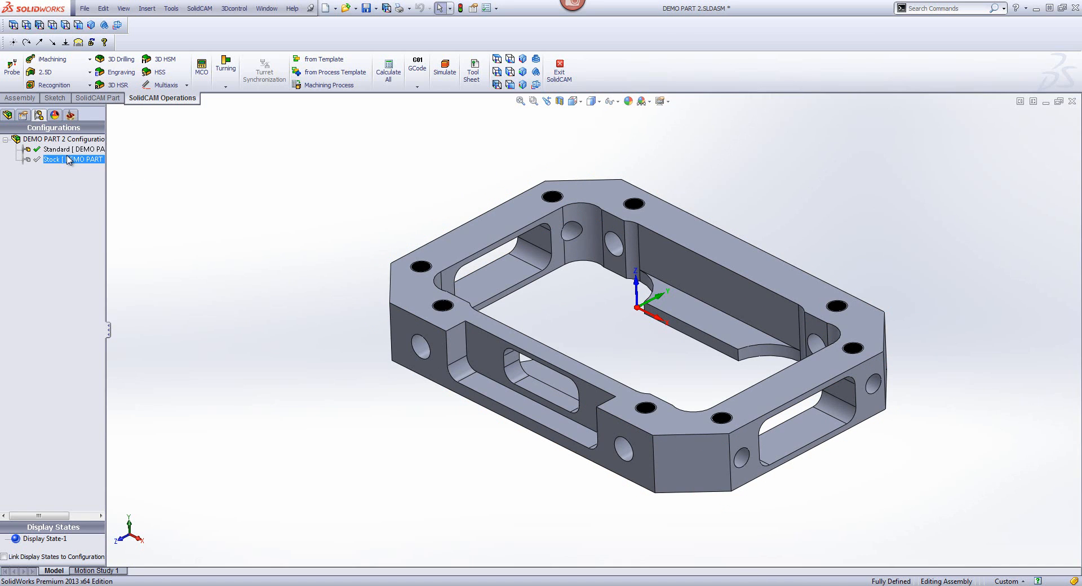
# Step: Insert the large Fixture component into the assembly and place it just below the dovetailed stock
pyautogui.click(6, 99)
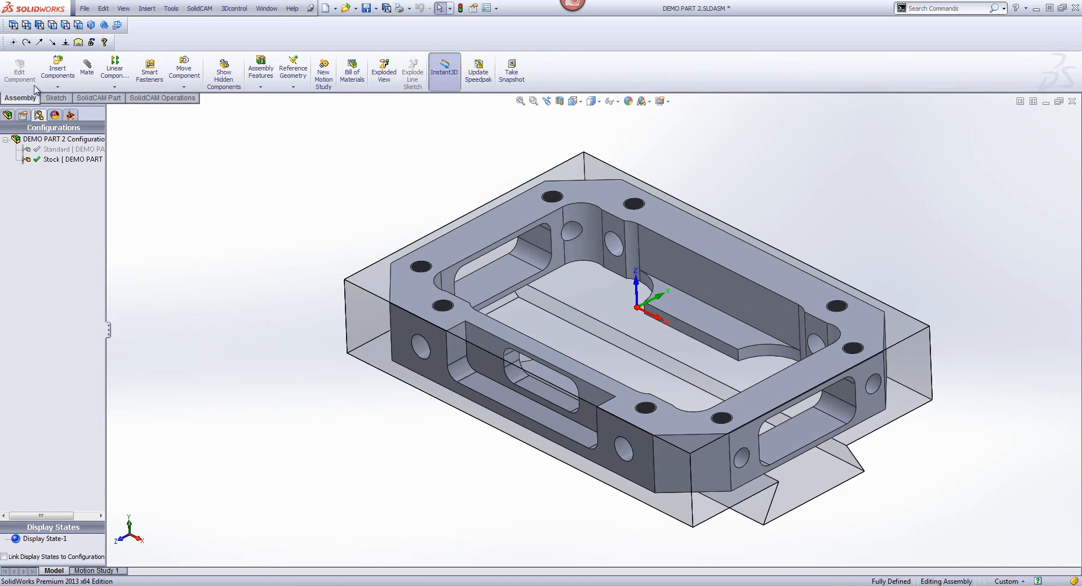
pyautogui.click(57, 69)
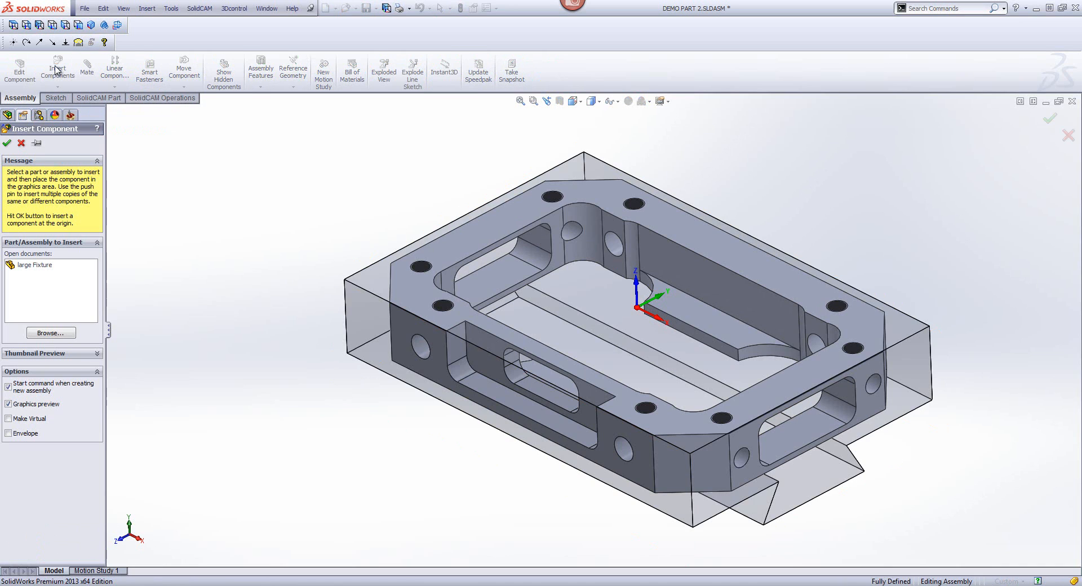
pyautogui.click(30, 268)
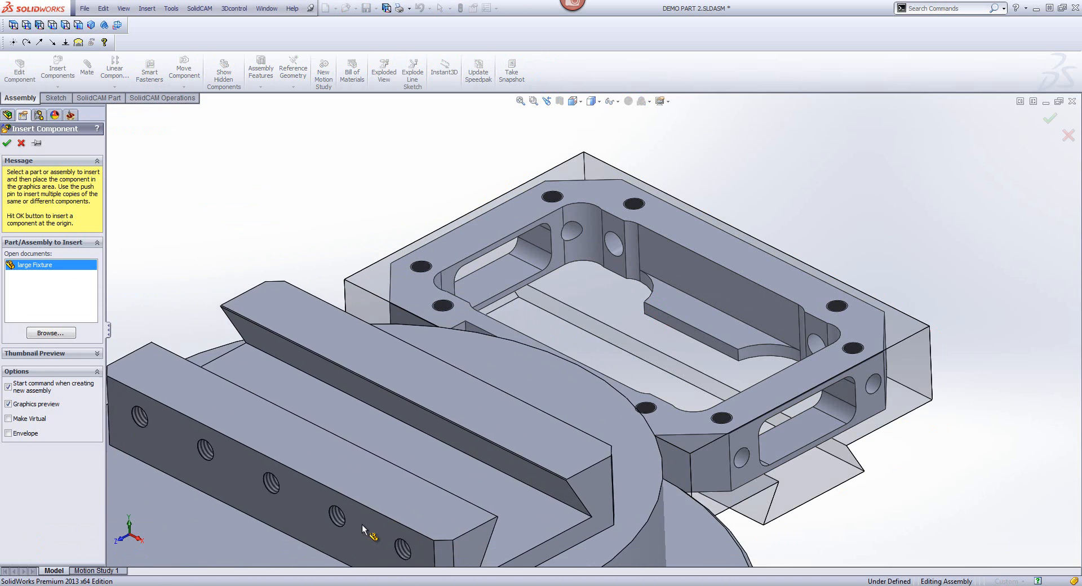
pyautogui.click(352, 492)
pyautogui.scroll(6, 308, 205)
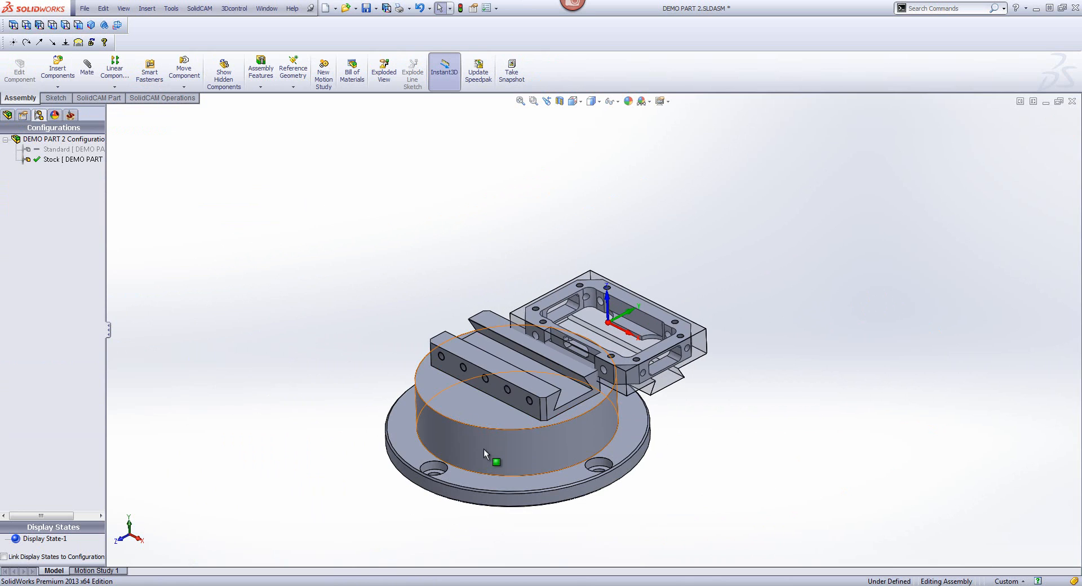
pyautogui.moveTo(483, 449); pyautogui.dragTo(510, 499)
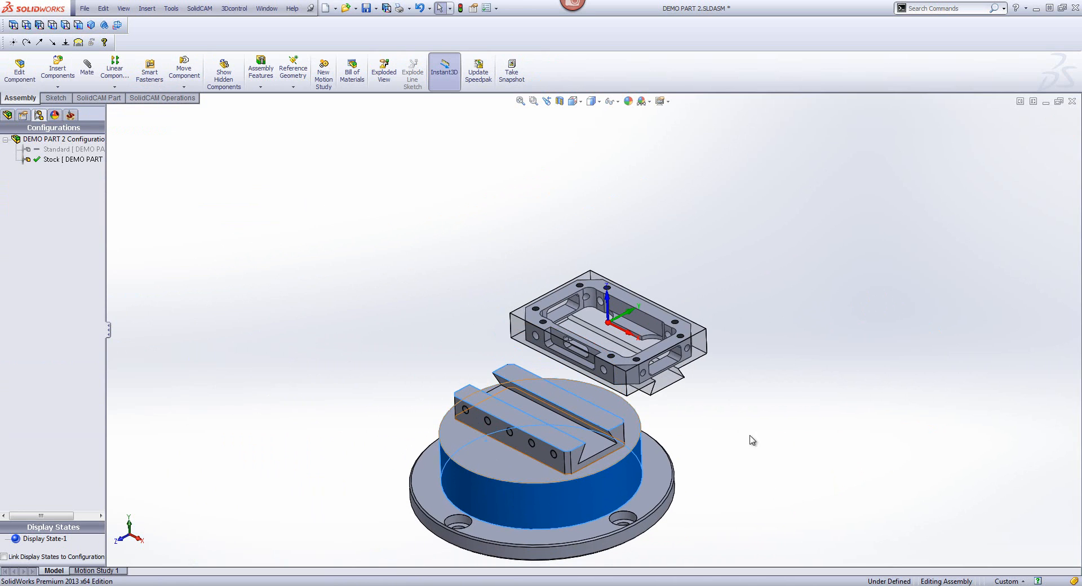
pyautogui.click(837, 397)
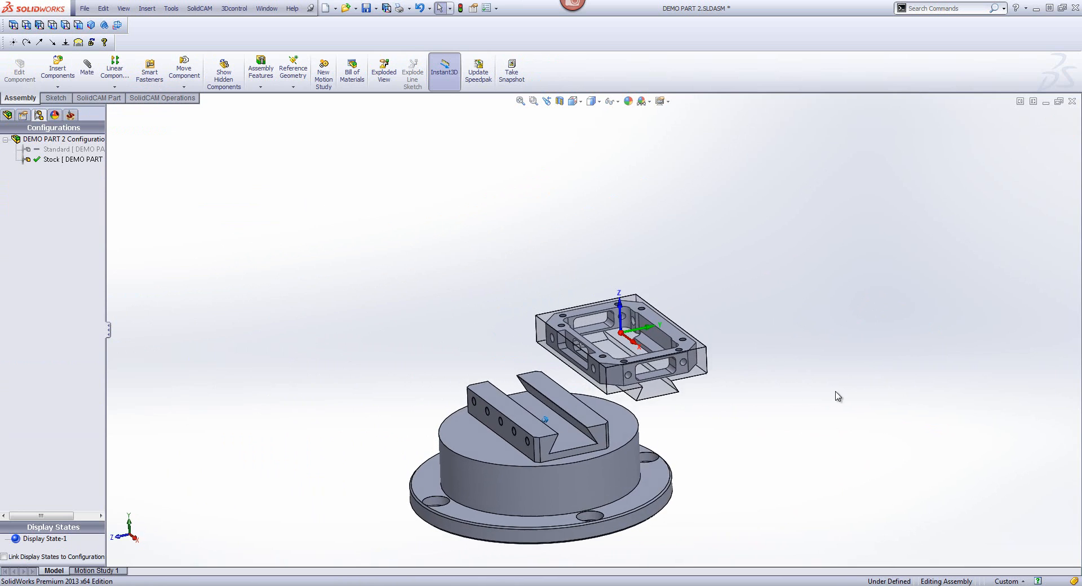
# Step: Mate the top face of the fixture's jaw coincident with the underside of the stock block
pyautogui.click(88, 70)
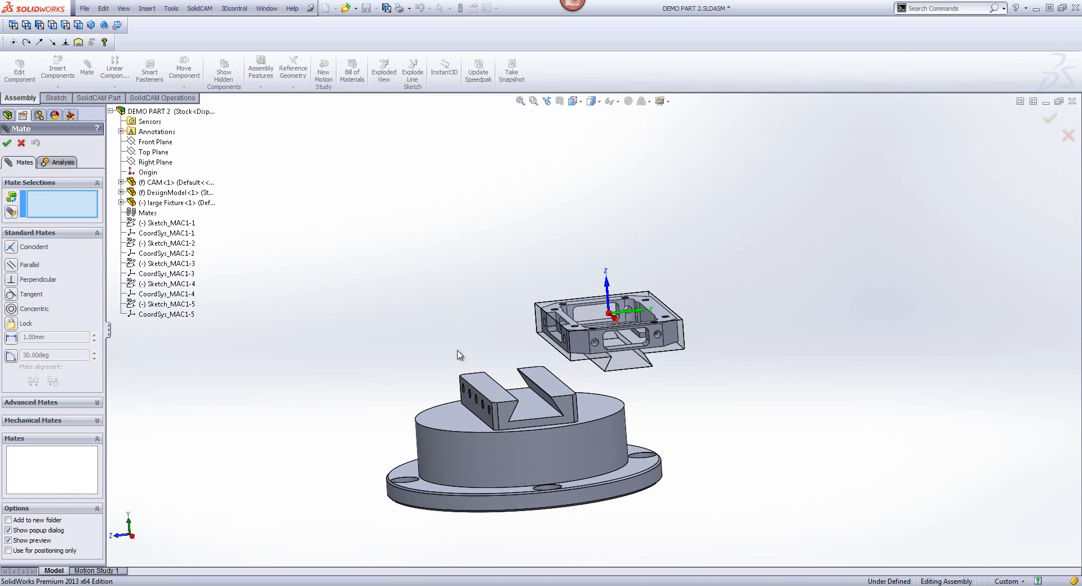
pyautogui.click(490, 385)
pyautogui.moveTo(476, 309); pyautogui.dragTo(592, 385, button='middle')
pyautogui.scroll(-3, 592, 385)
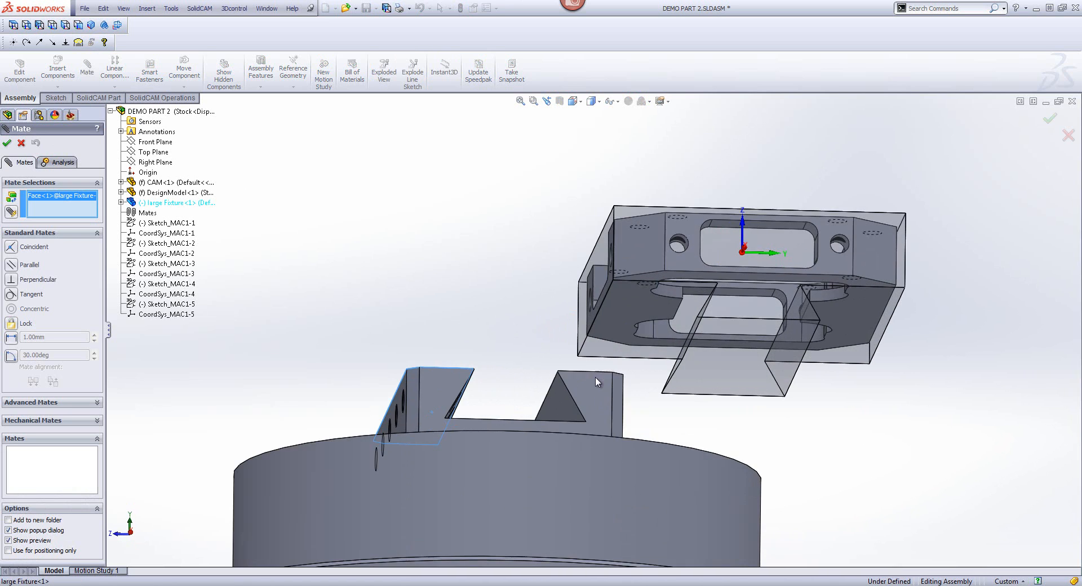
pyautogui.click(613, 351)
pyautogui.rightClick(613, 351)
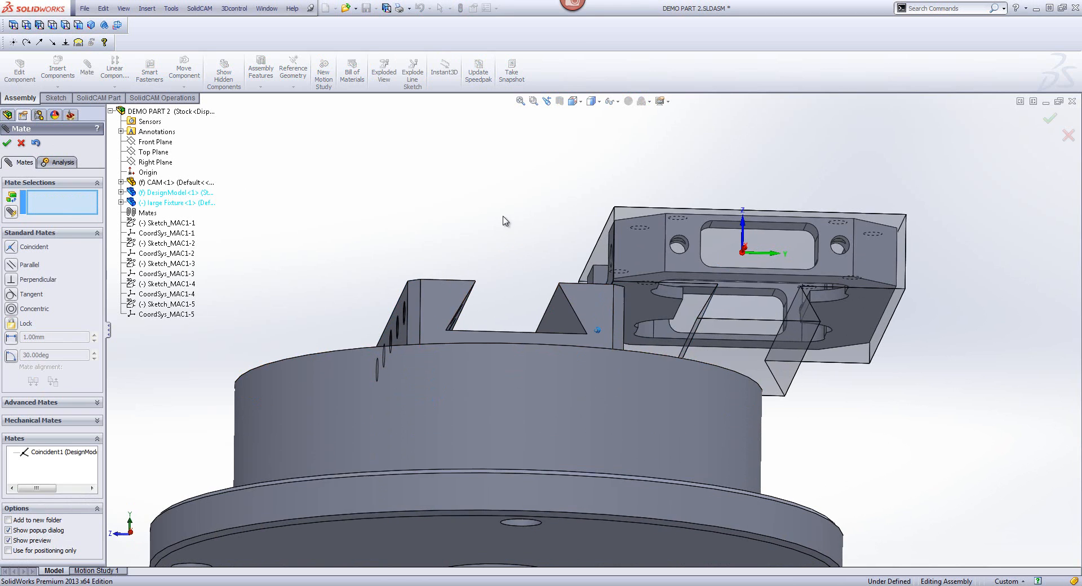
# Step: Add a coincident mate between the stock's slanted dovetail face and the matching slanted face of the fixture jaw
pyautogui.moveTo(505, 219); pyautogui.dragTo(544, 270, button='middle')
pyautogui.click(707, 377)
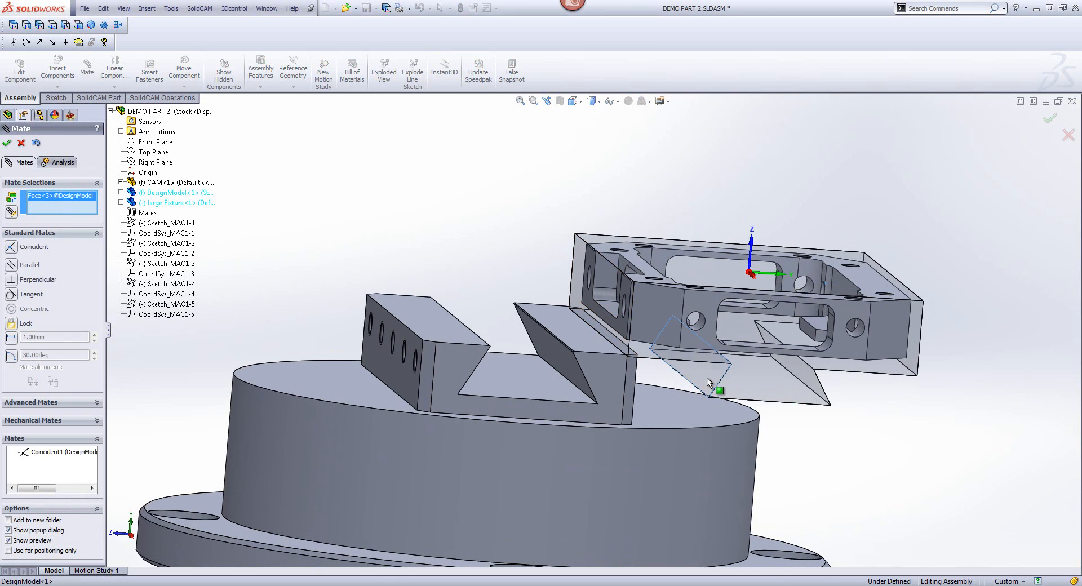
pyautogui.moveTo(581, 385); pyautogui.dragTo(505, 363, button='middle')
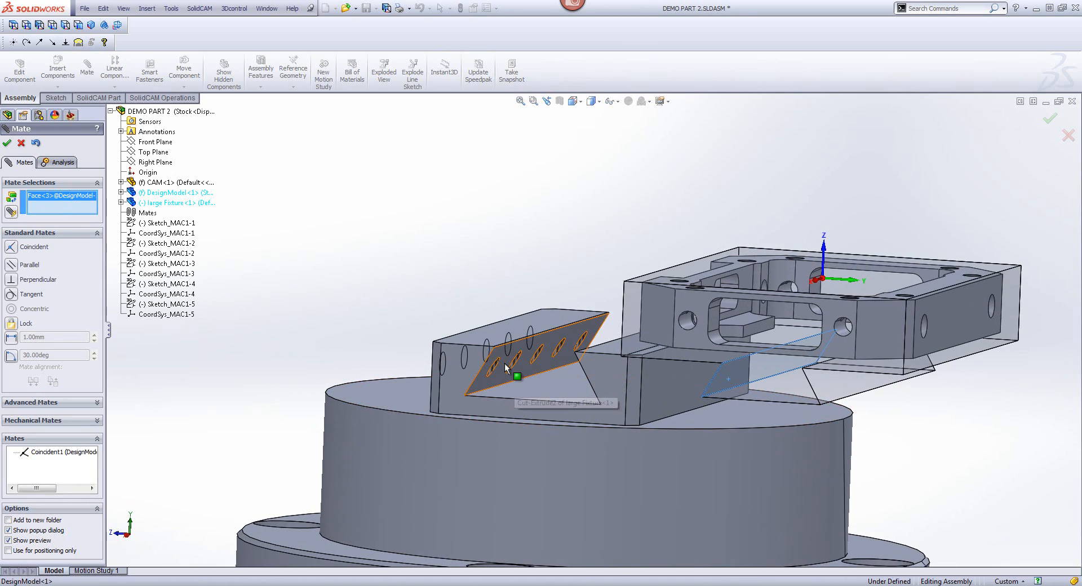
pyautogui.click(505, 363)
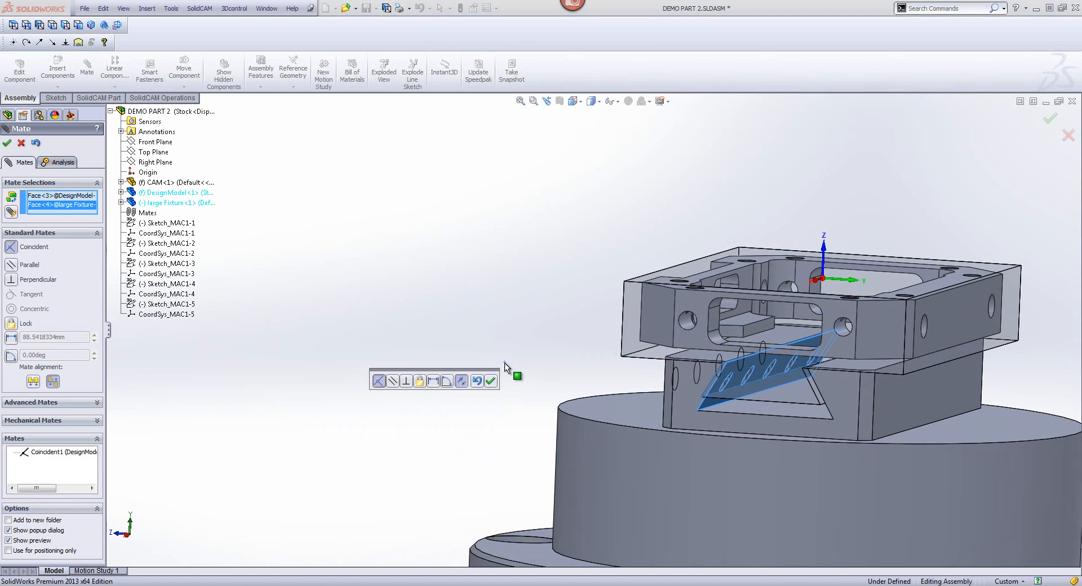
pyautogui.rightClick(505, 363)
# Step: Centre the fixture lengthwise by mating its Right Plane coincident with the DesignModel's Right plane, and finish mating
pyautogui.moveTo(504, 355); pyautogui.dragTo(793, 267, button='middle')
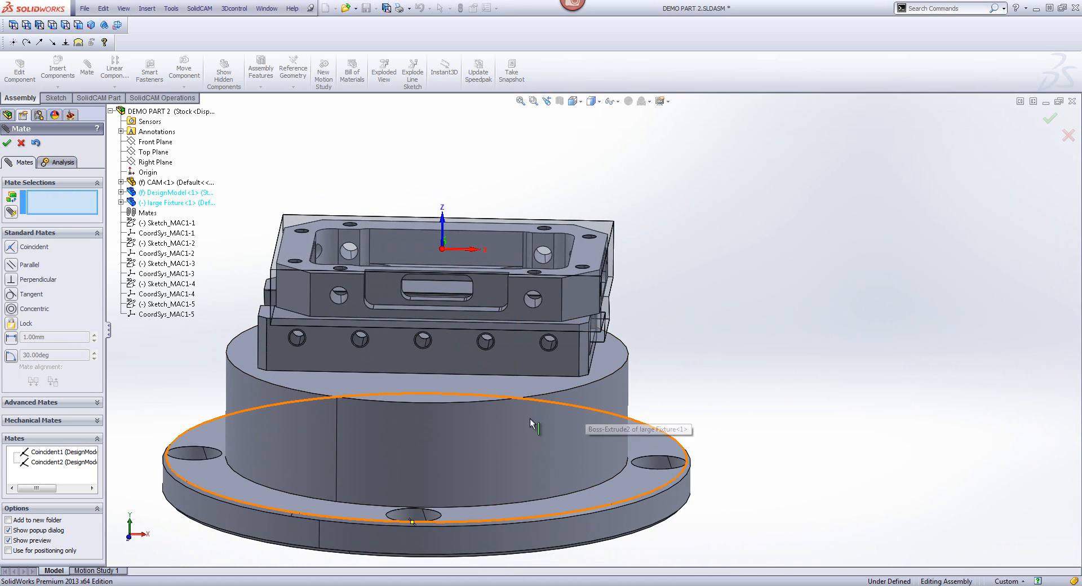
pyautogui.moveTo(531, 421); pyautogui.dragTo(688, 414)
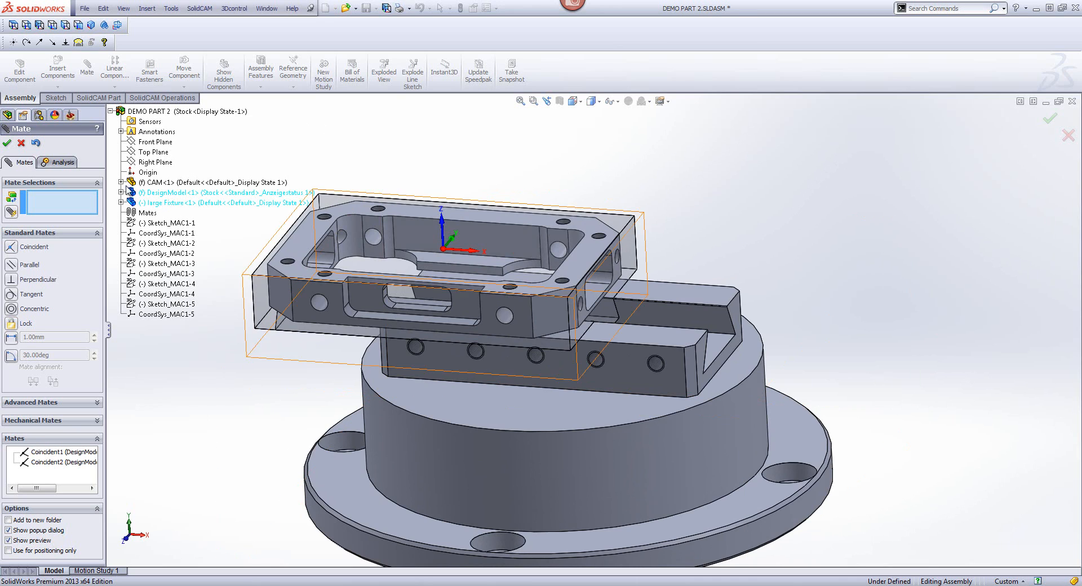
pyautogui.click(121, 193)
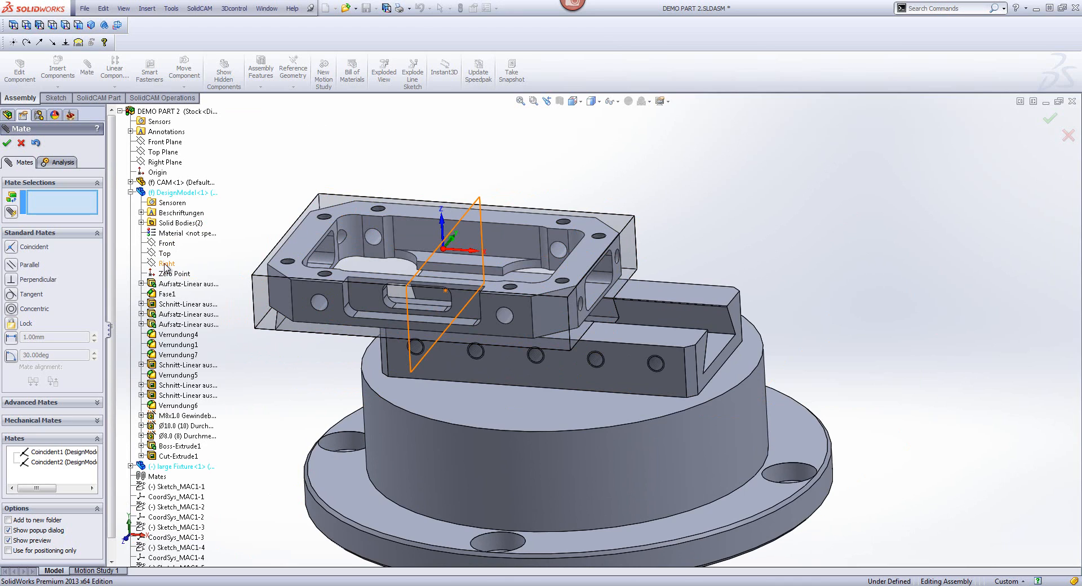
pyautogui.click(165, 265)
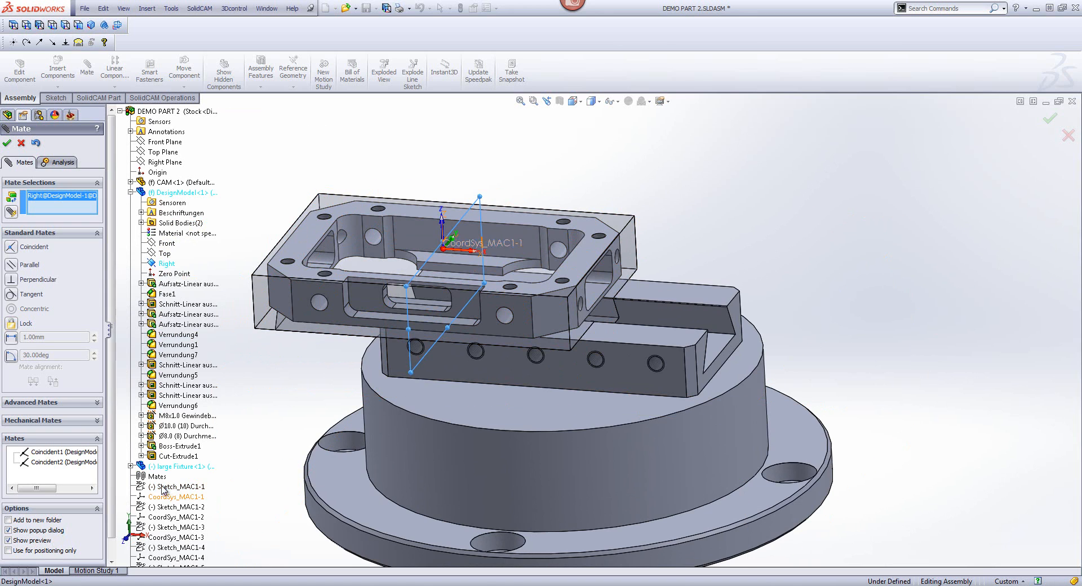
pyautogui.click(131, 466)
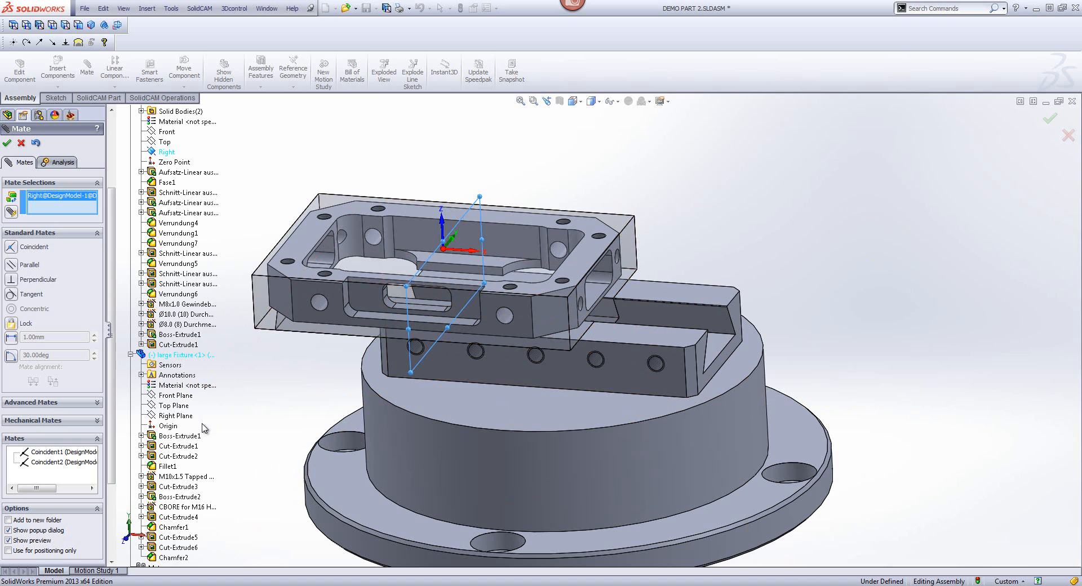
pyautogui.click(169, 417)
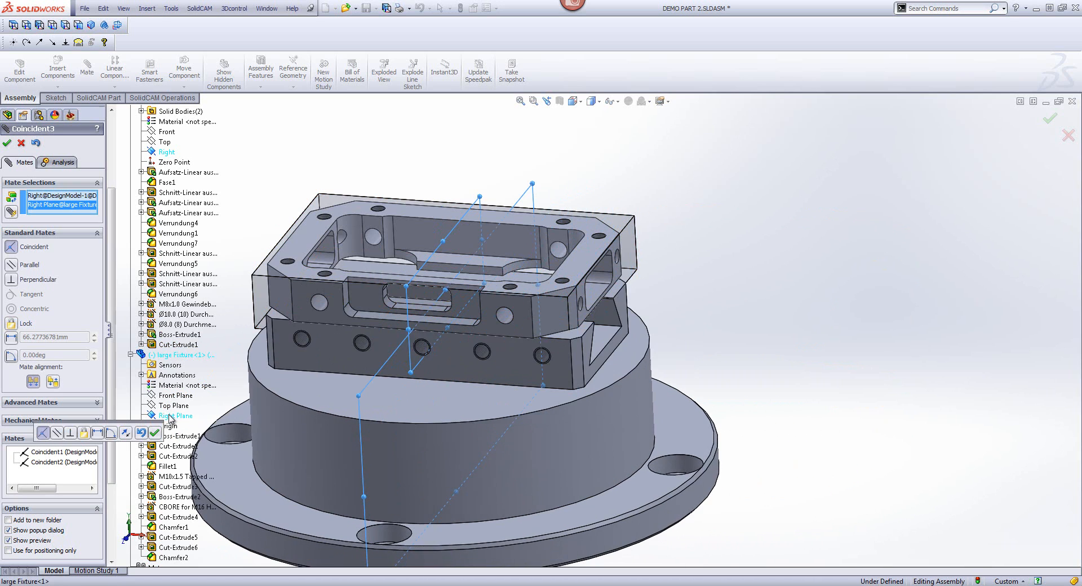
pyautogui.click(7, 145)
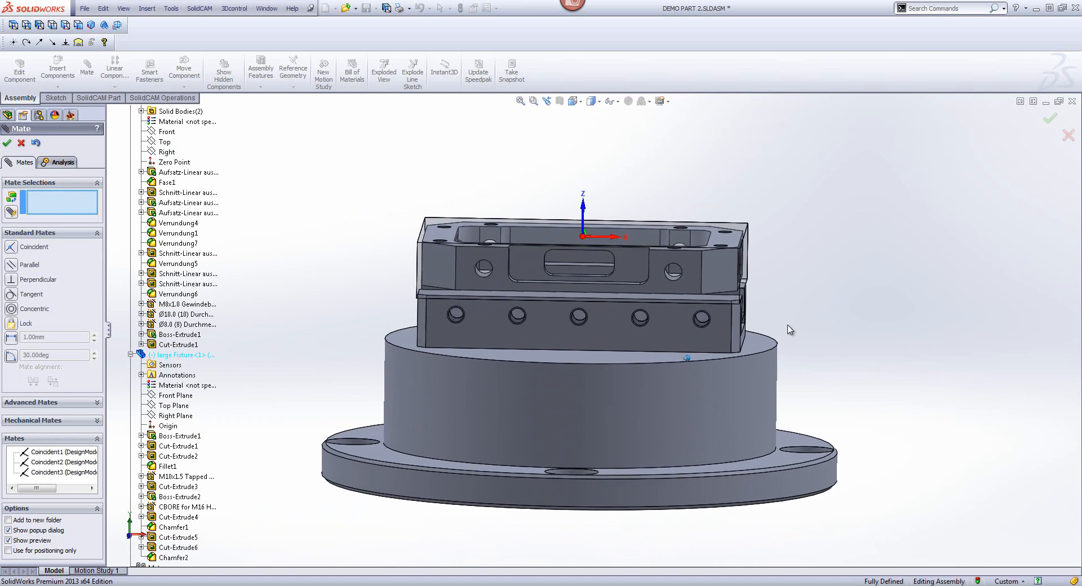
pyautogui.click(7, 143)
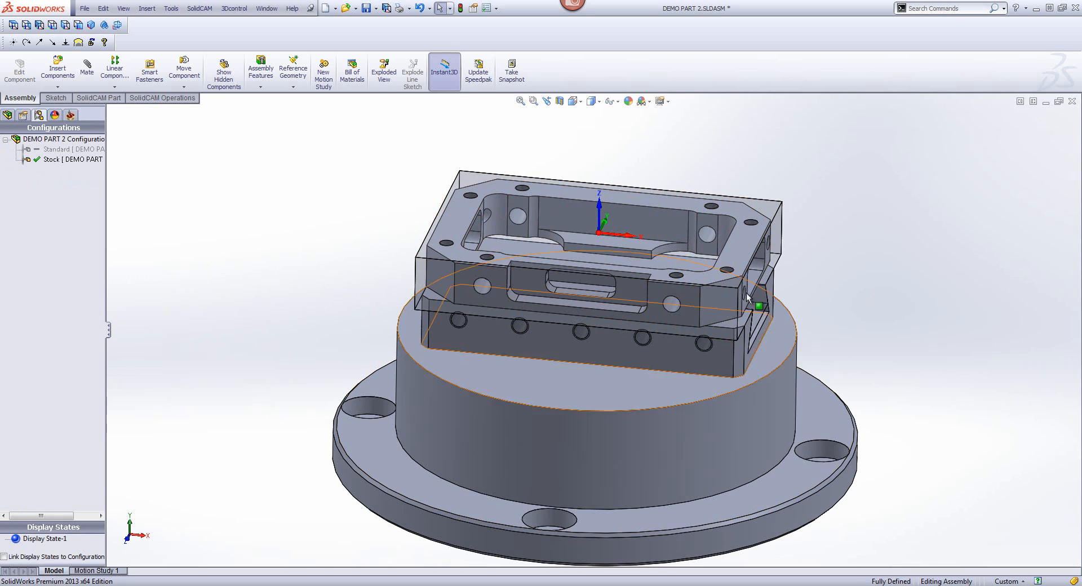
# Step: Define the clamping fixture for the CAM part from the large Fixture solid, with type Both and facet tolerance 0.1
pyautogui.click(71, 115)
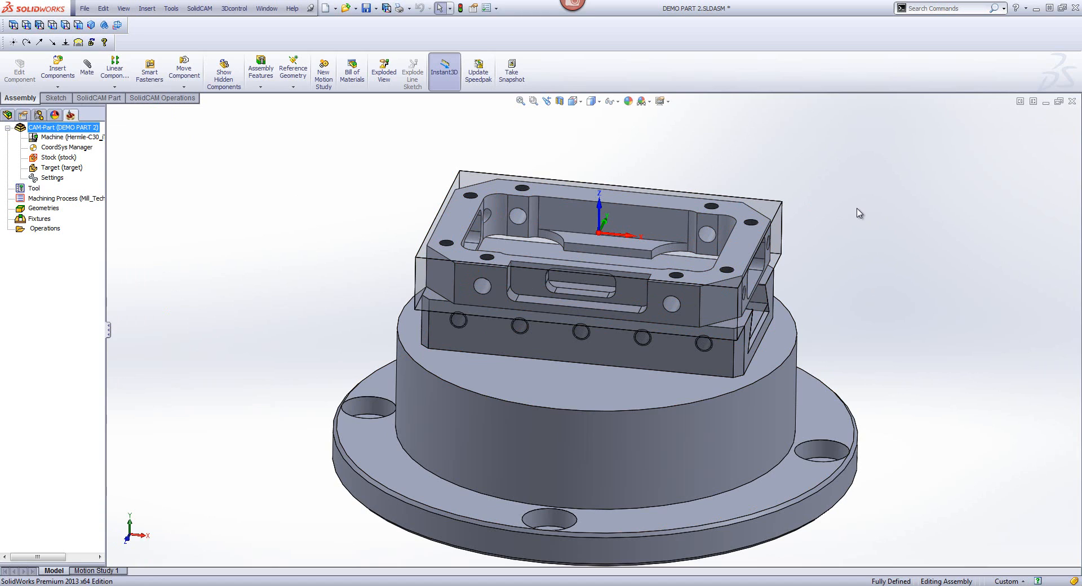
pyautogui.click(38, 220)
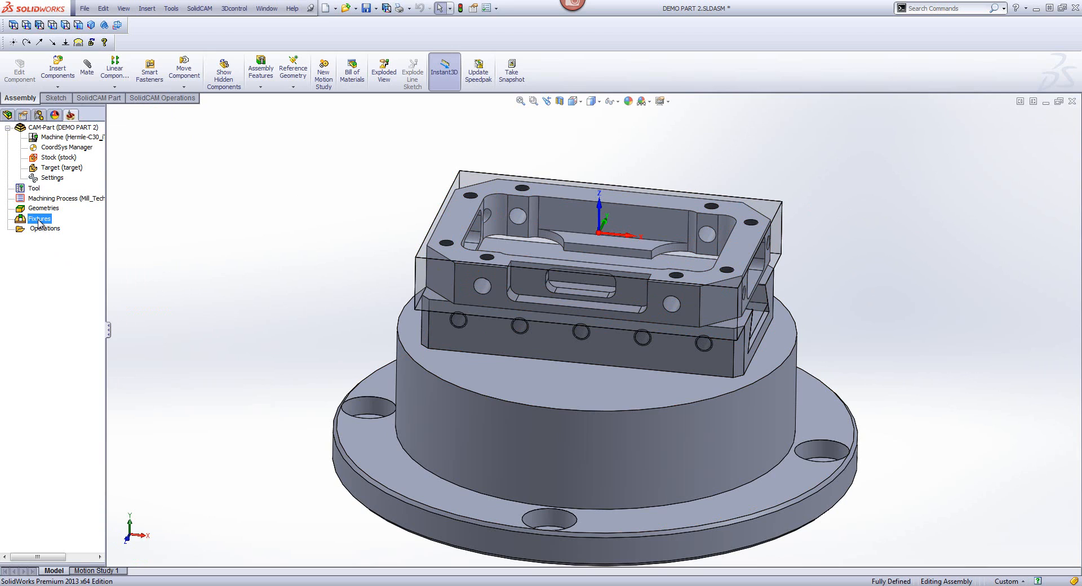
pyautogui.rightClick(39, 223)
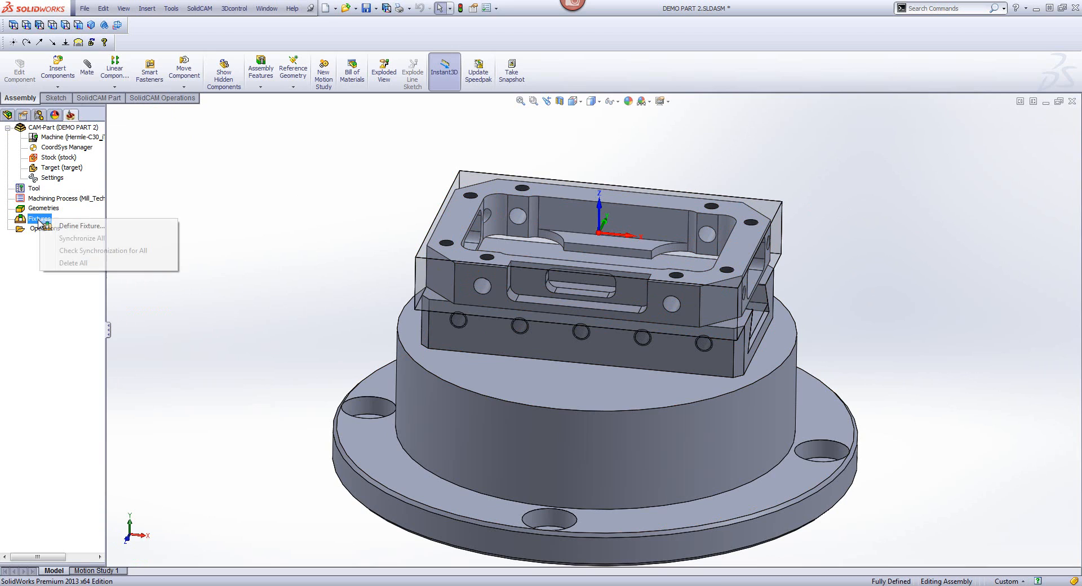
pyautogui.click(68, 228)
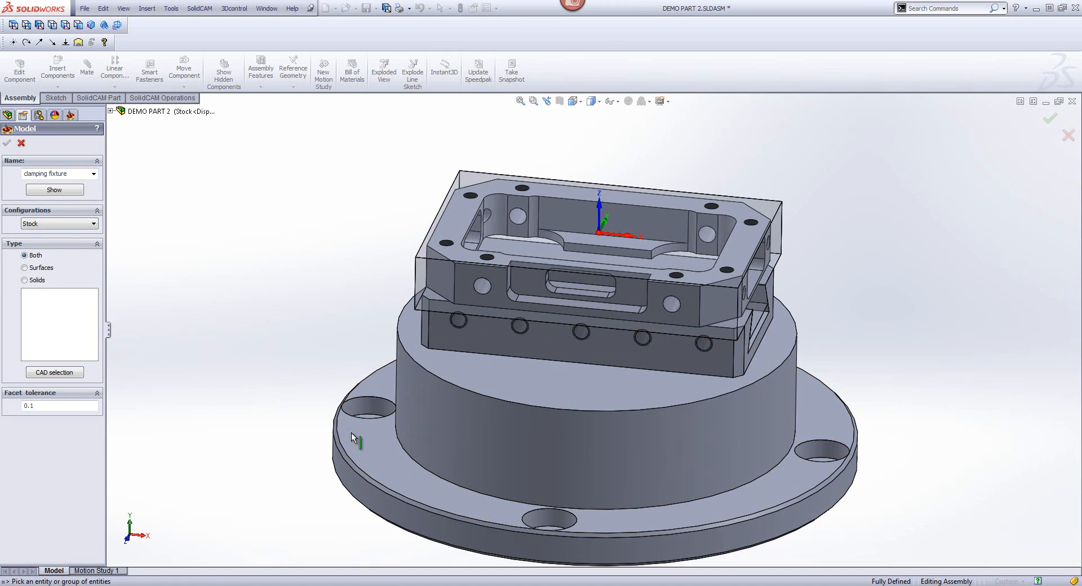
pyautogui.click(364, 450)
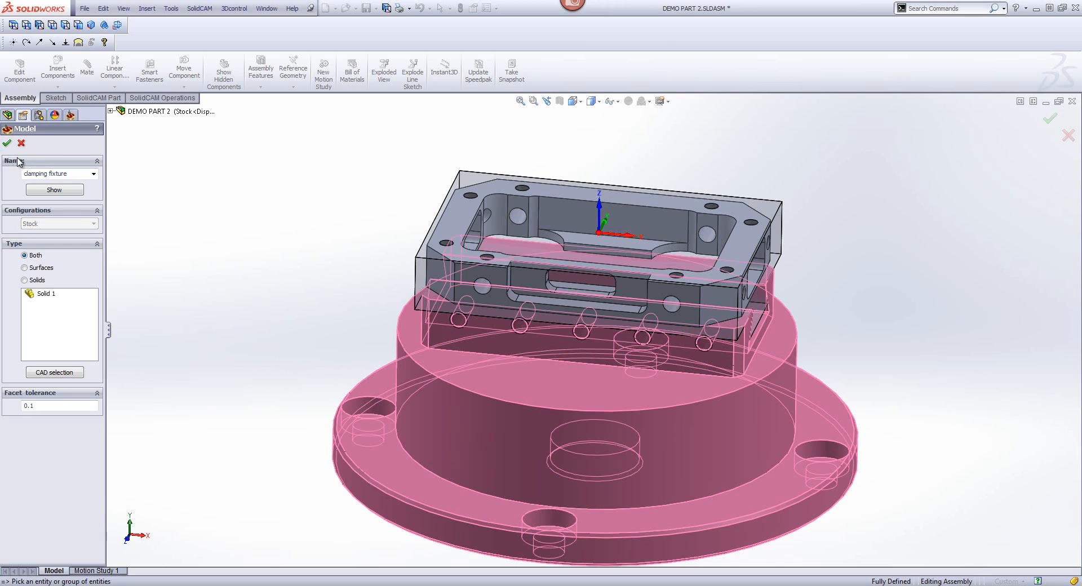
pyautogui.click(6, 144)
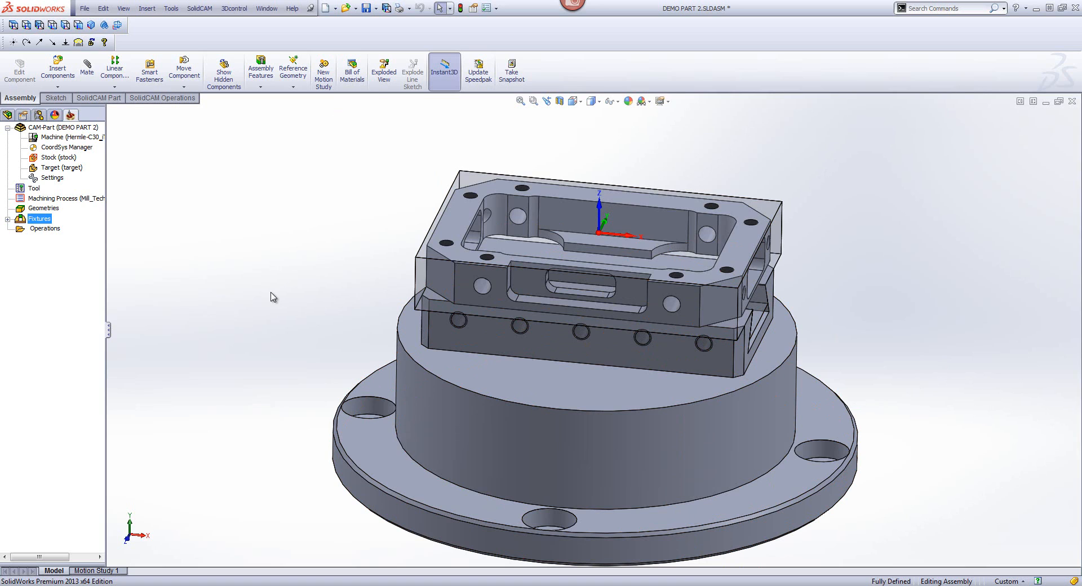
# Step: Open the machine setup for the operations and check the clamping fixture preview of the 5-Achsen submachine
pyautogui.rightClick(44, 231)
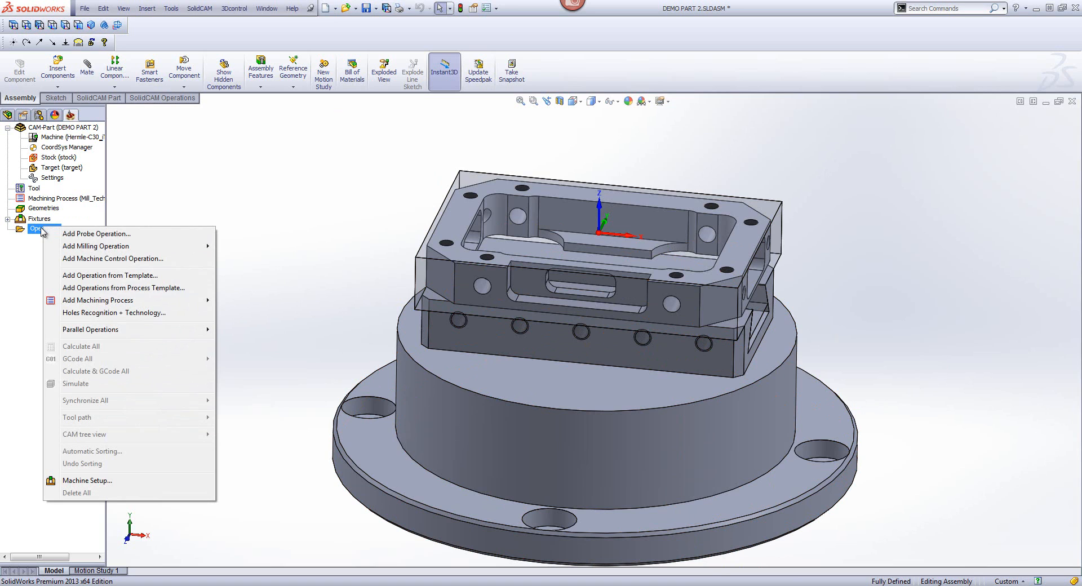
pyautogui.click(135, 484)
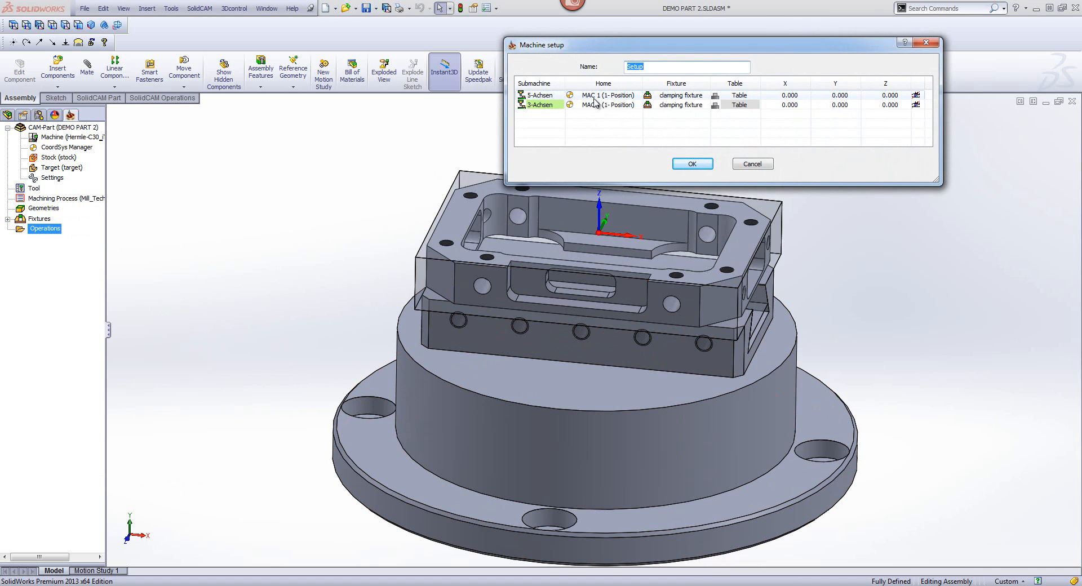
pyautogui.click(693, 105)
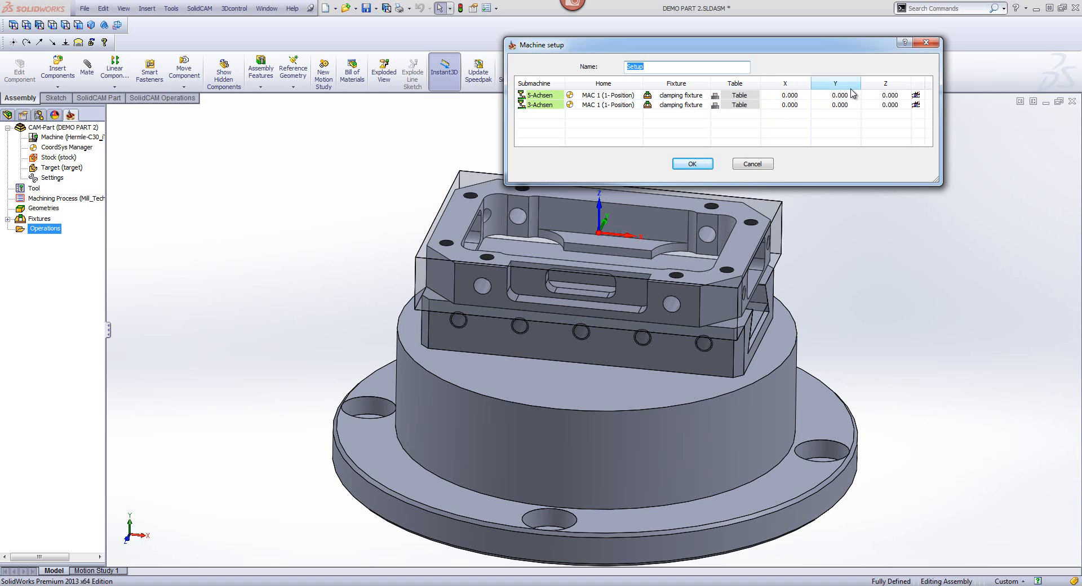
pyautogui.click(915, 95)
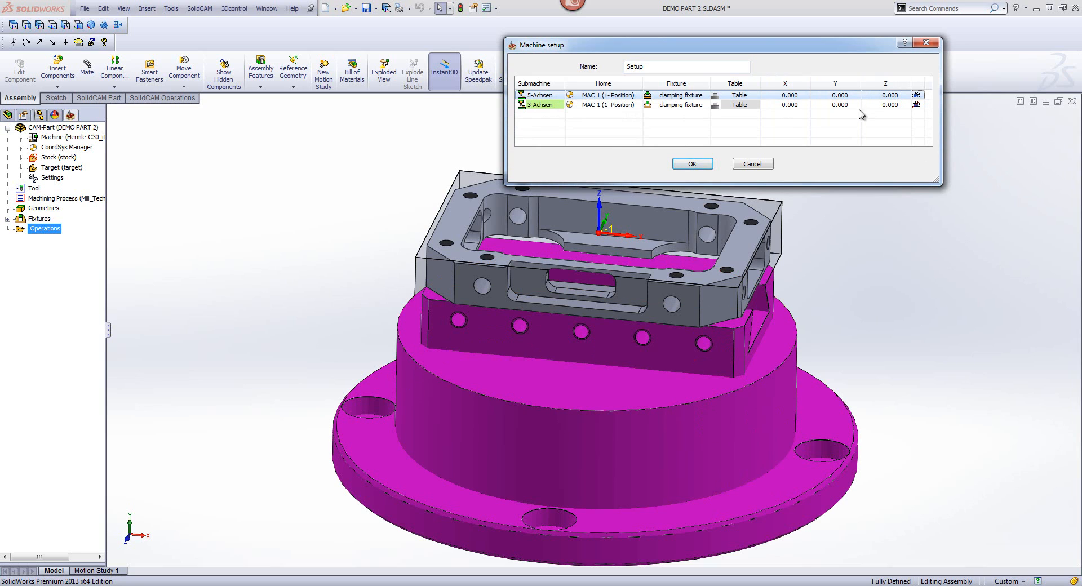
pyautogui.click(917, 97)
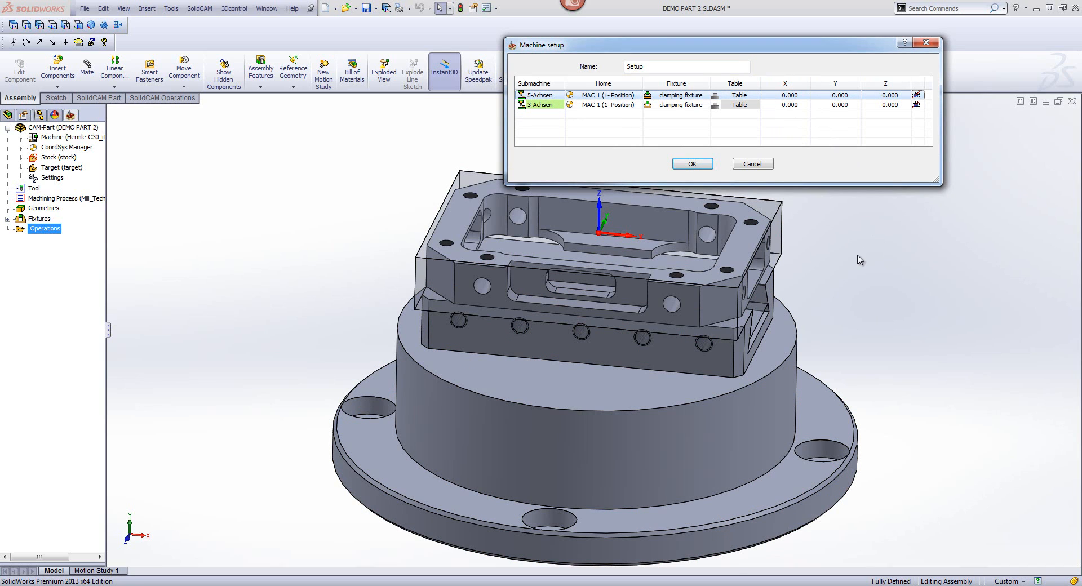
# Step: Set the 5-Achsen table offset to Z 140 by picking the underside of the fixture base, and confirm the machine setup
pyautogui.rightClick(888, 100)
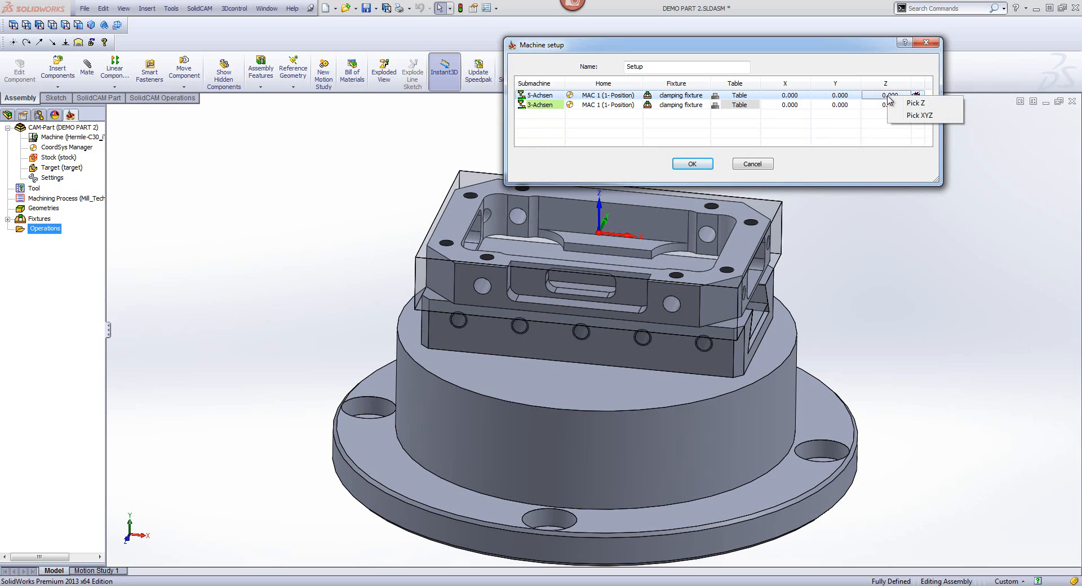
pyautogui.click(917, 103)
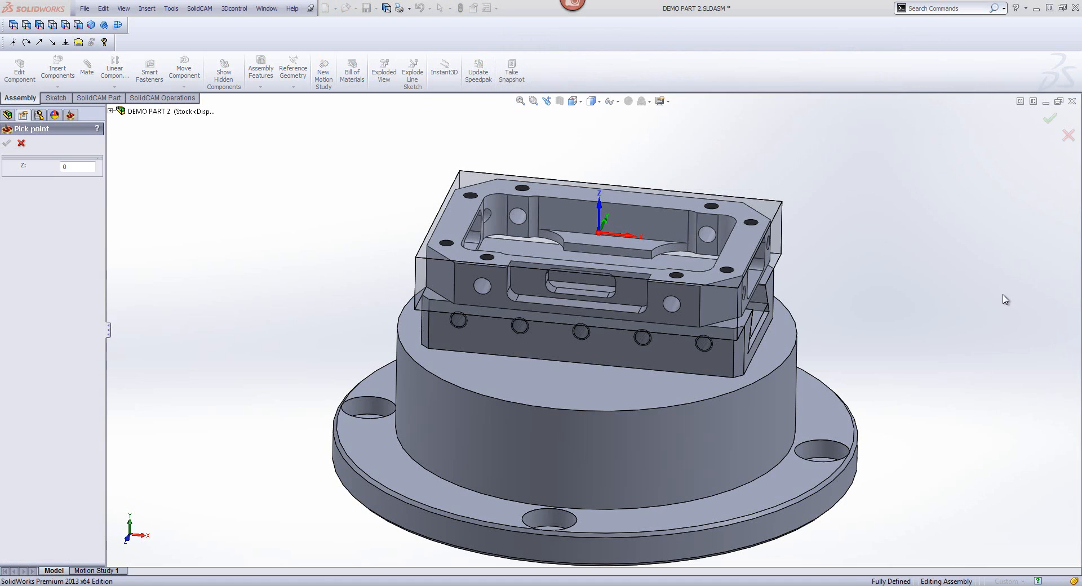
pyautogui.click(810, 444)
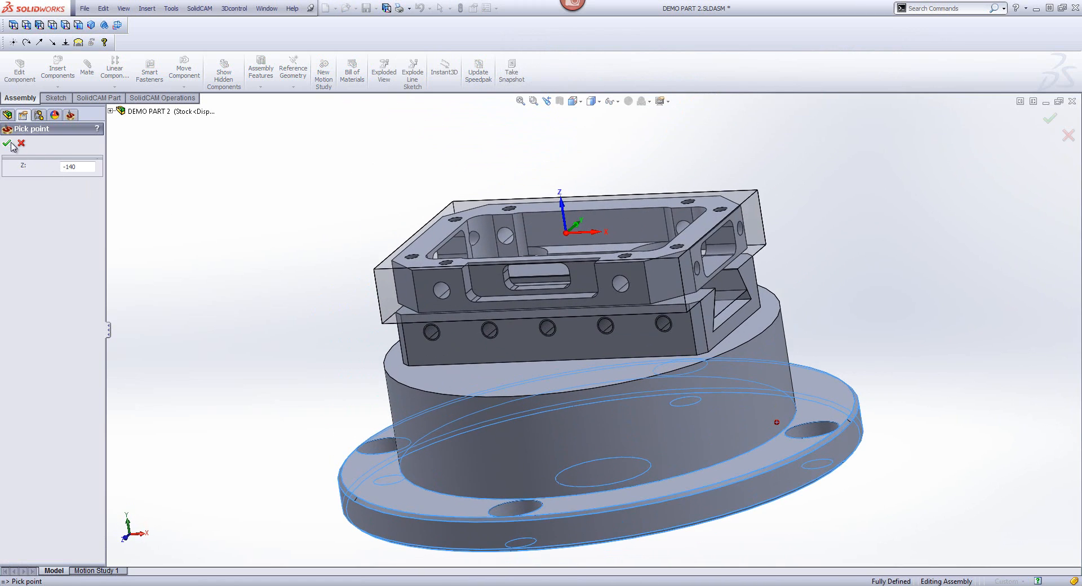
pyautogui.click(8, 143)
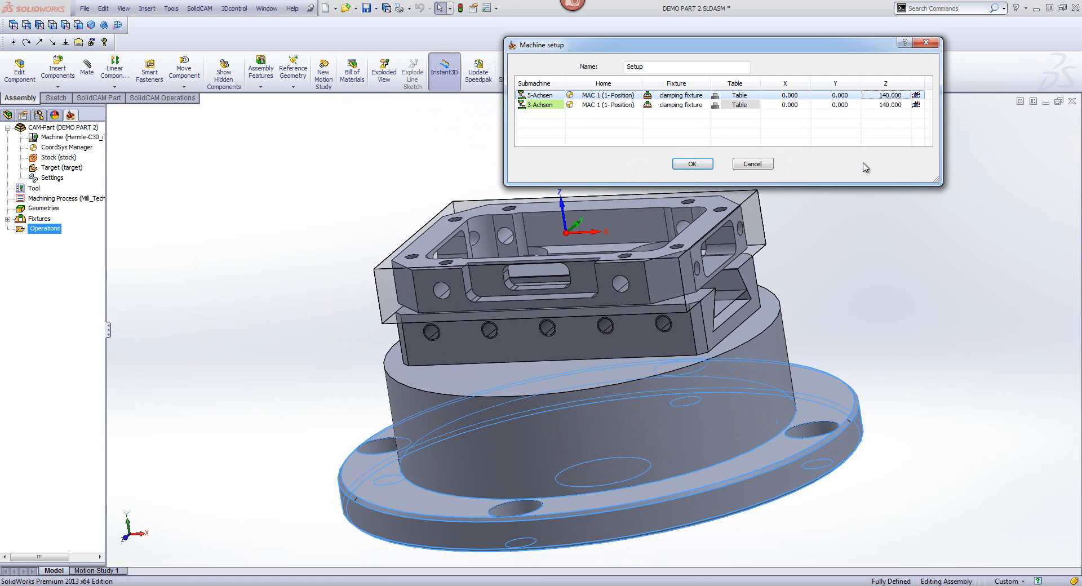
pyautogui.click(690, 164)
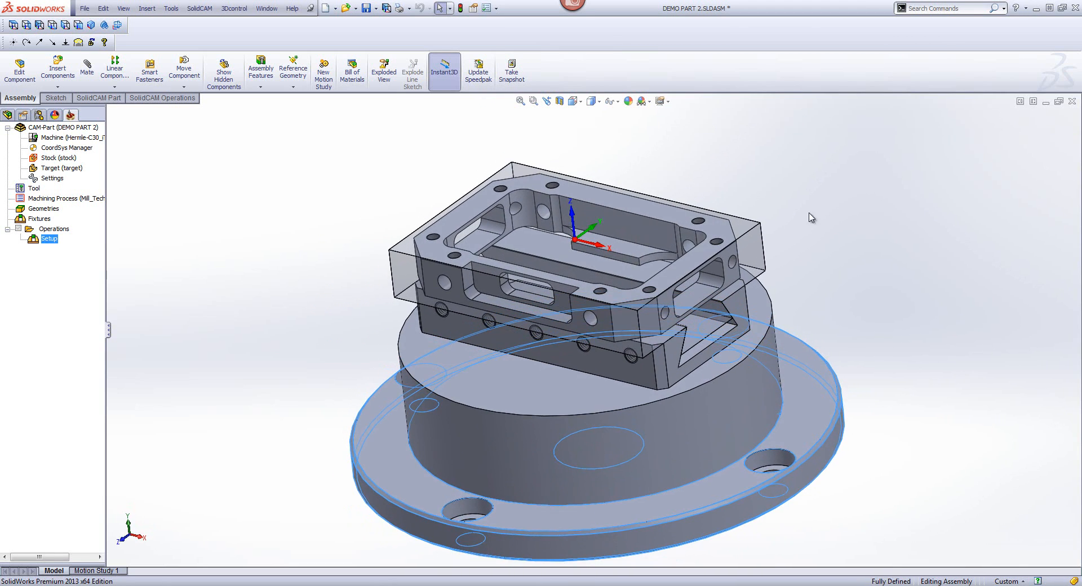
# Step: Check how the clamping fixture appears in the assembly's Stock and Standard configurations
pyautogui.click(40, 116)
pyautogui.click(56, 159)
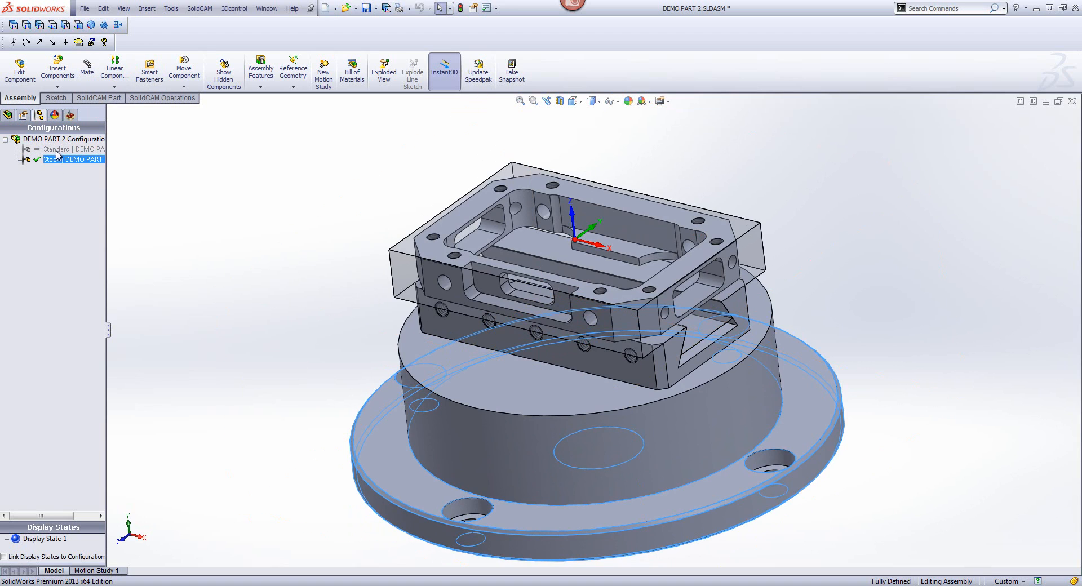
pyautogui.click(221, 172)
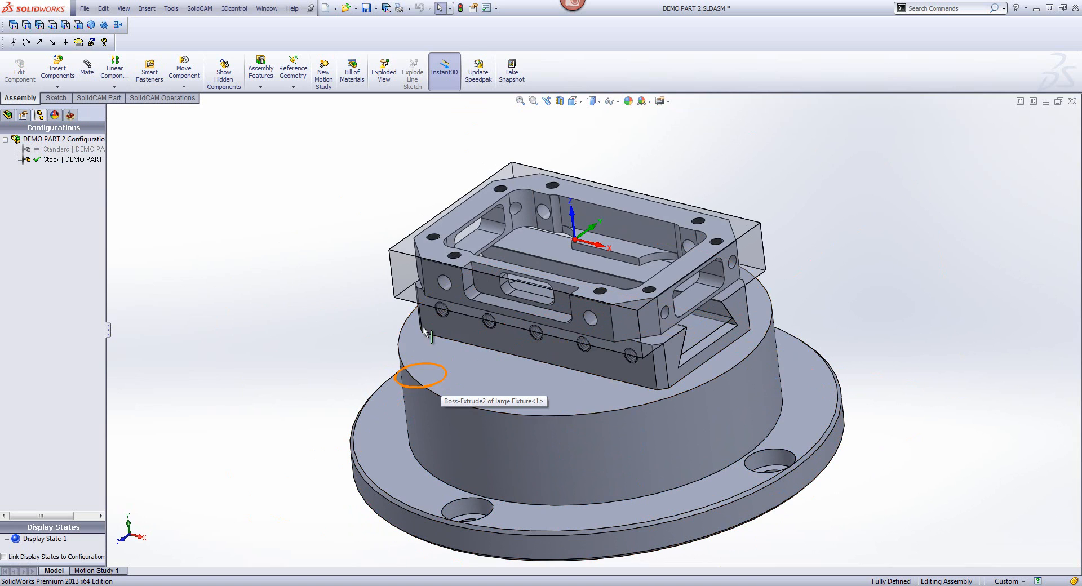
pyautogui.click(74, 159)
pyautogui.doubleClick(62, 150)
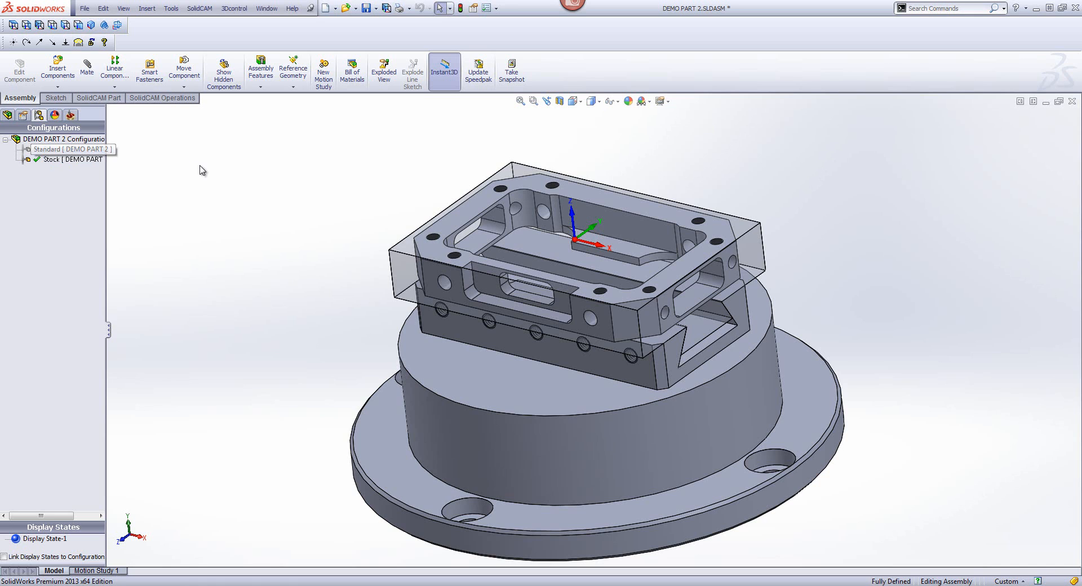
# Step: Configure the large Fixture component so that it is suppressed in the Standard configuration only
pyautogui.click(8, 115)
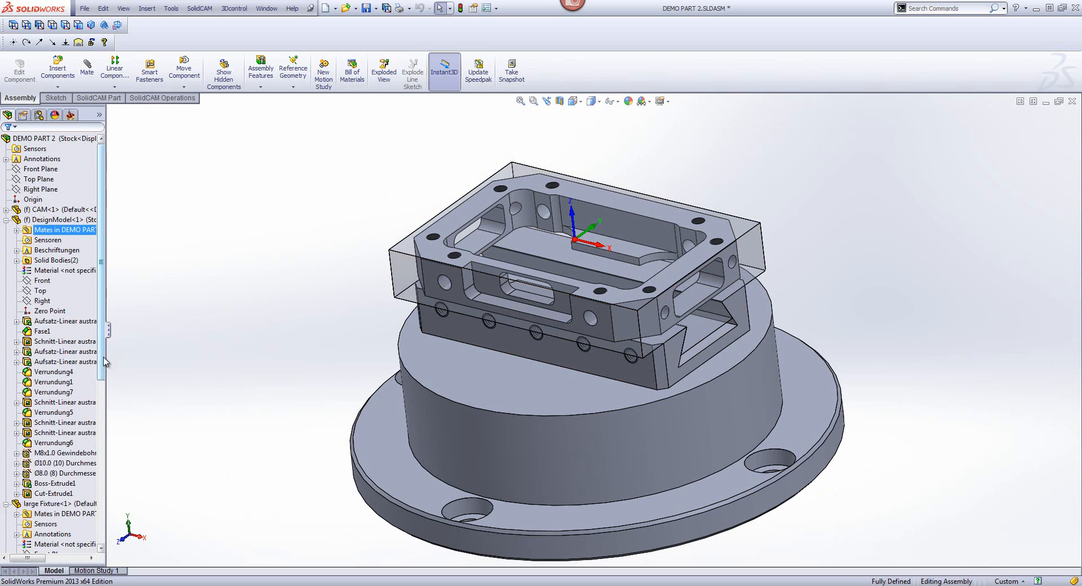
pyautogui.scroll(-4, 104, 389)
pyautogui.moveTo(104, 386); pyautogui.dragTo(122, 289)
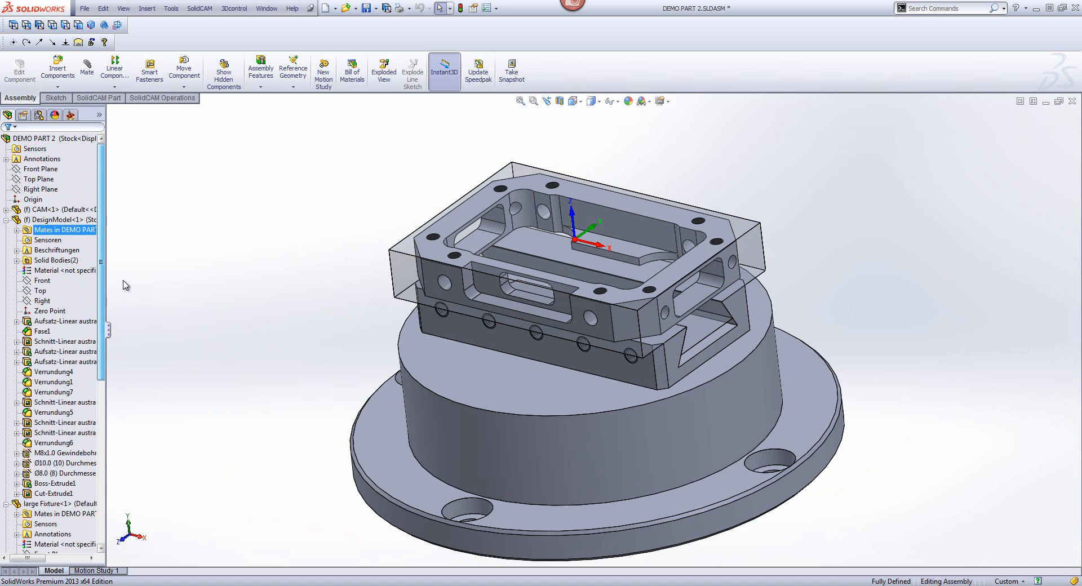
pyautogui.click(6, 219)
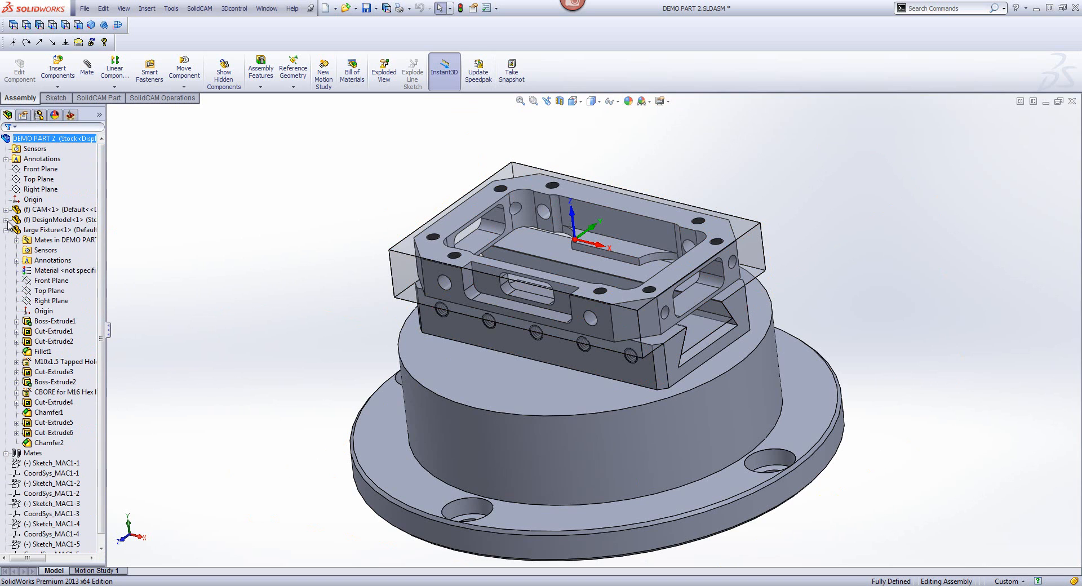
pyautogui.rightClick(54, 231)
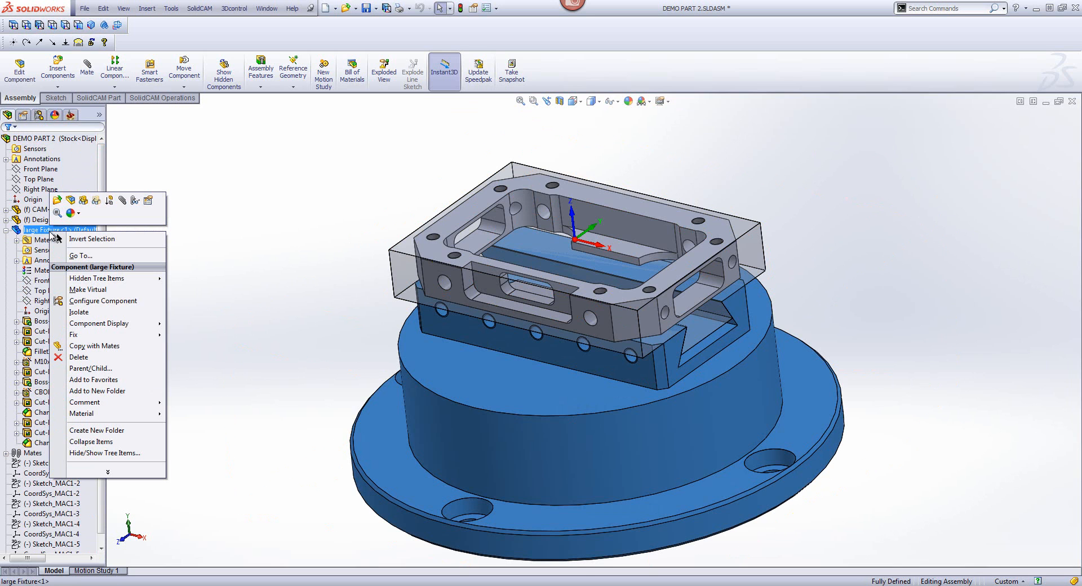
pyautogui.click(123, 302)
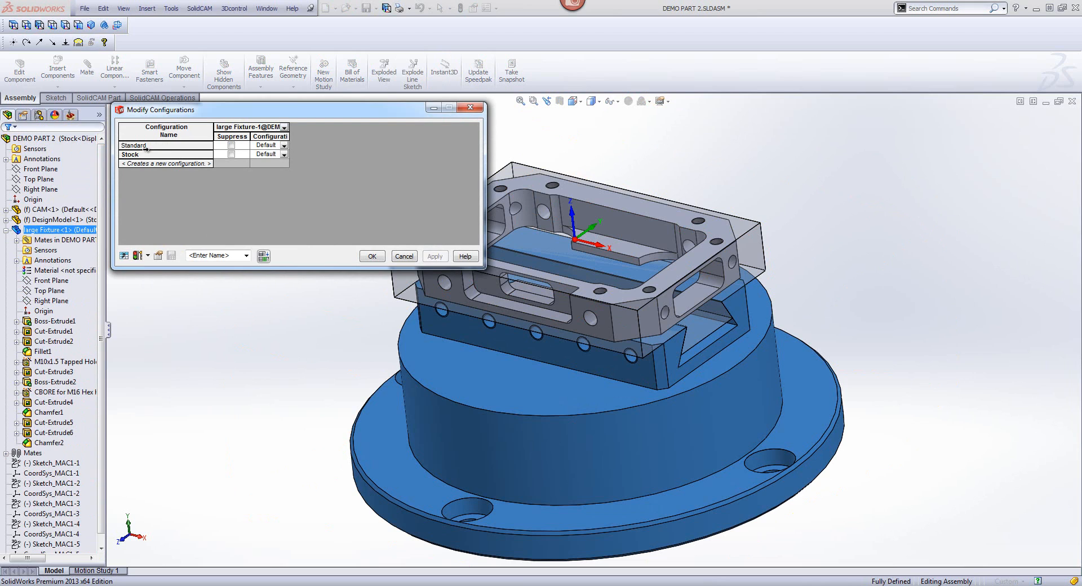
pyautogui.click(231, 145)
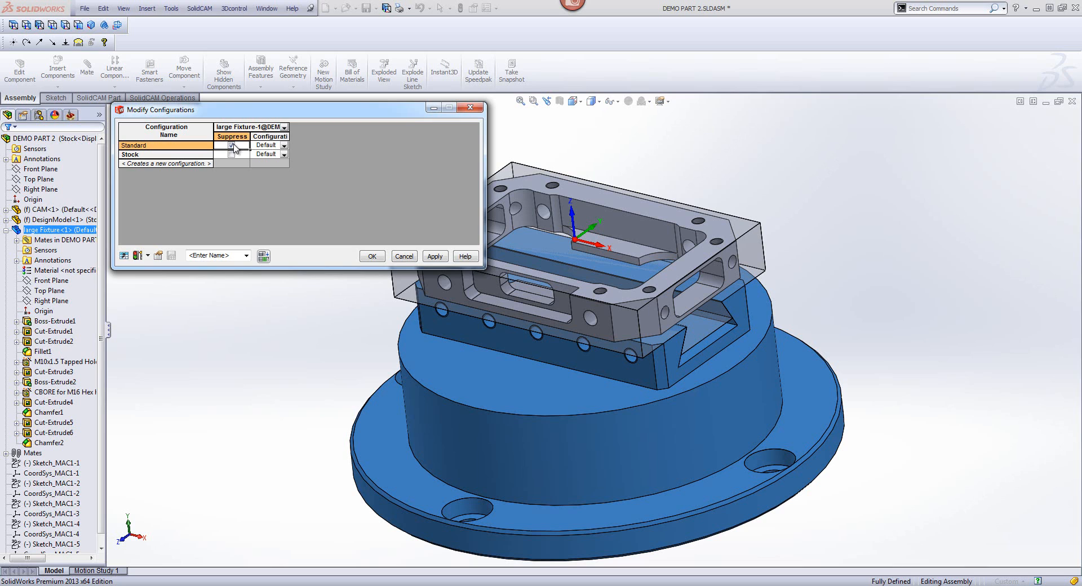
pyautogui.click(376, 257)
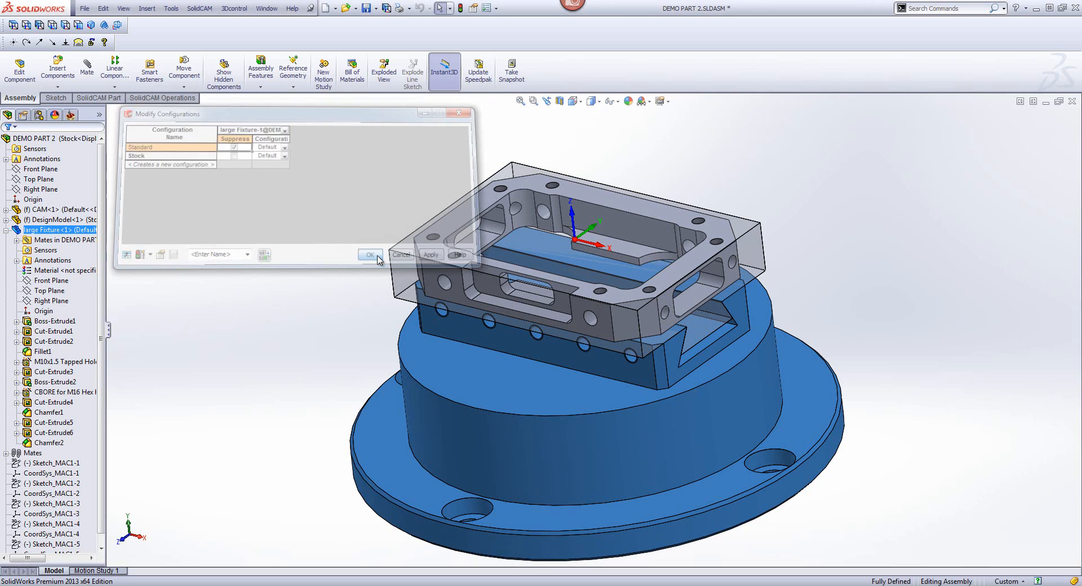
# Step: Switch the assembly between its Standard and Stock configurations to compare them, and finish with Standard active
pyautogui.click(39, 115)
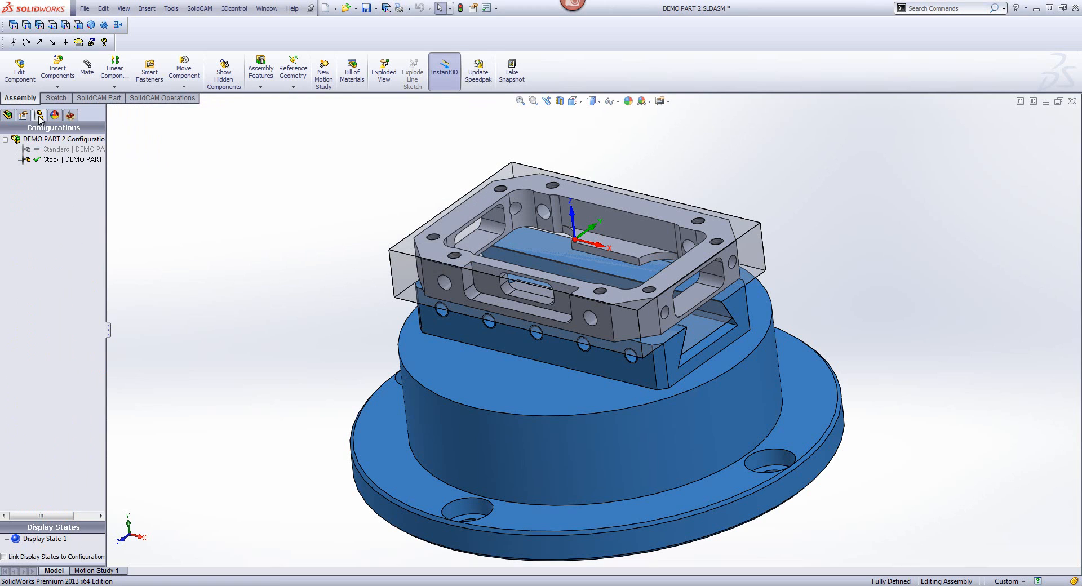
pyautogui.doubleClick(54, 150)
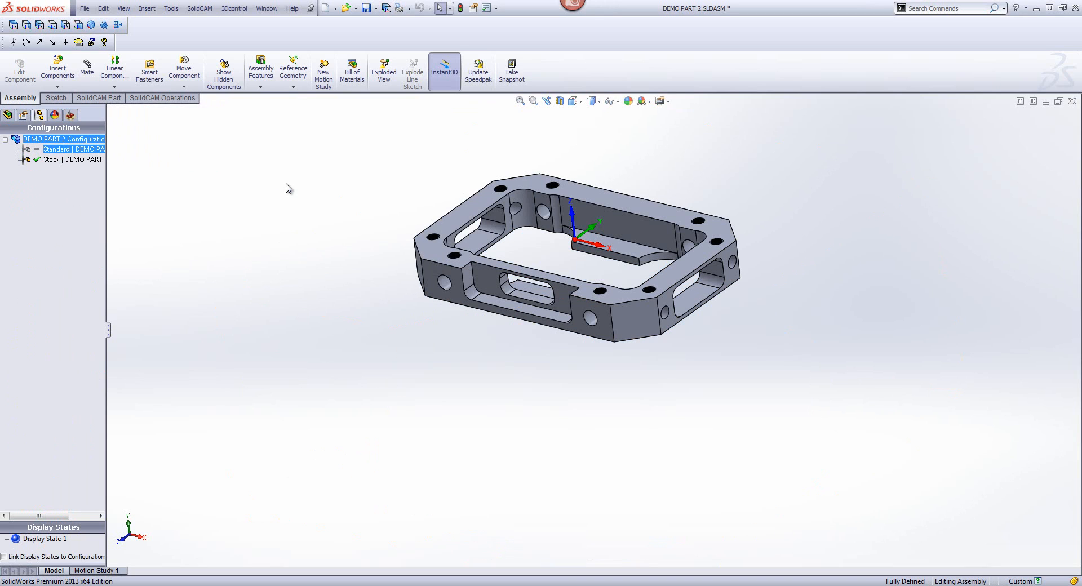
pyautogui.click(66, 160)
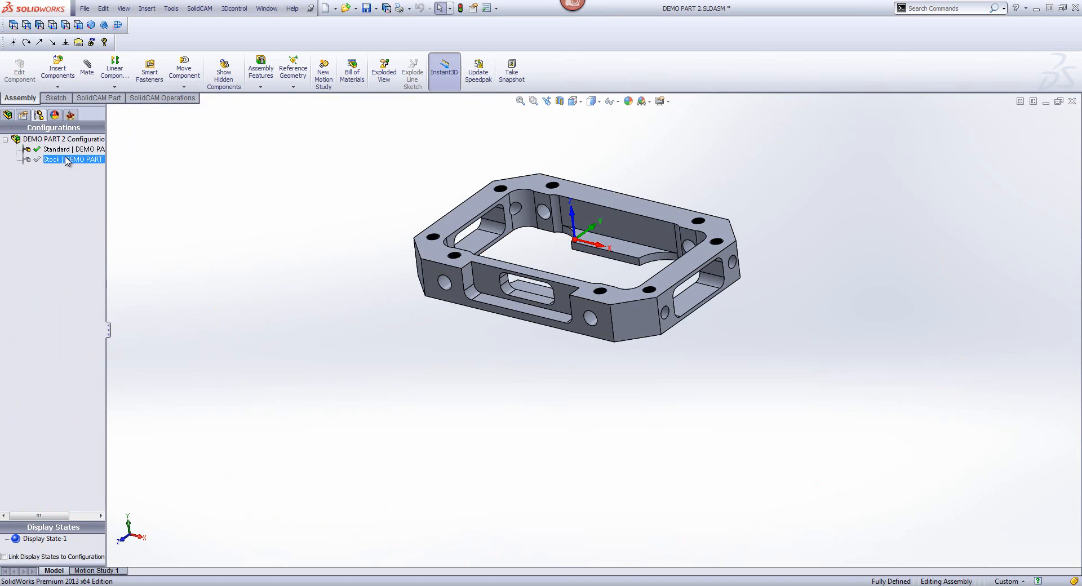
pyautogui.doubleClick(67, 160)
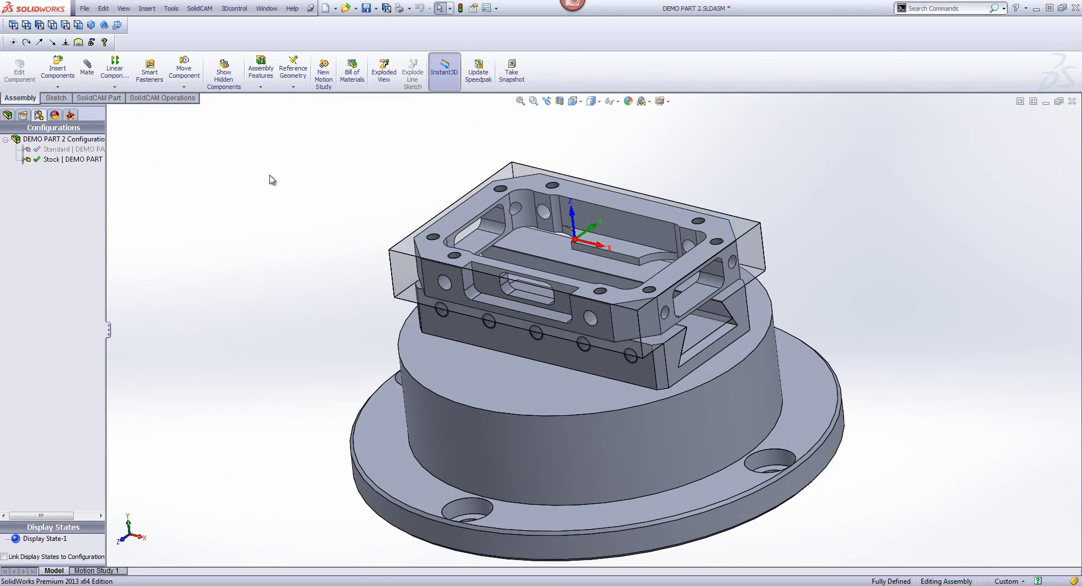
pyautogui.doubleClick(74, 150)
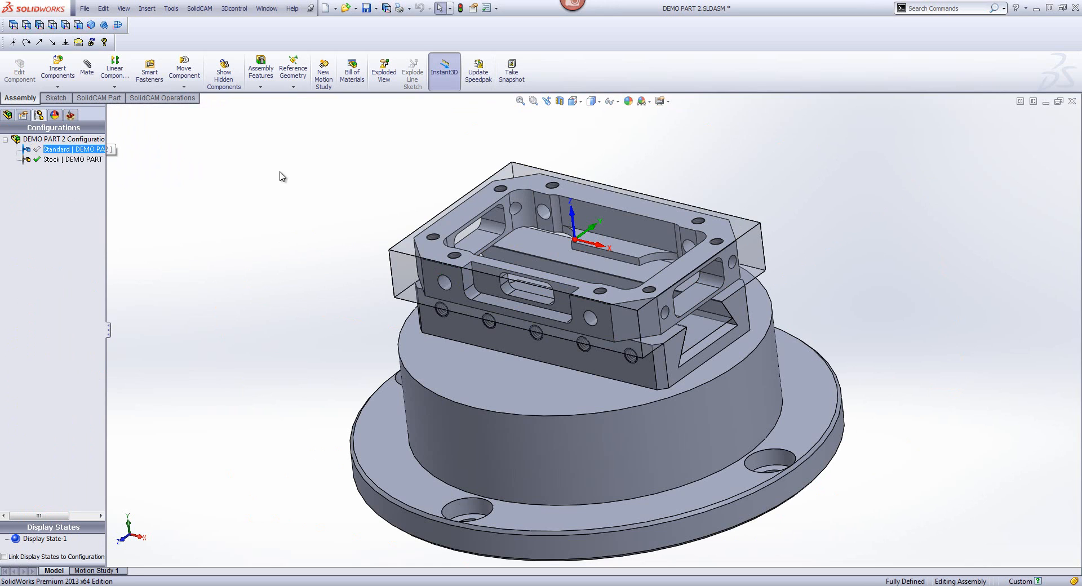
# Step: Review the predefined tools in the CAM part's tool table and close it
pyautogui.click(71, 115)
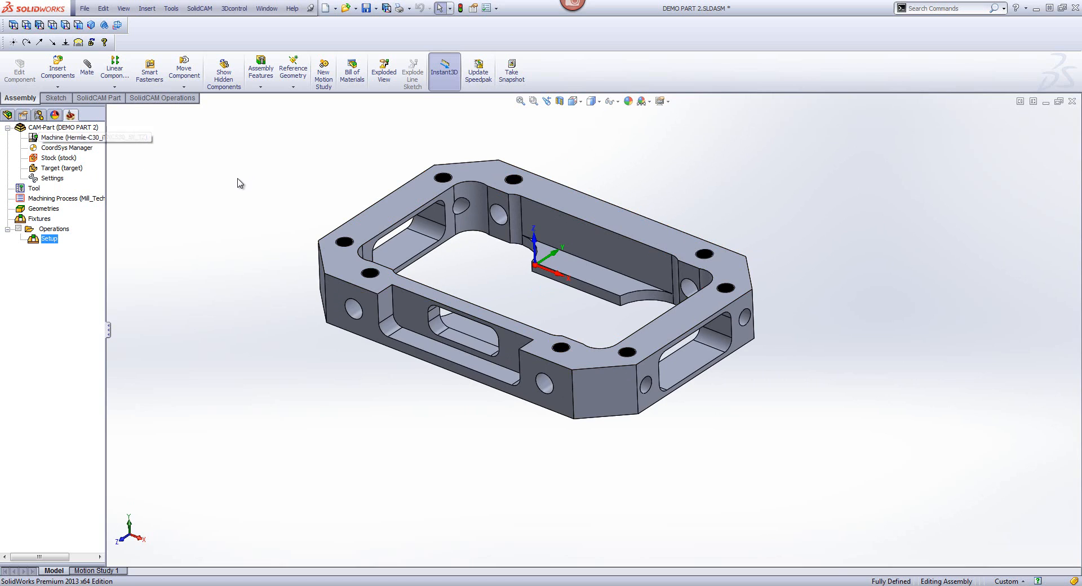
pyautogui.doubleClick(32, 189)
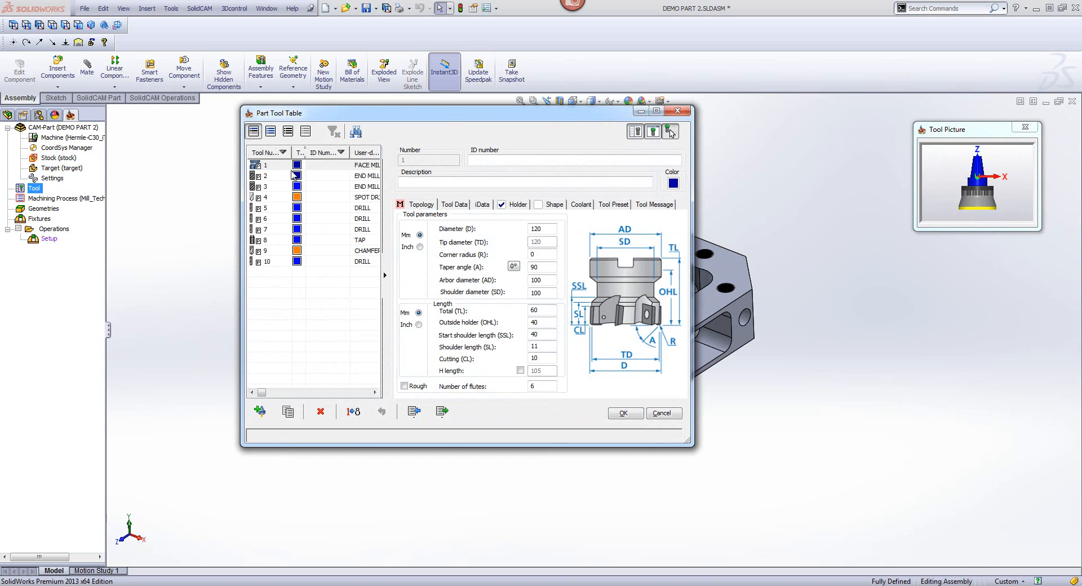
pyautogui.click(678, 112)
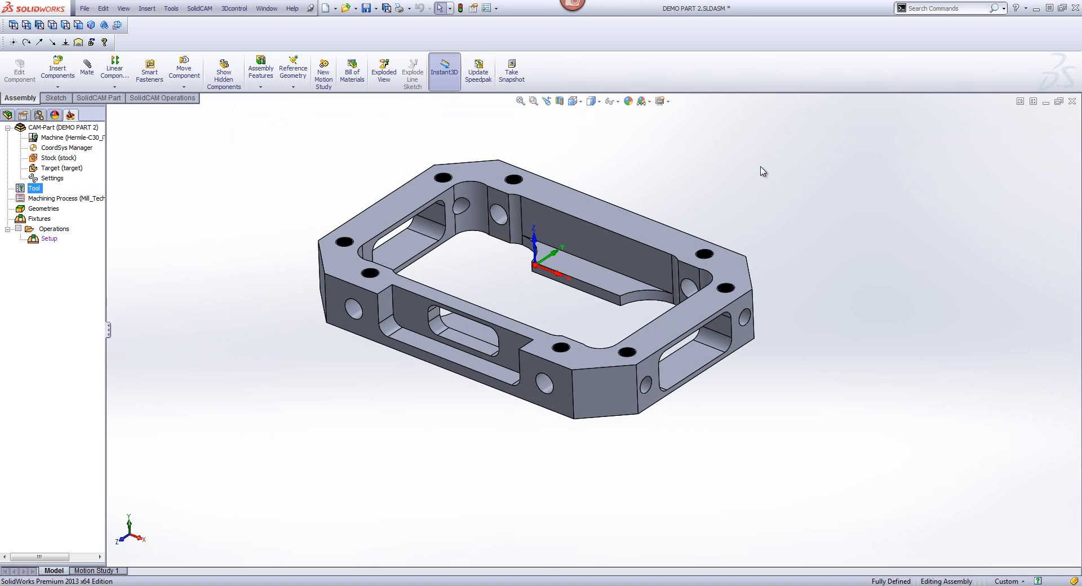
# Step: Add a Face Milling operation using the MAC 1 (1- Position) coordinate system
pyautogui.click(157, 99)
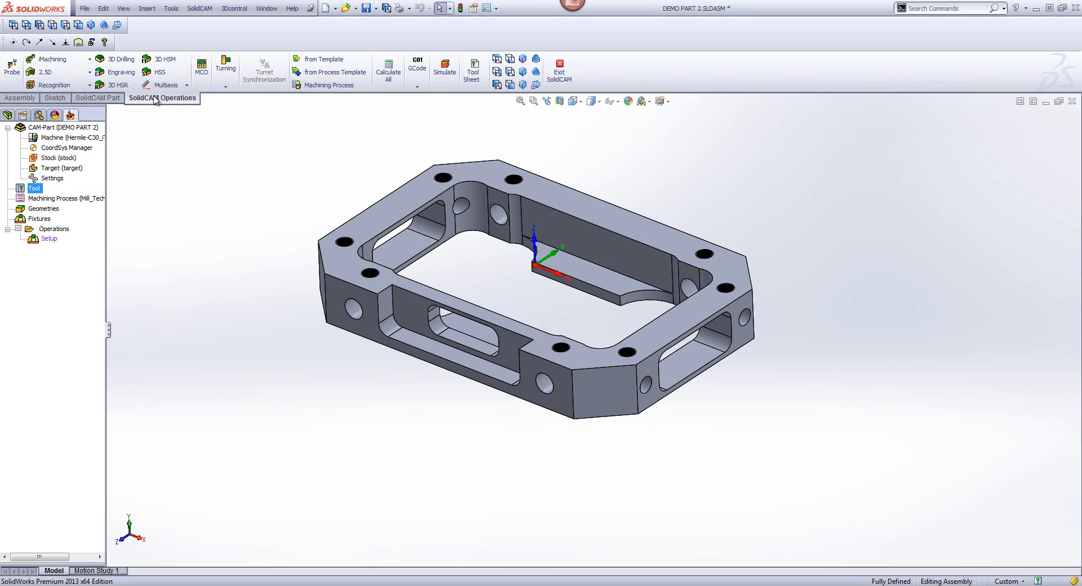
pyautogui.click(62, 72)
pyautogui.click(63, 86)
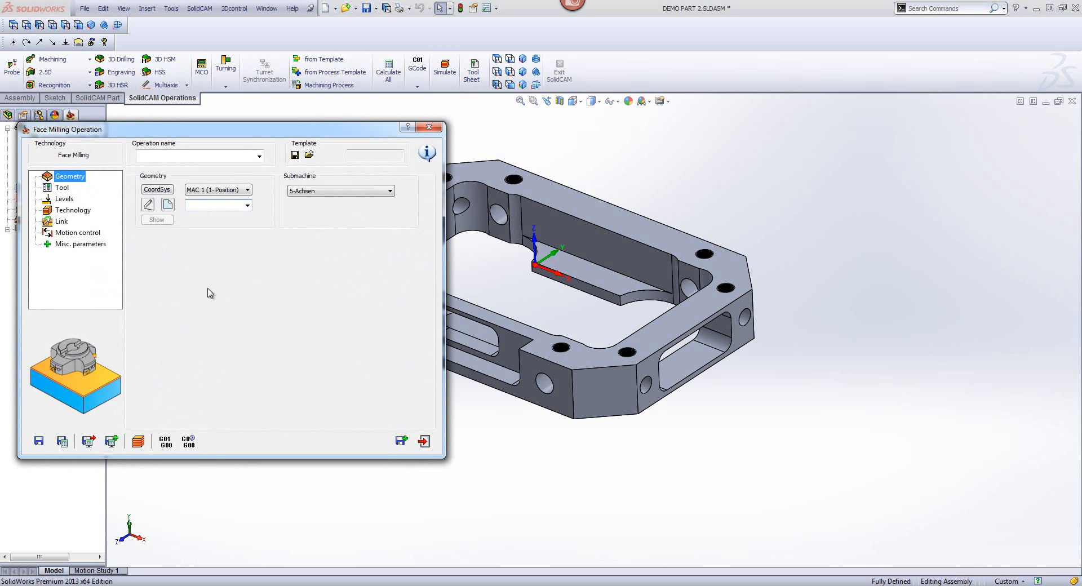
pyautogui.click(197, 190)
pyautogui.click(349, 279)
# Step: Define the facemill geometry as a Model type box around the stock, check its chain, and accept it
pyautogui.click(171, 204)
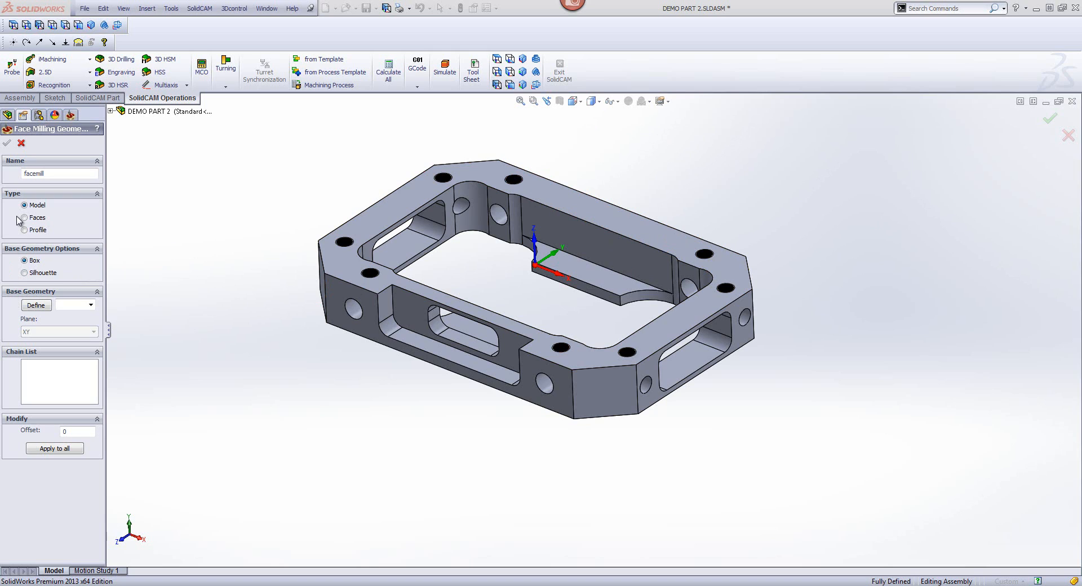
pyautogui.click(90, 306)
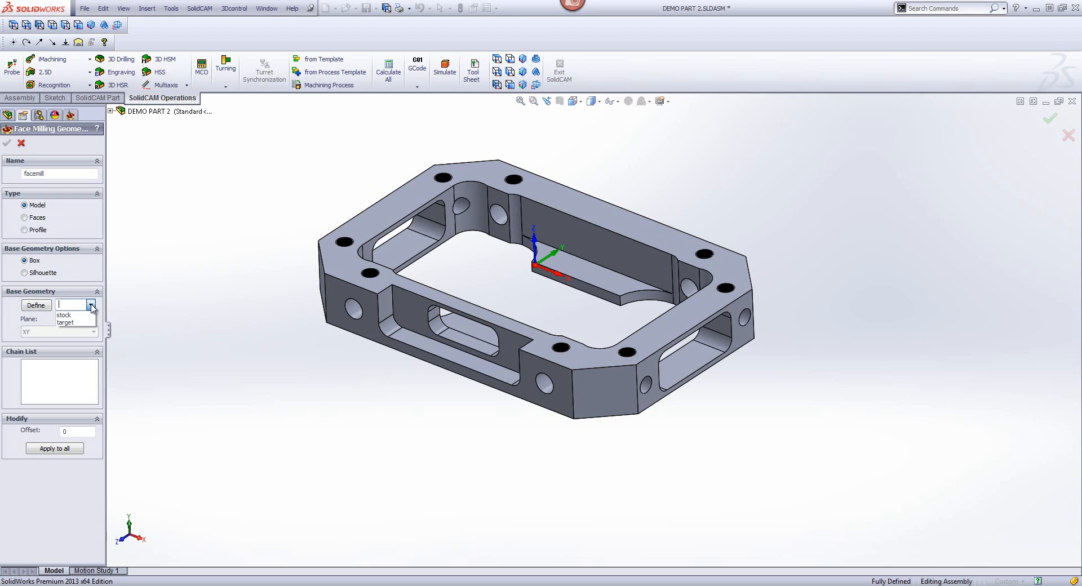
pyautogui.click(72, 315)
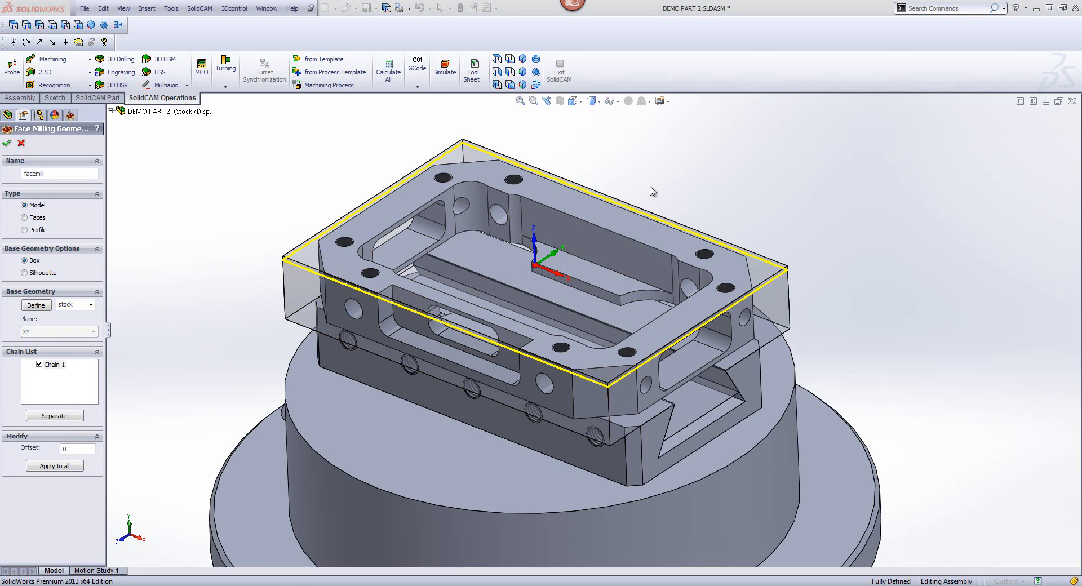
pyautogui.click(496, 59)
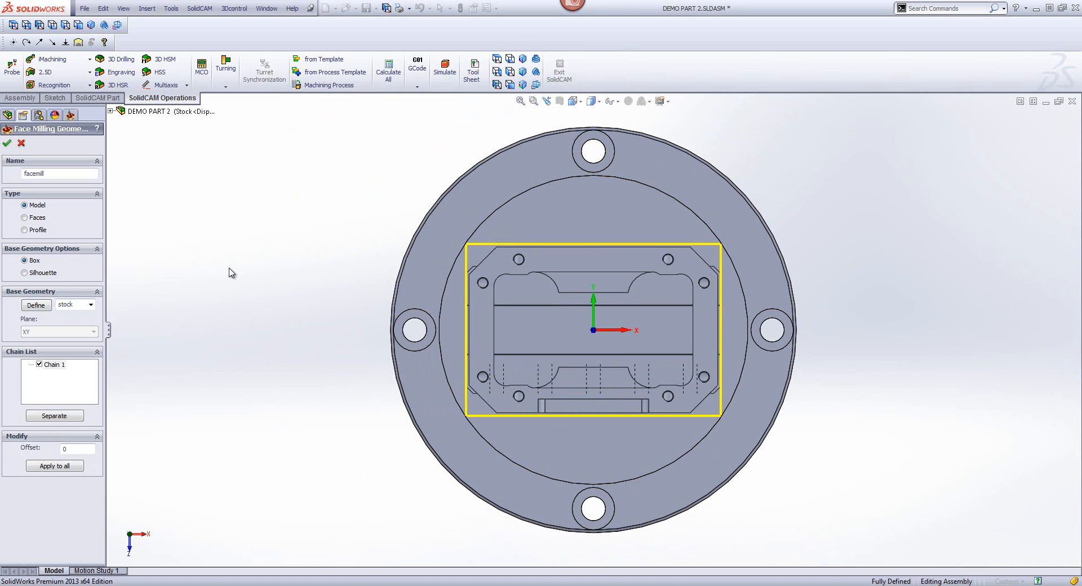
pyautogui.hotkey('ctrl', '7')
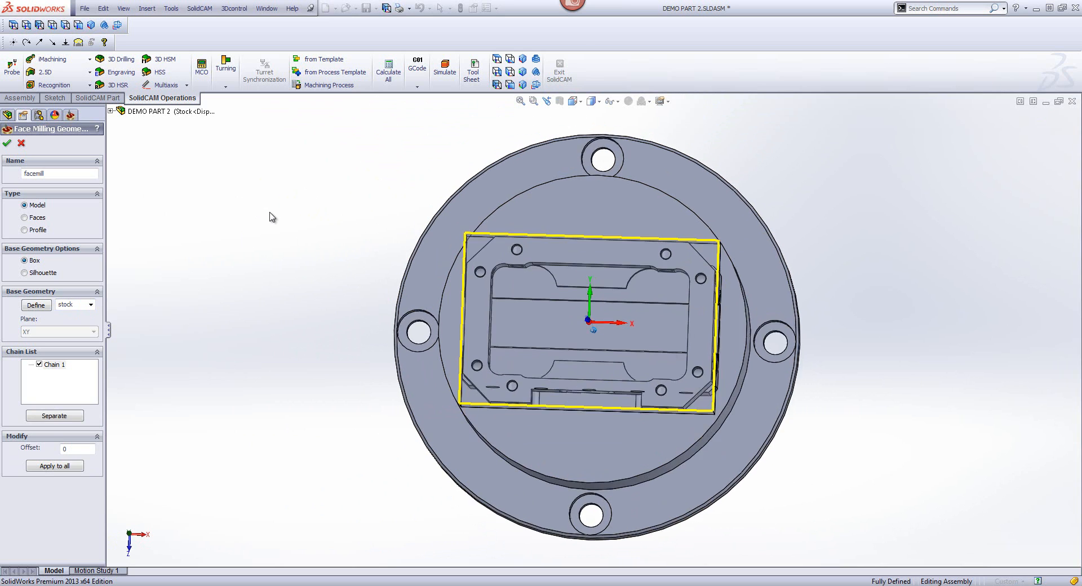
pyautogui.click(7, 145)
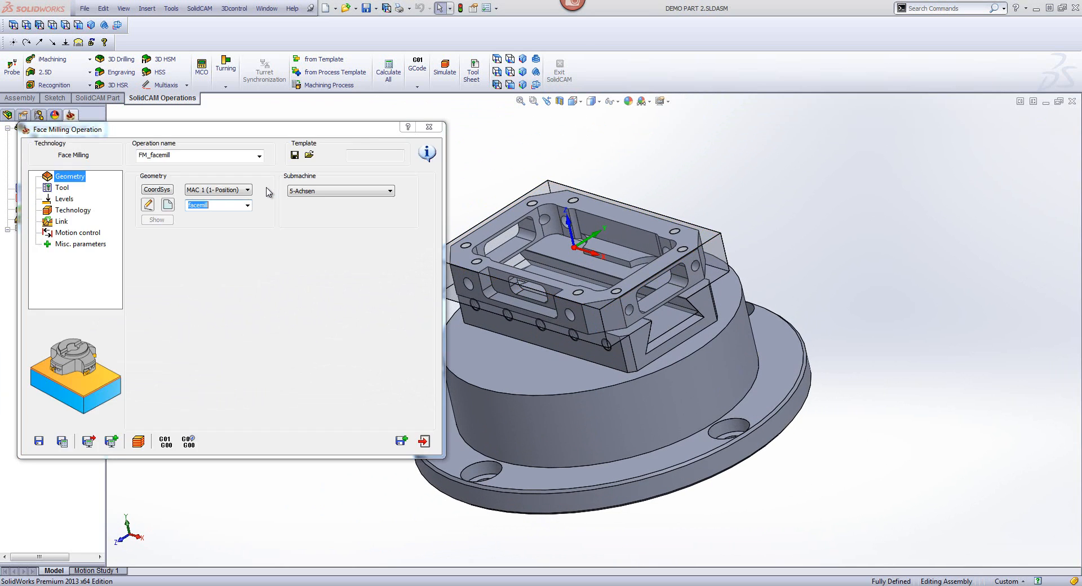
# Step: Assign face mill tool 1 to the face milling operation with its diameter changed to 125 mm
pyautogui.click(62, 188)
pyautogui.click(208, 232)
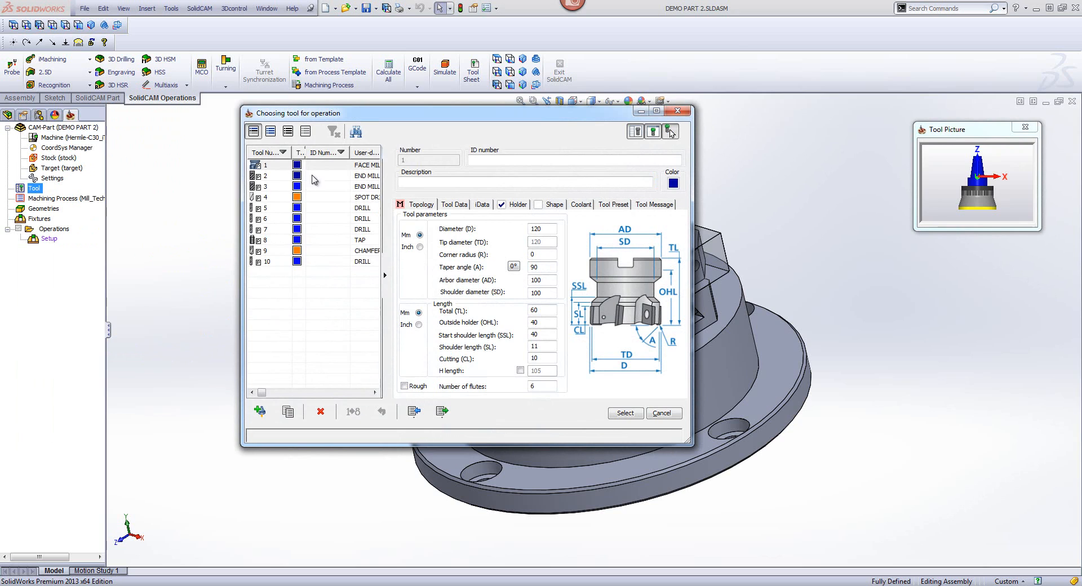
pyautogui.click(328, 164)
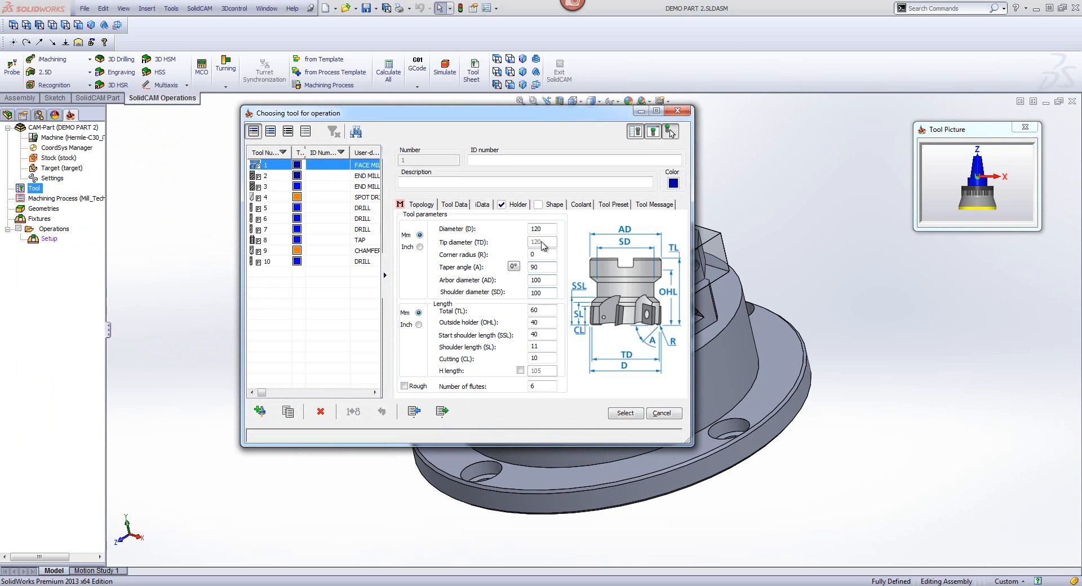
pyautogui.click(538, 228)
pyautogui.write('125')
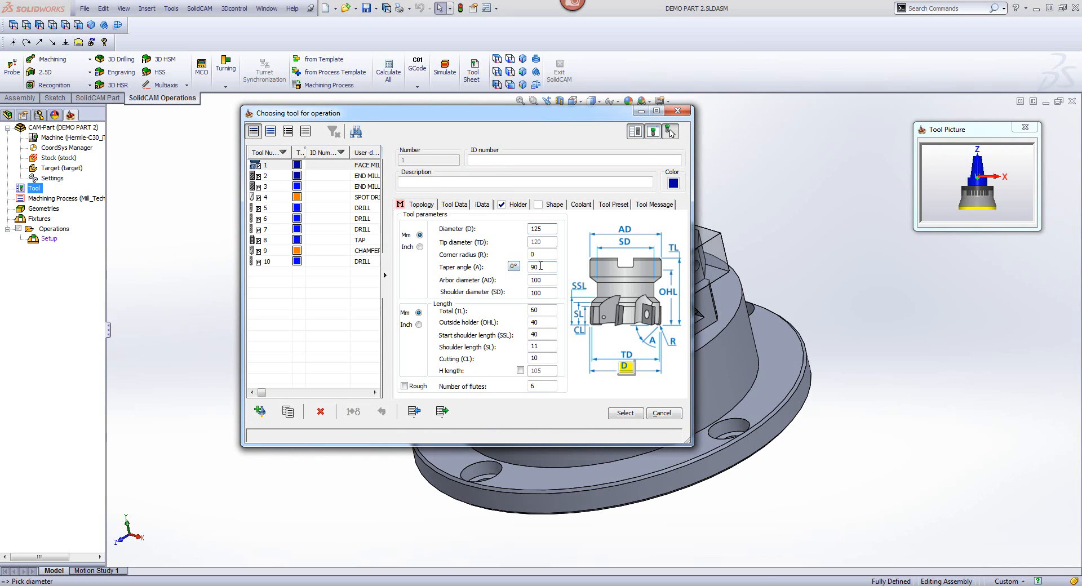
pyautogui.click(541, 267)
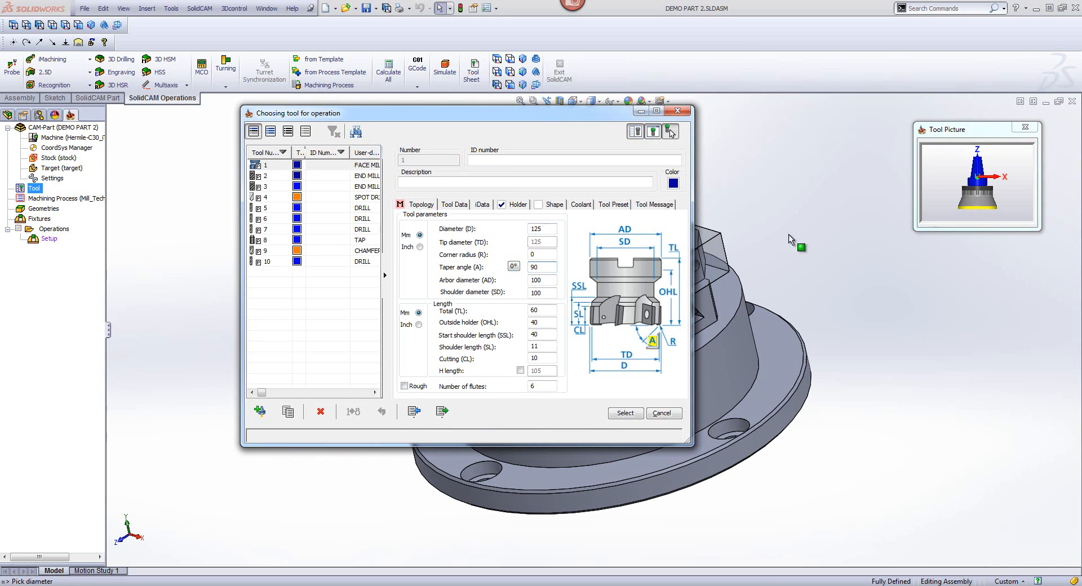
pyautogui.click(711, 261)
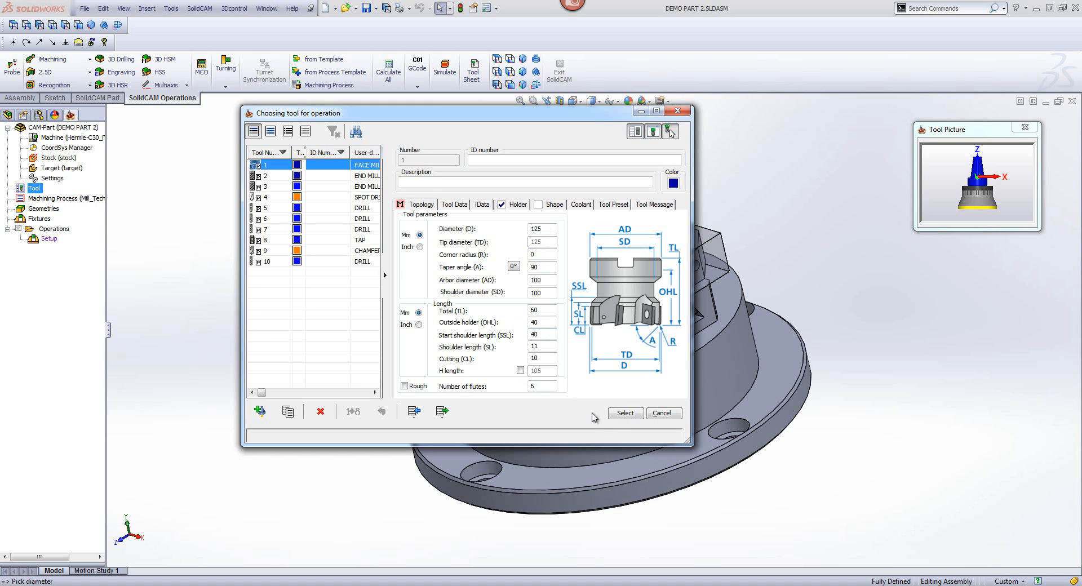
pyautogui.click(623, 415)
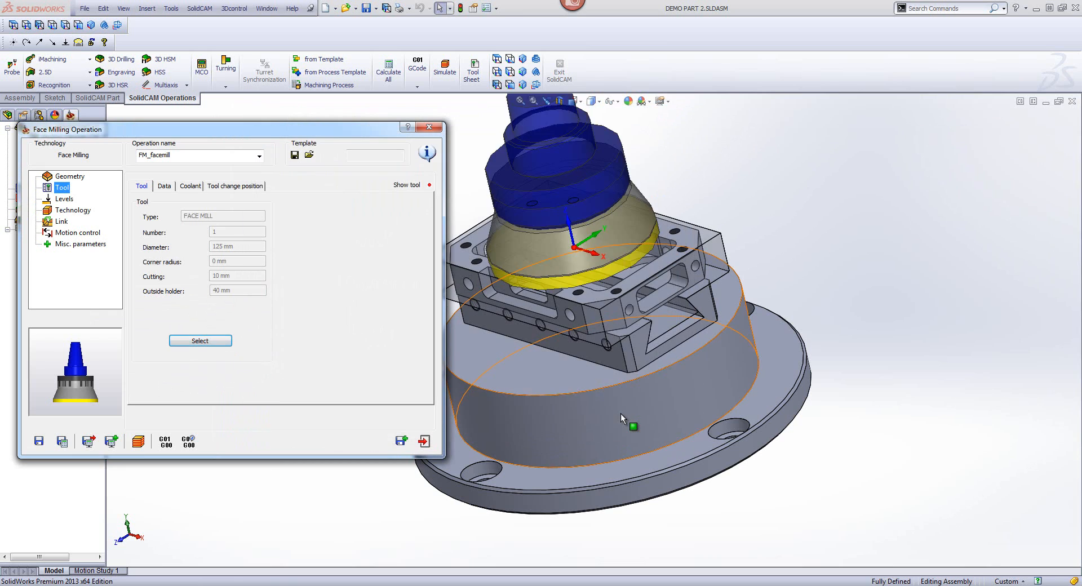
# Step: Define the upper milling level from the stock's top corner and the face depth from a corner of the finished part's top face
pyautogui.click(64, 199)
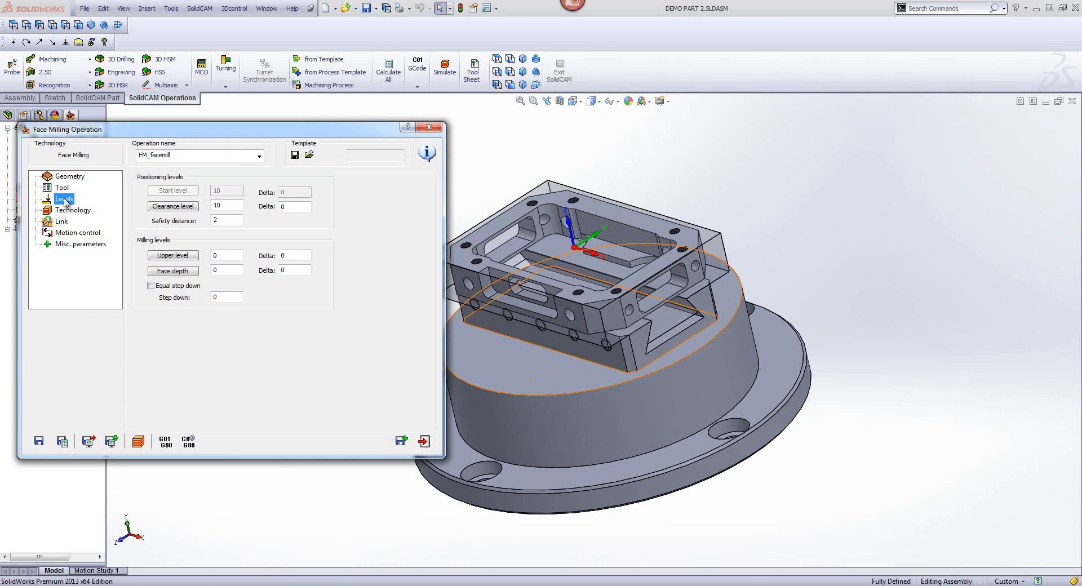
pyautogui.click(154, 257)
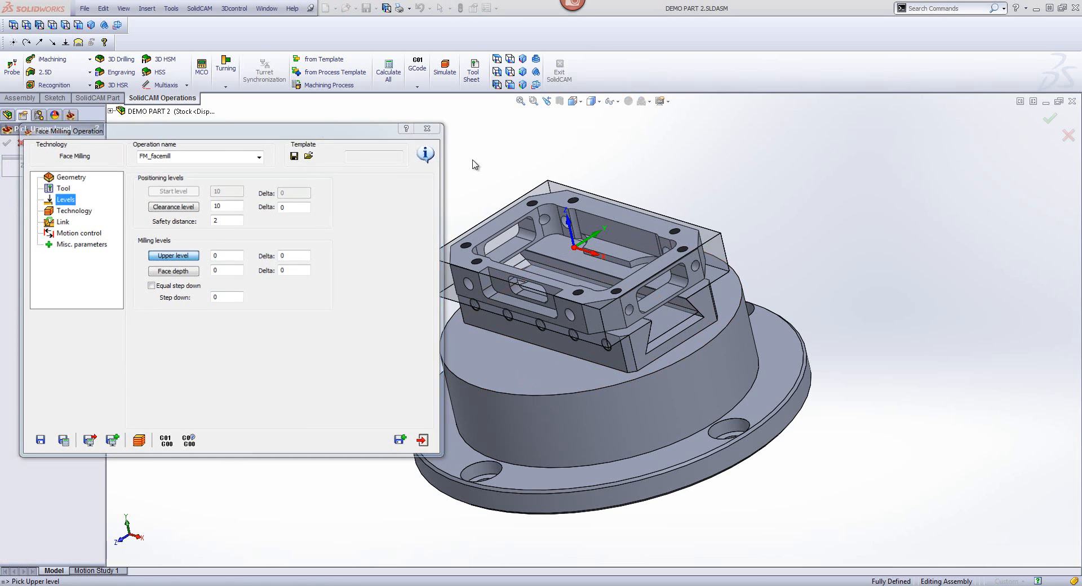
pyautogui.click(548, 182)
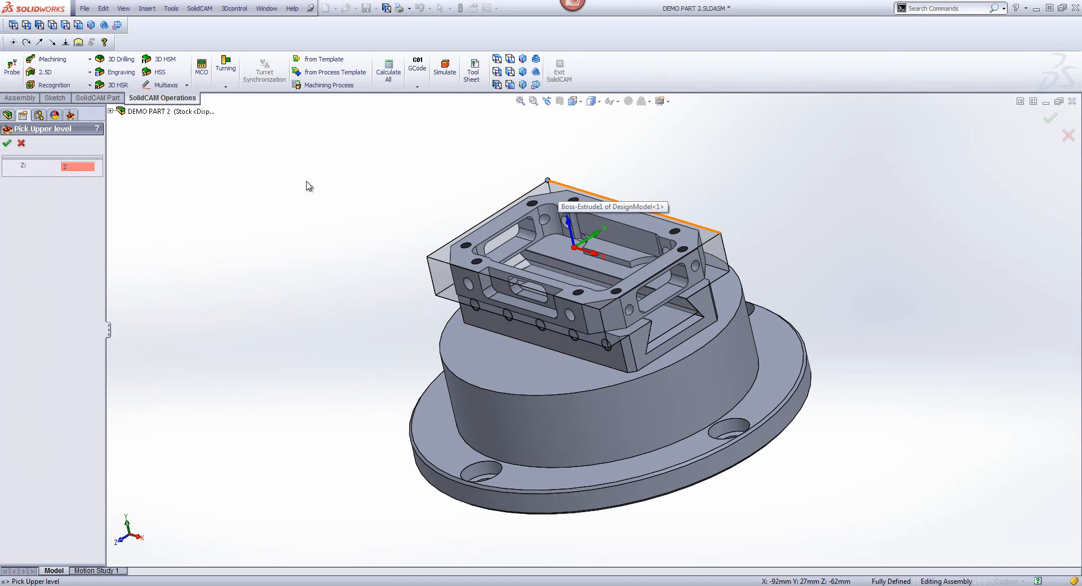
pyautogui.click(6, 143)
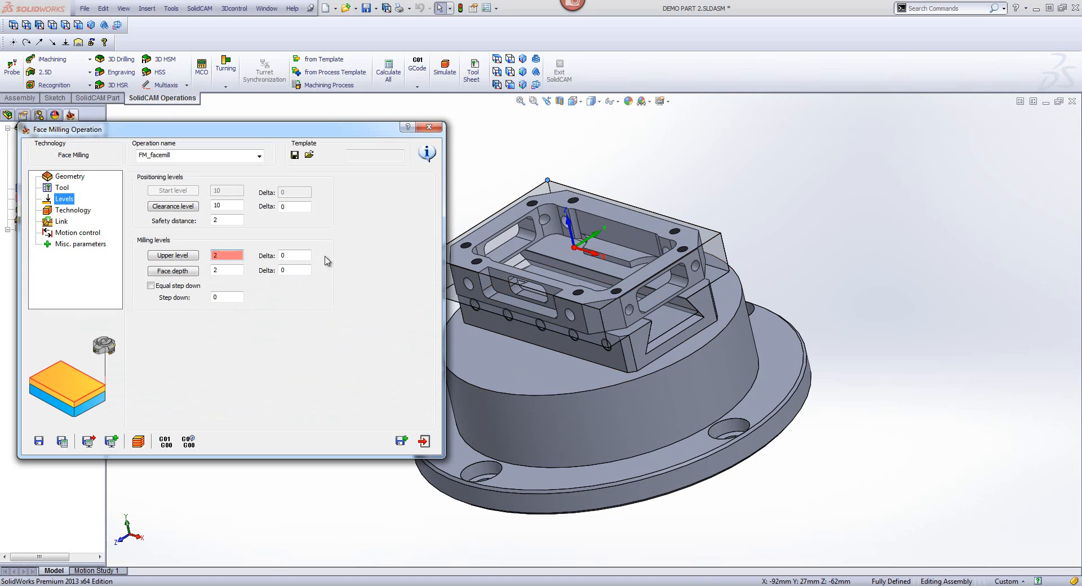
pyautogui.click(175, 271)
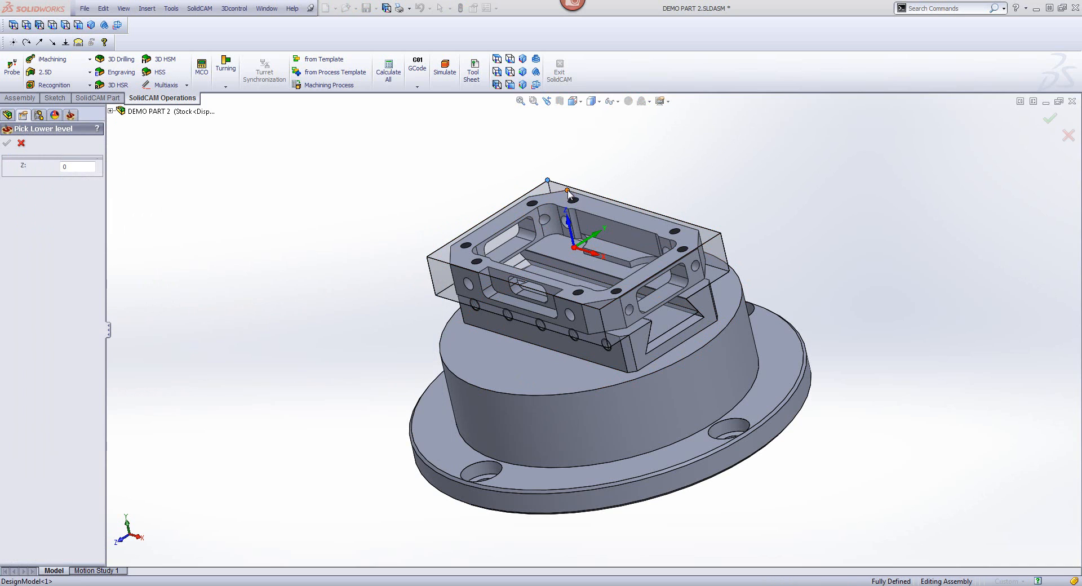
pyautogui.click(568, 191)
pyautogui.click(6, 143)
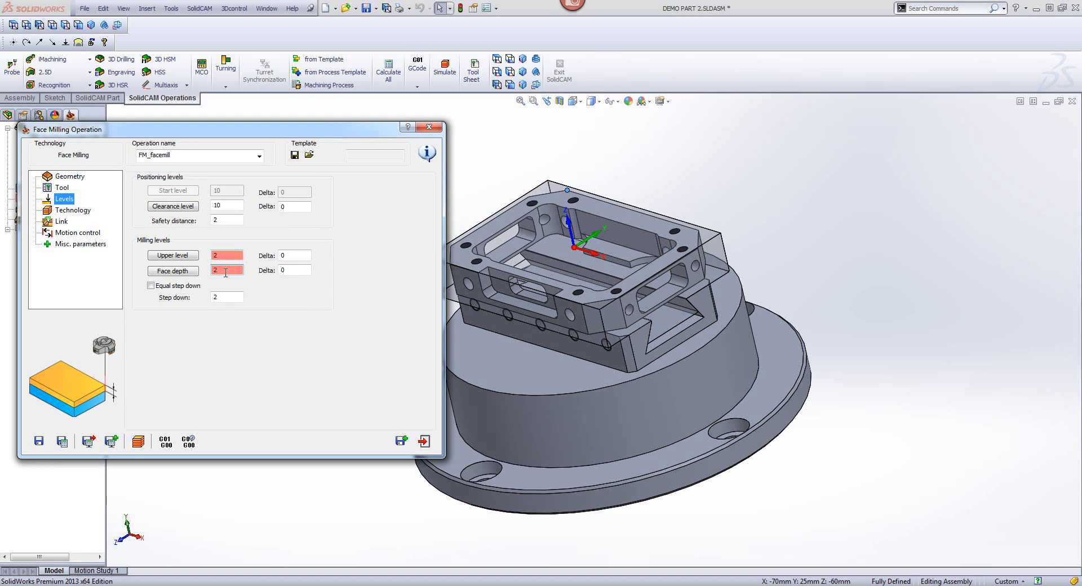
pyautogui.click(226, 297)
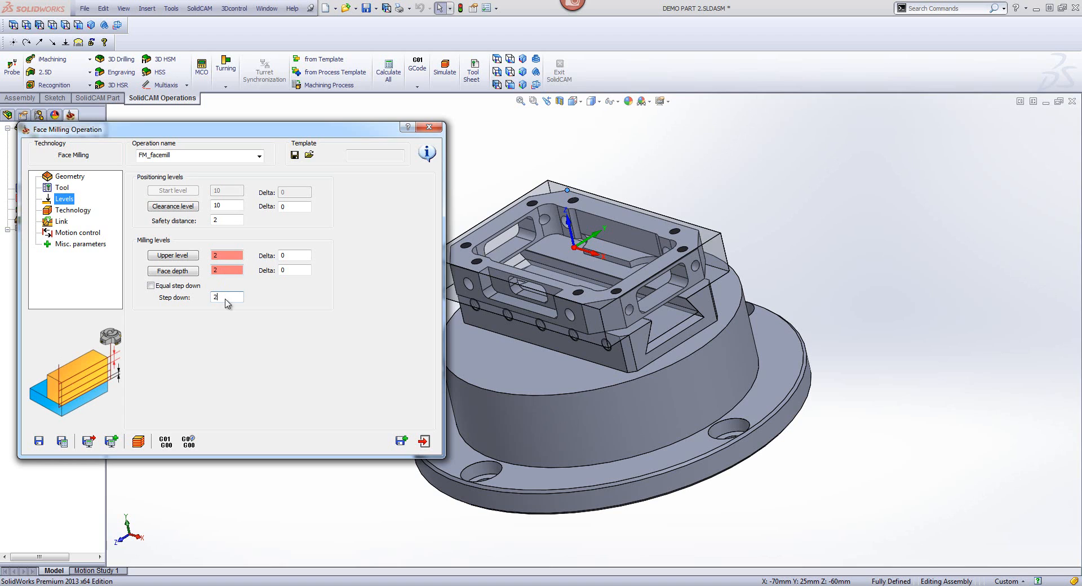
# Step: Set a floor offset of 0.2 with the Finish option enabled, and check the length of the stock's short top edge
pyautogui.click(78, 212)
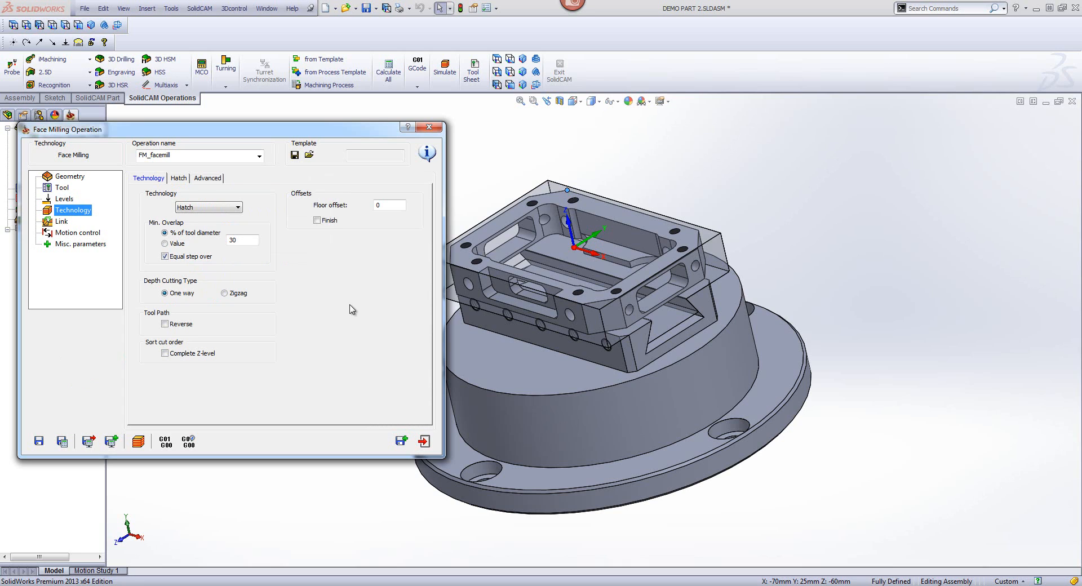
pyautogui.click(379, 205)
pyautogui.write('.2')
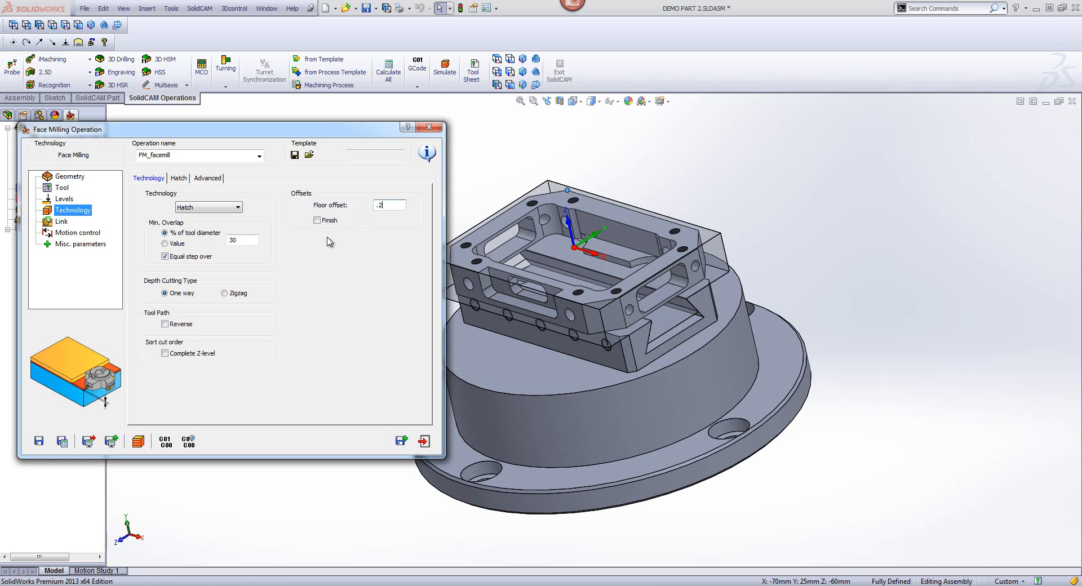
pyautogui.click(316, 220)
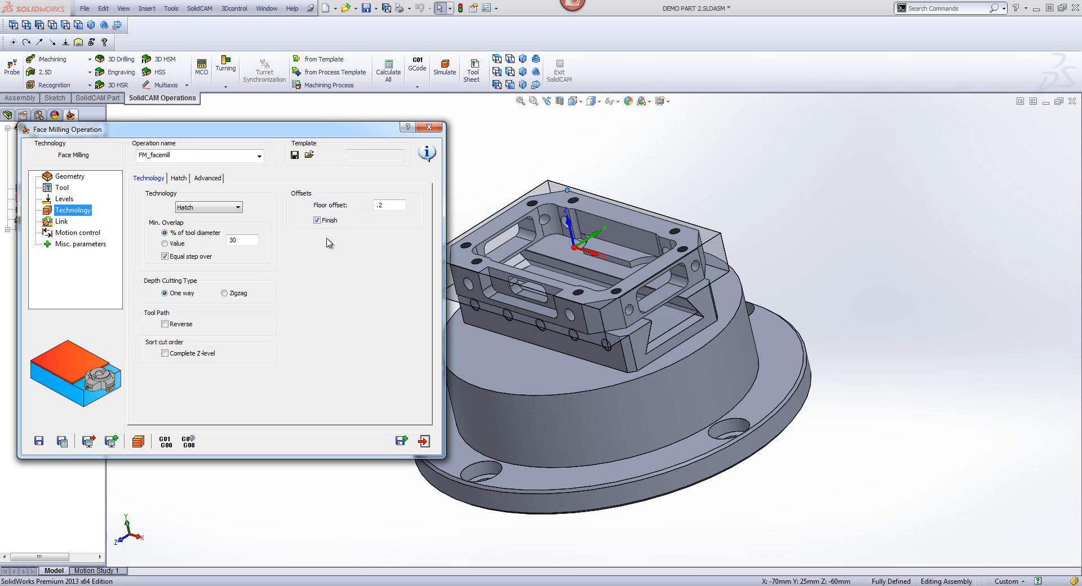
pyautogui.click(393, 202)
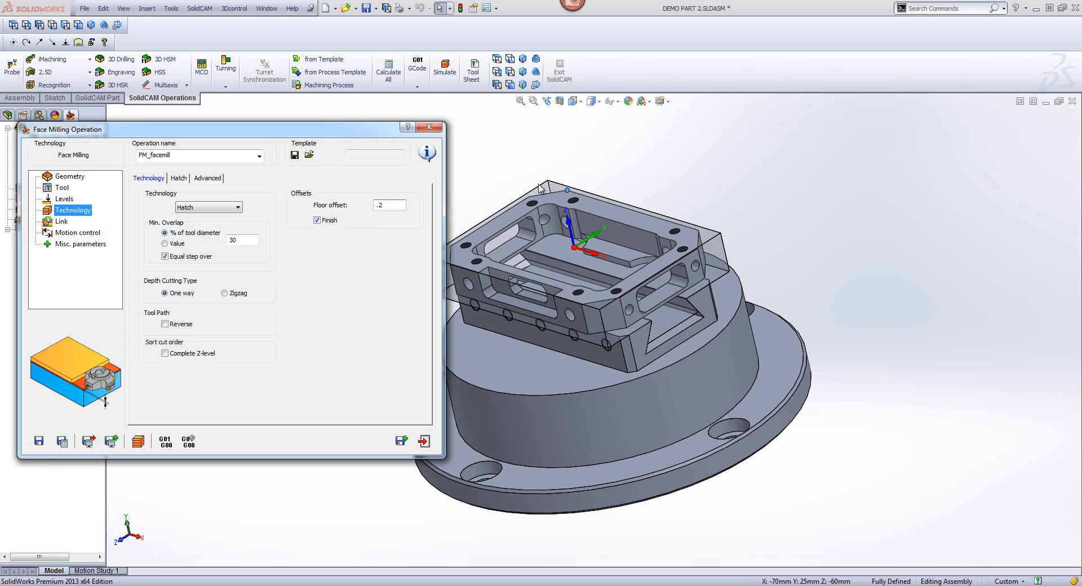
pyautogui.click(540, 187)
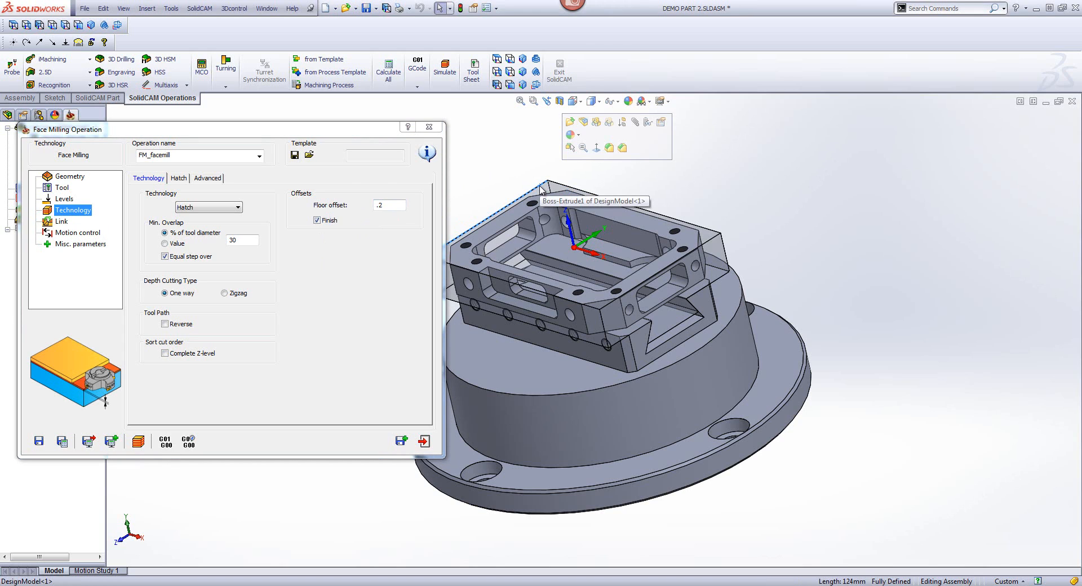
pyautogui.click(294, 286)
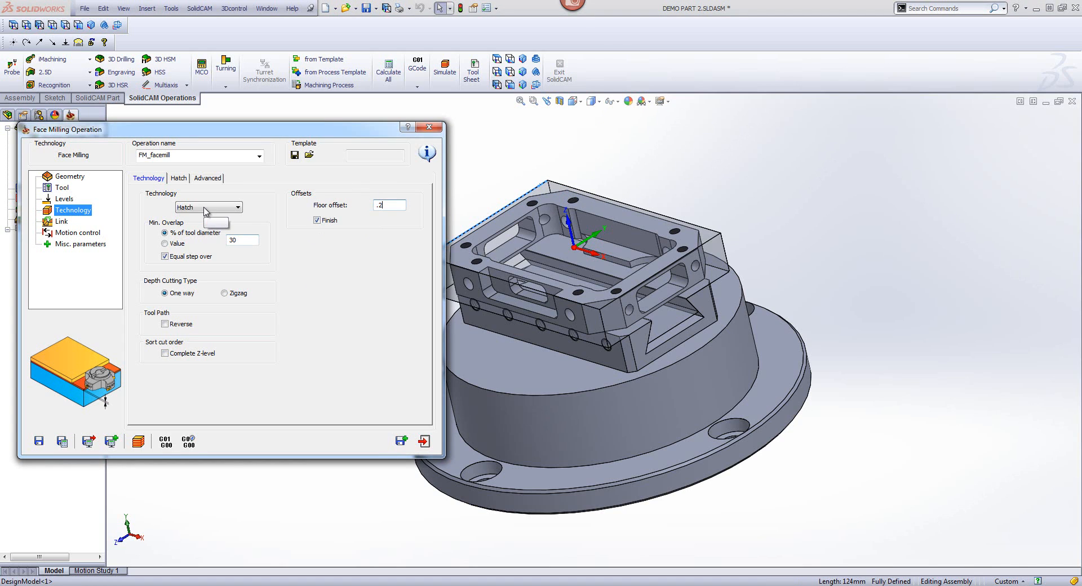
# Step: Change the face milling technology to One Pass, then save and calculate the operation
pyautogui.click(206, 208)
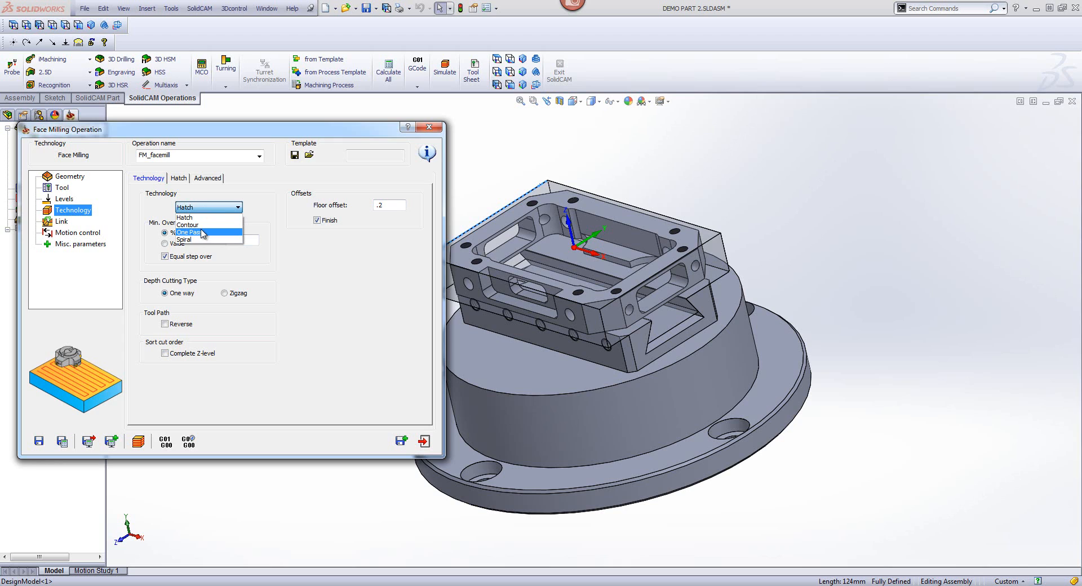
pyautogui.click(202, 232)
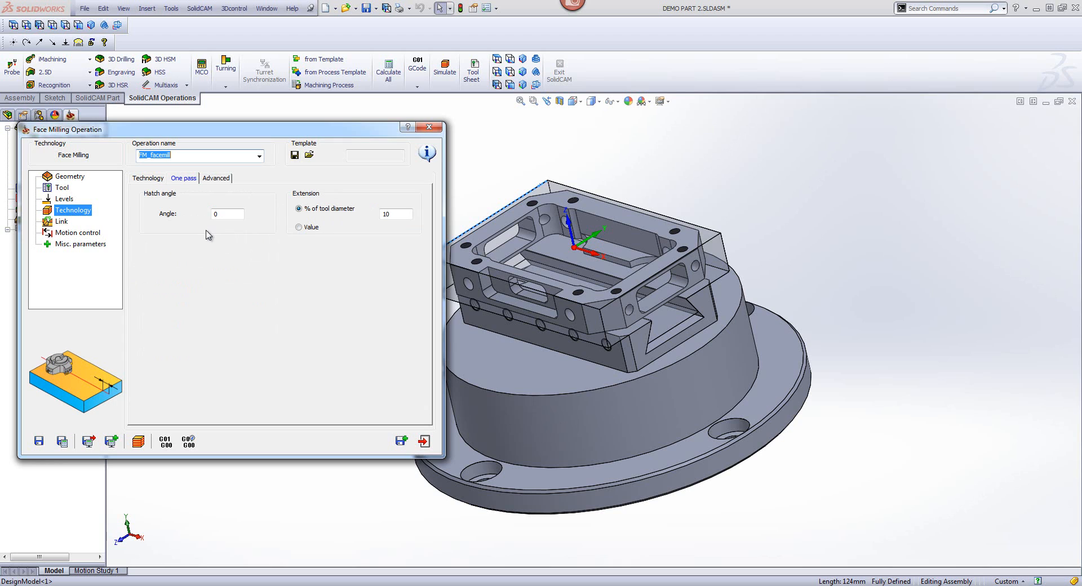
pyautogui.click(62, 441)
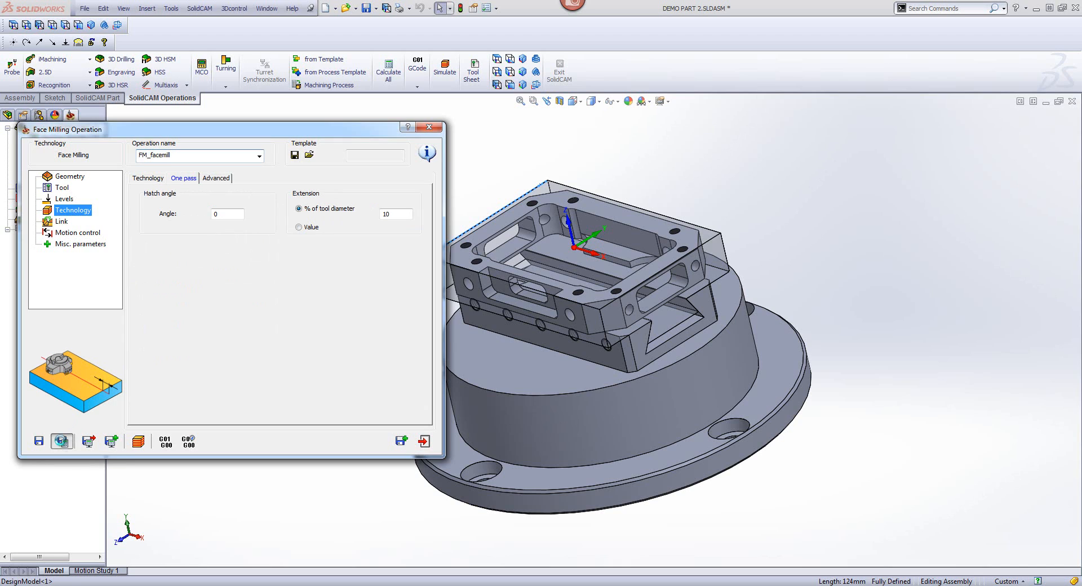
# Step: Simulate the face milling operation move by move in Host CAD mode with solid verification through the roughing and finishing passes
pyautogui.click(138, 442)
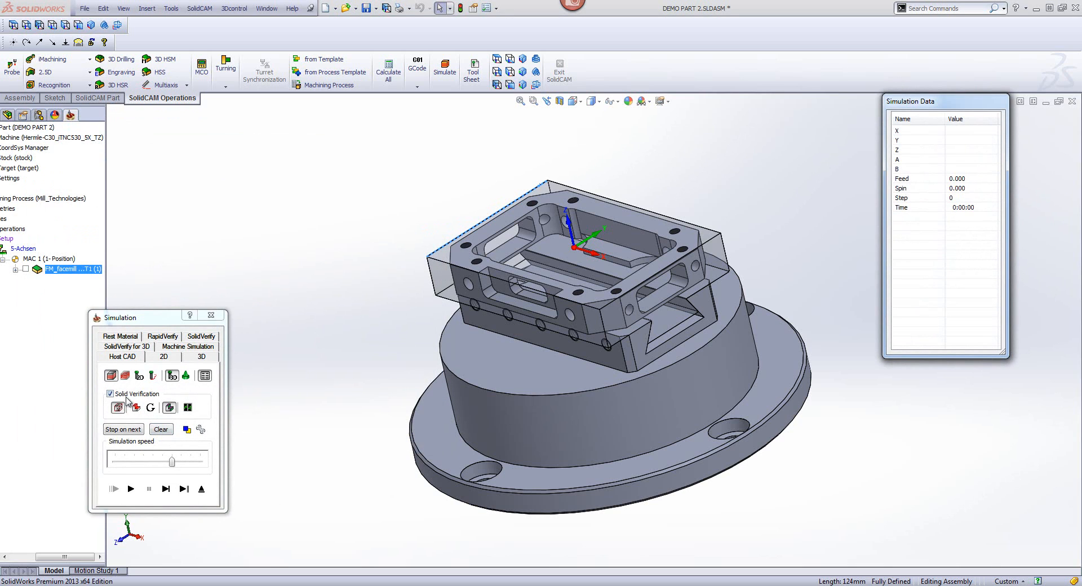
pyautogui.click(167, 490)
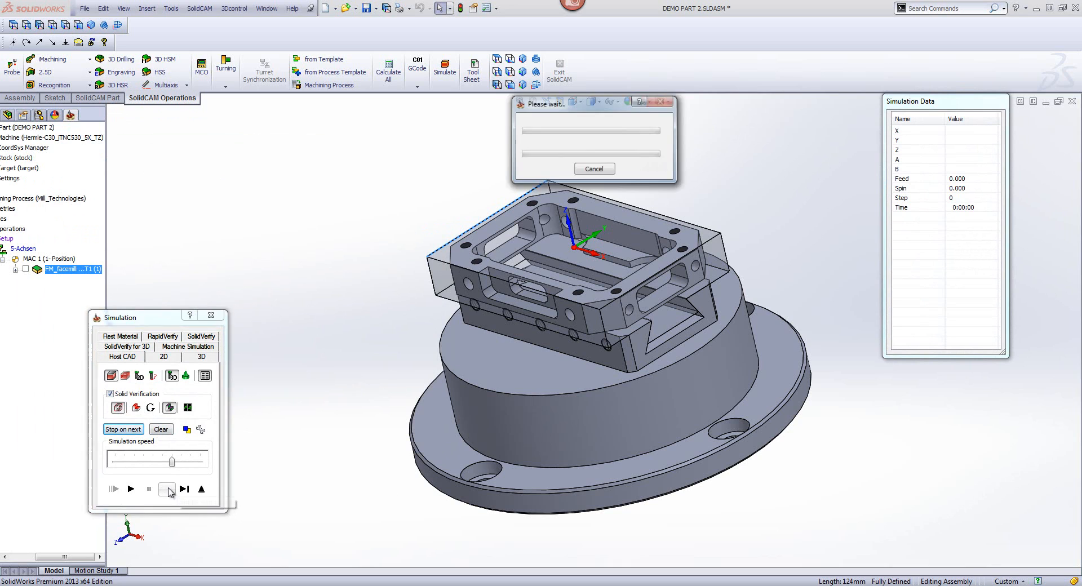
pyautogui.click(167, 489)
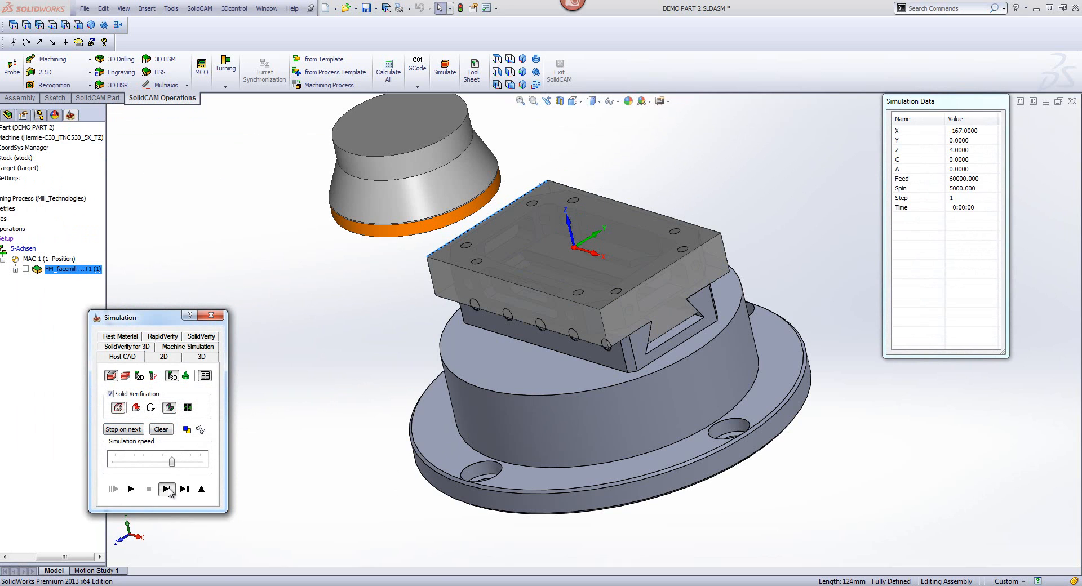
pyautogui.click(167, 489)
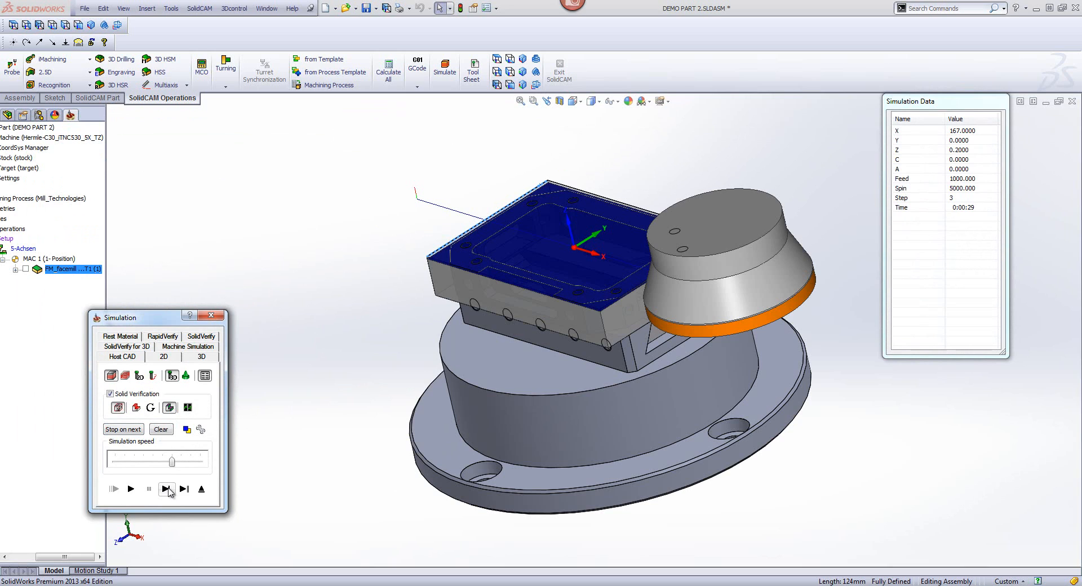
pyautogui.click(167, 490)
pyautogui.click(167, 489)
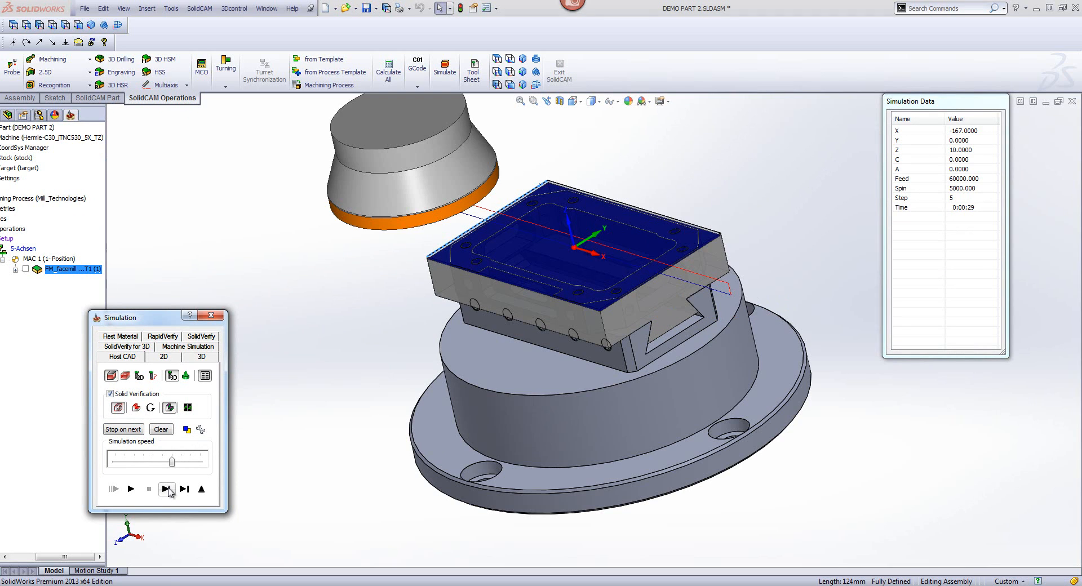
pyautogui.click(166, 489)
pyautogui.click(167, 490)
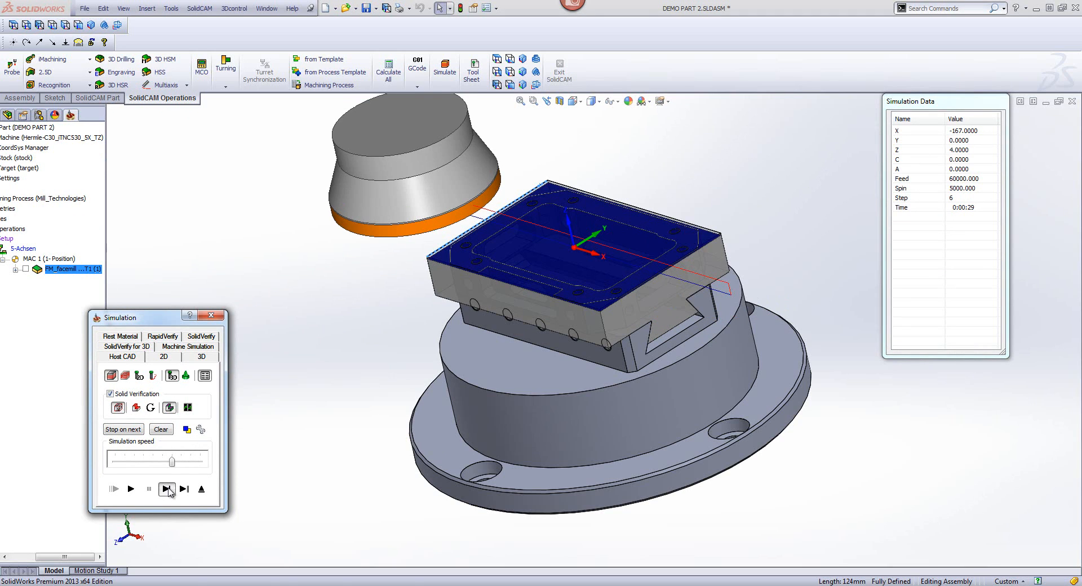
pyautogui.click(167, 489)
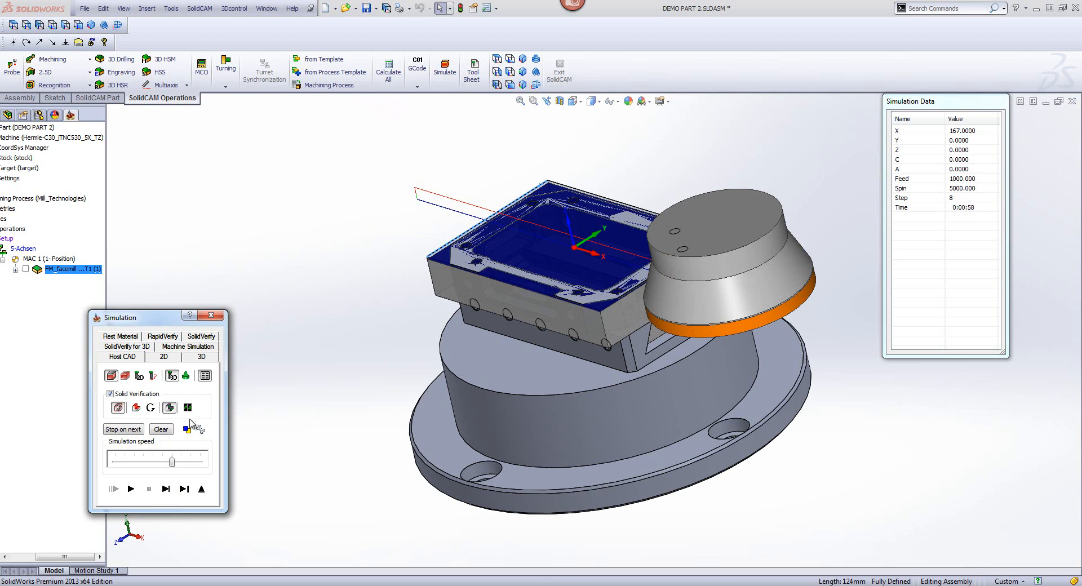
# Step: Run the face milling operation move by move in Machine Simulation to its end, and exit the simulation and the operation
pyautogui.click(192, 347)
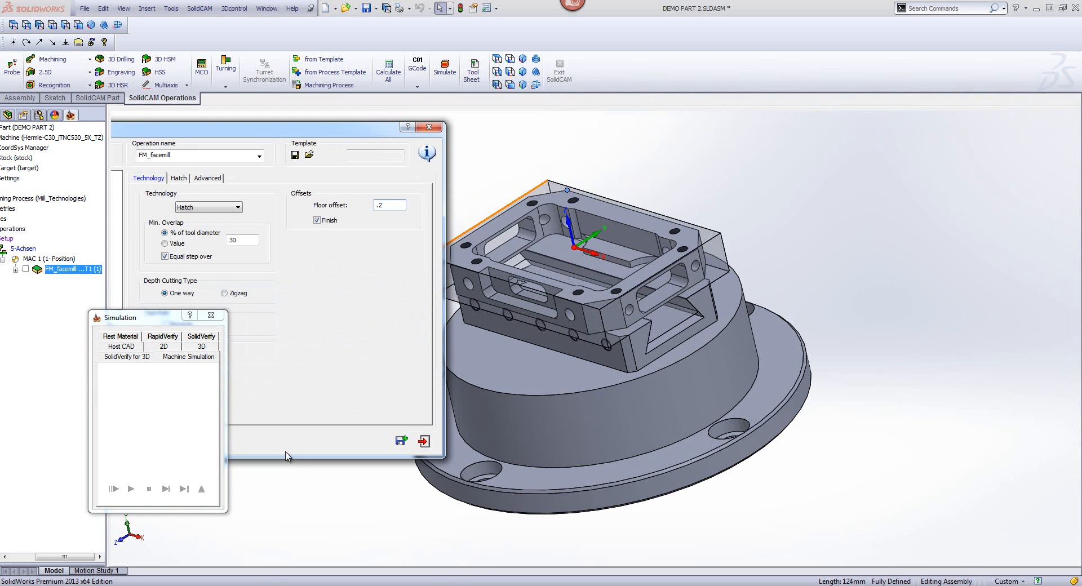
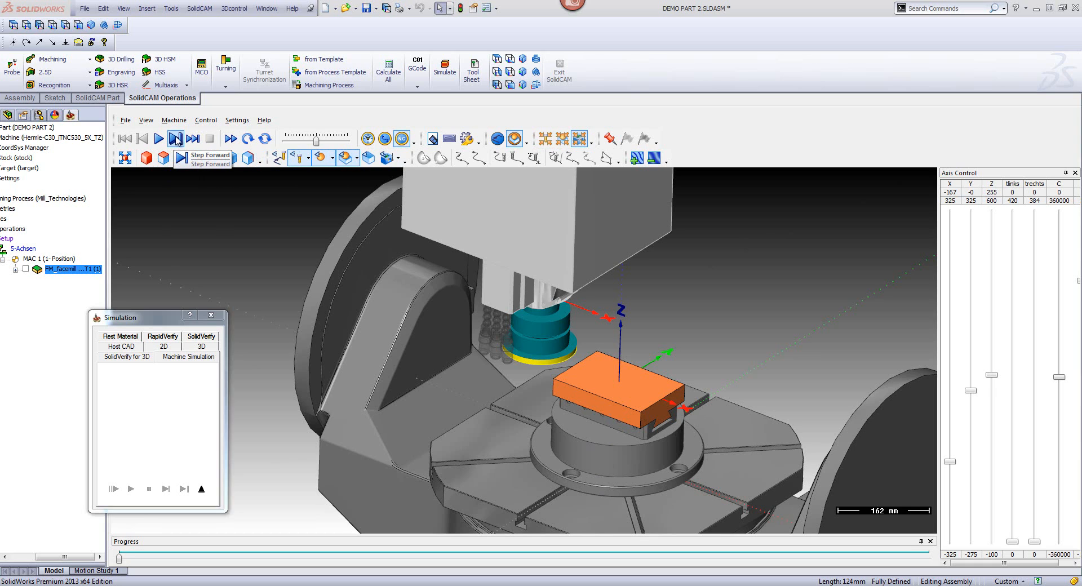
pyautogui.click(175, 139)
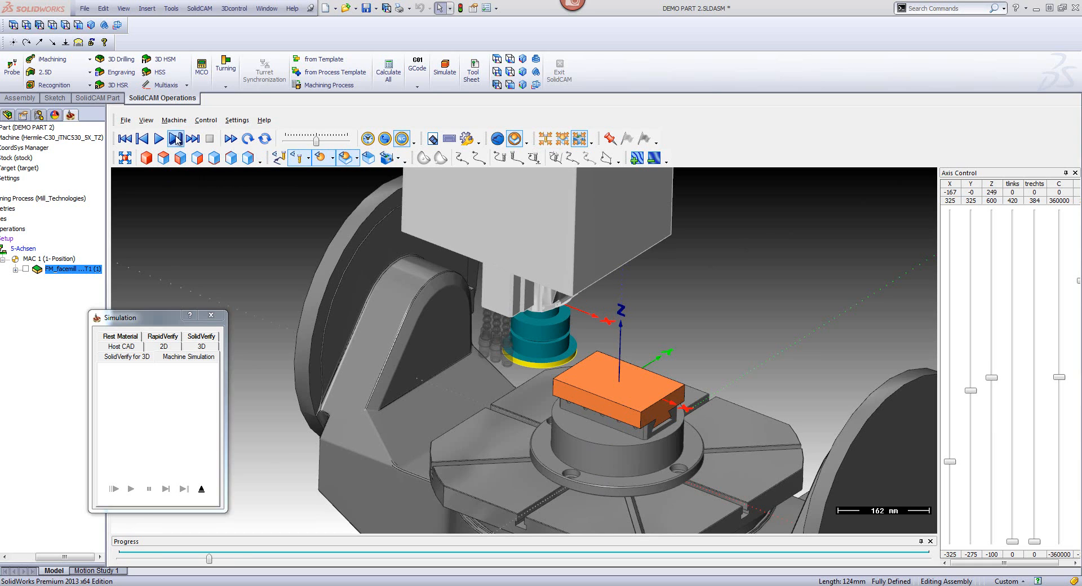
pyautogui.click(177, 140)
pyautogui.click(177, 141)
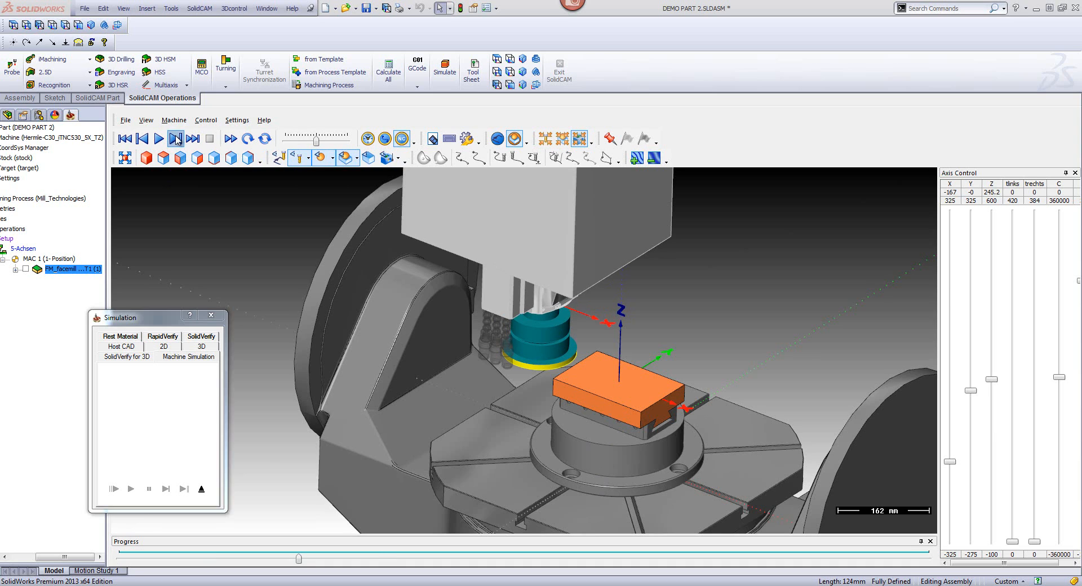
pyautogui.click(177, 140)
pyautogui.click(176, 139)
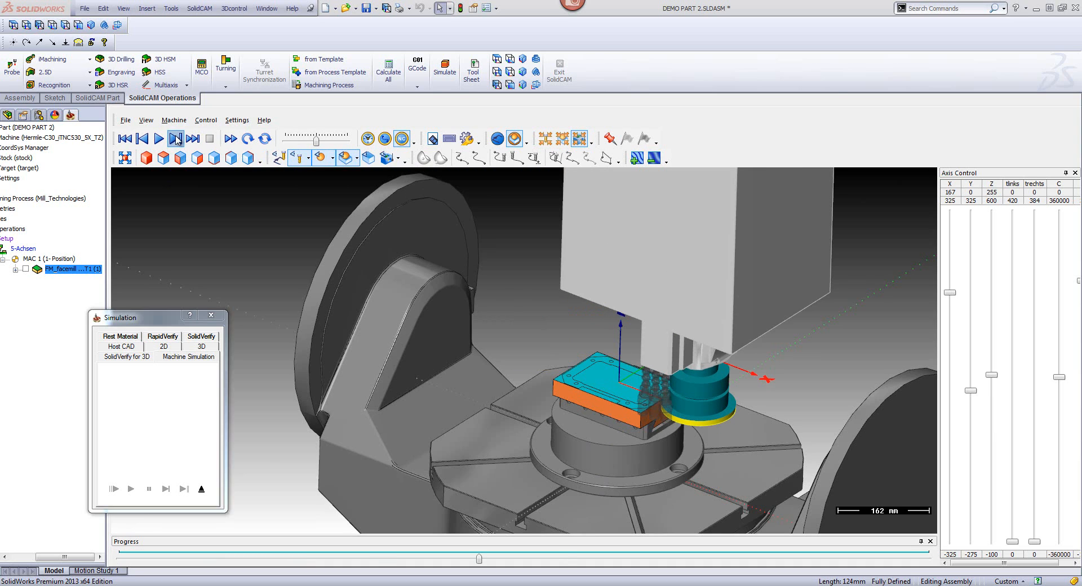
pyautogui.click(175, 140)
pyautogui.click(176, 139)
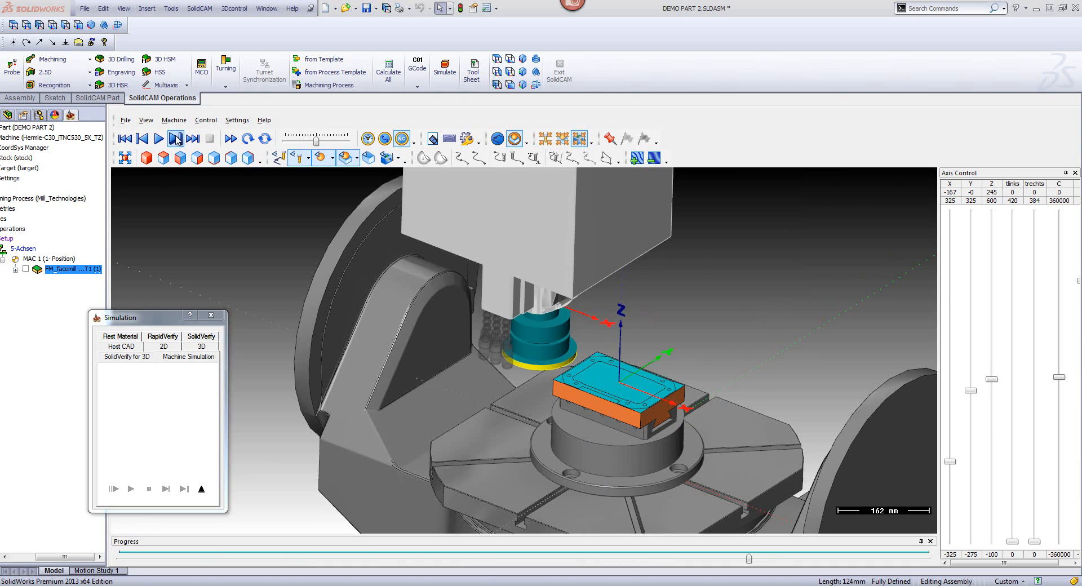
pyautogui.click(176, 139)
pyautogui.click(176, 140)
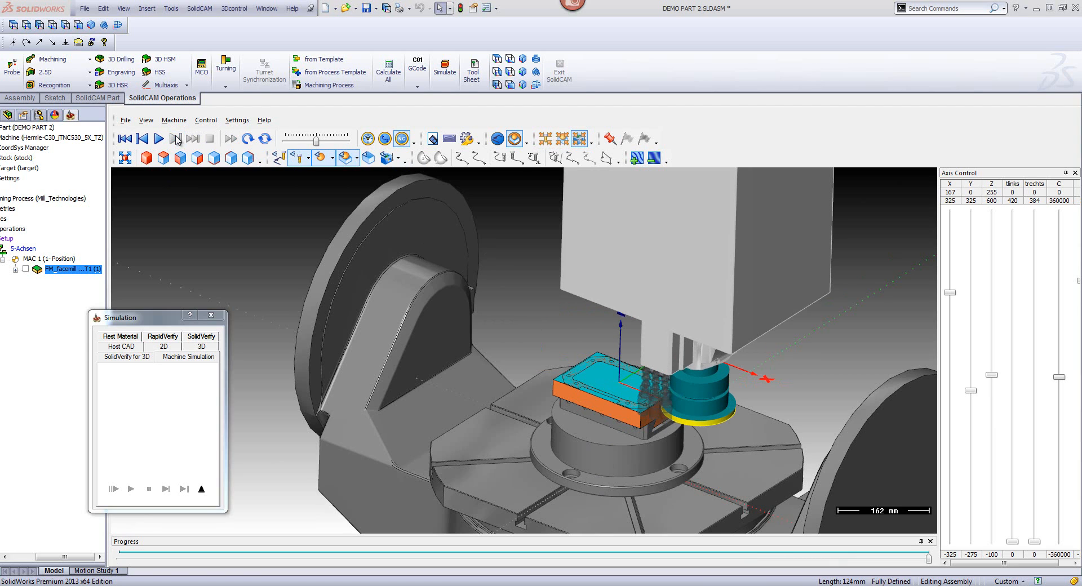
pyautogui.click(202, 489)
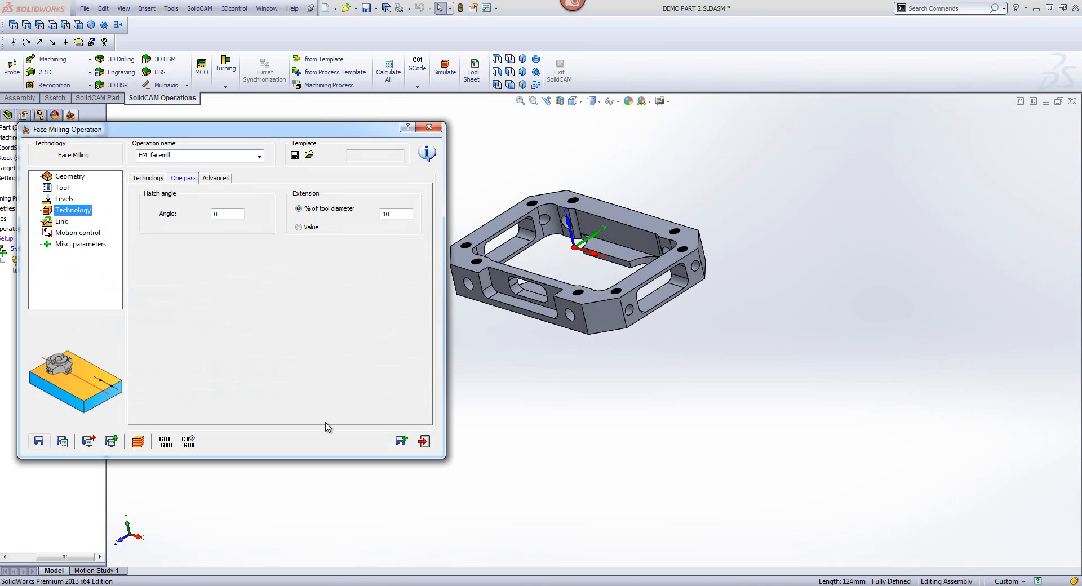
pyautogui.click(424, 441)
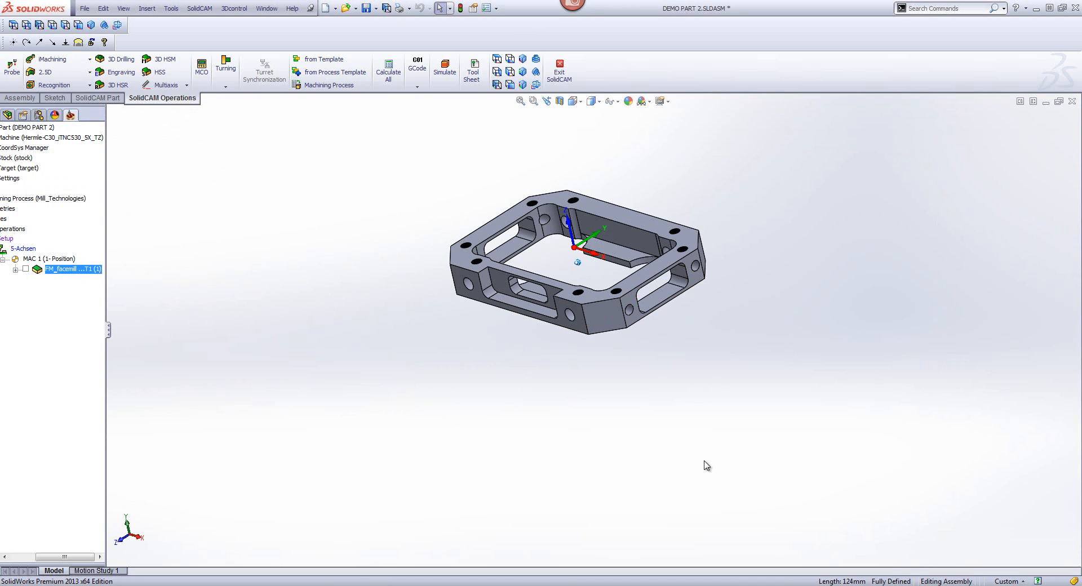
# Step: Create a 2D iMachining operation and start a new geometry using the Stock configuration
pyautogui.scroll(-1, 497, 384)
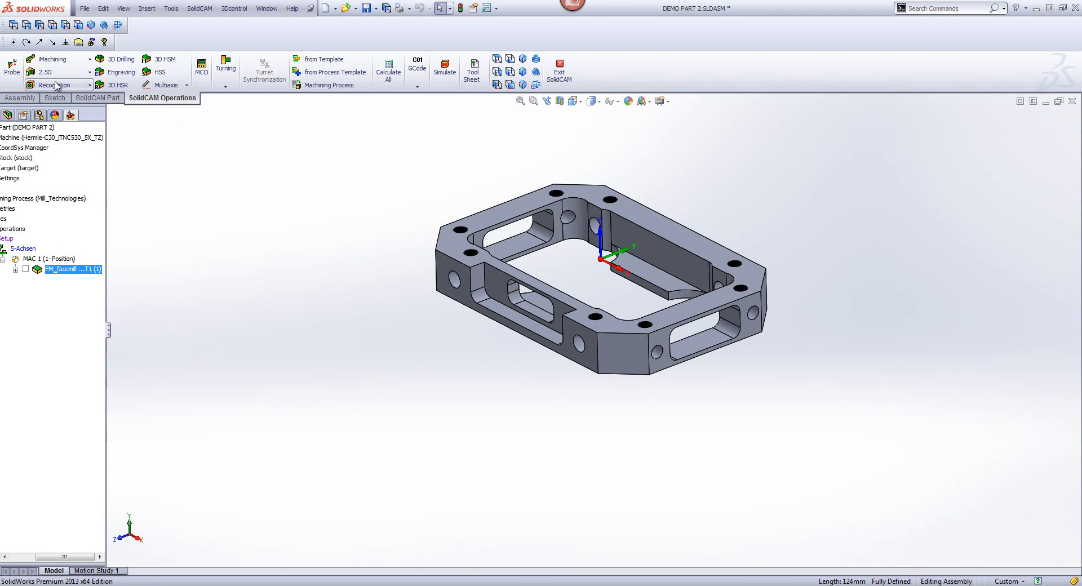
pyautogui.click(53, 59)
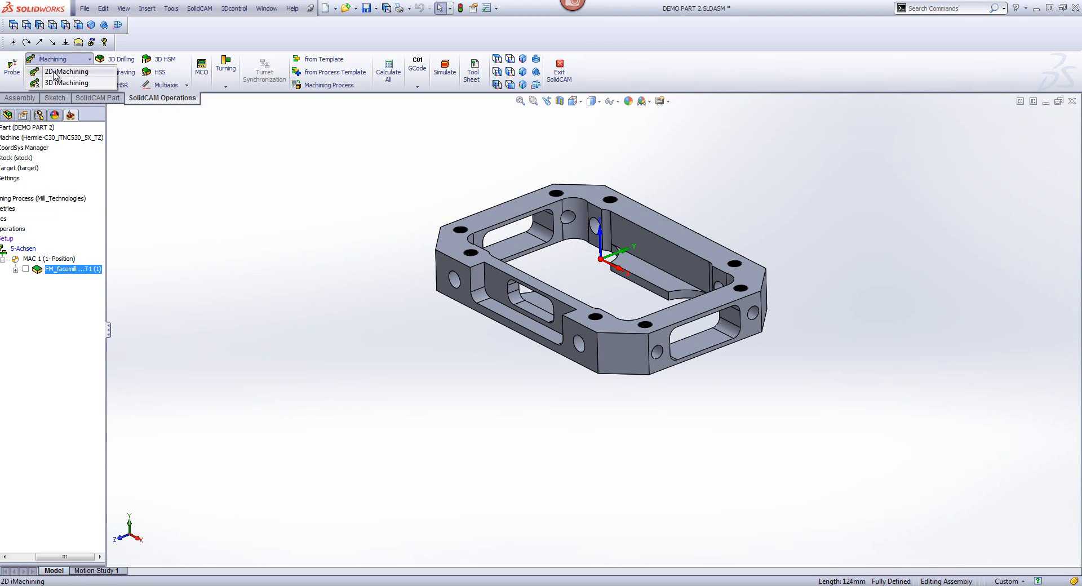
pyautogui.click(62, 71)
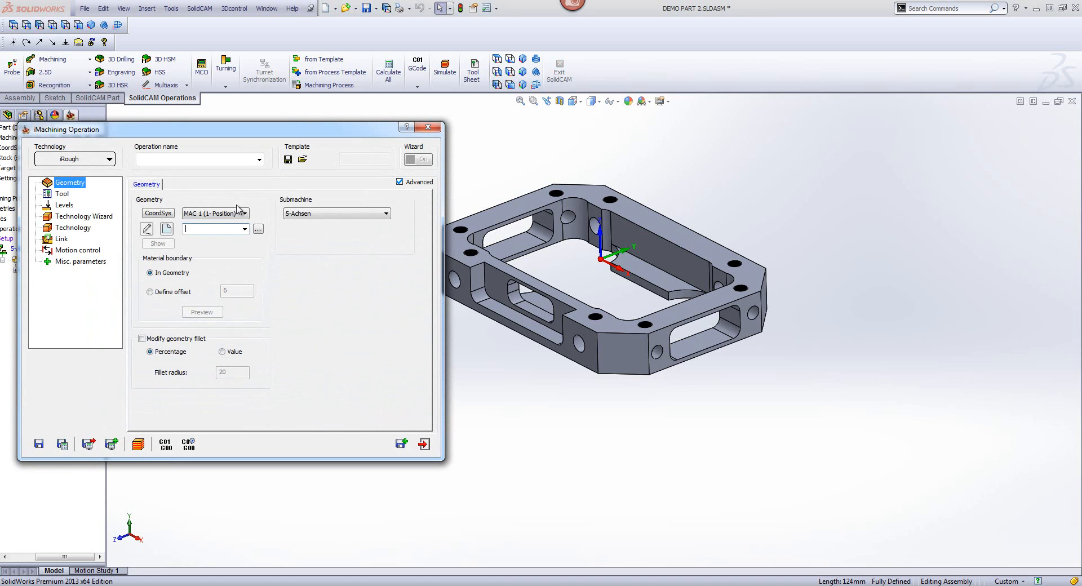
pyautogui.click(167, 229)
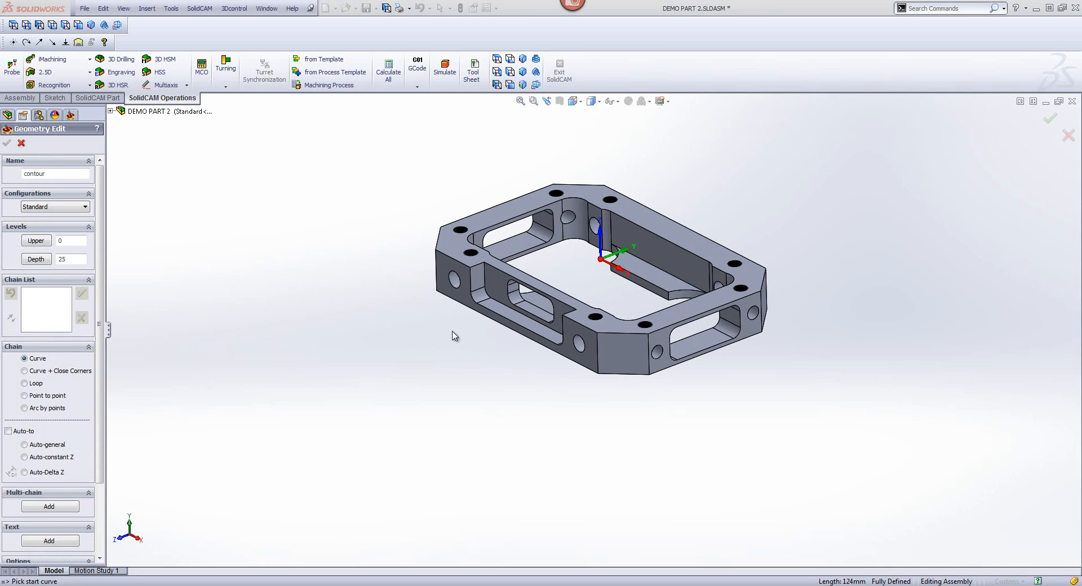
pyautogui.click(45, 206)
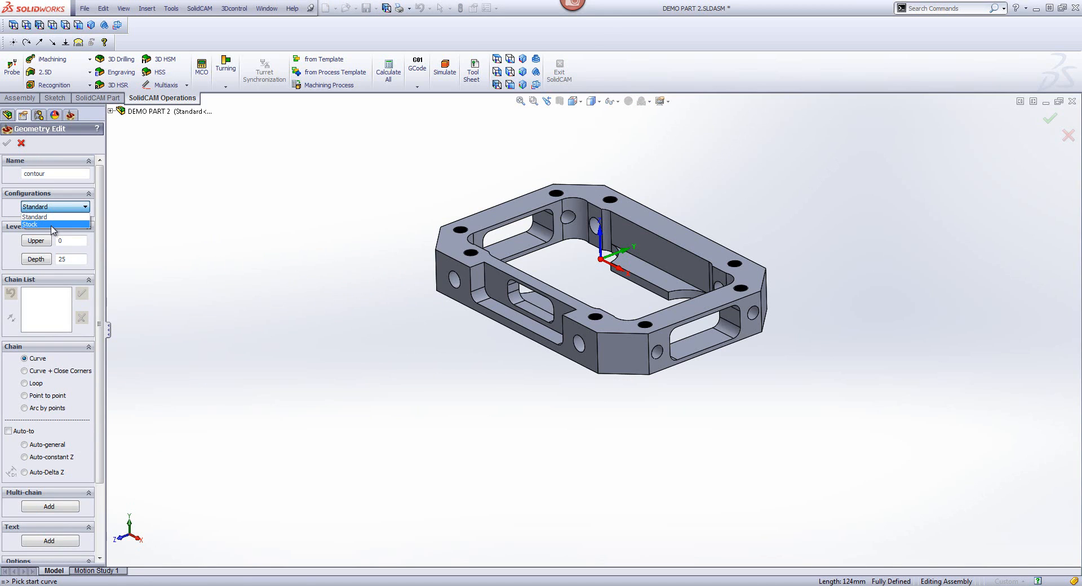
pyautogui.click(51, 225)
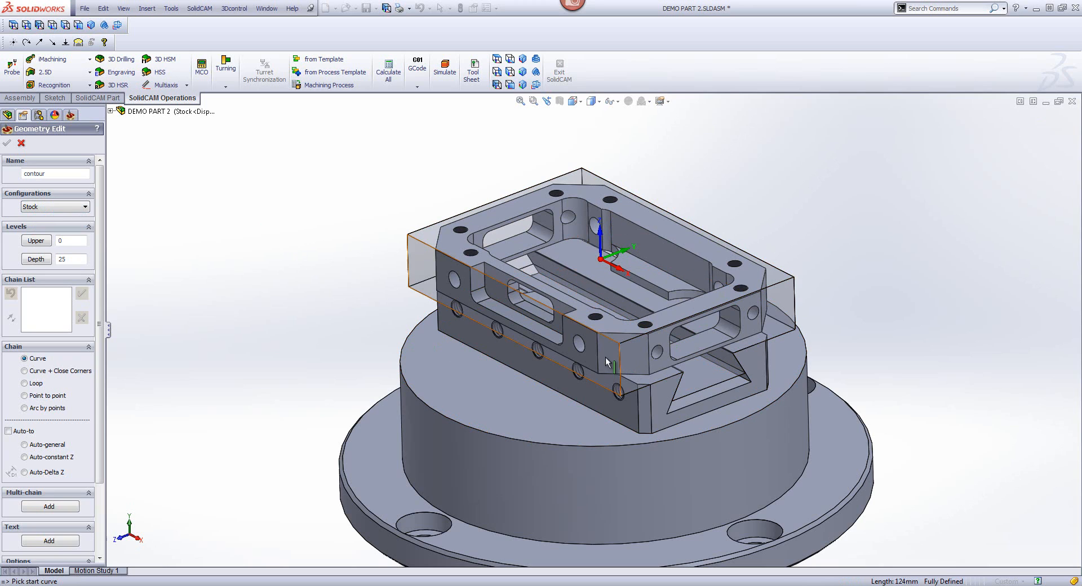
# Step: Add the stock's top outline and the finished part's lower outer contour as Auto-constant Z chains, and open the stock chain's options
pyautogui.click(613, 340)
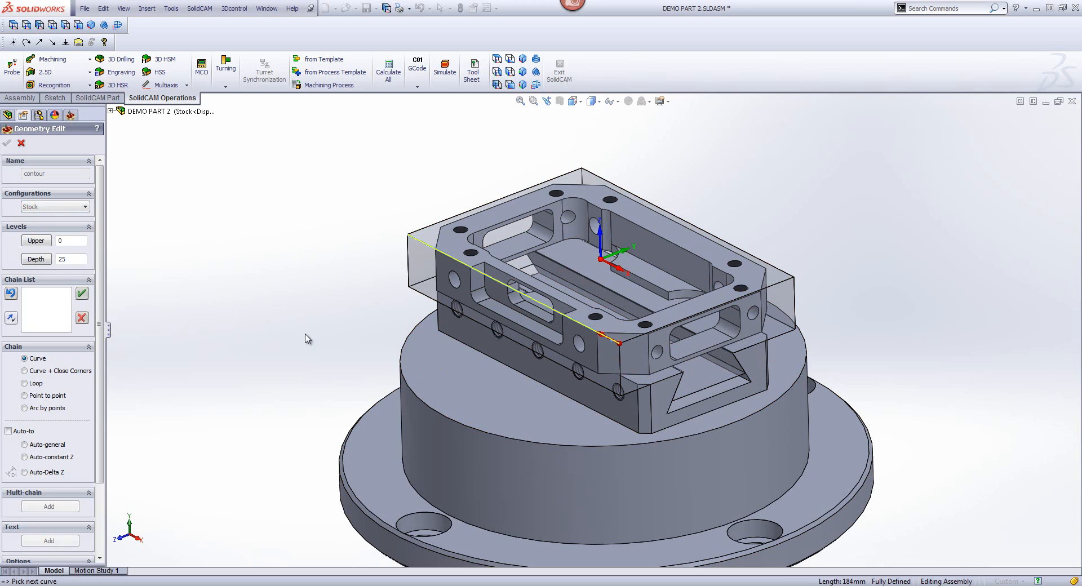
pyautogui.click(25, 457)
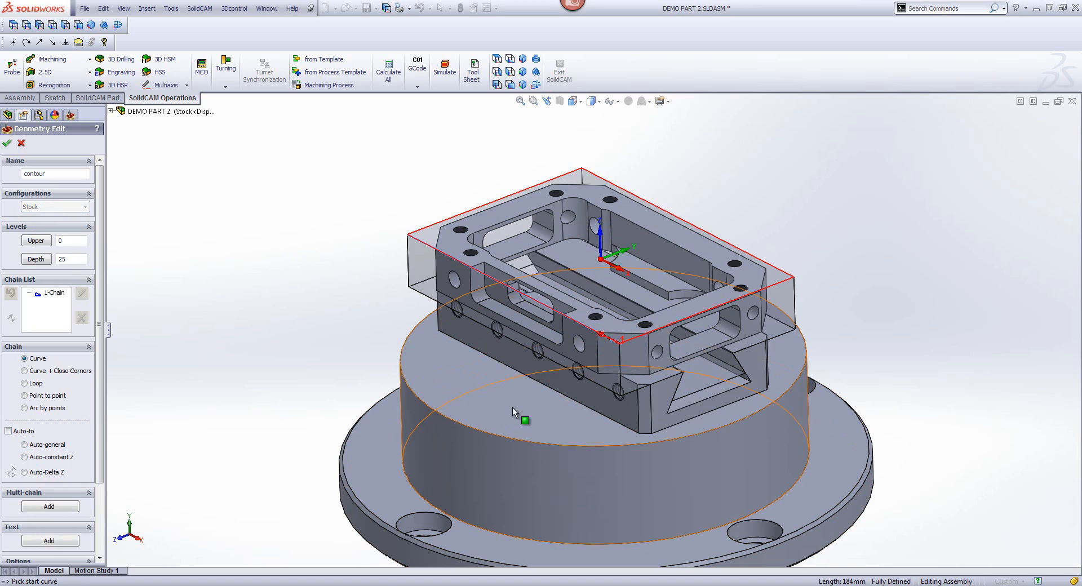
pyautogui.click(591, 371)
pyautogui.click(25, 458)
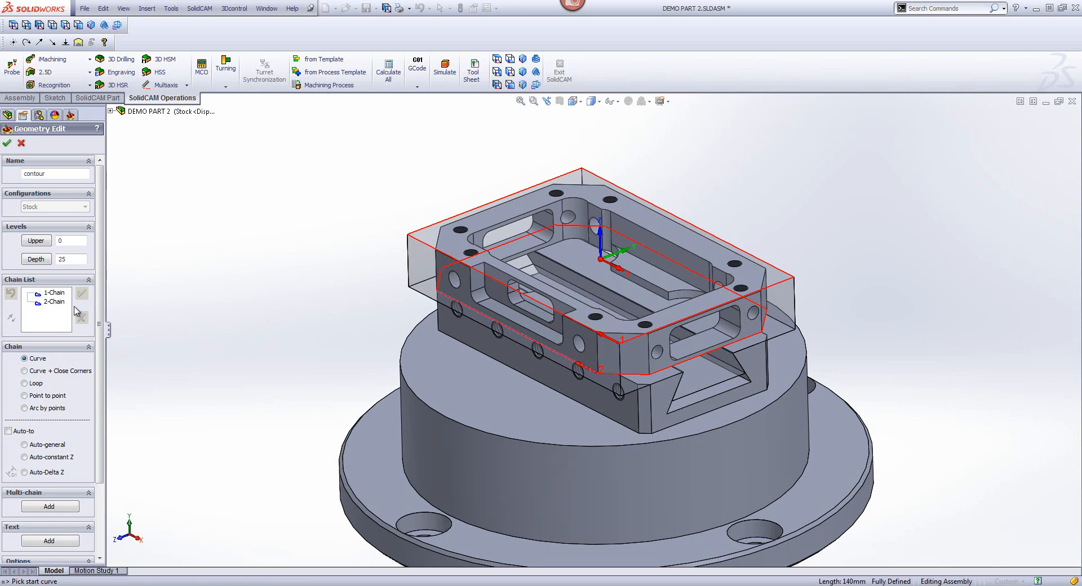
pyautogui.rightClick(55, 292)
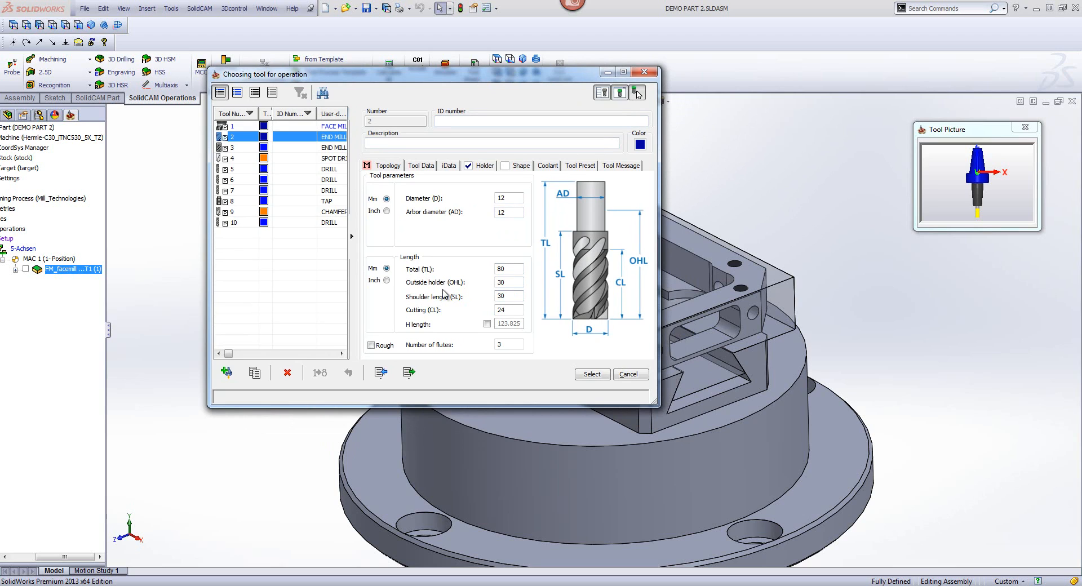
# Step: Check the 12 mm end mill's holder clearance, cutting length and flutes against the part height, and select tool 2 for the operation
pyautogui.click(514, 286)
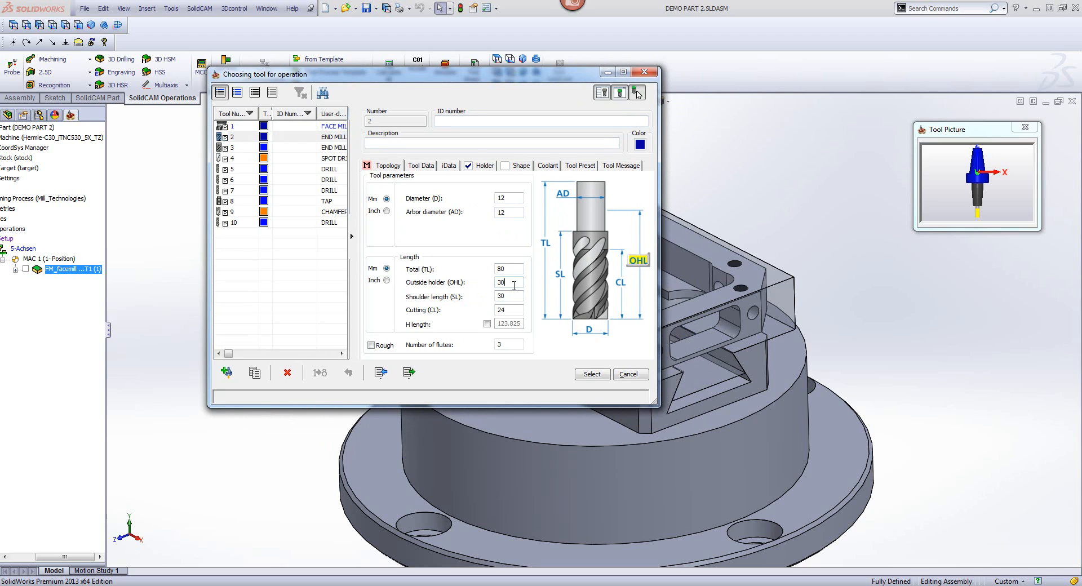
pyautogui.click(761, 310)
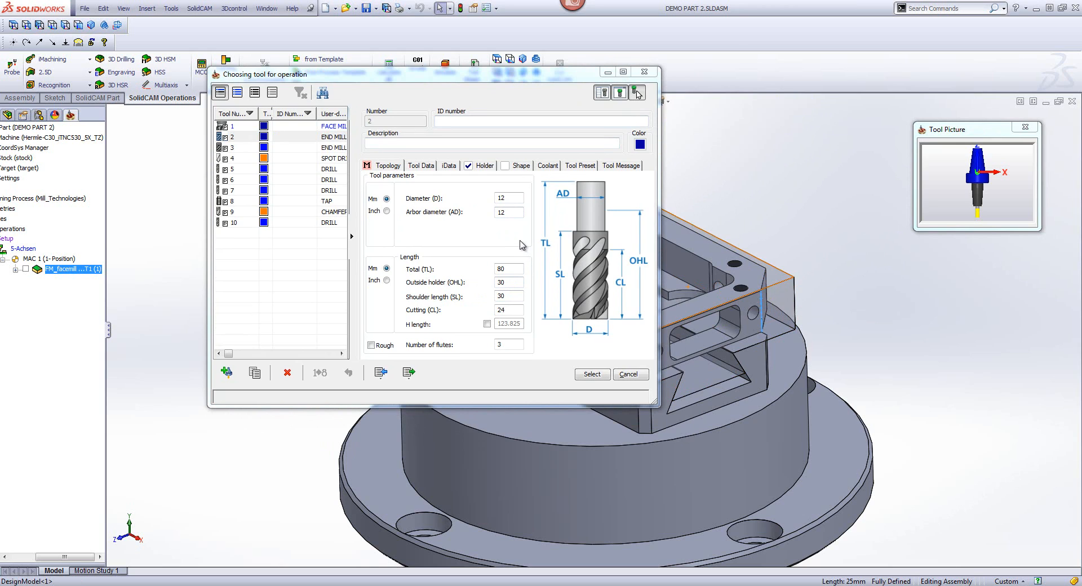
pyautogui.click(509, 310)
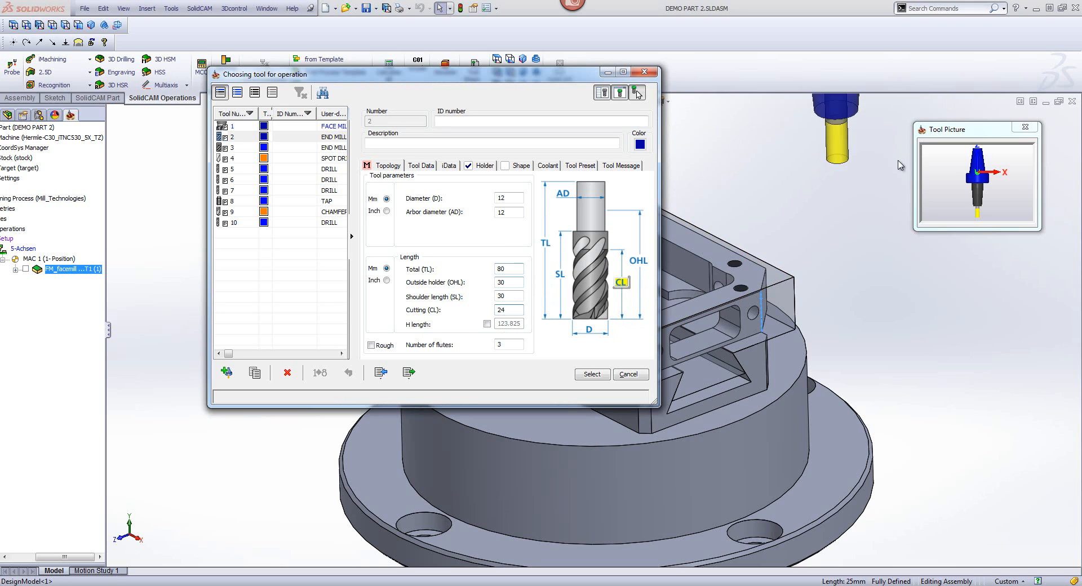
pyautogui.click(505, 345)
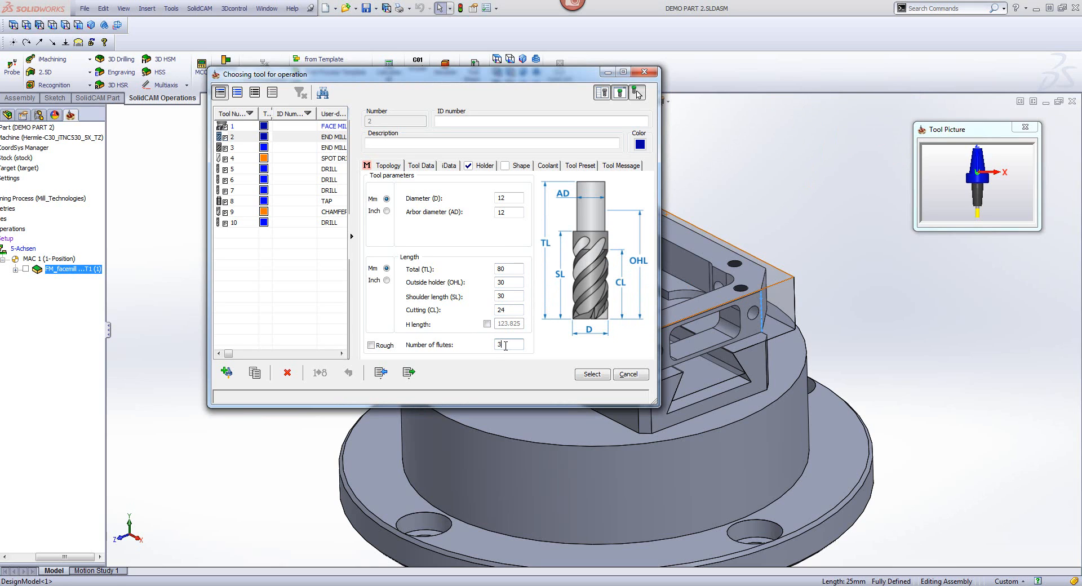
pyautogui.click(584, 376)
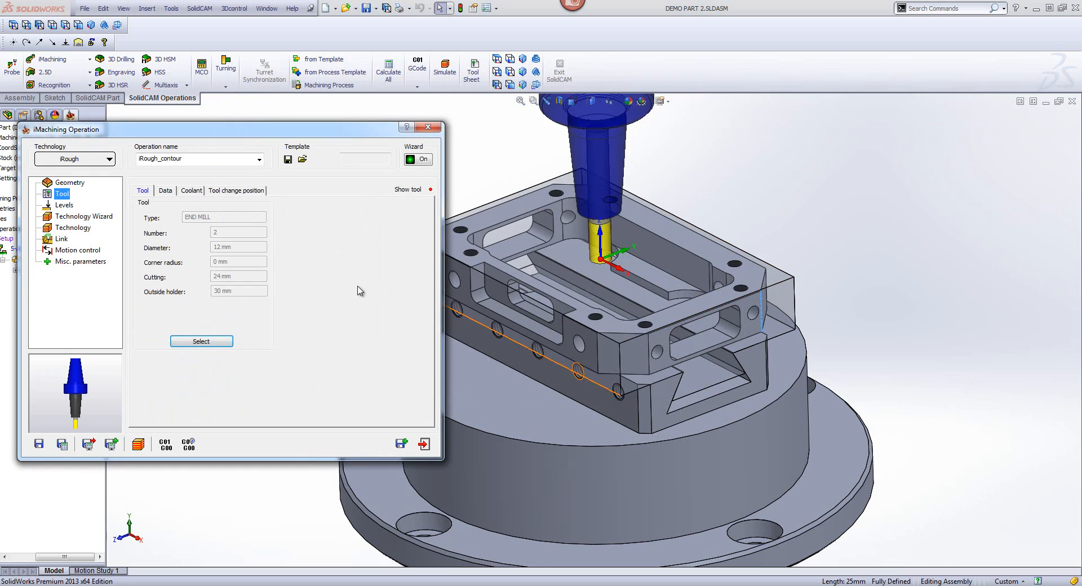
# Step: Define the upper level from the finished part's top corner and the pocket depth from its bottom corner, with a depth delta of -0.5
pyautogui.click(58, 206)
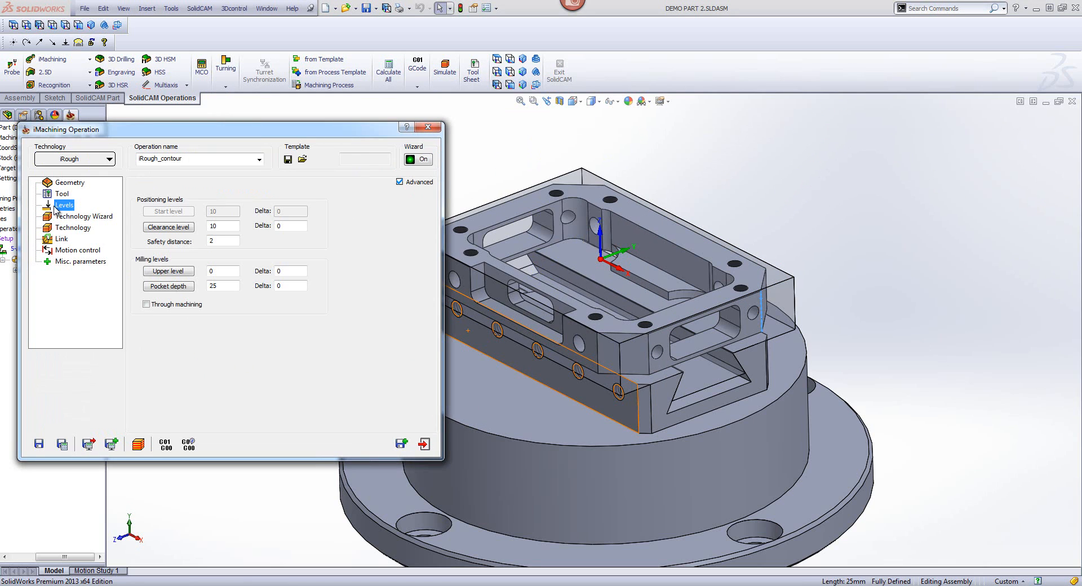
pyautogui.click(169, 271)
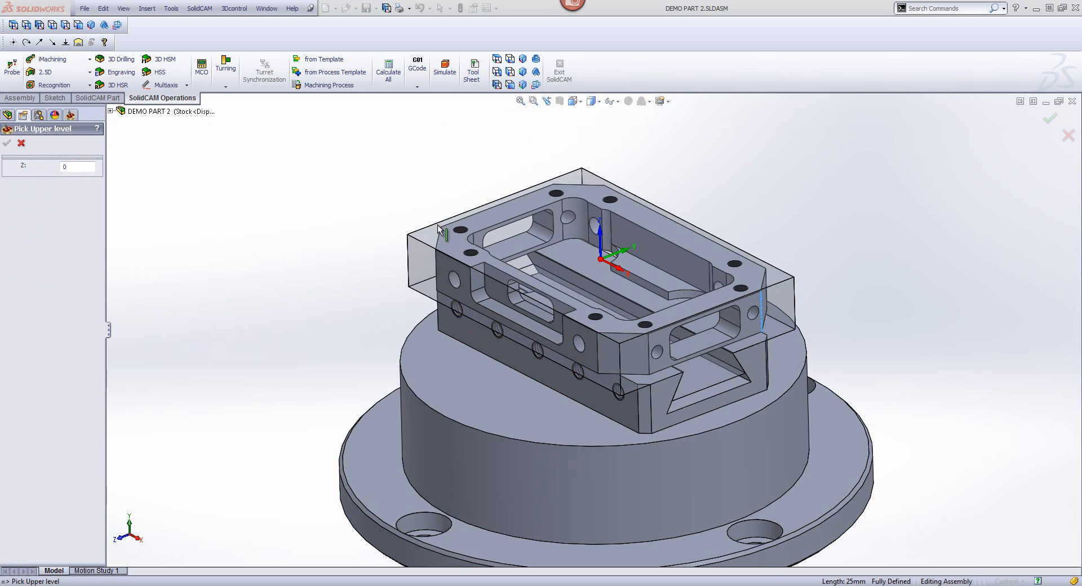
pyautogui.click(440, 227)
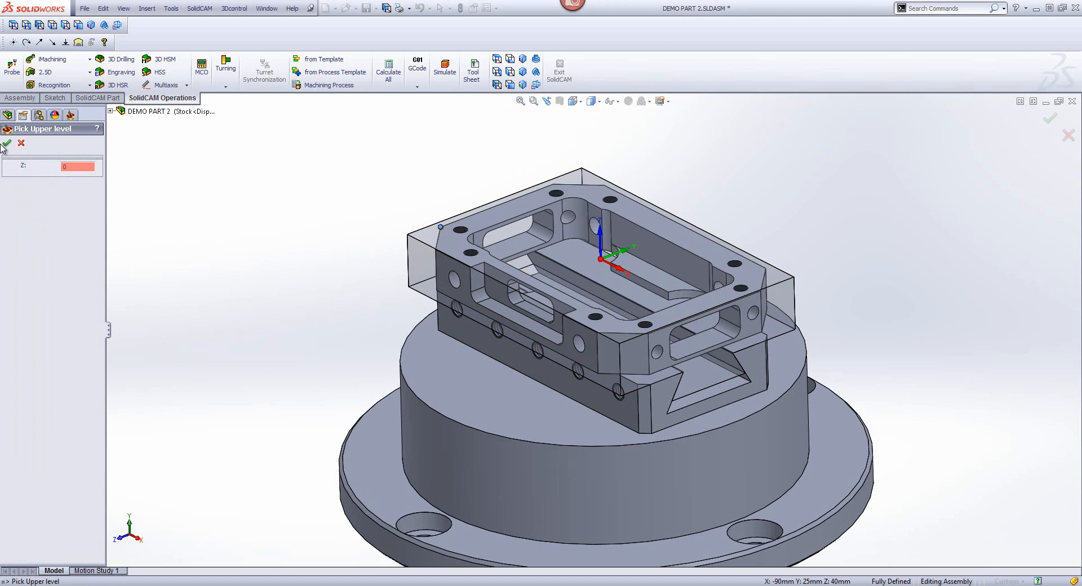
pyautogui.click(7, 144)
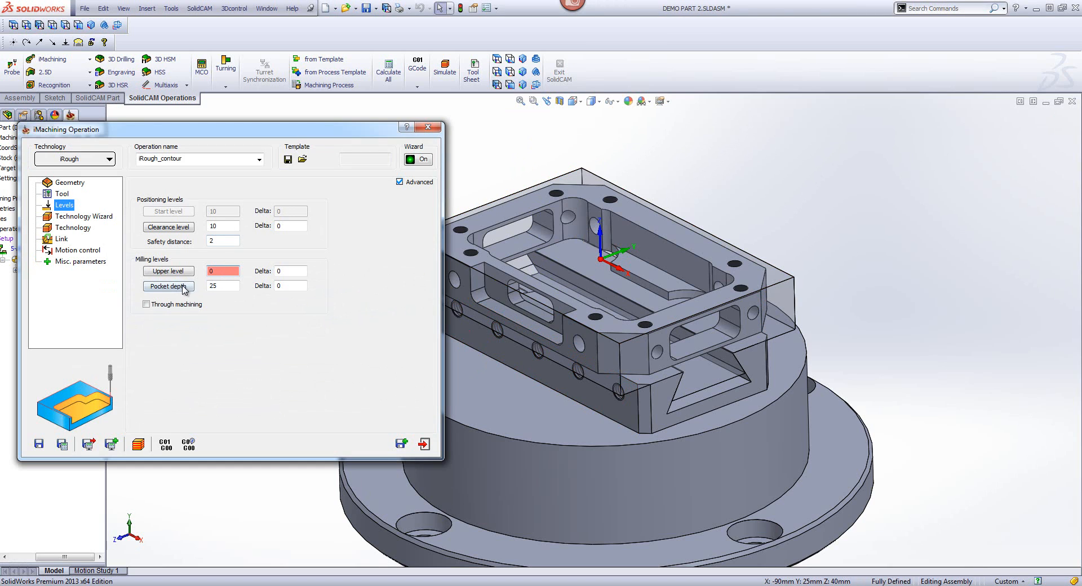
pyautogui.click(182, 287)
pyautogui.doubleClick(283, 286)
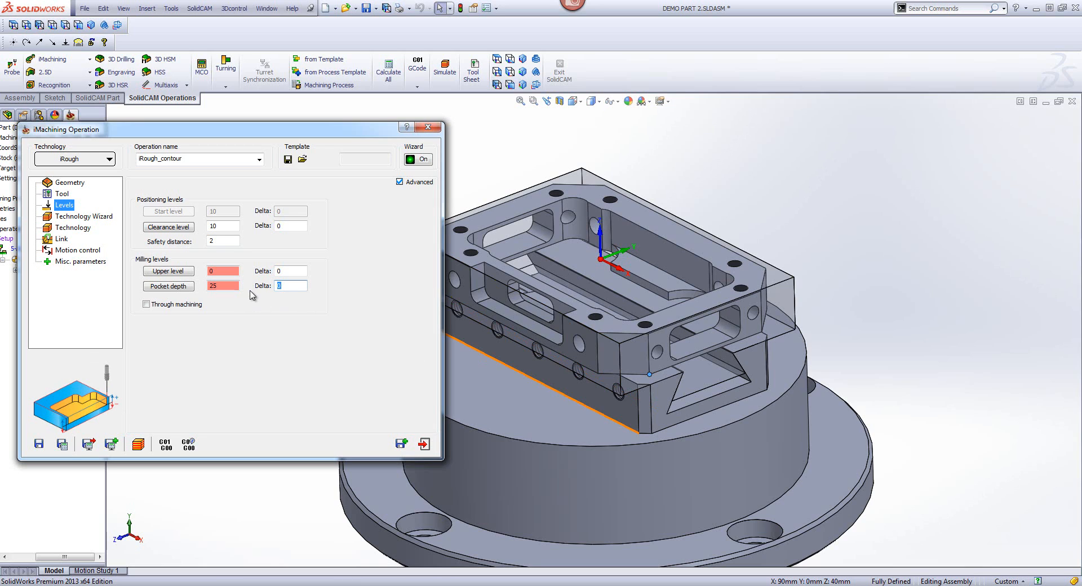
pyautogui.write('-.5')
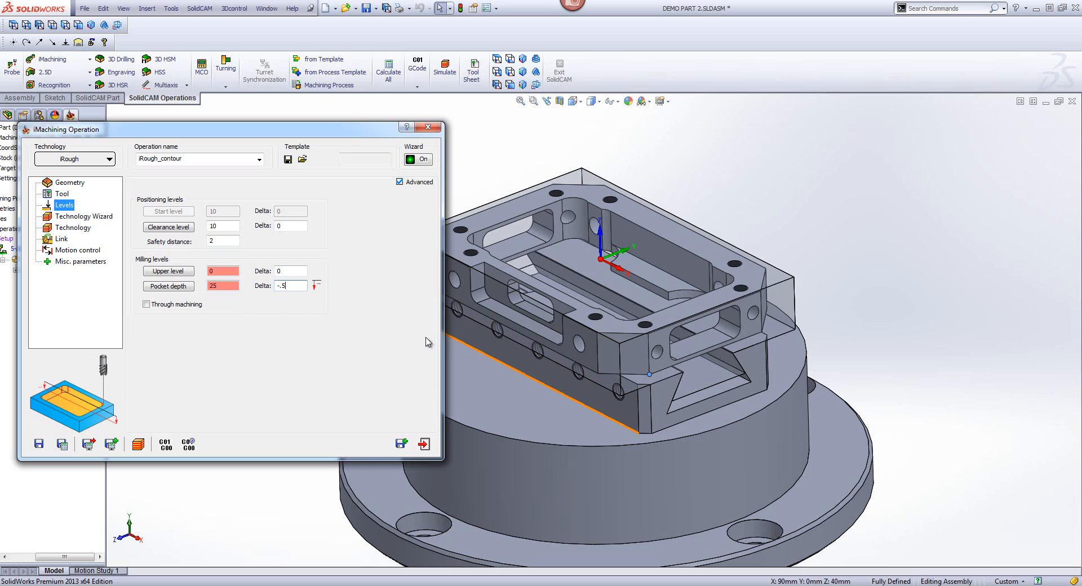
# Step: Review the iMachining wizard's cutting conditions and the wall and floor offsets, then save and calculate the iRough contour operation
pyautogui.click(86, 217)
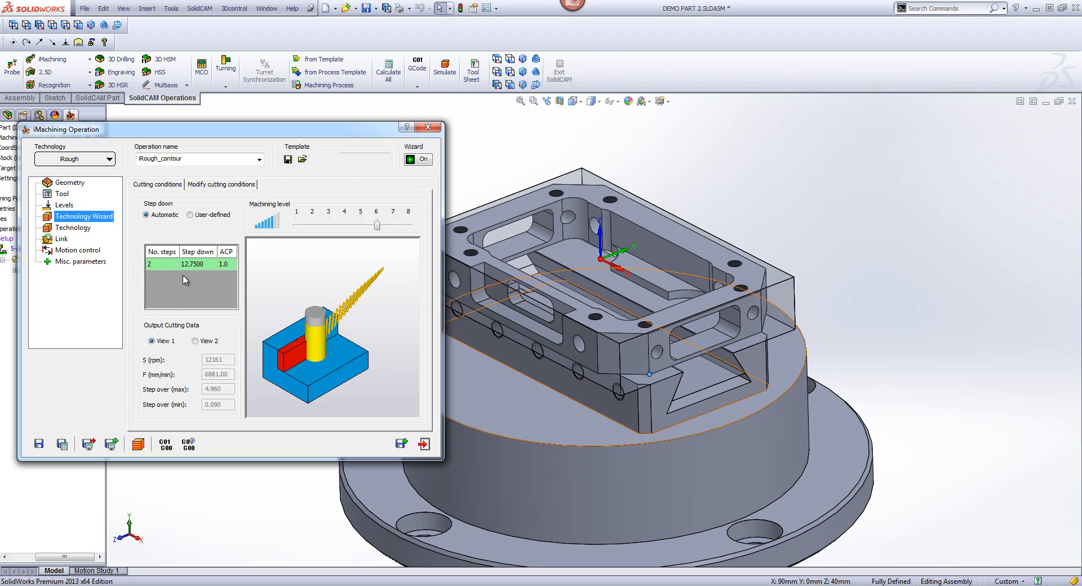
pyautogui.click(58, 230)
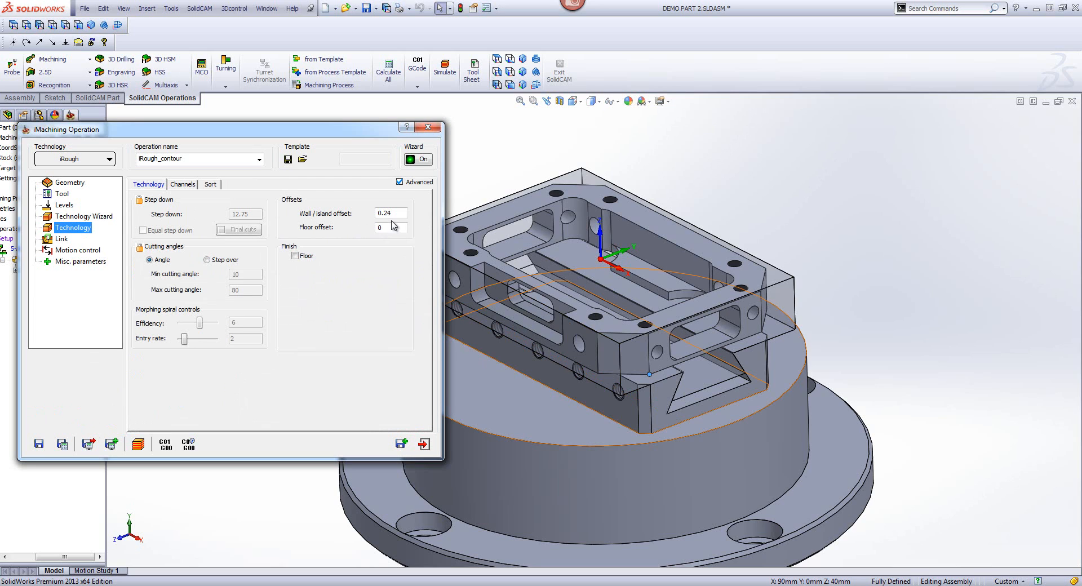
pyautogui.click(63, 445)
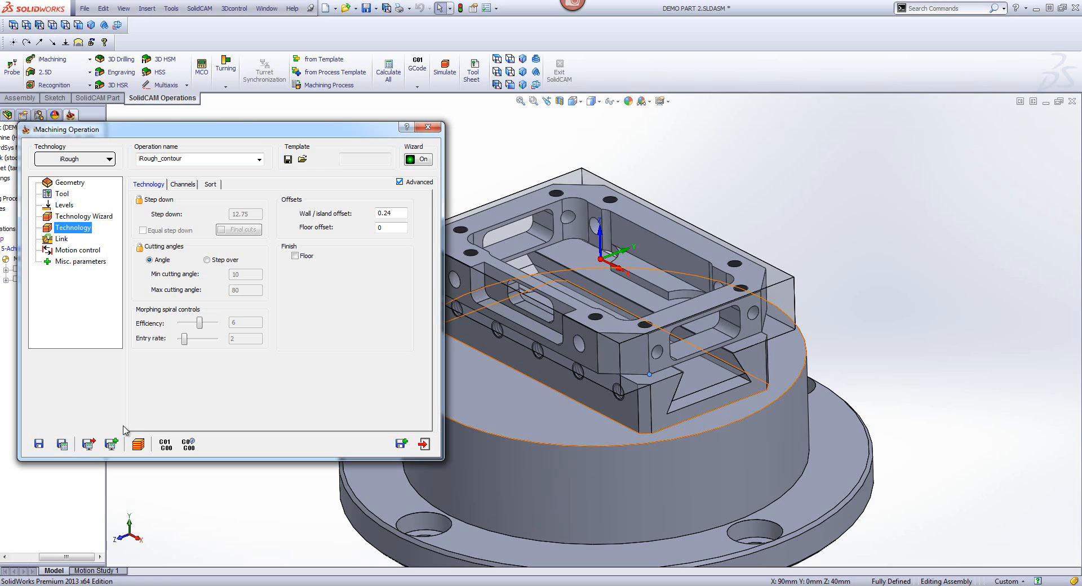
# Step: Run the machine simulation of the iRough contour operation and increase the playback speed
pyautogui.click(139, 446)
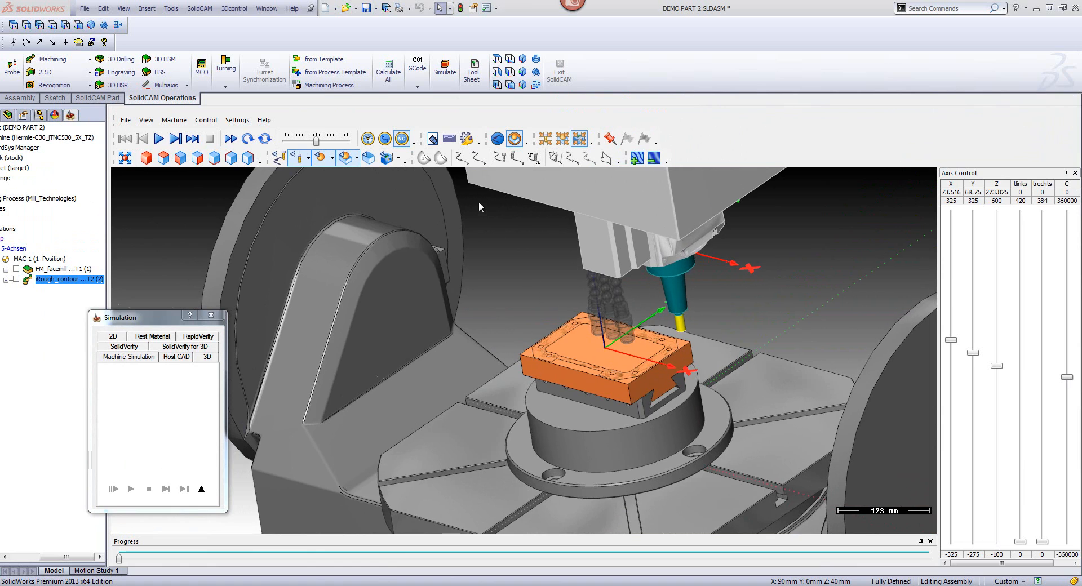
pyautogui.click(161, 138)
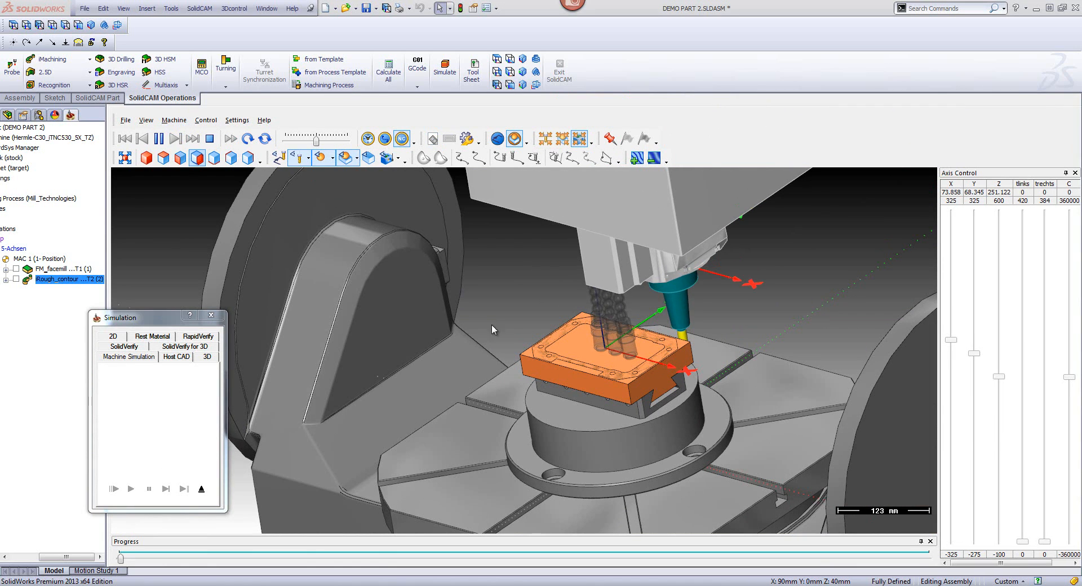
pyautogui.moveTo(317, 140); pyautogui.dragTo(332, 144)
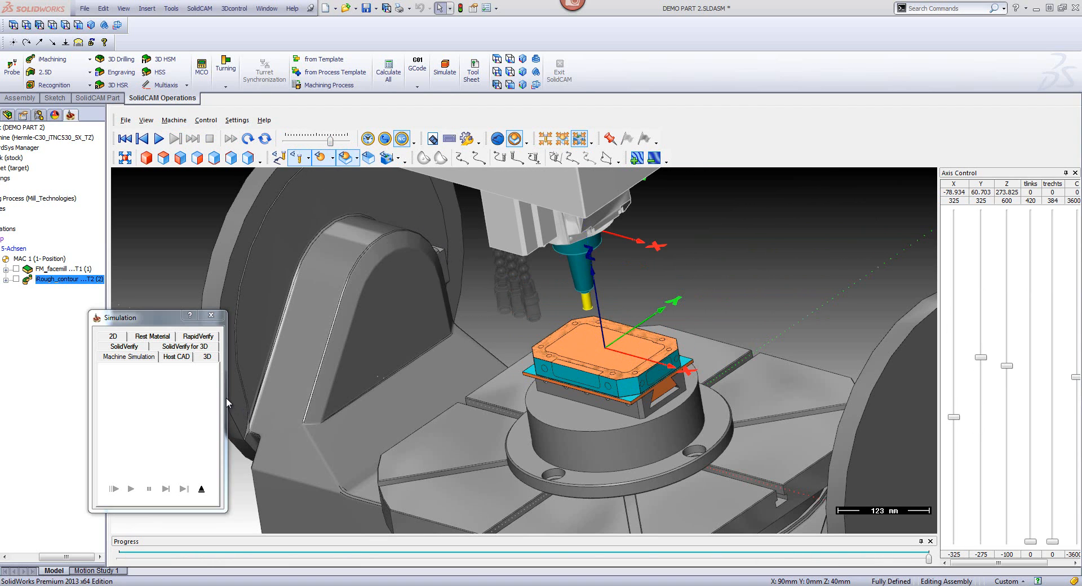
# Step: Simulate the contour roughing in Host CAD mode with solid verification, replay it with the tool holder displayed, and exit the simulation
pyautogui.click(179, 359)
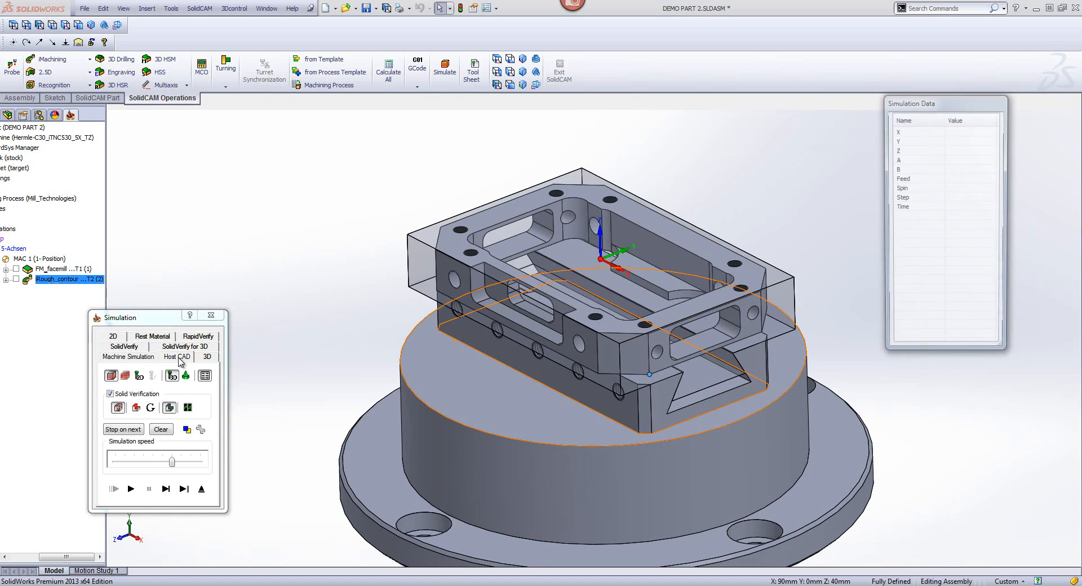
pyautogui.click(130, 489)
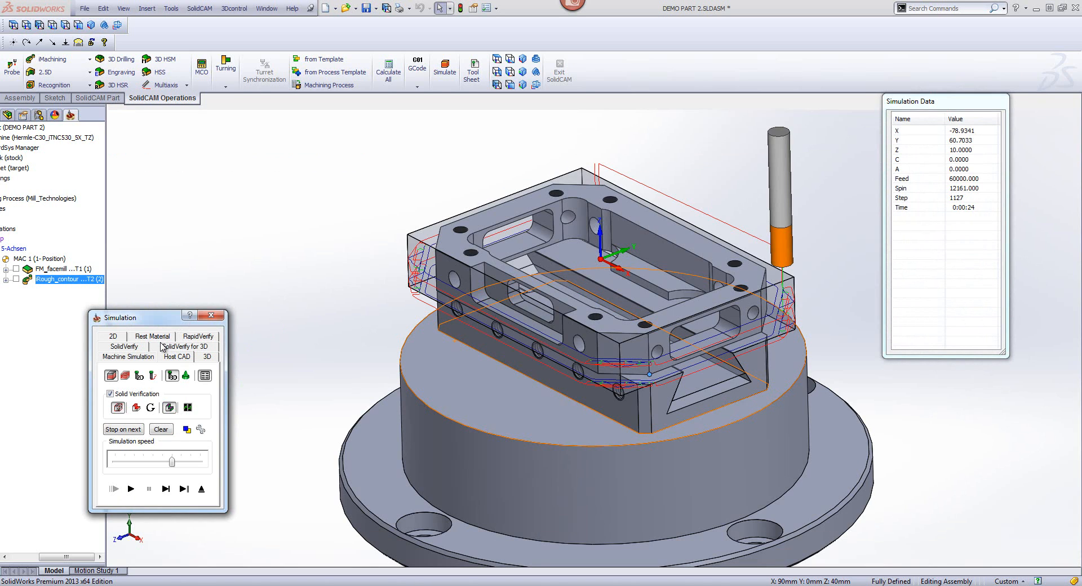
pyautogui.click(110, 394)
pyautogui.click(110, 394)
pyautogui.click(130, 489)
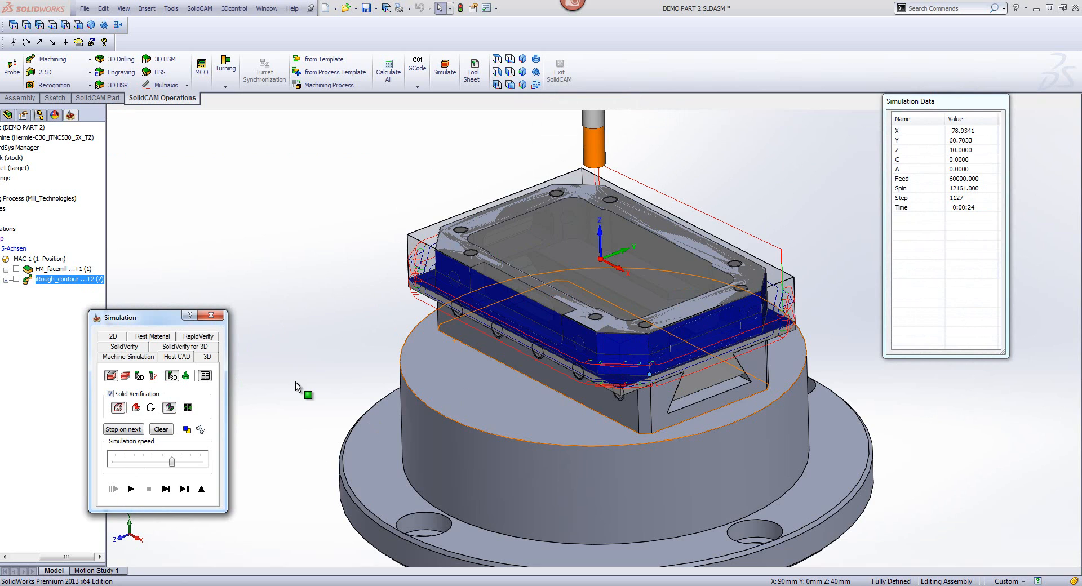
pyautogui.click(185, 377)
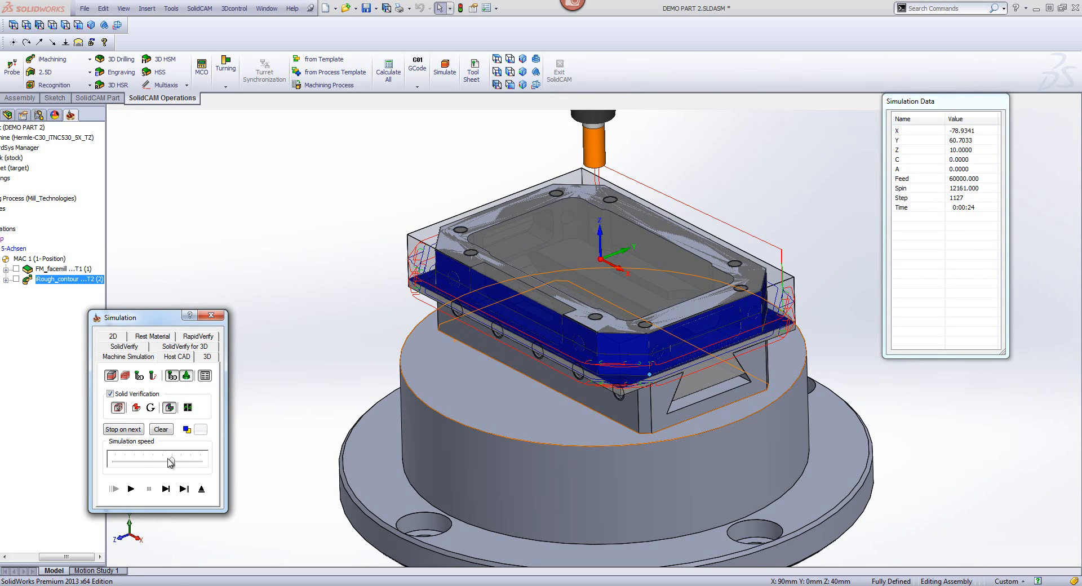
pyautogui.click(130, 490)
pyautogui.click(202, 489)
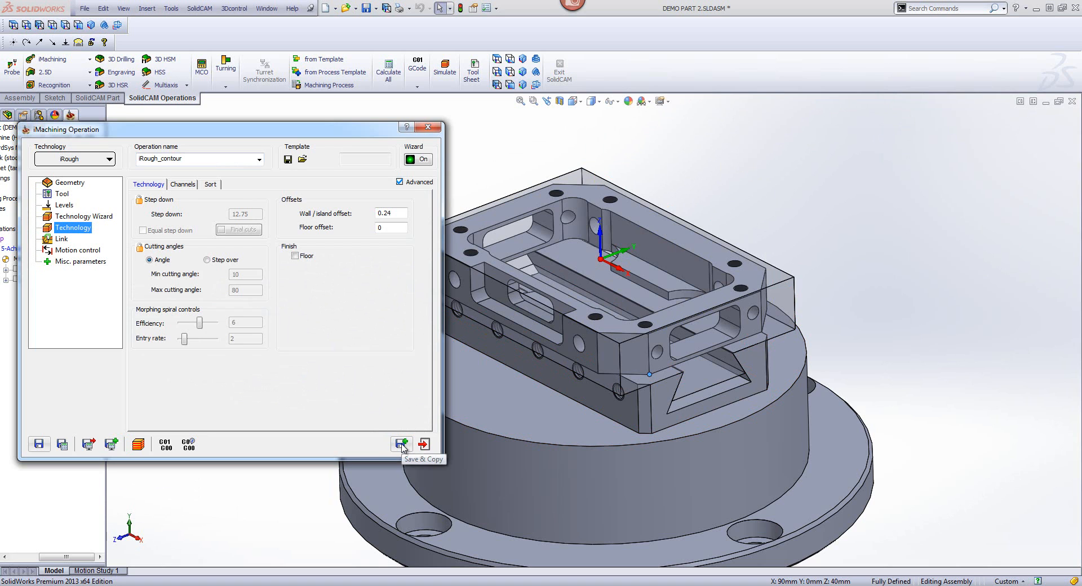
# Step: Save and copy the iRough contour operation, and change the copy's technology to iFinish
pyautogui.click(402, 445)
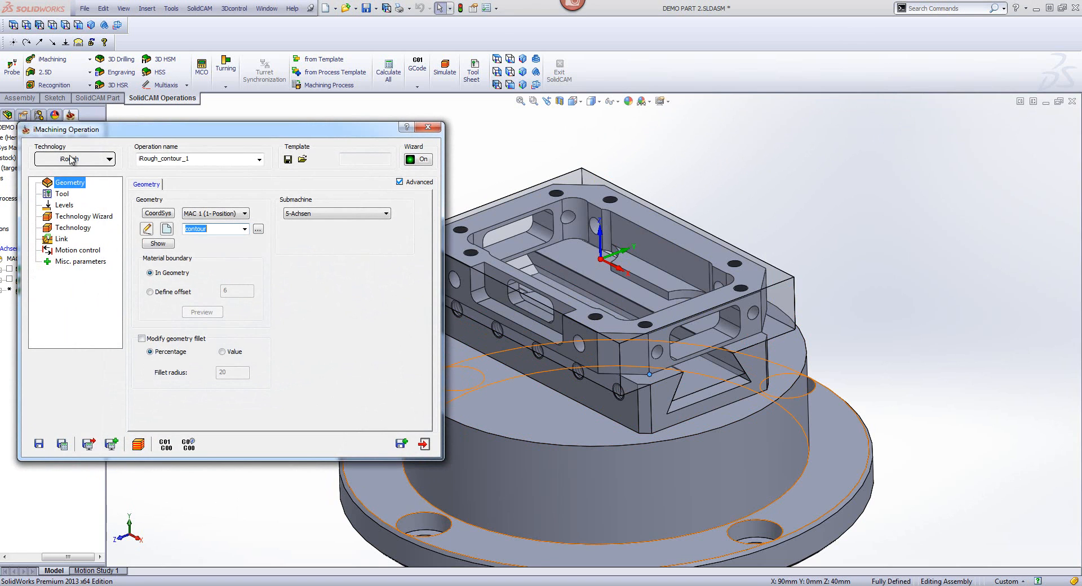
pyautogui.click(71, 160)
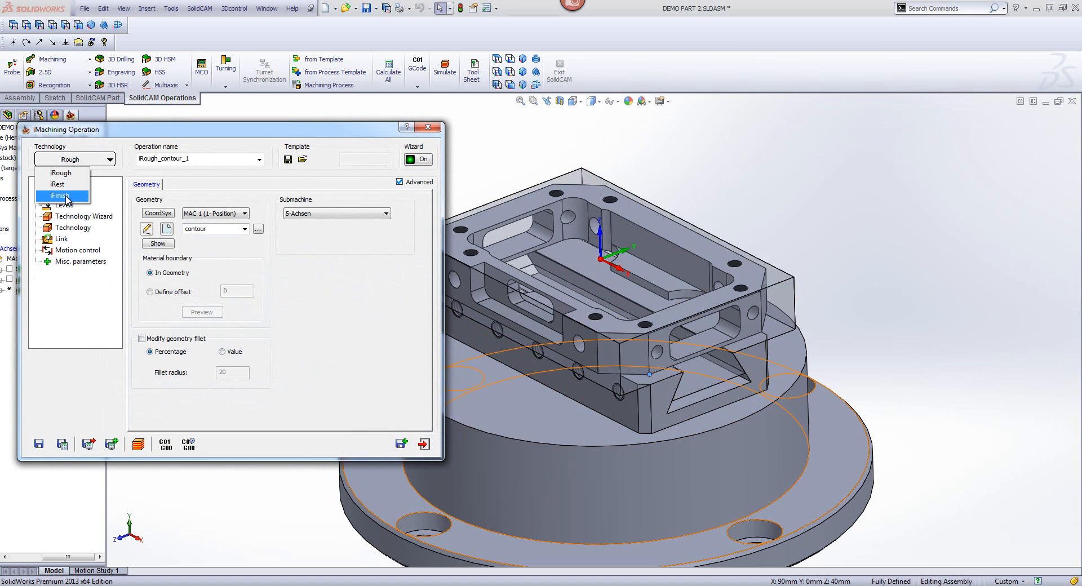
pyautogui.click(66, 195)
# Step: Duplicate the 12 mm end mill, tool 2, in the tool table and select the copy for the iFinish operation
pyautogui.click(62, 194)
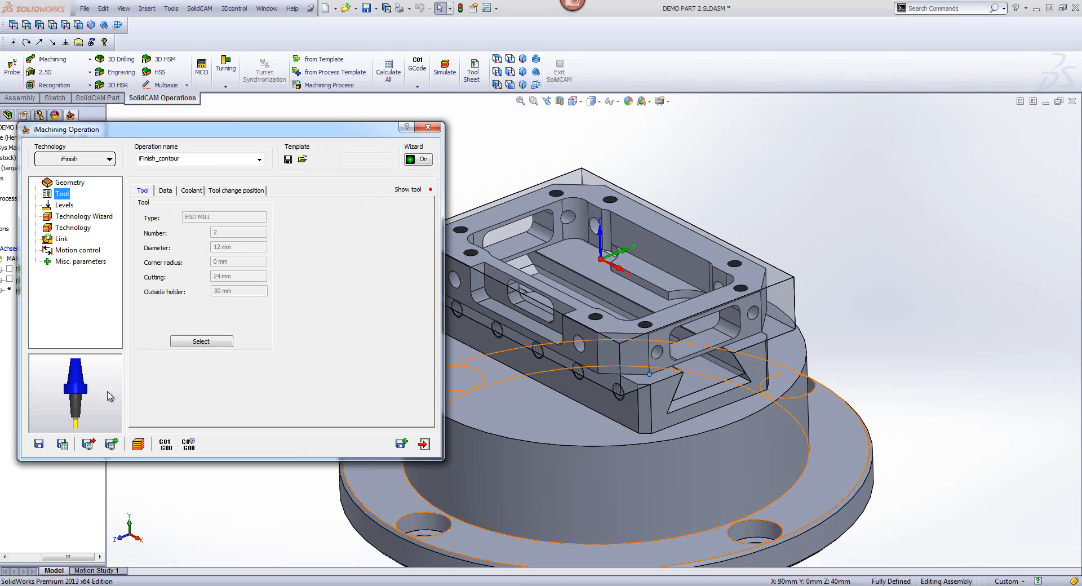
pyautogui.click(201, 341)
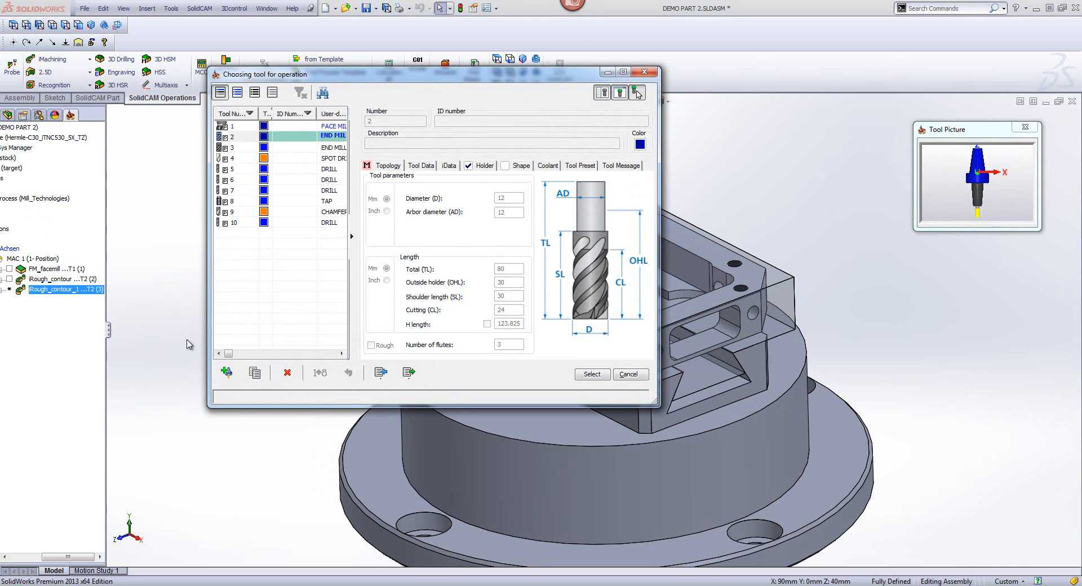
pyautogui.click(328, 148)
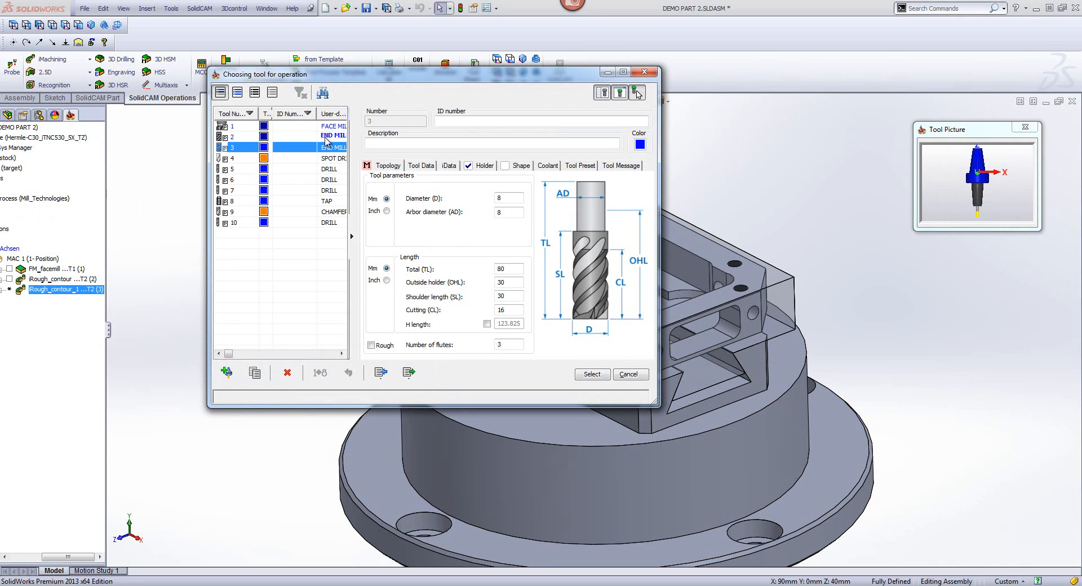
pyautogui.click(325, 136)
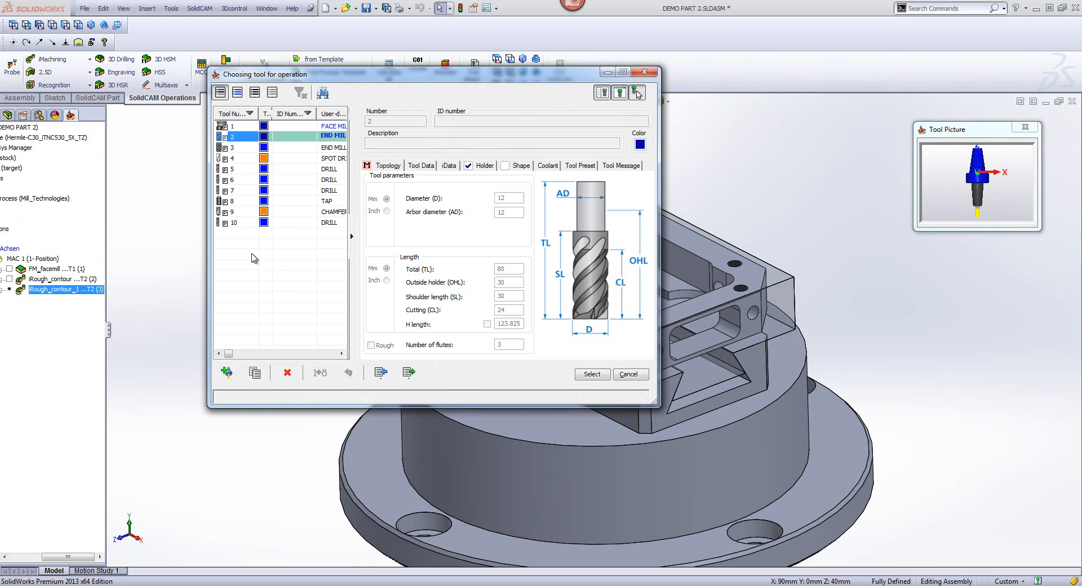
pyautogui.click(254, 373)
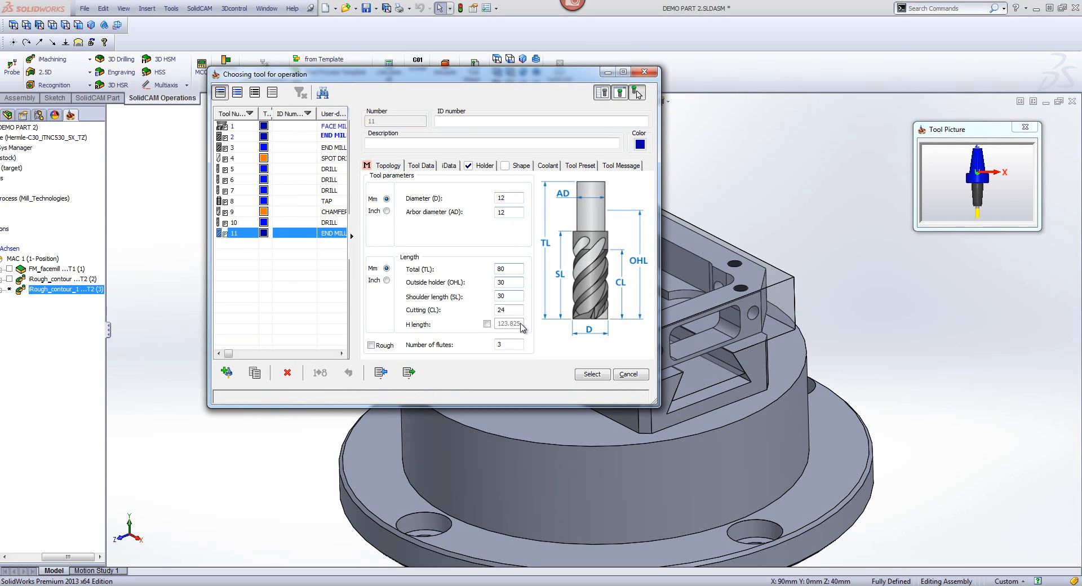
pyautogui.click(601, 378)
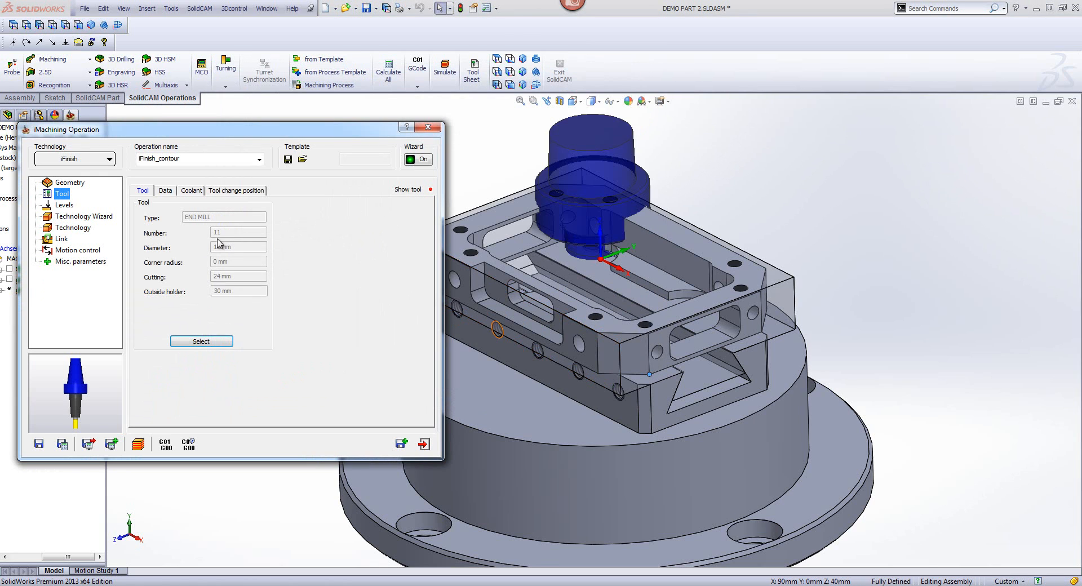
# Step: Review the levels, wizard cutting conditions, finish options and iRest parent operation, then save and calculate the iFinish contour operation
pyautogui.click(64, 206)
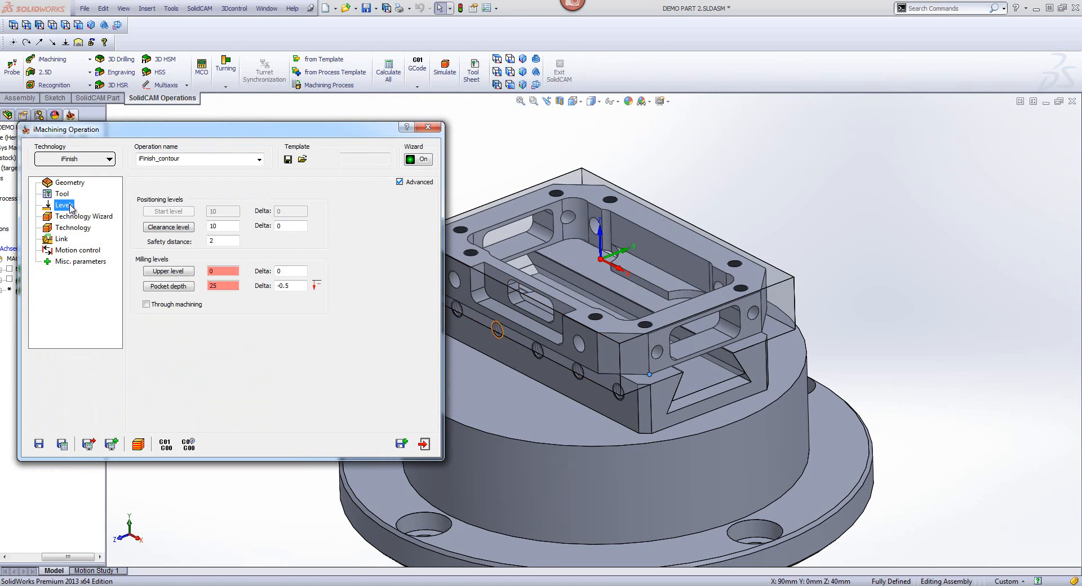
pyautogui.click(73, 219)
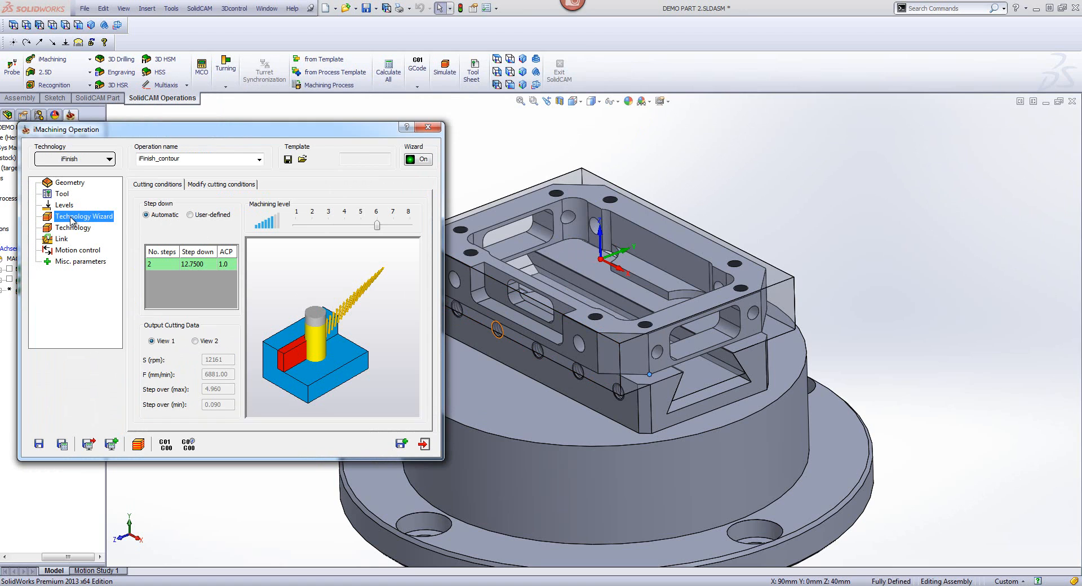
pyautogui.click(70, 231)
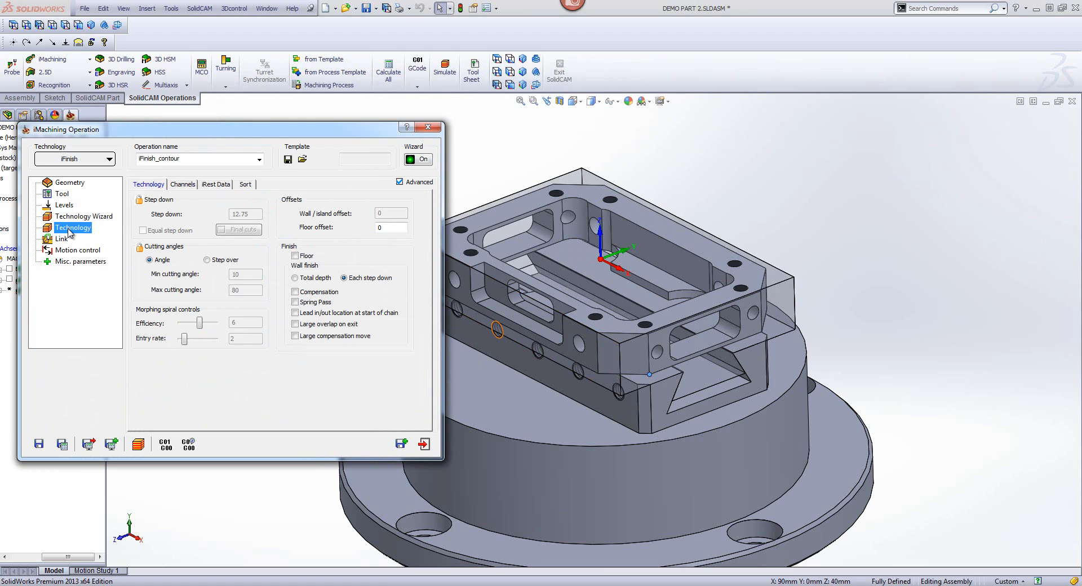
pyautogui.click(212, 185)
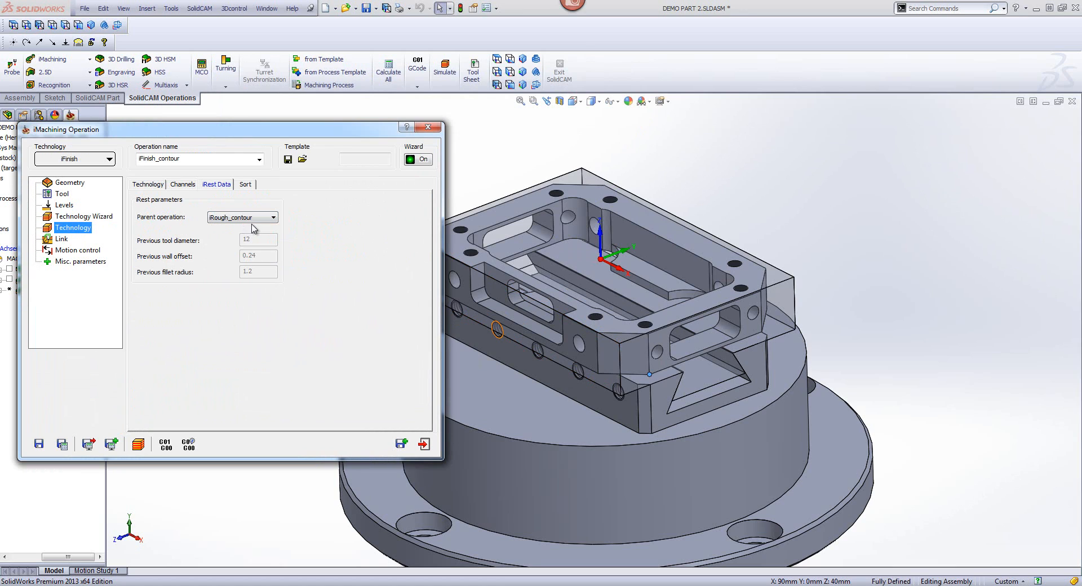
pyautogui.click(150, 185)
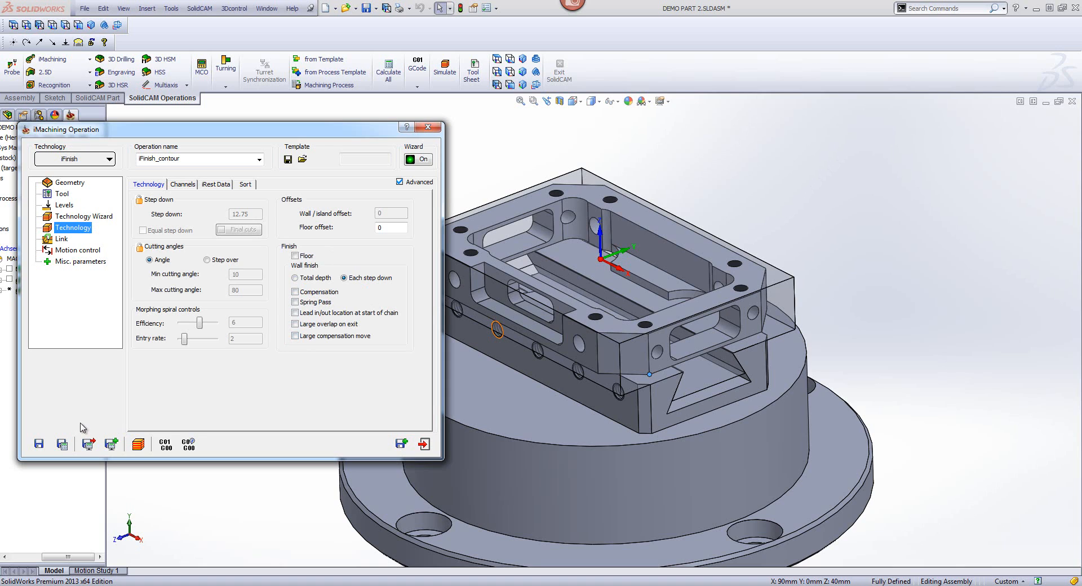
pyautogui.click(62, 444)
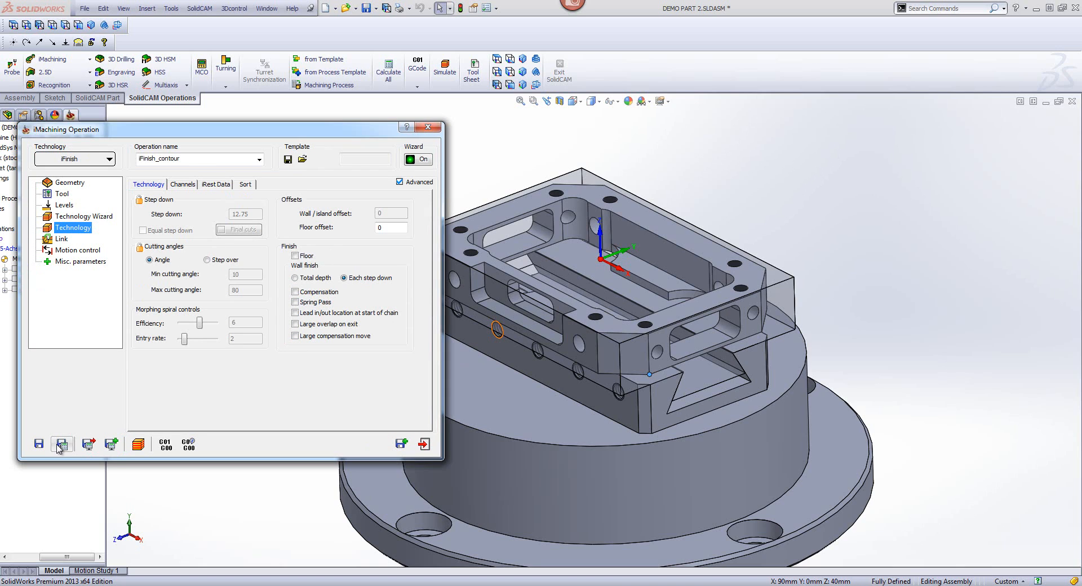
# Step: Simulate the iFinish contour pass in Host CAD mode from the top view with the tool holder hidden, then exit the simulation
pyautogui.click(138, 445)
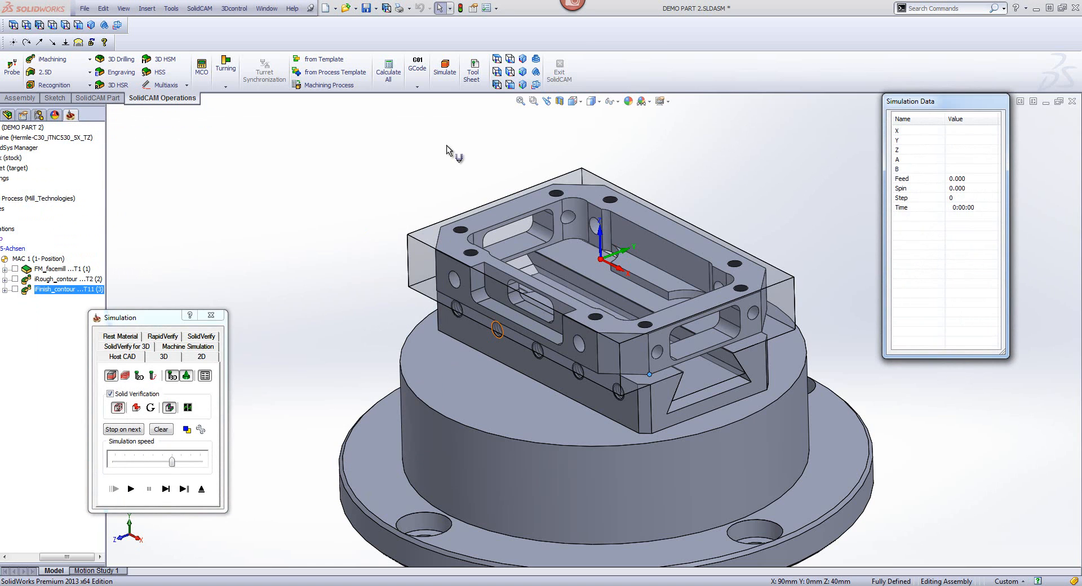
pyautogui.click(497, 59)
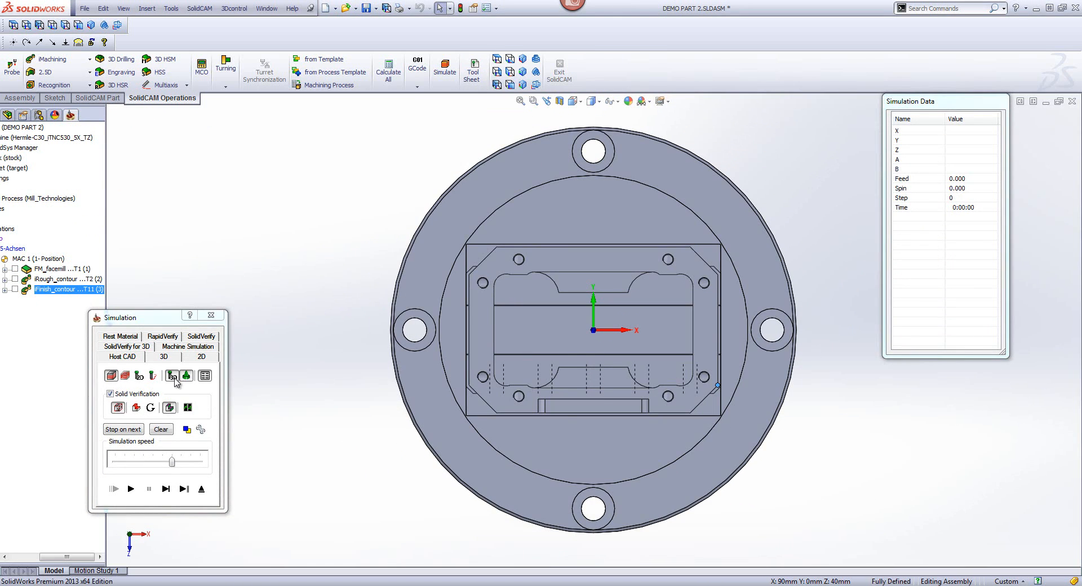
pyautogui.click(172, 376)
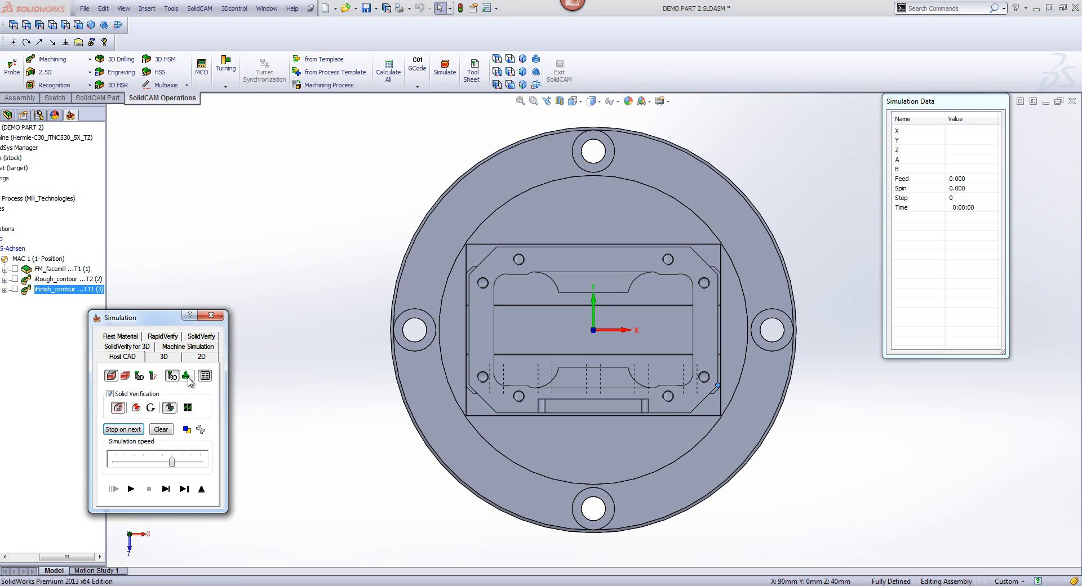
pyautogui.click(131, 489)
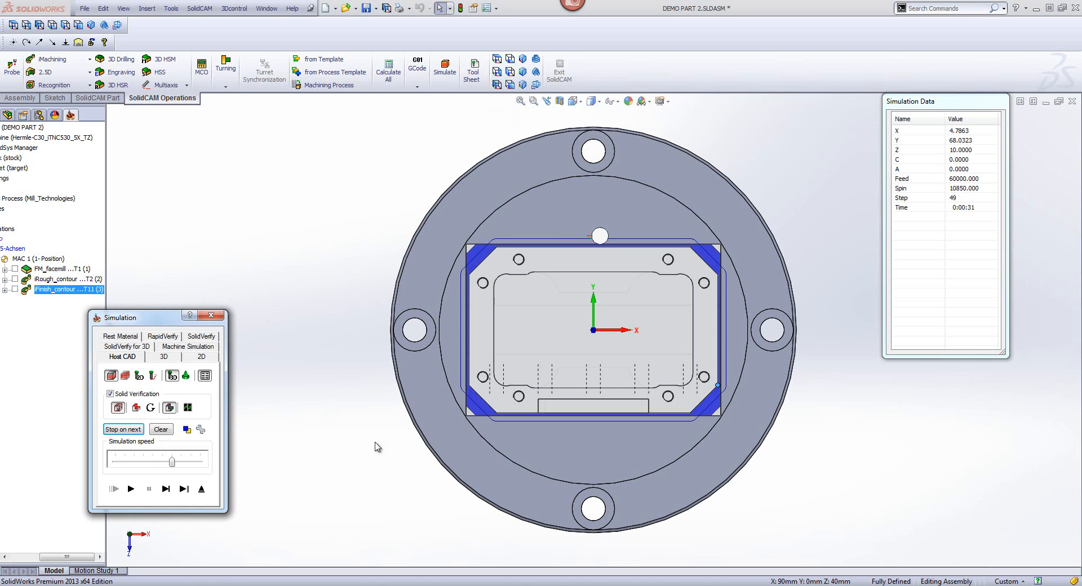
pyautogui.scroll(-3, 648, 321)
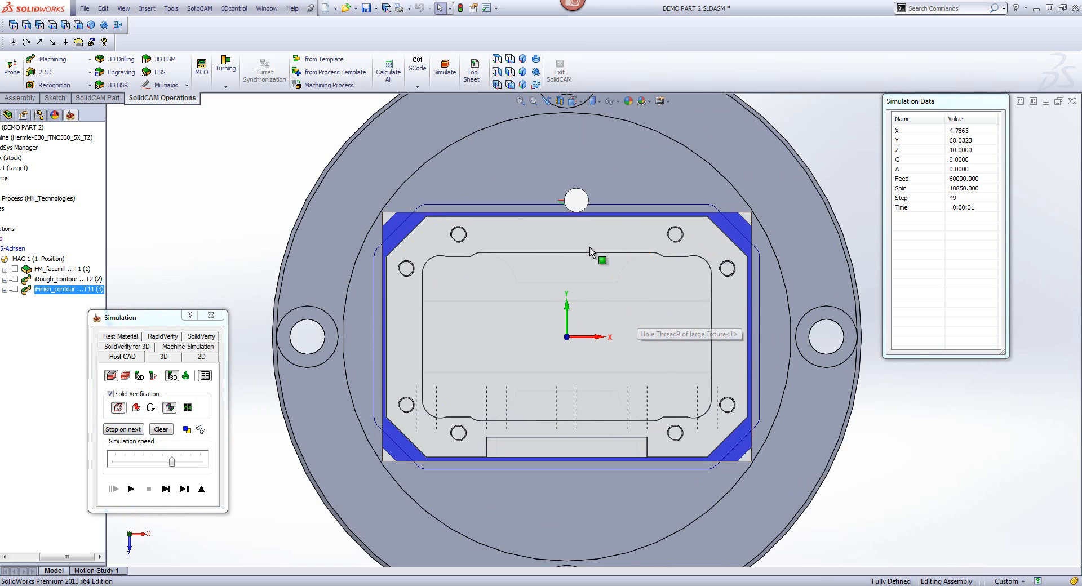
pyautogui.scroll(-3, 564, 220)
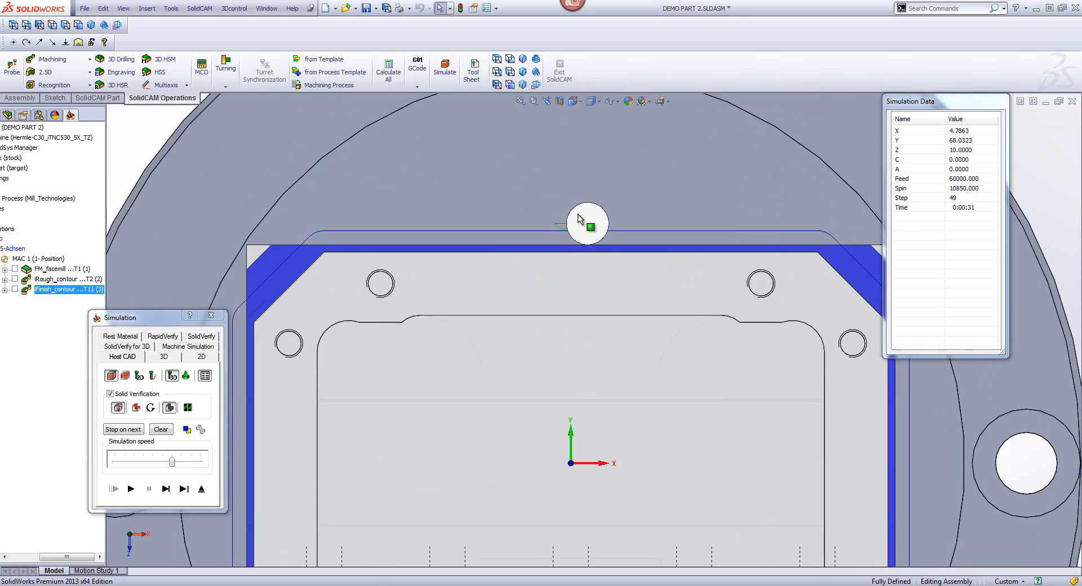
pyautogui.scroll(5, 597, 338)
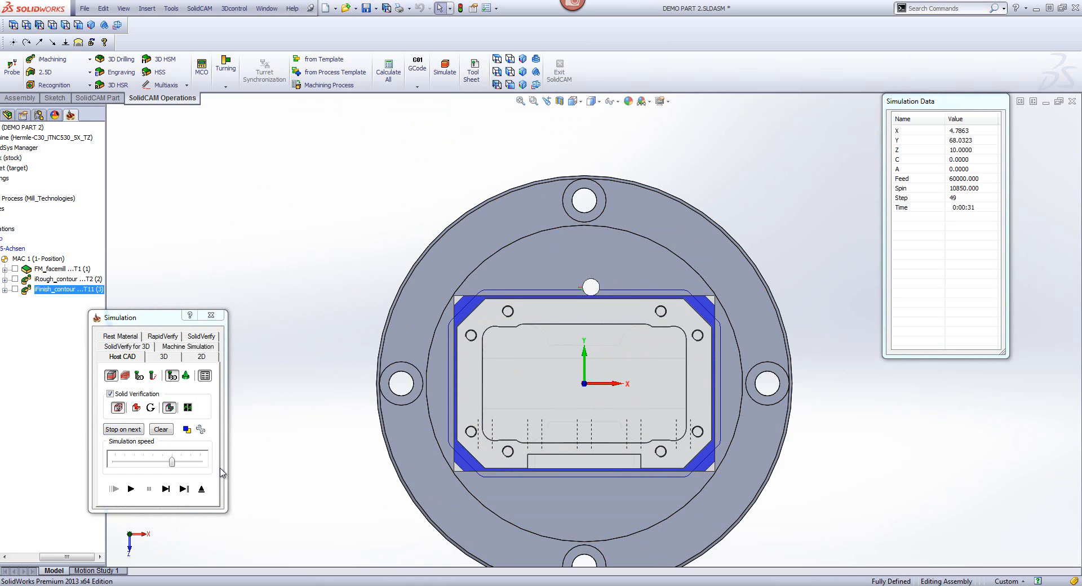
pyautogui.click(201, 489)
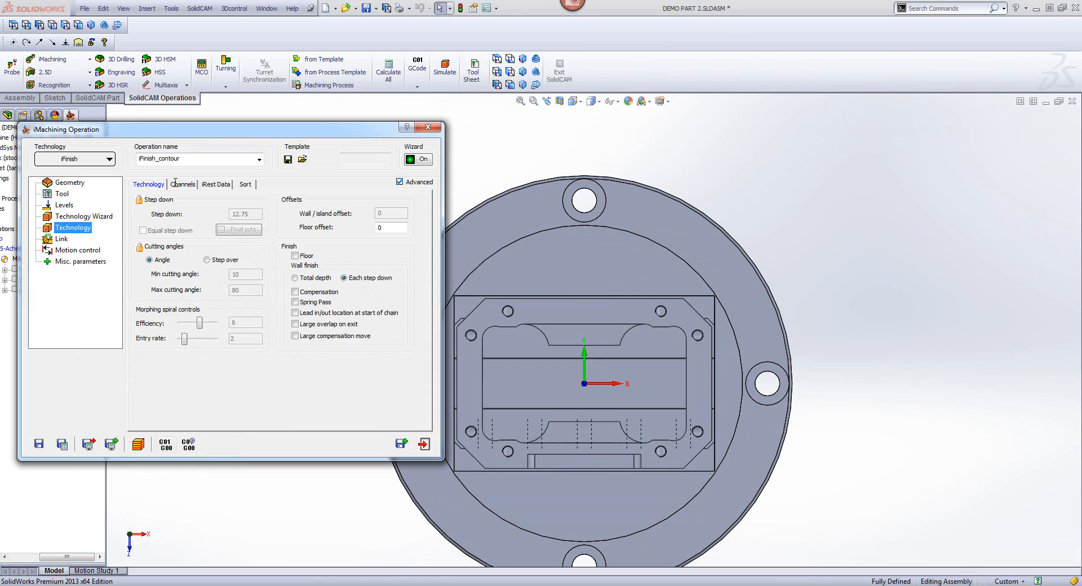
# Step: Display the iFinish contour toolpath in the model and activate the assembly's Standard configuration
pyautogui.moveTo(216, 131); pyautogui.dragTo(343, 94)
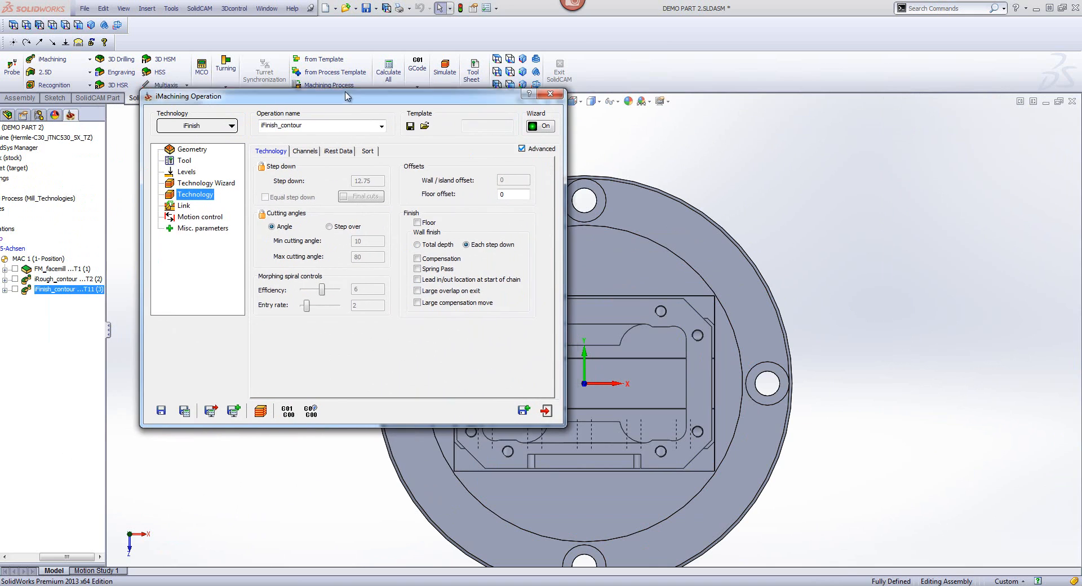
pyautogui.click(15, 289)
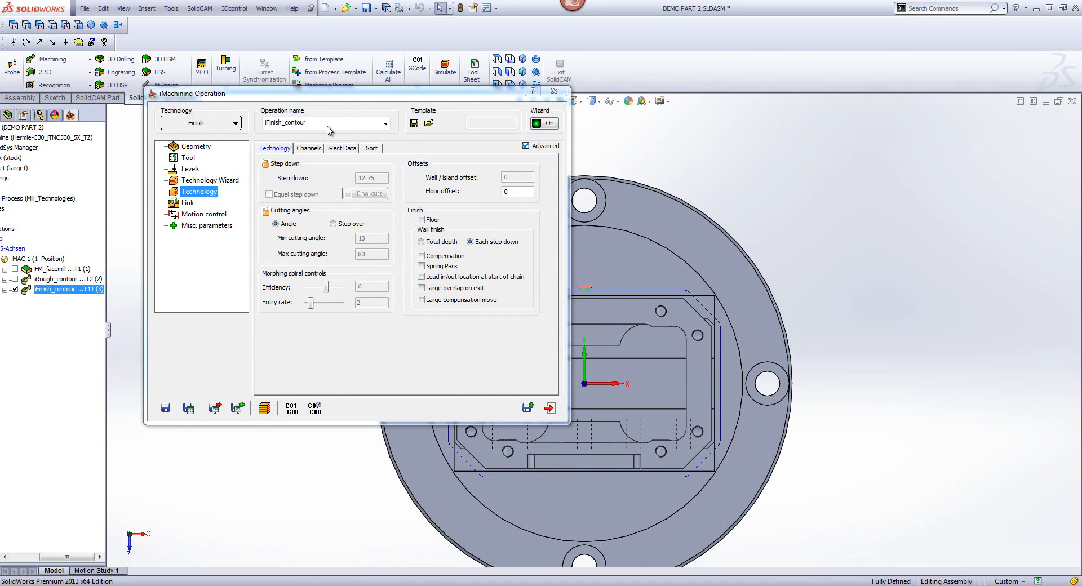
pyautogui.click(23, 115)
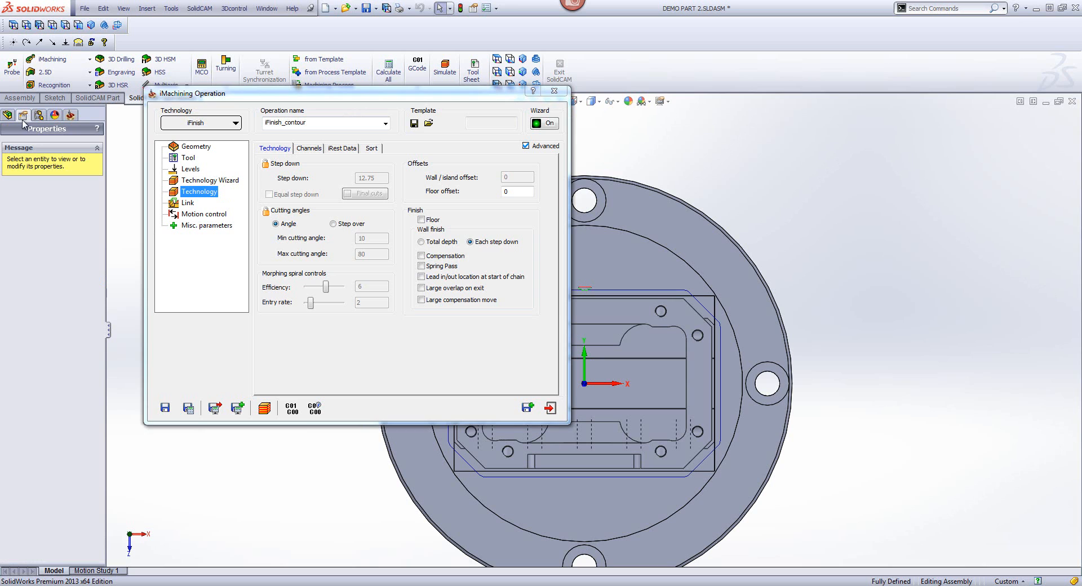
pyautogui.click(38, 115)
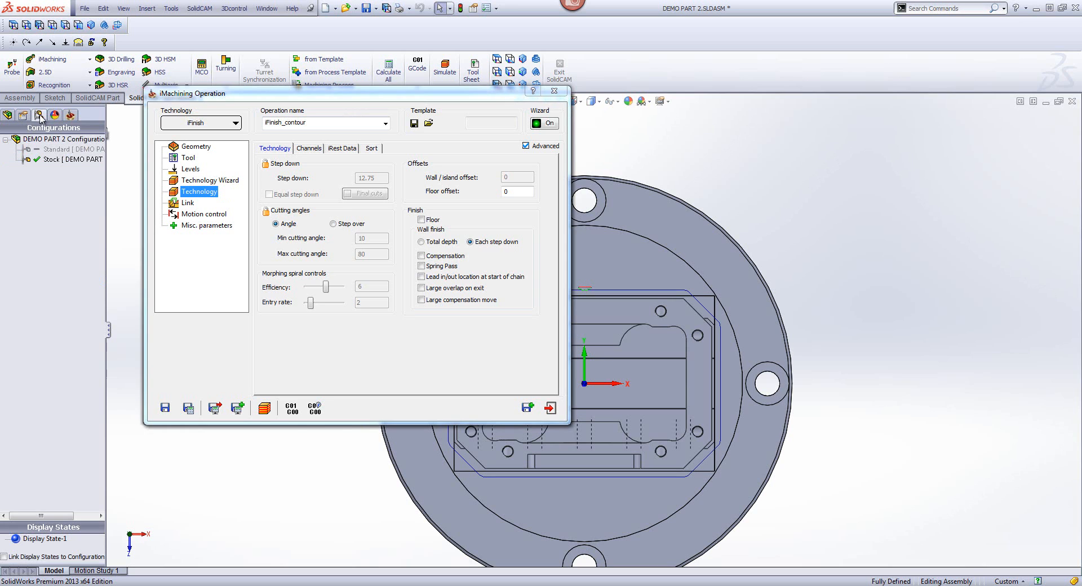
pyautogui.doubleClick(51, 149)
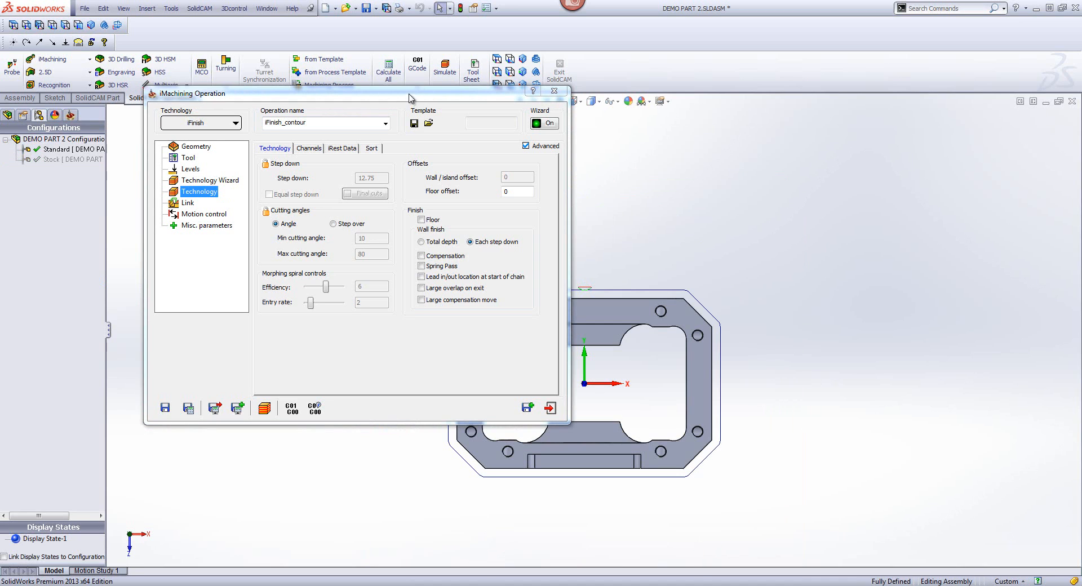
# Step: Examine the lead-in and lead-out arcs of the iFinish contour toolpath along the part's upper edge, alongside the operation's wall finish options
pyautogui.moveTo(409, 97); pyautogui.dragTo(285, 141)
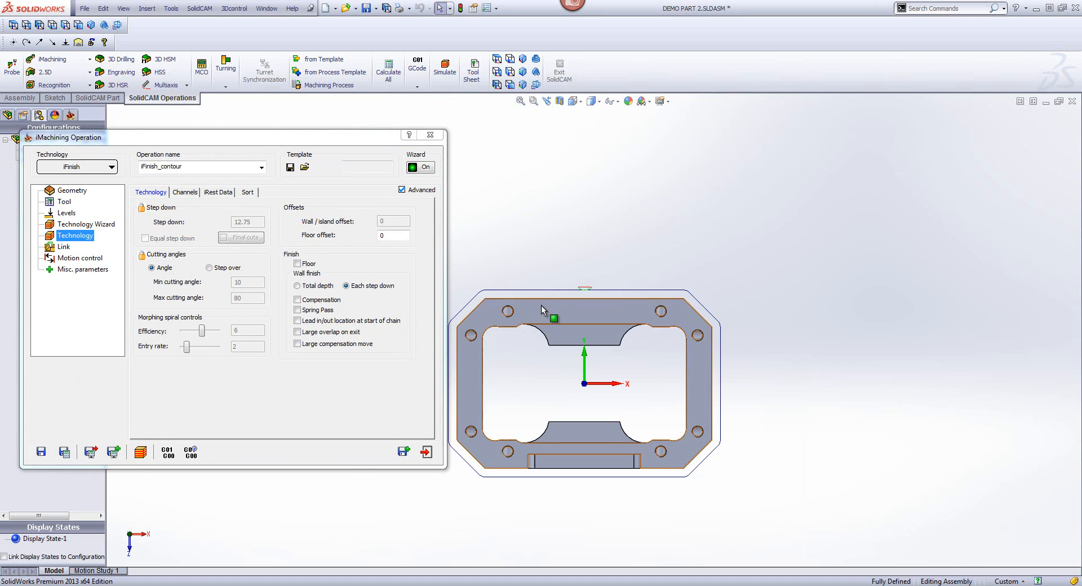
pyautogui.scroll(-10, 570, 297)
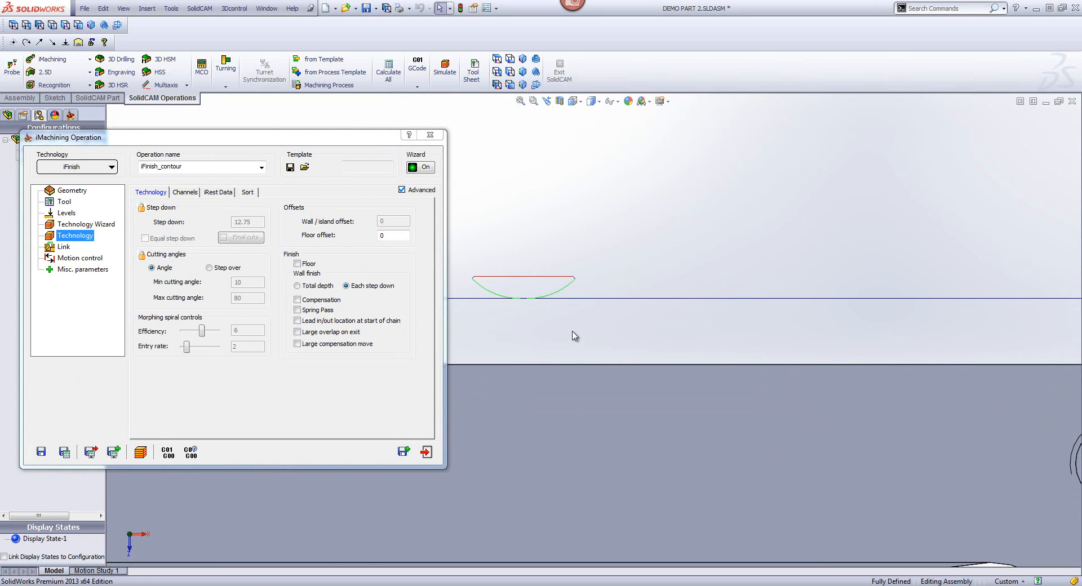
pyautogui.scroll(5, 575, 336)
pyautogui.scroll(-5, 564, 327)
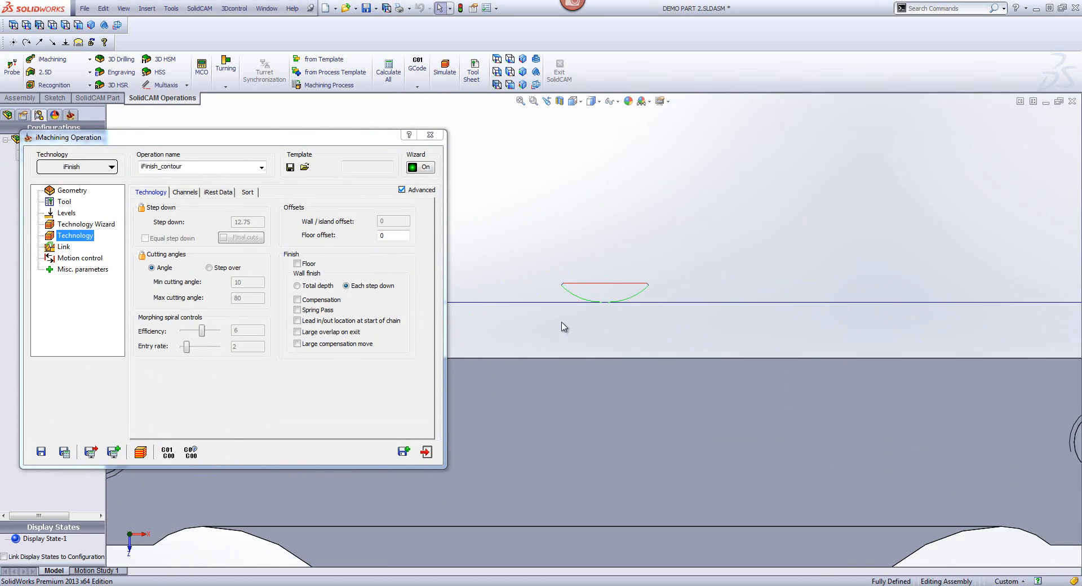
pyautogui.scroll(-1, 564, 327)
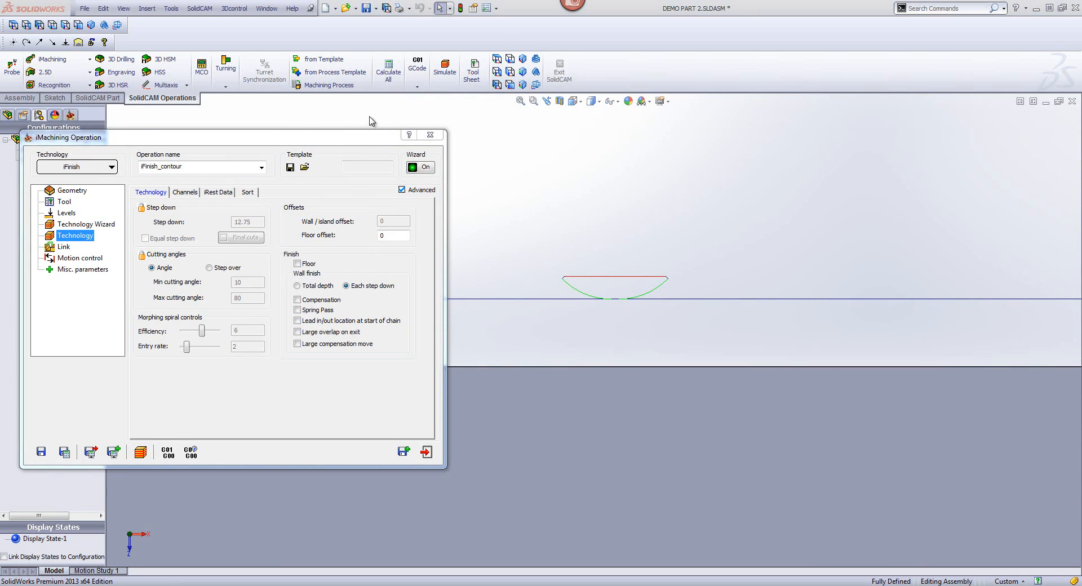
pyautogui.moveTo(313, 137); pyautogui.dragTo(420, 125)
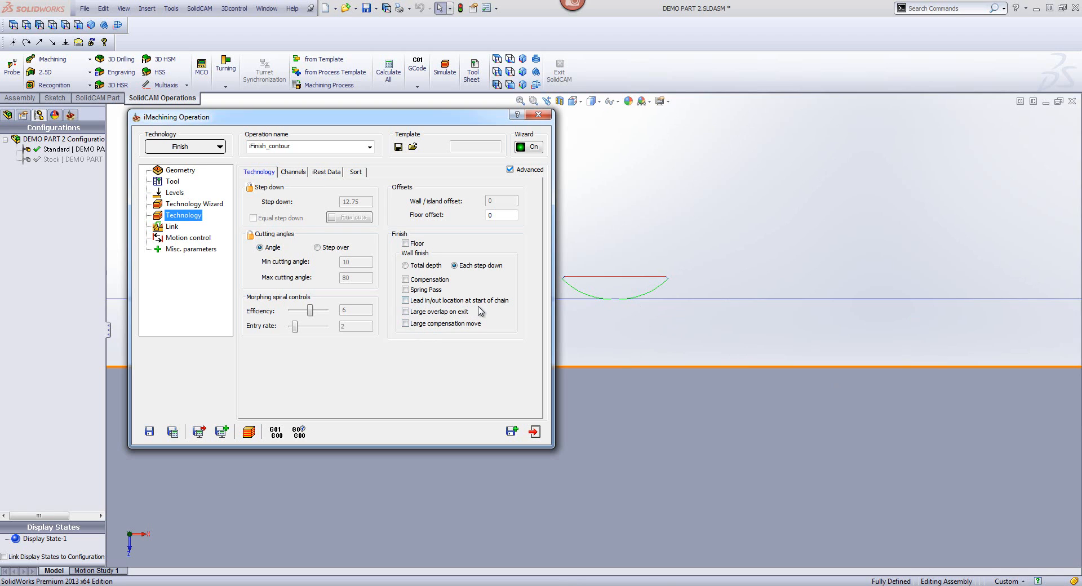
pyautogui.scroll(-5, 638, 335)
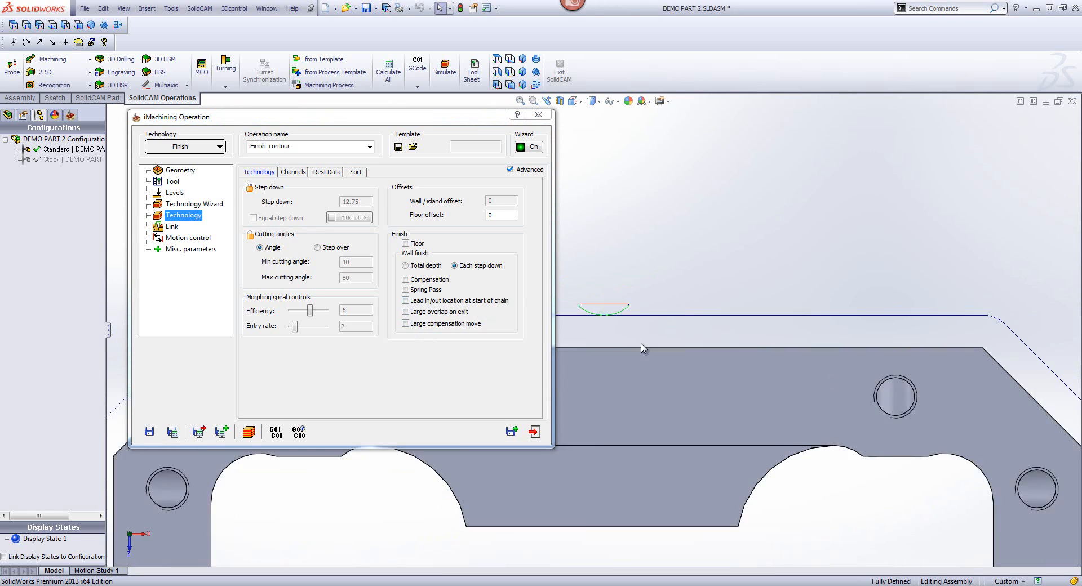
pyautogui.scroll(3, 642, 368)
pyautogui.scroll(-2, 586, 336)
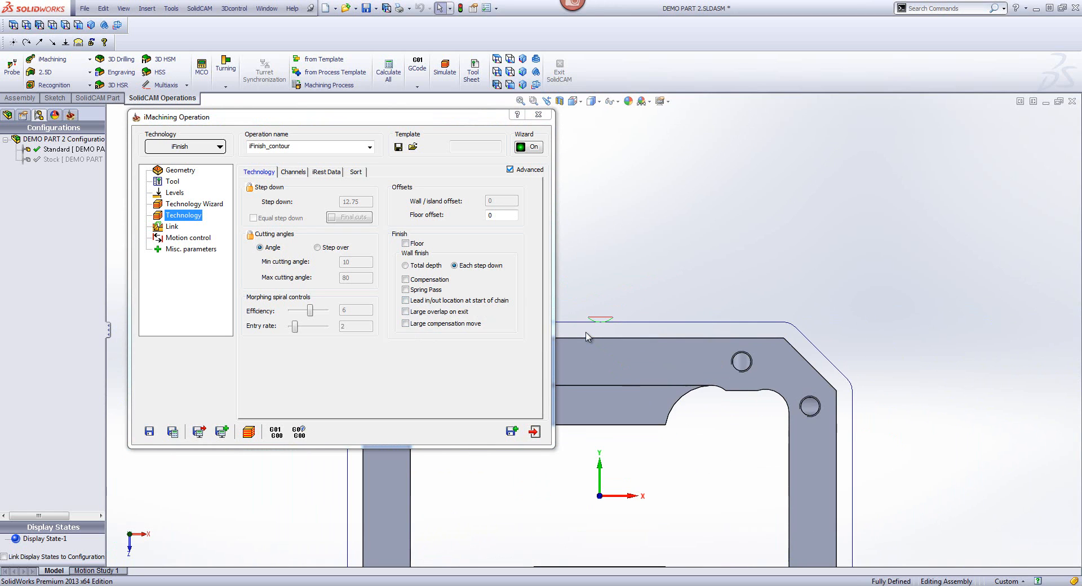
# Step: Enable chain-start lead in/out, large overlap on exit and large compensation move for the iFinish contour operation, recalculate it and close it
pyautogui.scroll(1, 673, 268)
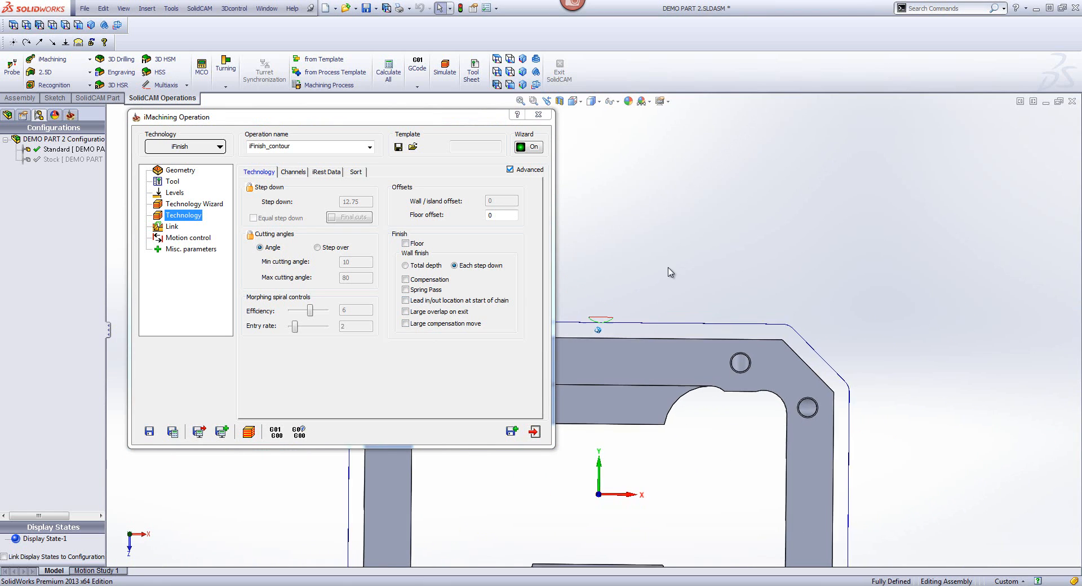
pyautogui.hotkey('ctrl', '5')
pyautogui.doubleClick(425, 122)
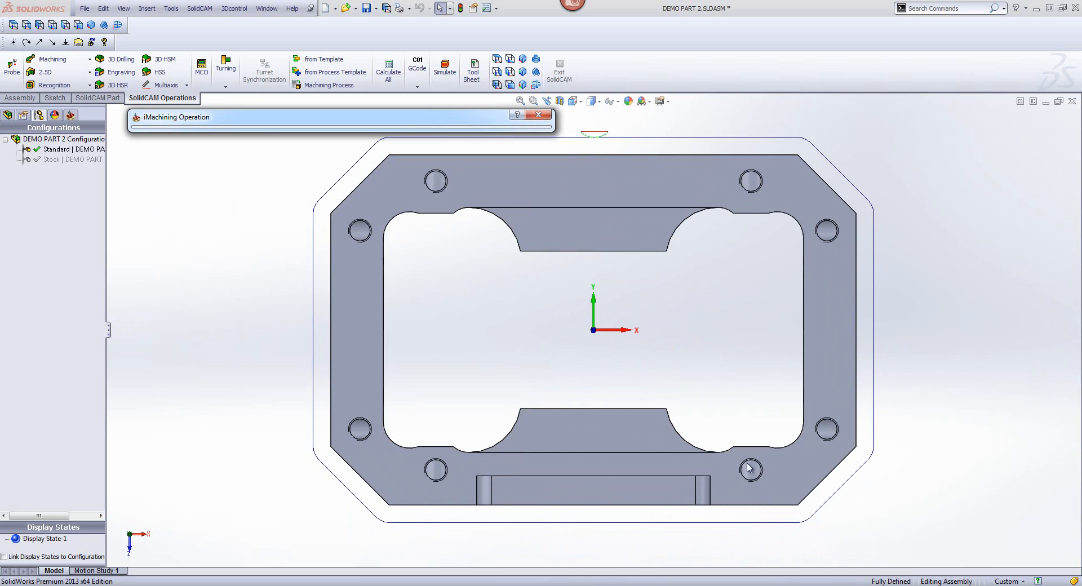
pyautogui.doubleClick(326, 117)
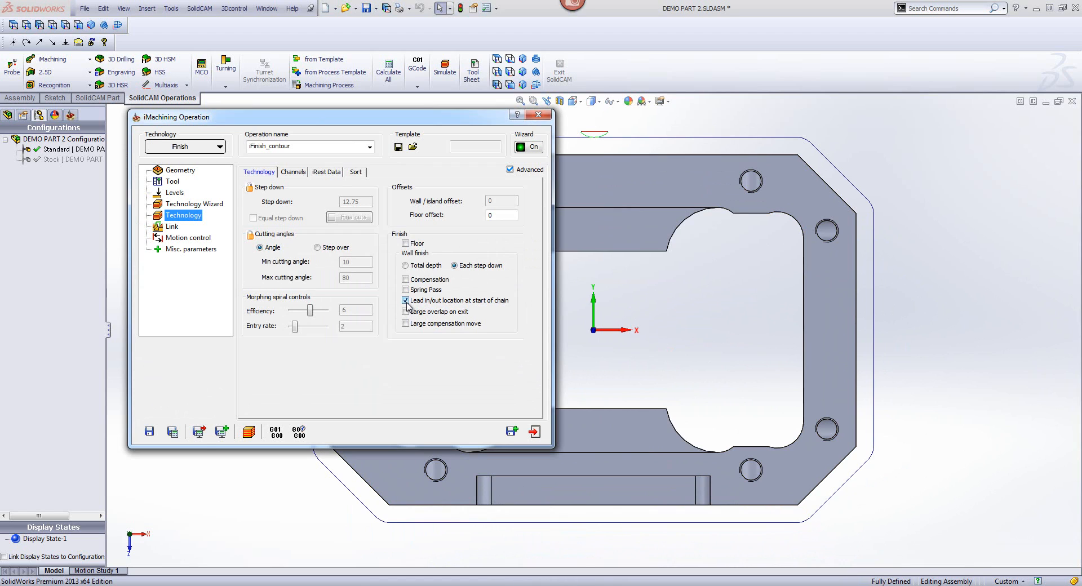
pyautogui.click(173, 432)
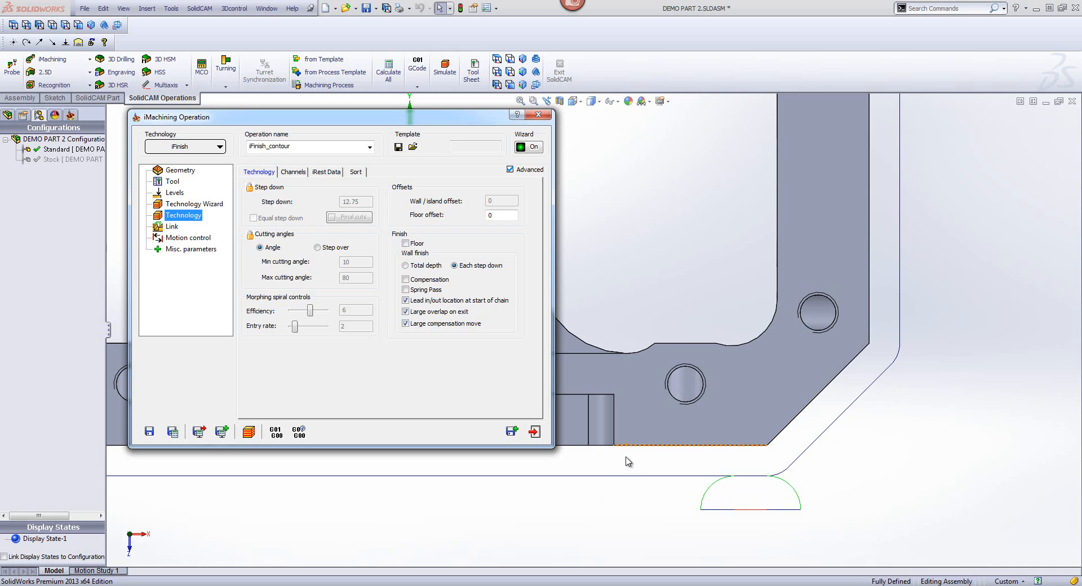
pyautogui.click(535, 431)
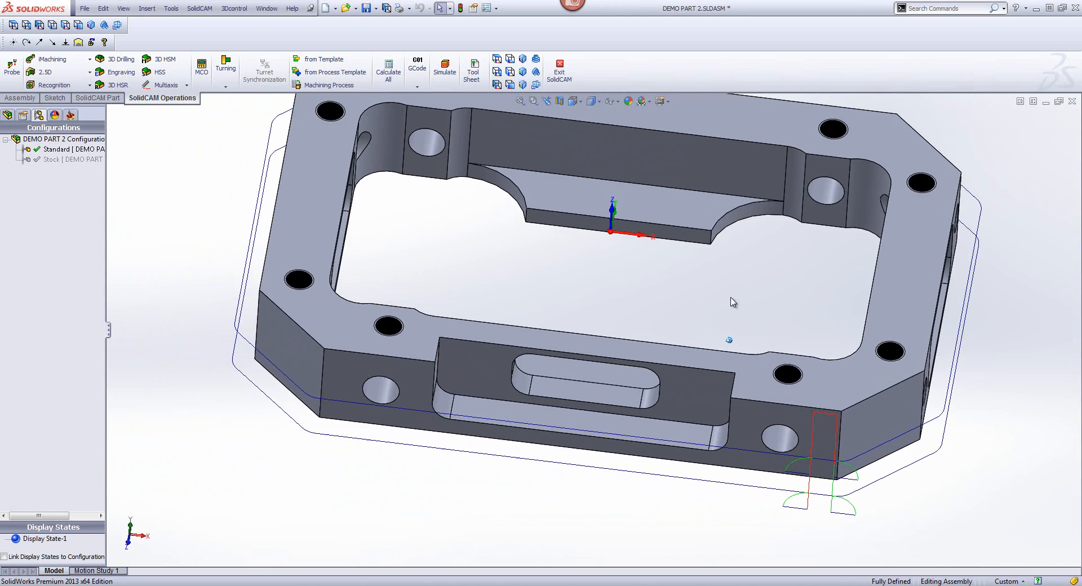
# Step: Hide the toolpath of the iFinish_contour operation on the model
pyautogui.click(664, 212)
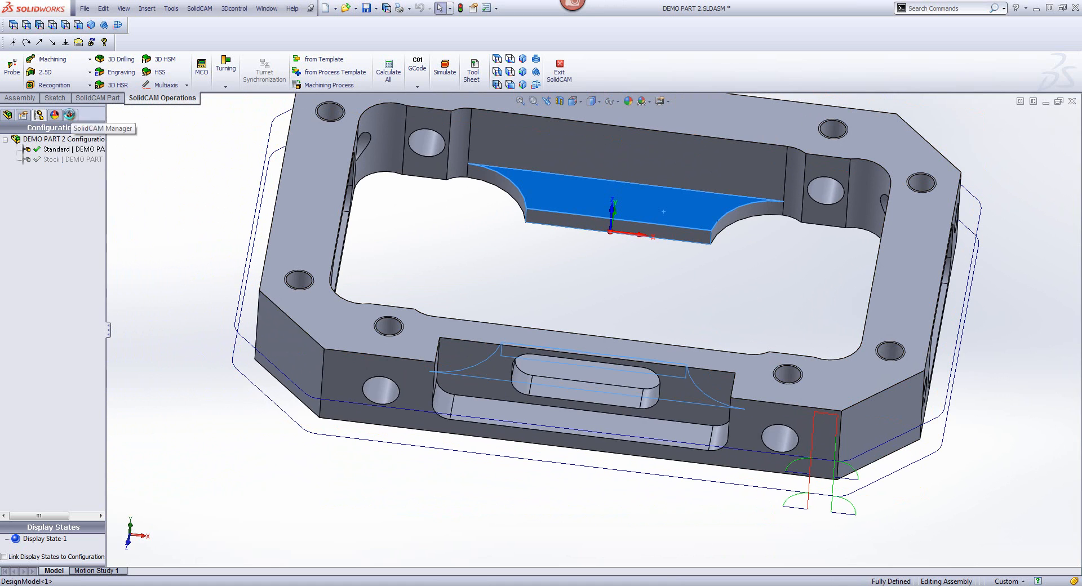
pyautogui.click(71, 115)
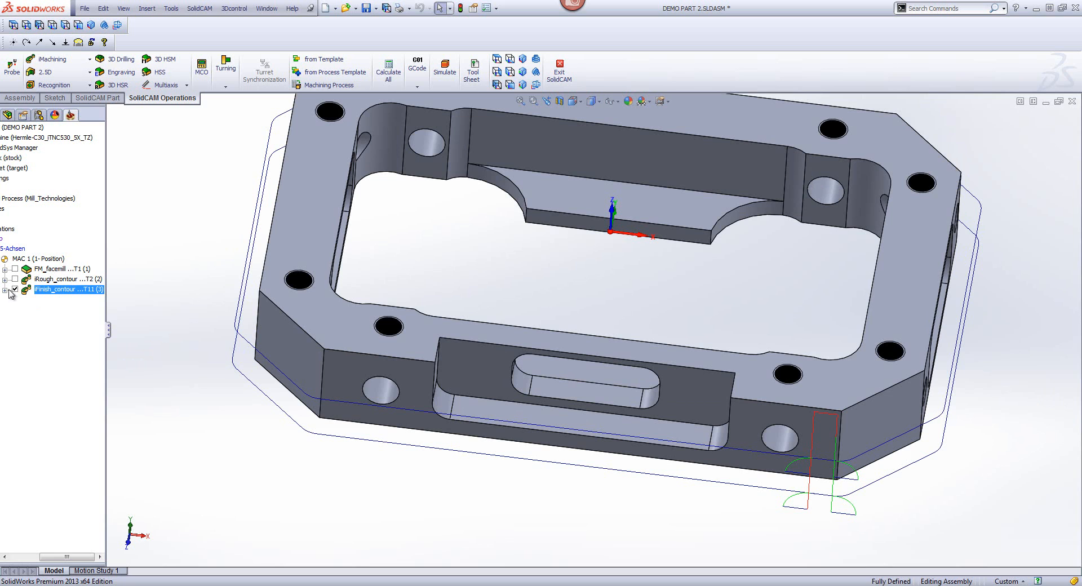
pyautogui.click(15, 289)
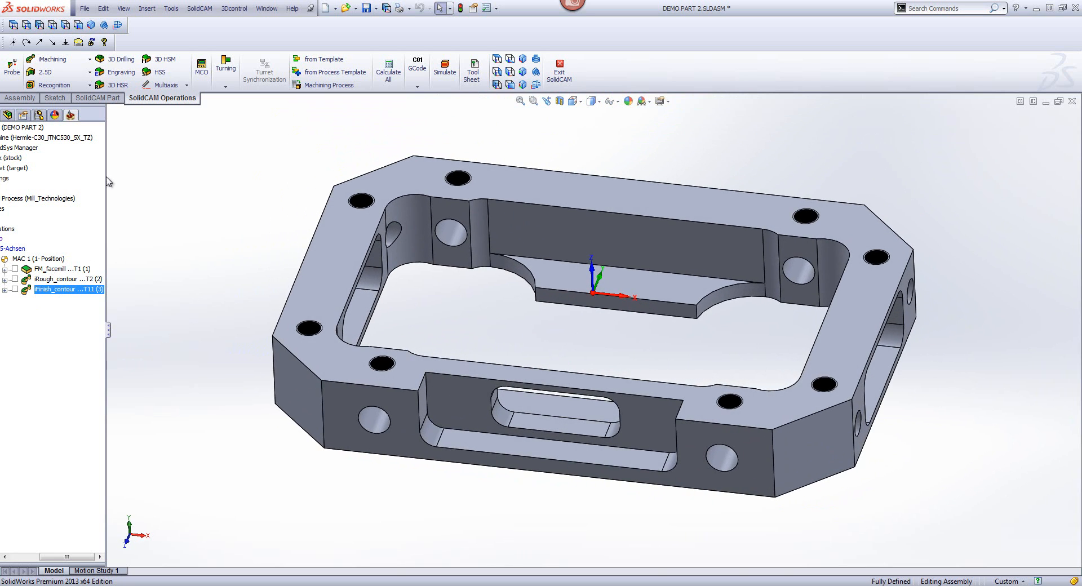
# Step: Create a pocket operation whose geometry is the upper inner edge of the frame opening, chained with Auto-constant Z
pyautogui.click(49, 73)
pyautogui.click(61, 118)
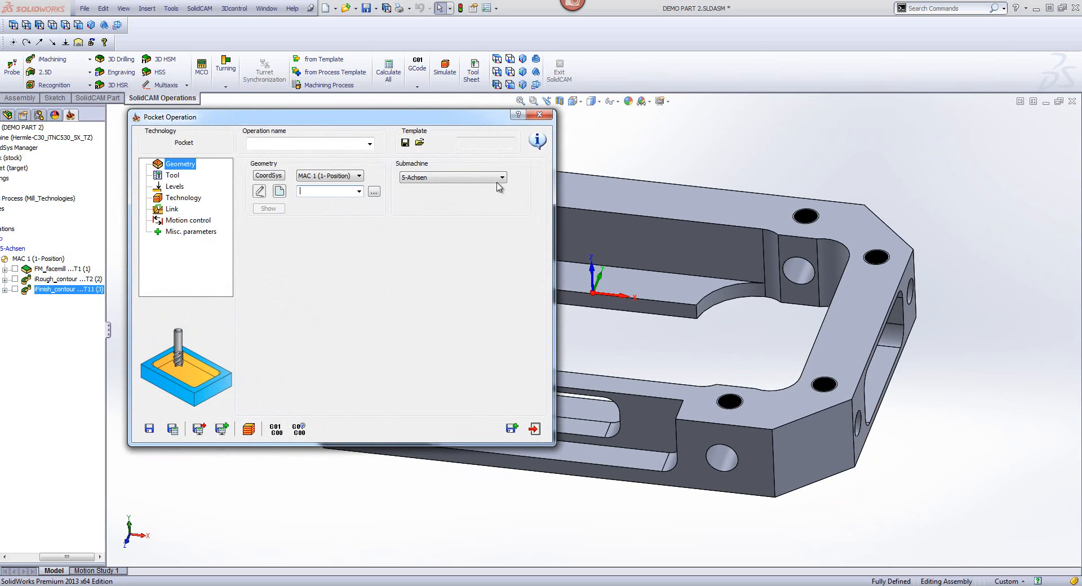
pyautogui.click(279, 191)
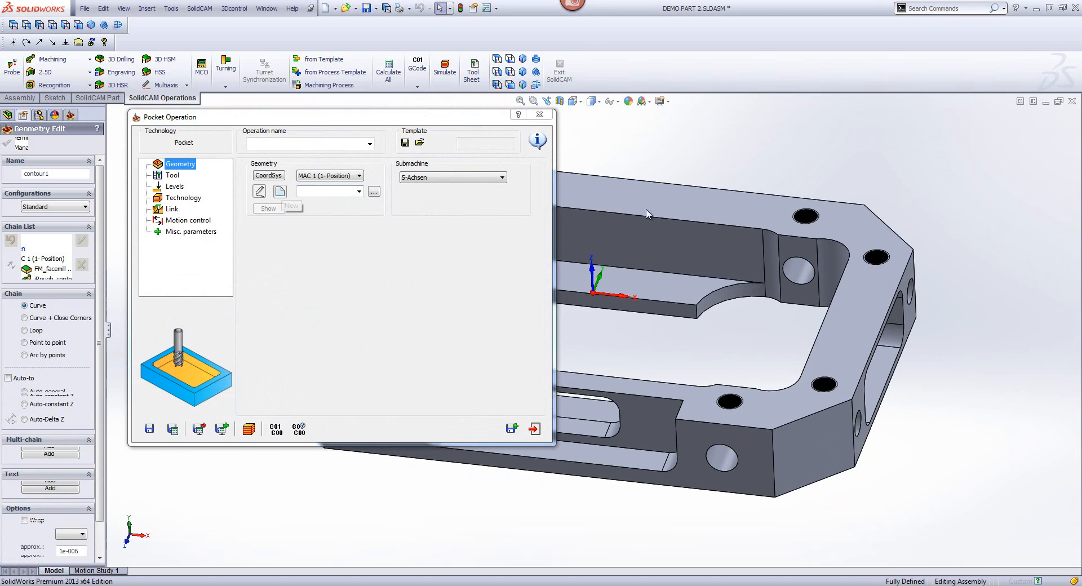
pyautogui.click(741, 227)
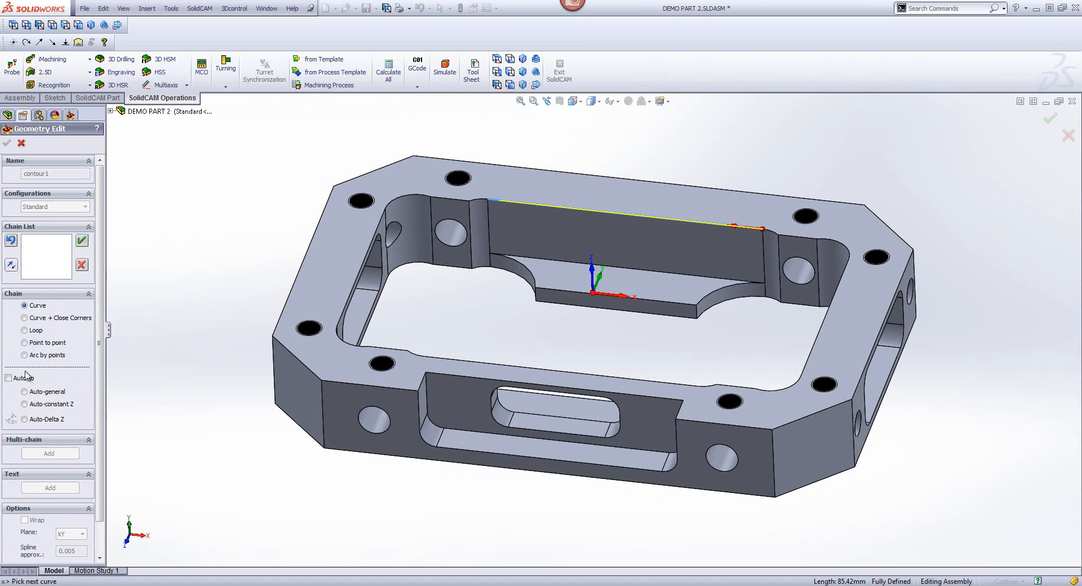
pyautogui.click(26, 406)
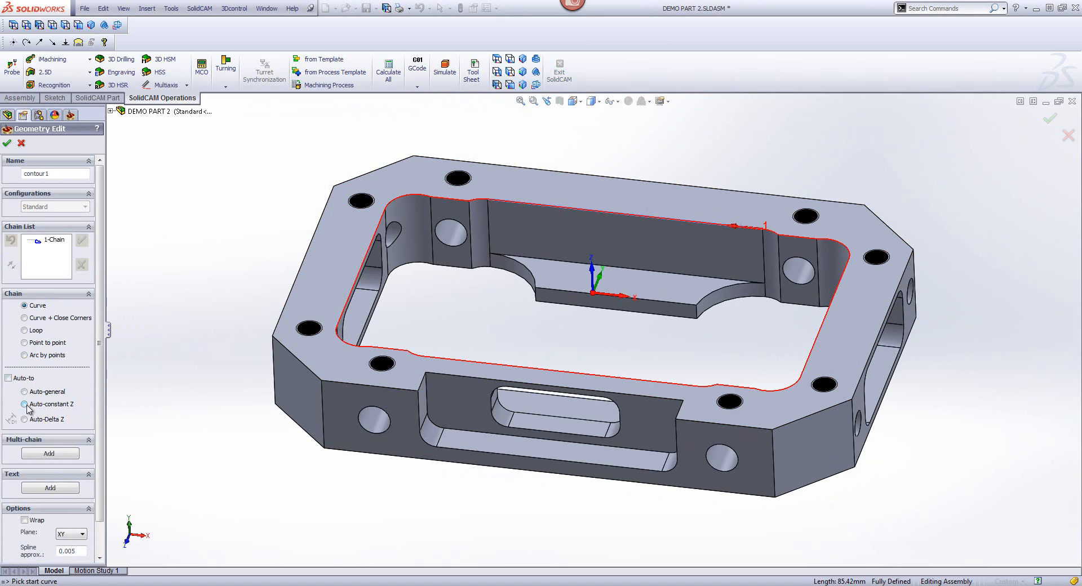
pyautogui.click(8, 144)
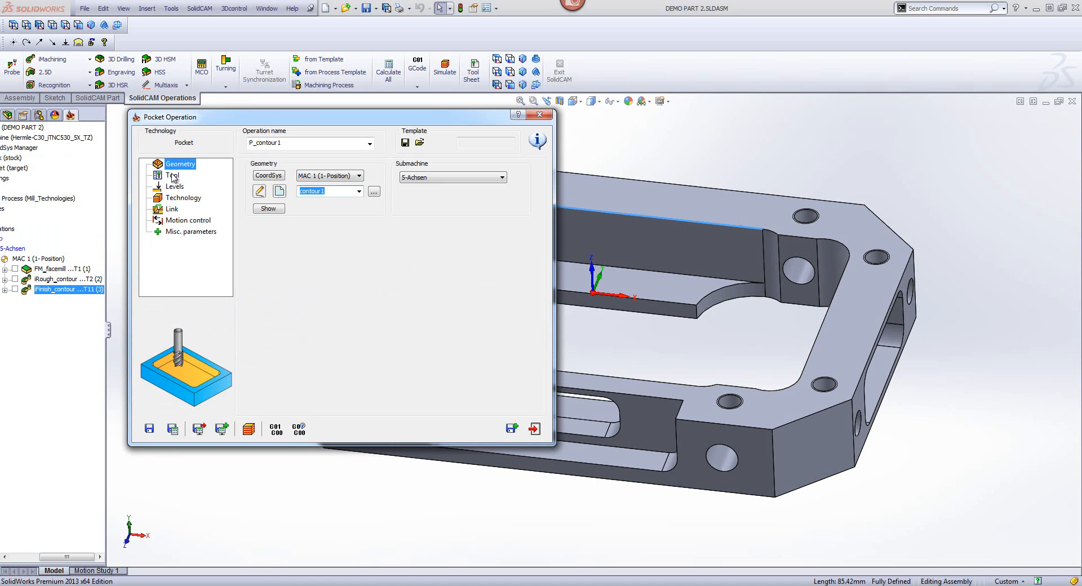
# Step: Check the radius of the small inner corner arc and assign tool 2, the 12 mm end mill, to the pocket operation
pyautogui.click(172, 176)
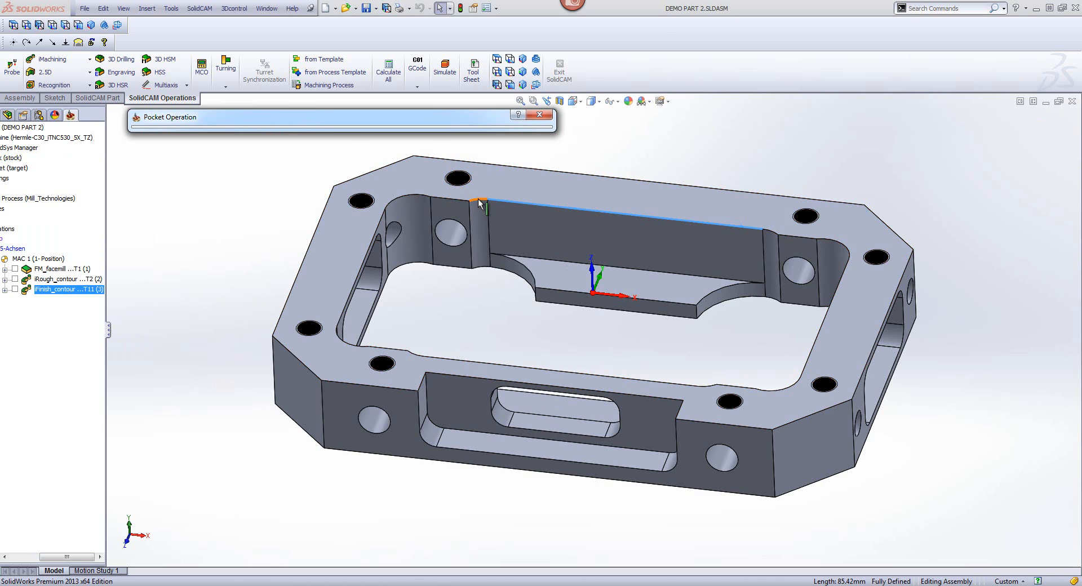
pyautogui.click(478, 202)
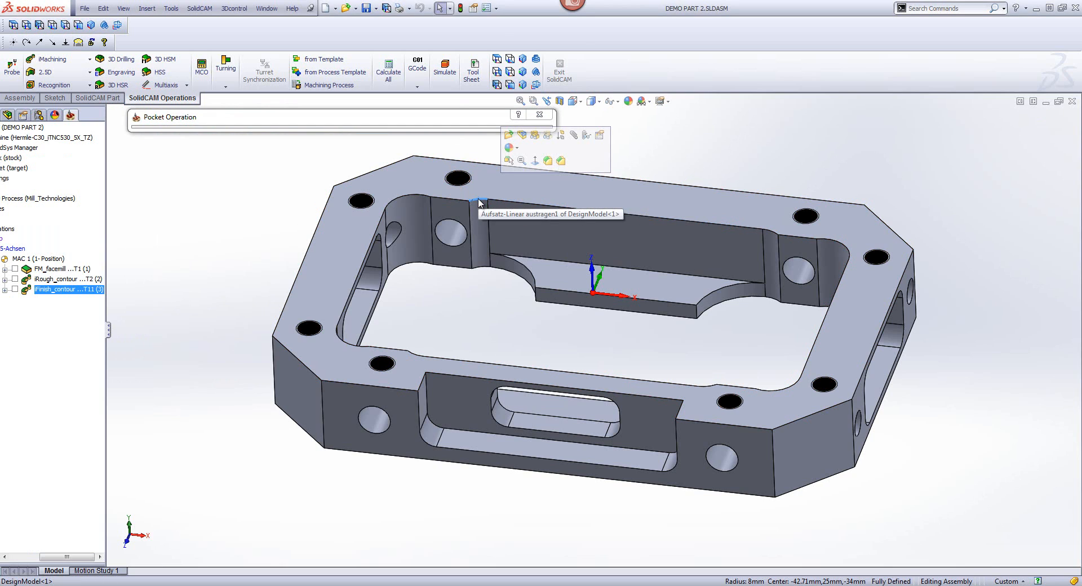
pyautogui.moveTo(258, 134)
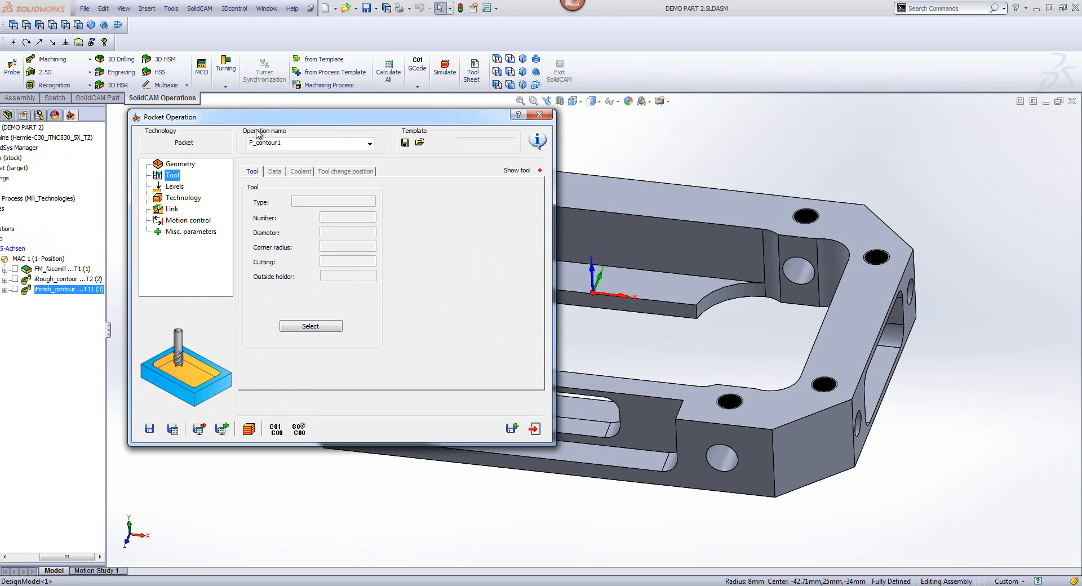
pyautogui.click(310, 326)
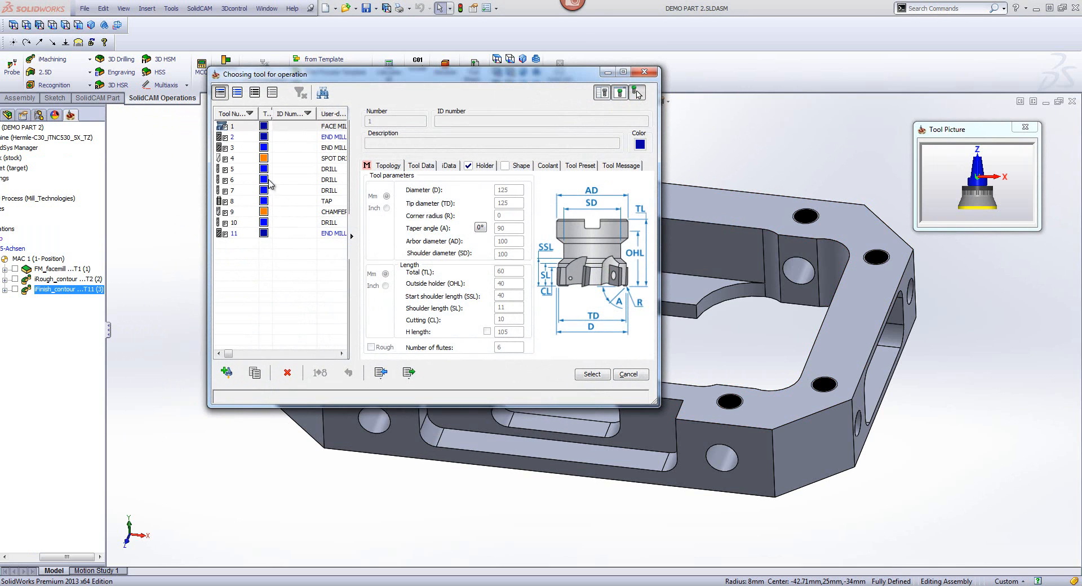
pyautogui.click(271, 138)
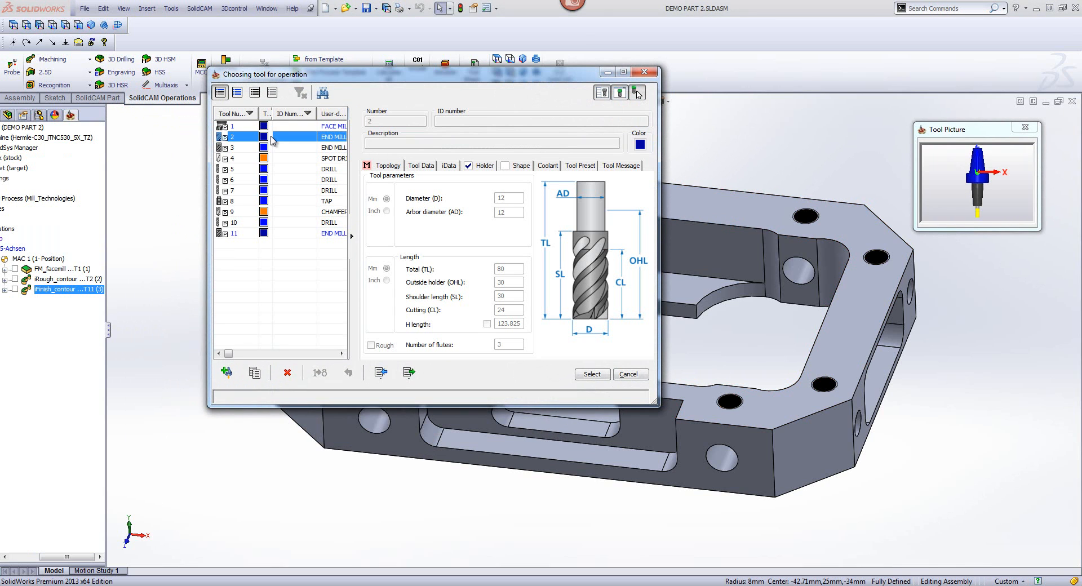
pyautogui.click(586, 374)
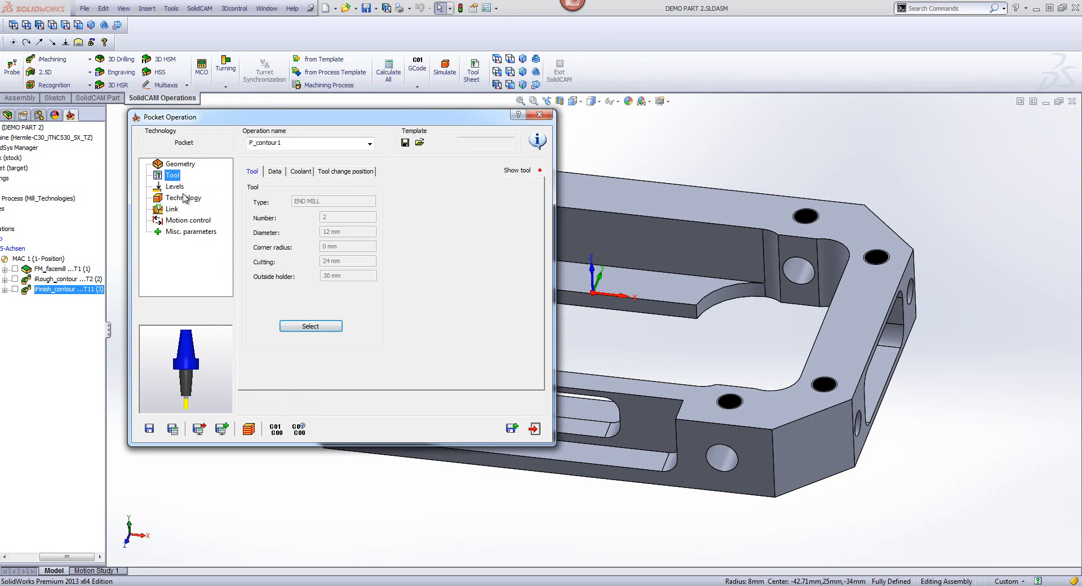
# Step: Define the pocket's upper level from the frame's top face and its depth from the recessed inner ledge face, 20 mm
pyautogui.click(180, 188)
pyautogui.click(276, 246)
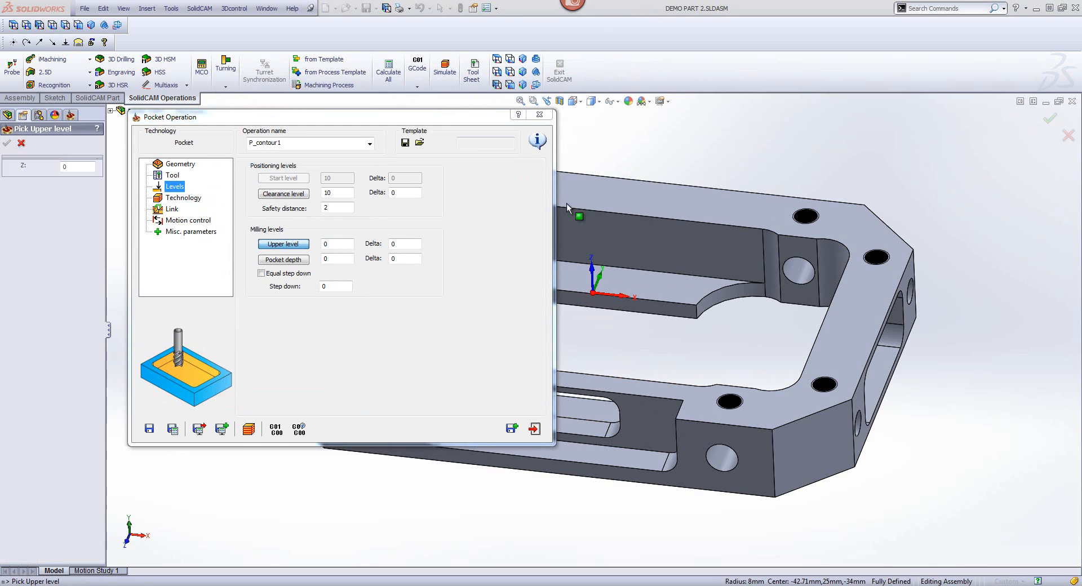
pyautogui.click(604, 190)
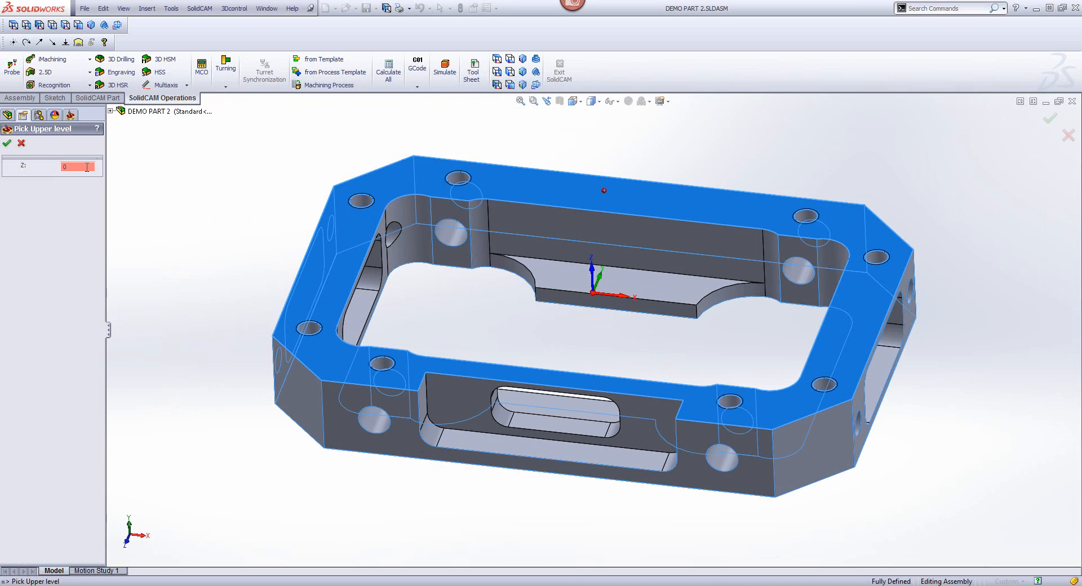
pyautogui.click(8, 144)
pyautogui.click(284, 259)
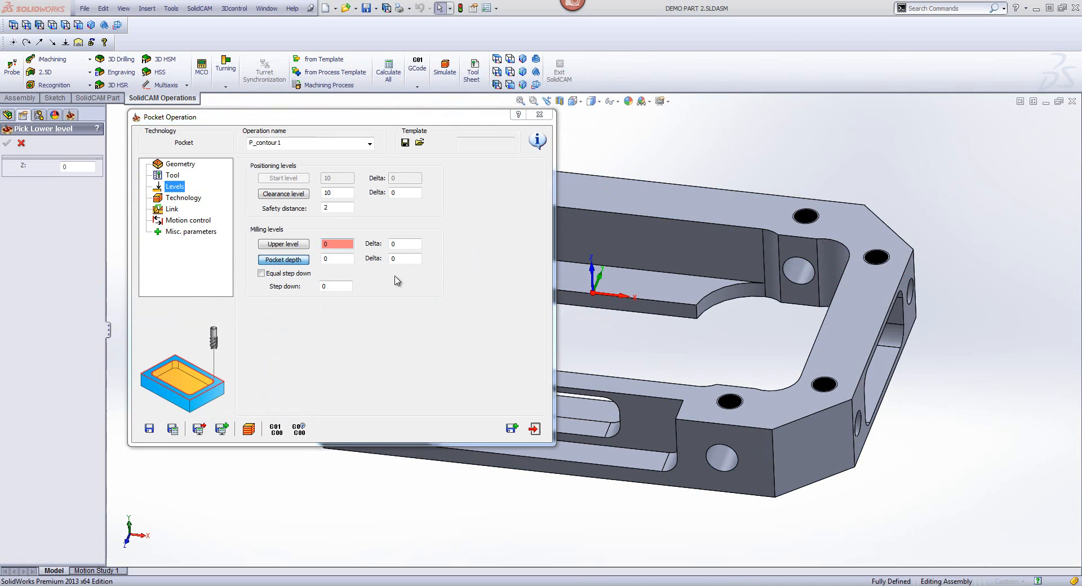
pyautogui.click(577, 280)
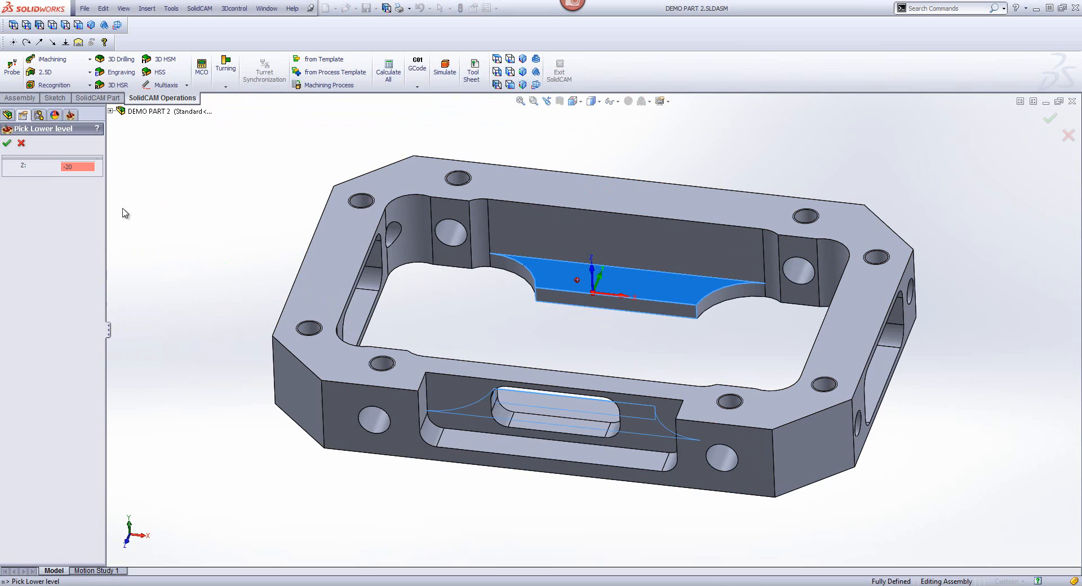
pyautogui.click(8, 144)
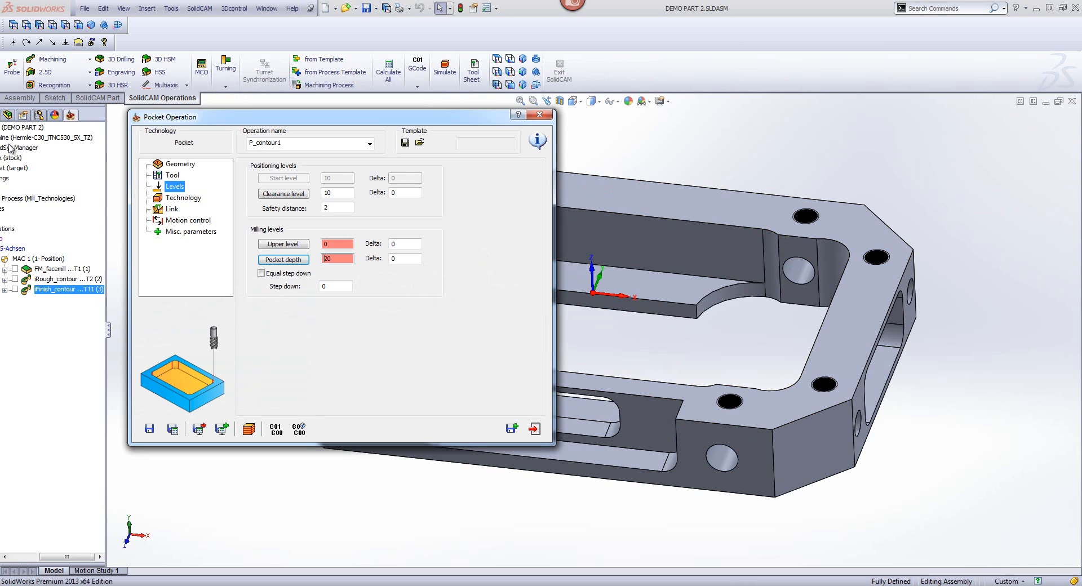
# Step: Set the pocket's wall offset to 0.3 mm, leaving the floor offset at 0 and the Contour technology selected
pyautogui.click(176, 198)
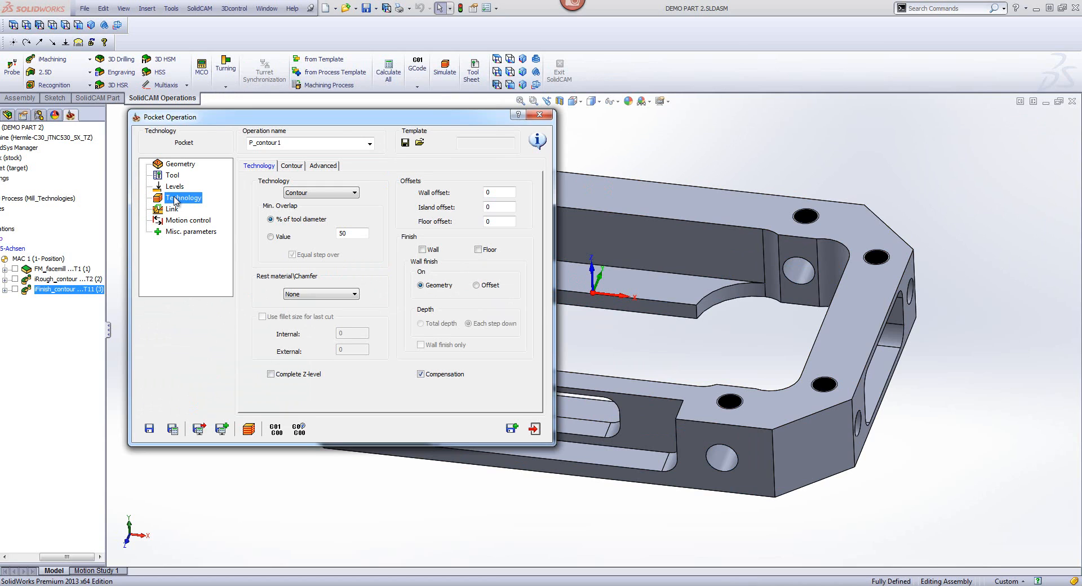
pyautogui.click(290, 167)
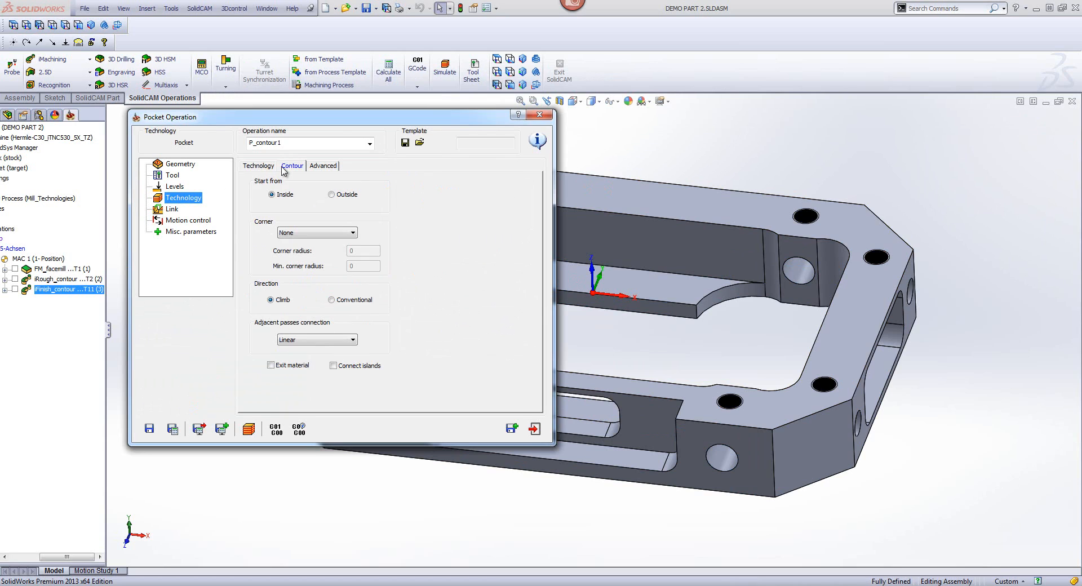
pyautogui.click(261, 166)
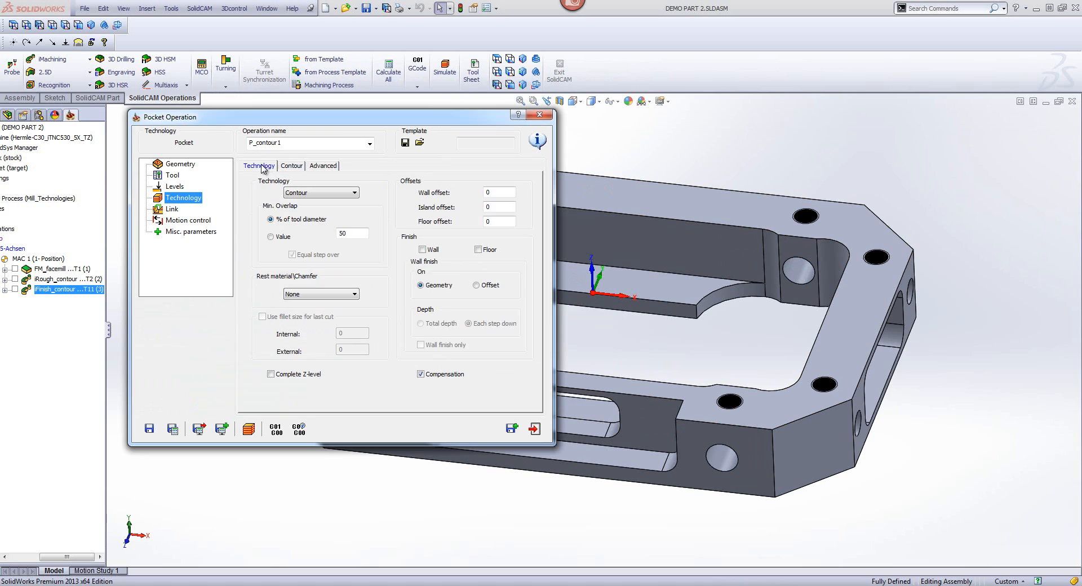
pyautogui.click(503, 192)
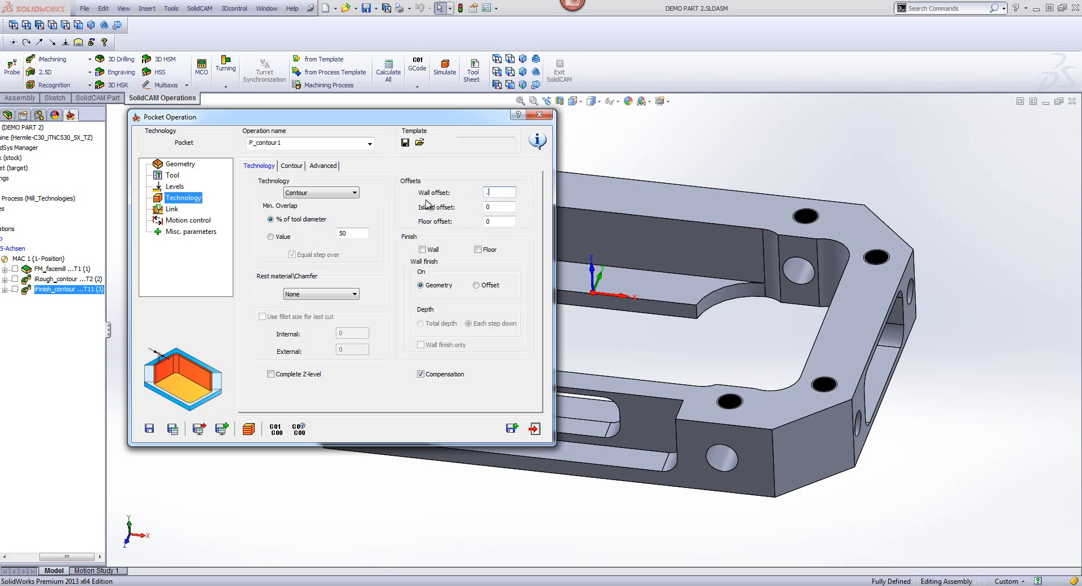
pyautogui.click(497, 221)
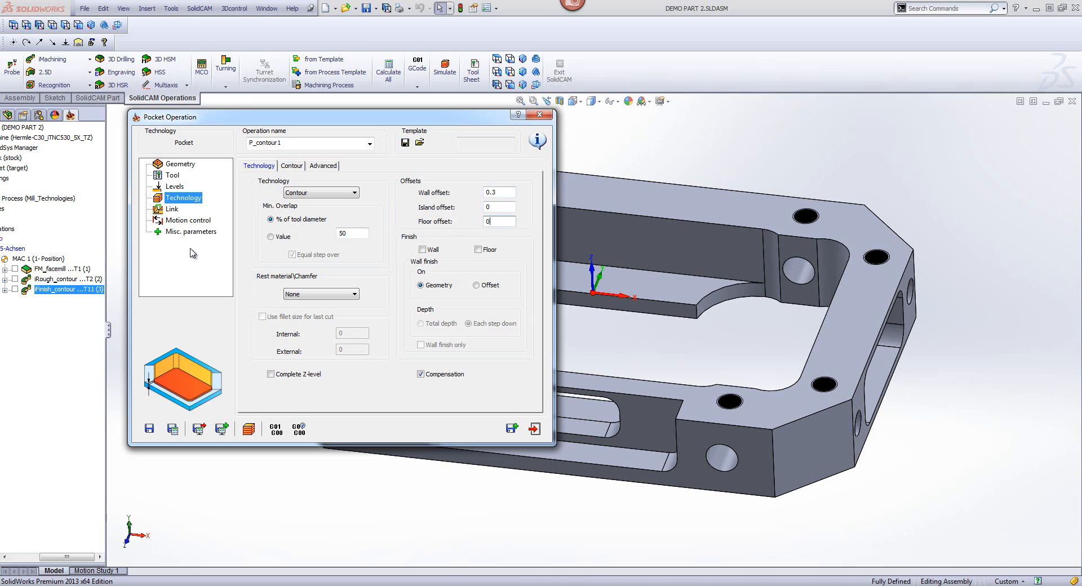
# Step: Set the pocket's ramping to Helical and its lead-out to Arc with radius 2, and save and calculate the operation
pyautogui.click(172, 210)
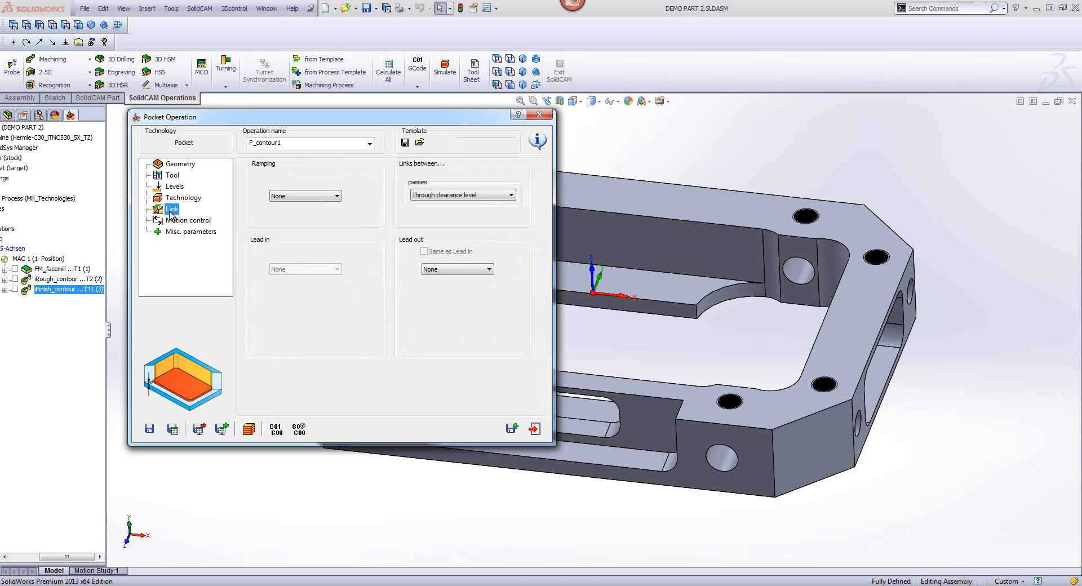
pyautogui.click(285, 197)
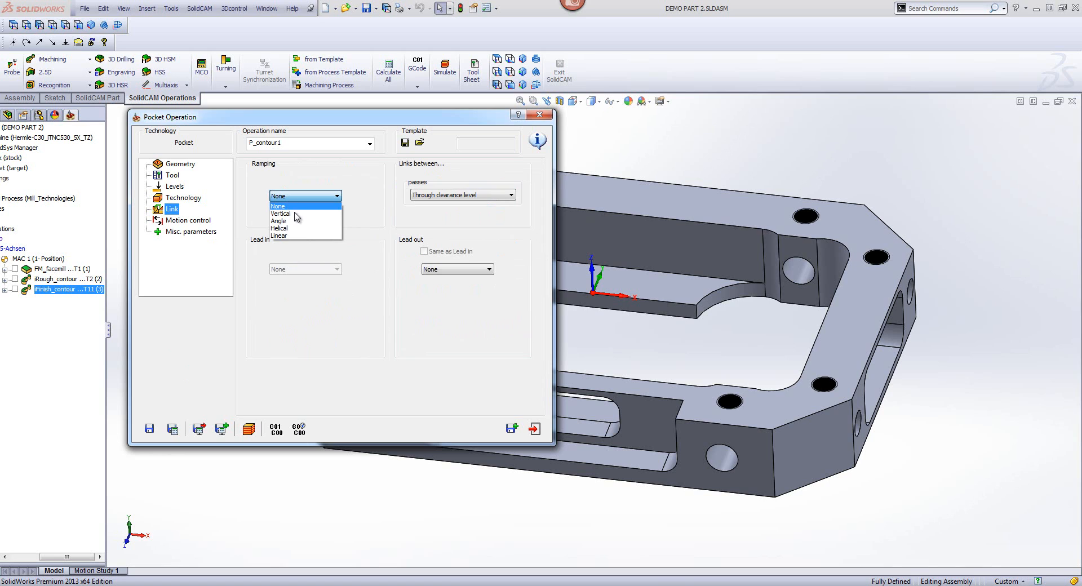
pyautogui.click(298, 229)
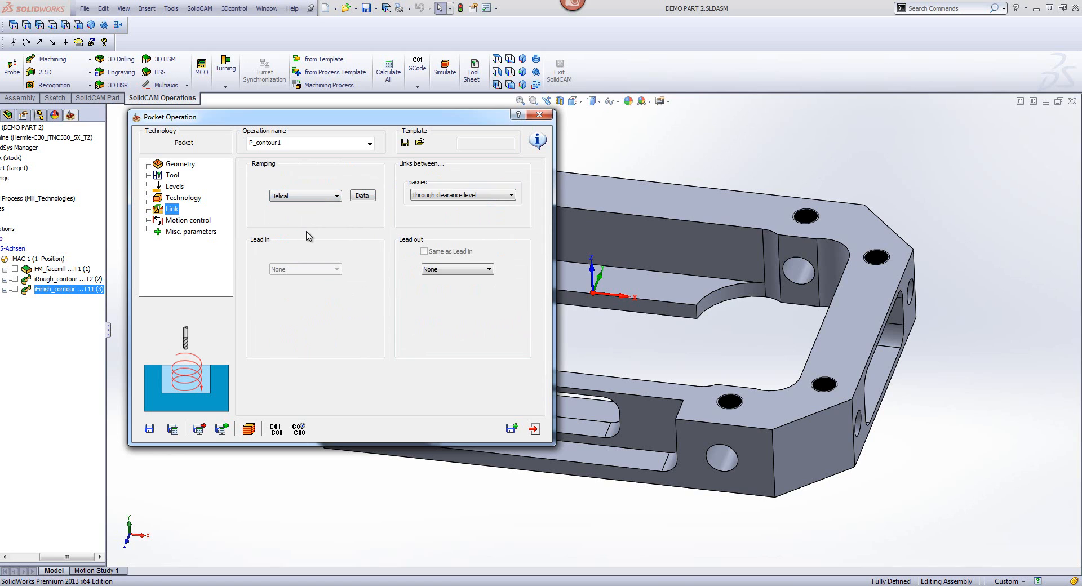
pyautogui.click(452, 270)
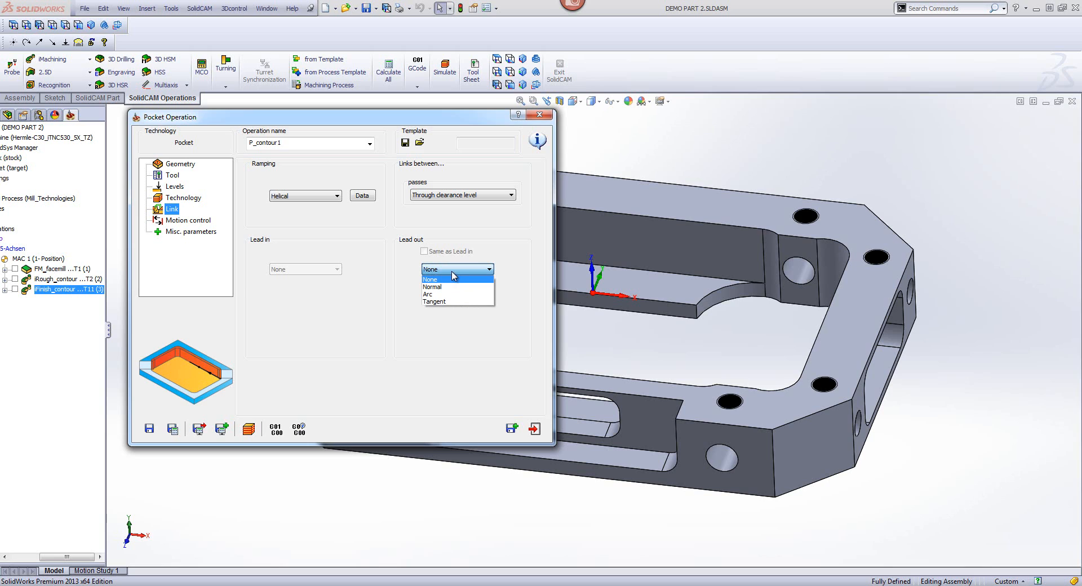
pyautogui.click(454, 294)
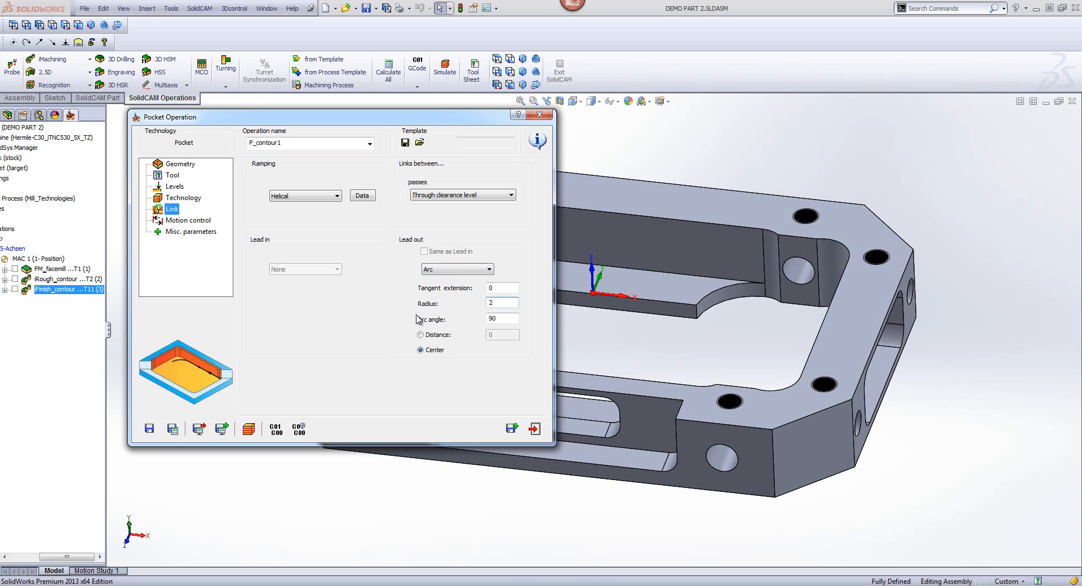
pyautogui.click(172, 428)
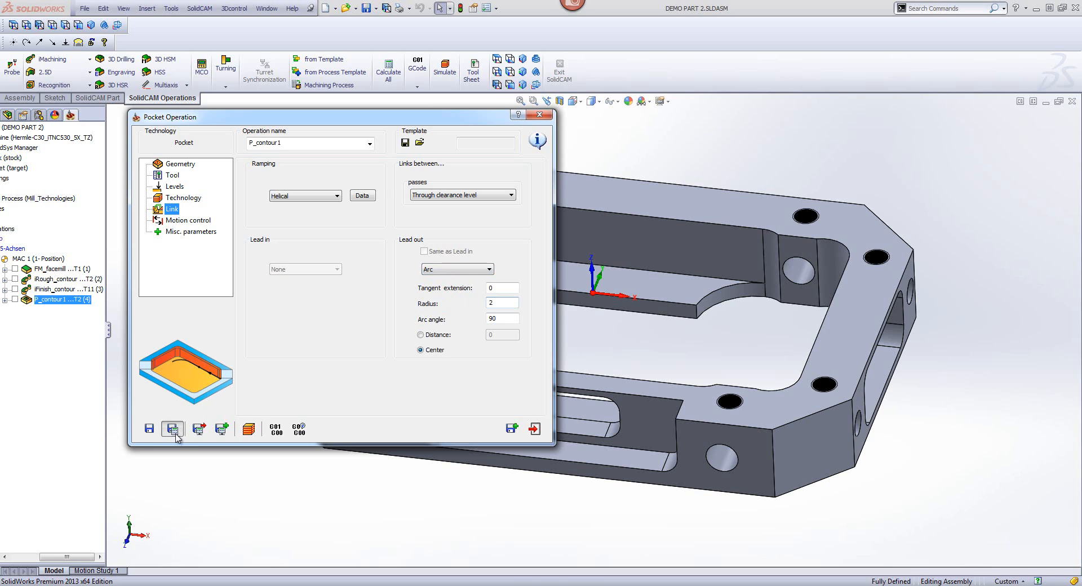
# Step: Simulate the pocket operation's toolpath in Host CAD mode, stepping into the first cuts and running it to the end
pyautogui.click(248, 430)
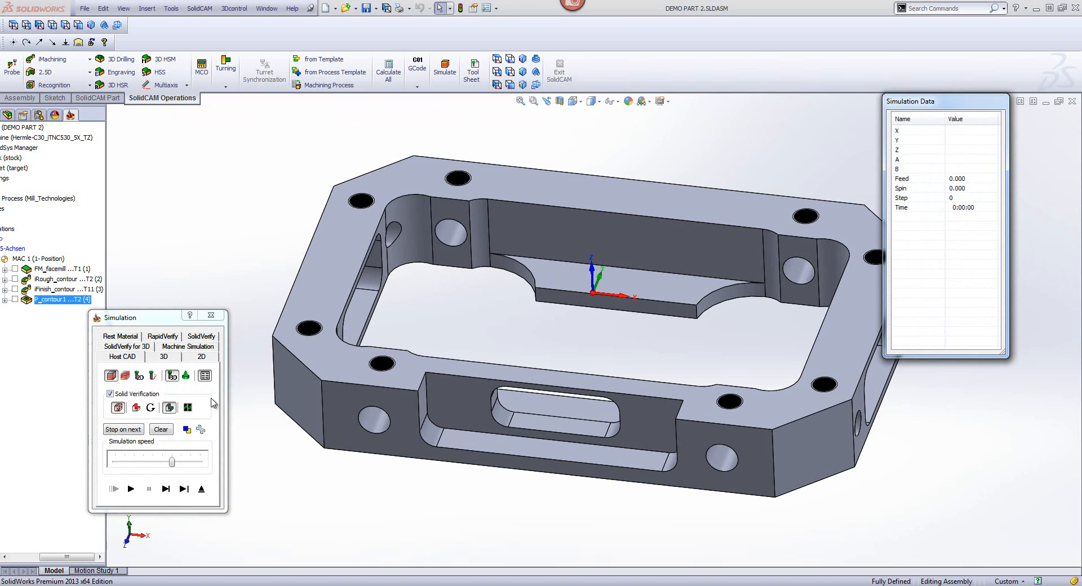
pyautogui.click(165, 489)
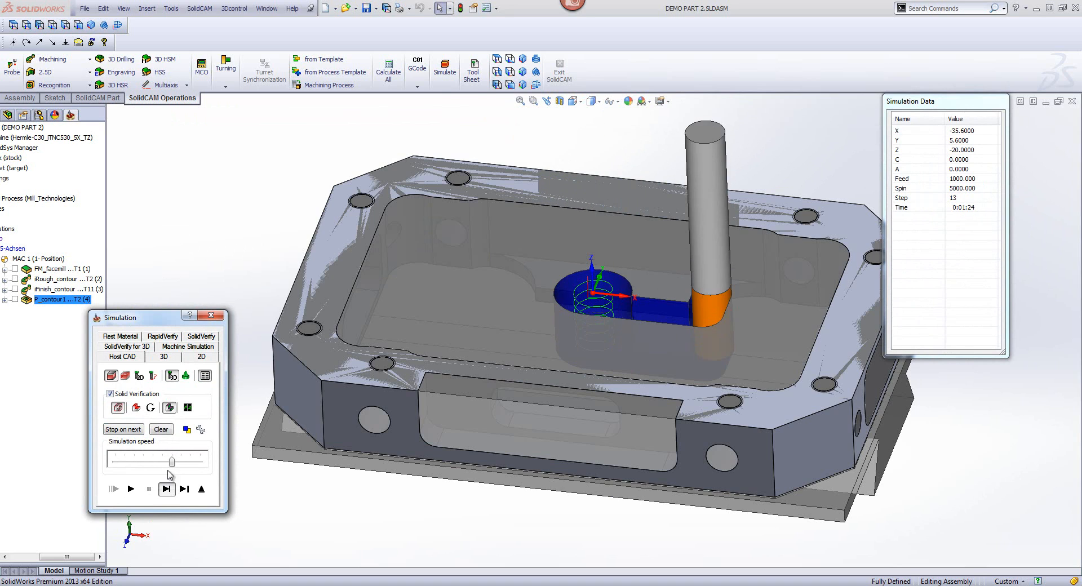
pyautogui.click(132, 490)
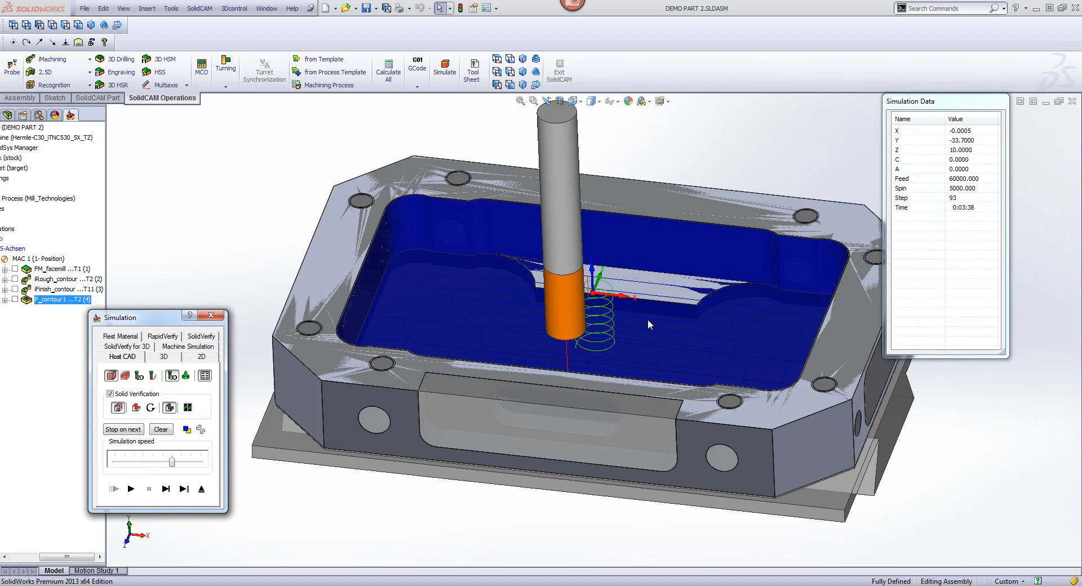
pyautogui.click(202, 489)
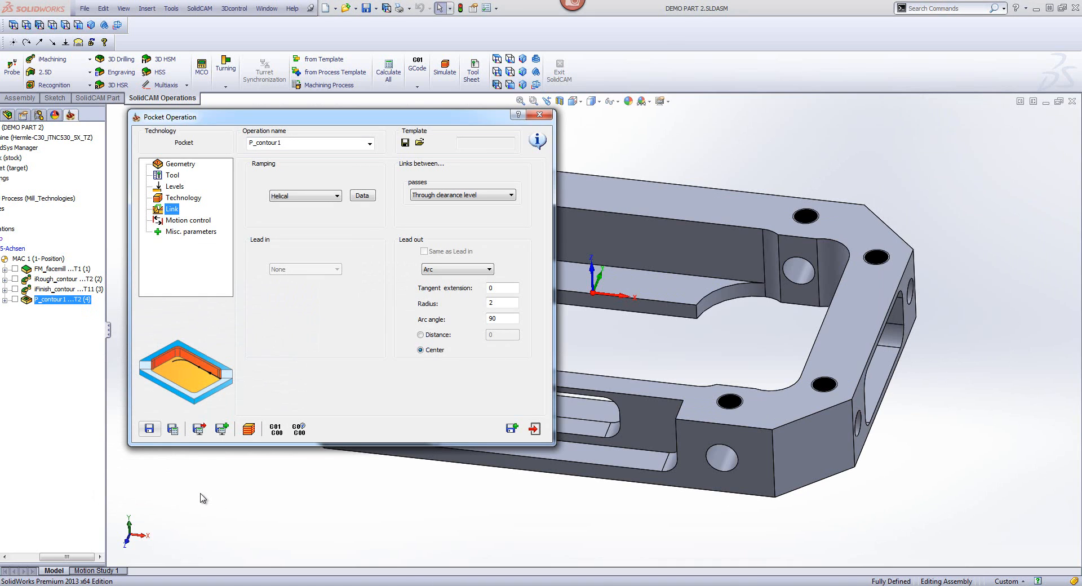
# Step: Set the pocket's step down to 7 and recalculate the operation
pyautogui.click(175, 186)
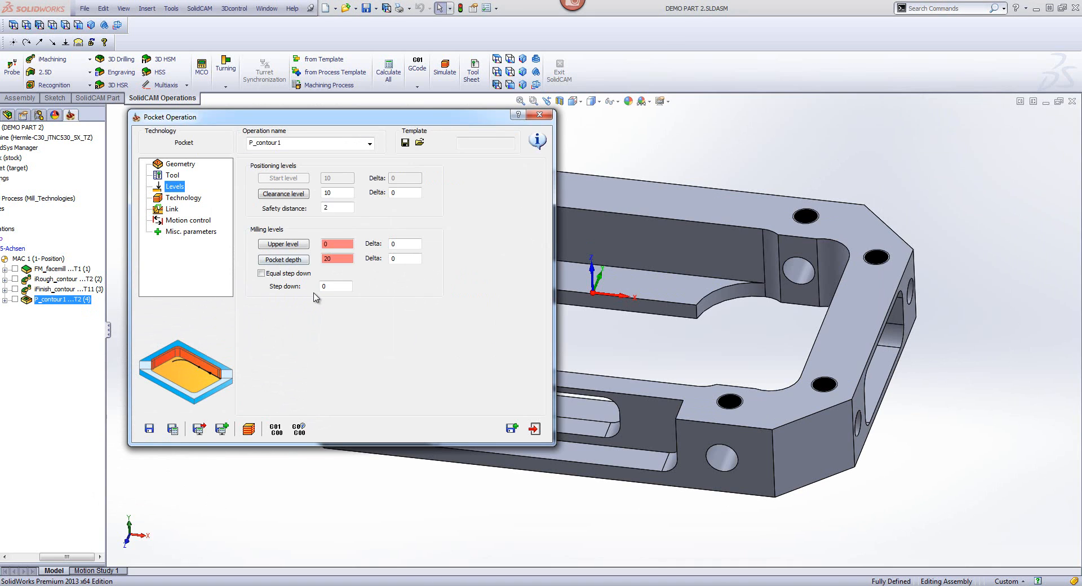
pyautogui.doubleClick(337, 289)
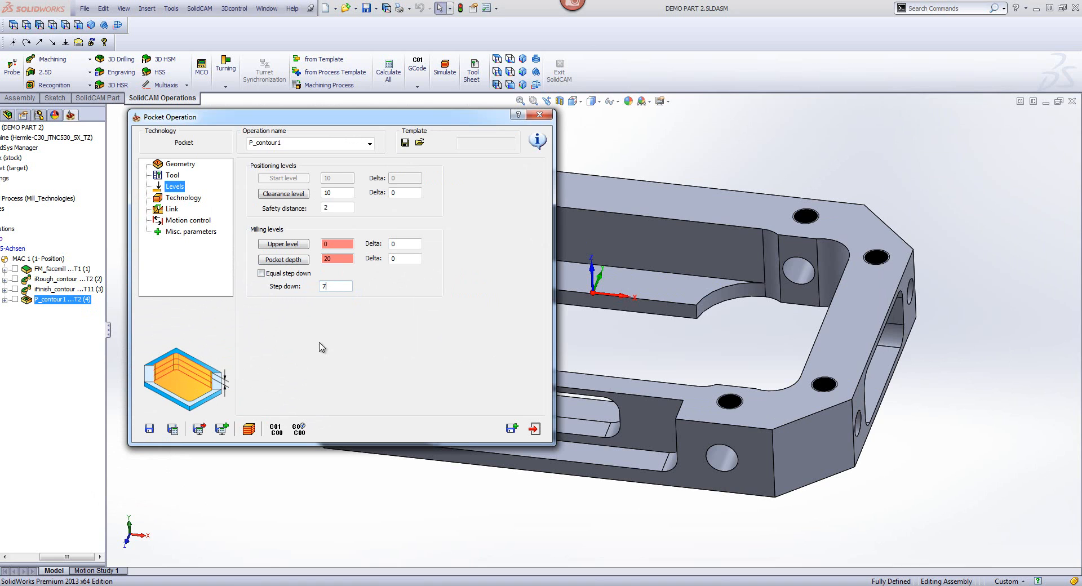
pyautogui.click(172, 429)
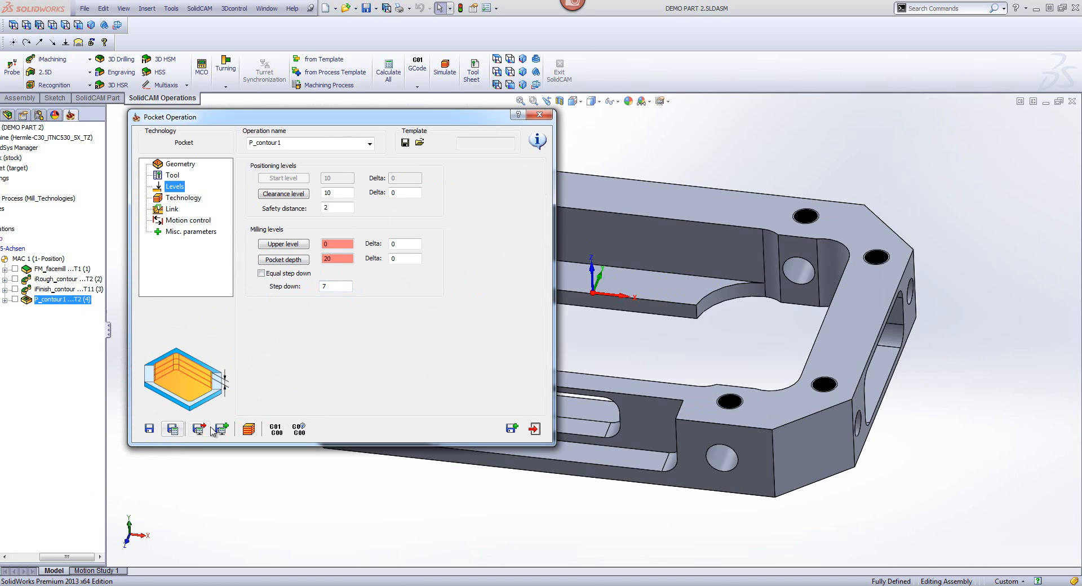
# Step: Simulate the pocket's stepped toolpath at a reduced speed and return to the operation settings
pyautogui.click(248, 429)
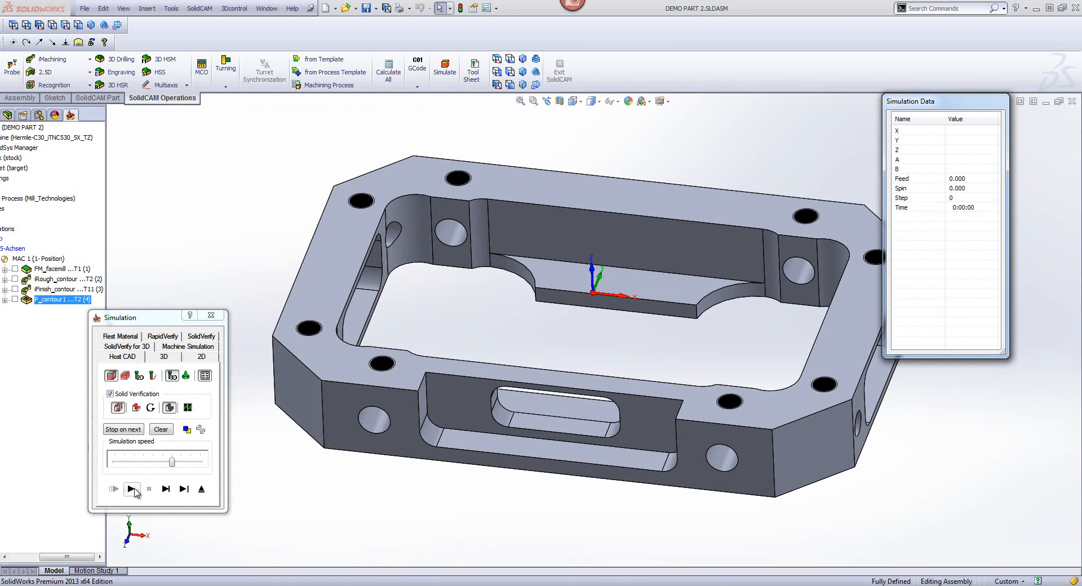
pyautogui.click(135, 462)
pyautogui.click(135, 462)
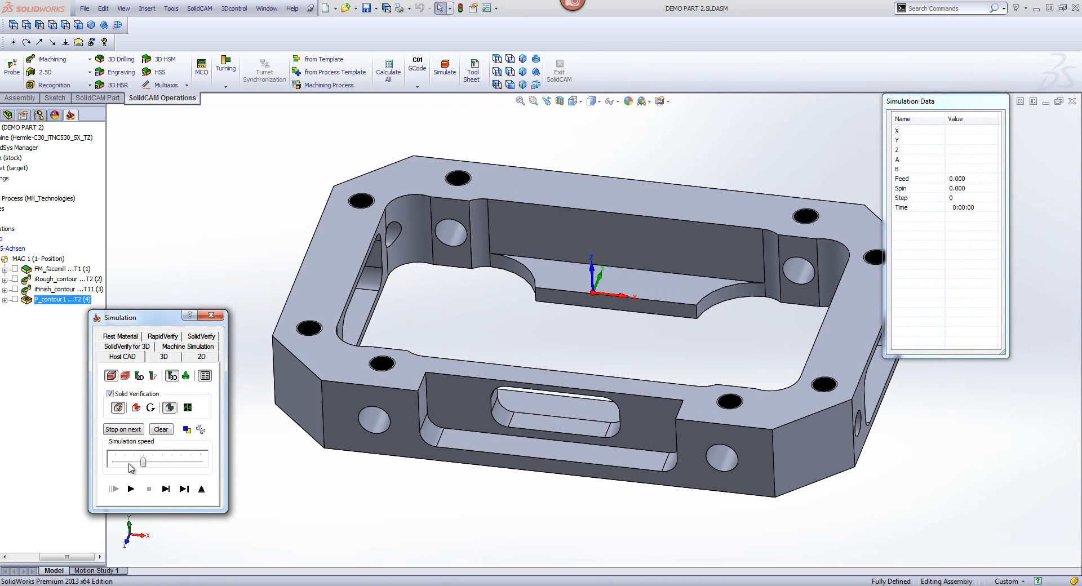
pyautogui.click(130, 489)
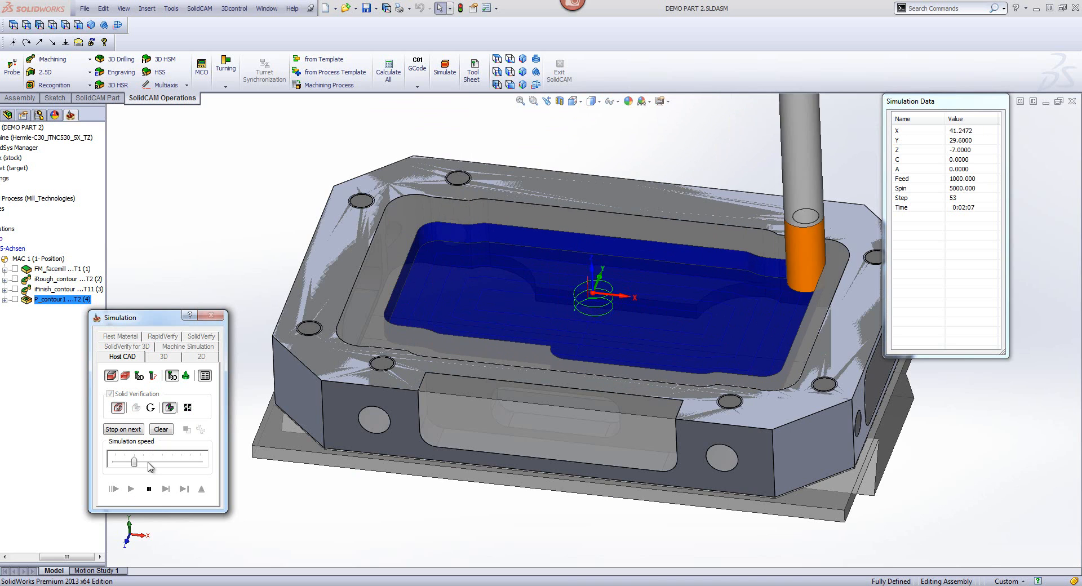
pyautogui.click(152, 464)
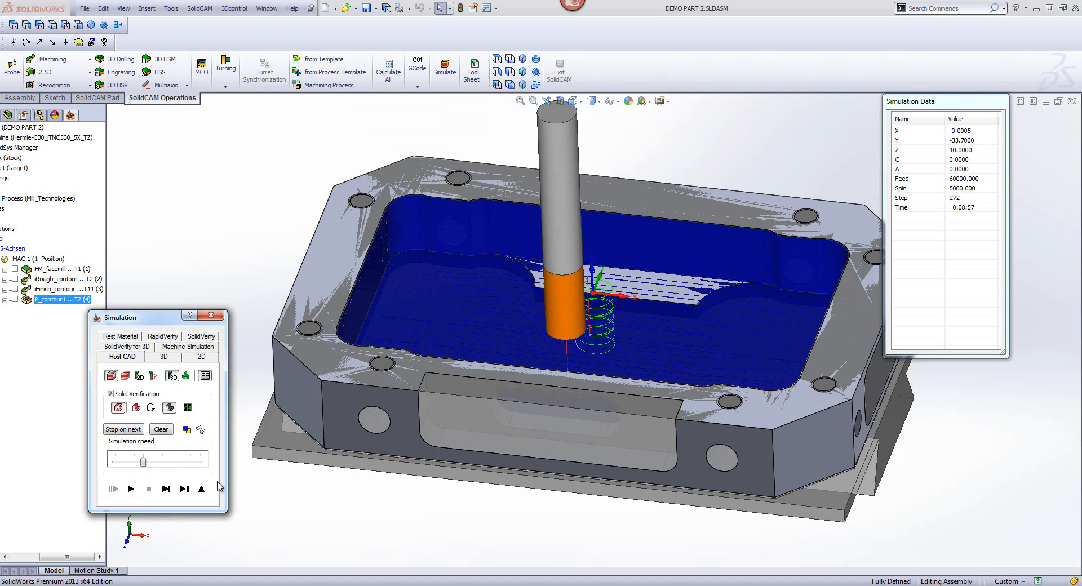
pyautogui.click(201, 488)
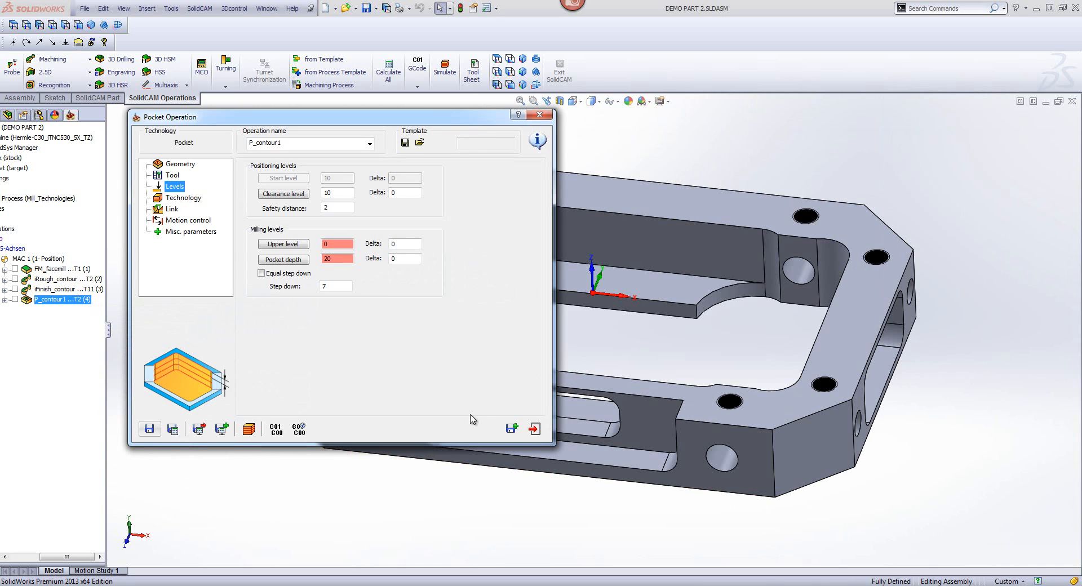
# Step: Save and copy the pocket operation, and define its new geometry contour2 along the ledge's lower inner edge using Auto-constant Z
pyautogui.click(511, 428)
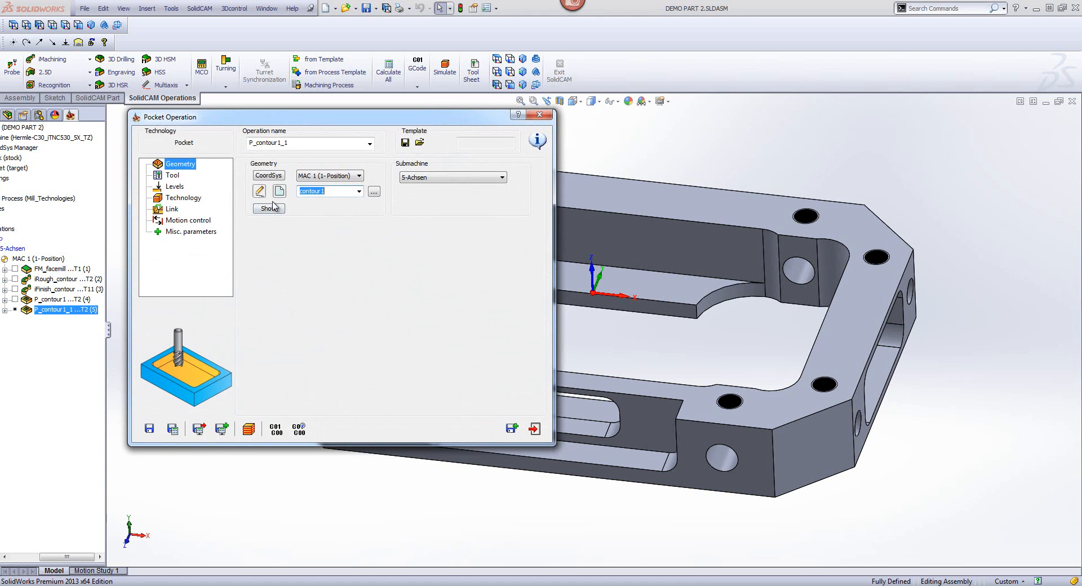
pyautogui.click(279, 192)
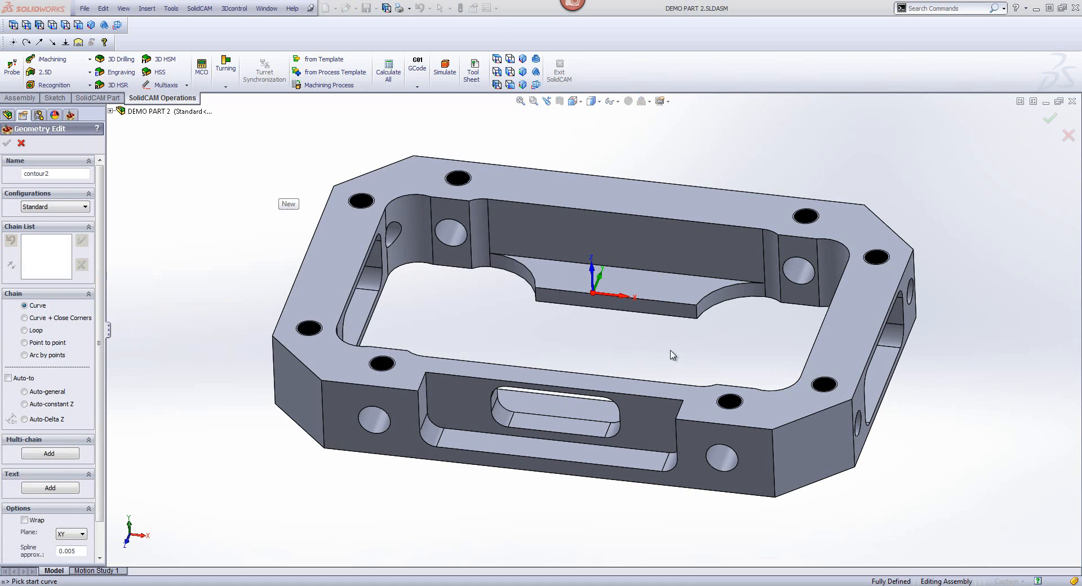
pyautogui.click(695, 319)
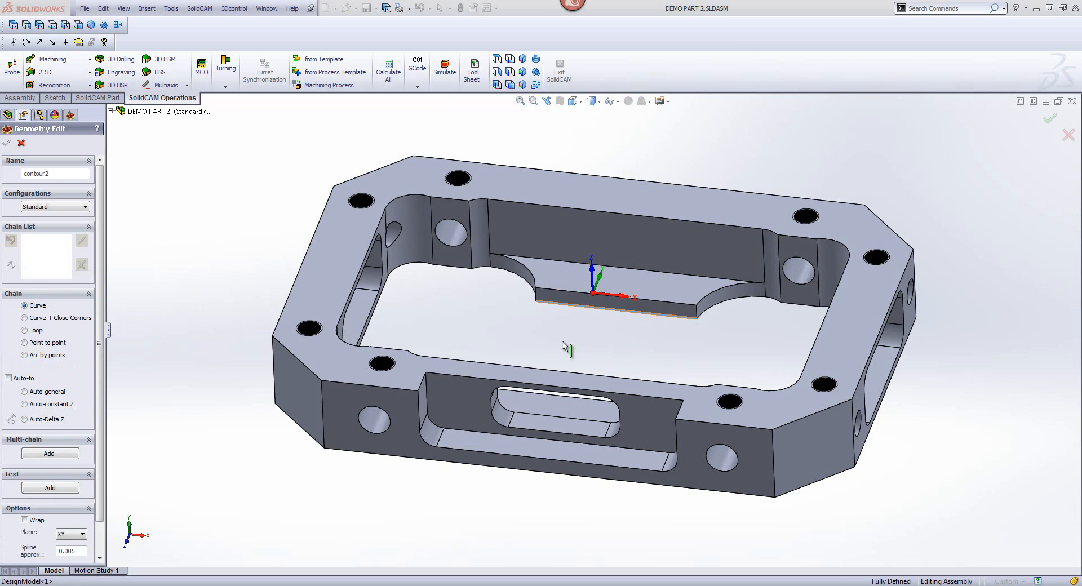
pyautogui.click(24, 404)
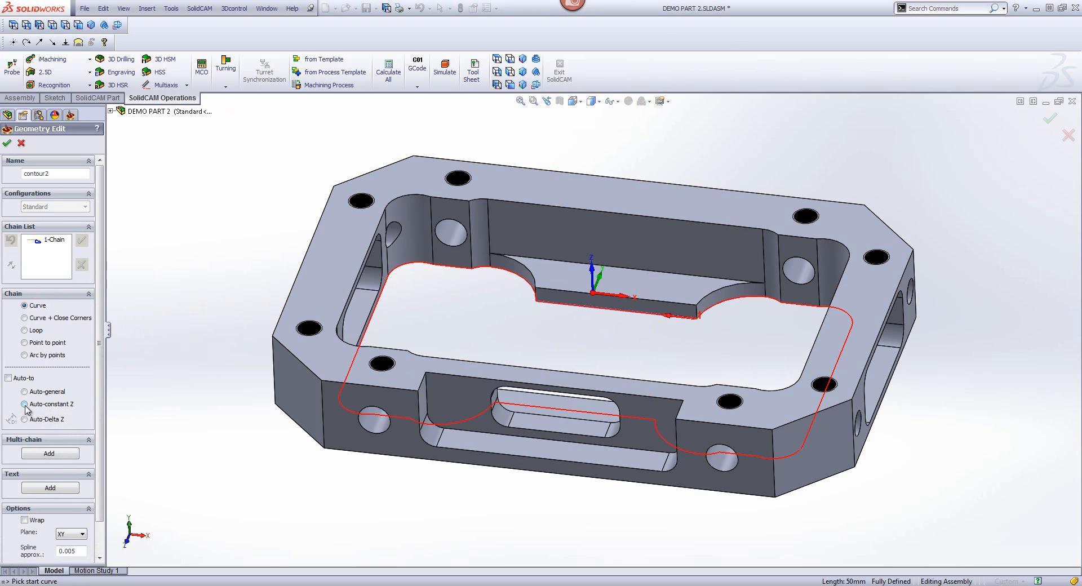
pyautogui.click(8, 145)
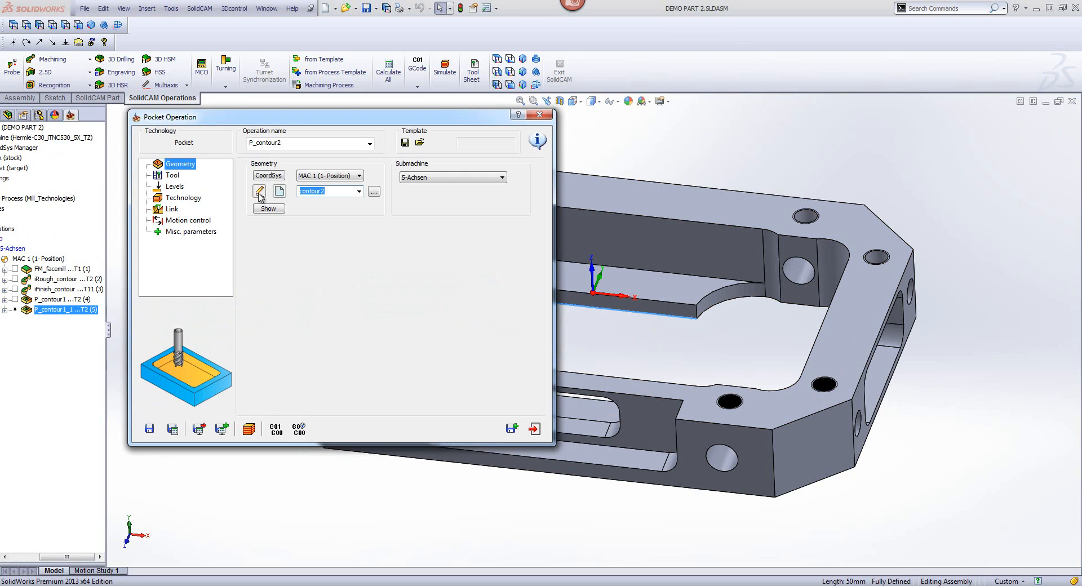
# Step: Set the copied pocket's upper level to -20 from the recessed ledge face and its depth to 5 from the ledge's lower edge
pyautogui.click(175, 187)
pyautogui.click(283, 244)
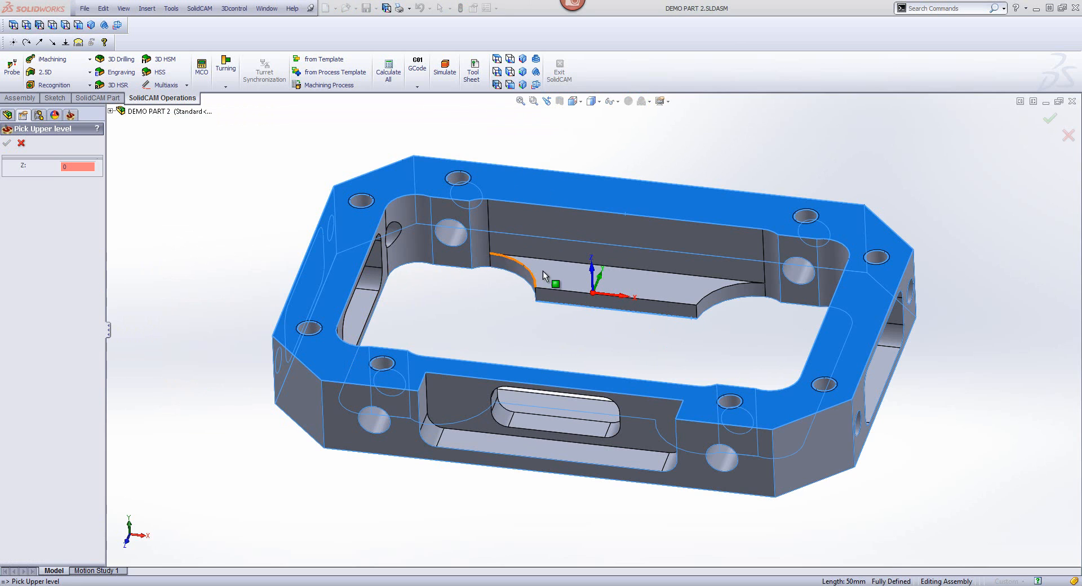
pyautogui.click(550, 271)
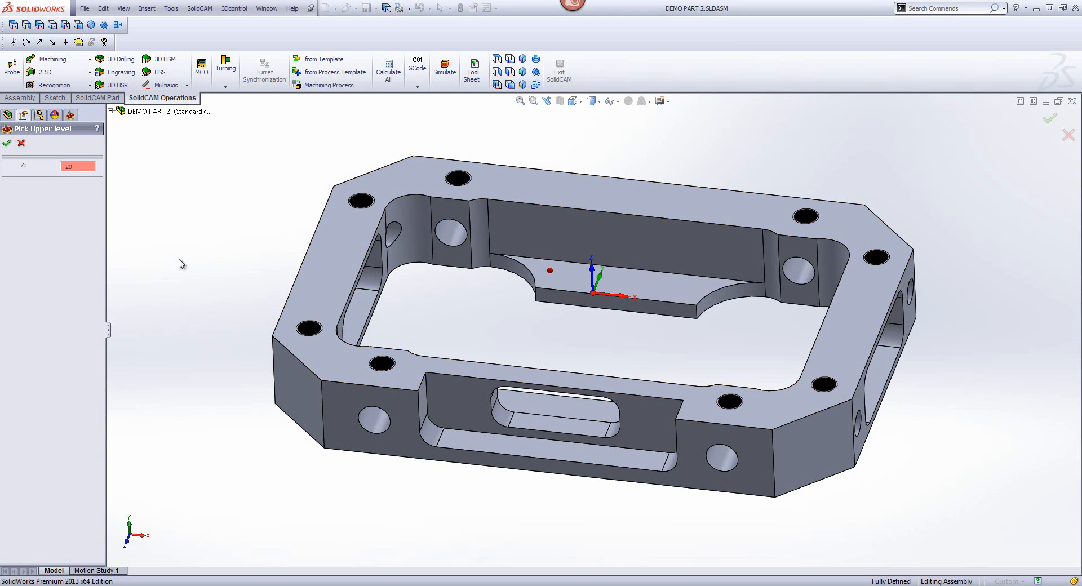
pyautogui.click(7, 143)
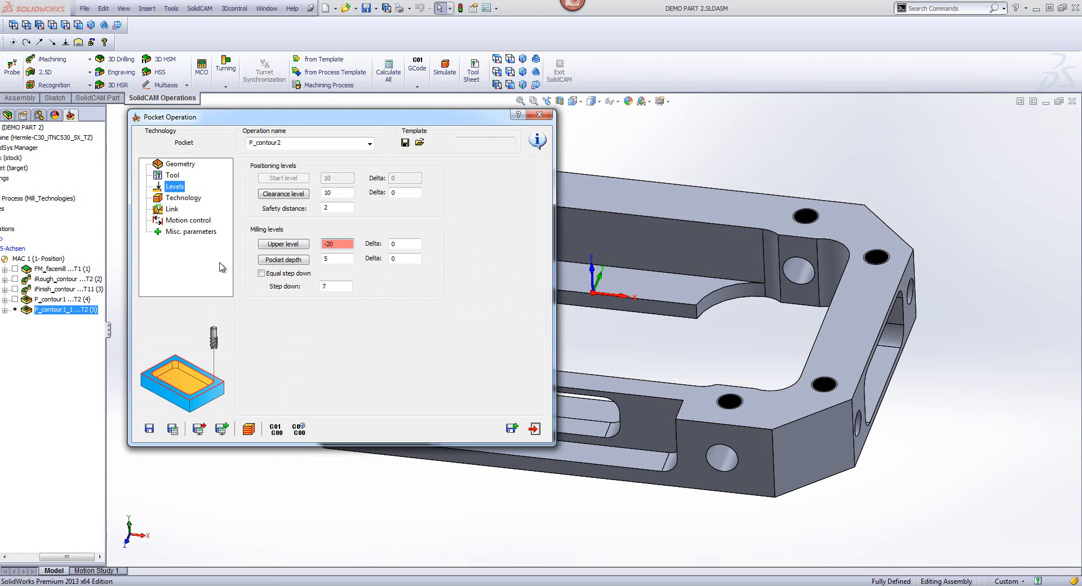
pyautogui.click(283, 259)
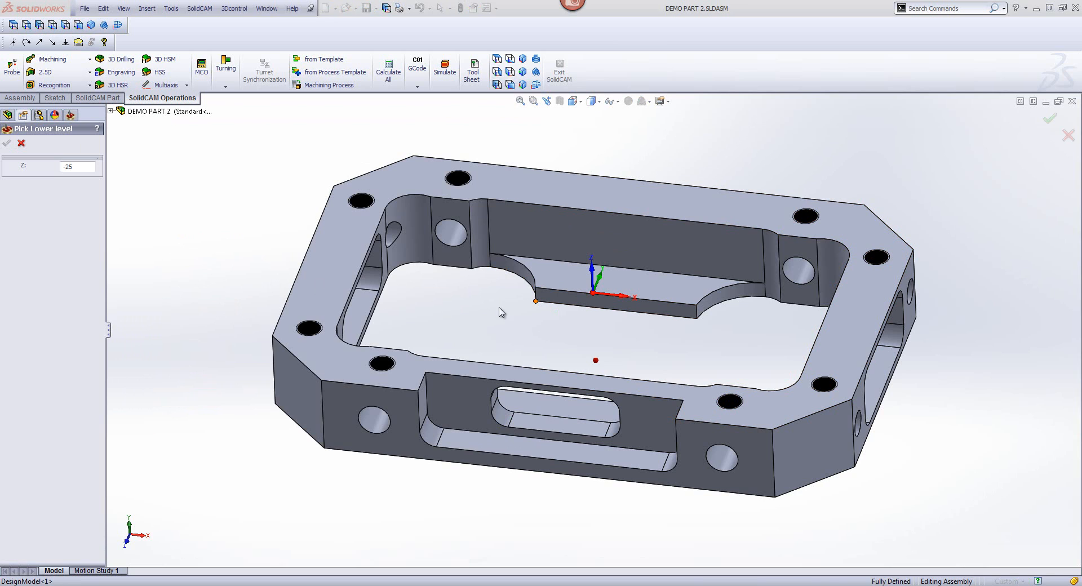
pyautogui.click(6, 143)
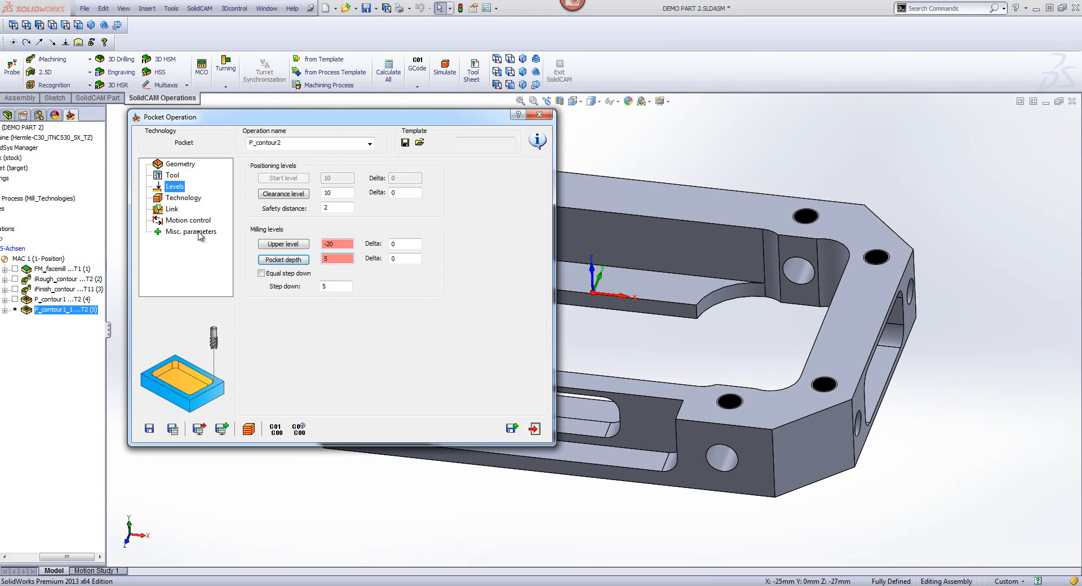
# Step: Set the pocket depth delta to -0.5 and the step down to 5.5
pyautogui.click(335, 287)
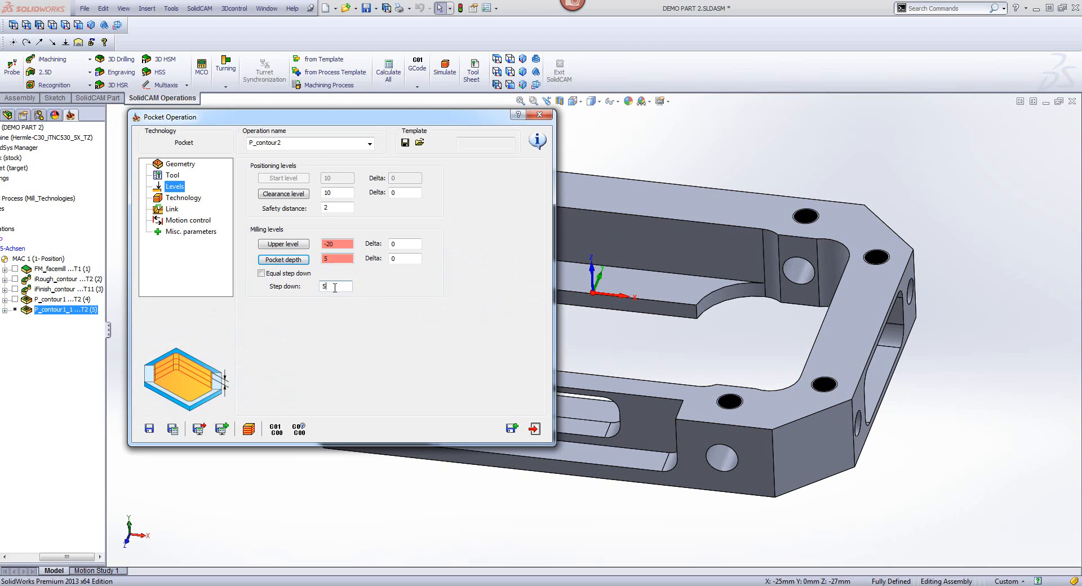
pyautogui.click(399, 258)
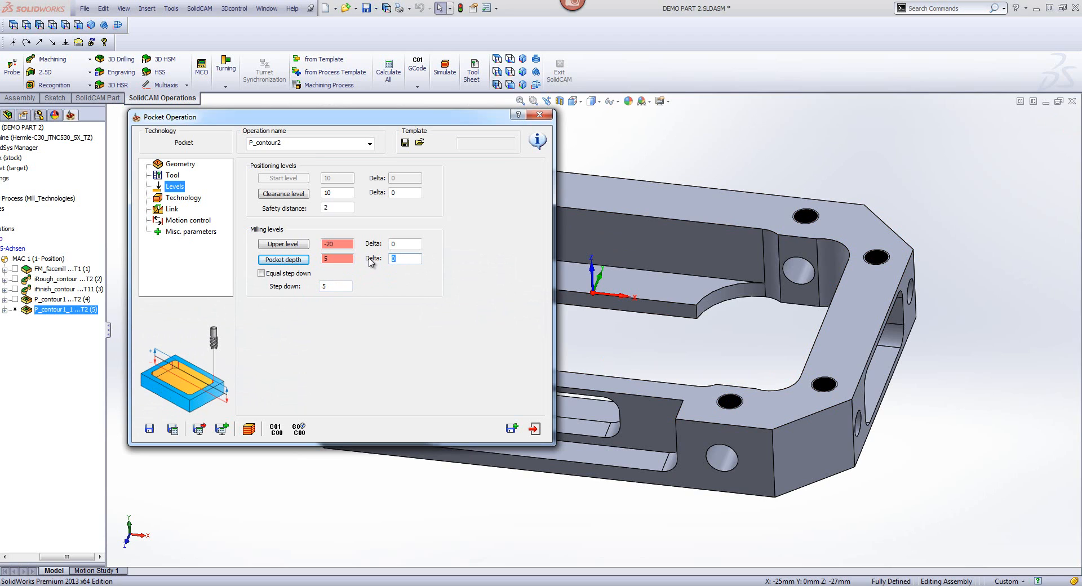
pyautogui.write('-.5')
pyautogui.click(342, 287)
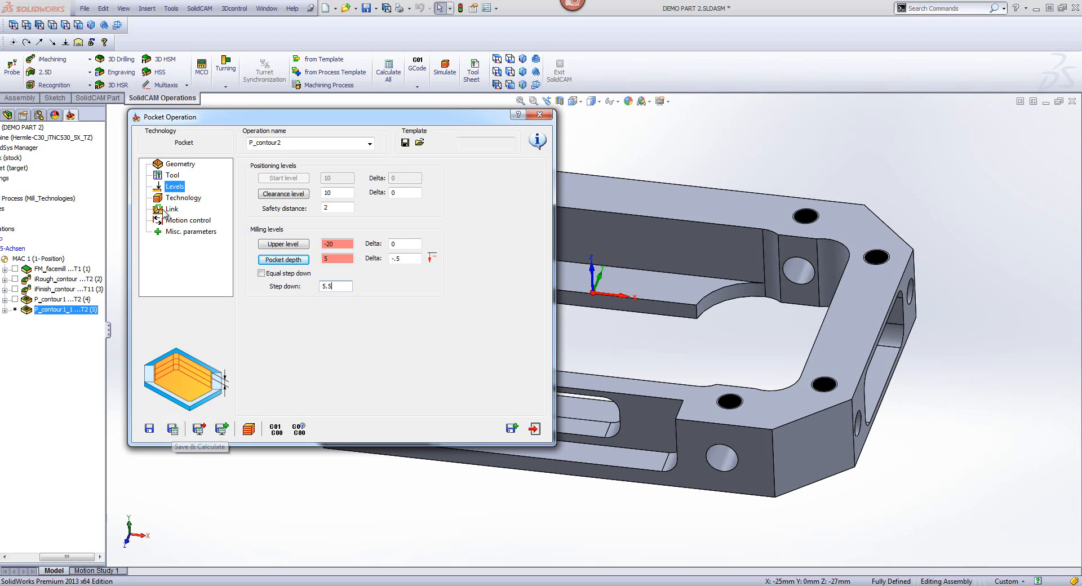
# Step: Review the second pocket's technology and link settings, calculate the operation, and simulate its toolpath
pyautogui.click(176, 199)
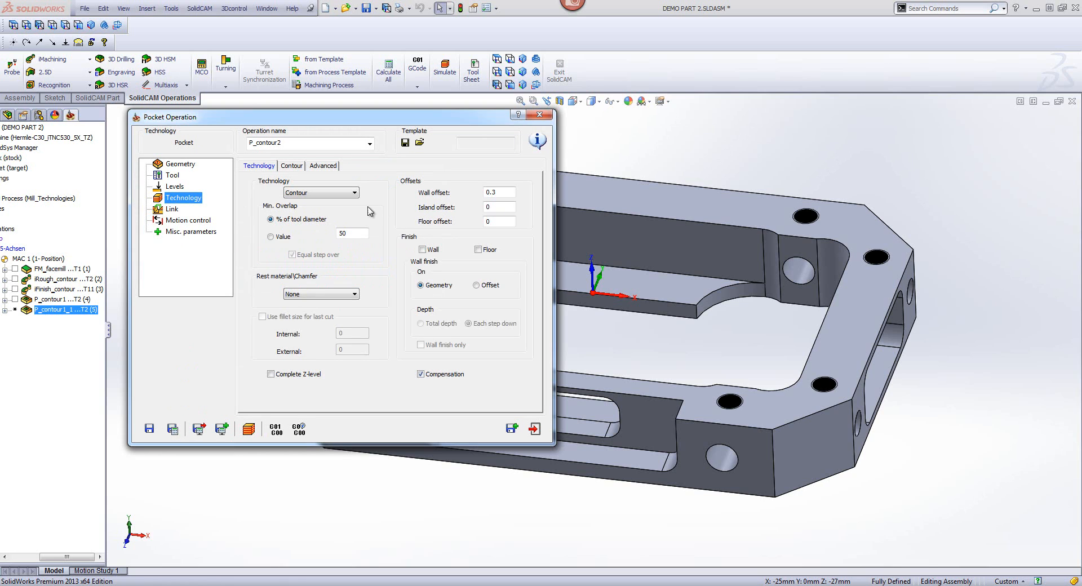
pyautogui.click(172, 210)
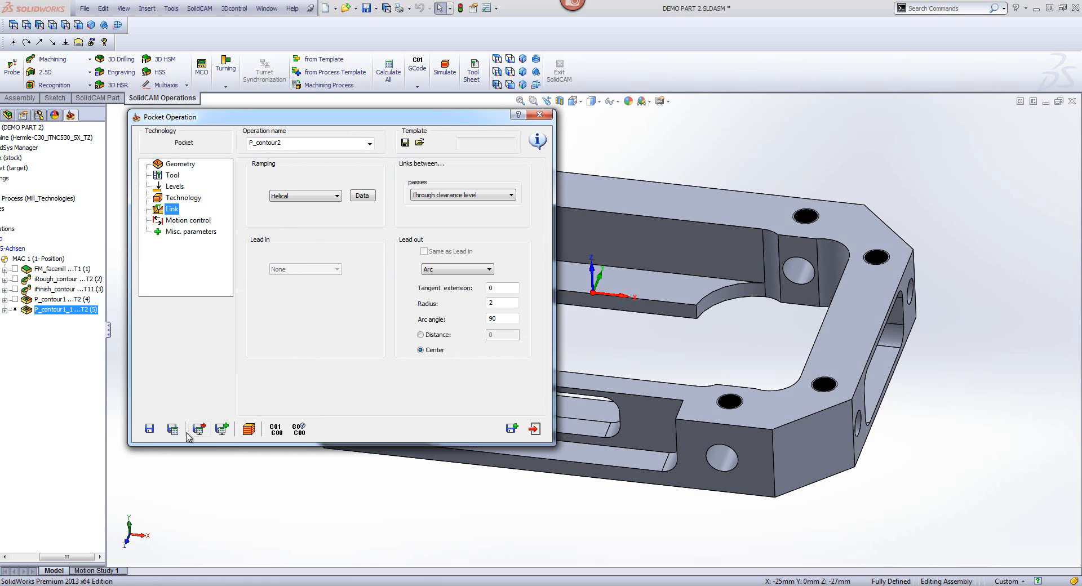
pyautogui.click(248, 430)
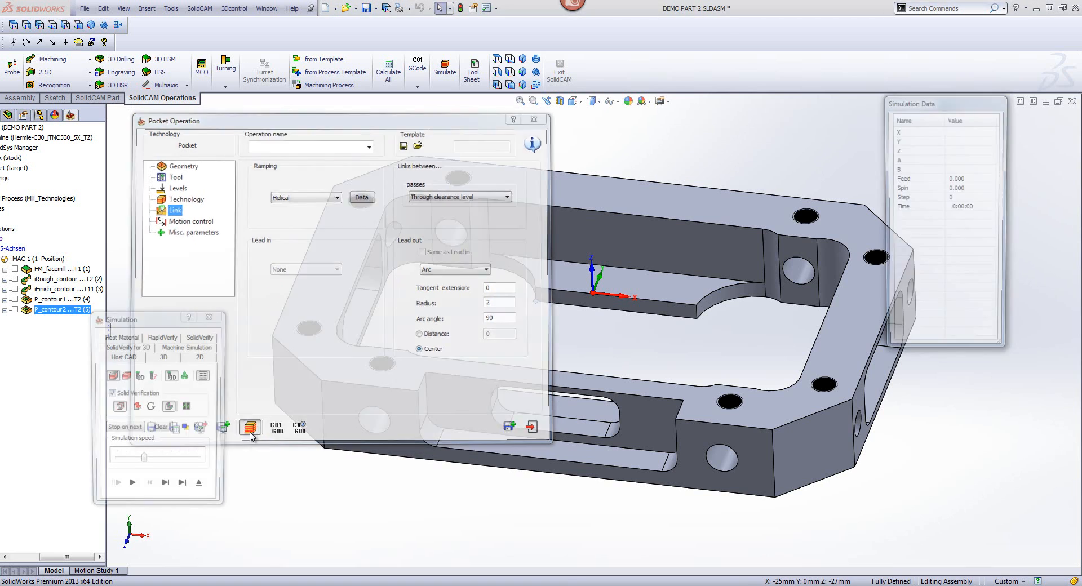
pyautogui.click(164, 490)
pyautogui.click(168, 492)
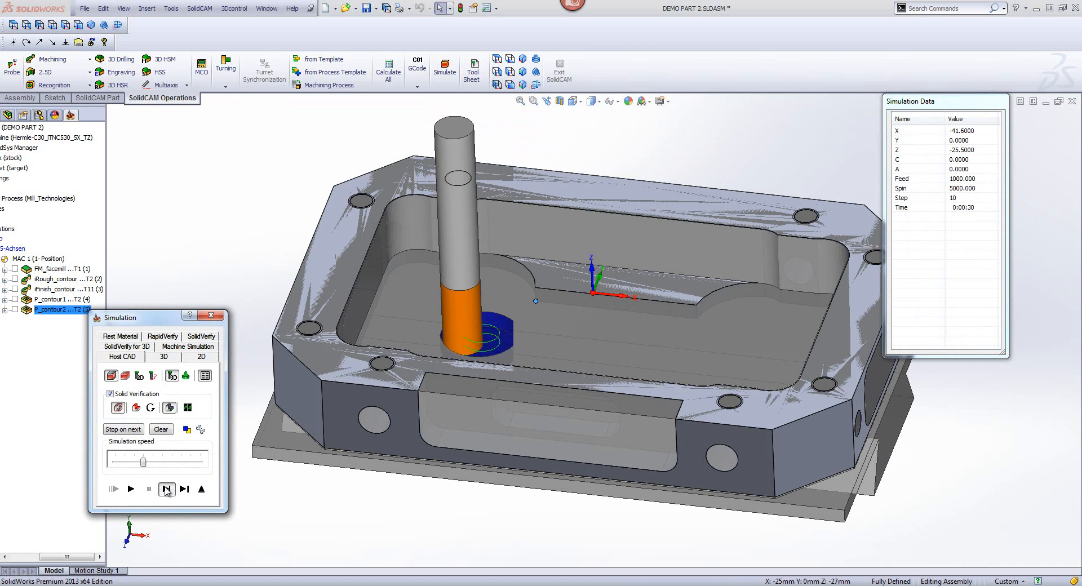
pyautogui.click(133, 490)
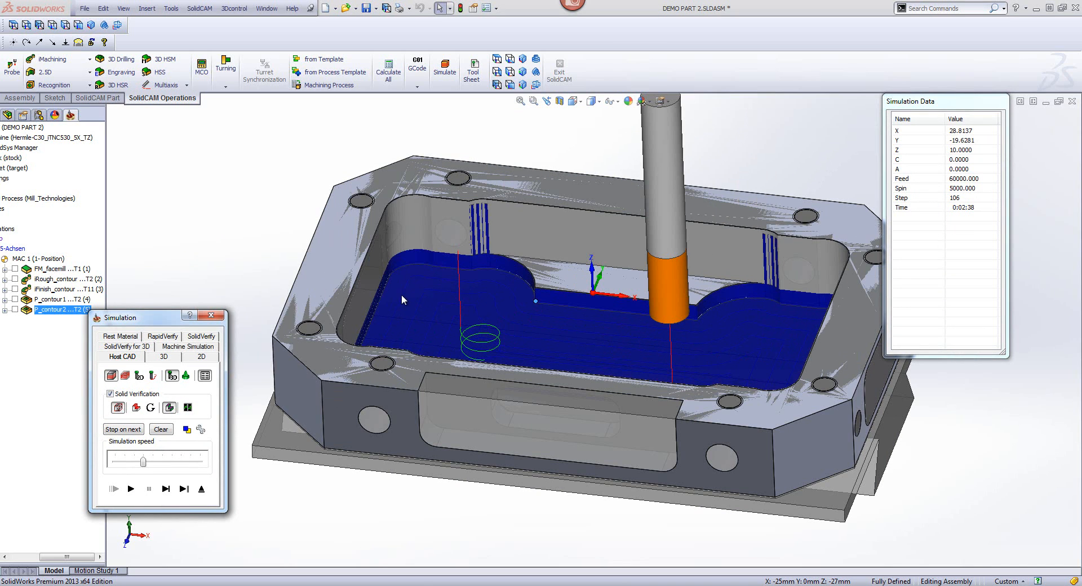
pyautogui.click(201, 489)
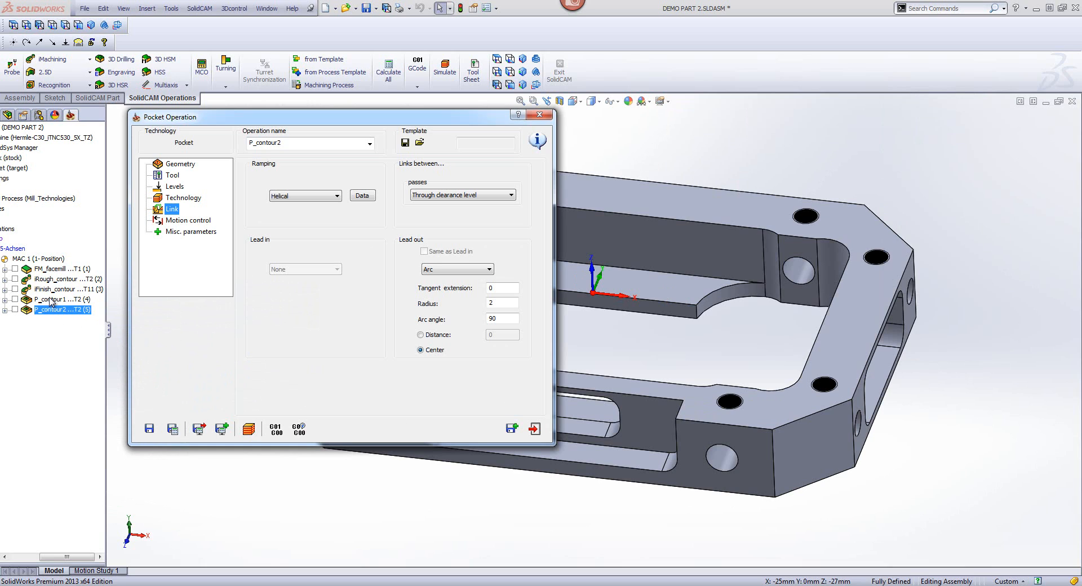
# Step: Save and copy the contour2 pocket operation, basing the new operation on P_contour2
pyautogui.click(511, 429)
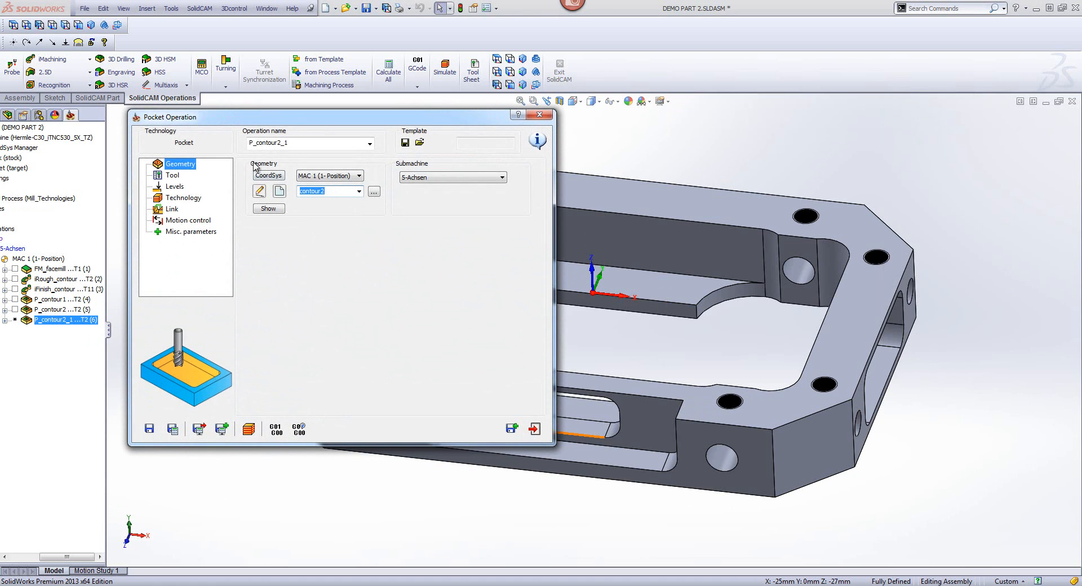
pyautogui.click(369, 144)
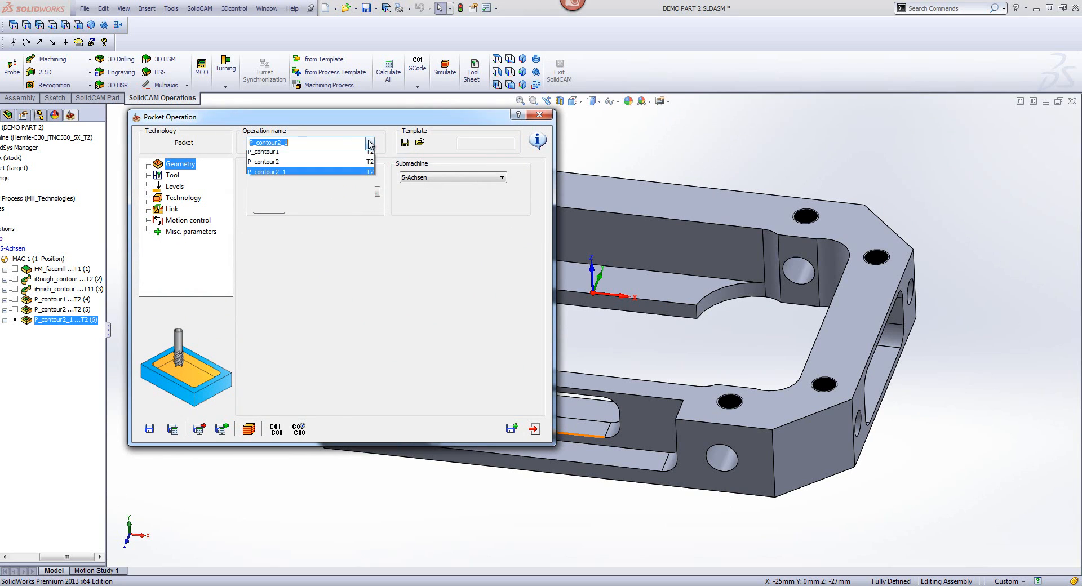
pyautogui.click(297, 167)
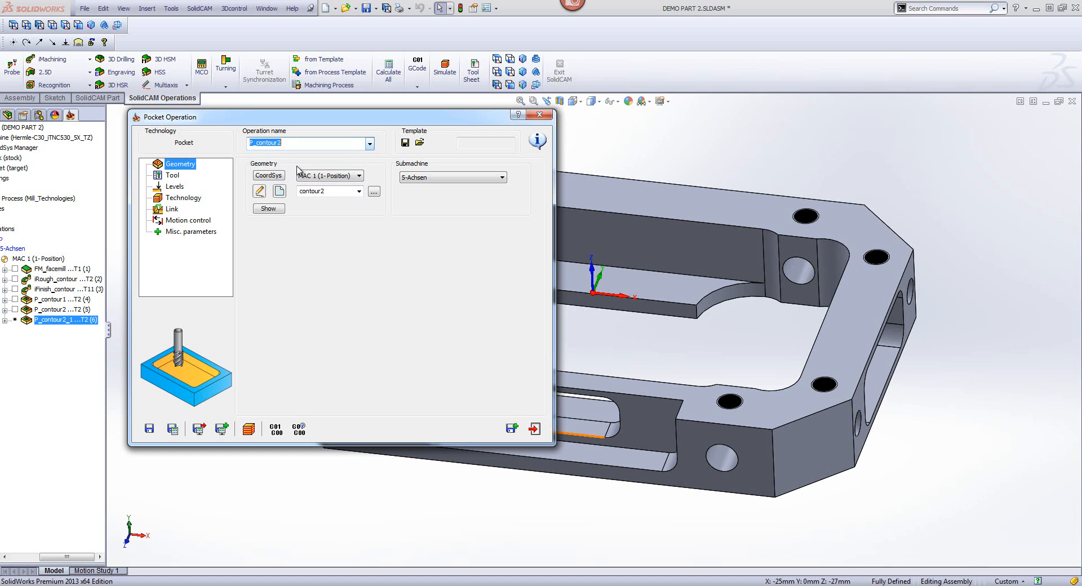
# Step: Assign the 12 mm end mill number 11 to the copied pocket operation
pyautogui.click(165, 177)
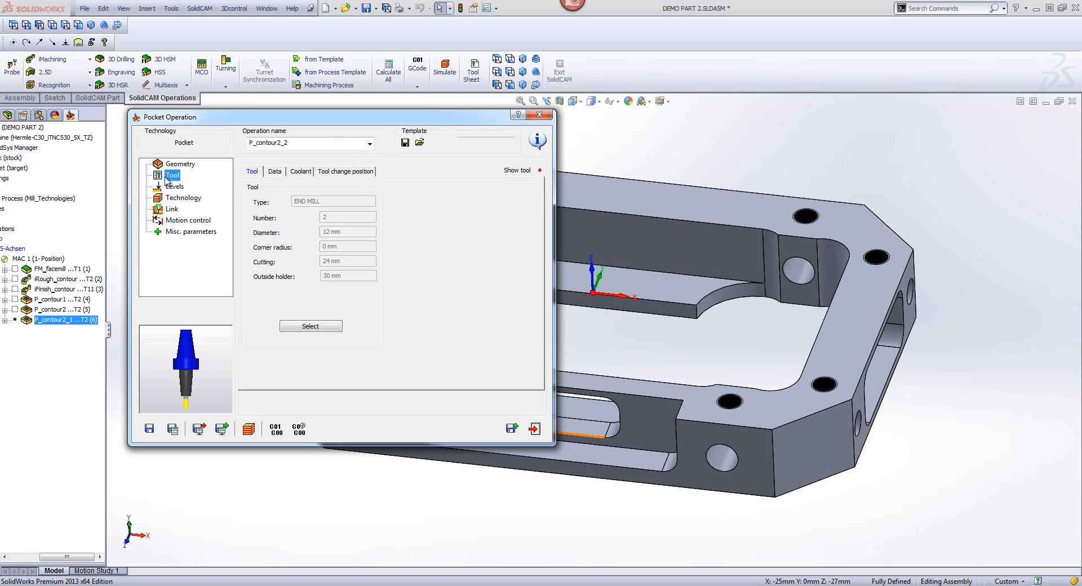
pyautogui.click(304, 326)
pyautogui.click(311, 232)
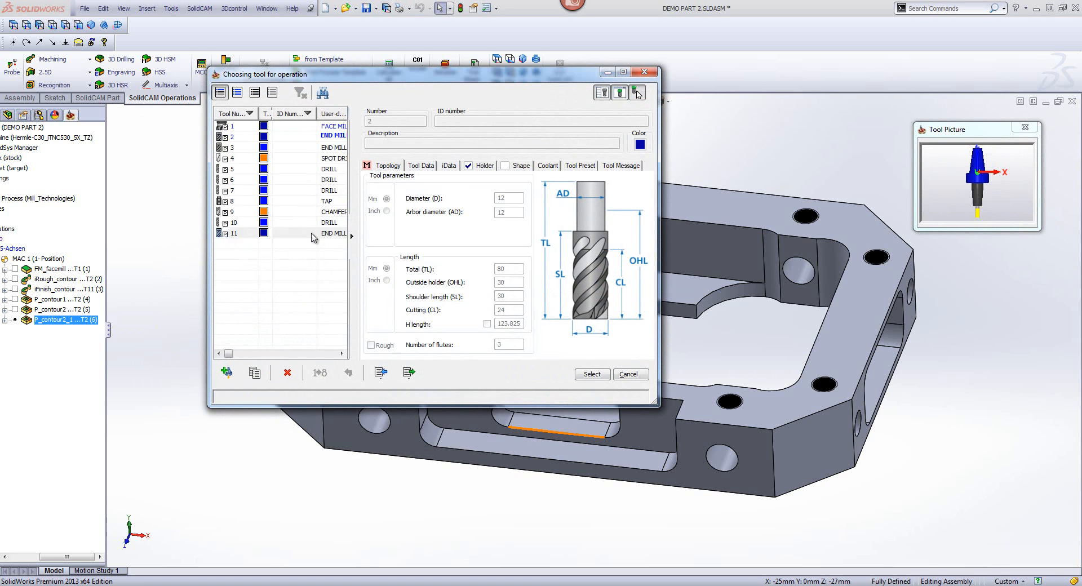
pyautogui.click(593, 374)
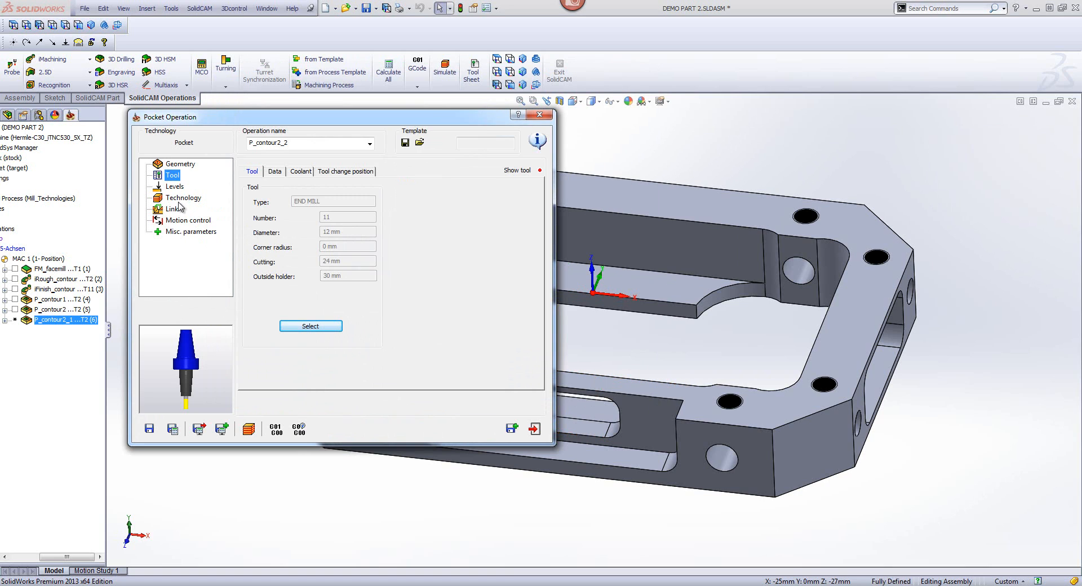
# Step: Set the step down to 0 and the upper level to 0 from the part's top face
pyautogui.click(175, 186)
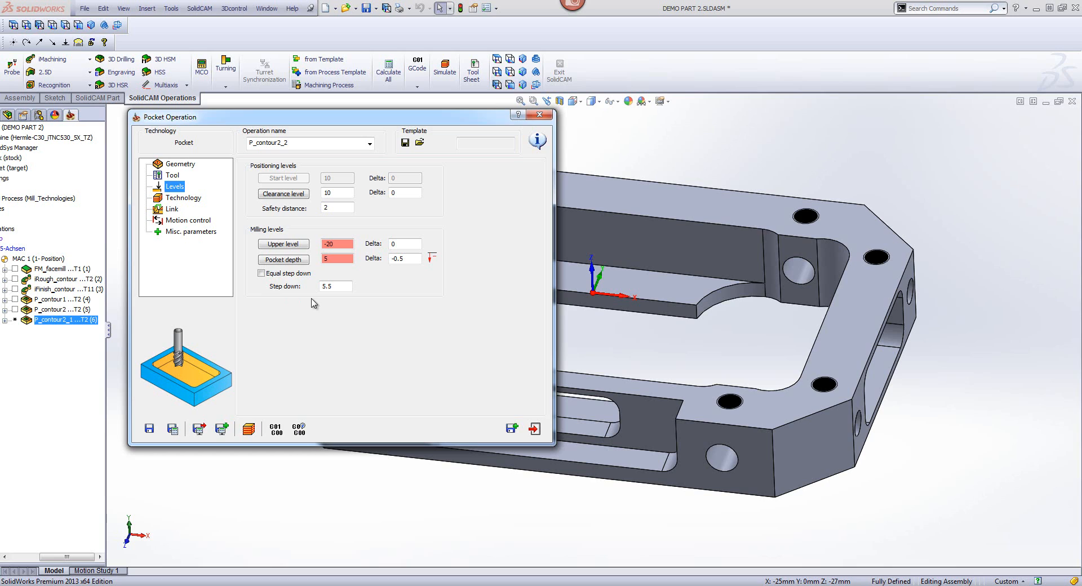
pyautogui.click(340, 286)
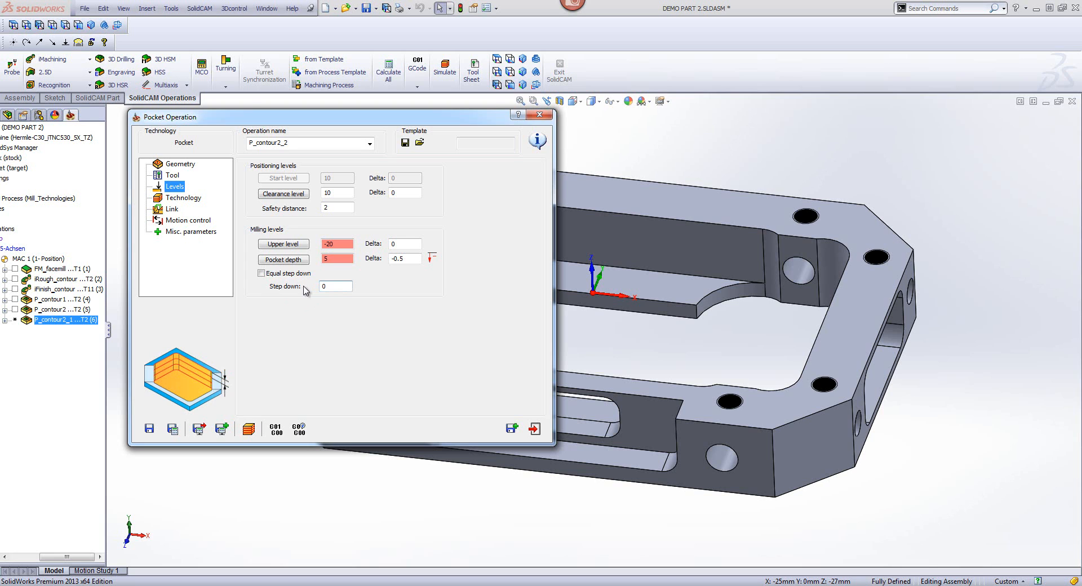
pyautogui.click(283, 243)
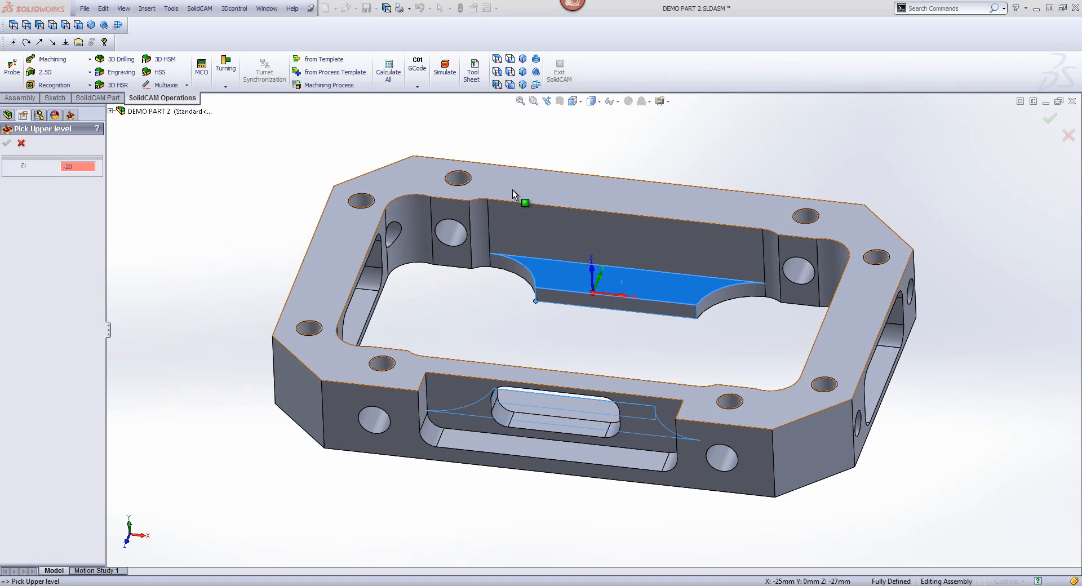
pyautogui.click(513, 188)
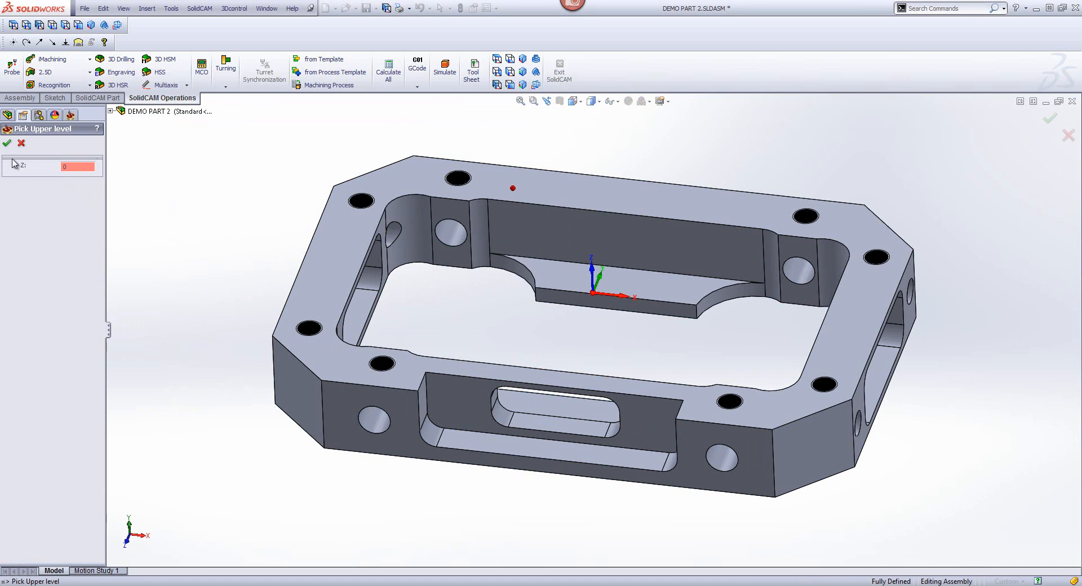
pyautogui.click(7, 143)
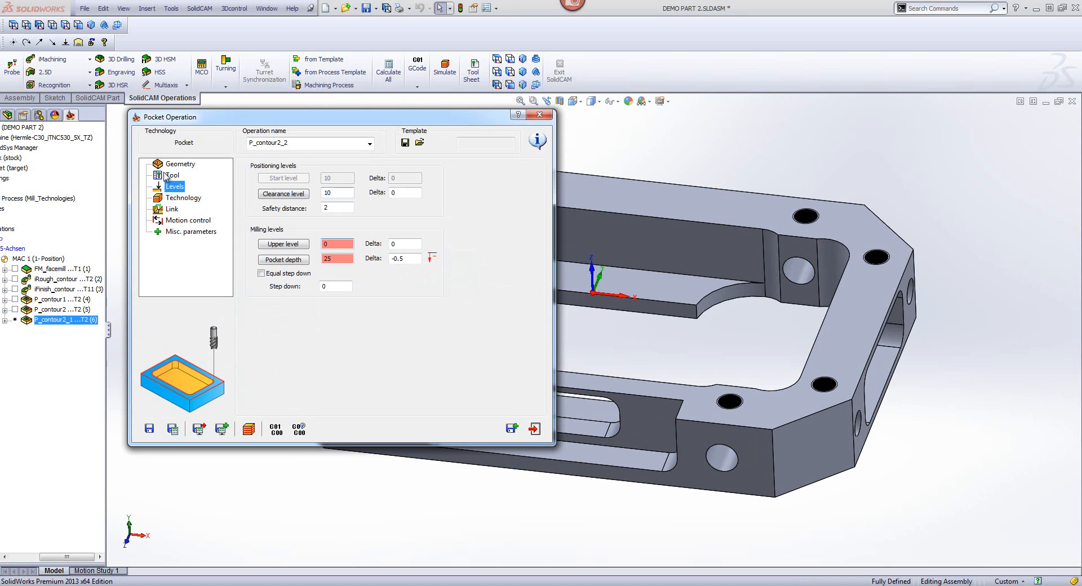
# Step: Show the assigned contour2 geometry and switch the copied operation's basis to P_contour1
pyautogui.click(180, 163)
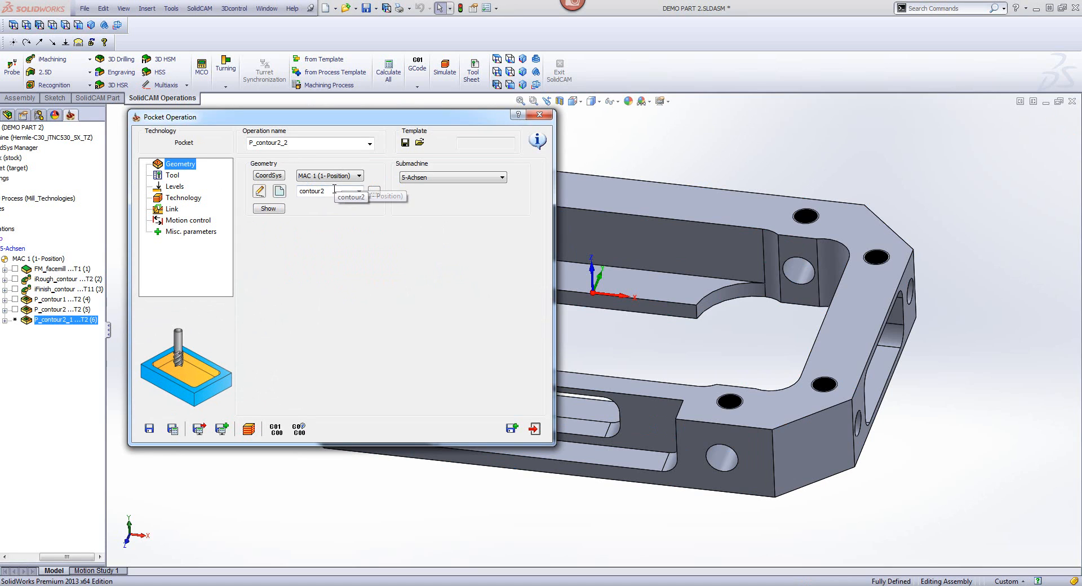
pyautogui.click(270, 209)
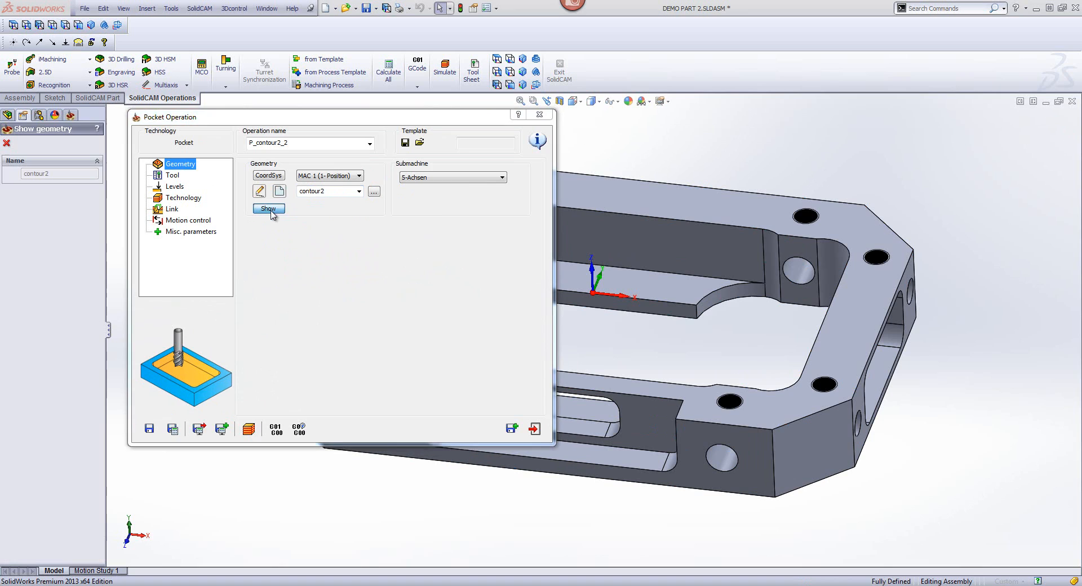
pyautogui.click(7, 143)
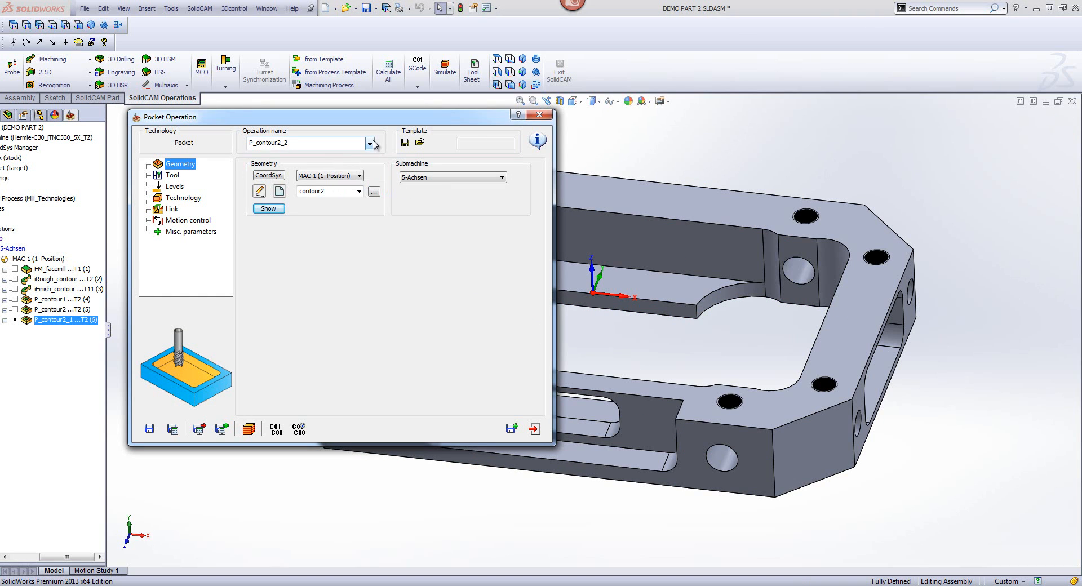
pyautogui.click(371, 144)
pyautogui.click(319, 162)
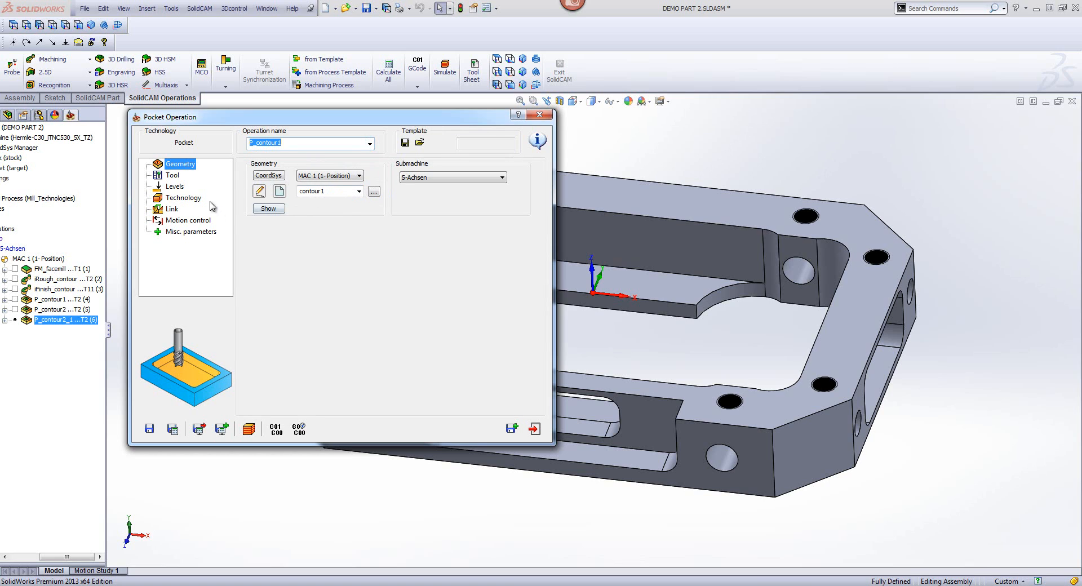
# Step: Review the tool of the P_contour1-based operation and set its step down to 0
pyautogui.click(173, 176)
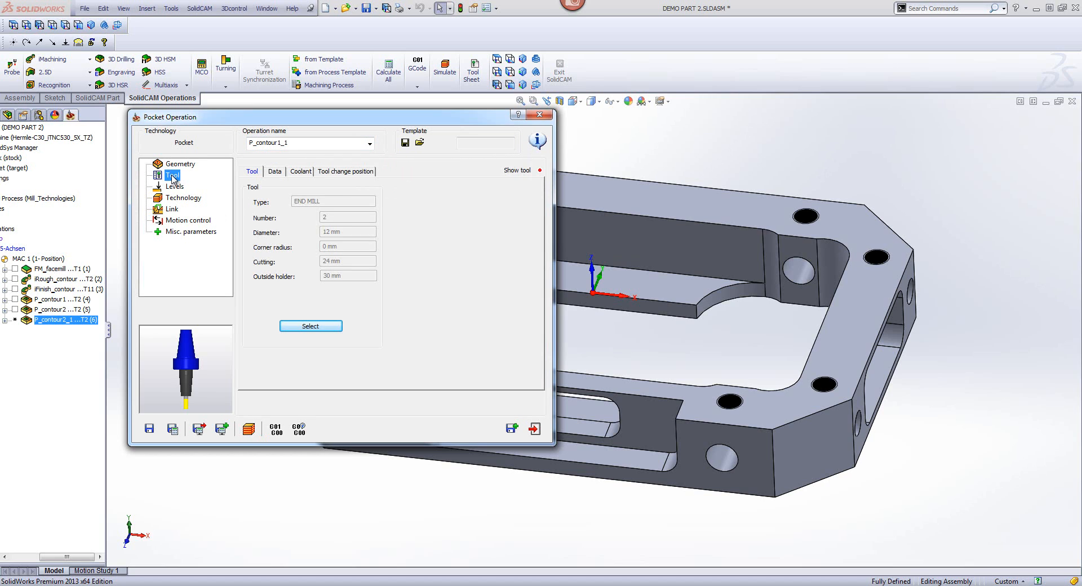
pyautogui.click(179, 190)
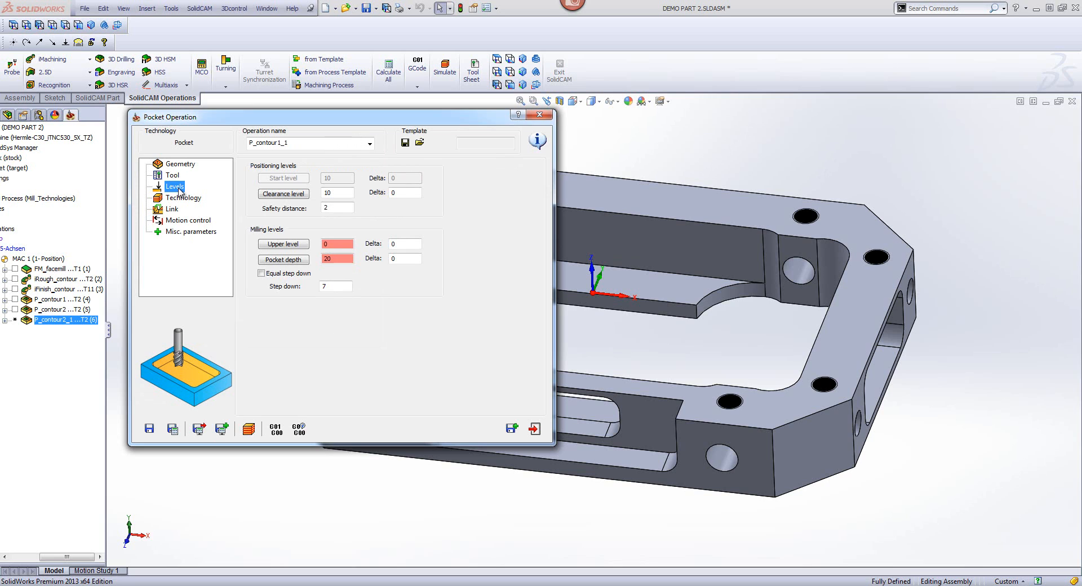
pyautogui.click(338, 285)
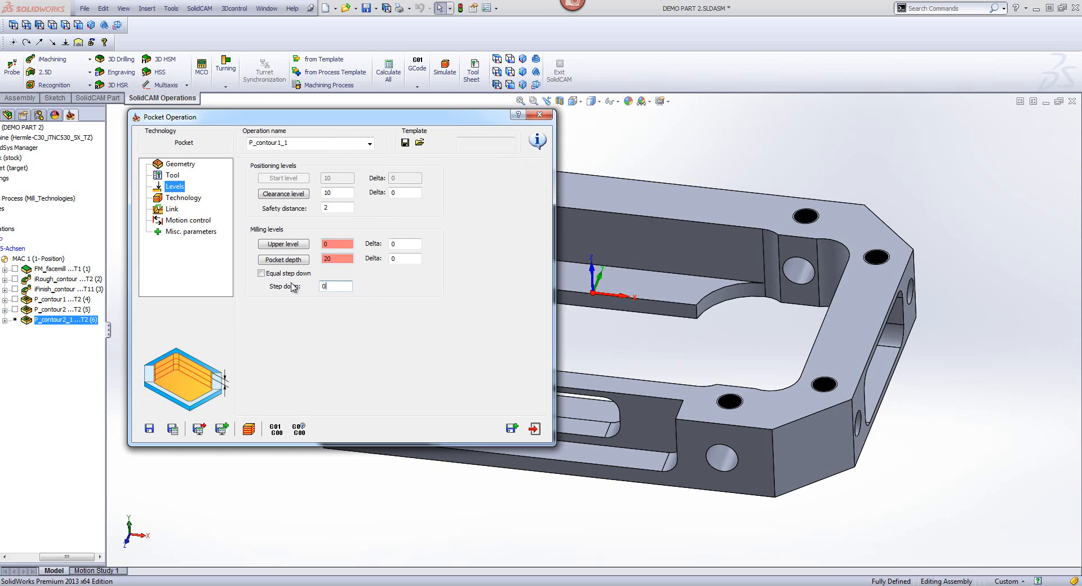
# Step: Set the pocket technology to rest material milling around the profile, with a previous tool diameter of 13
pyautogui.click(183, 198)
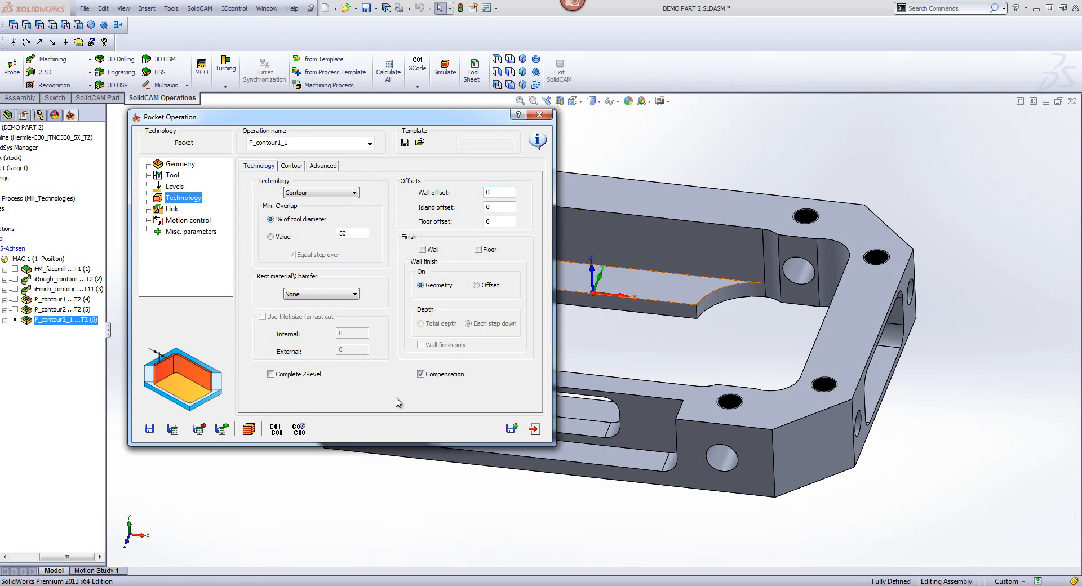
pyautogui.click(302, 295)
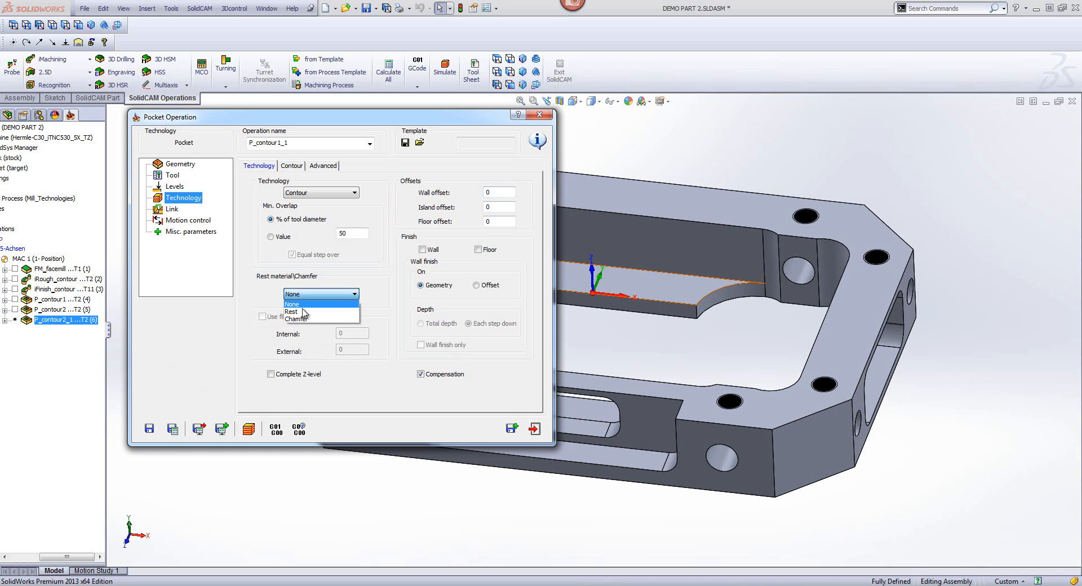
pyautogui.click(304, 312)
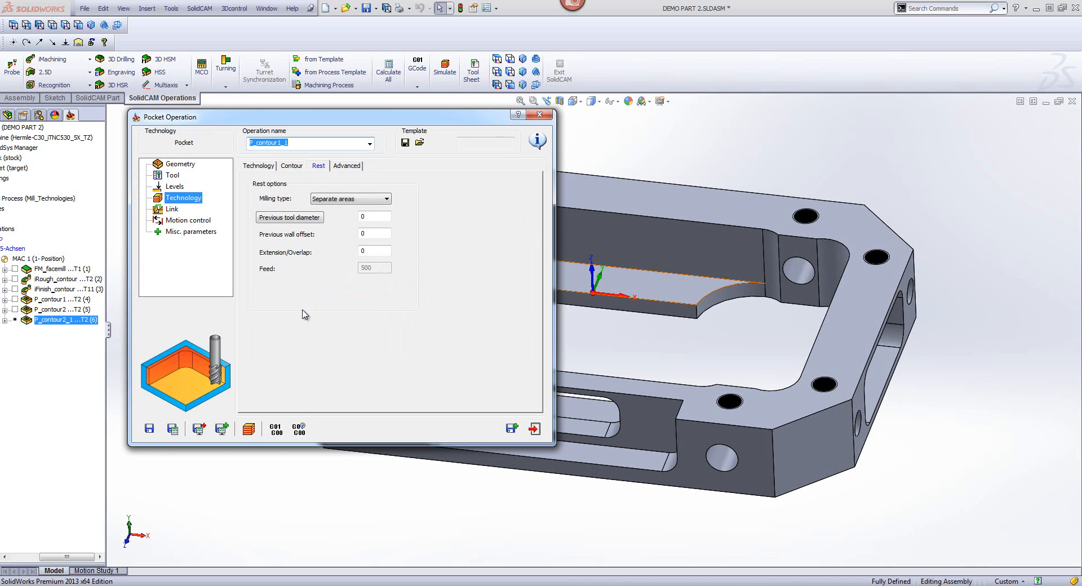
pyautogui.click(353, 200)
pyautogui.click(343, 215)
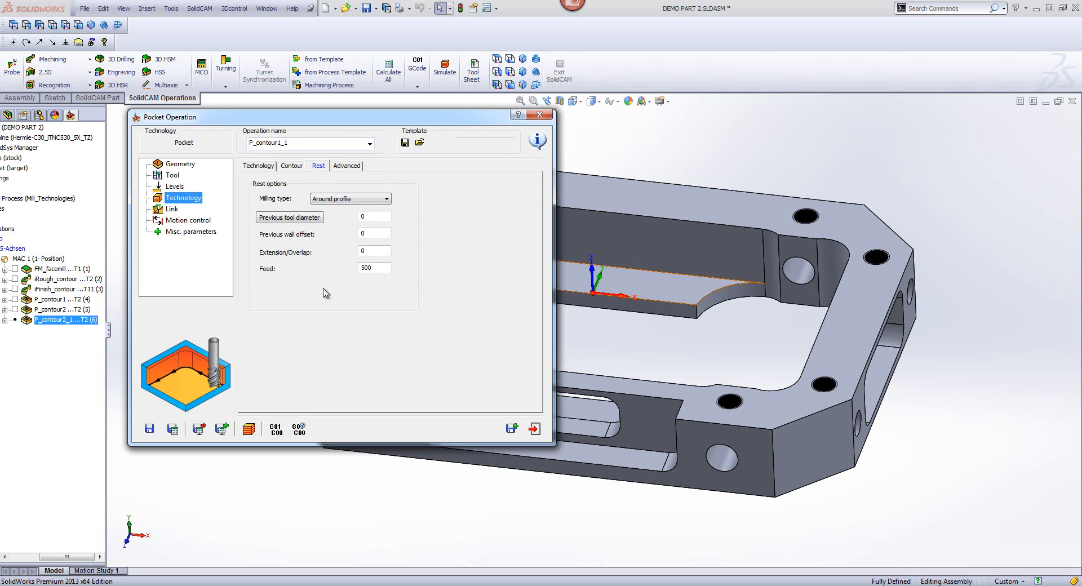
pyautogui.click(371, 217)
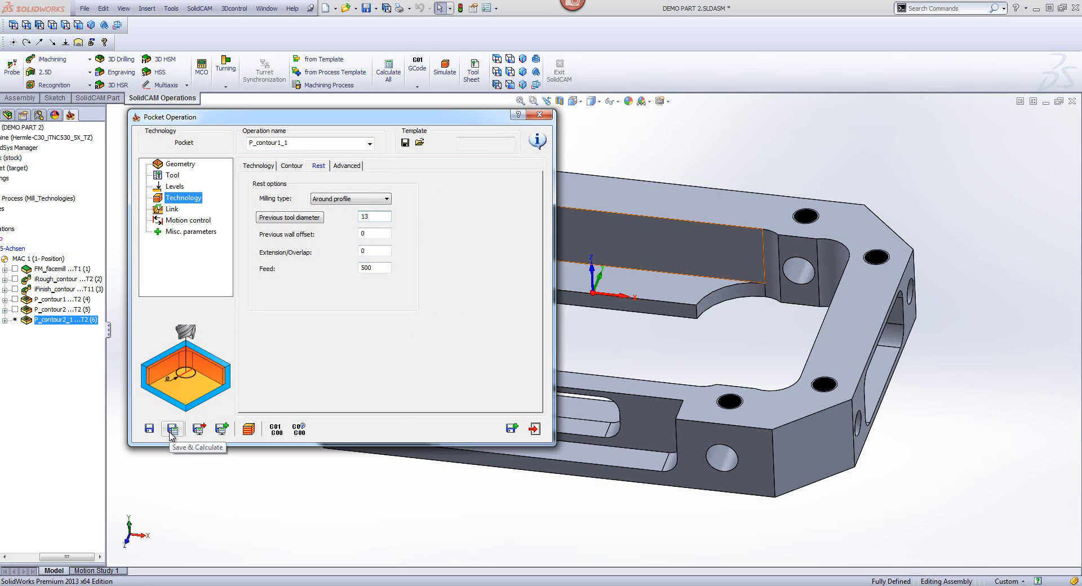
# Step: Define an arc lead-in with a radius of 15 and make the lead-out the same as the lead-in
pyautogui.click(172, 210)
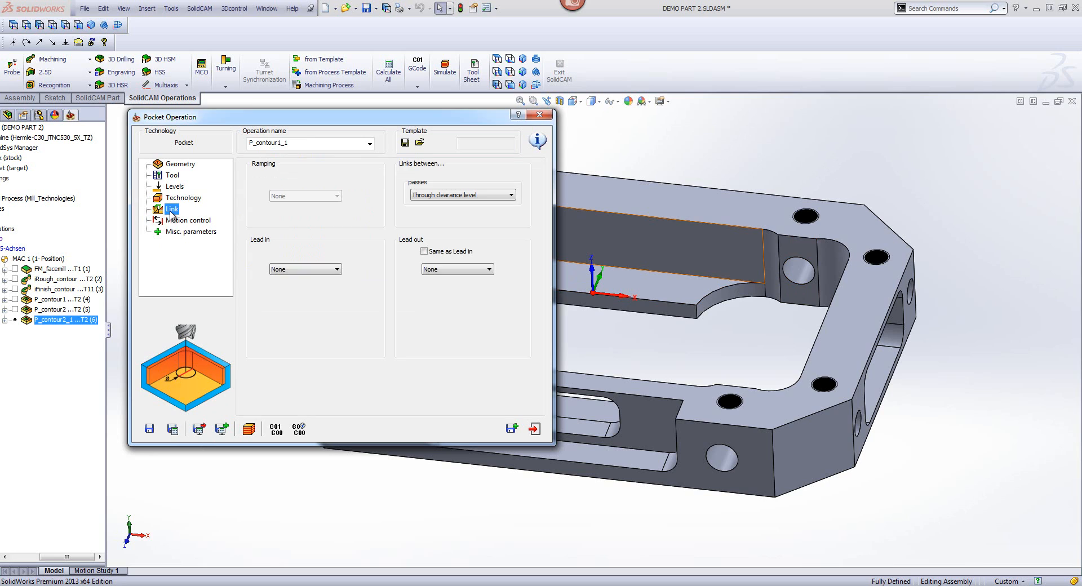
pyautogui.click(308, 269)
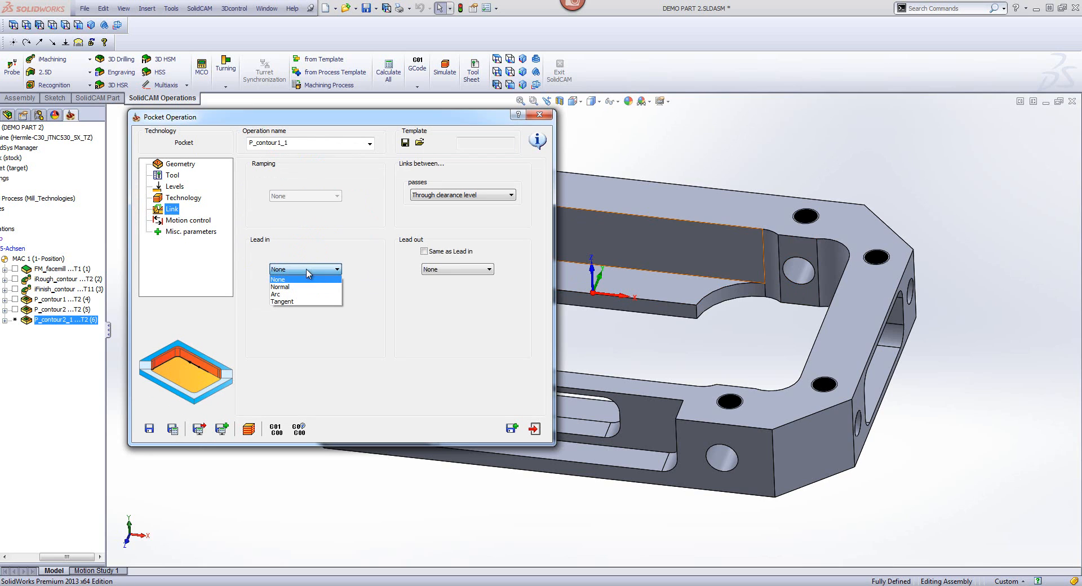
pyautogui.click(299, 294)
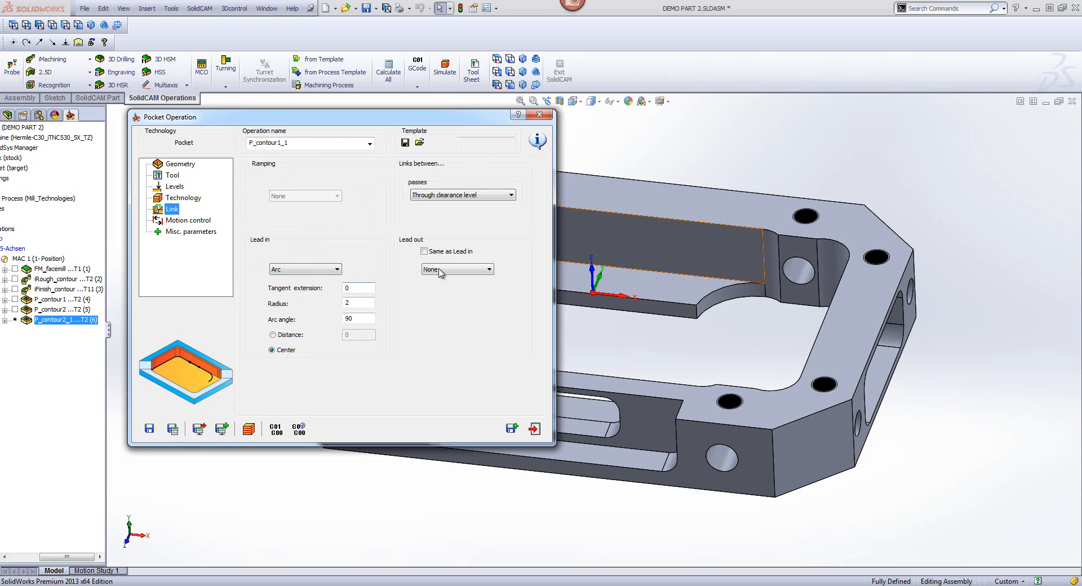
pyautogui.click(424, 252)
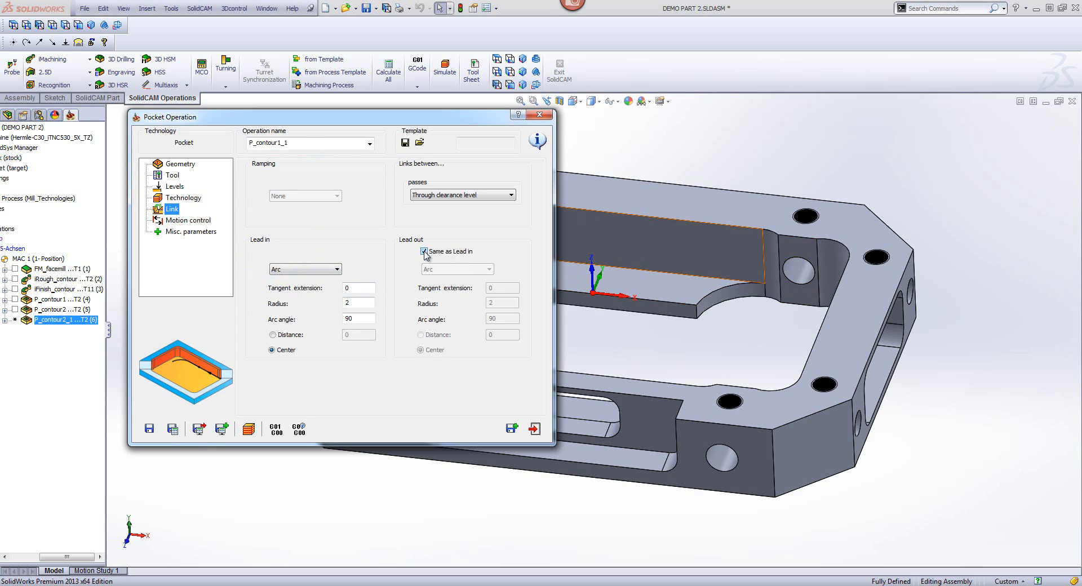
pyautogui.doubleClick(358, 302)
pyautogui.click(666, 274)
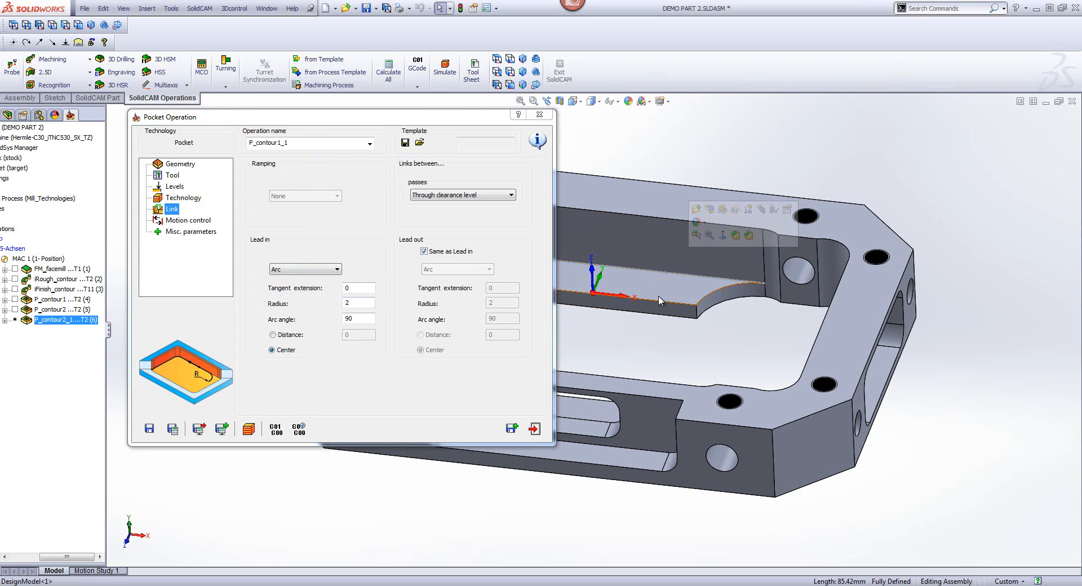
pyautogui.click(658, 303)
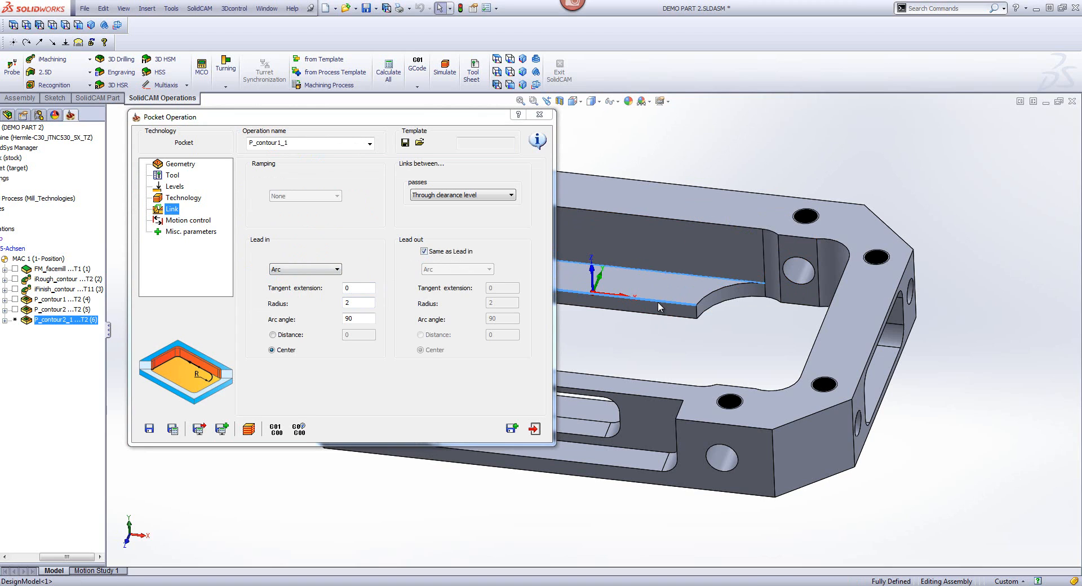
pyautogui.click(674, 355)
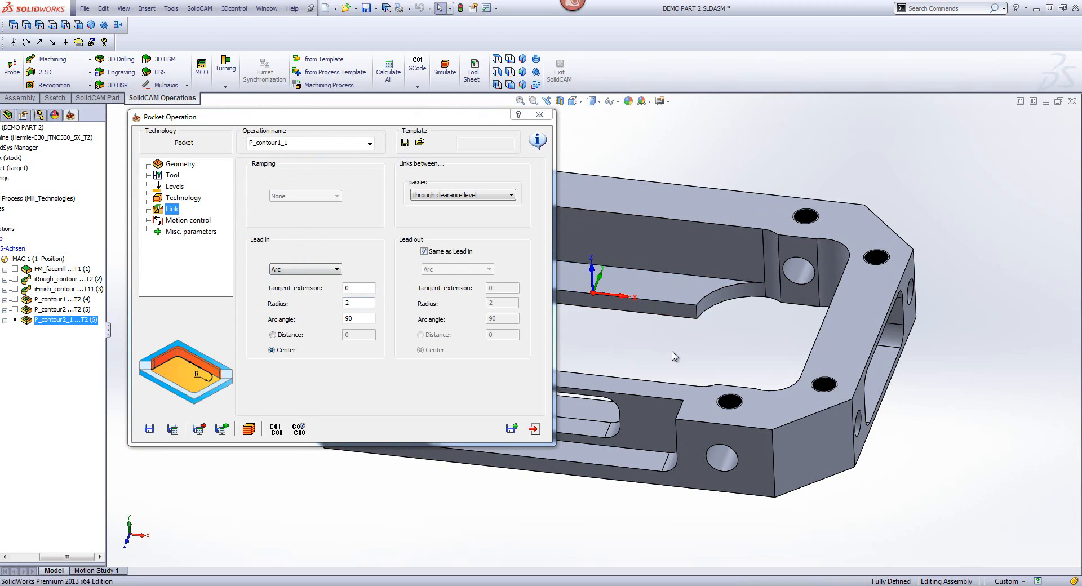
pyautogui.doubleClick(355, 301)
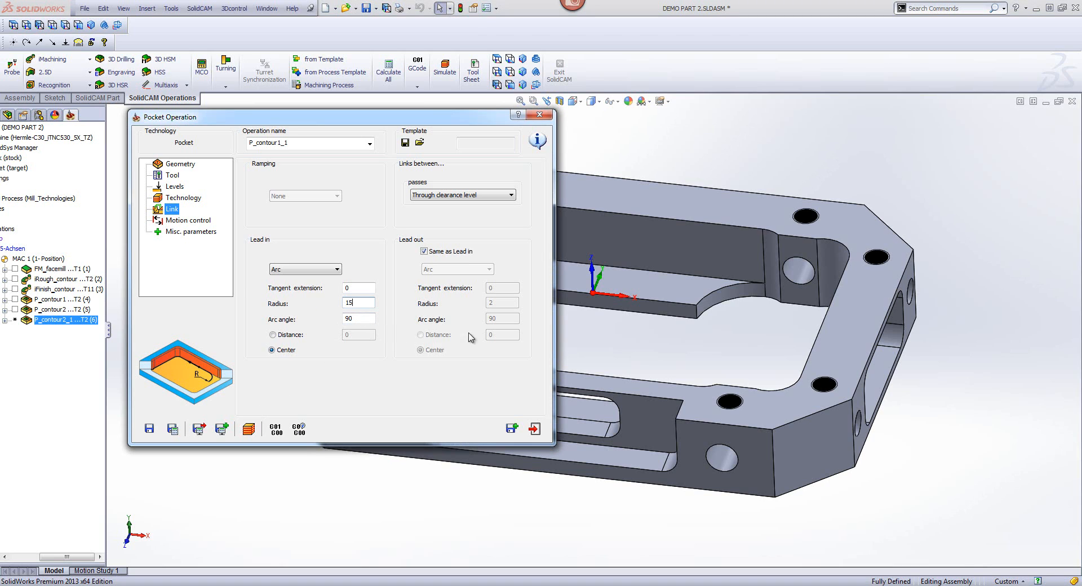
# Step: Save and calculate the rest-milling pocket operation, and simulate its toolpath on the solid stock
pyautogui.click(173, 429)
pyautogui.click(250, 430)
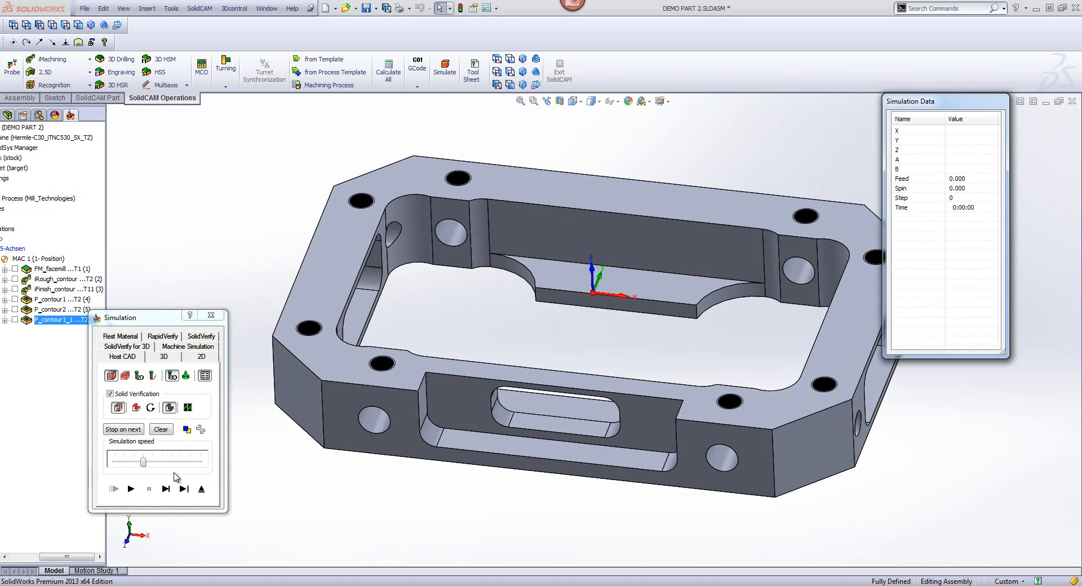
pyautogui.click(167, 492)
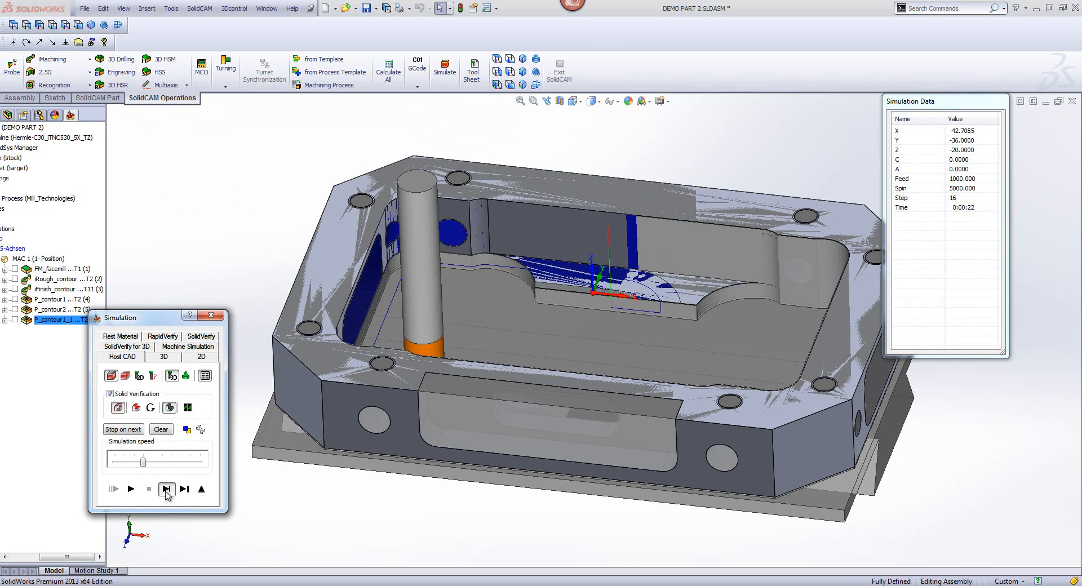
pyautogui.click(133, 492)
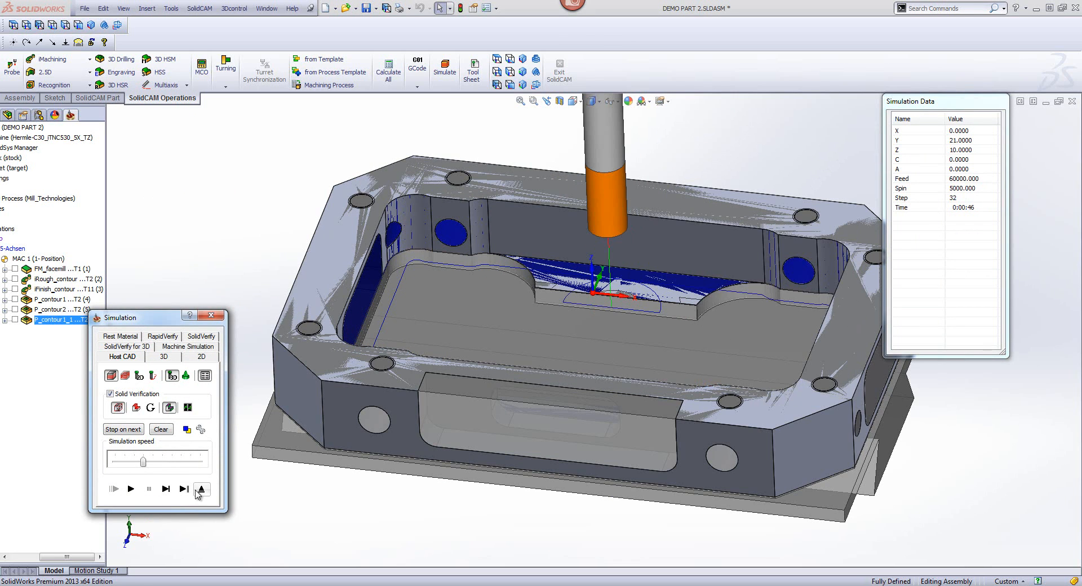
pyautogui.click(201, 489)
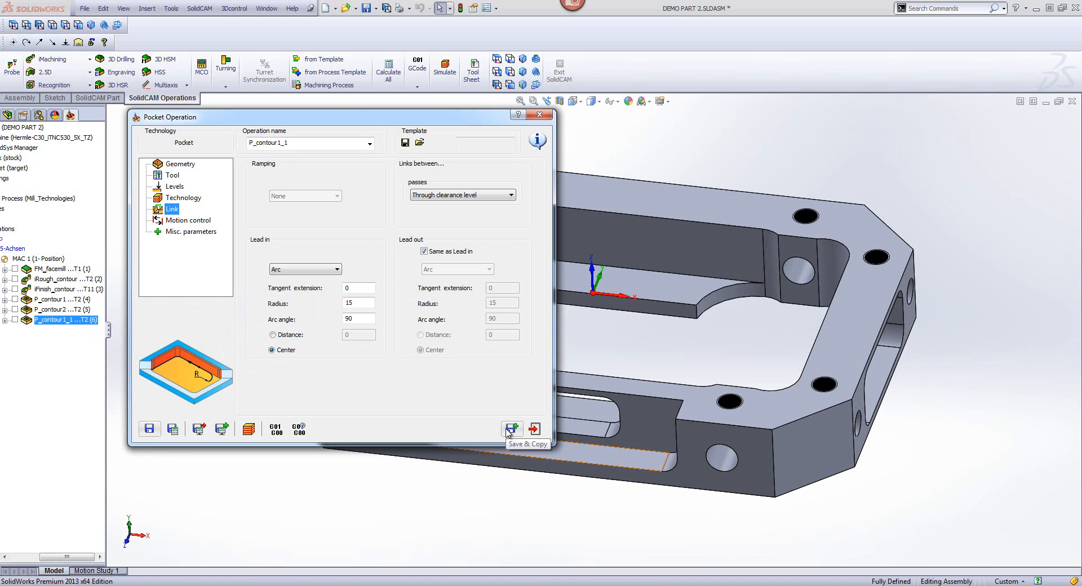
# Step: Save and copy the rest-milling pocket operation, base the copy on P_contour2, and check its milling levels
pyautogui.click(510, 429)
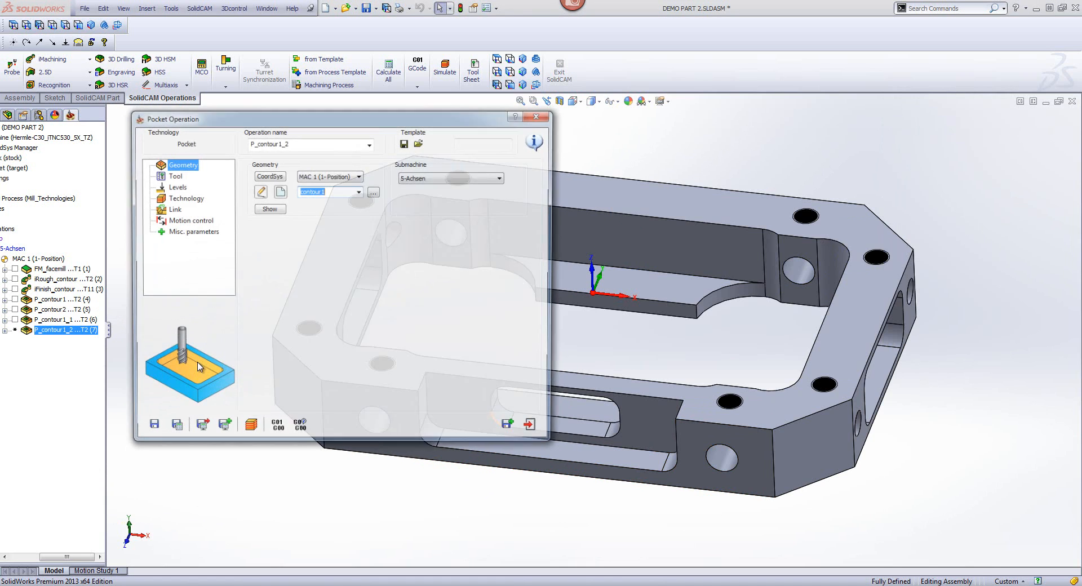
pyautogui.click(369, 144)
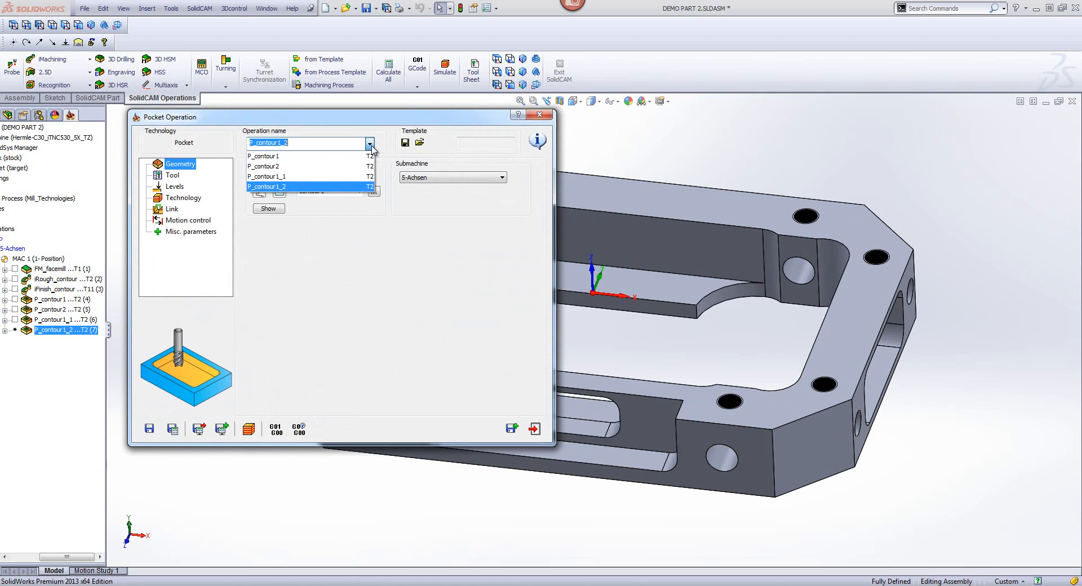
pyautogui.click(300, 166)
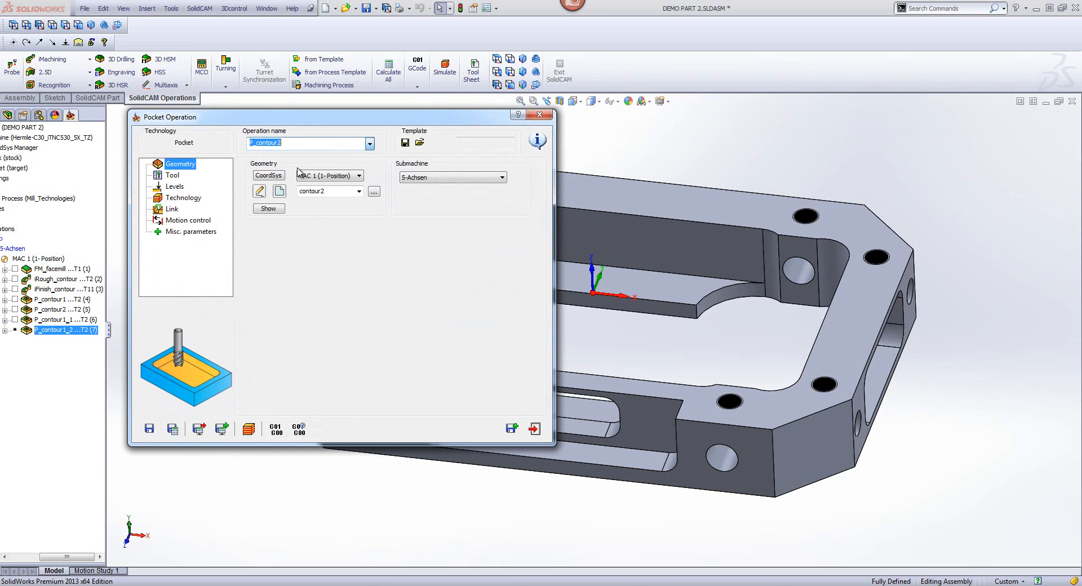
pyautogui.click(175, 187)
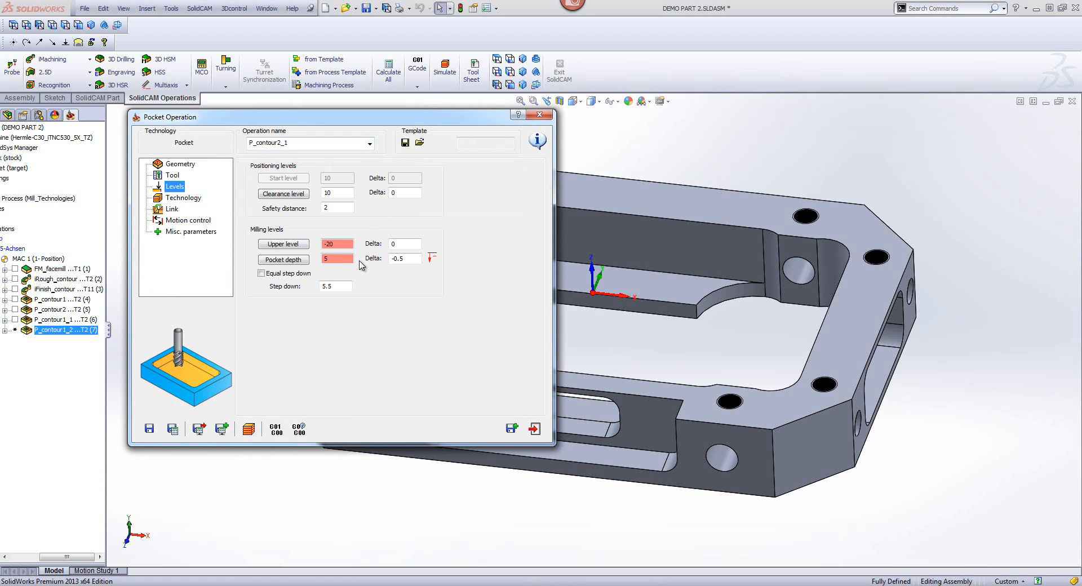
# Step: Set the P_contour2-based pocket's rest material option to Rest, and review its rest options and levels
pyautogui.click(181, 198)
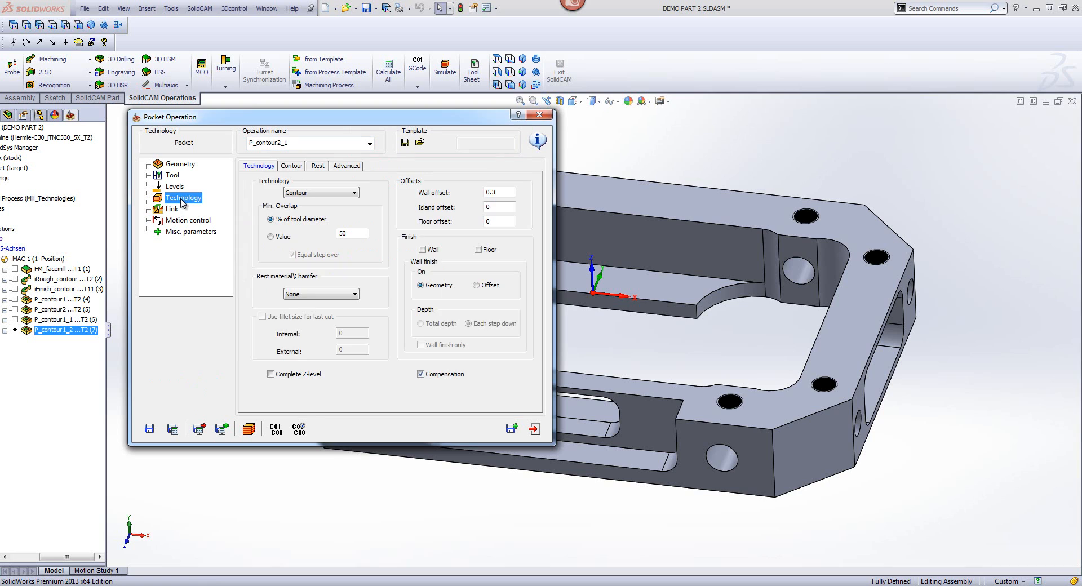
pyautogui.click(330, 294)
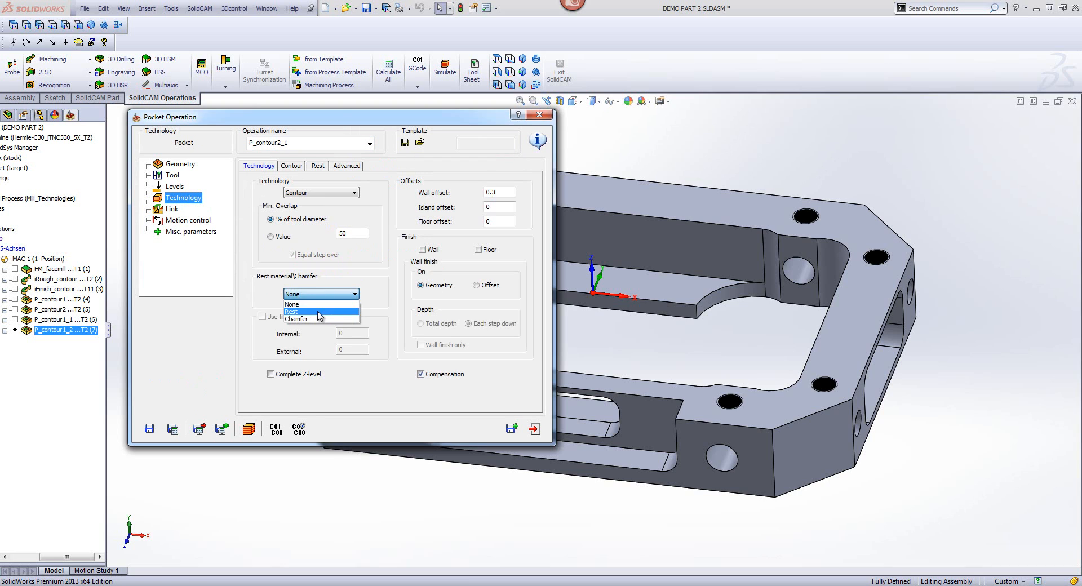
pyautogui.click(317, 312)
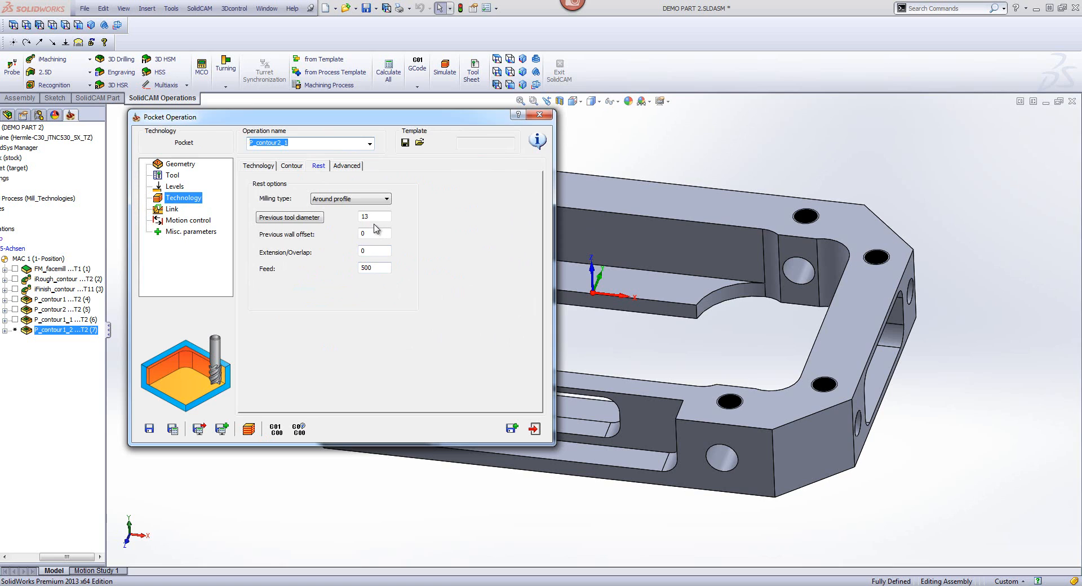
pyautogui.click(259, 166)
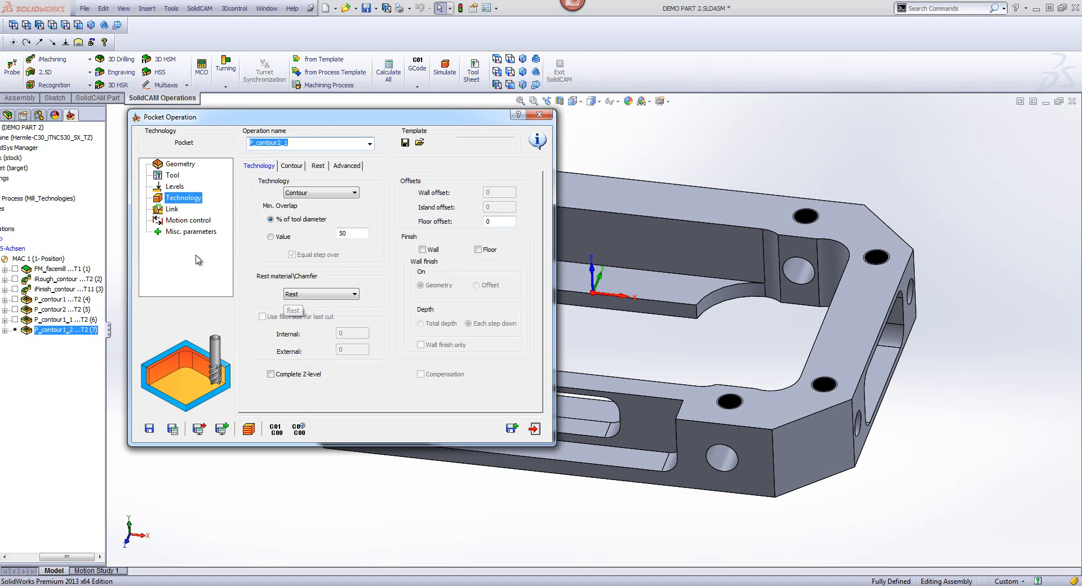
pyautogui.click(173, 187)
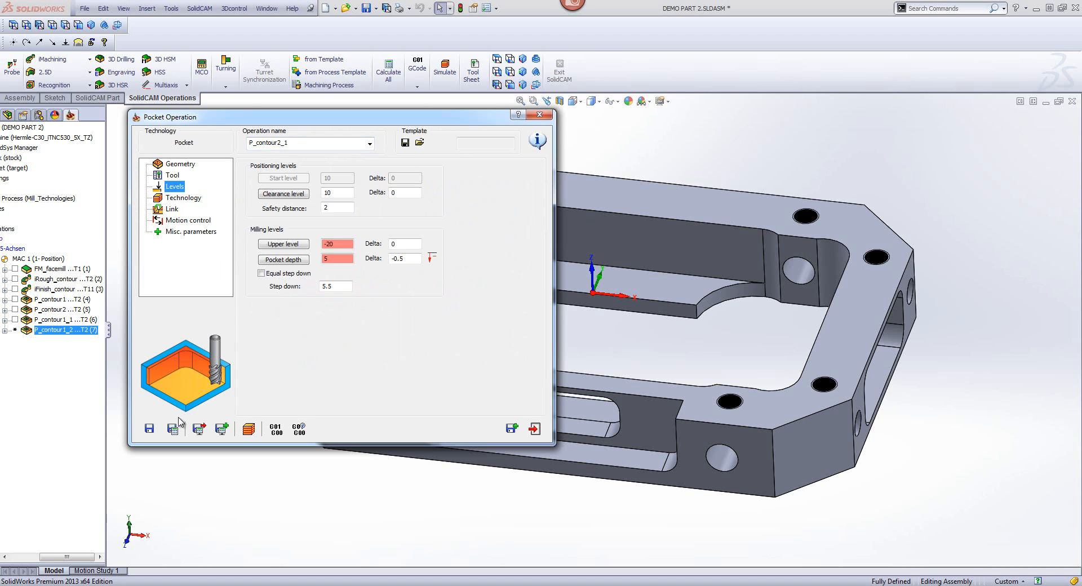
# Step: Give the P_contour2-based pocket an arc lead-in and make its lead-out the same as the lead-in
pyautogui.click(174, 211)
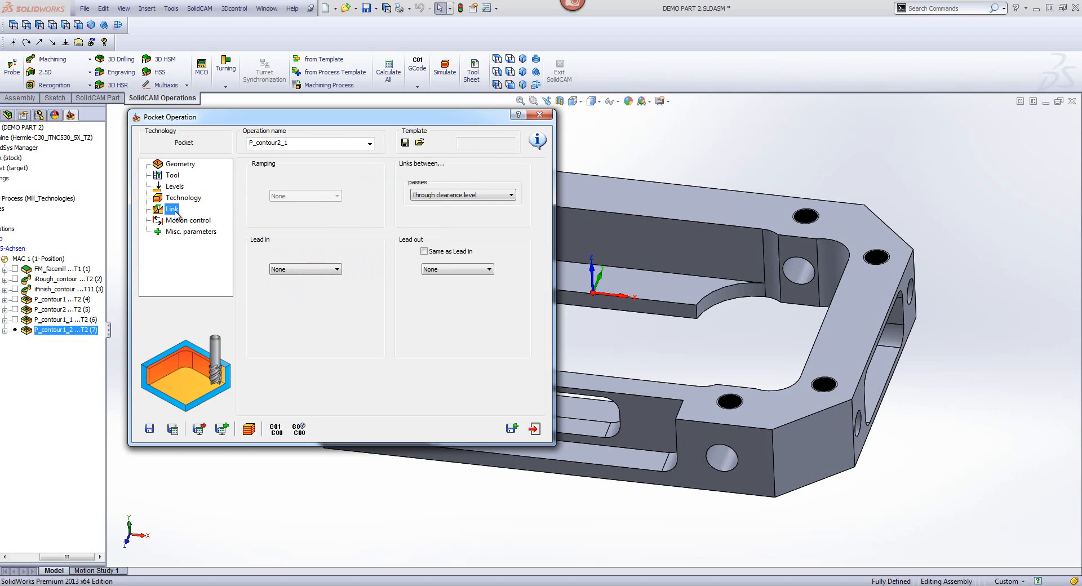
pyautogui.click(336, 270)
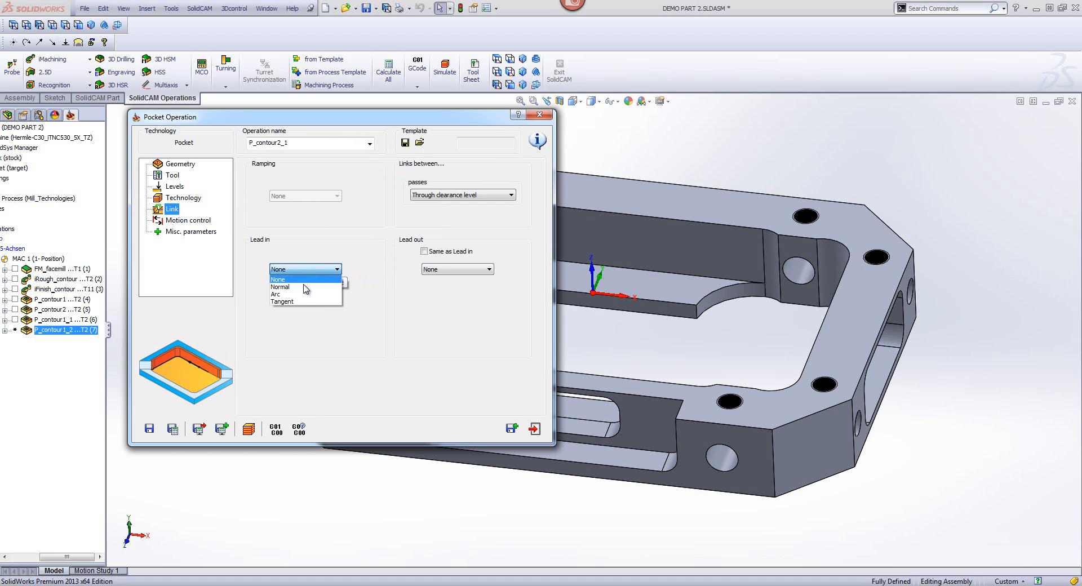
pyautogui.click(278, 294)
pyautogui.click(428, 252)
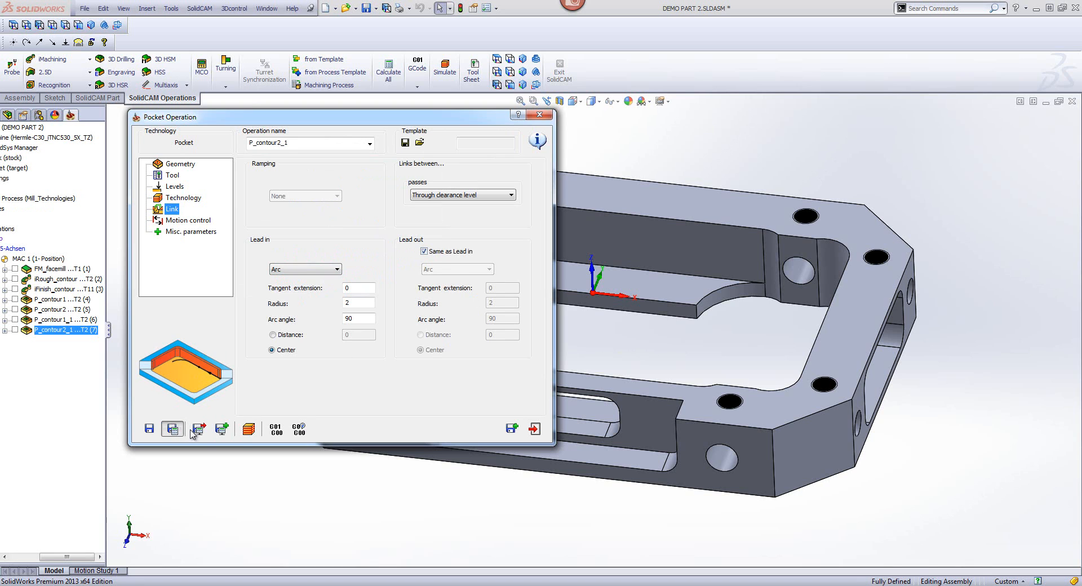
# Step: Simulate the P_contour2-based rest-milling operation on the solid stock, and close the simulation and the operation
pyautogui.click(248, 430)
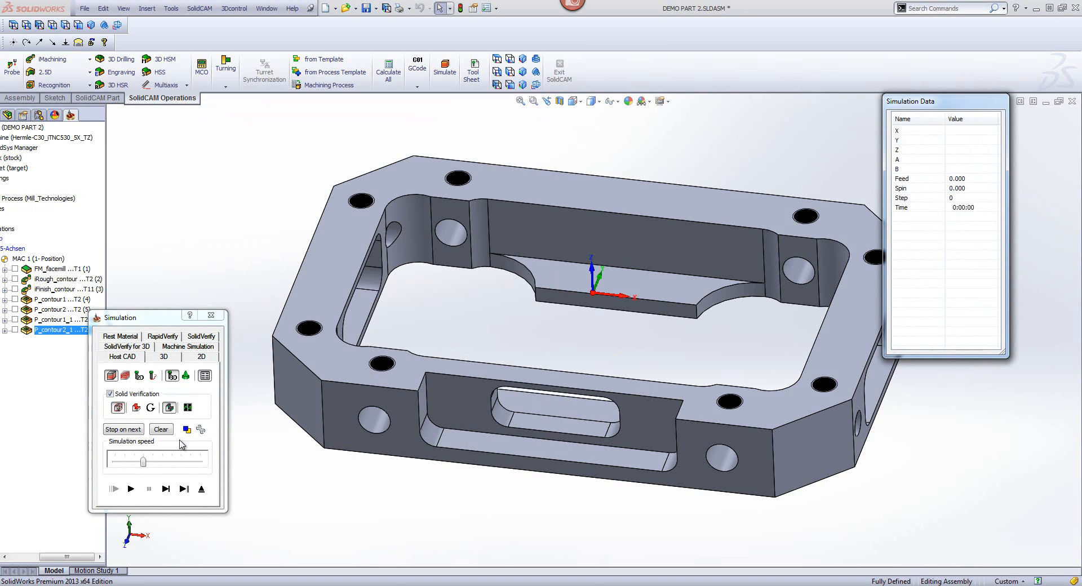
pyautogui.click(166, 489)
pyautogui.click(166, 488)
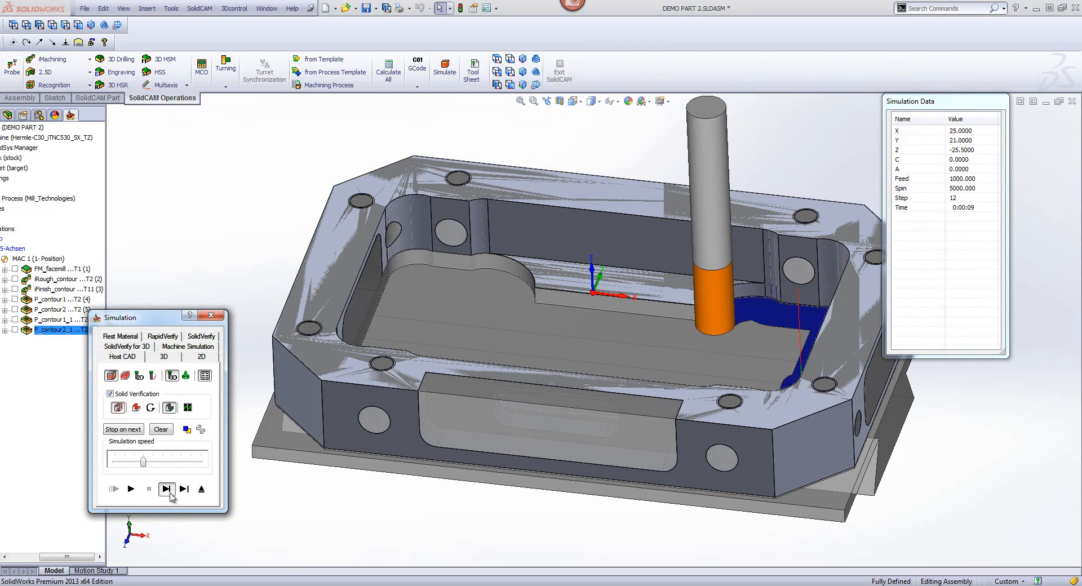
pyautogui.click(132, 489)
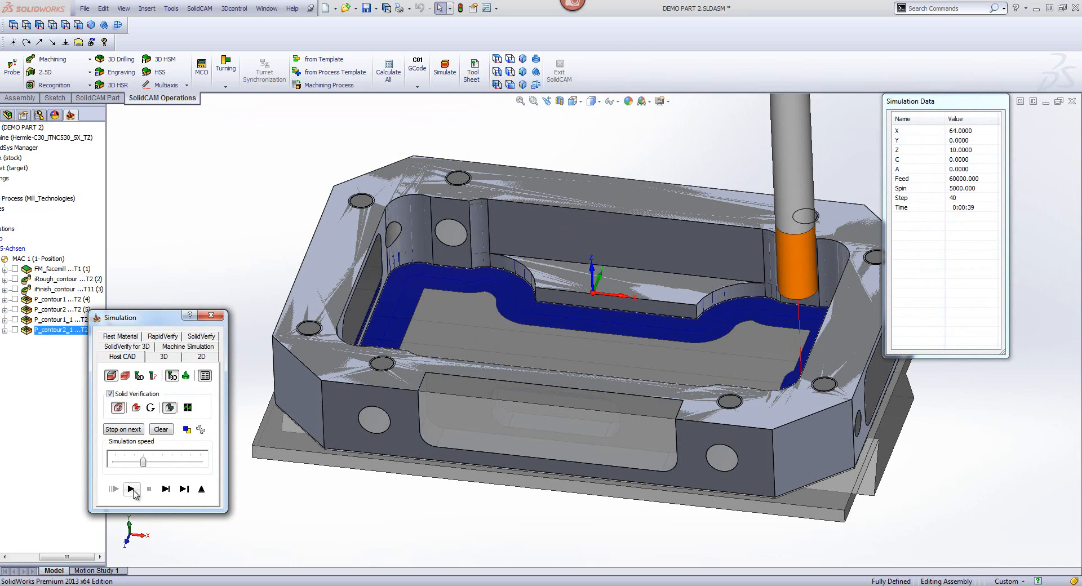
pyautogui.click(202, 489)
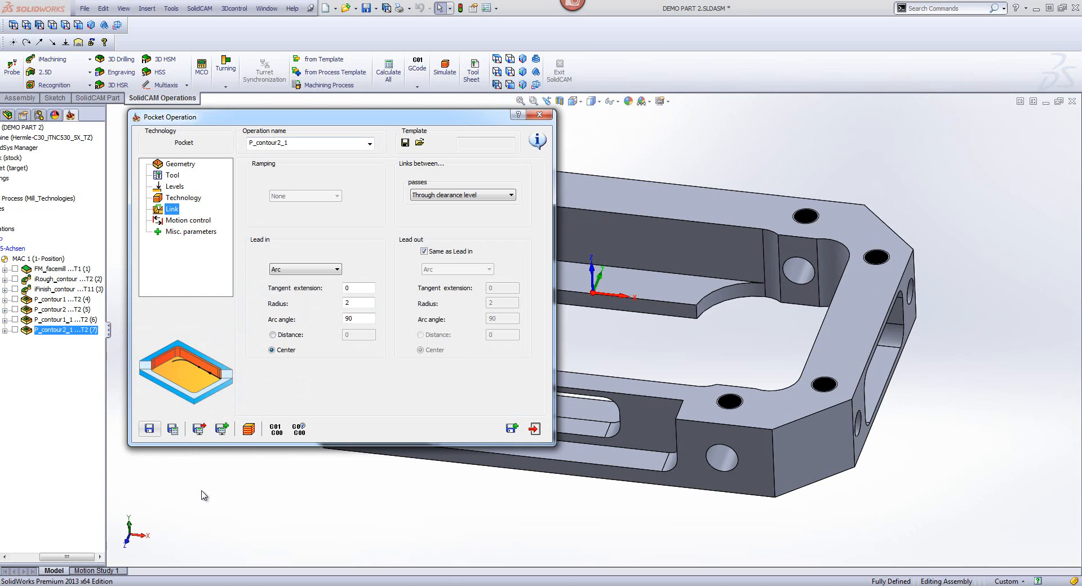
pyautogui.click(534, 430)
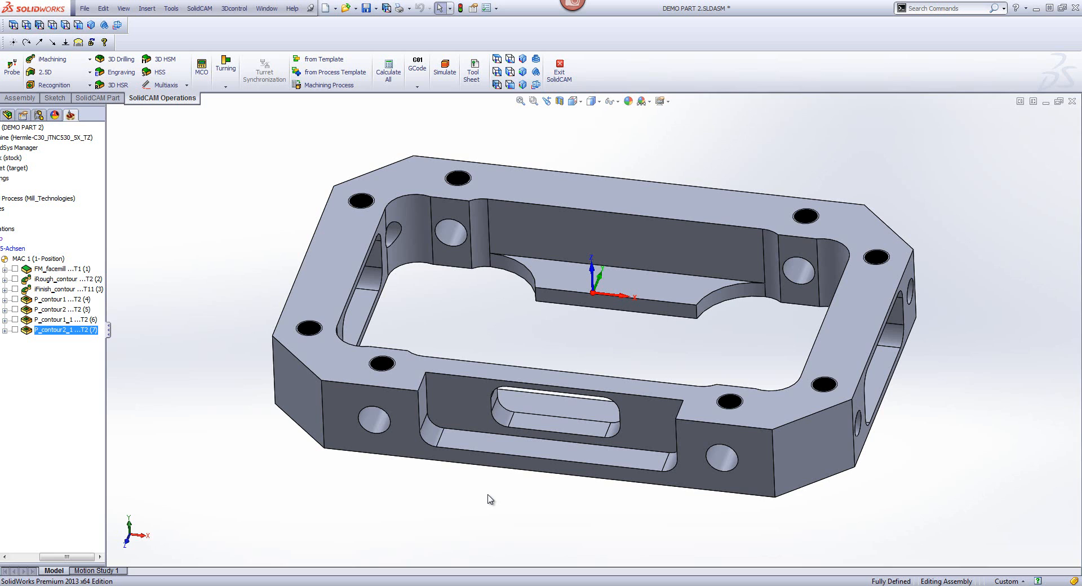
# Step: Start a new 2.5D pocket operation for the recess in the frame's side, using coordinate system position 2
pyautogui.click(404, 408)
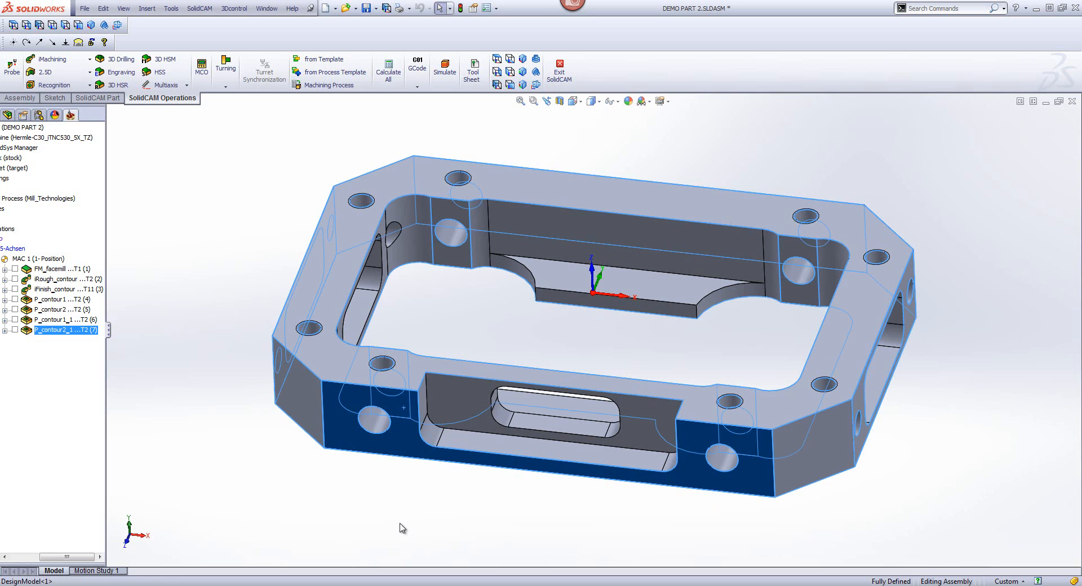
pyautogui.moveTo(402, 529); pyautogui.dragTo(405, 420, button='middle')
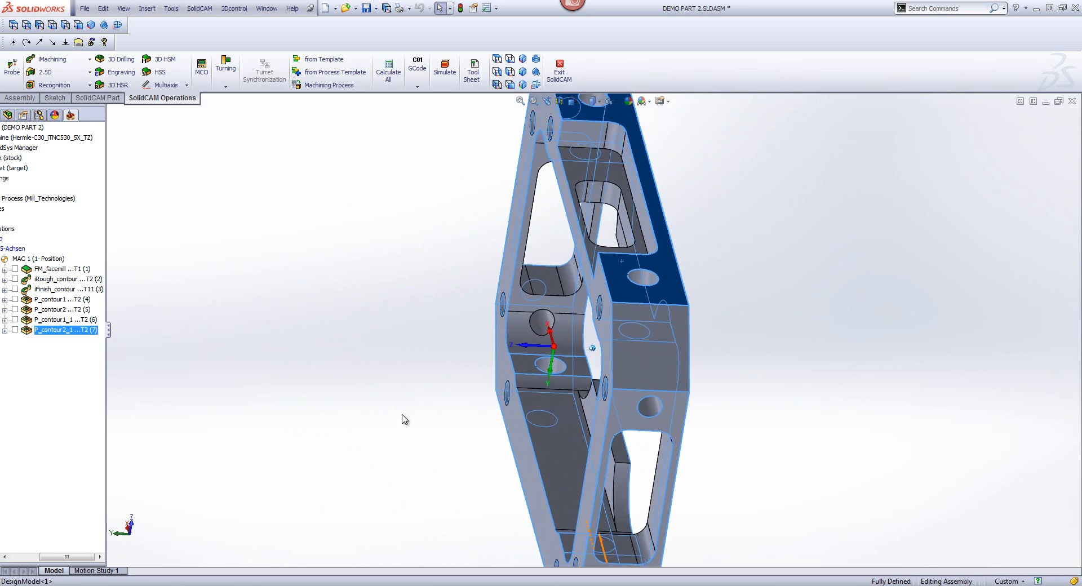
pyautogui.click(748, 261)
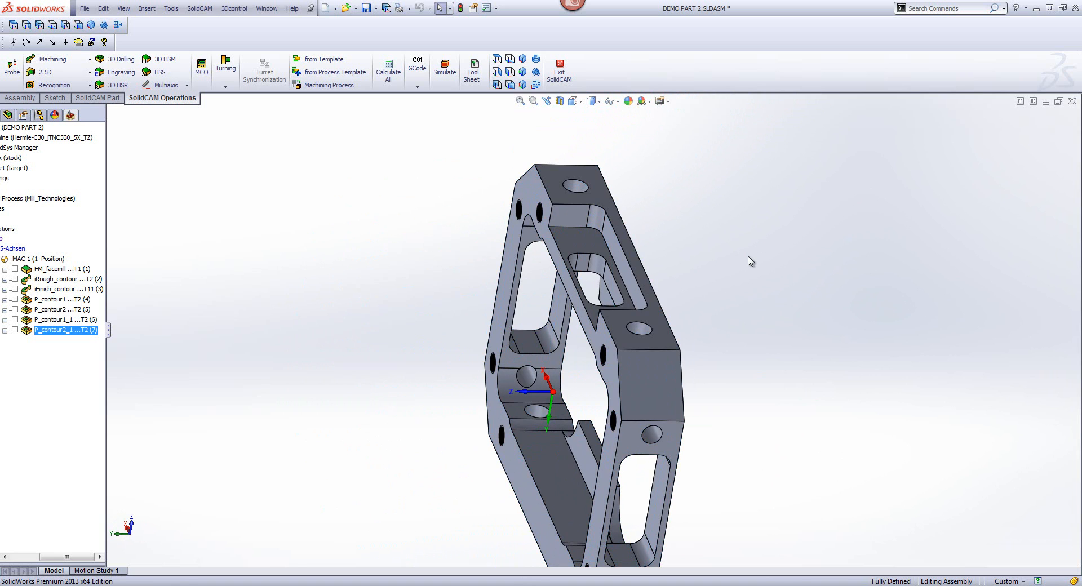
pyautogui.moveTo(749, 261); pyautogui.dragTo(600, 289, button='middle')
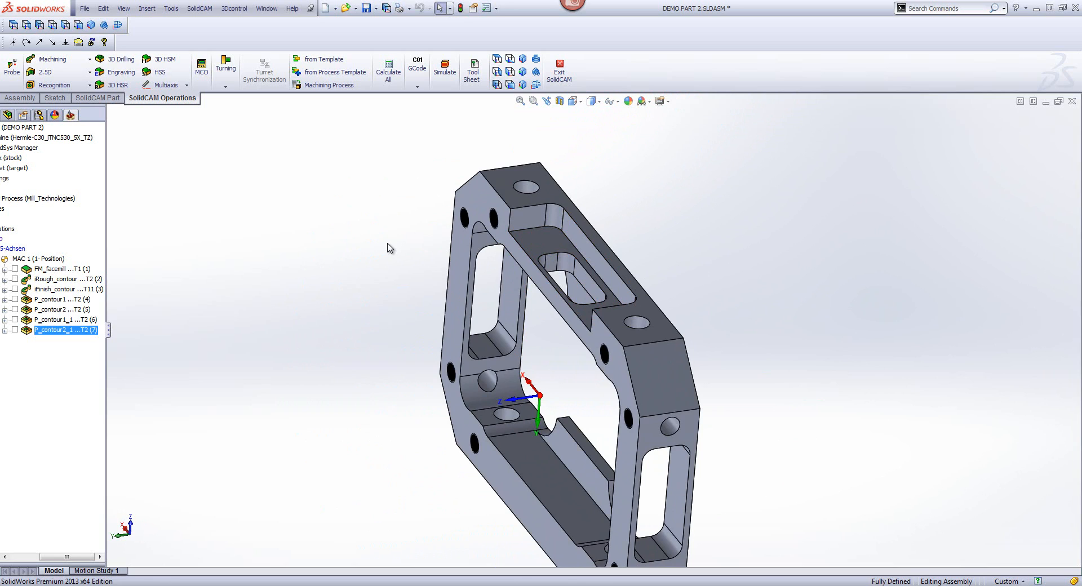
pyautogui.click(42, 74)
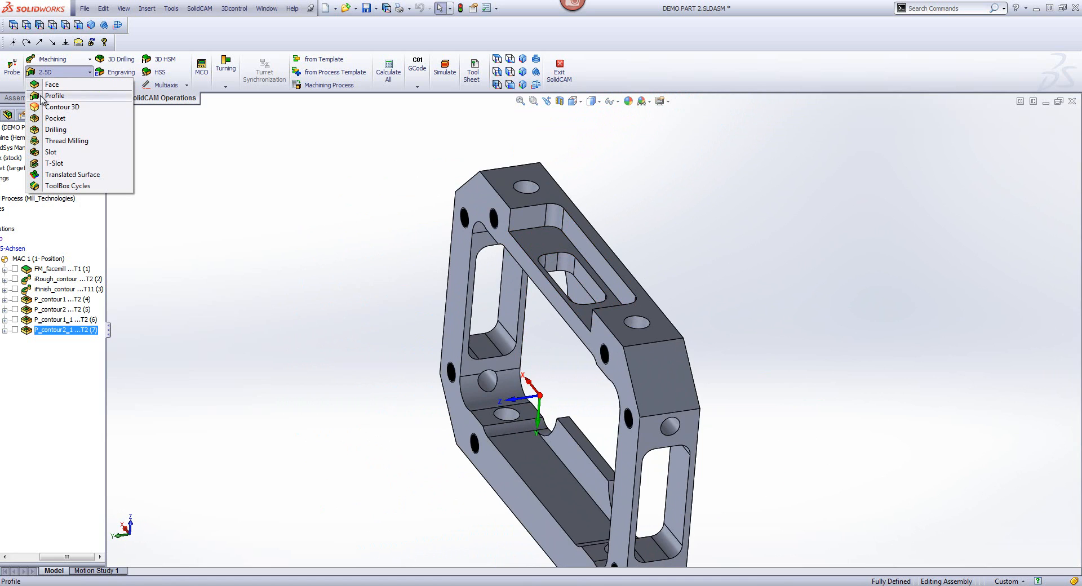
pyautogui.click(49, 118)
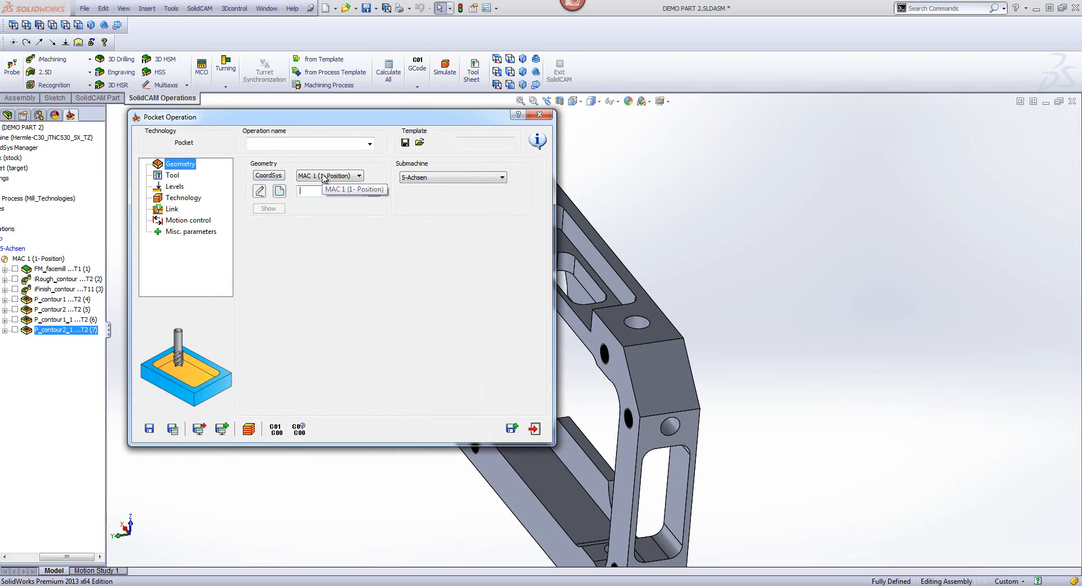
pyautogui.click(268, 176)
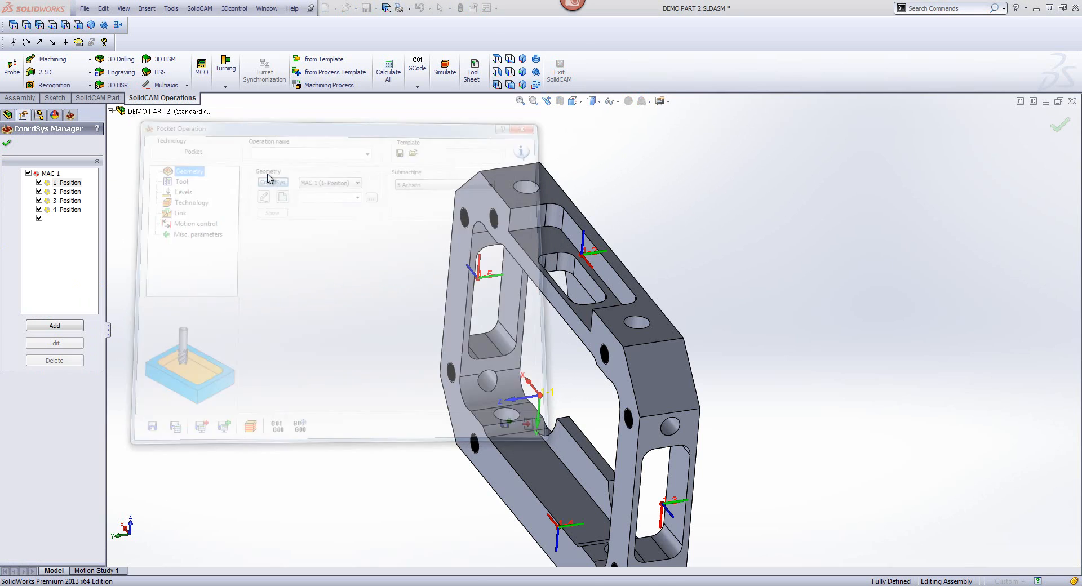
pyautogui.click(67, 192)
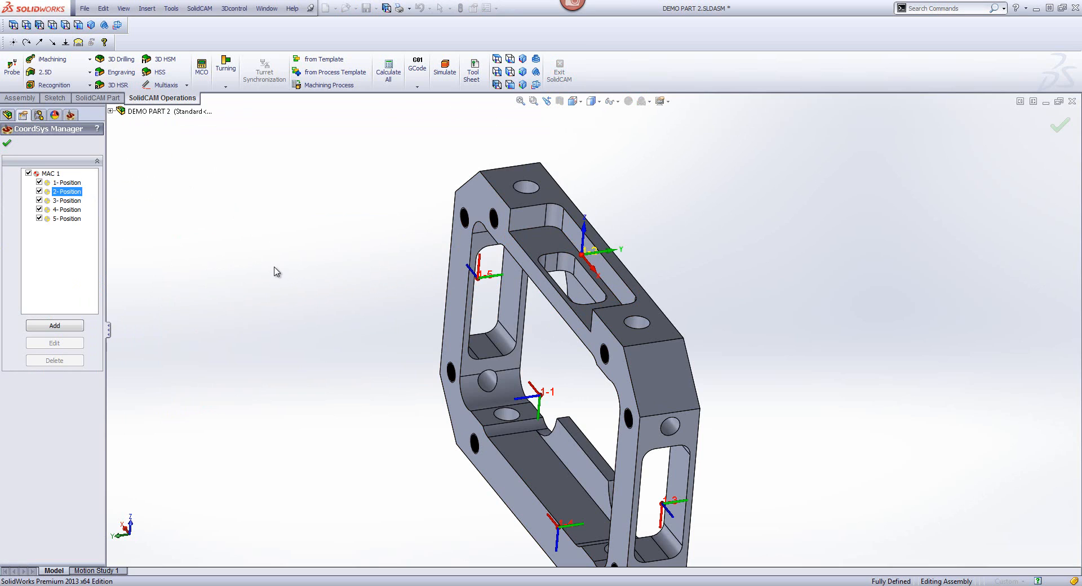
pyautogui.click(7, 147)
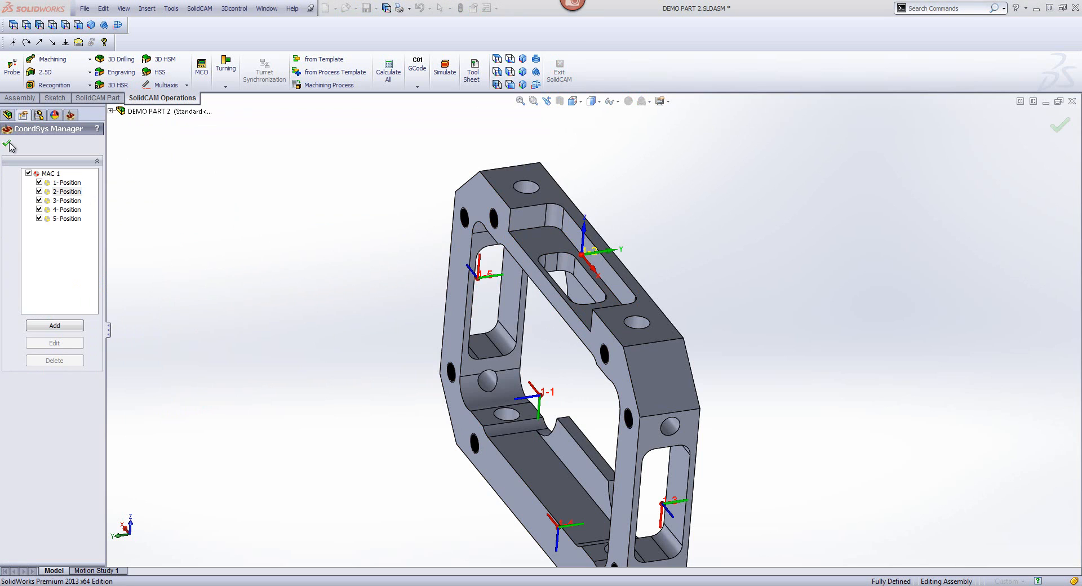
# Step: Create the pocket geometry by chaining the side recess's floor outline from its long outer edge with Auto-constant Z
pyautogui.click(279, 192)
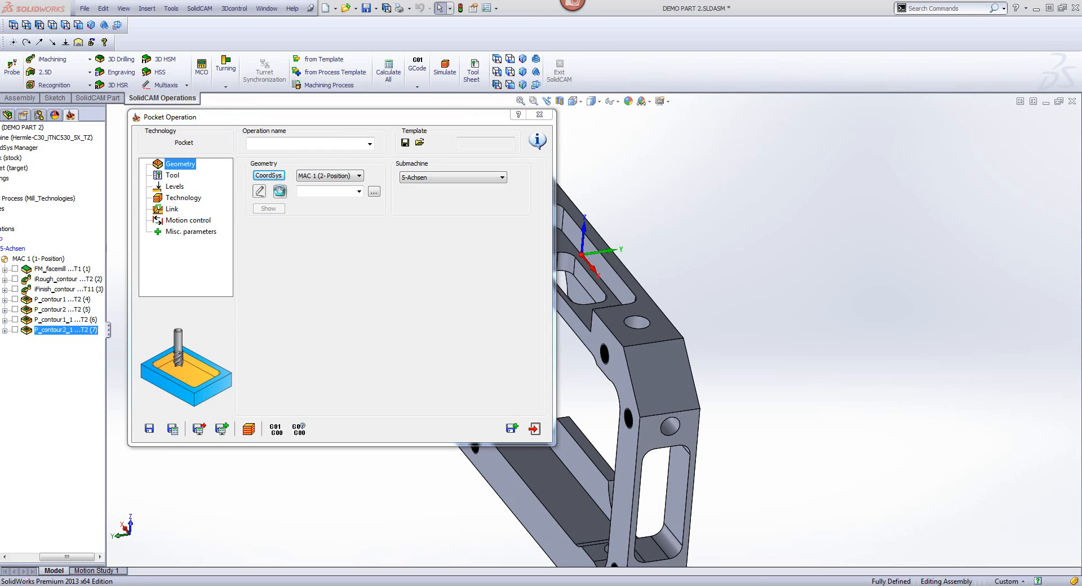
pyautogui.click(587, 326)
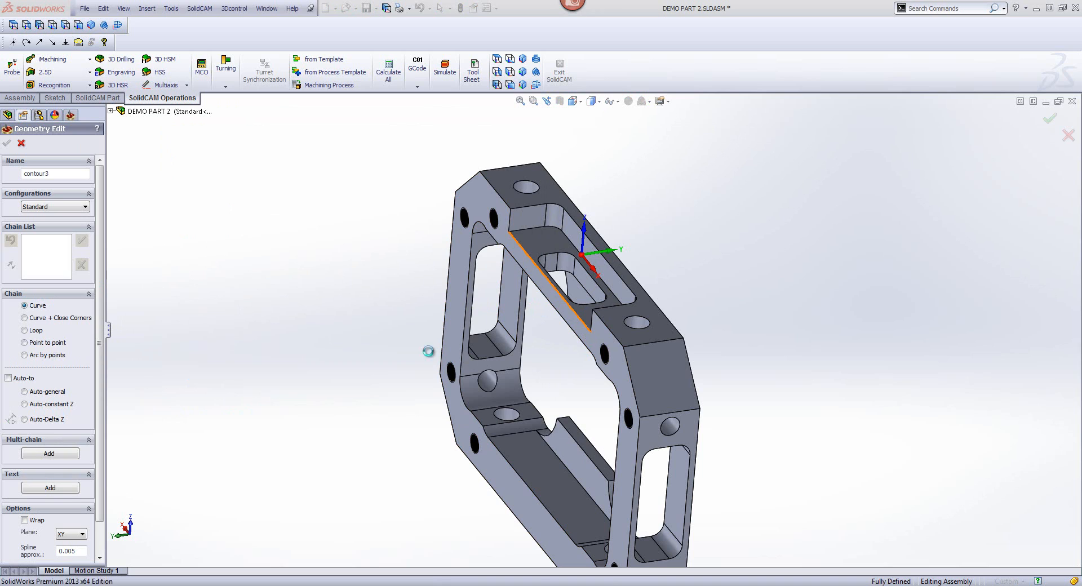
pyautogui.click(26, 405)
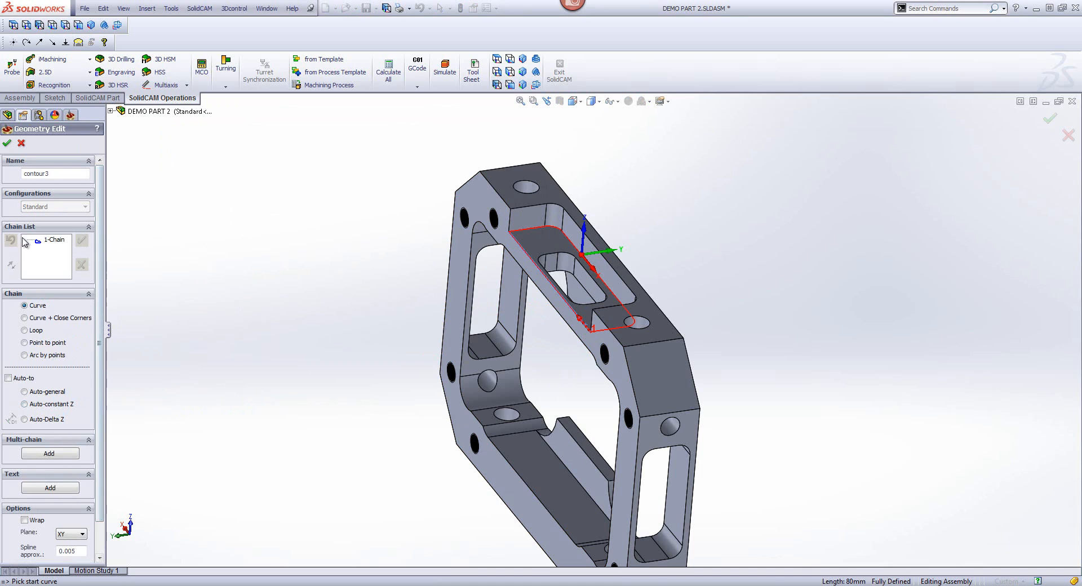
# Step: Mark the long outer edge of the side recess chain as open and accept the geometry
pyautogui.rightClick(48, 242)
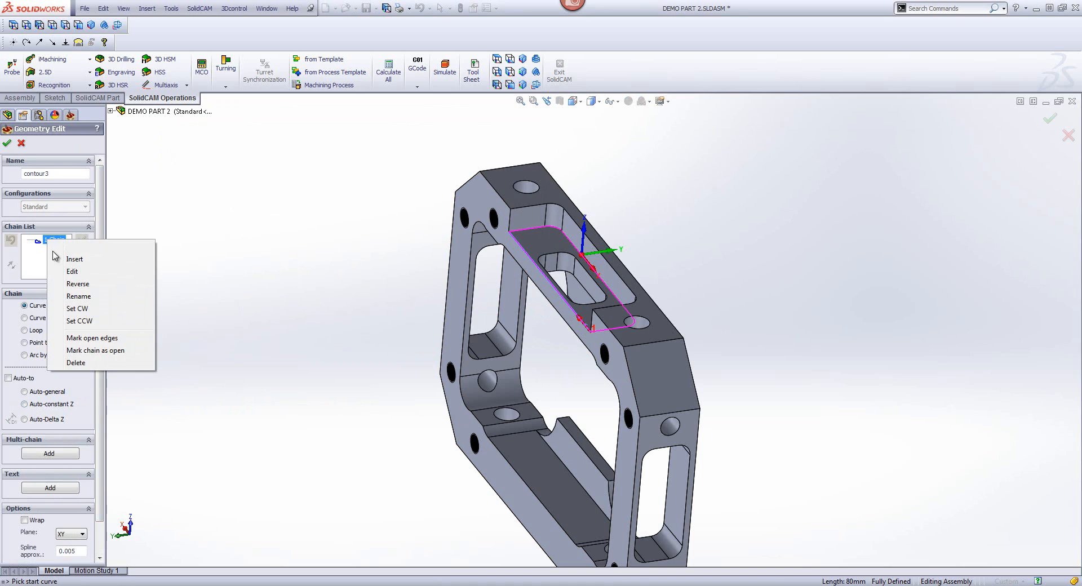
pyautogui.click(91, 339)
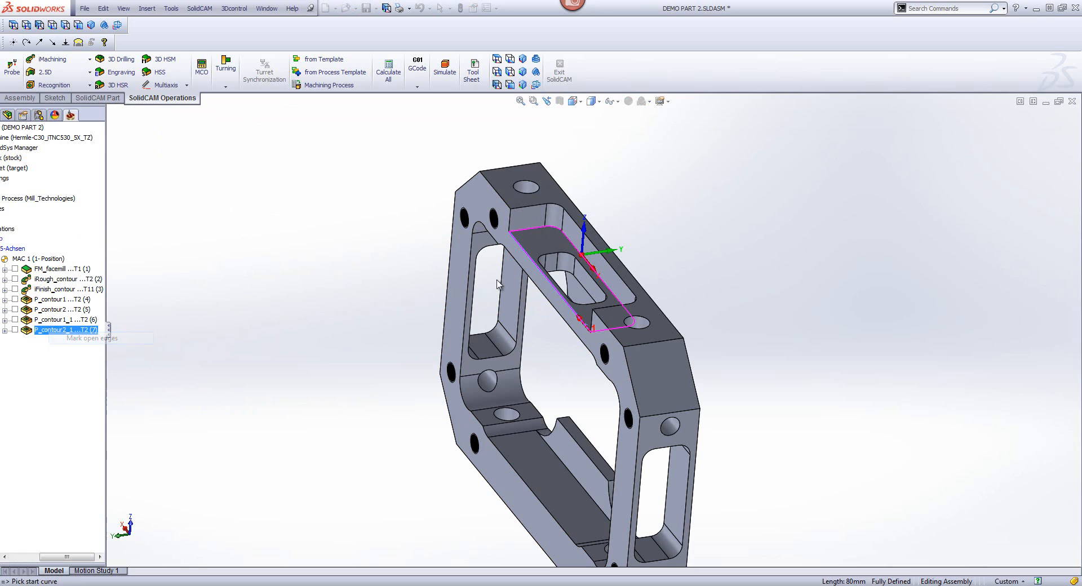
pyautogui.click(540, 273)
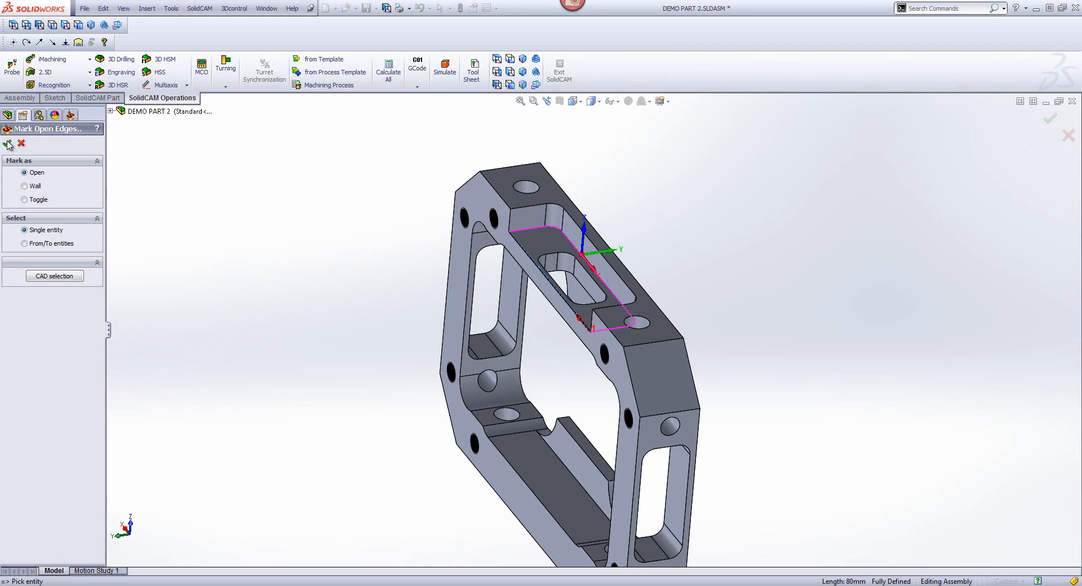
pyautogui.click(7, 144)
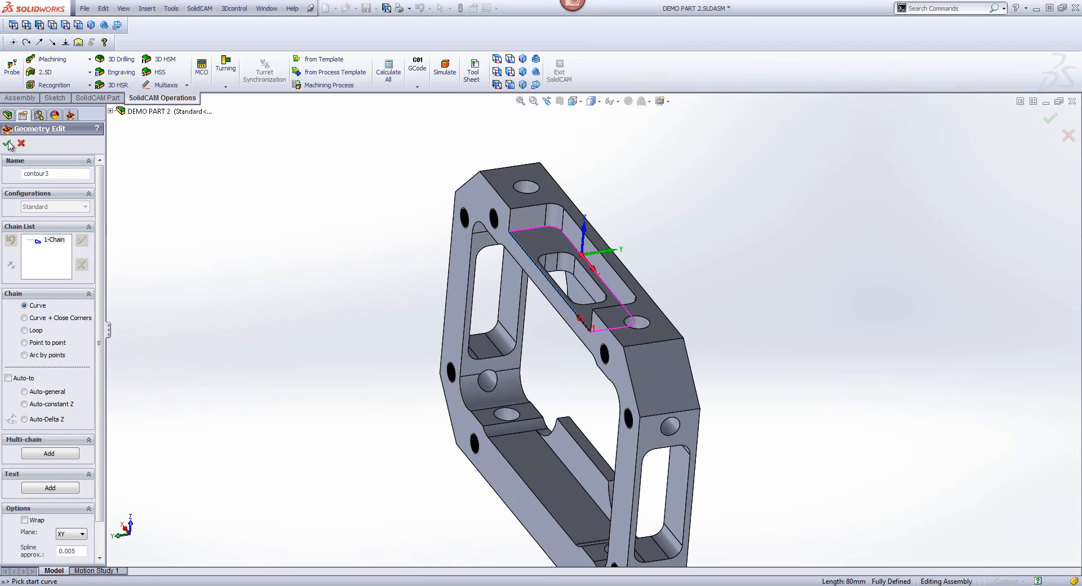
pyautogui.click(7, 144)
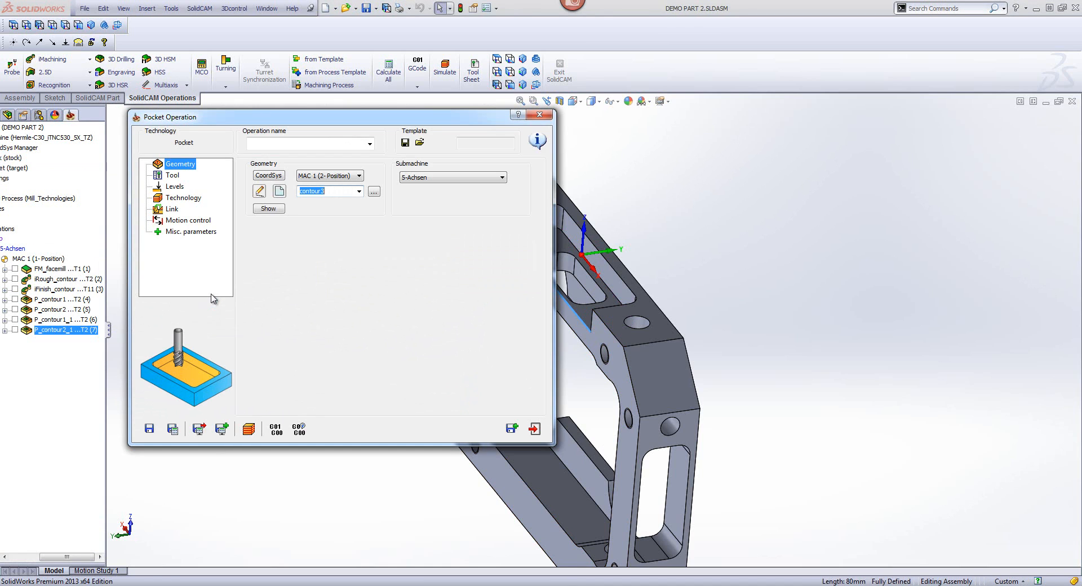
# Step: Assign tool 2, the 12 mm end mill, to the side recess pocket operation
pyautogui.click(173, 176)
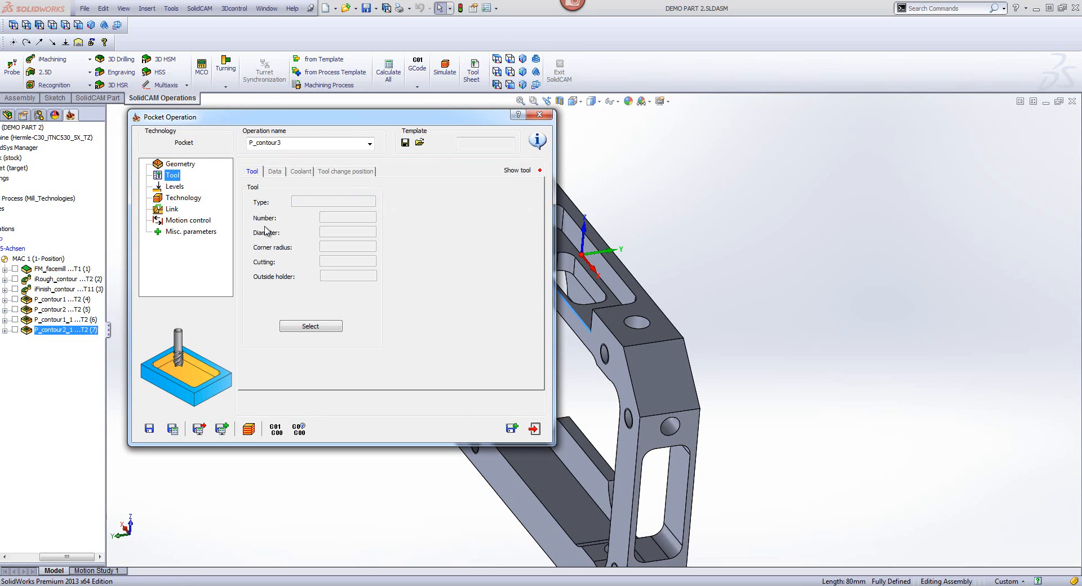
pyautogui.click(311, 328)
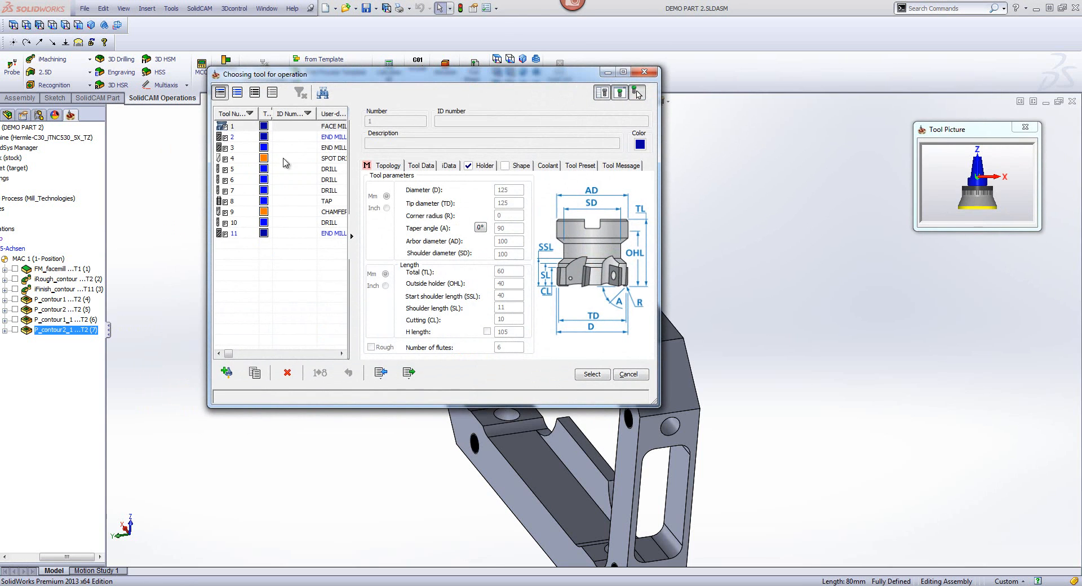
pyautogui.click(298, 139)
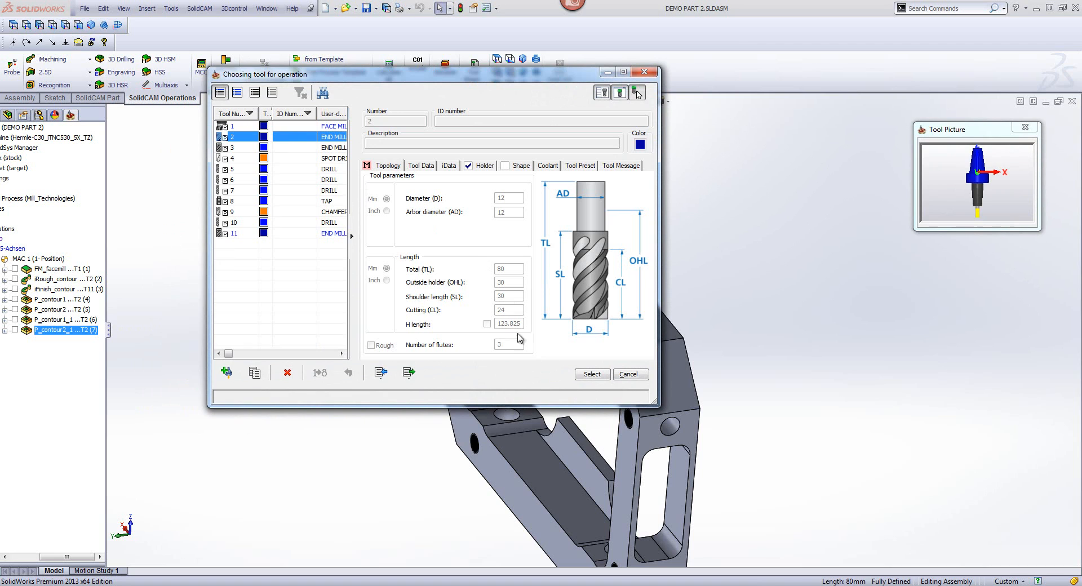
pyautogui.click(592, 374)
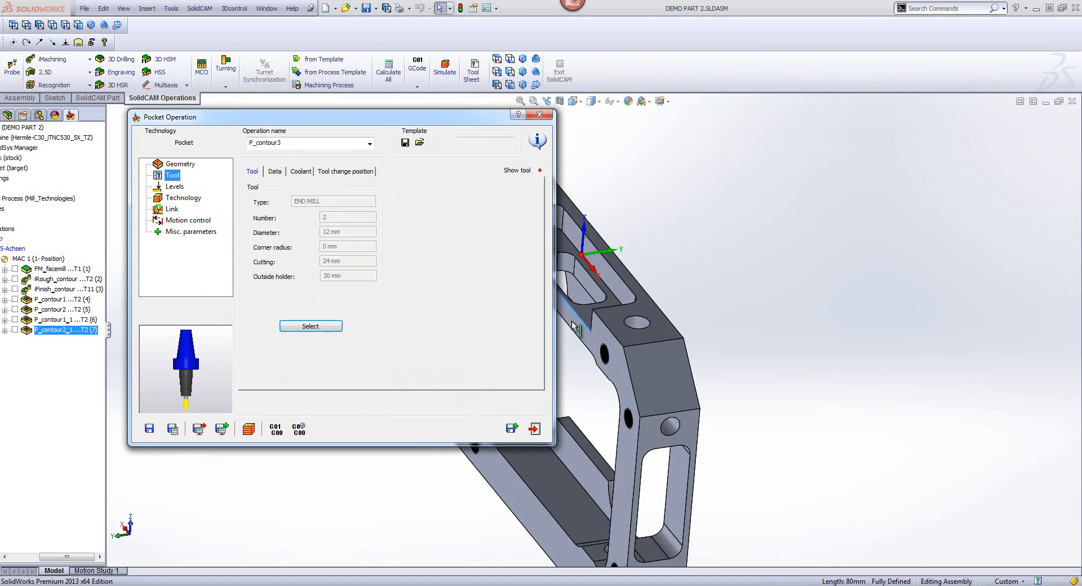
pyautogui.click(636, 305)
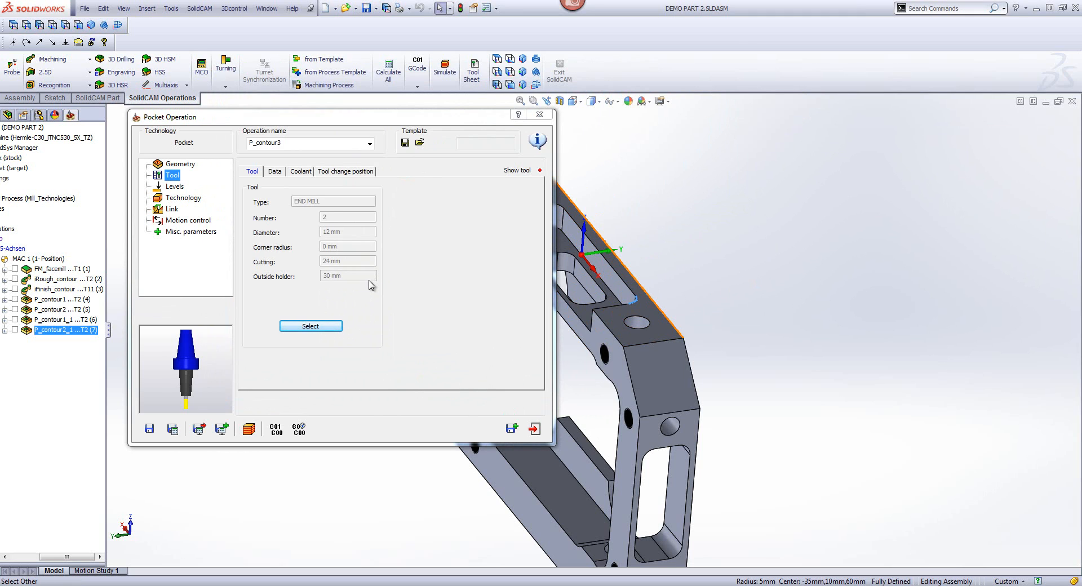
# Step: Define the pocket depth from the recess floor face and the upper level from the frame's outer side face
pyautogui.click(166, 188)
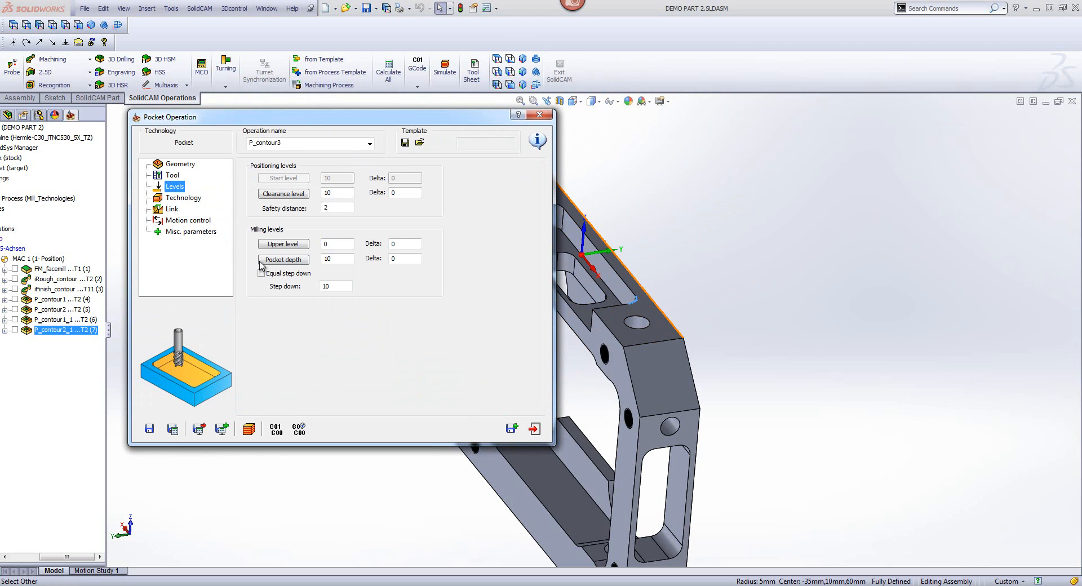
pyautogui.click(282, 260)
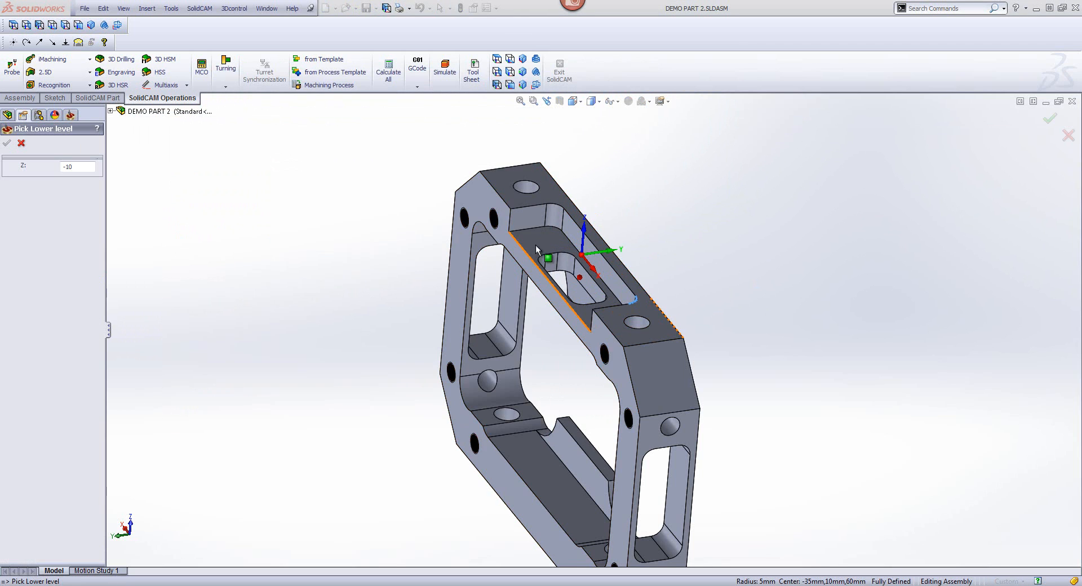
pyautogui.click(6, 142)
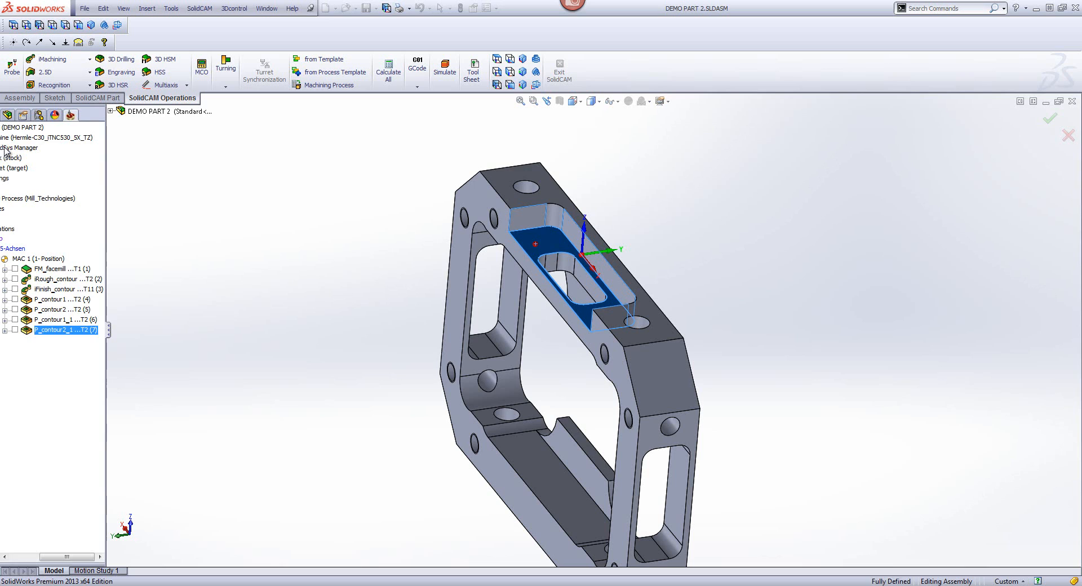
pyautogui.click(283, 244)
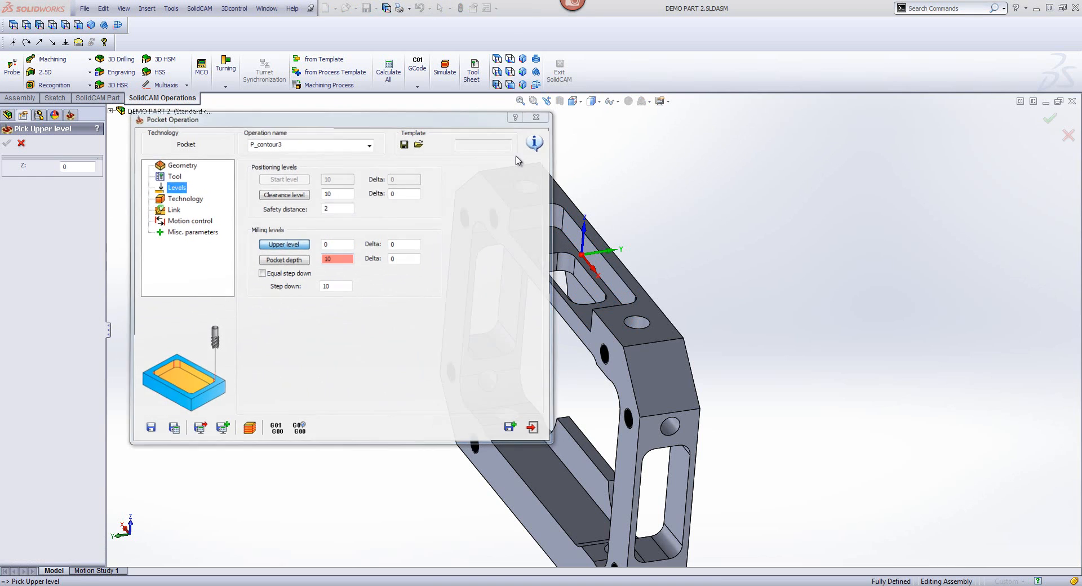
pyautogui.click(531, 176)
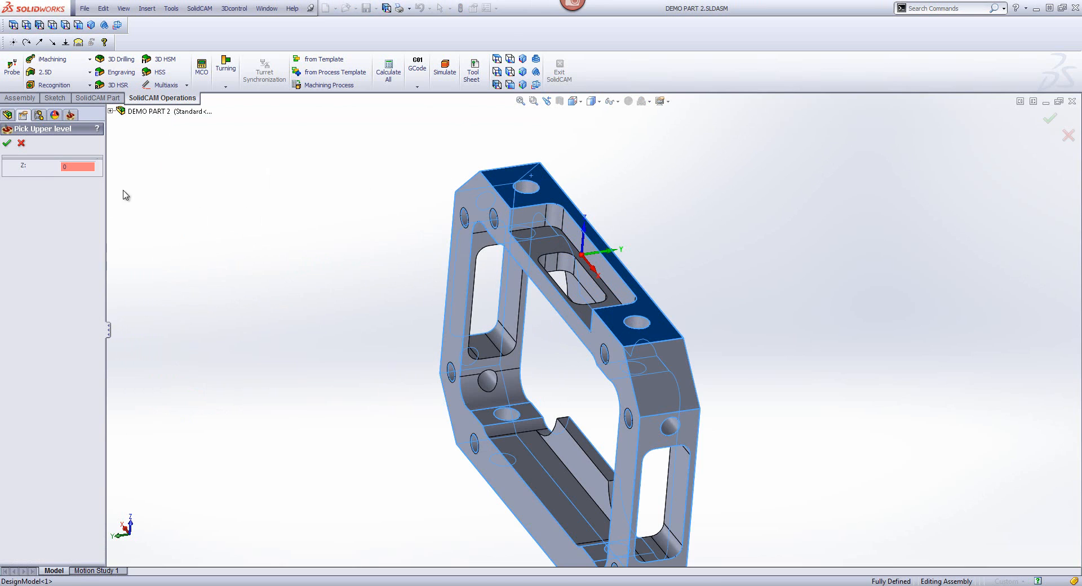
pyautogui.click(6, 143)
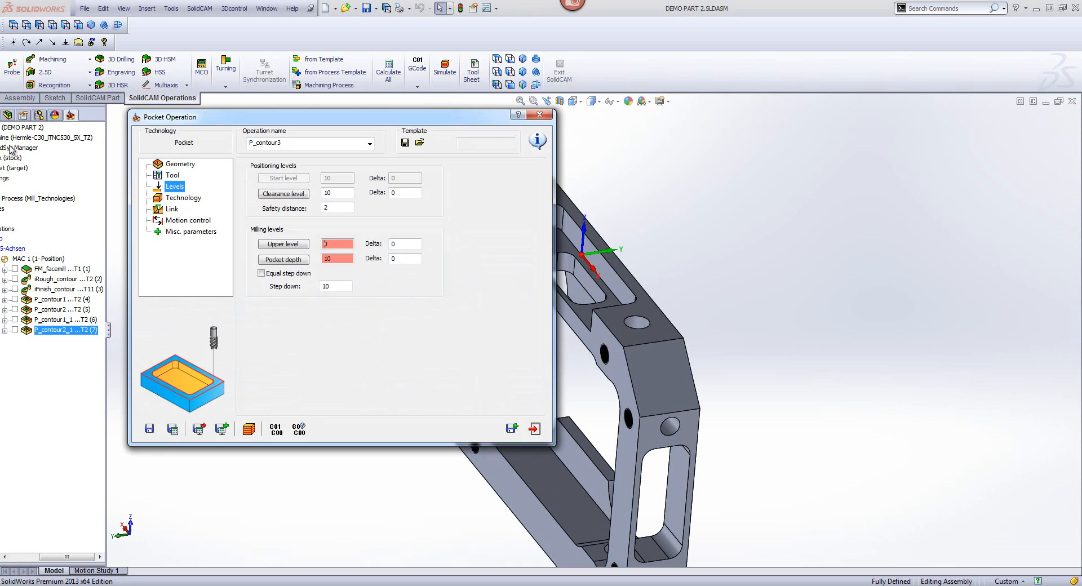
# Step: Set the pocket's wall offset to 0.3 and leave the floor offset at 0
pyautogui.click(181, 199)
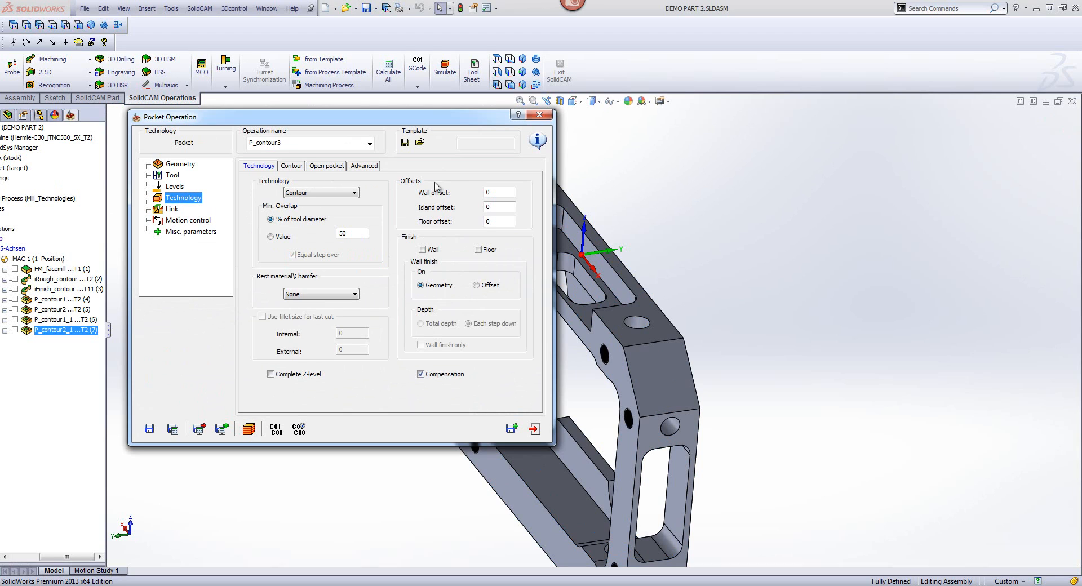
pyautogui.doubleClick(497, 192)
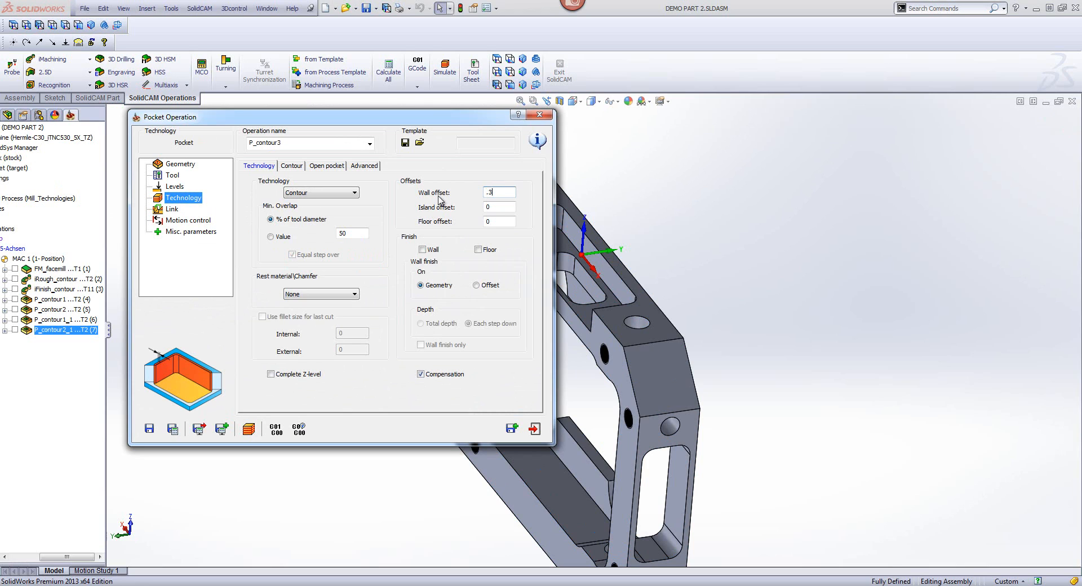
pyautogui.click(502, 226)
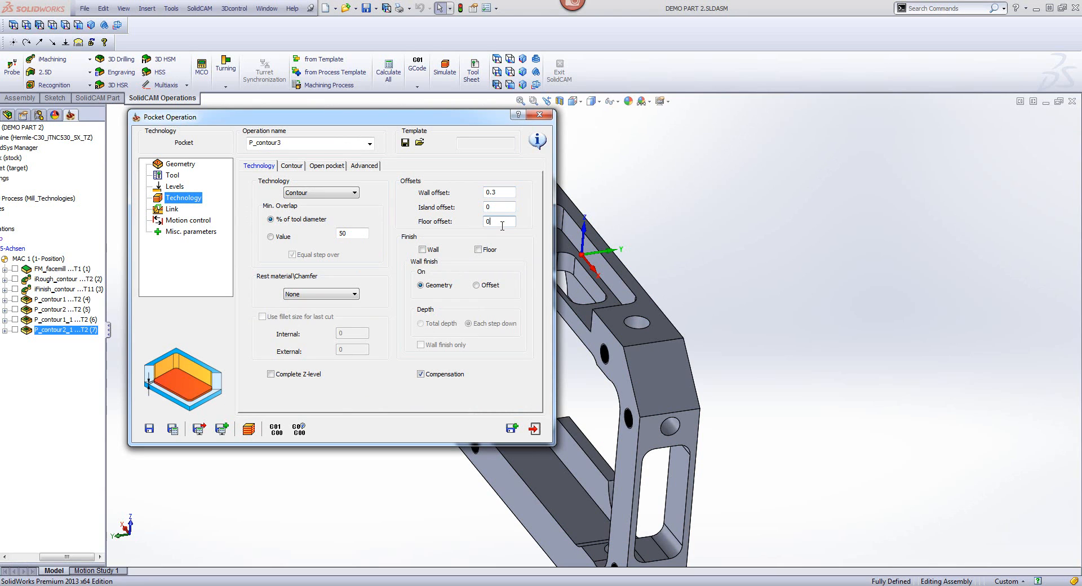
# Step: Enable the one-way profile strategy and the approach from outside for the open pocket, and check the link settings
pyautogui.click(329, 166)
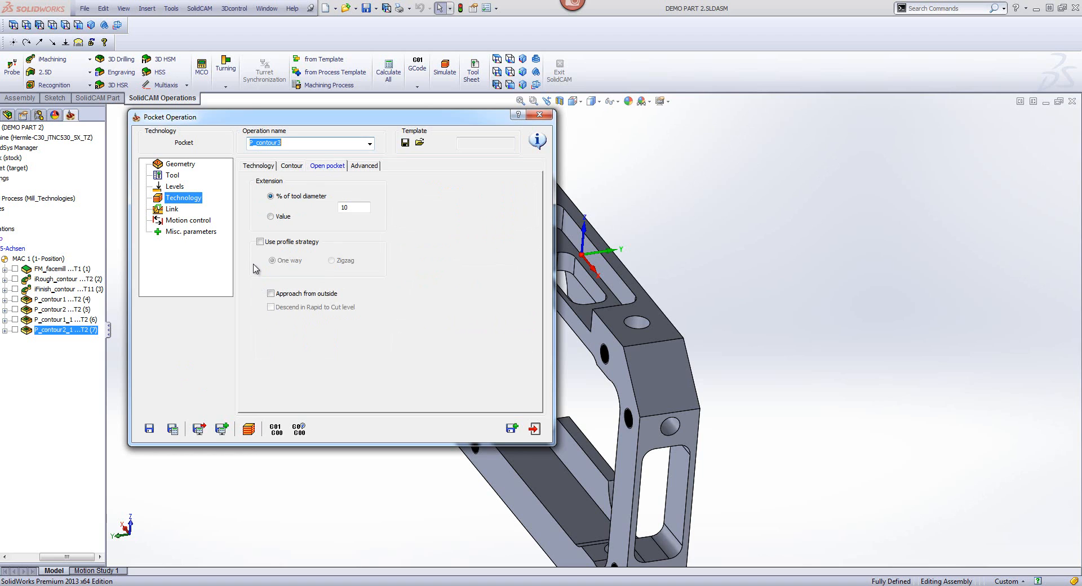
pyautogui.click(260, 242)
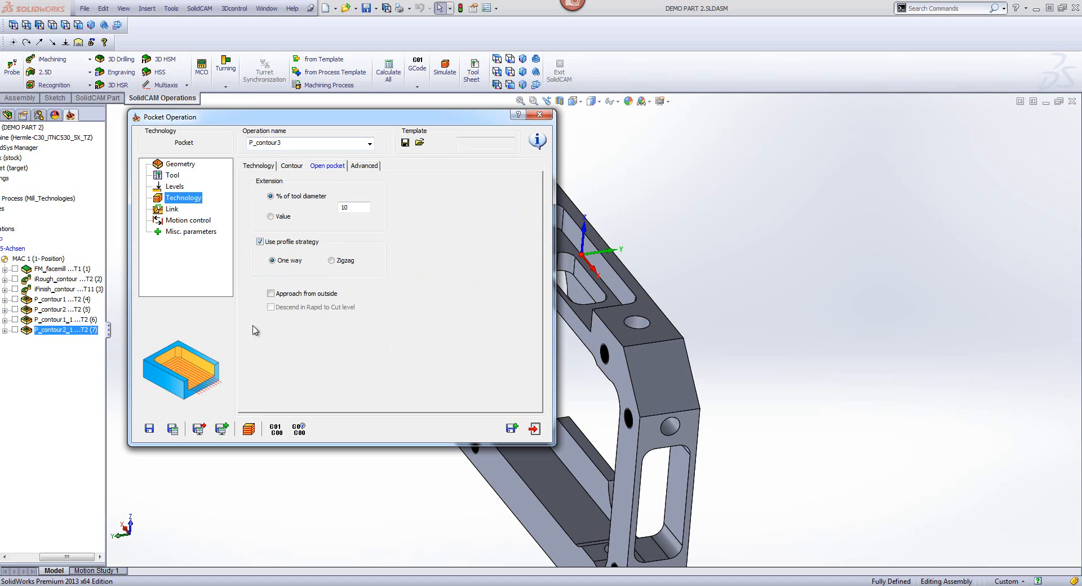
pyautogui.click(272, 295)
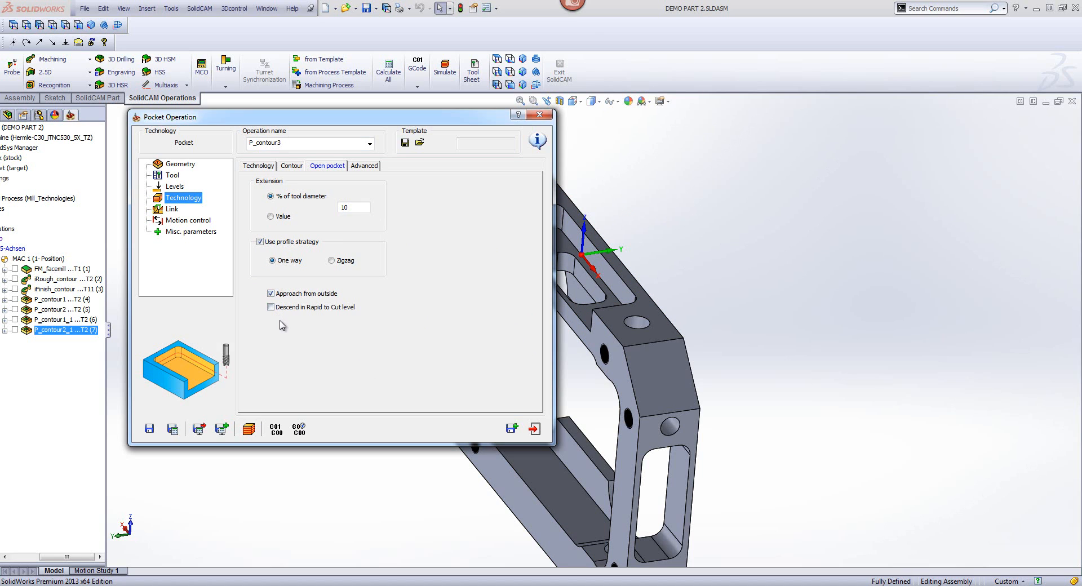
pyautogui.click(172, 209)
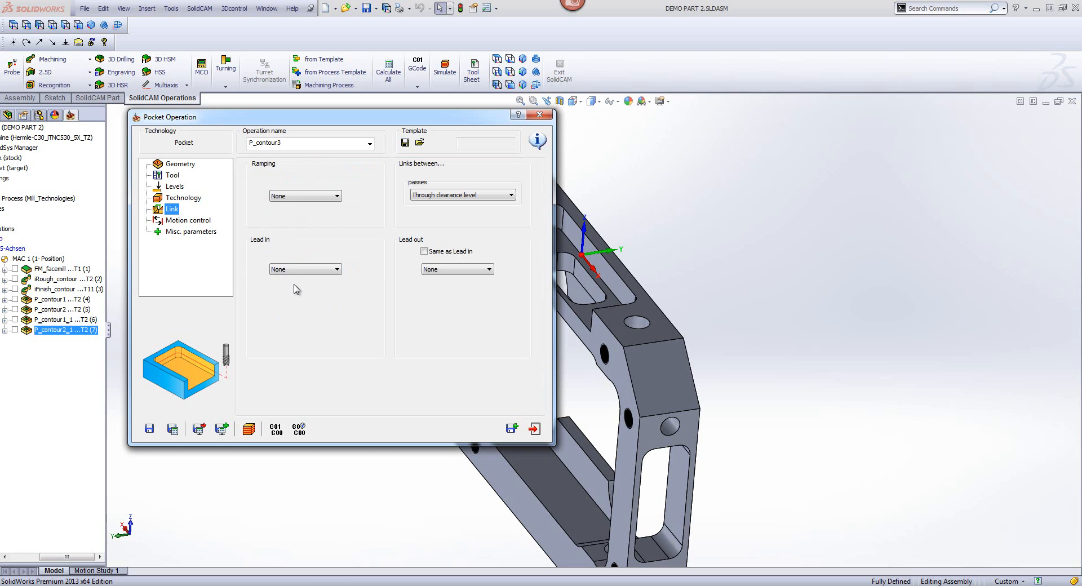
# Step: Calculate P_contour3 and simulate its toolpath step by step on the solid stock through to the end
pyautogui.click(249, 429)
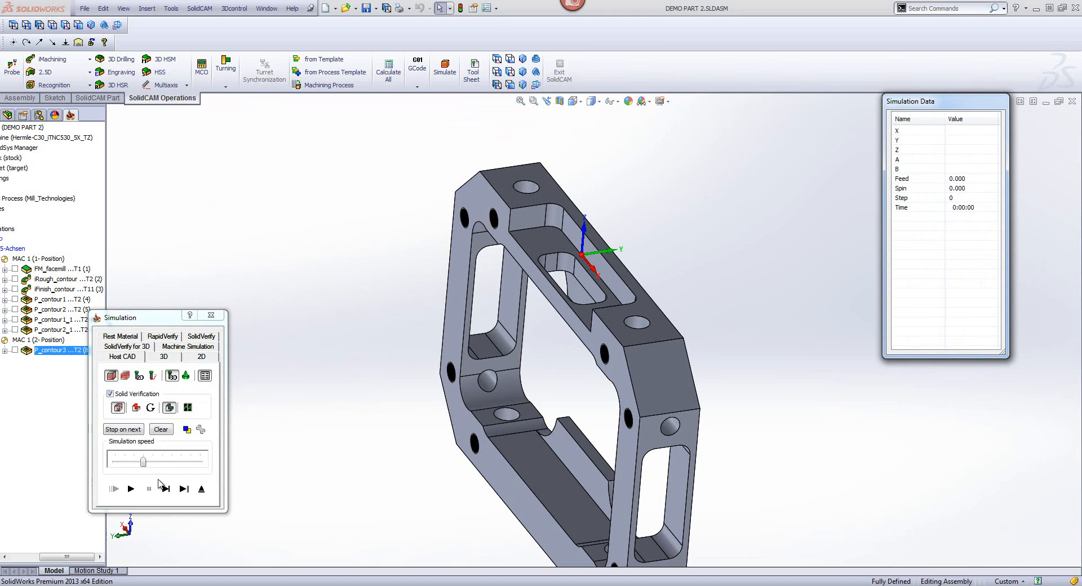
pyautogui.click(166, 489)
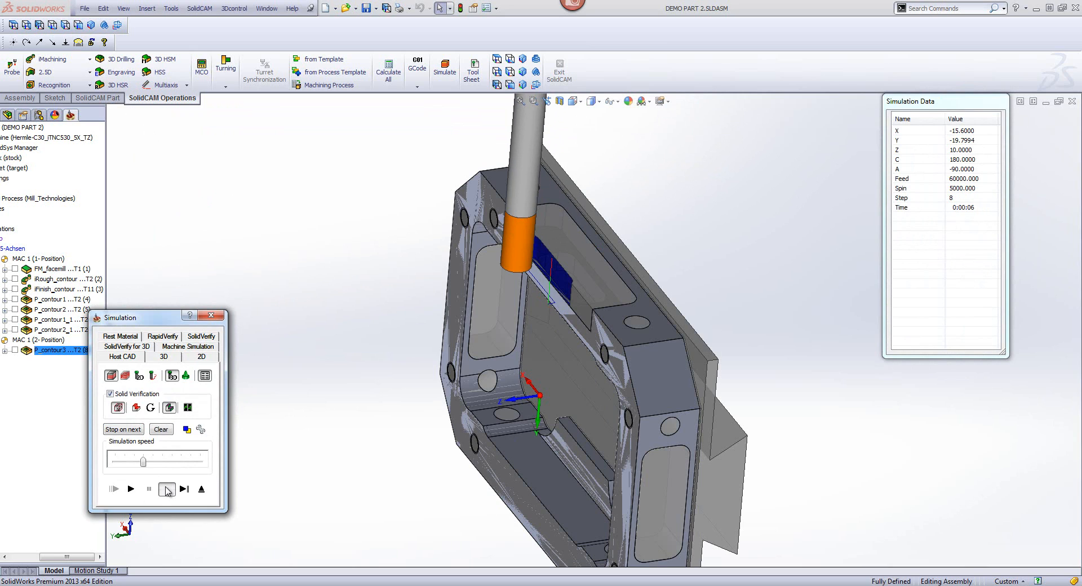
pyautogui.click(168, 490)
pyautogui.click(168, 490)
pyautogui.click(167, 490)
pyautogui.click(168, 490)
pyautogui.click(168, 489)
pyautogui.click(169, 490)
pyautogui.click(169, 489)
pyautogui.click(169, 489)
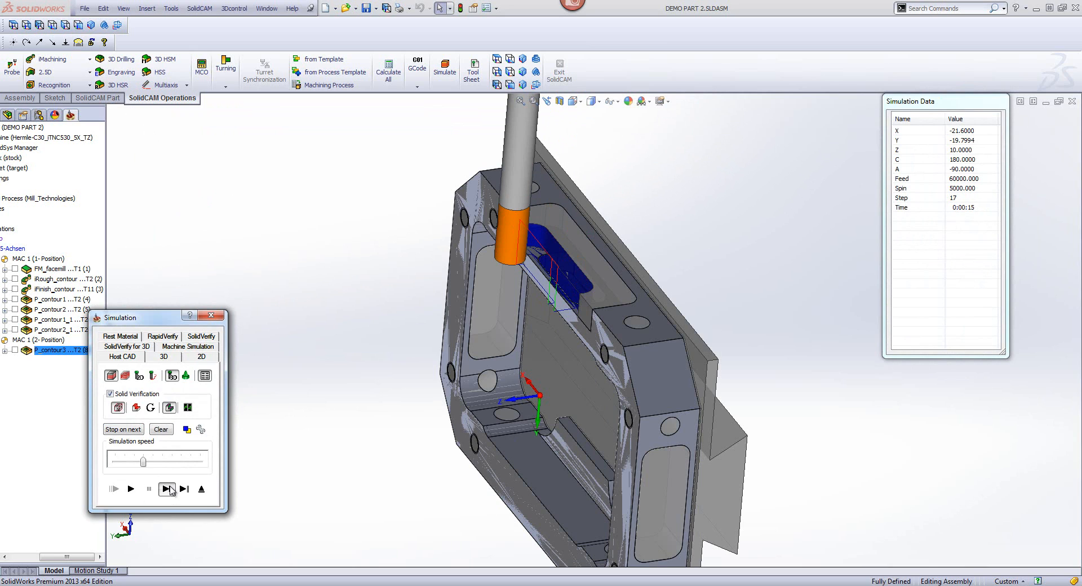
pyautogui.click(170, 490)
pyautogui.click(170, 490)
pyautogui.click(170, 490)
pyautogui.click(170, 490)
pyautogui.click(171, 490)
pyautogui.click(171, 490)
pyautogui.click(180, 488)
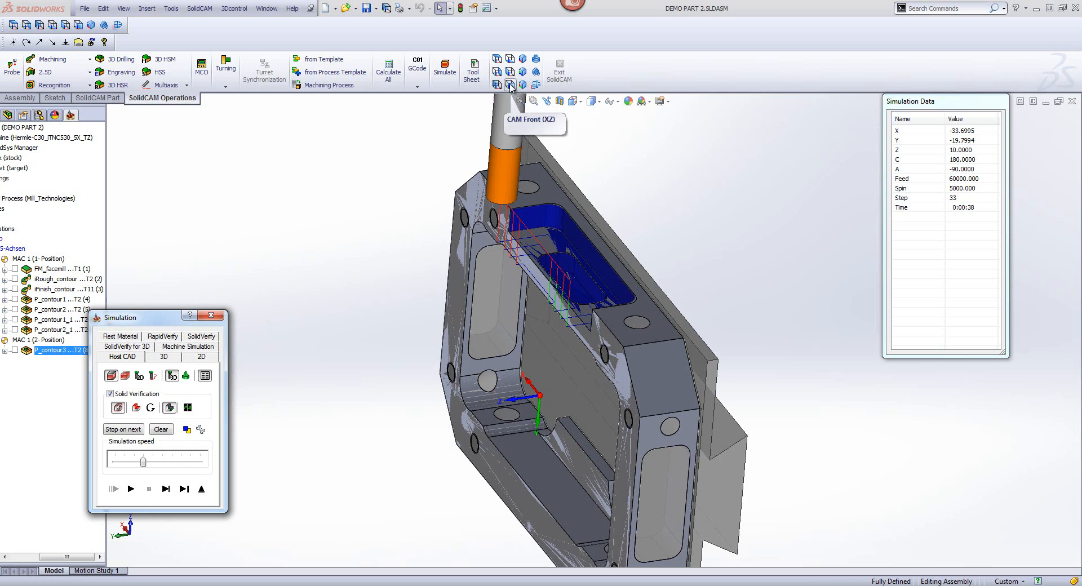
# Step: Examine the recess's rounded corner for remaining material in a straight-on view, and exit the simulation
pyautogui.click(497, 64)
pyautogui.scroll(-8, 708, 372)
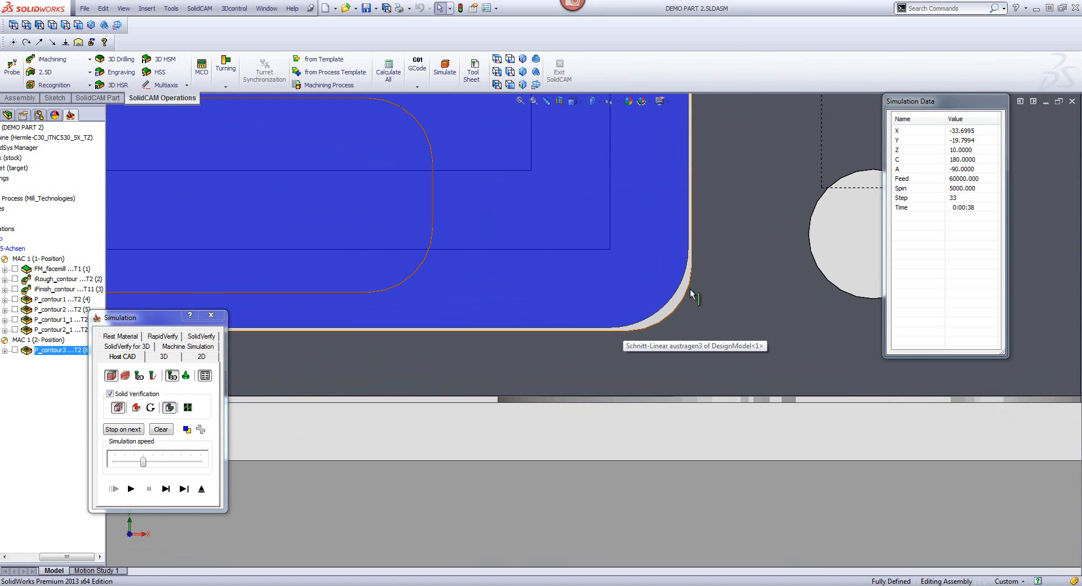
pyautogui.click(201, 490)
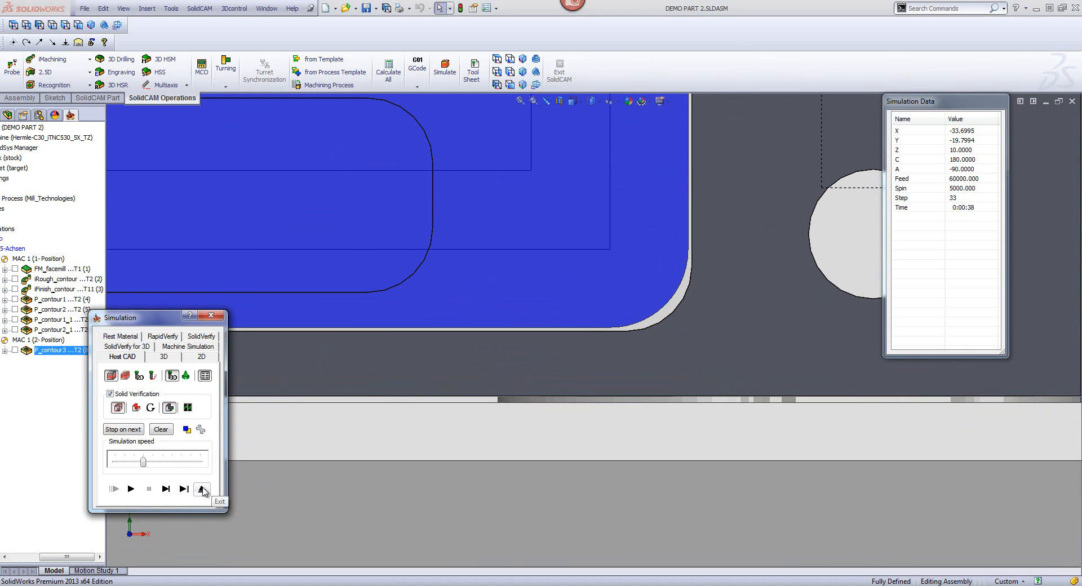
pyautogui.click(202, 489)
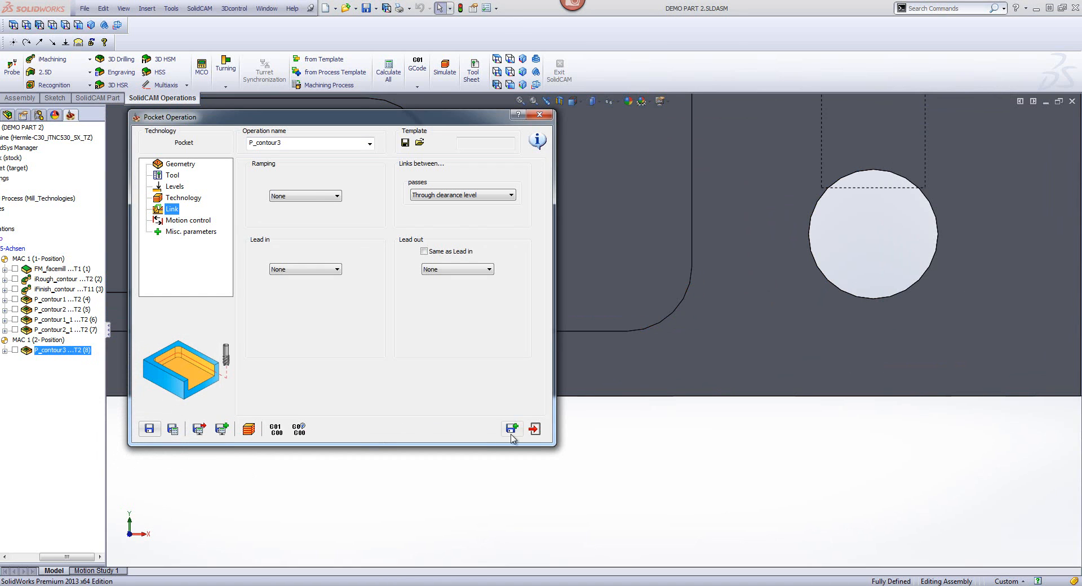
# Step: Save P_contour3 and copy it as P_contour3_1, assigning tool 3, the 8 mm end mill, to the copy
pyautogui.click(512, 430)
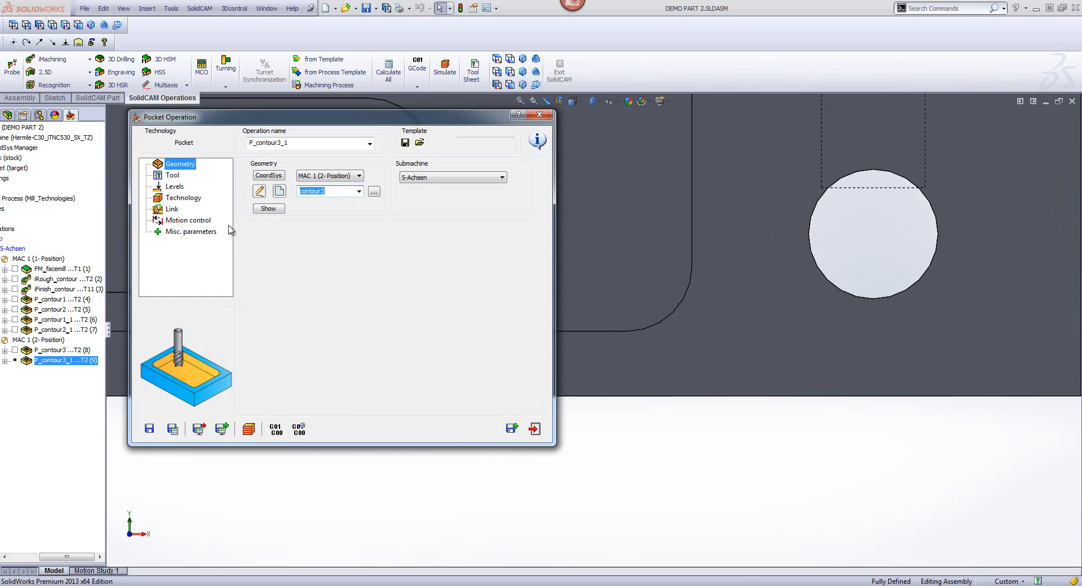
pyautogui.click(174, 176)
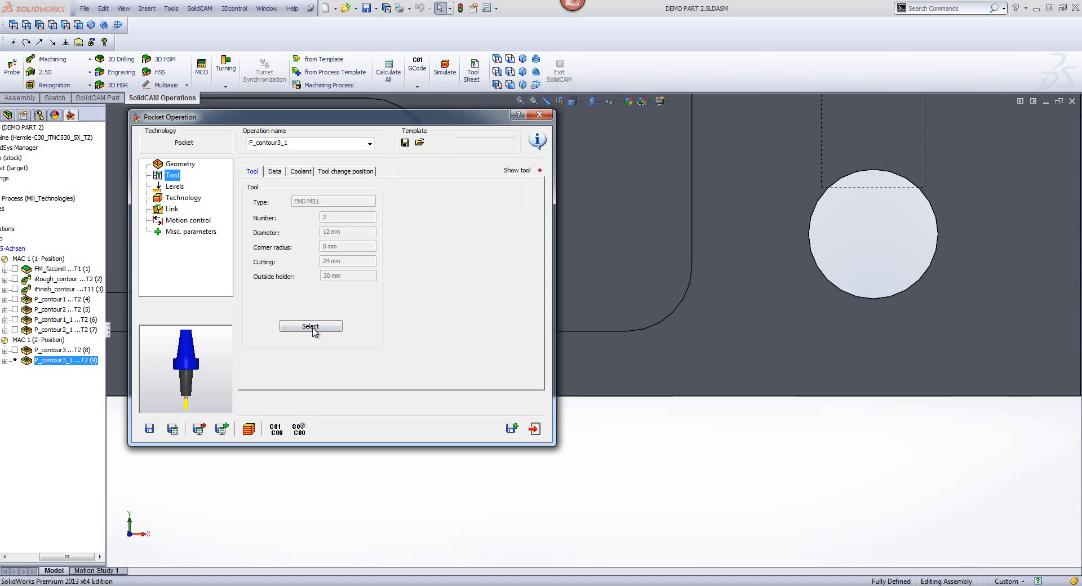
pyautogui.click(312, 326)
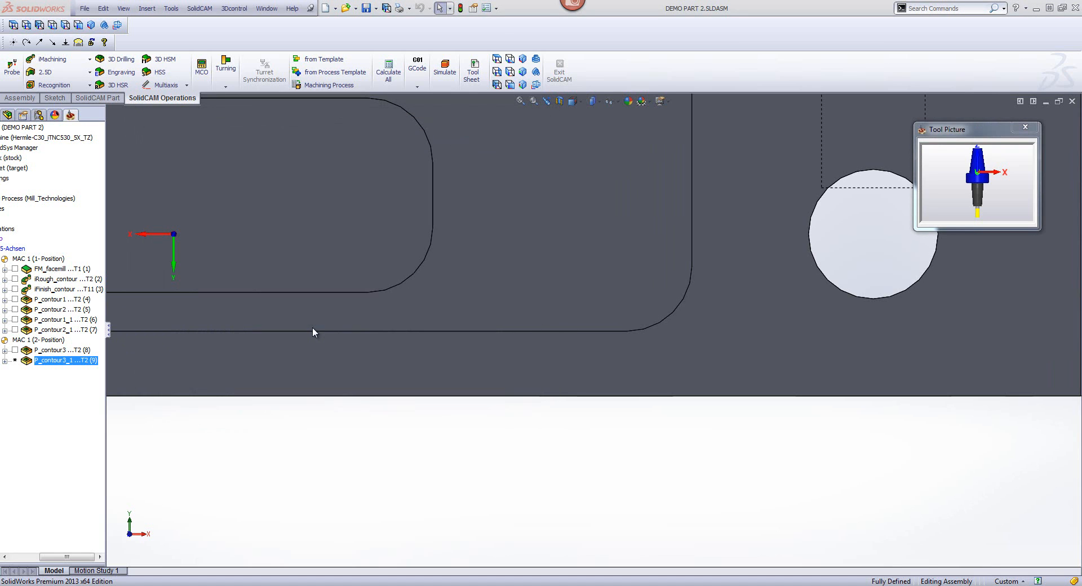
pyautogui.click(314, 234)
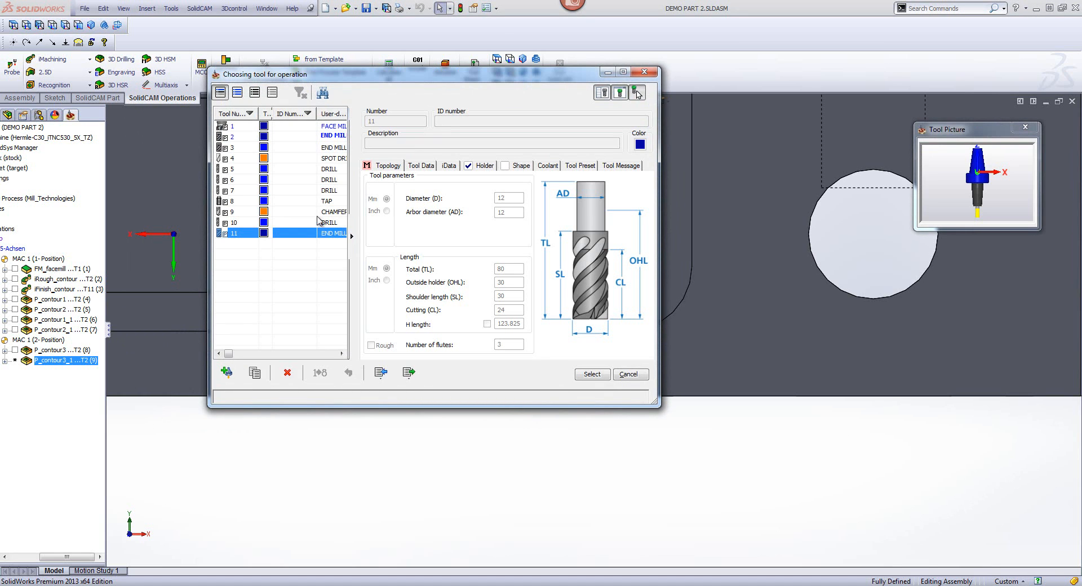
pyautogui.click(325, 149)
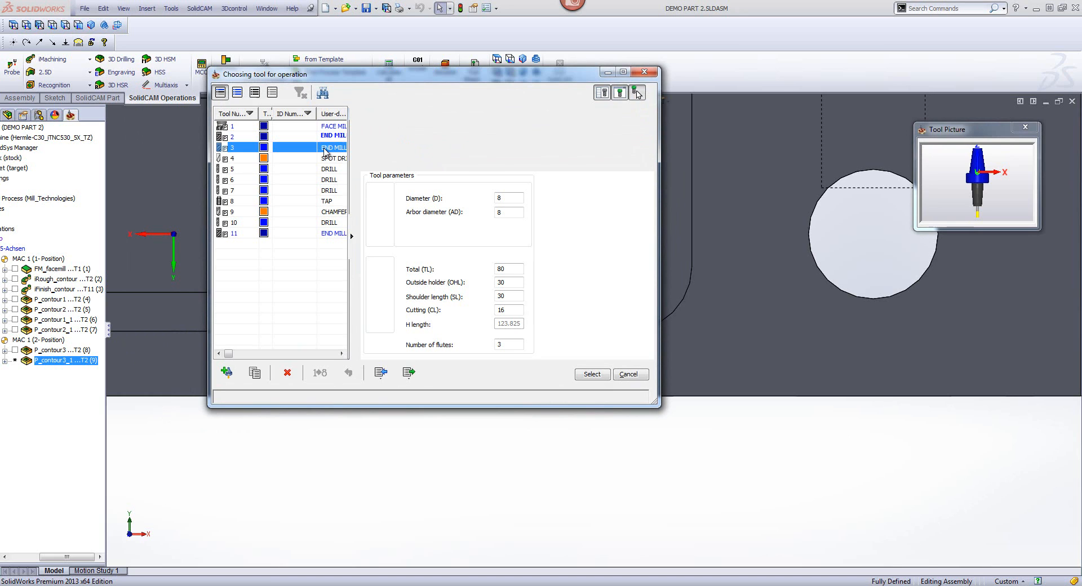
pyautogui.click(517, 199)
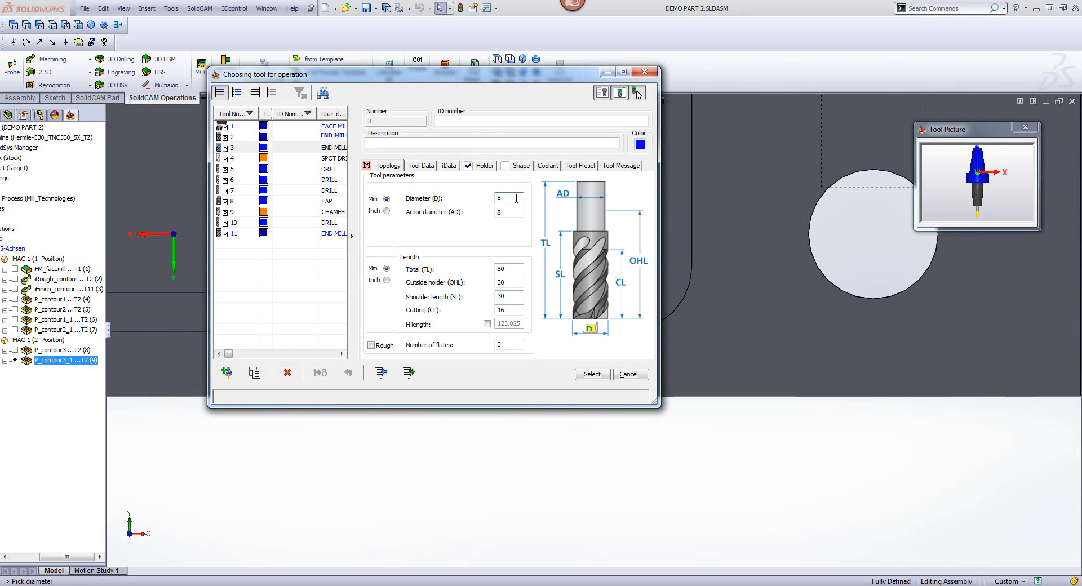
pyautogui.click(596, 375)
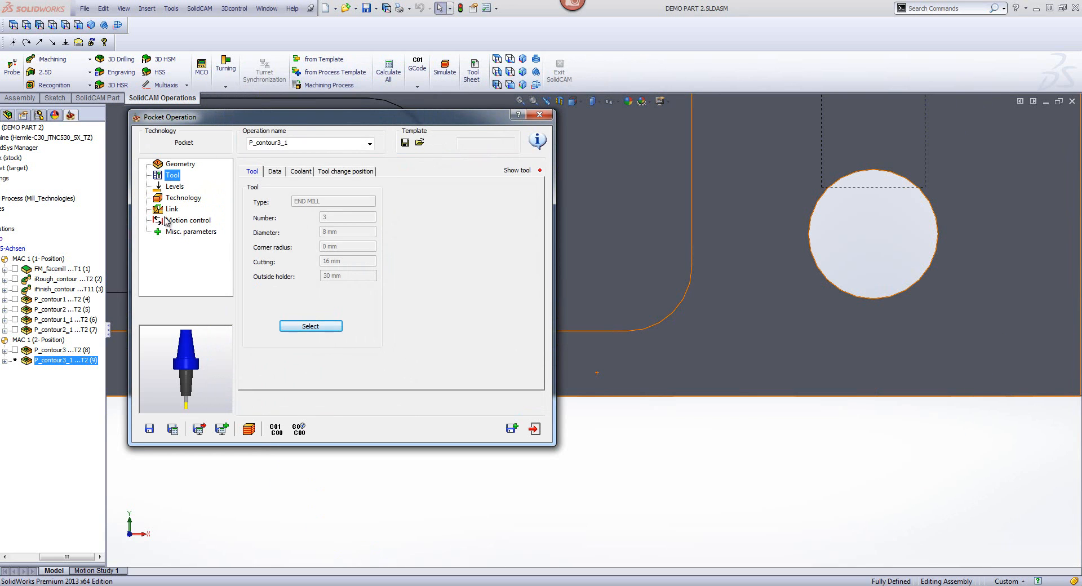
# Step: Review P_contour3_1's milling levels and set its wall offset to 0
pyautogui.click(175, 186)
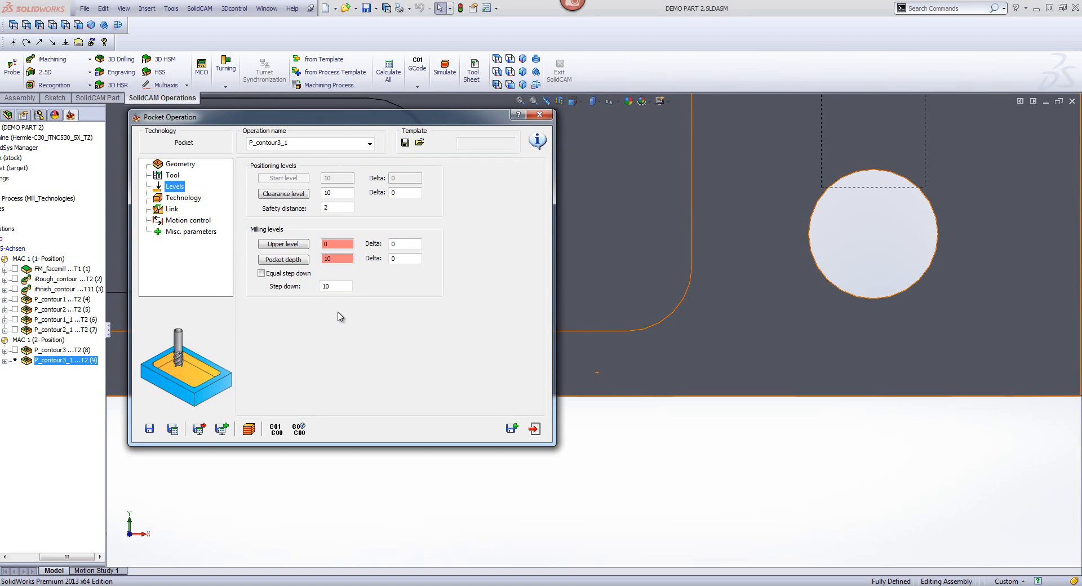
pyautogui.click(184, 198)
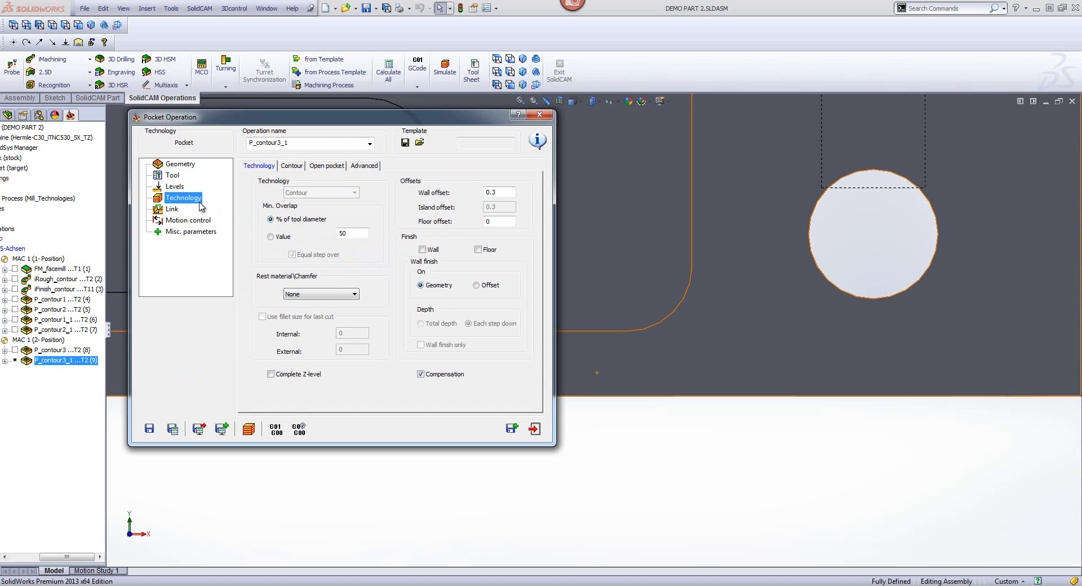
pyautogui.click(501, 193)
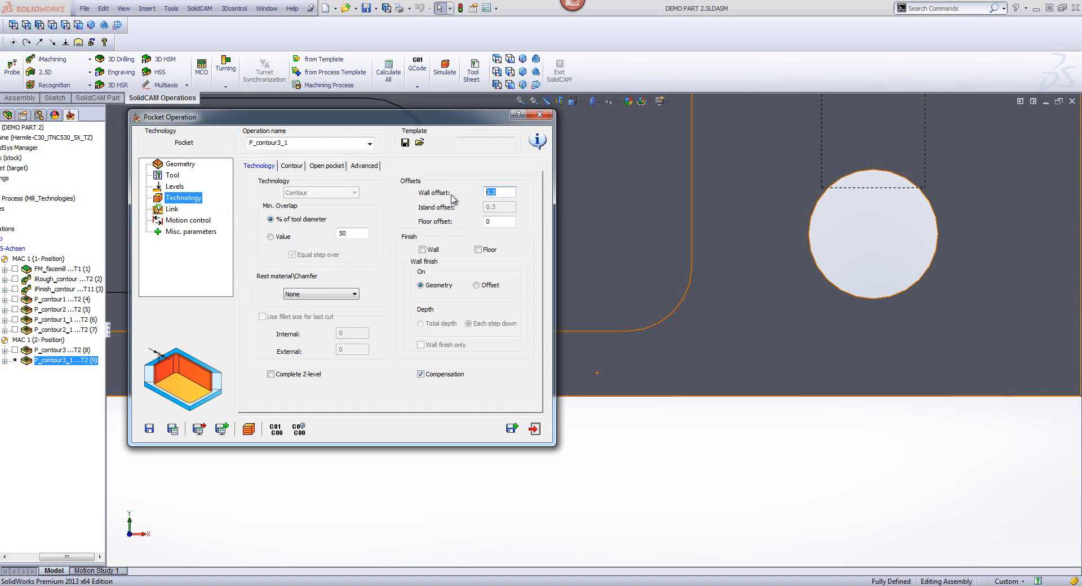
pyautogui.click(504, 221)
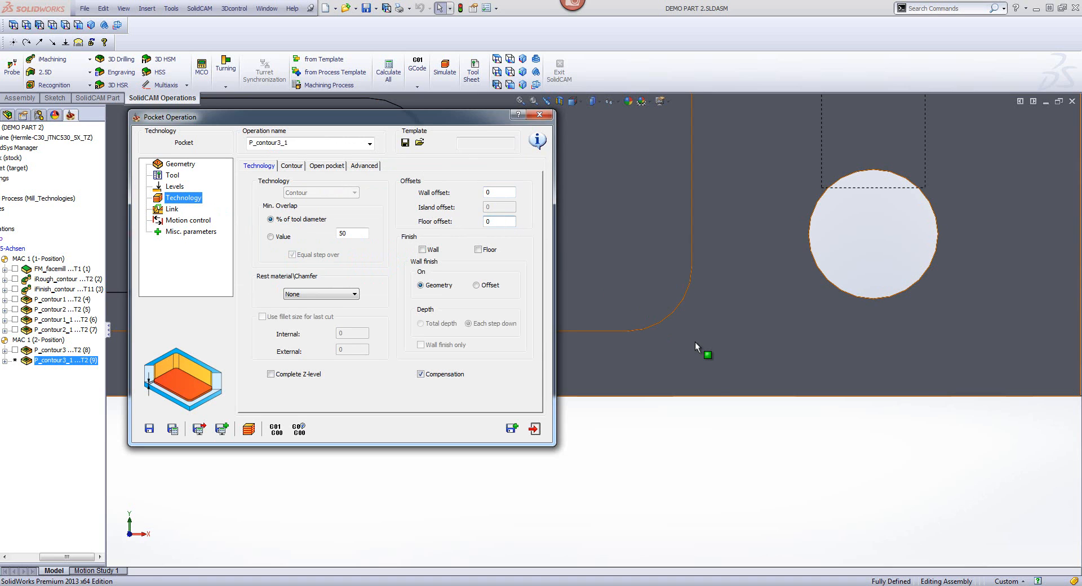
# Step: Switch P_contour3_1 to rest material machining with the Around profile milling type
pyautogui.click(732, 494)
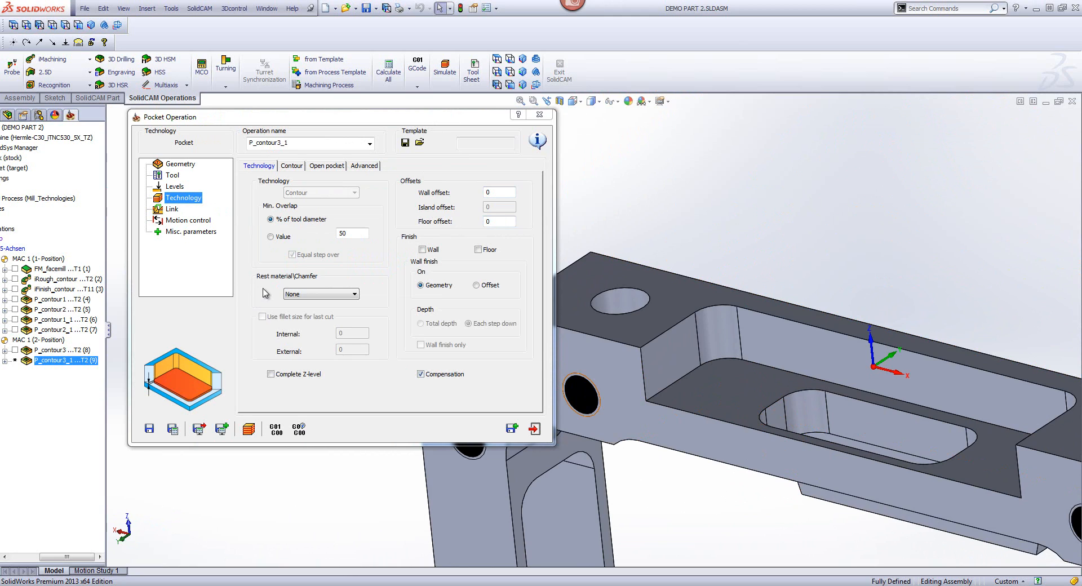
pyautogui.click(305, 293)
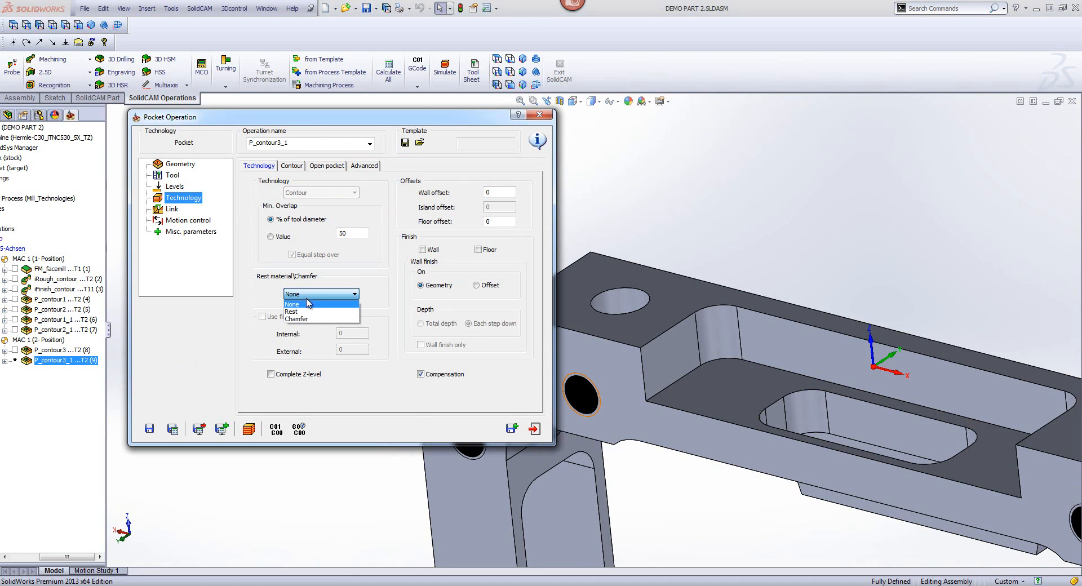
pyautogui.click(310, 312)
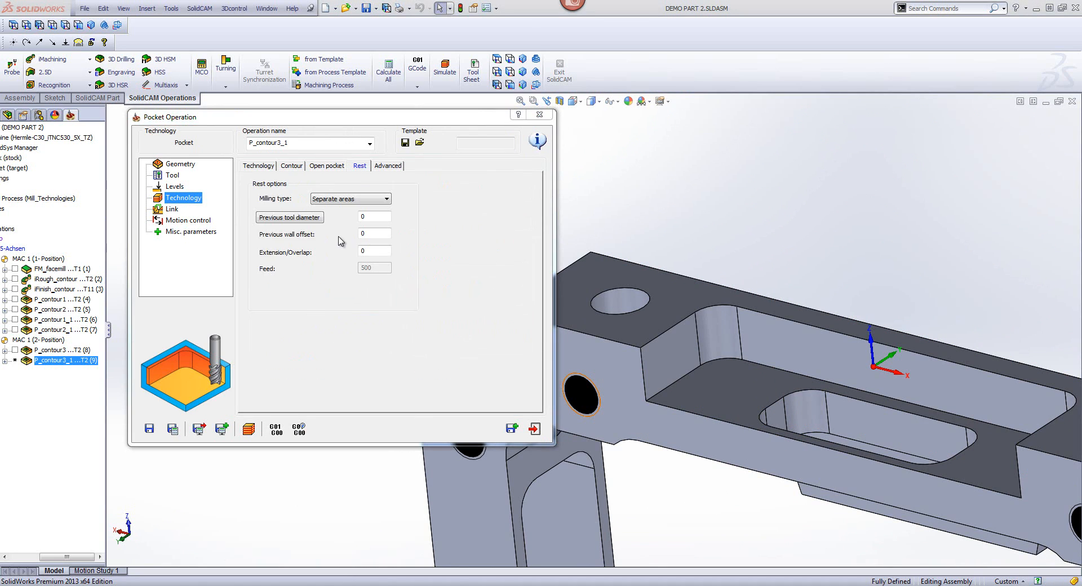
pyautogui.click(350, 199)
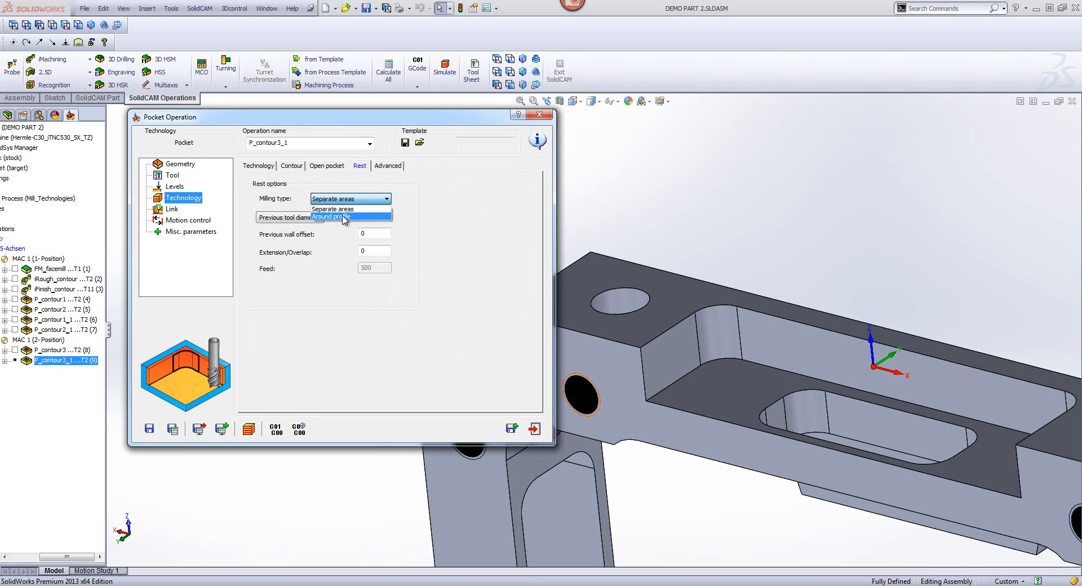
pyautogui.click(343, 217)
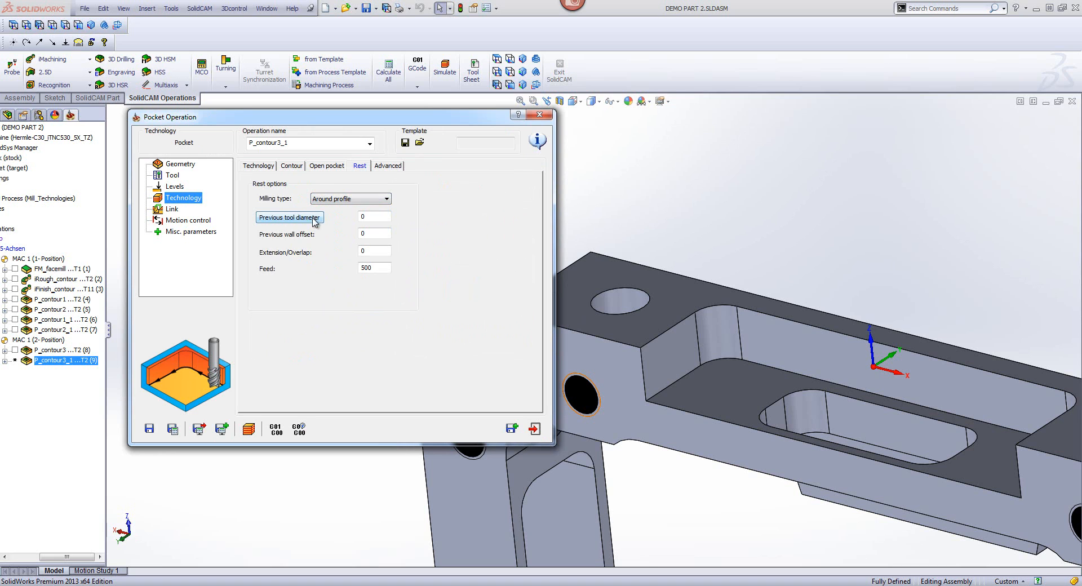
# Step: Take the previous tool diameter of 12 from the part tool table and select Around profile as the milling type again
pyautogui.click(375, 217)
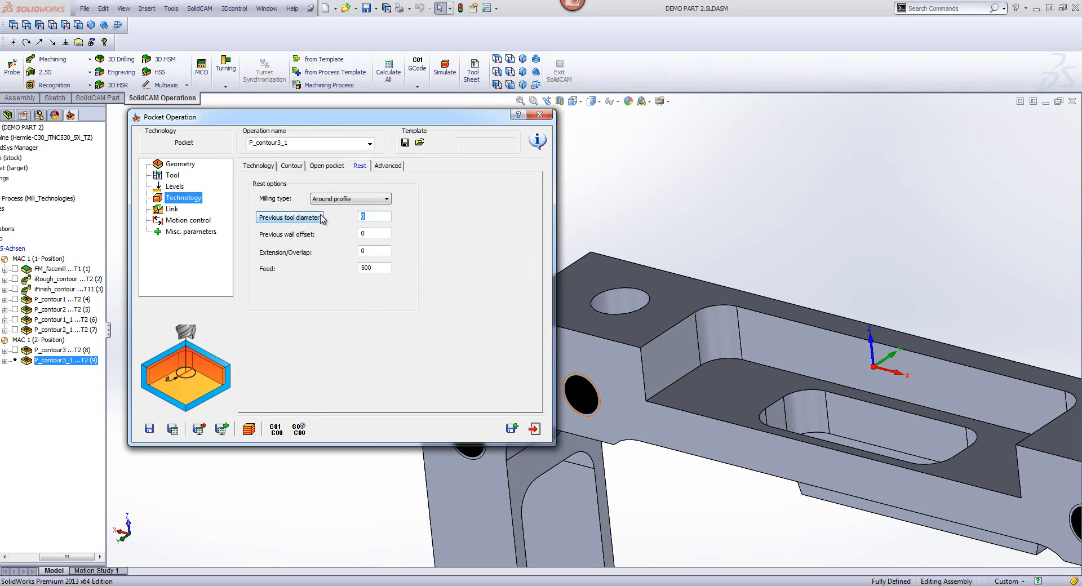
pyautogui.click(291, 218)
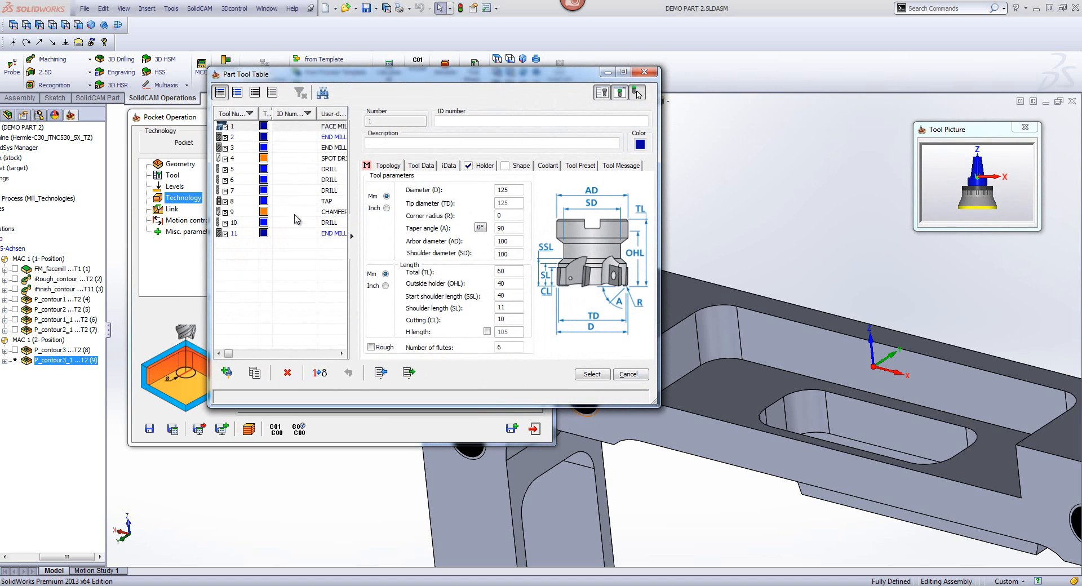
pyautogui.click(591, 374)
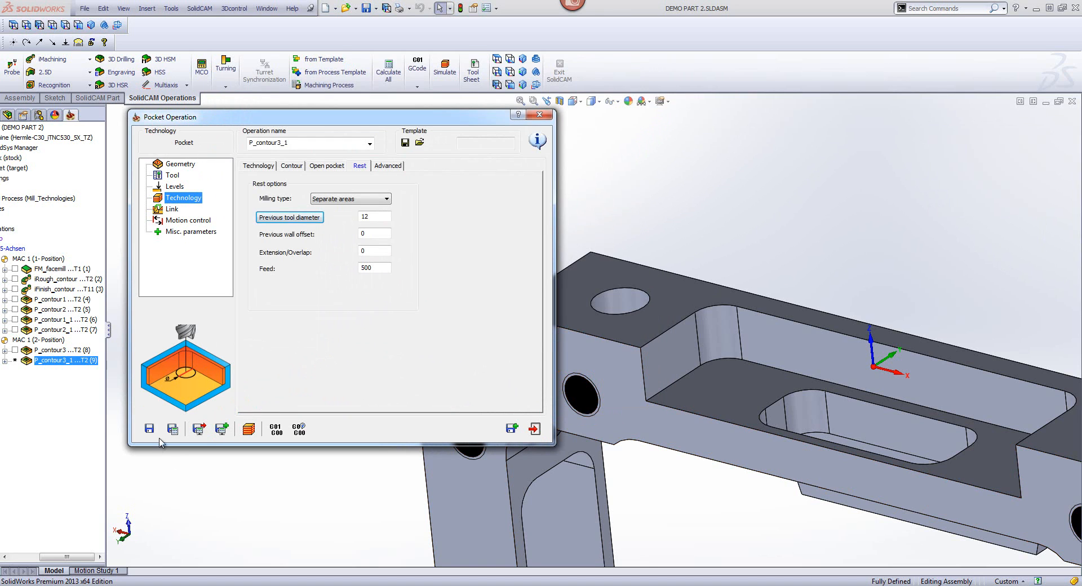
pyautogui.click(333, 199)
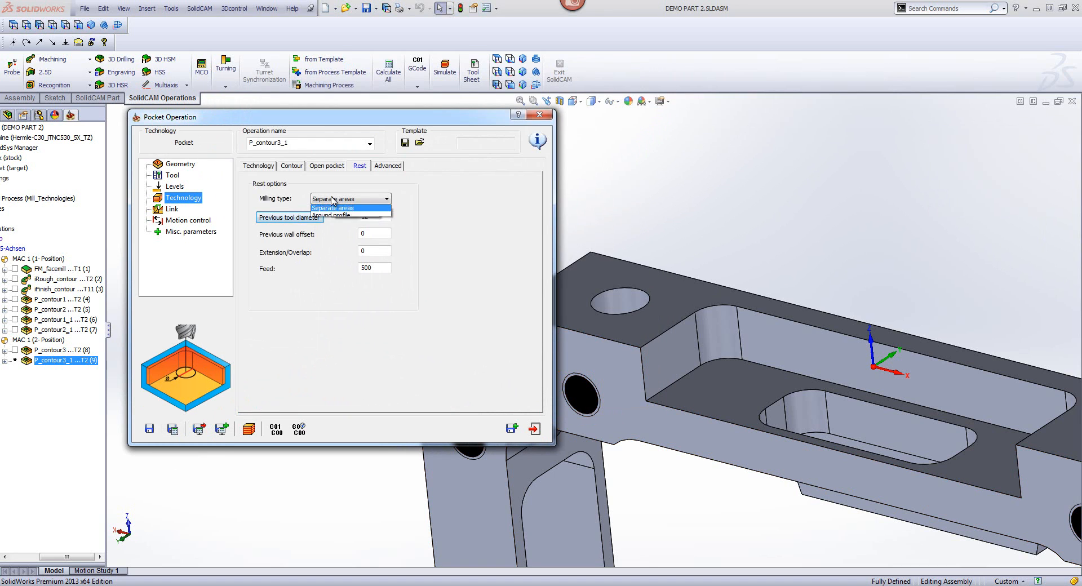
pyautogui.click(334, 214)
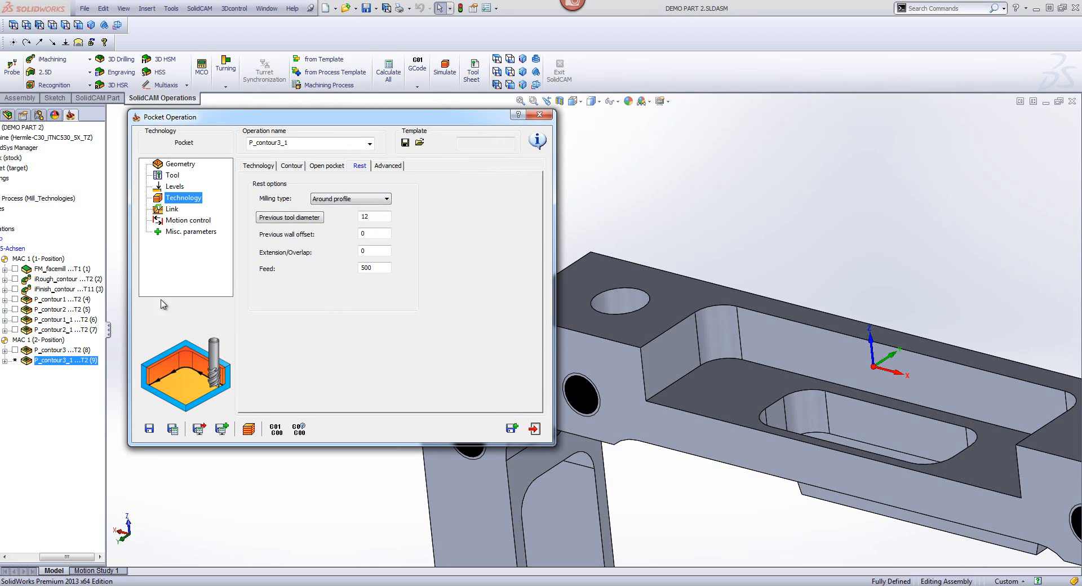
# Step: Save and calculate P_contour3_1, simulate its toolpath on the solid stock, and exit the operation
pyautogui.click(173, 429)
pyautogui.click(249, 429)
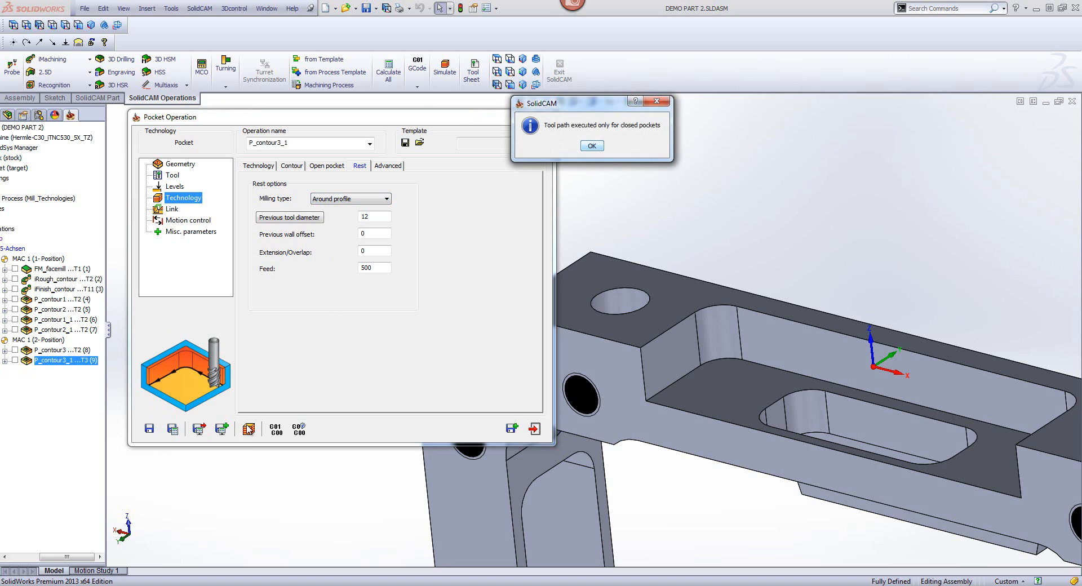
pyautogui.press('Return')
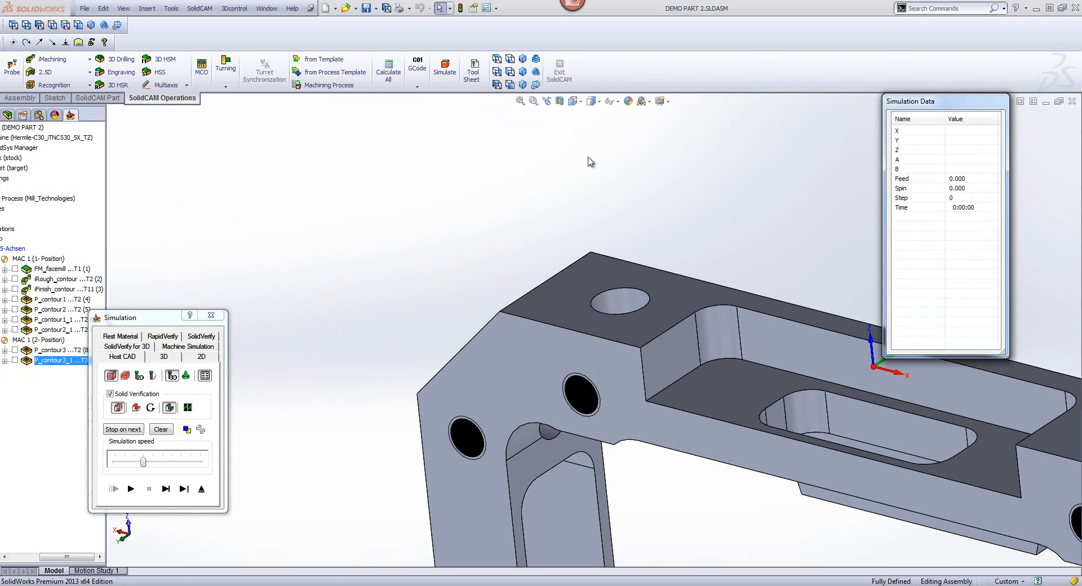
pyautogui.click(166, 489)
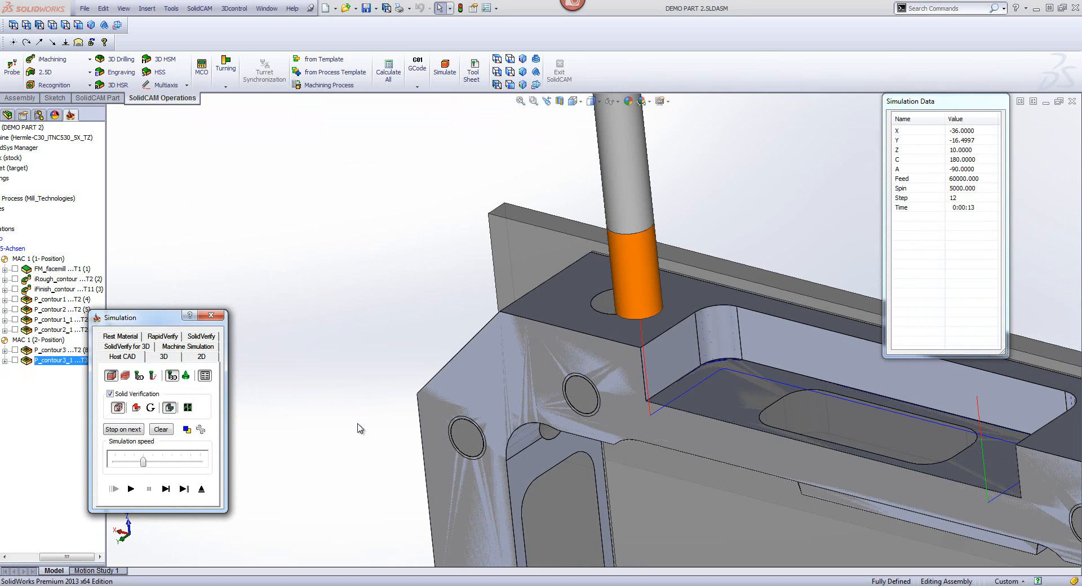
pyautogui.click(201, 489)
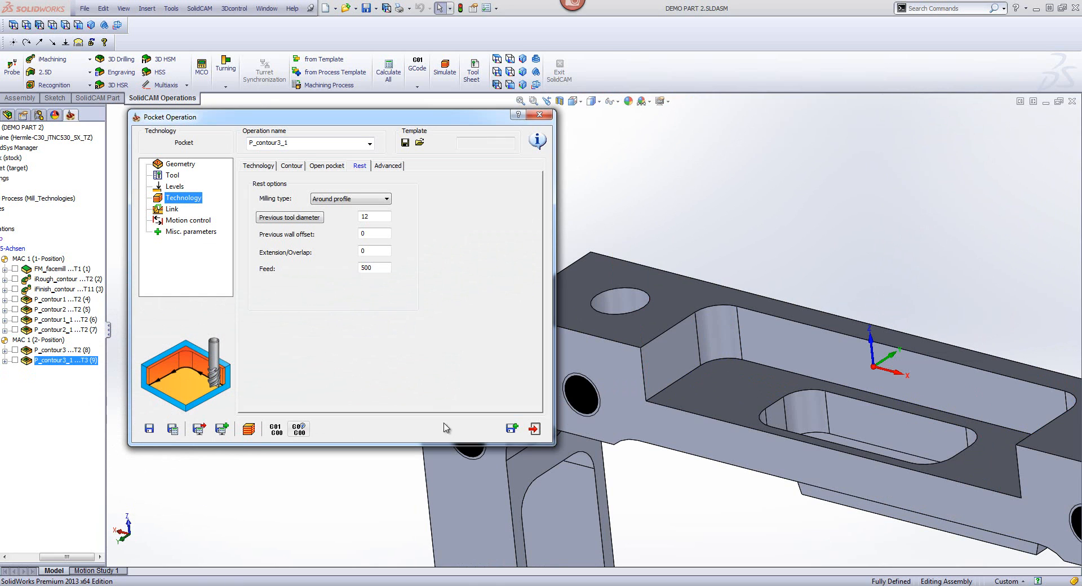
pyautogui.click(534, 429)
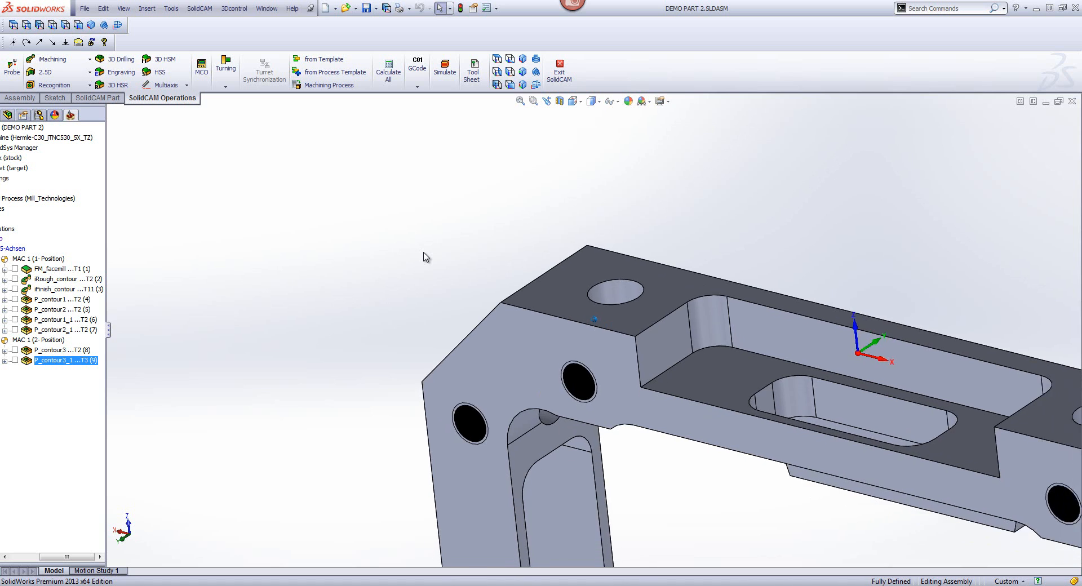
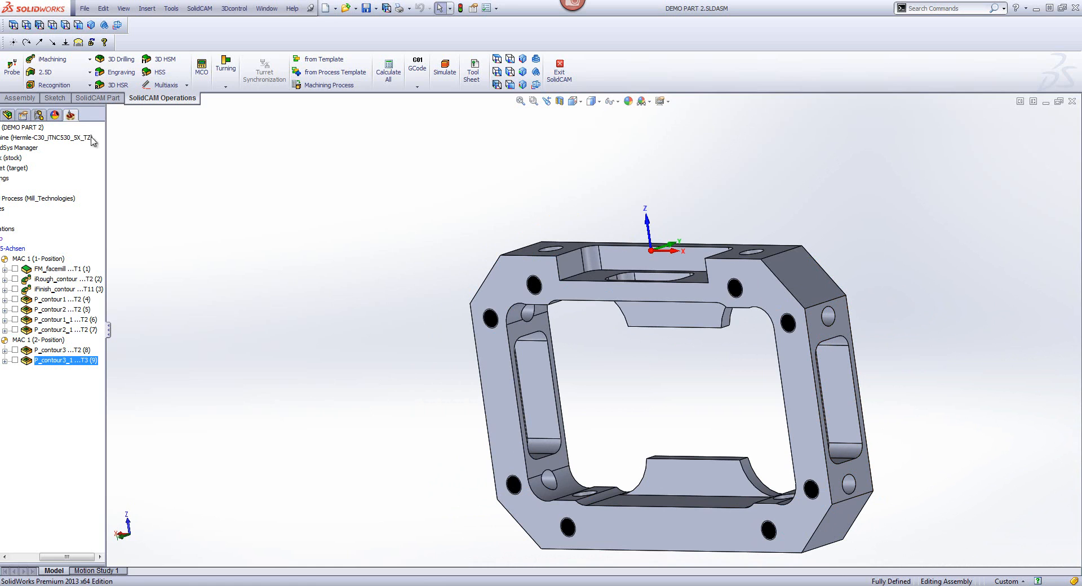
# Step: Start a new 2.5D pocket operation using the 3-Position coordinate system of MAC 1
pyautogui.click(60, 72)
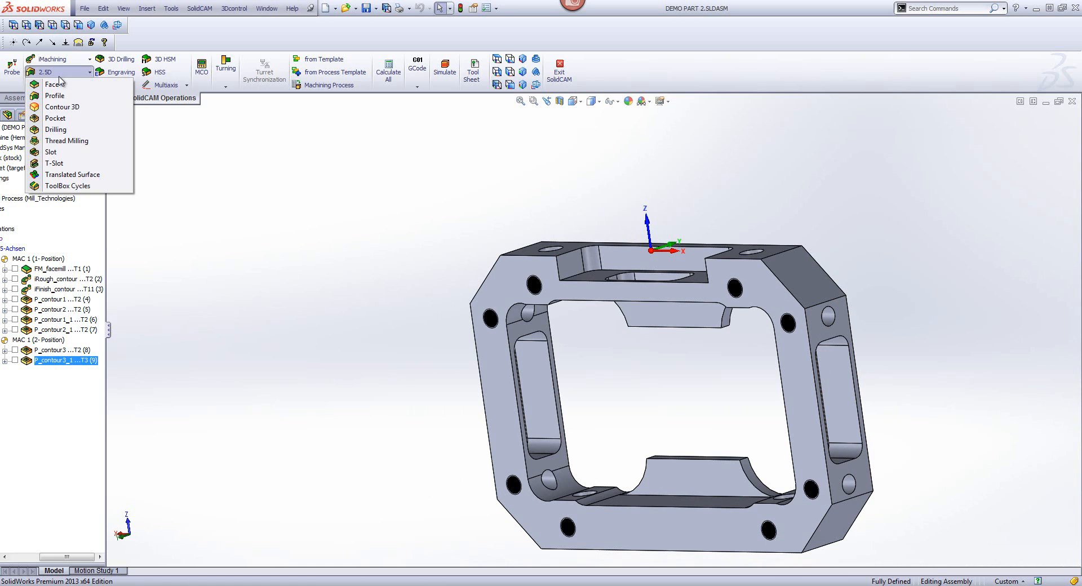
pyautogui.click(55, 117)
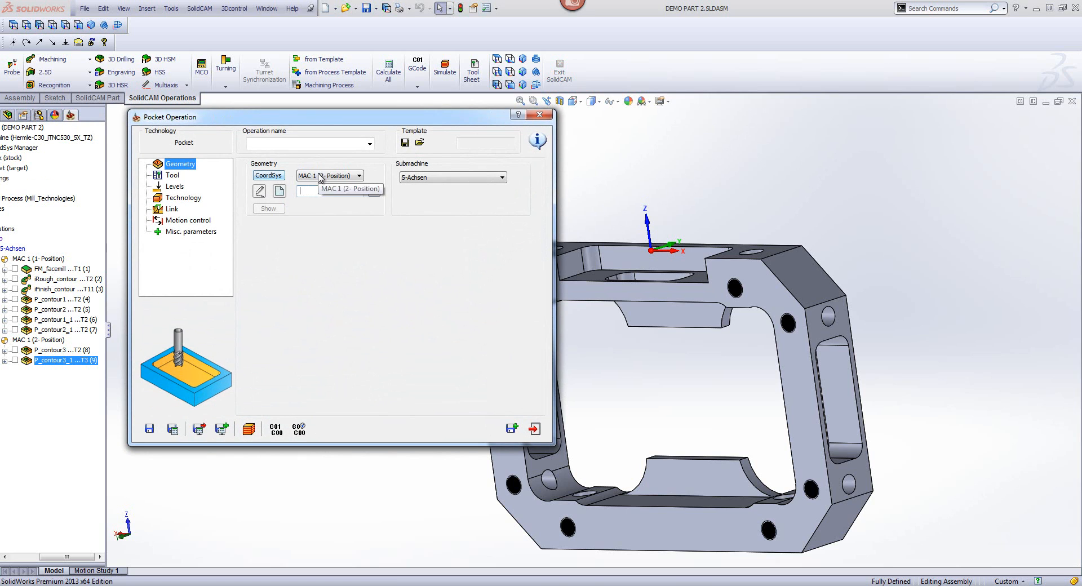
pyautogui.click(270, 176)
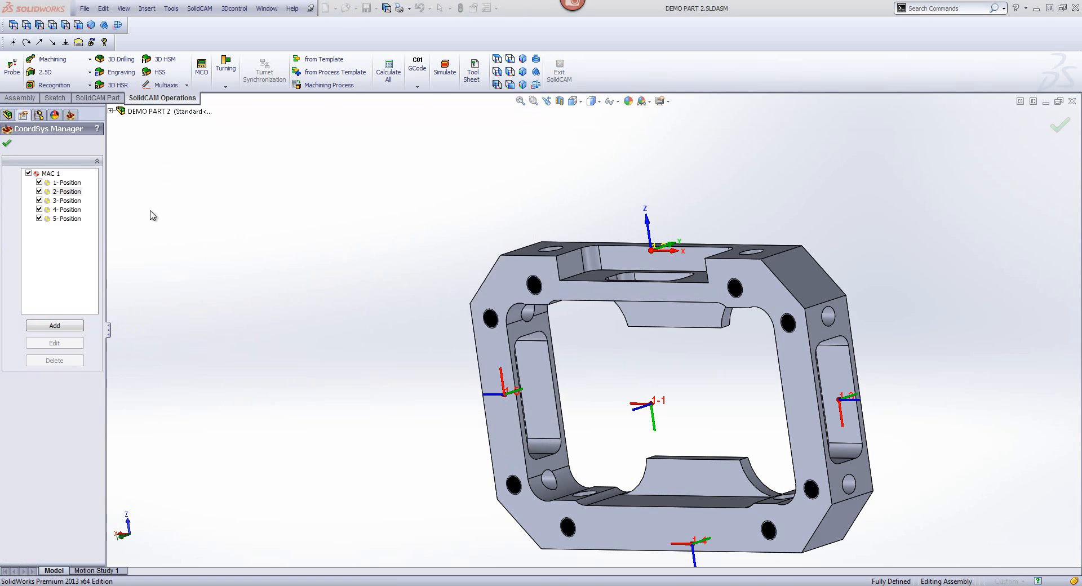
pyautogui.click(70, 202)
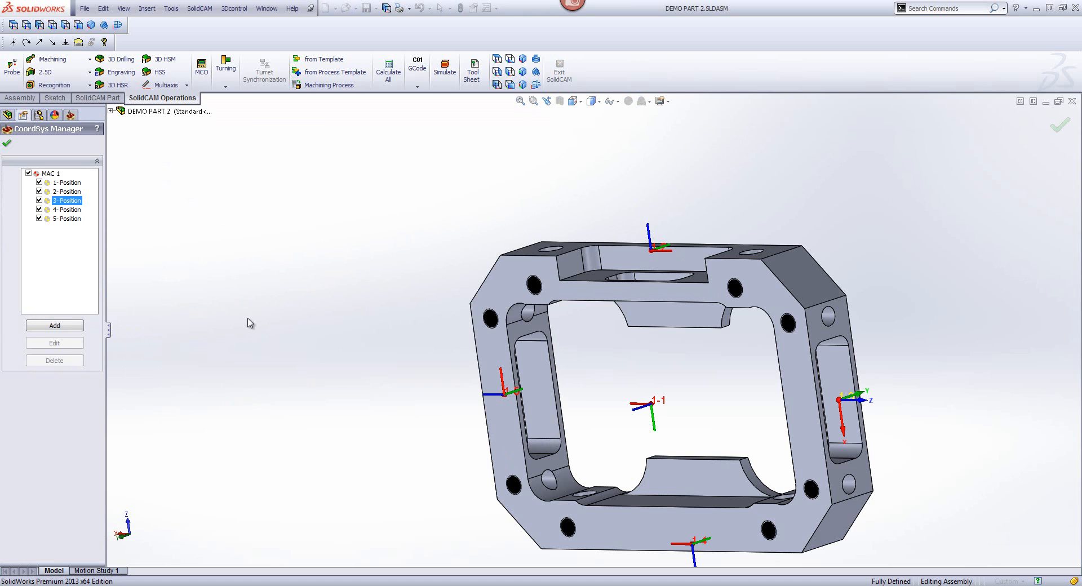
pyautogui.click(523, 59)
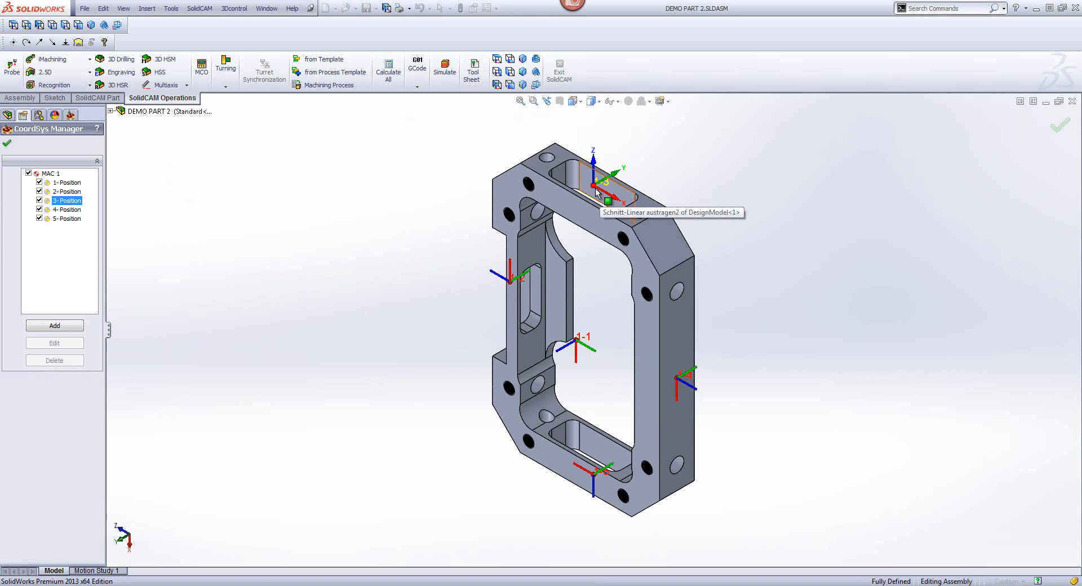
pyautogui.click(8, 144)
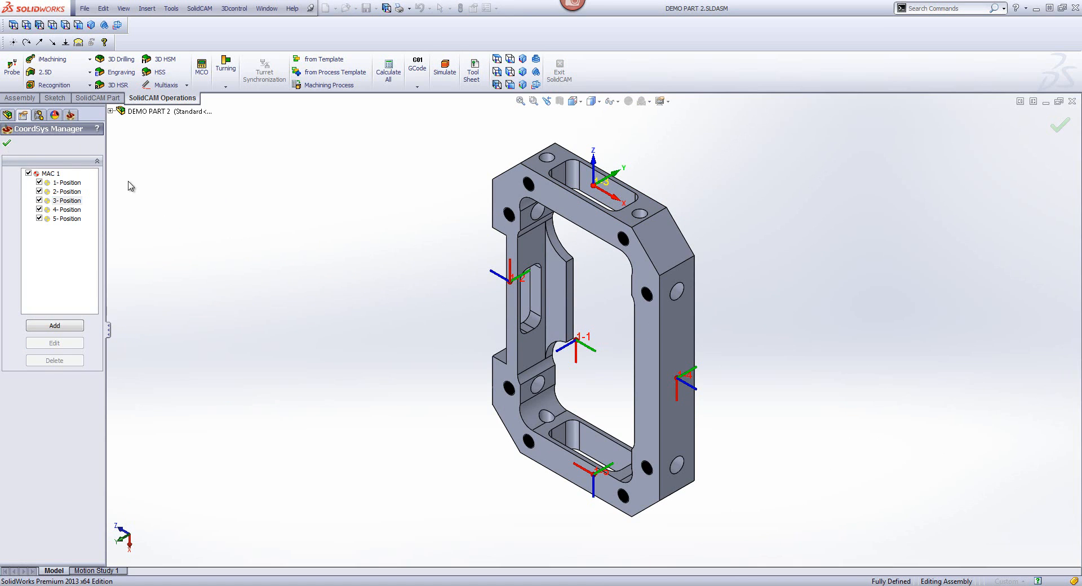
# Step: Define the pocket geometry contour4 as an Auto-constant Z chain around the bottom edge of the recess at position 3
pyautogui.click(279, 192)
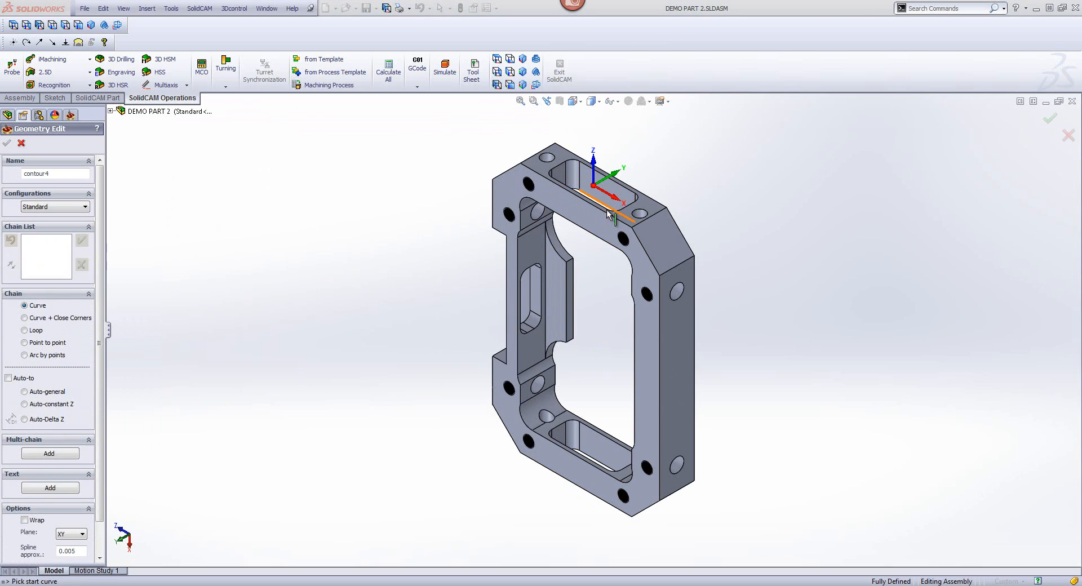
pyautogui.click(741, 158)
pyautogui.scroll(-1, 691, 188)
pyautogui.scroll(-3, 570, 237)
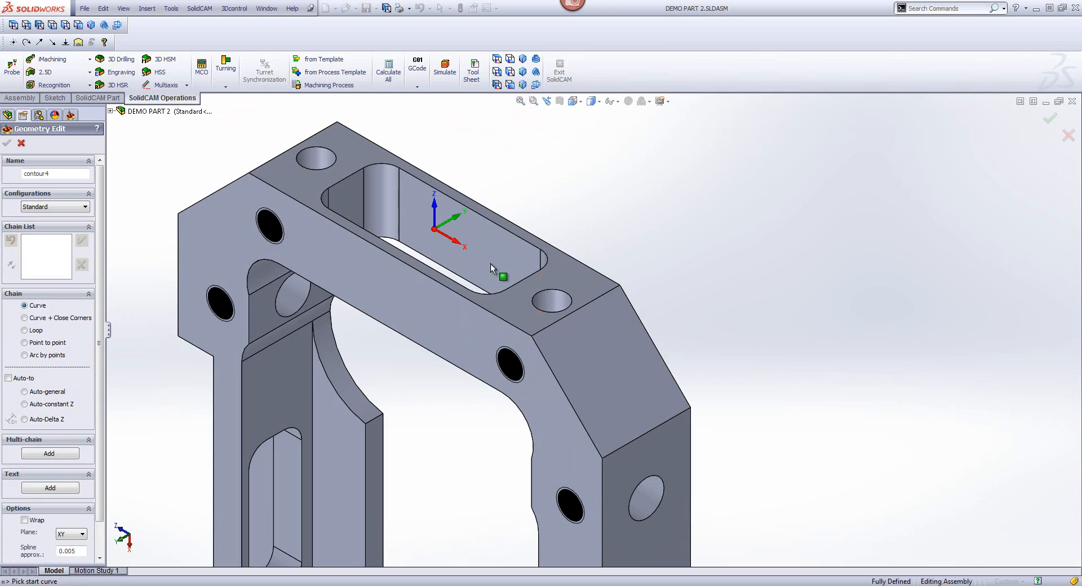
pyautogui.click(478, 287)
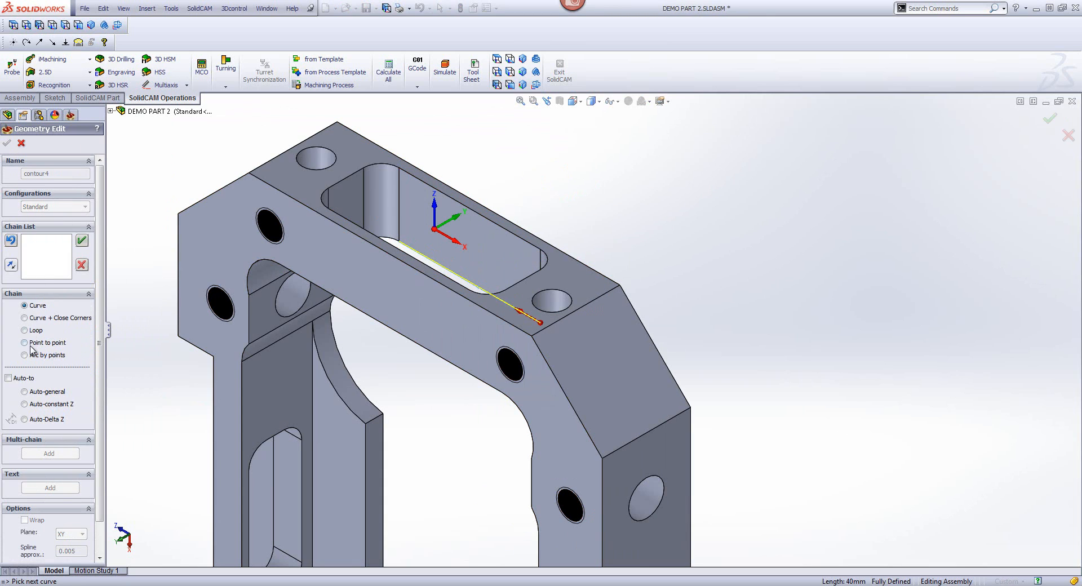
pyautogui.click(25, 404)
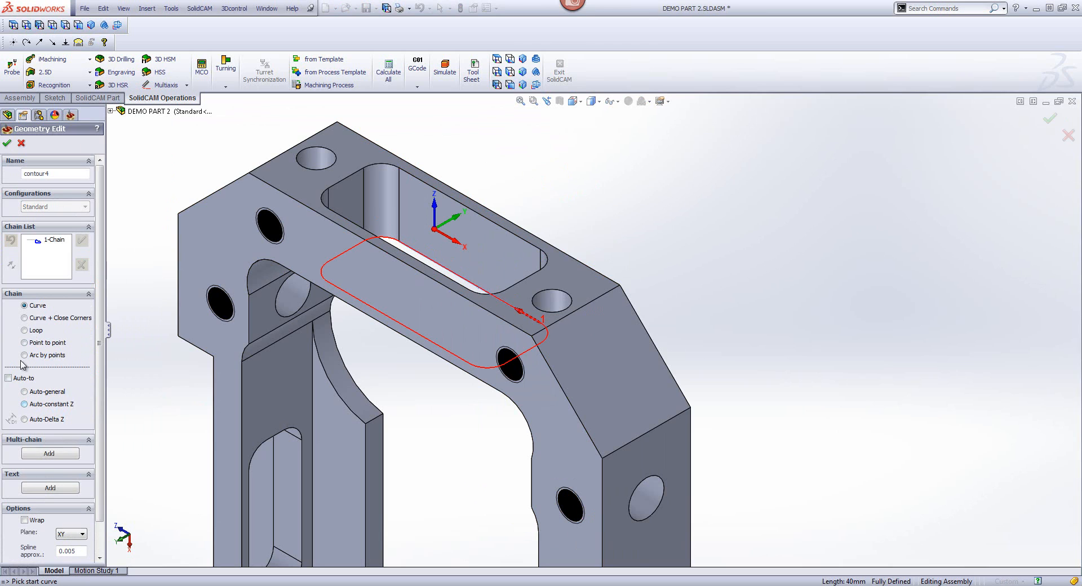
pyautogui.click(8, 144)
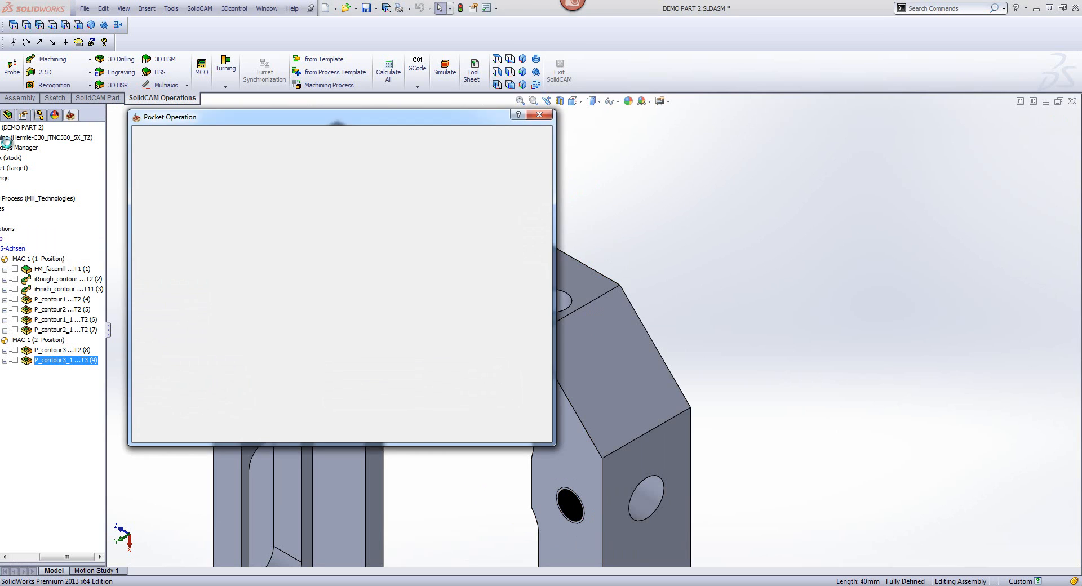
# Step: Choose the 12 mm end mill, tool 2, from the part tool table for the P_contour4 pocket operation
pyautogui.click(174, 186)
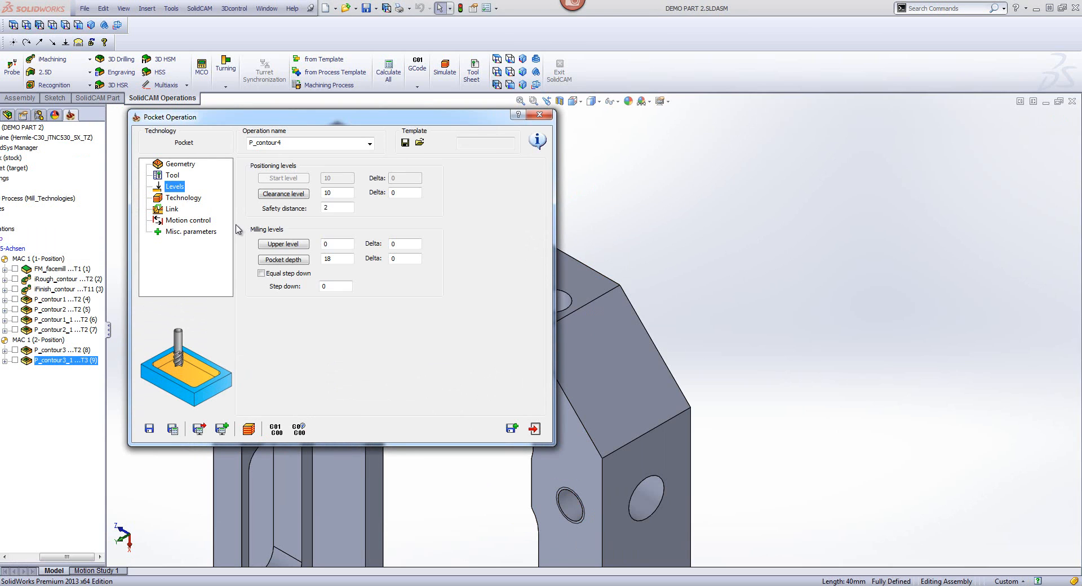
pyautogui.click(353, 258)
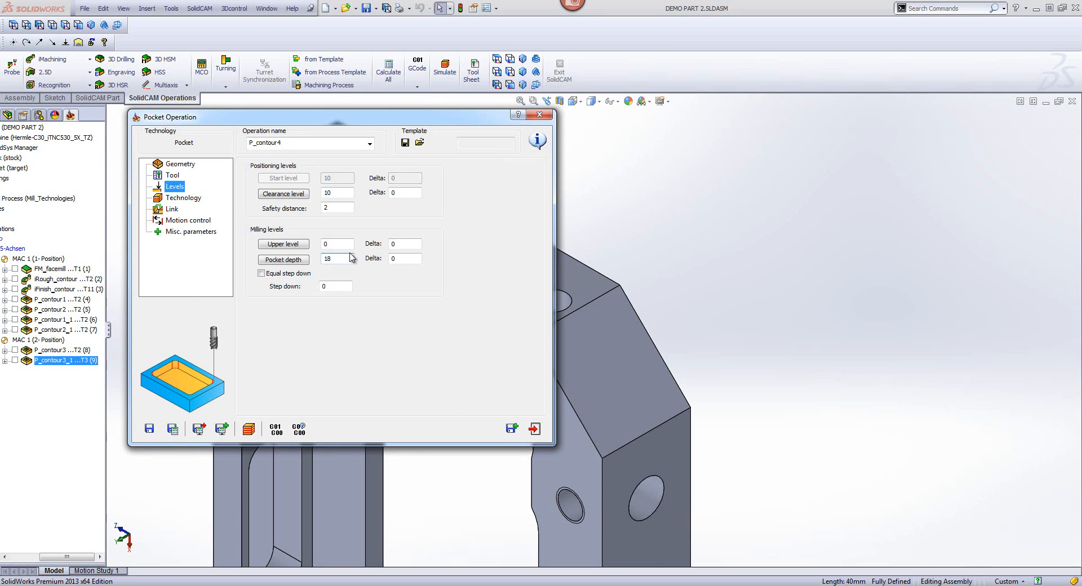
pyautogui.click(171, 175)
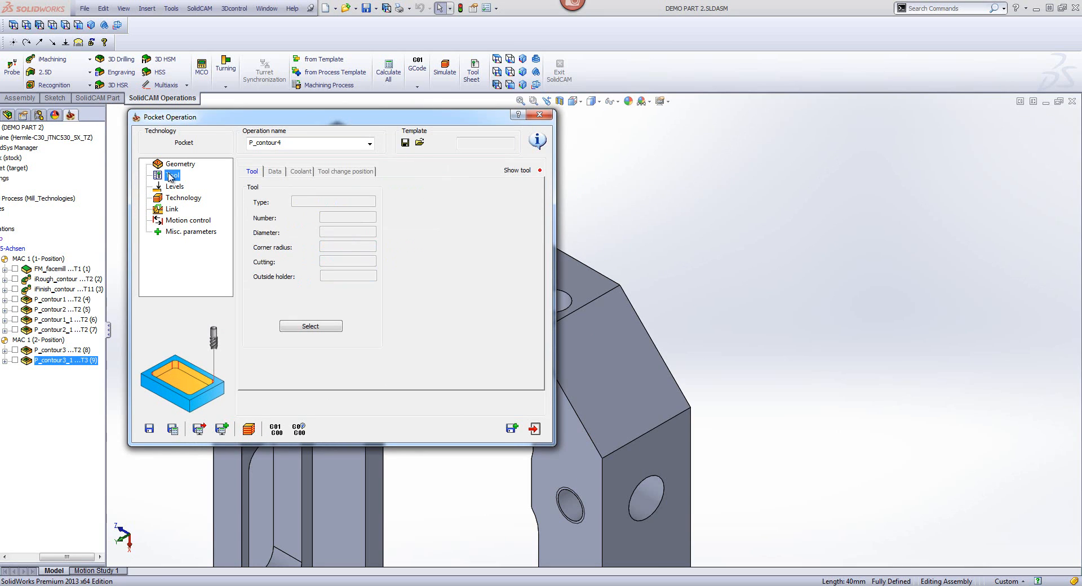
pyautogui.click(324, 326)
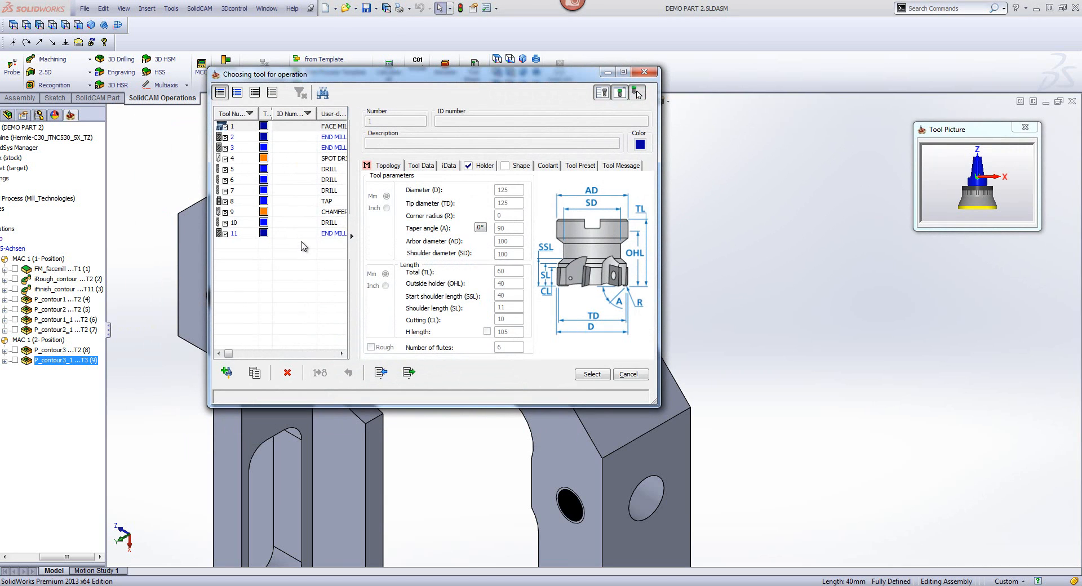
pyautogui.click(327, 140)
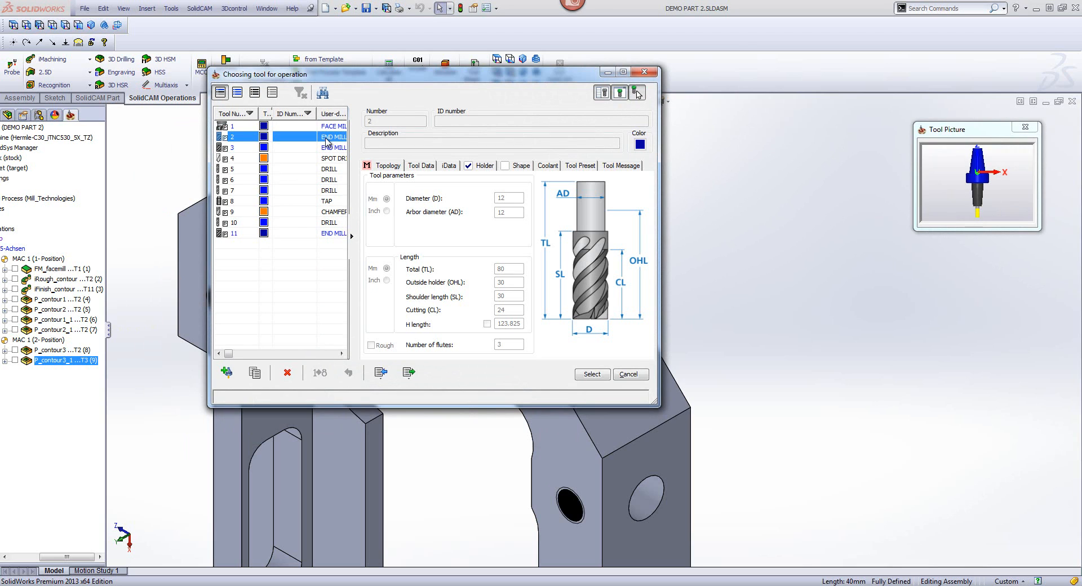
pyautogui.click(595, 374)
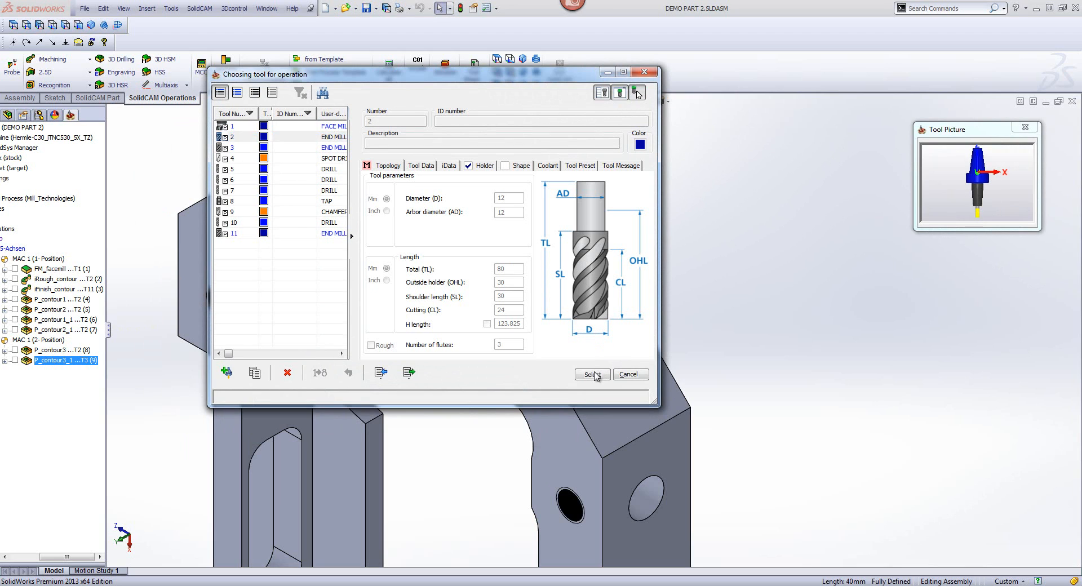
# Step: Set the pocket depth delta to -0.5 and the wall offset to 0.3 for P_contour4
pyautogui.click(173, 188)
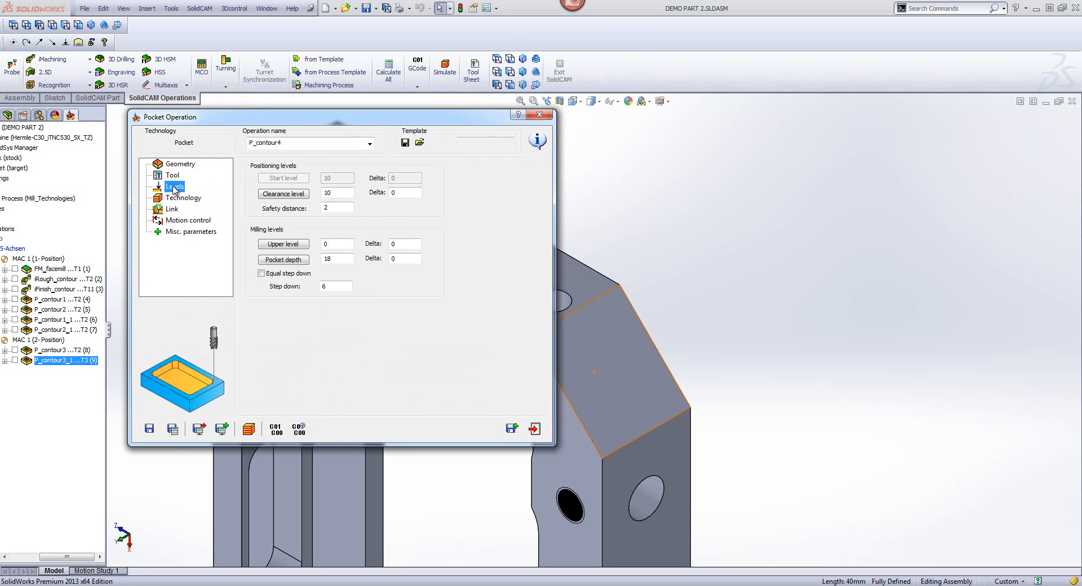
pyautogui.click(397, 258)
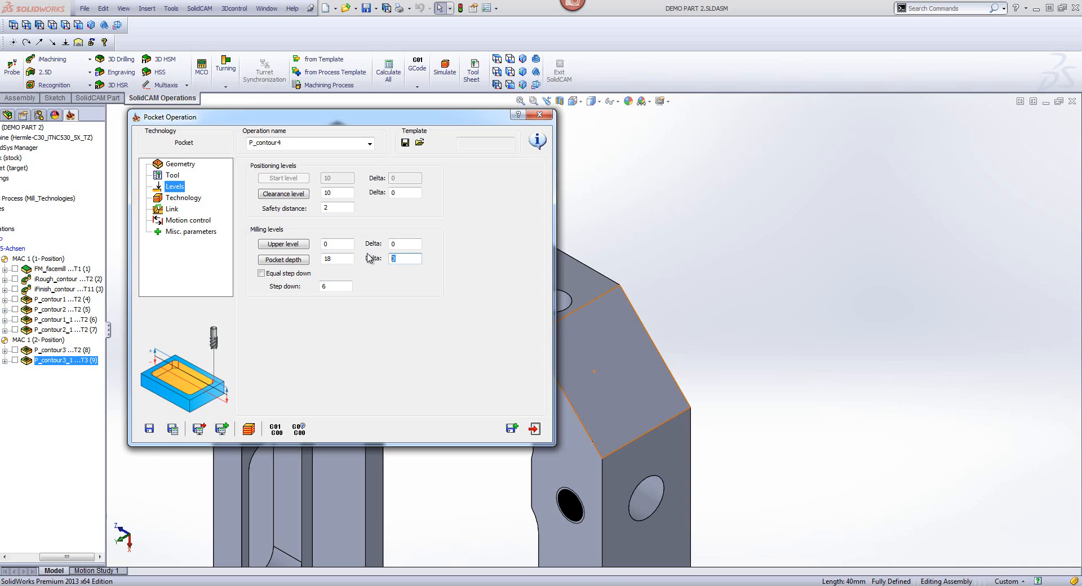
pyautogui.write('-.5')
pyautogui.click(181, 199)
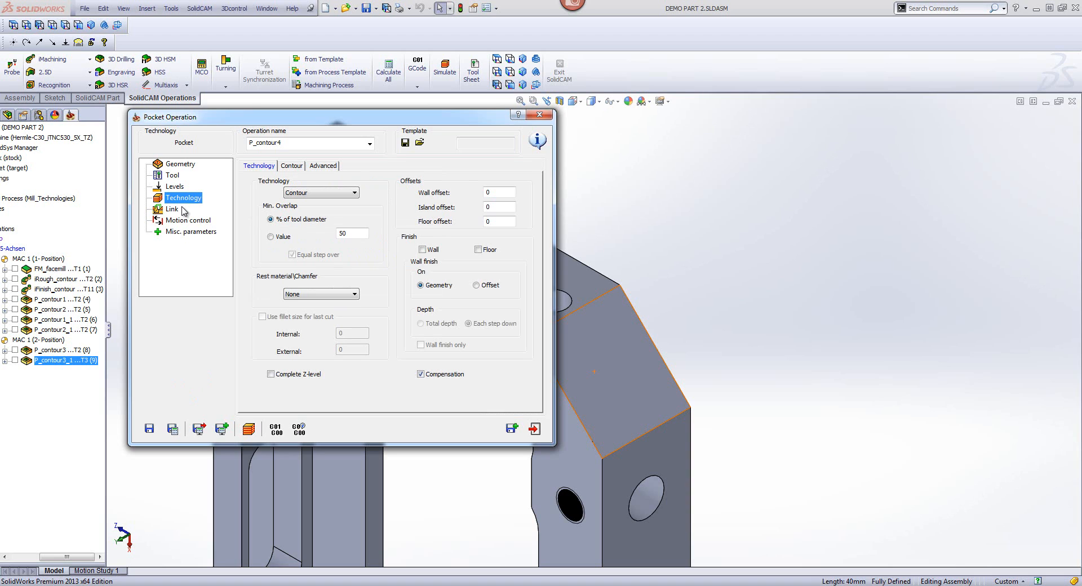
pyautogui.click(488, 192)
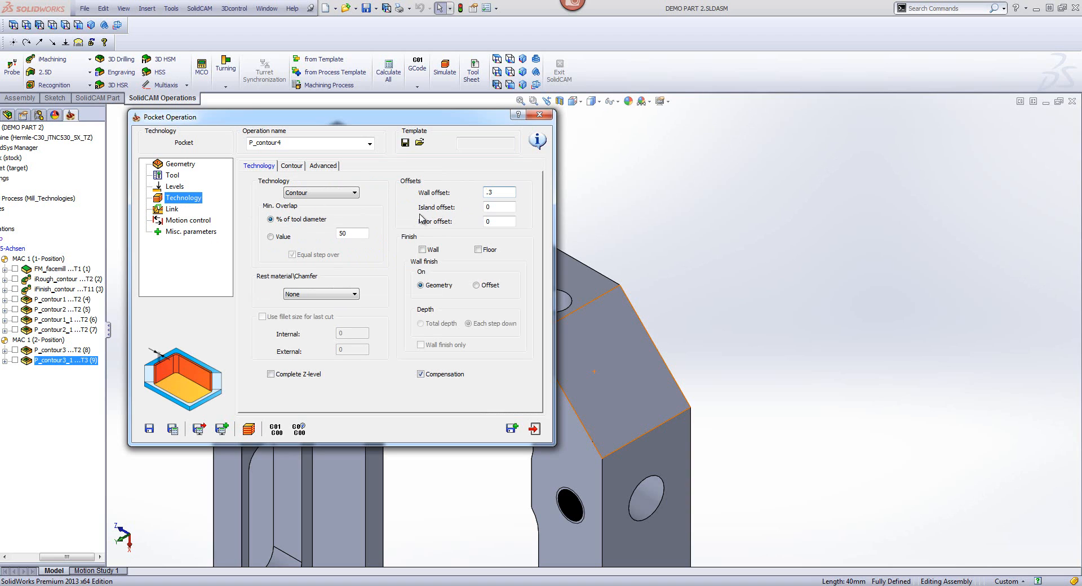
# Step: Set the ramping to Helical and the lead out to Arc for P_contour4
pyautogui.click(175, 210)
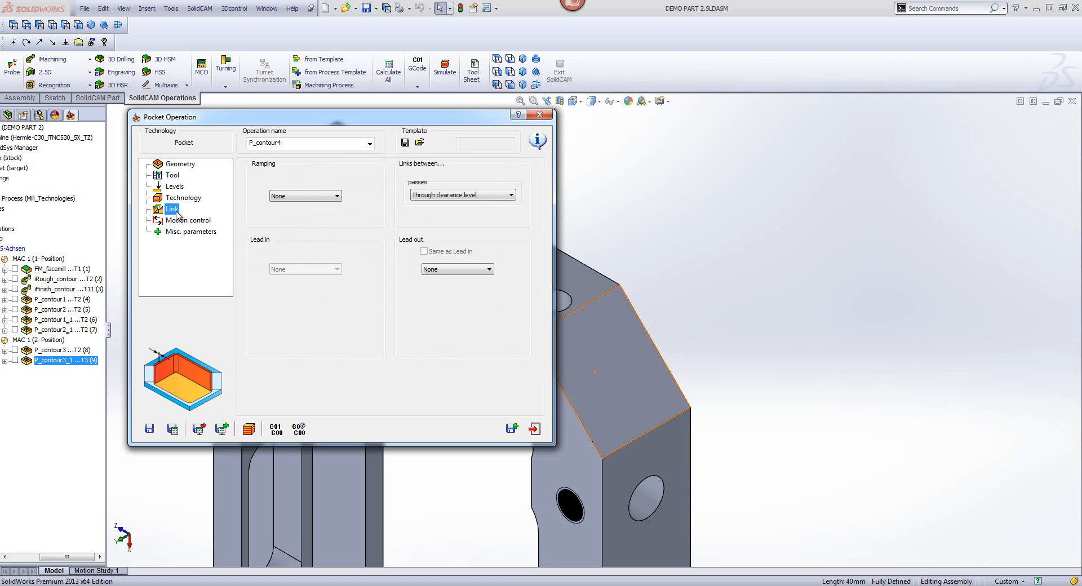
pyautogui.click(295, 197)
pyautogui.click(287, 228)
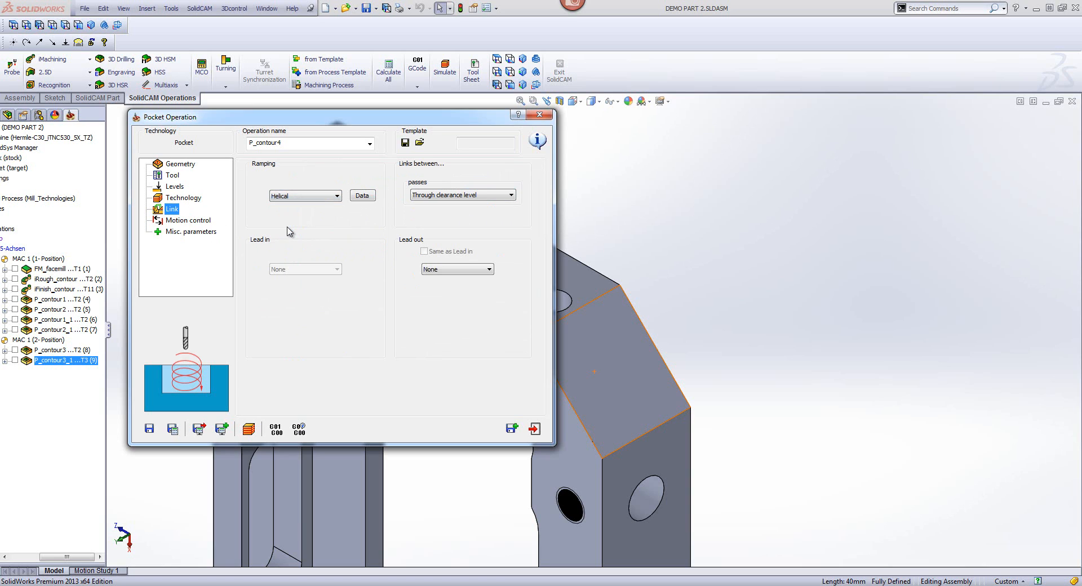
pyautogui.click(439, 271)
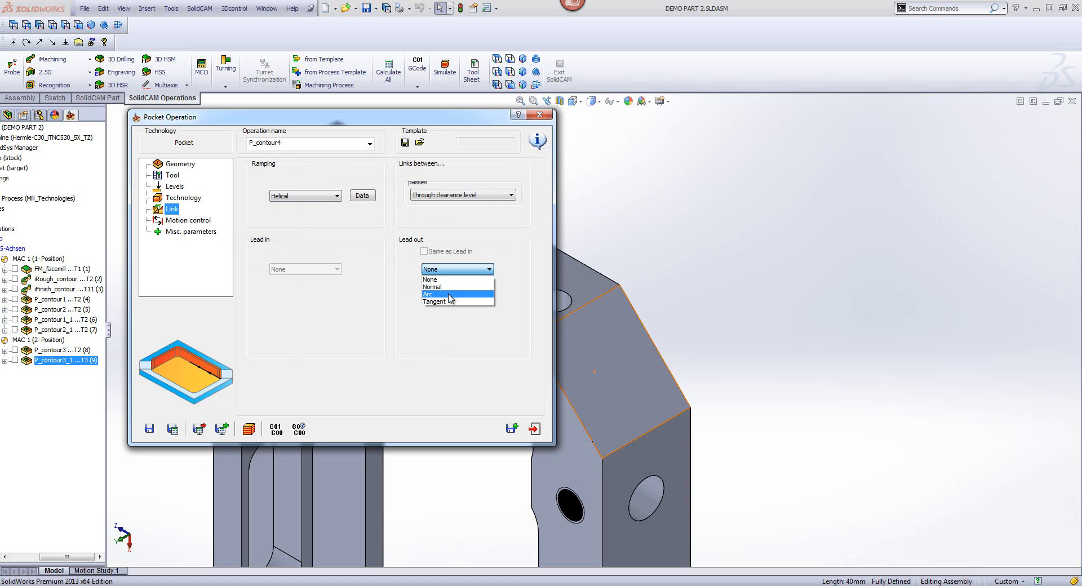
pyautogui.click(445, 294)
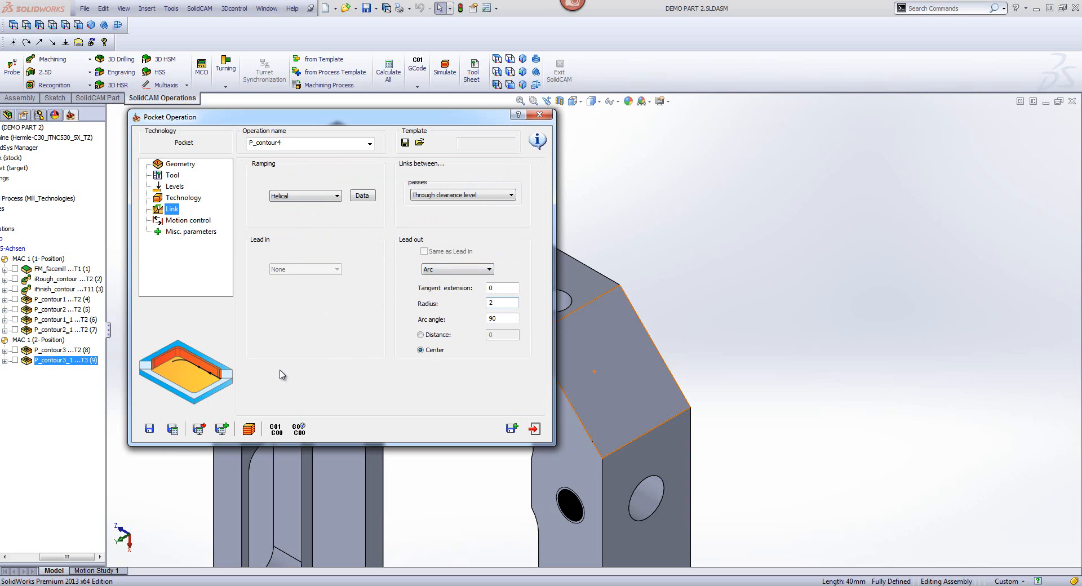
# Step: Save and calculate P_contour4 and step through the helical entry moves in the solid verification simulation
pyautogui.click(173, 430)
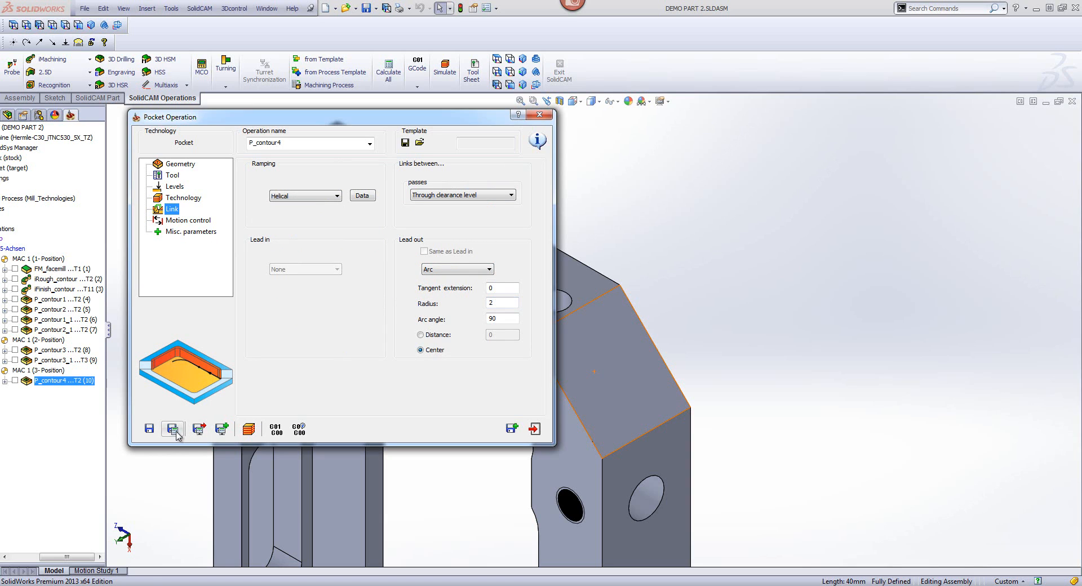
pyautogui.click(249, 430)
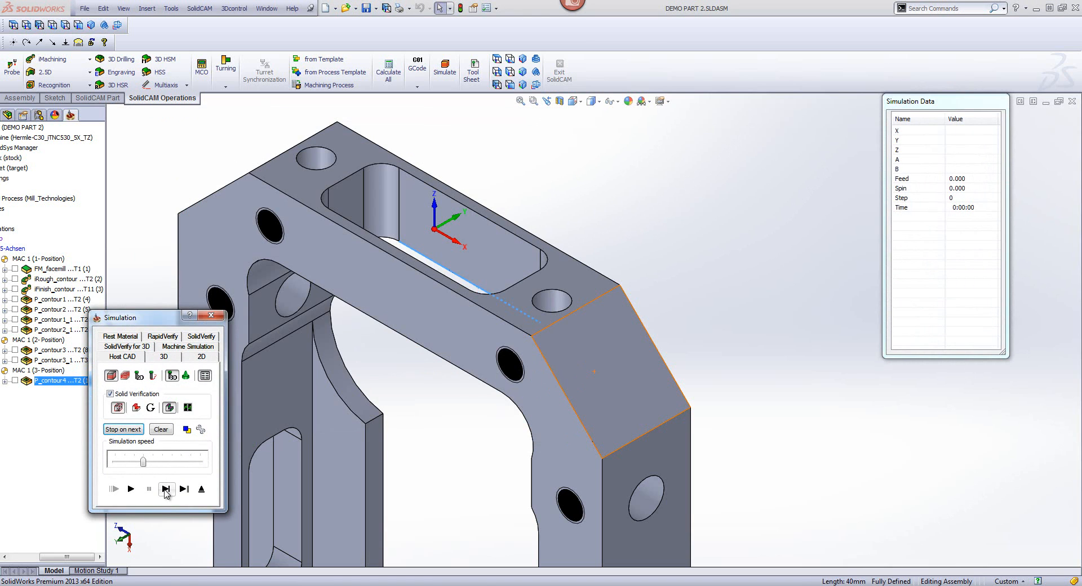
pyautogui.click(165, 489)
pyautogui.click(165, 489)
pyautogui.click(166, 491)
pyautogui.click(166, 491)
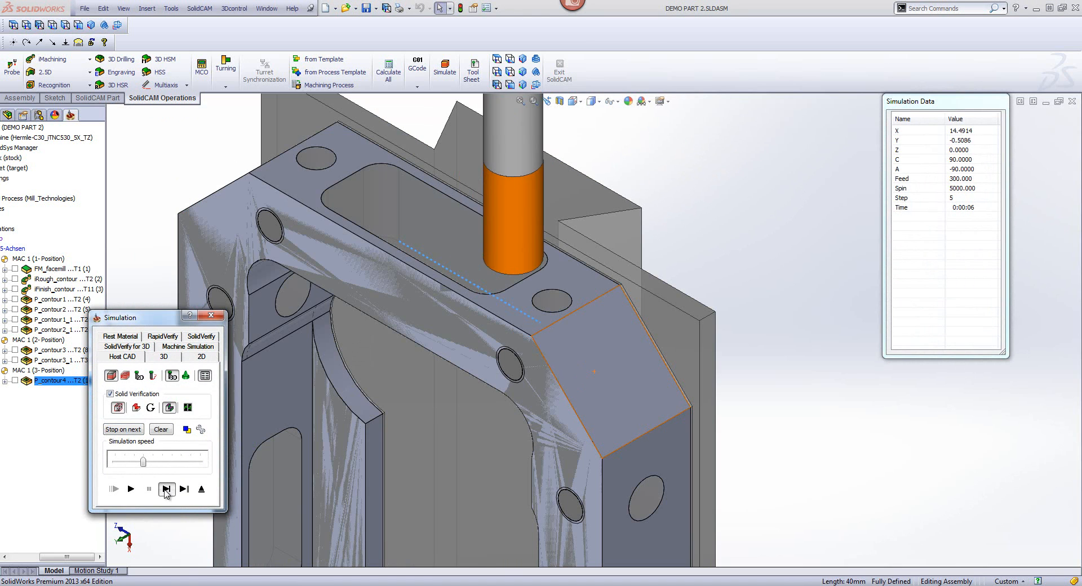
pyautogui.click(165, 490)
pyautogui.click(166, 490)
pyautogui.click(166, 490)
pyautogui.click(165, 490)
pyautogui.click(166, 491)
pyautogui.click(166, 491)
pyautogui.click(166, 490)
pyautogui.click(166, 490)
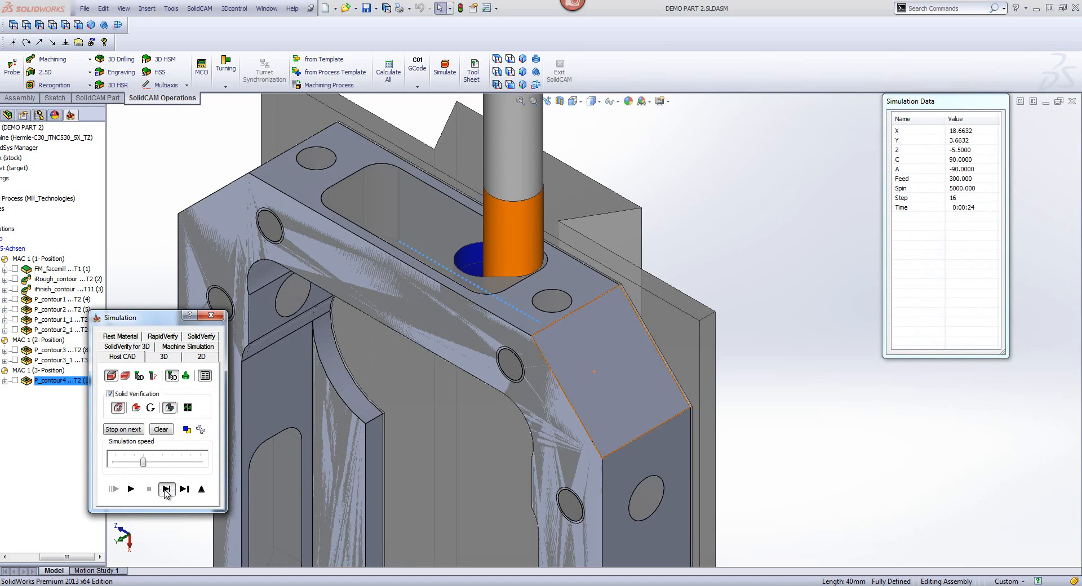
pyautogui.click(166, 491)
pyautogui.click(165, 490)
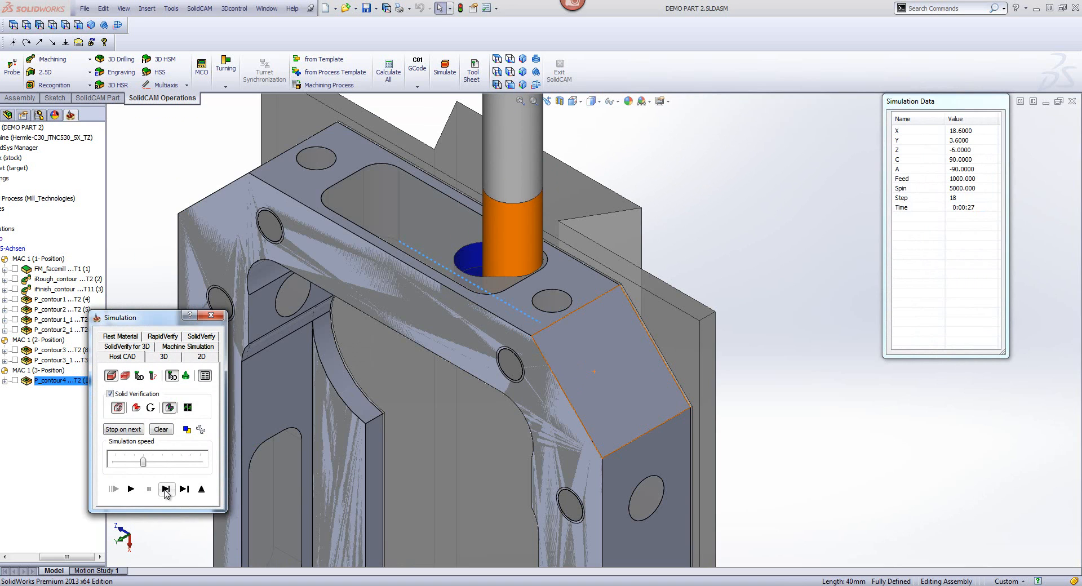
pyautogui.click(201, 490)
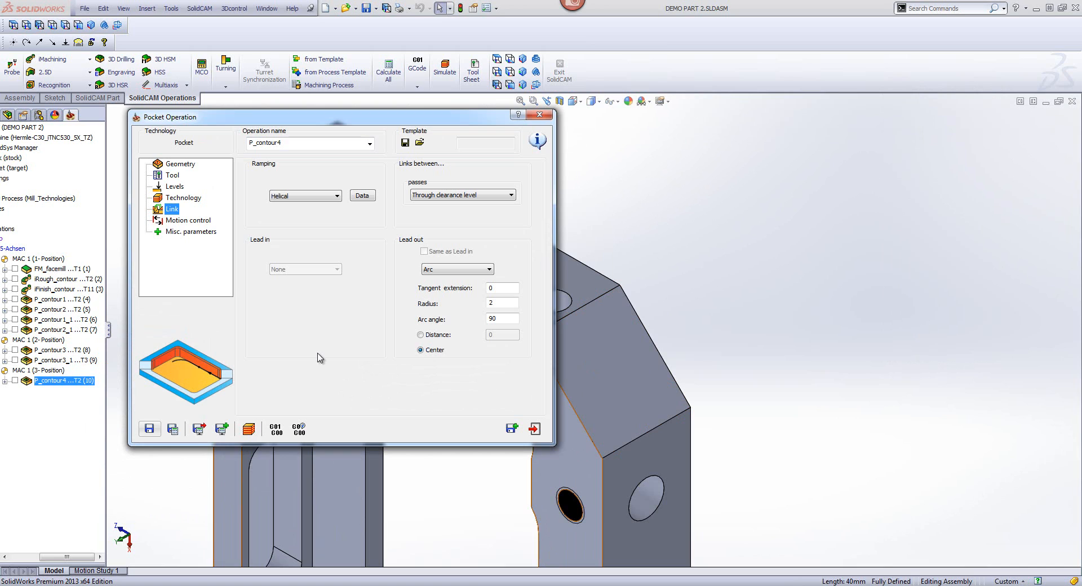
# Step: Set the ramping of P_contour4 to None and change its tool to end mill number 3 with 8 mm diameter
pyautogui.click(314, 198)
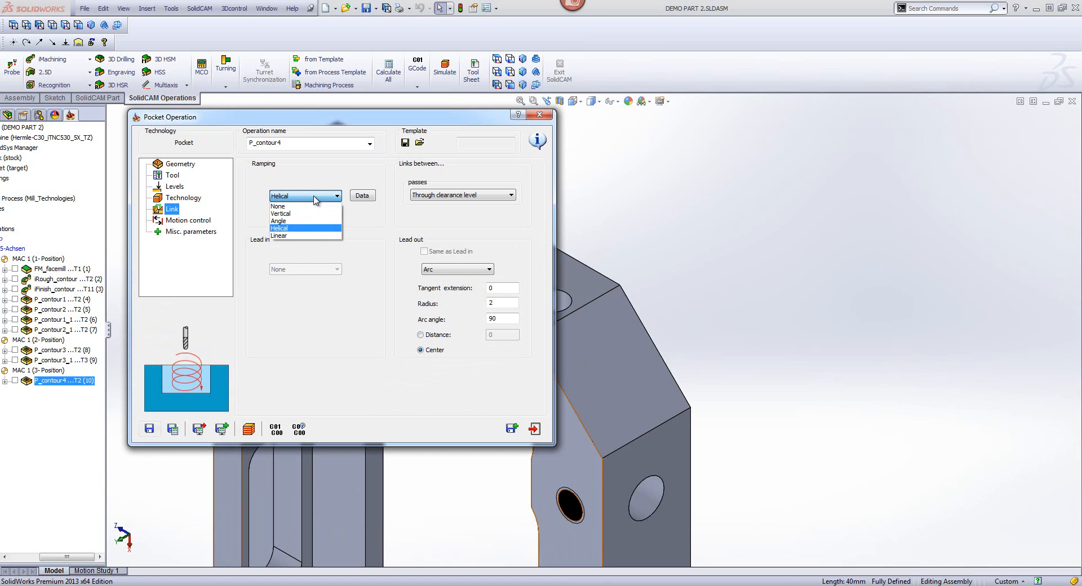
pyautogui.click(279, 206)
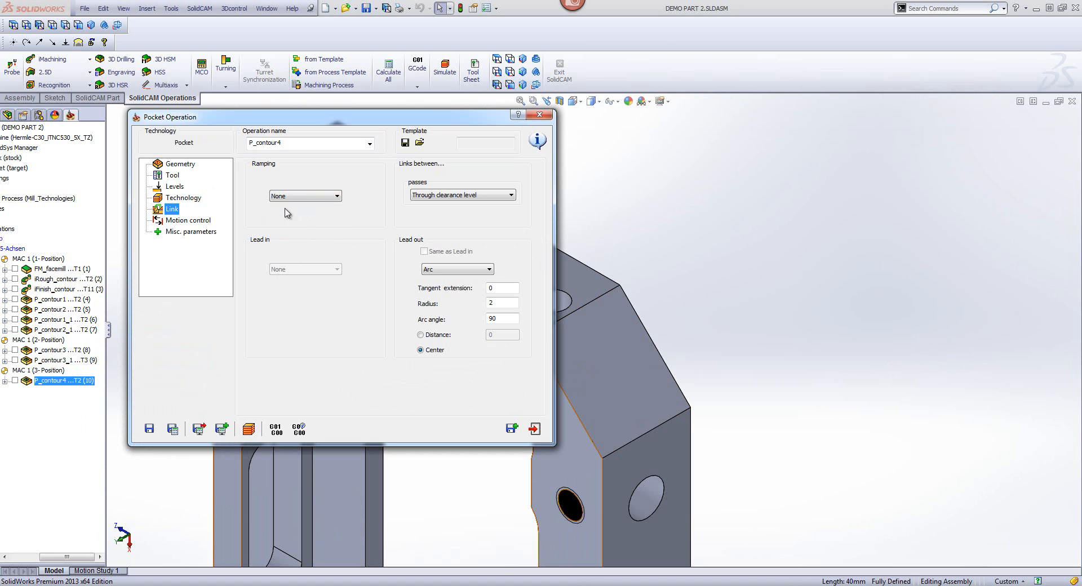
pyautogui.click(173, 175)
pyautogui.click(306, 326)
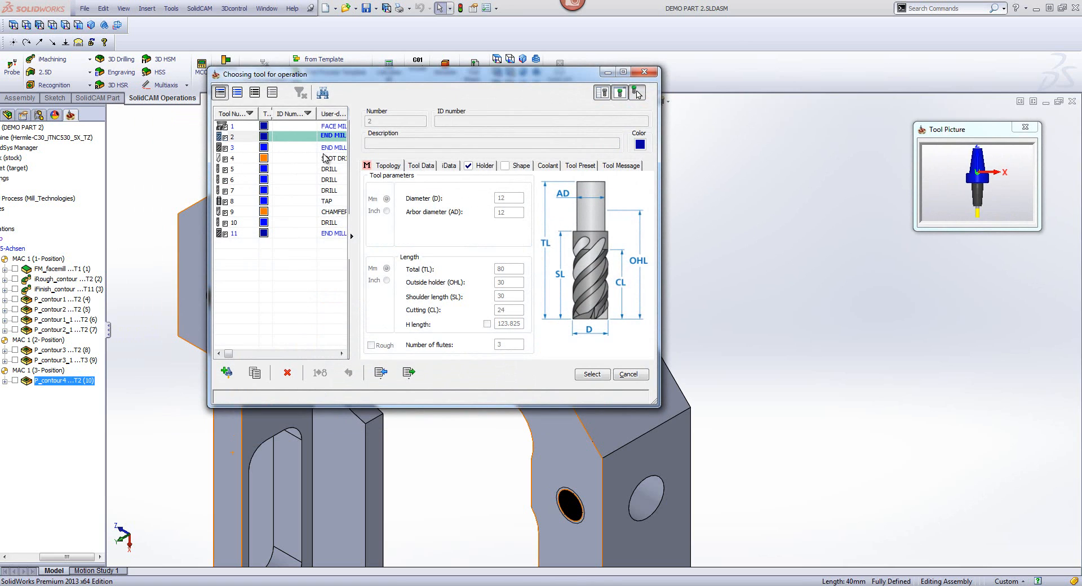
pyautogui.click(325, 148)
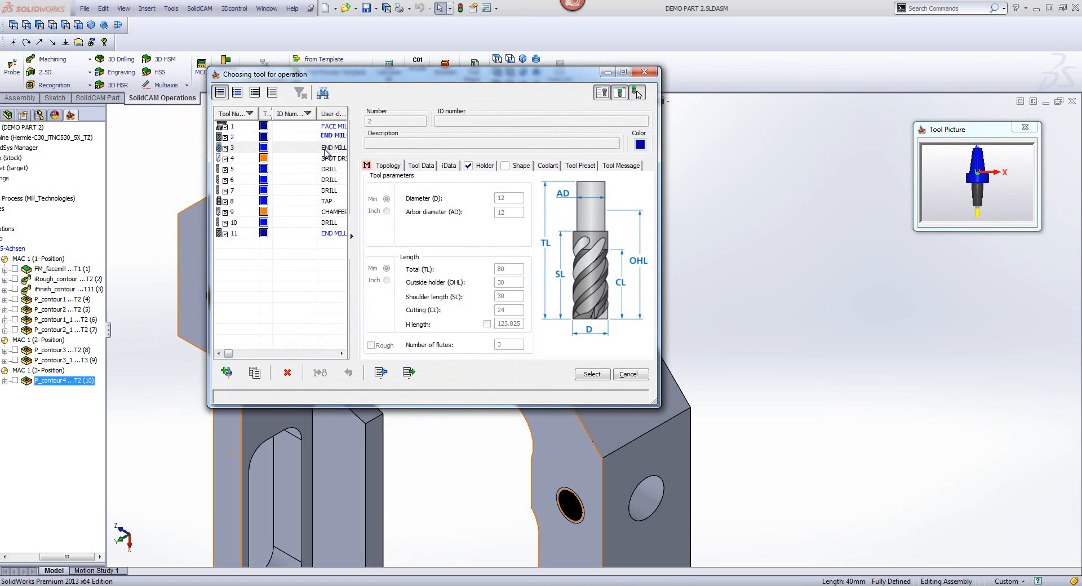
pyautogui.click(591, 373)
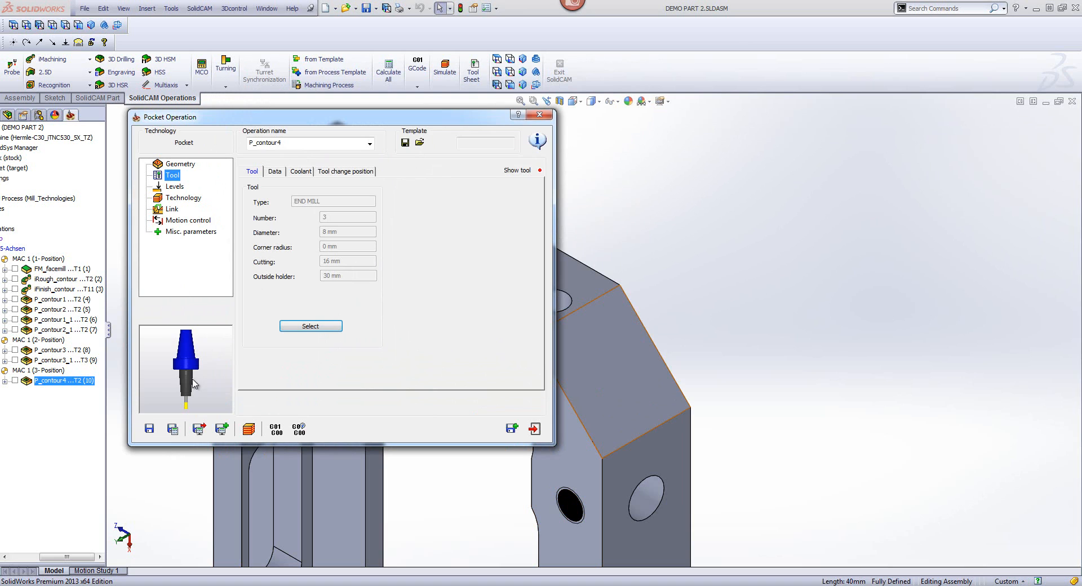
# Step: Save and recalculate P_contour4, simulate the full pocket toolpath on the solid stock, and exit the operation
pyautogui.click(173, 432)
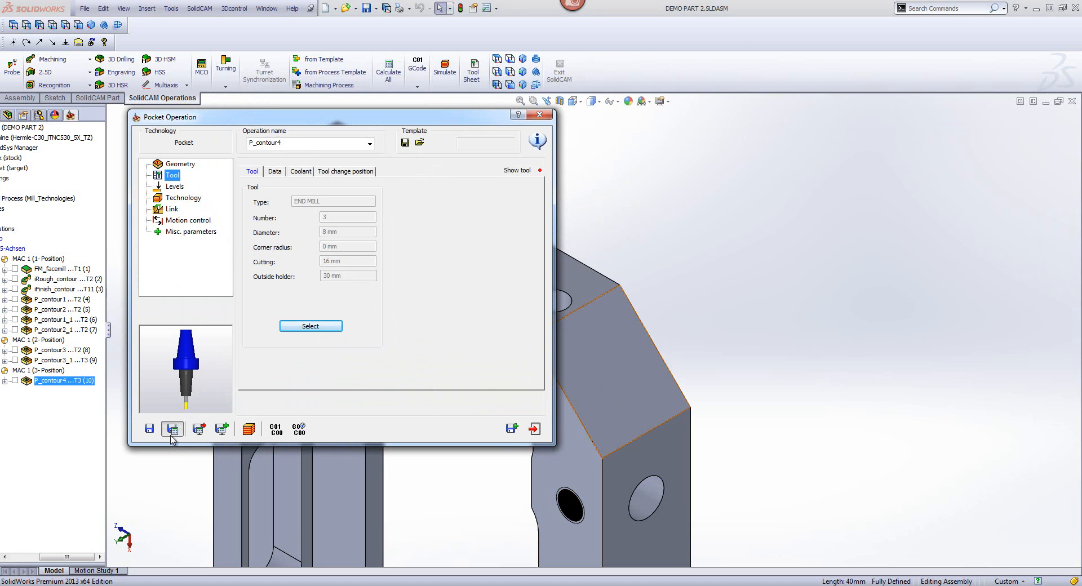
pyautogui.click(250, 430)
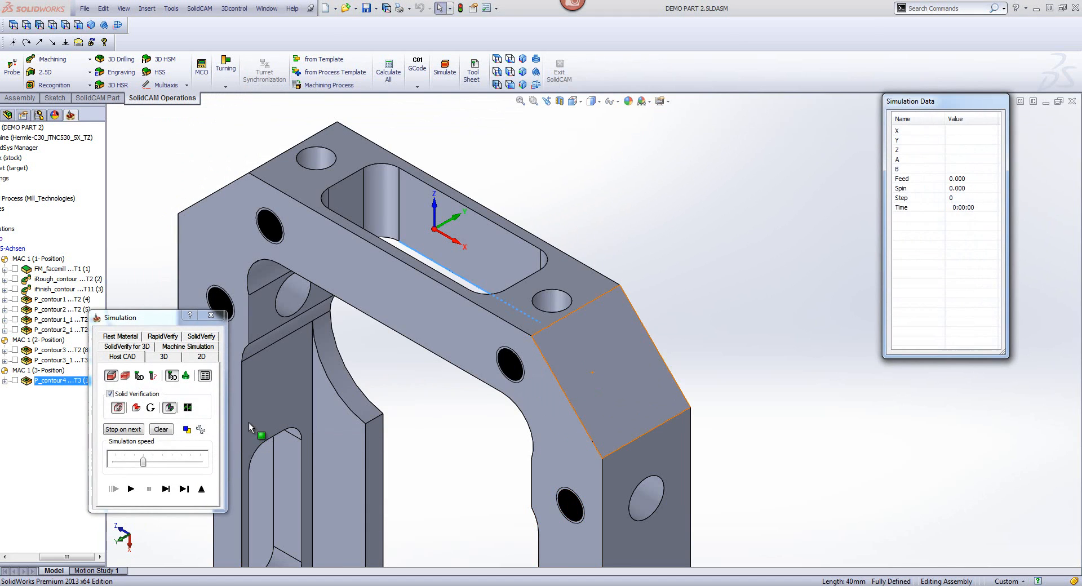
pyautogui.click(164, 491)
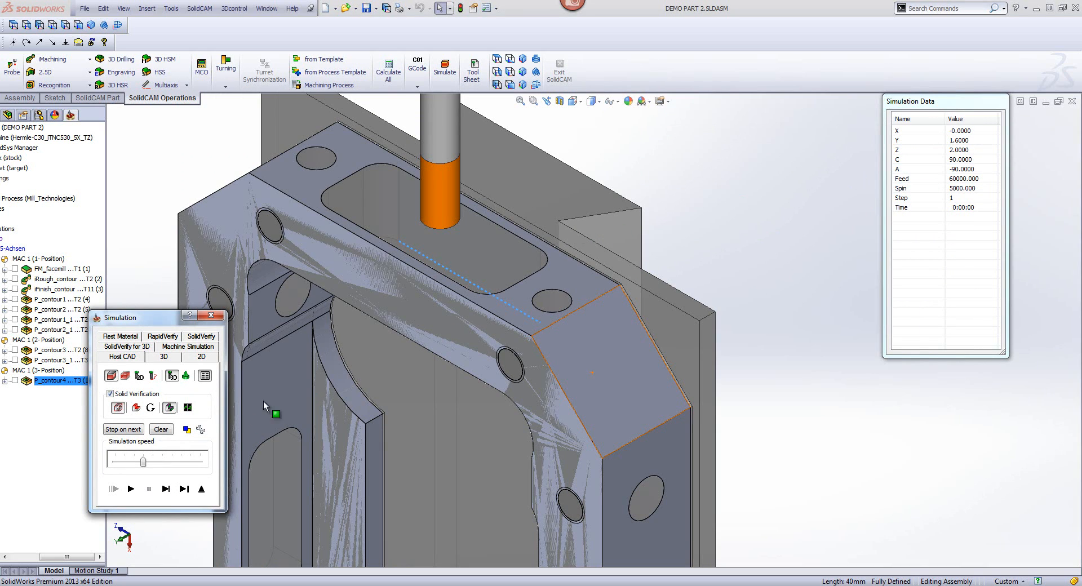
pyautogui.click(165, 489)
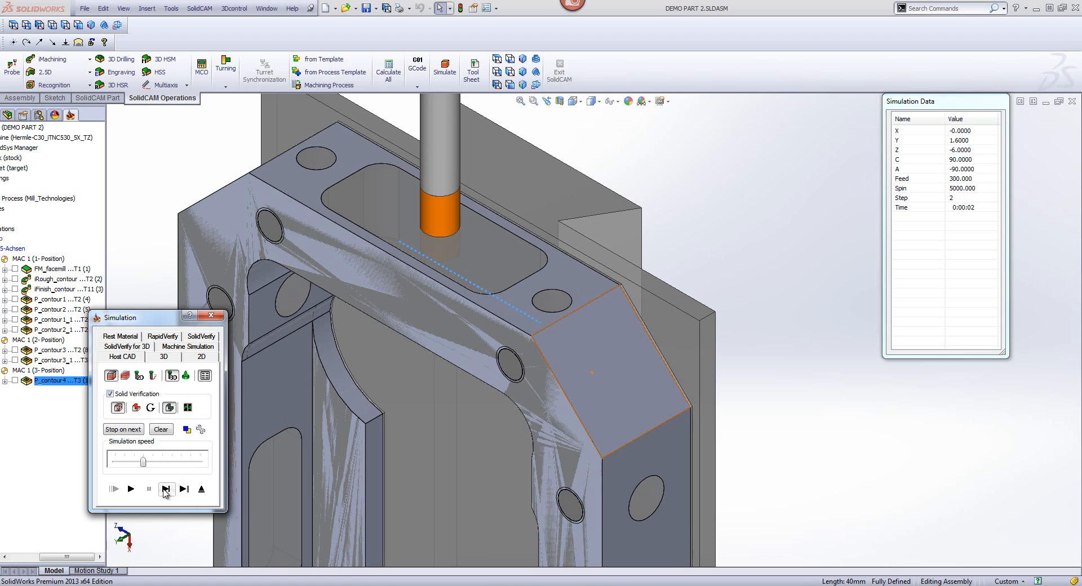
pyautogui.click(165, 489)
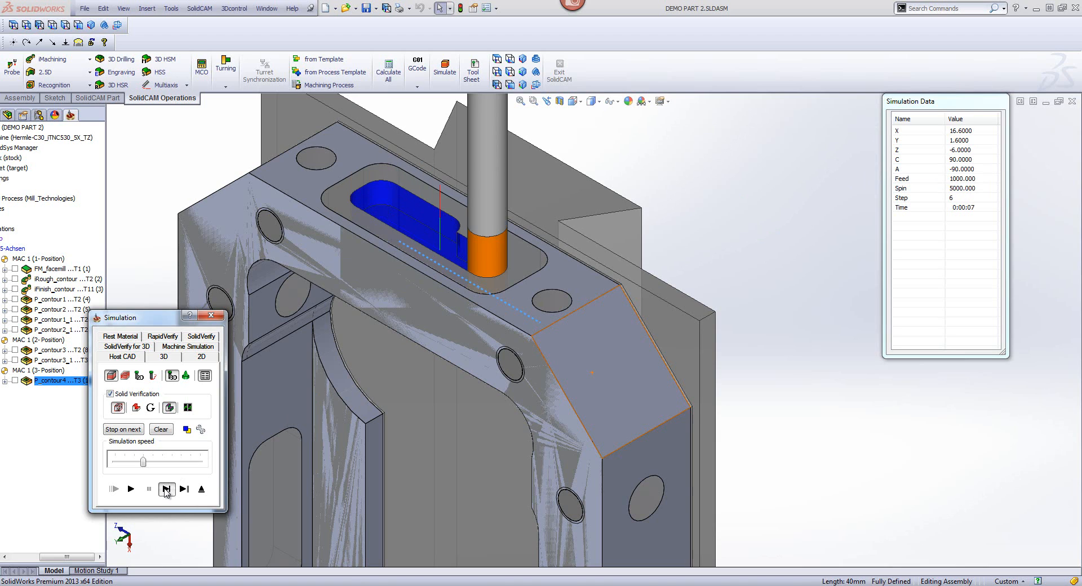
pyautogui.click(166, 489)
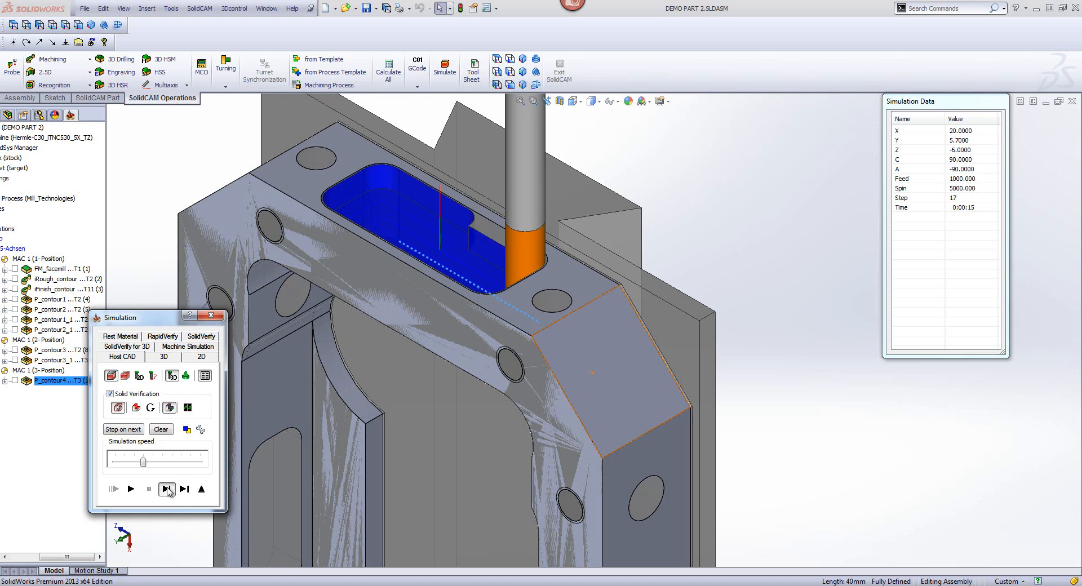
pyautogui.click(168, 489)
pyautogui.click(168, 490)
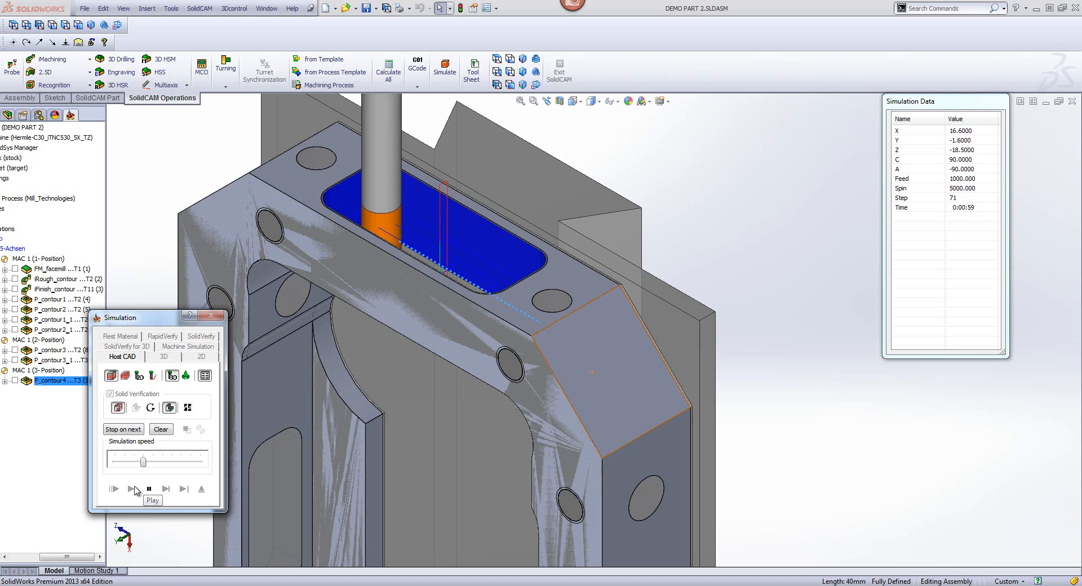
pyautogui.click(769, 236)
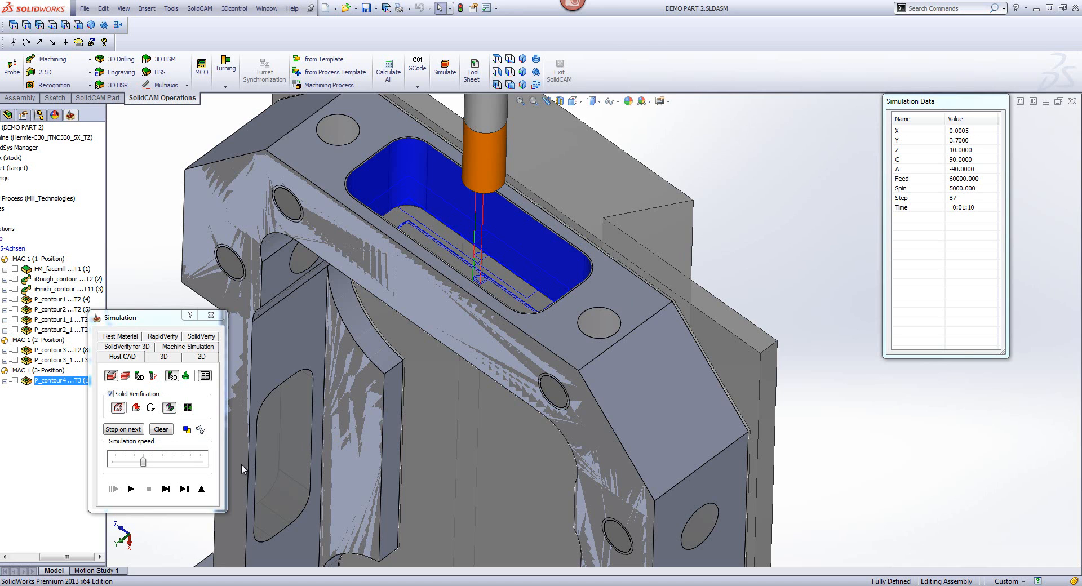
pyautogui.click(202, 489)
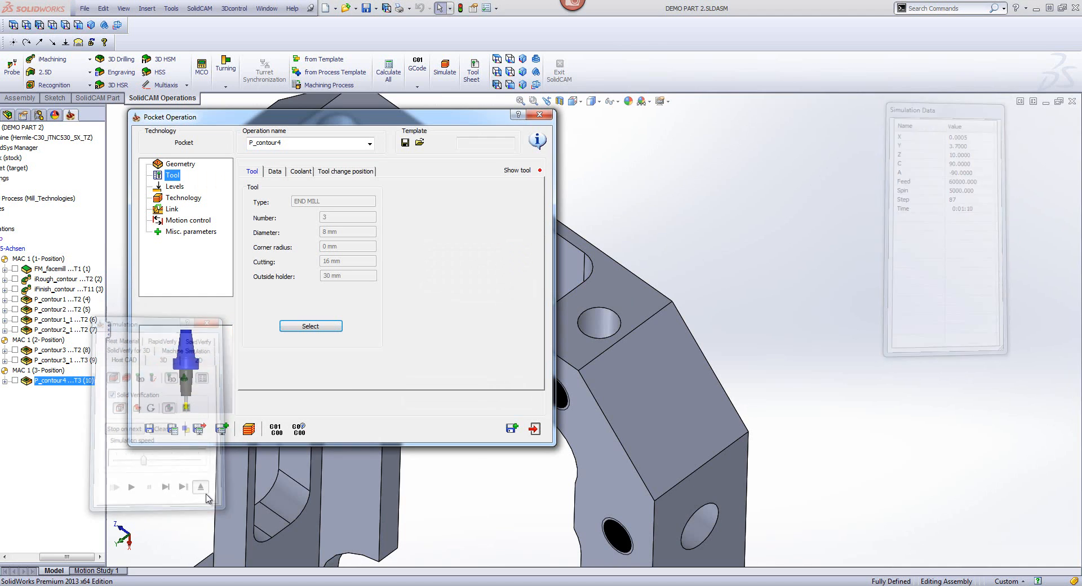
pyautogui.click(535, 430)
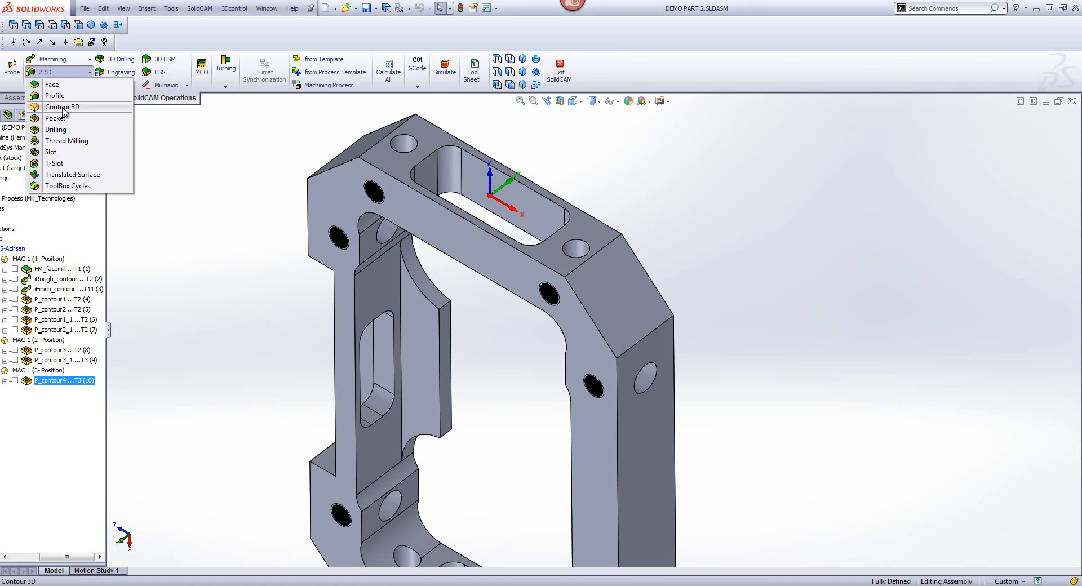
# Step: Add a drilling operation in MAC 1 (3-Position) using the existing Drill_For_P_contour4 geometry
pyautogui.click(65, 132)
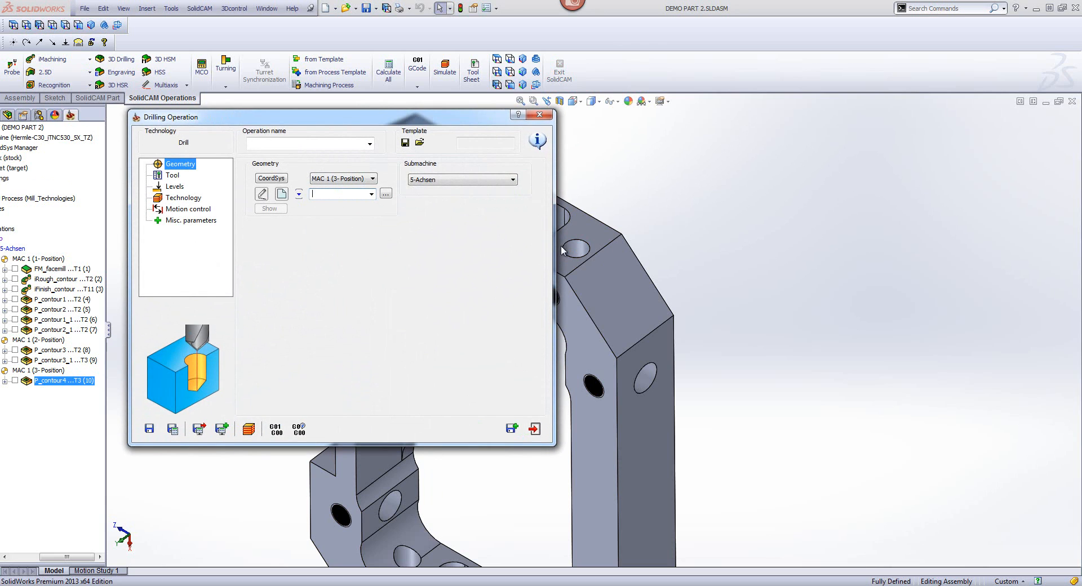
pyautogui.moveTo(475, 128); pyautogui.dragTo(587, 128)
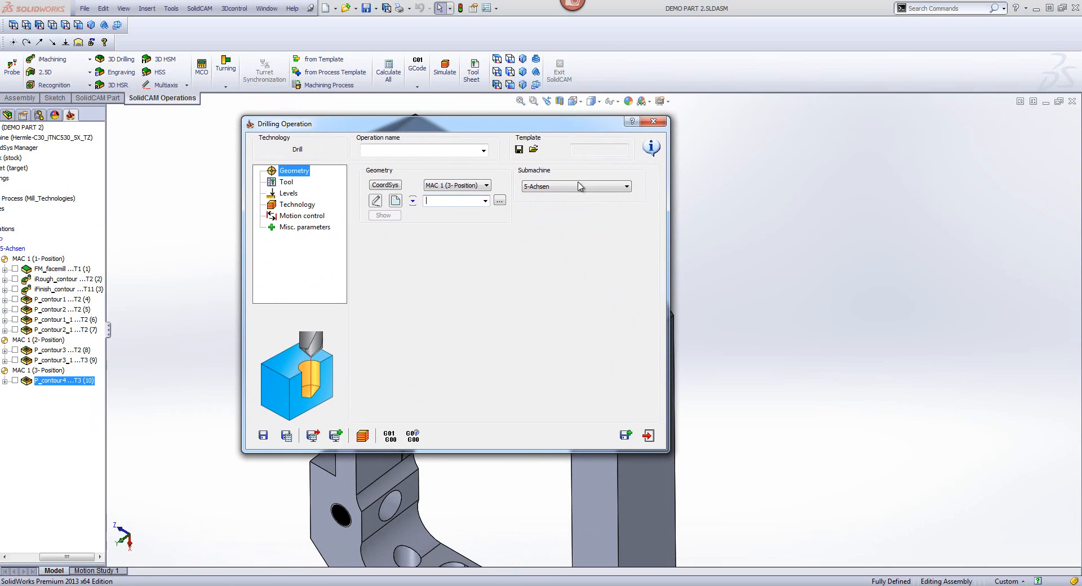
pyautogui.click(486, 201)
pyautogui.click(463, 212)
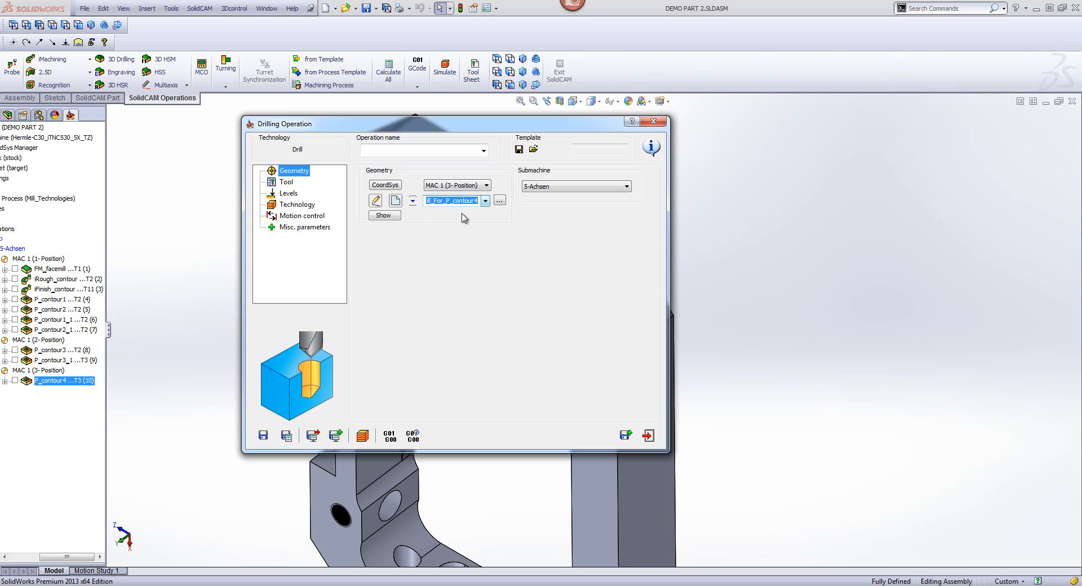
# Step: Assign drill number 10 with 10 mm diameter to the D_Drill_For_P_contour4 operation
pyautogui.click(286, 182)
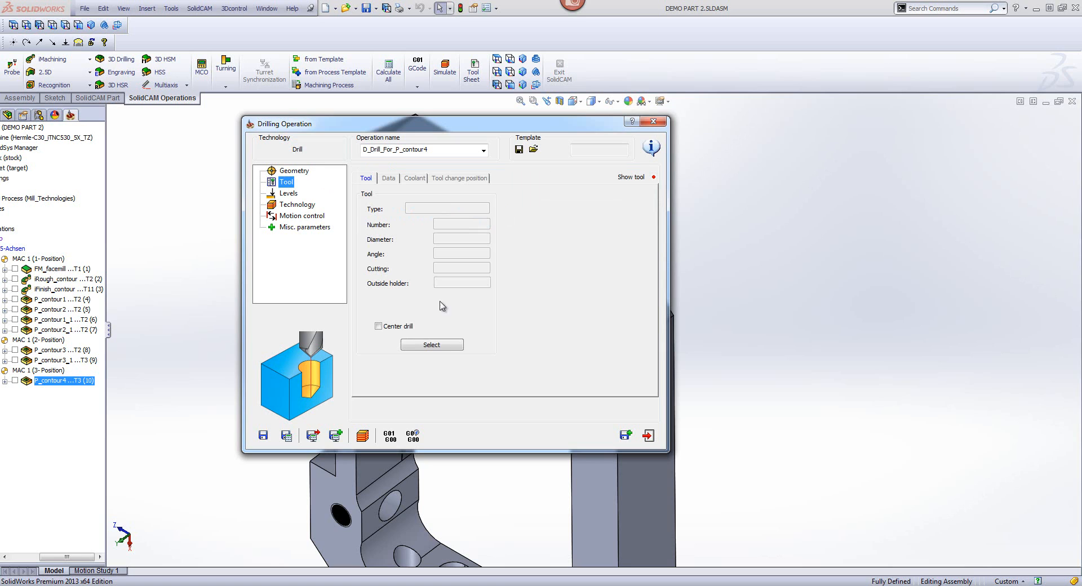
pyautogui.click(432, 345)
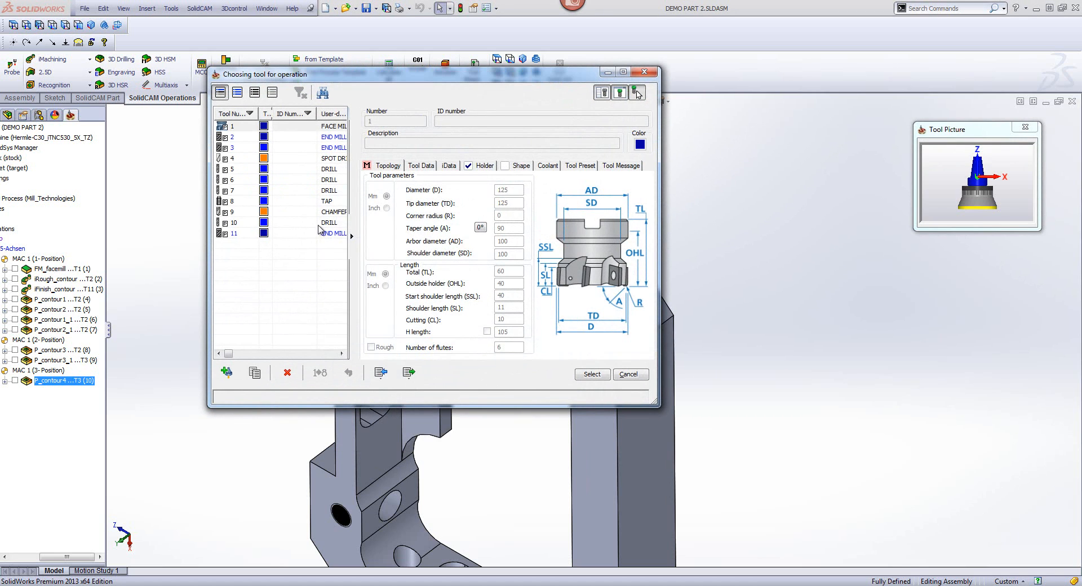
pyautogui.click(323, 223)
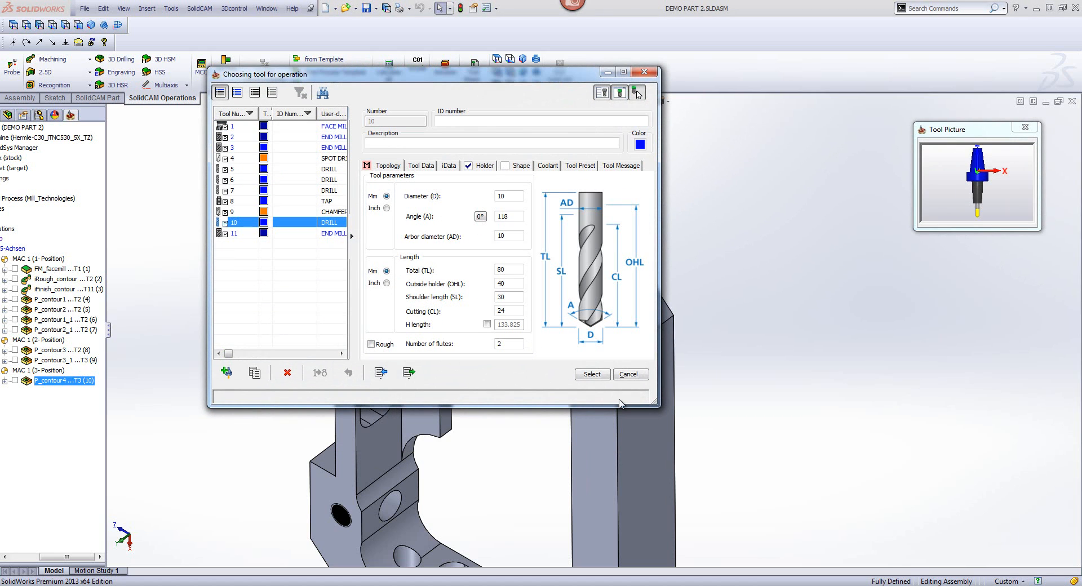
pyautogui.click(591, 374)
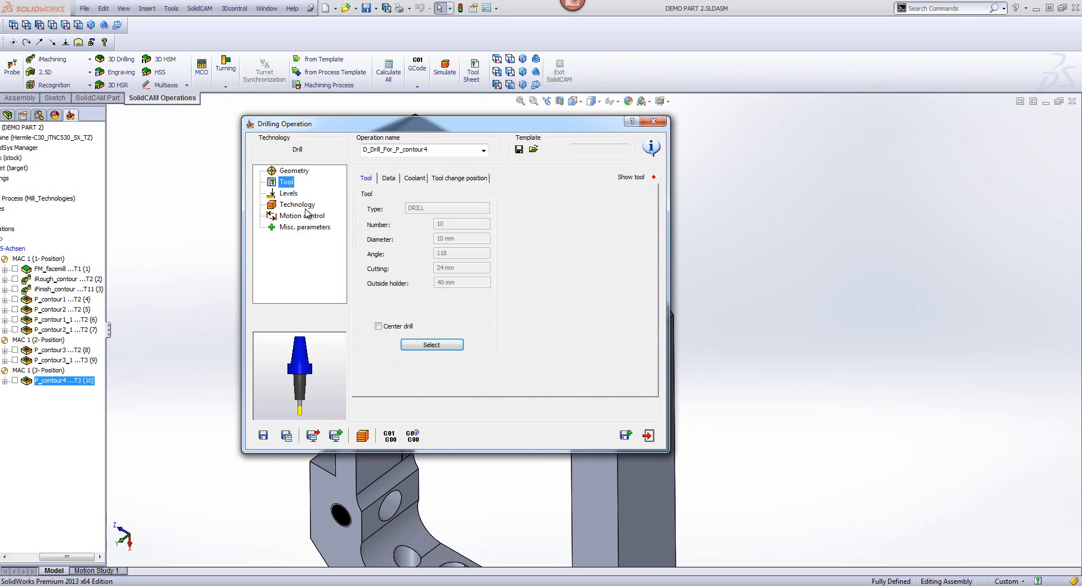
# Step: Set the drill depth to 18 from the pocket's lower edge and the depth type to Full diameter
pyautogui.click(291, 194)
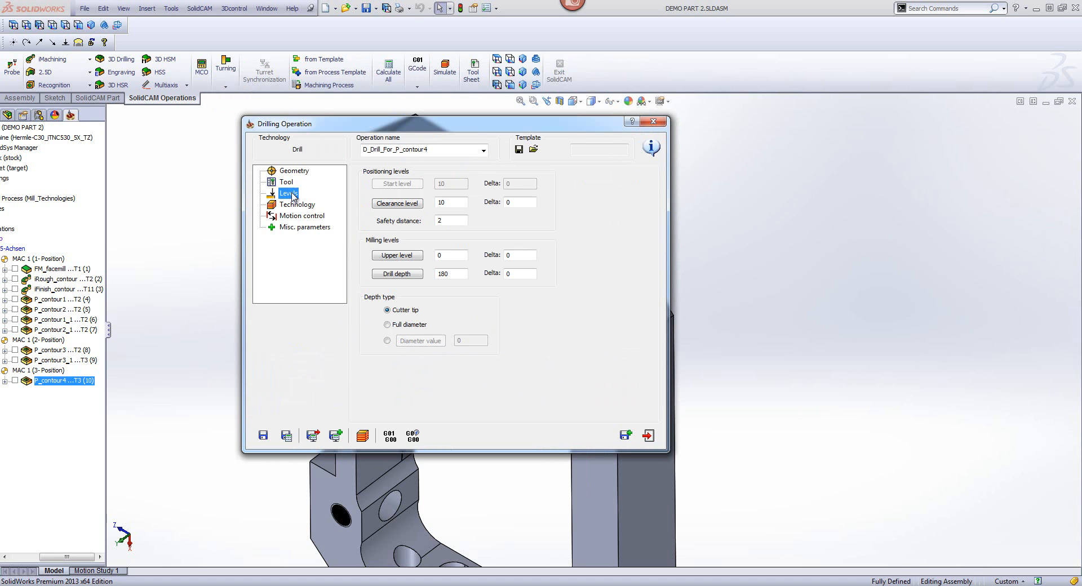
pyautogui.click(395, 275)
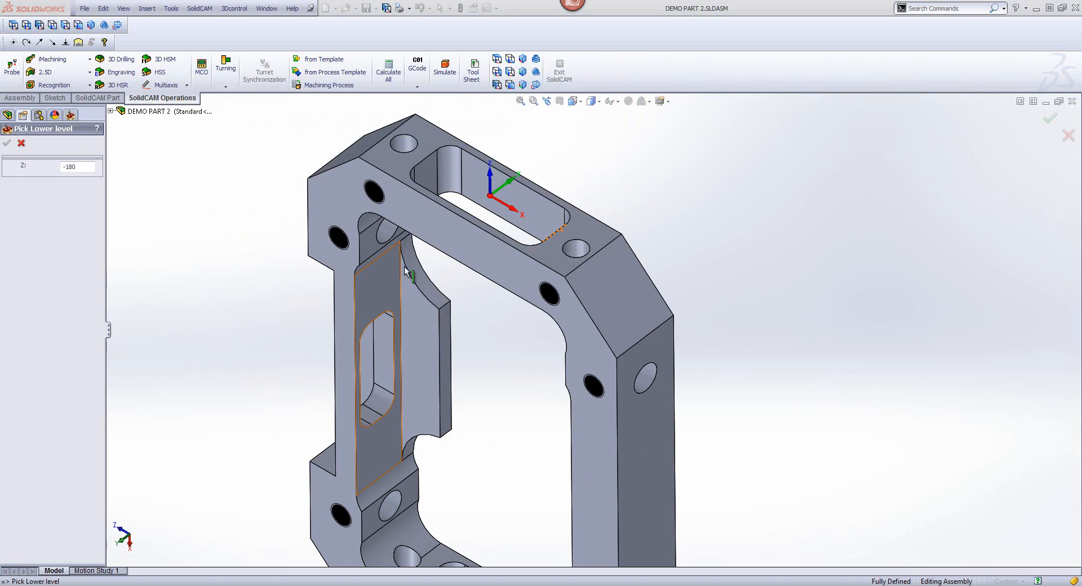
pyautogui.click(462, 196)
pyautogui.click(7, 144)
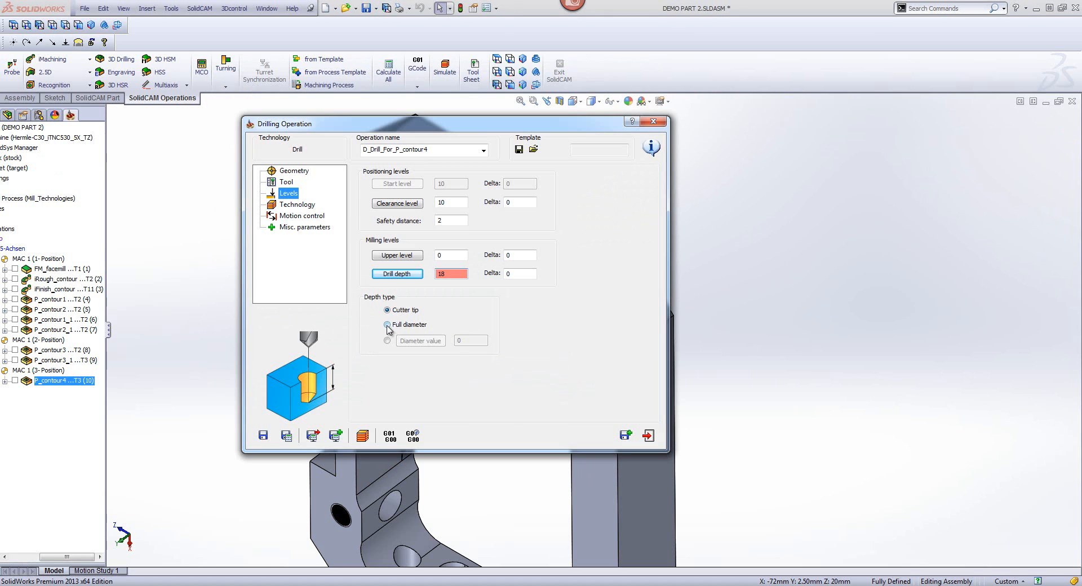
pyautogui.click(388, 325)
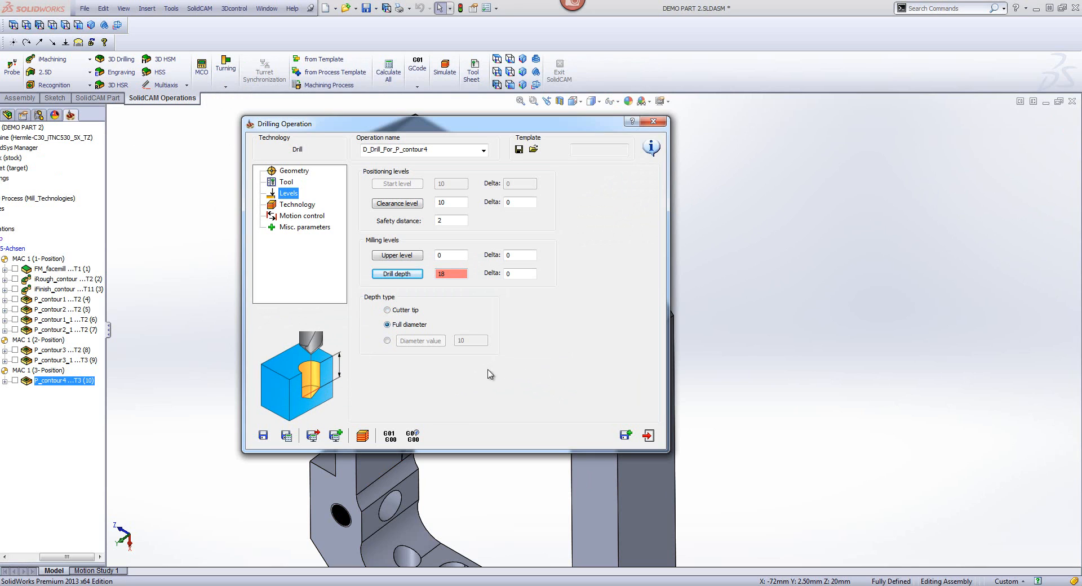
# Step: Keep the default sorting and drill cycle, then save and calculate D_Drill_For_P_contour4 ahead of P_contour4
pyautogui.click(297, 204)
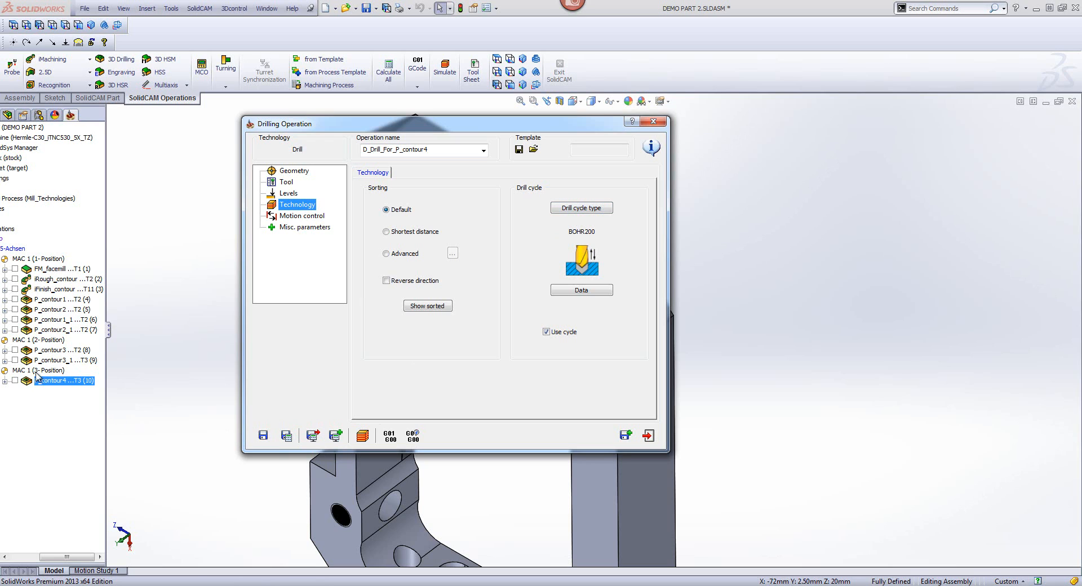
pyautogui.click(72, 396)
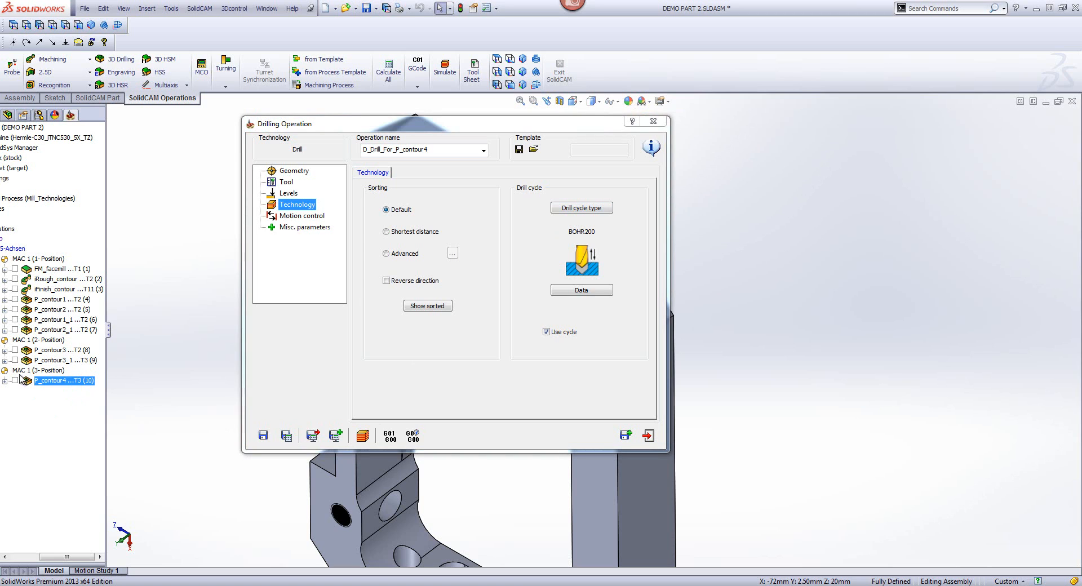
pyautogui.click(287, 437)
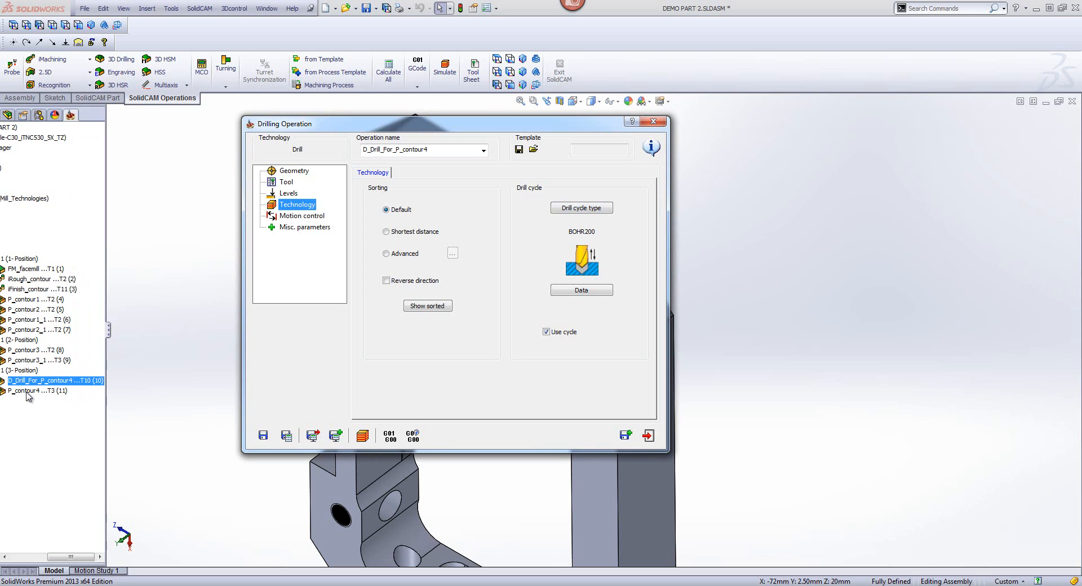
# Step: Simulate P_contour4 on the pre-drilled solid stock, single-stepping the first moves before playing the rest, and exit the drilling operation
pyautogui.click(291, 172)
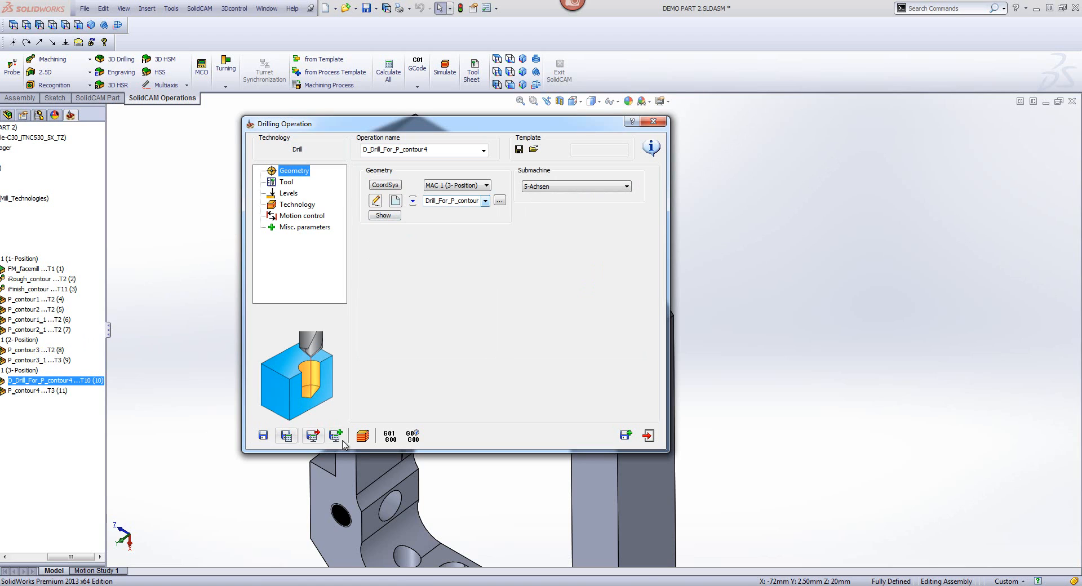
pyautogui.click(24, 394)
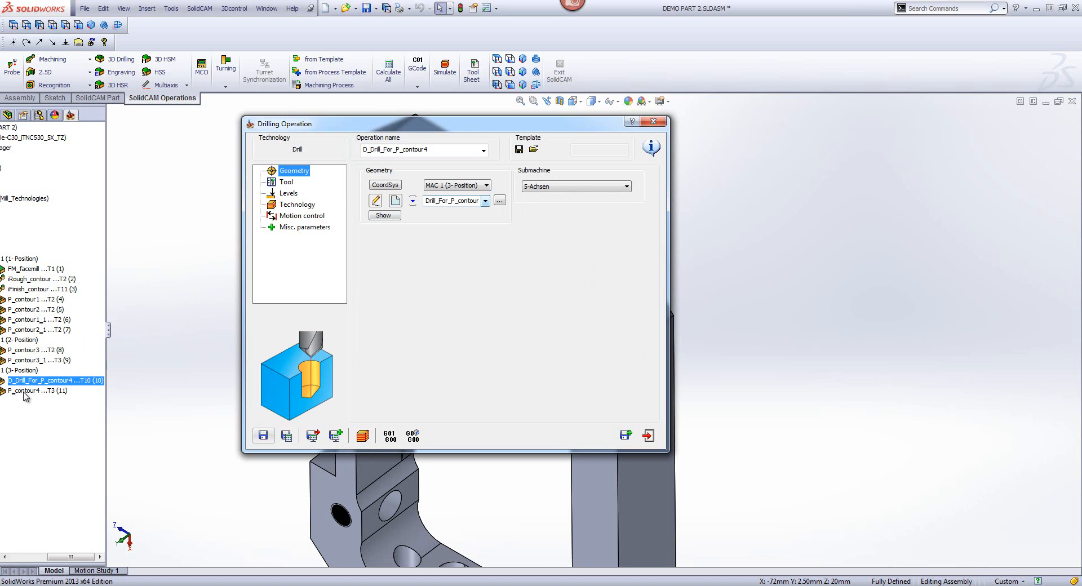
pyautogui.click(363, 437)
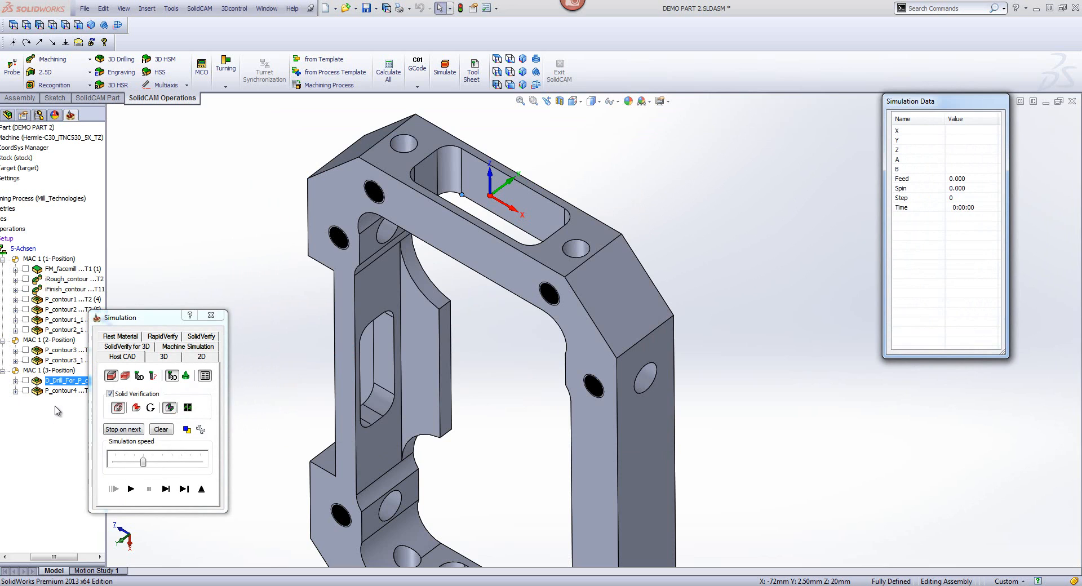
pyautogui.click(60, 392)
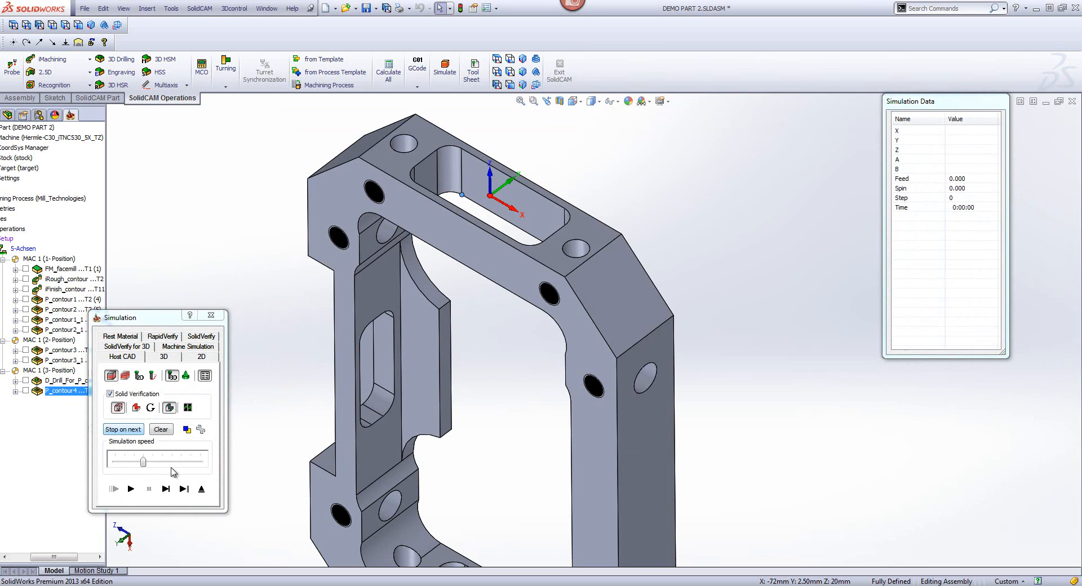
pyautogui.click(169, 489)
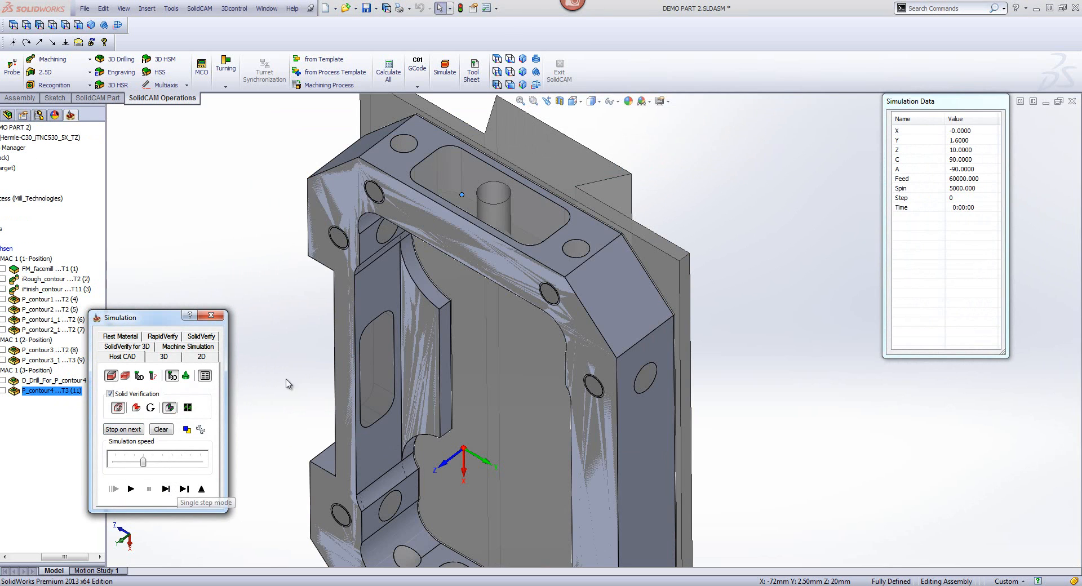
pyautogui.click(166, 488)
pyautogui.click(166, 489)
pyautogui.click(166, 489)
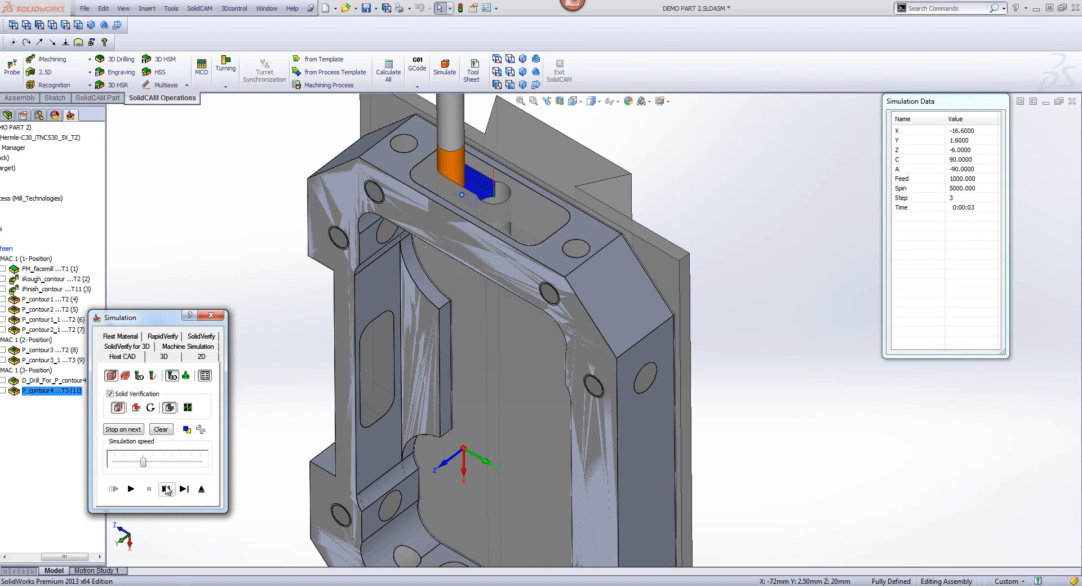
pyautogui.click(131, 489)
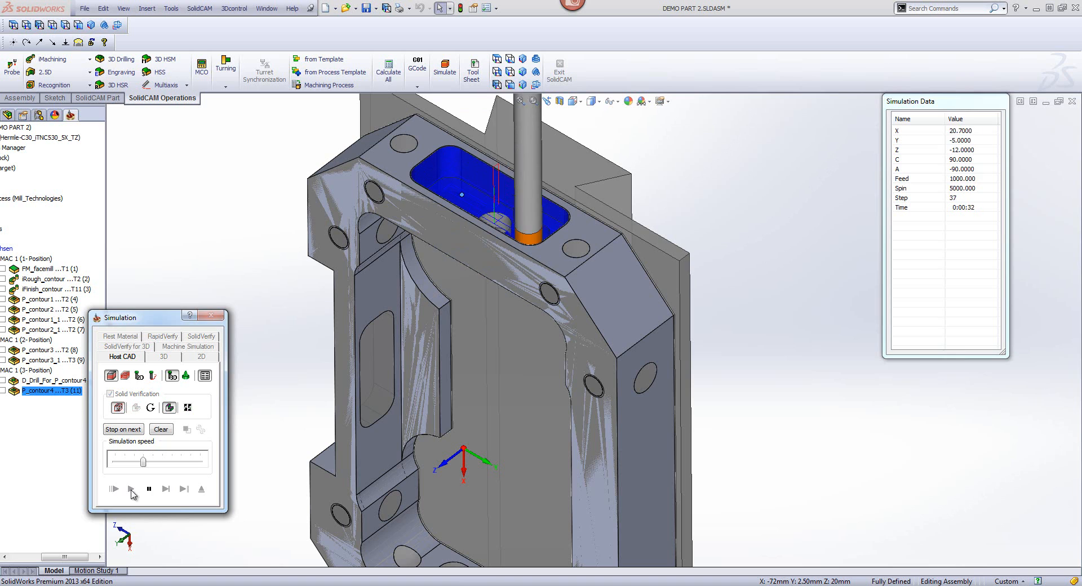
pyautogui.click(201, 489)
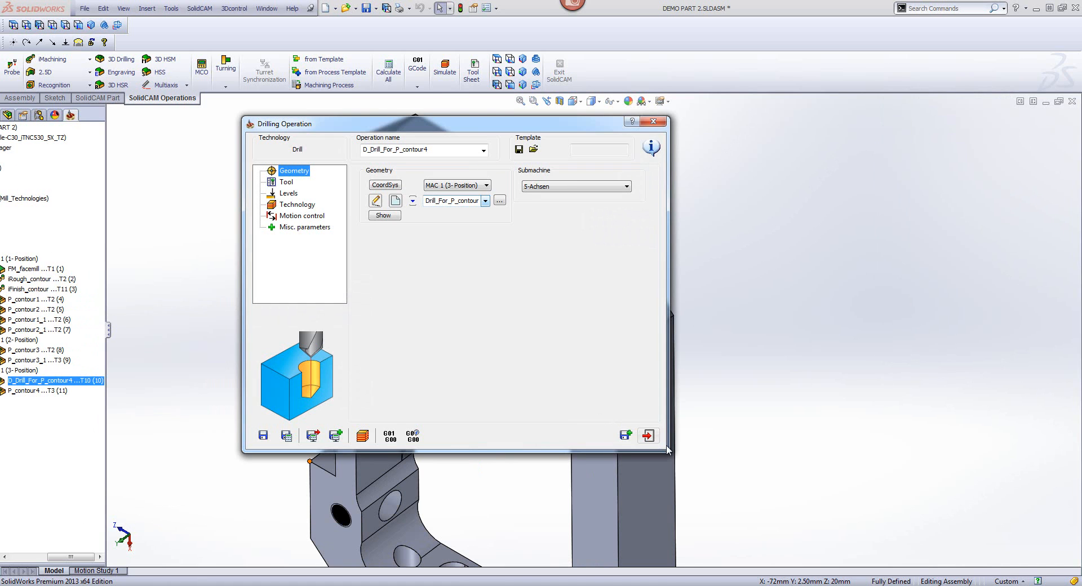
pyautogui.click(648, 436)
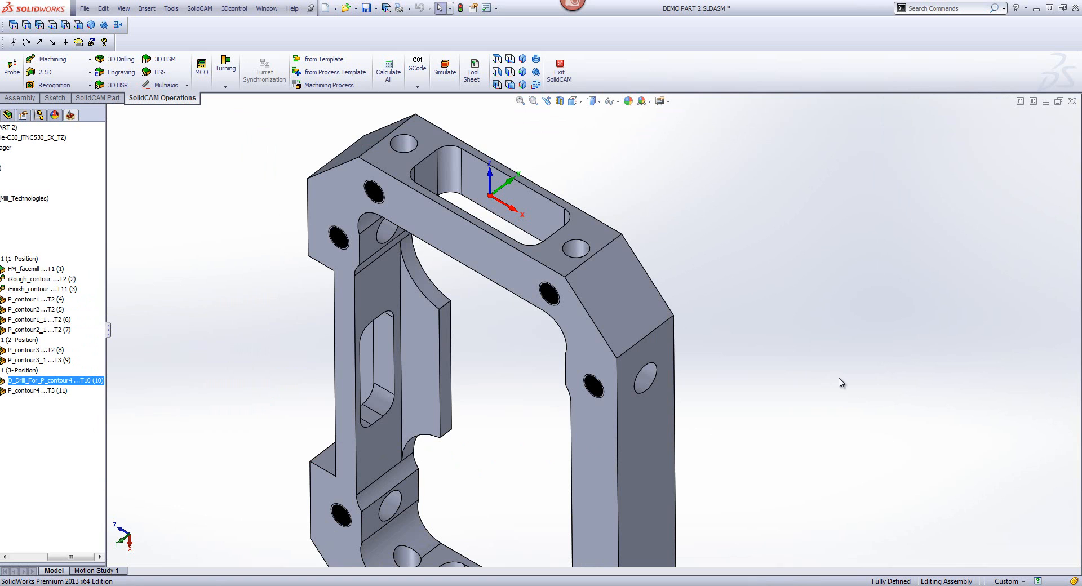
# Step: Examine the matching pockets on the two opposite short sides of the frame
pyautogui.scroll(3, 841, 383)
pyautogui.moveTo(842, 383); pyautogui.dragTo(602, 407, button='middle')
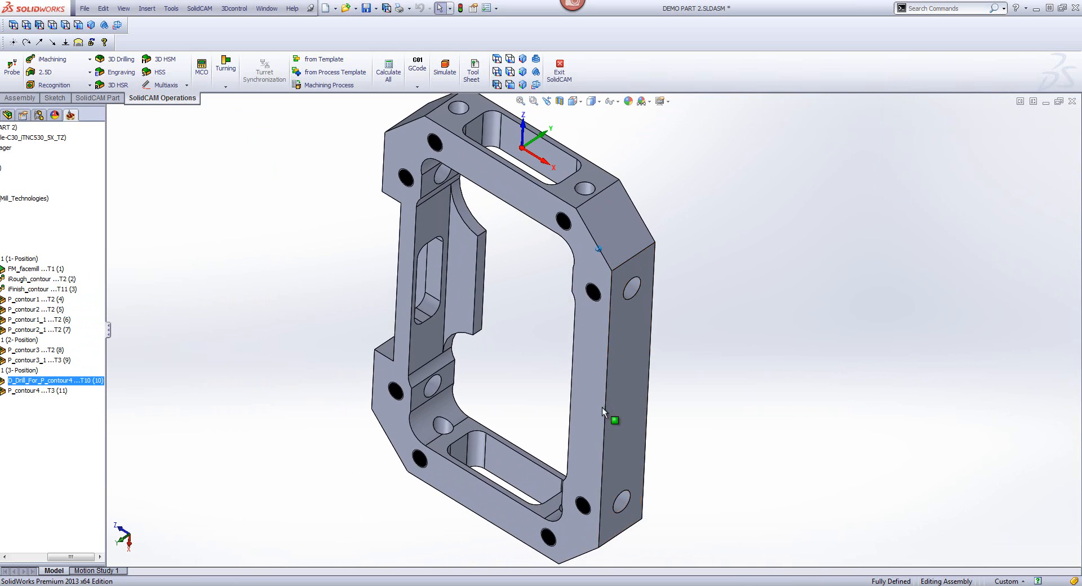
pyautogui.moveTo(519, 433); pyautogui.dragTo(724, 329, button='middle')
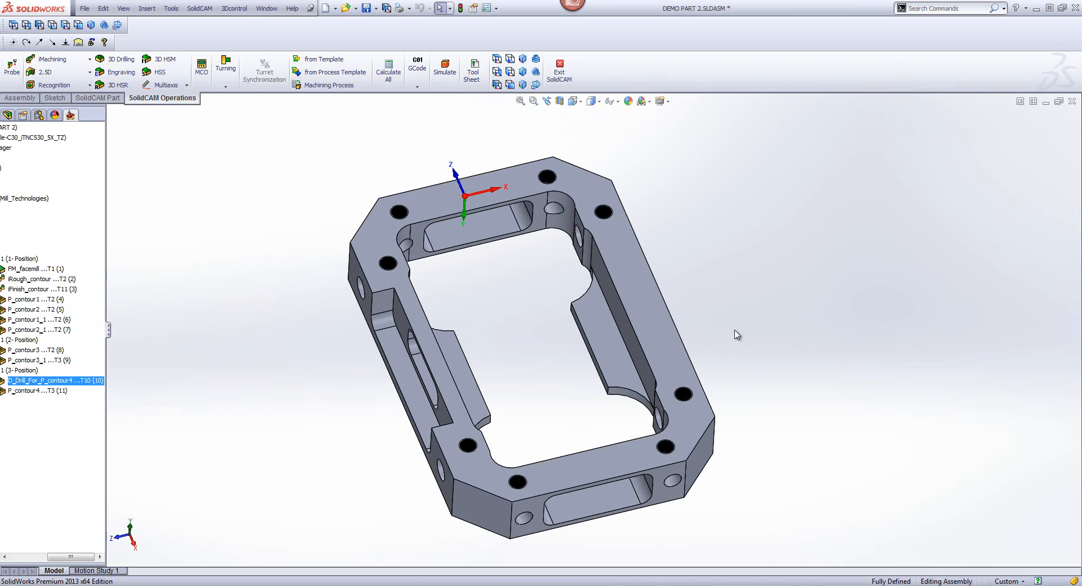
pyautogui.click(580, 503)
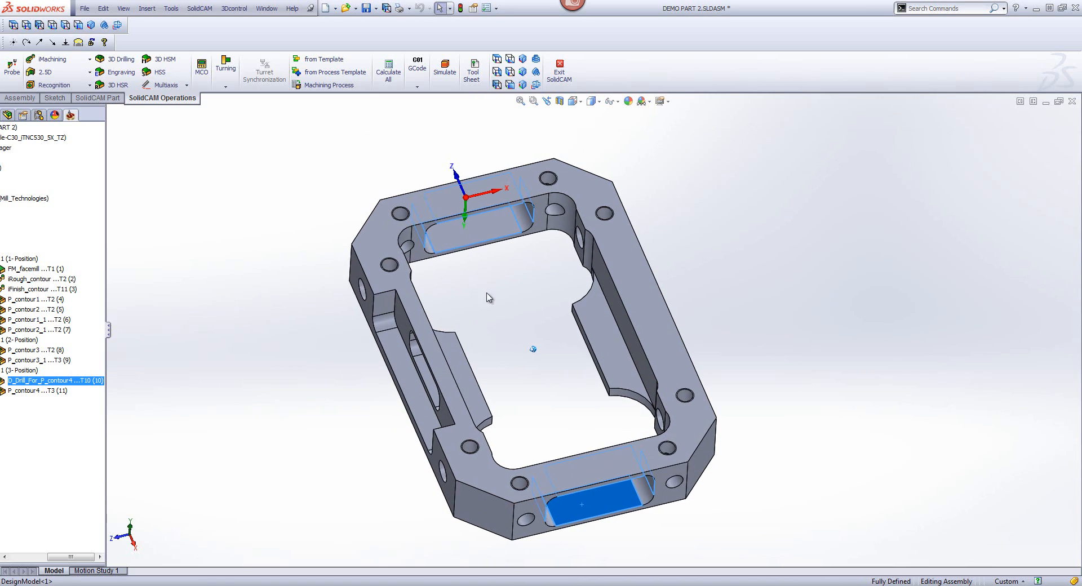
pyautogui.click(499, 228)
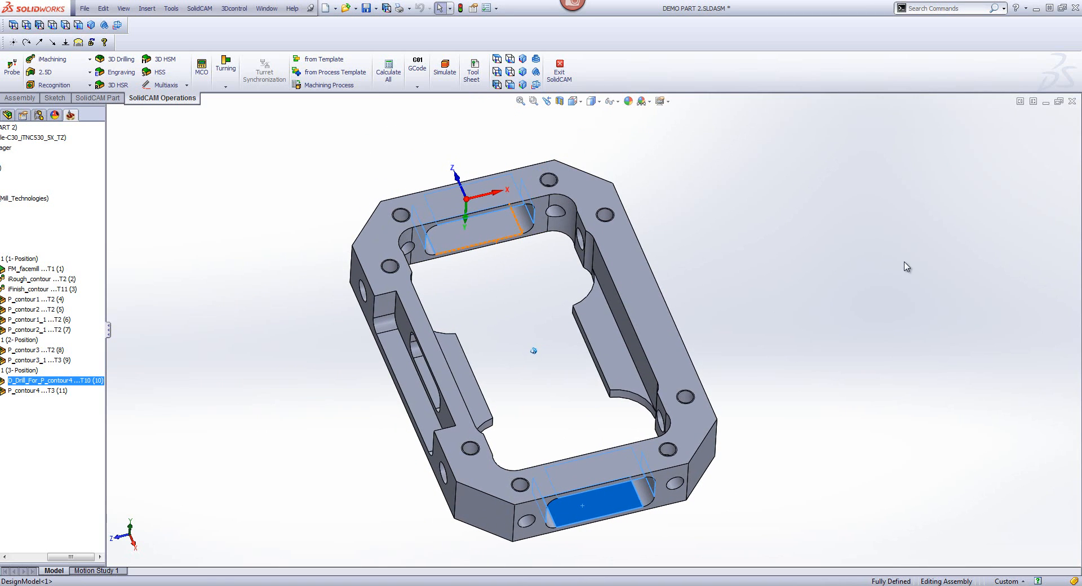
pyautogui.click(903, 268)
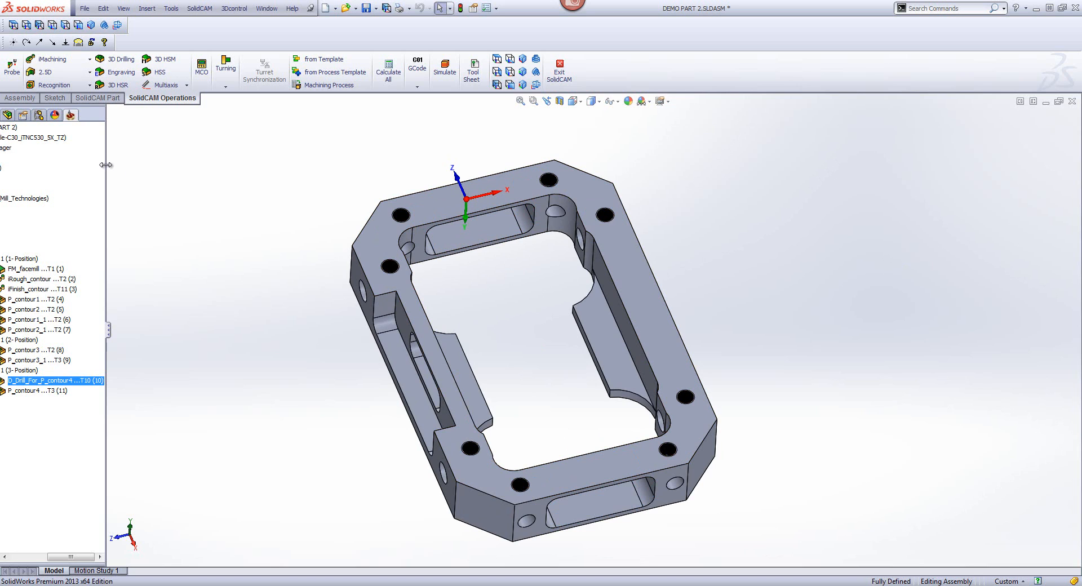
# Step: Apply a 4-axis transformation to D_Drill_For_P_contour4 and P_contour4, including the original operation and adding a 180° rotation with offset 0
pyautogui.moveTo(106, 169); pyautogui.dragTo(203, 169)
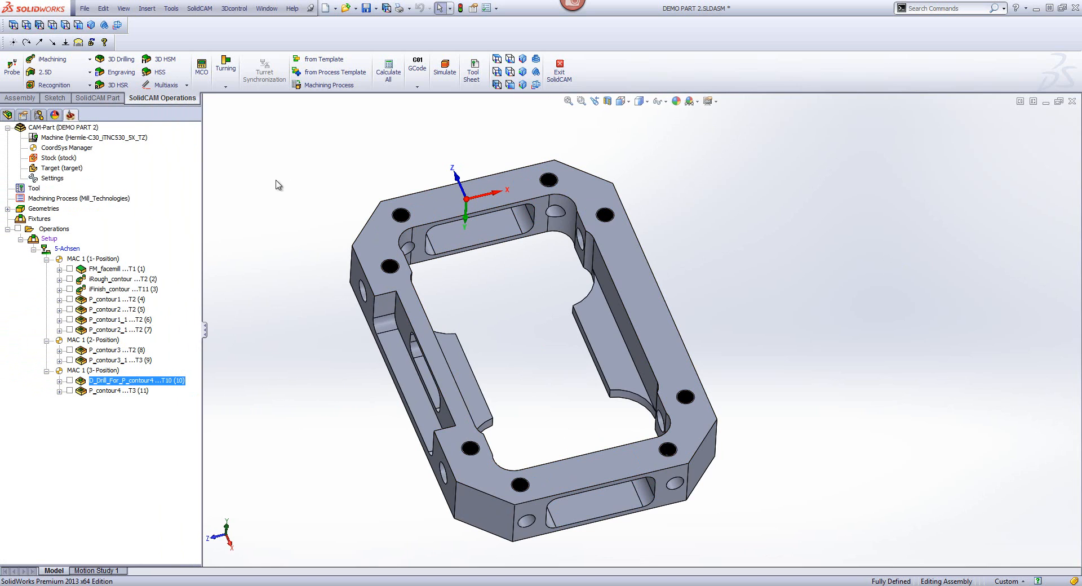
pyautogui.keyDown('shift'); pyautogui.click(113, 390); pyautogui.keyUp('shift')
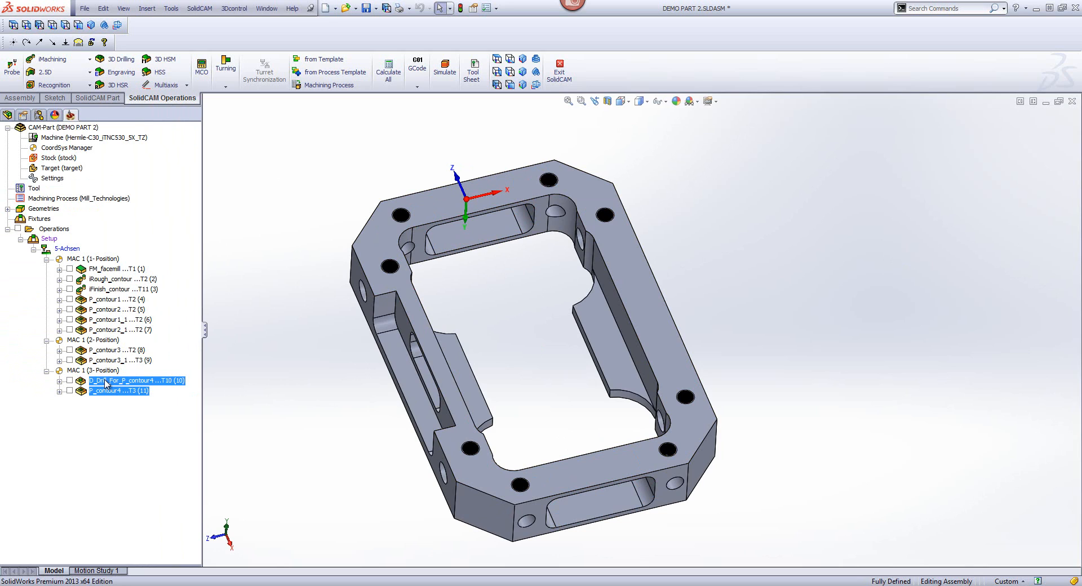
pyautogui.rightClick(114, 386)
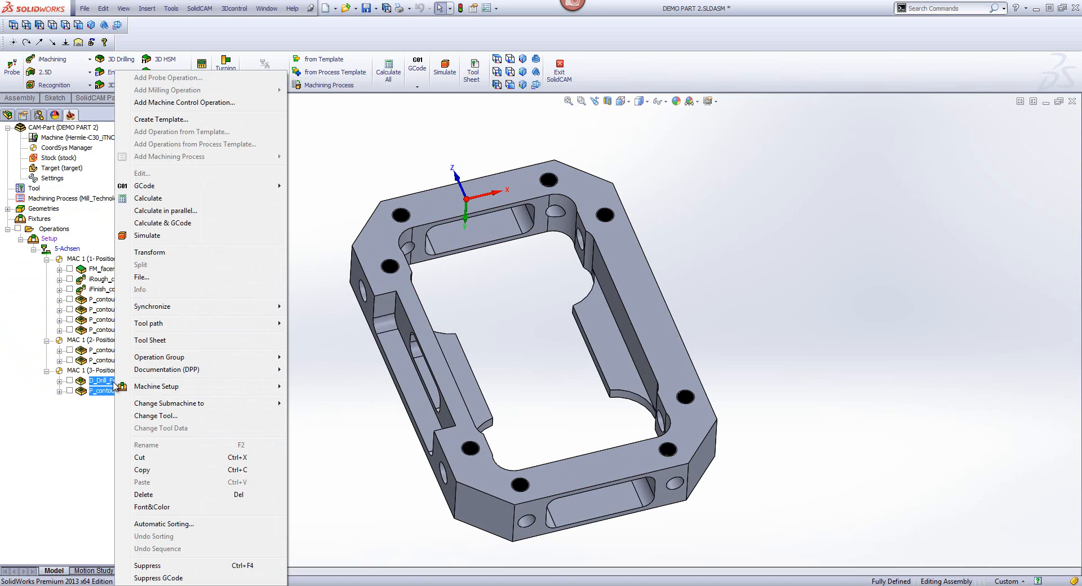
pyautogui.click(179, 255)
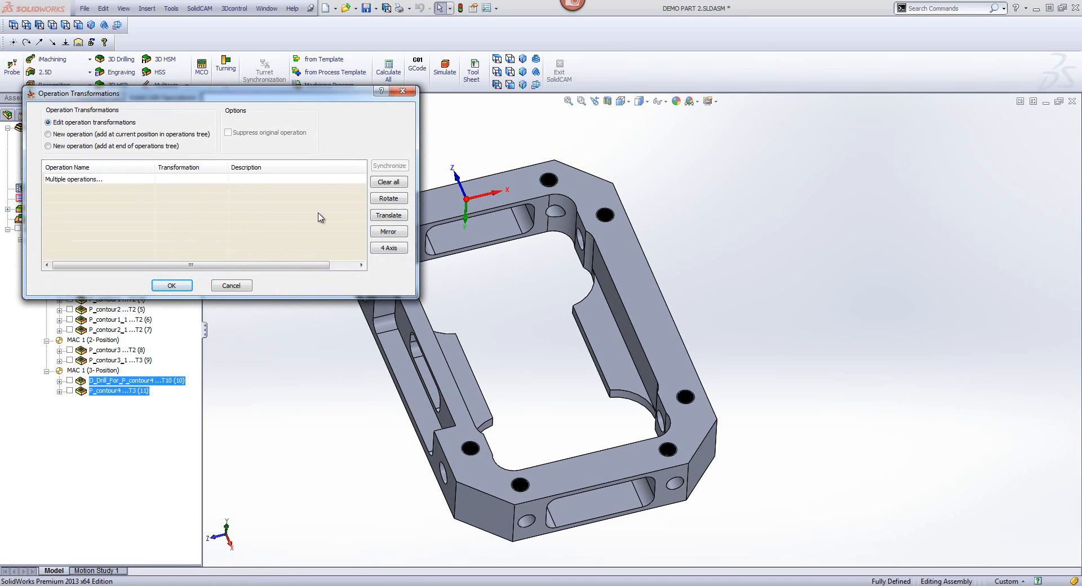
pyautogui.click(389, 248)
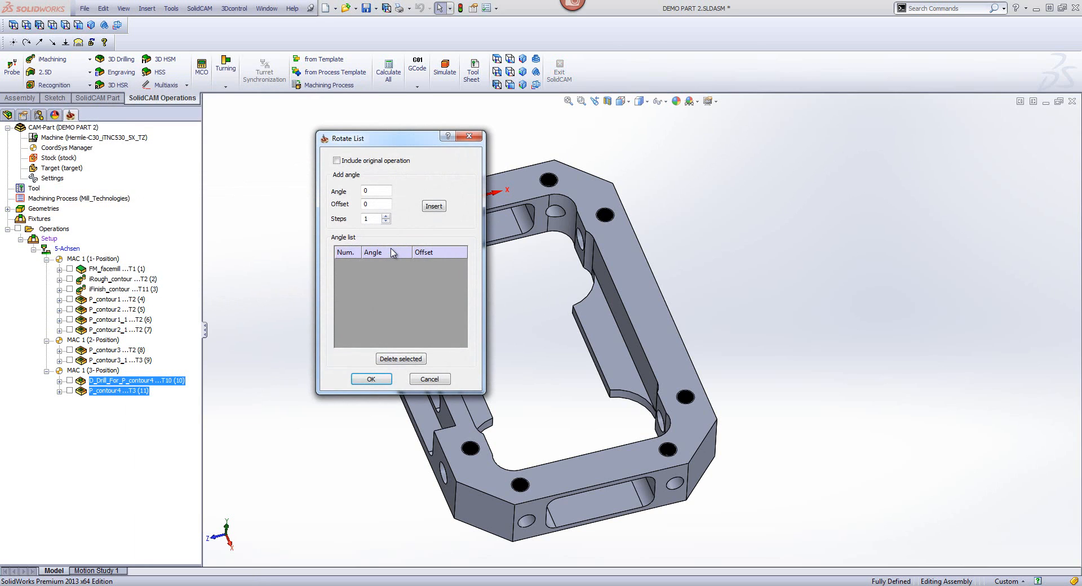
pyautogui.click(337, 160)
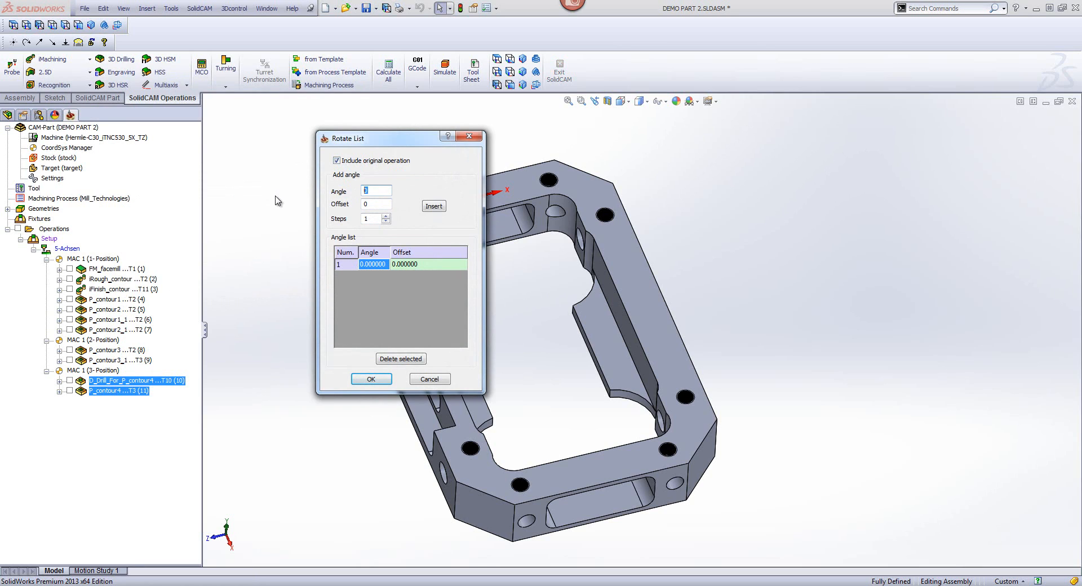
pyautogui.write('0')
pyautogui.click(434, 207)
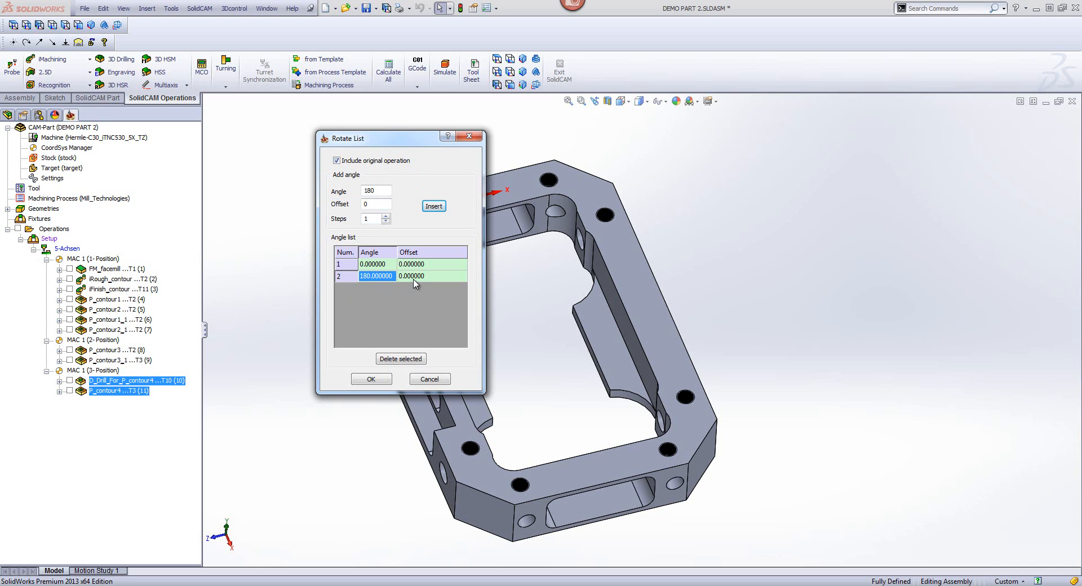
pyautogui.click(363, 380)
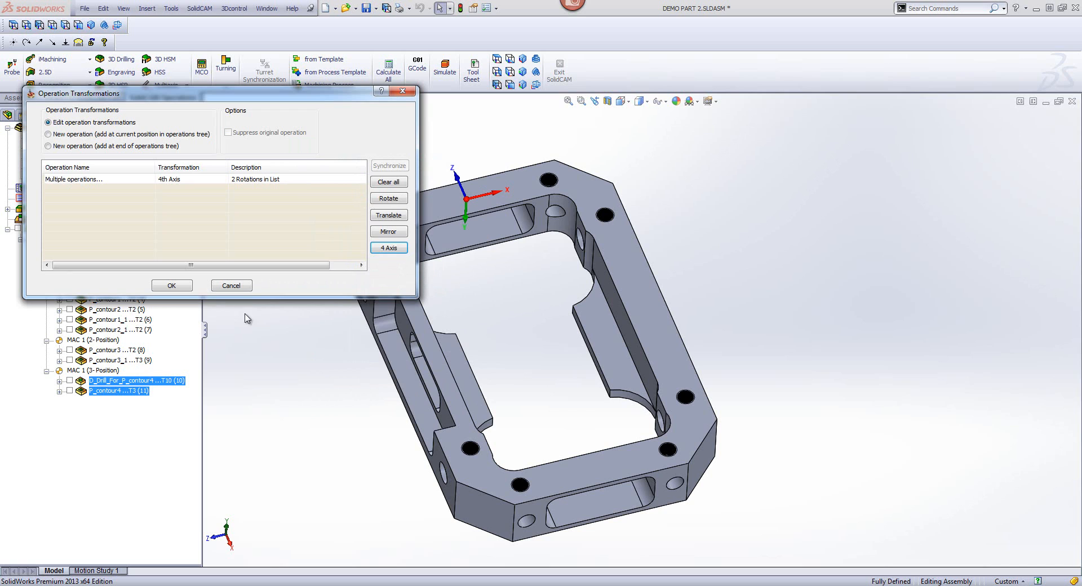
pyautogui.click(172, 285)
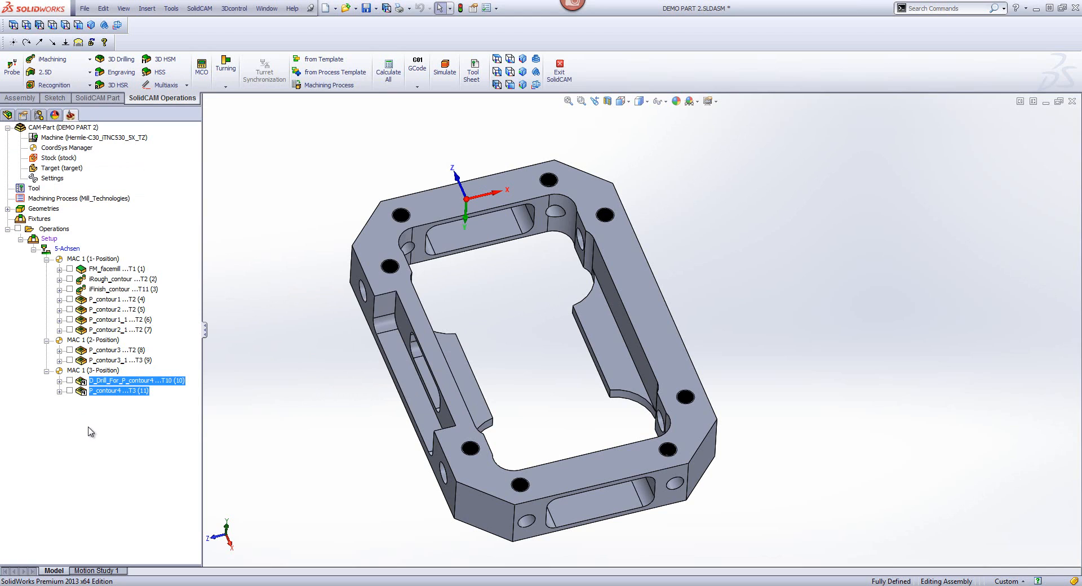
# Step: Run the machine simulation of all operations at a reduced speed, zoomed in on the stock and rotary table
pyautogui.click(60, 231)
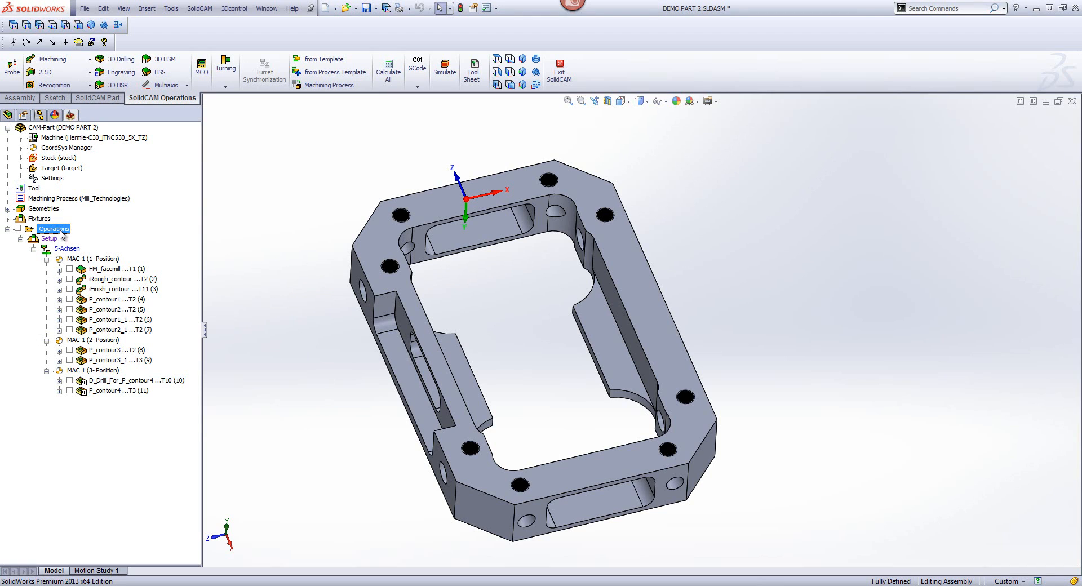
pyautogui.click(454, 72)
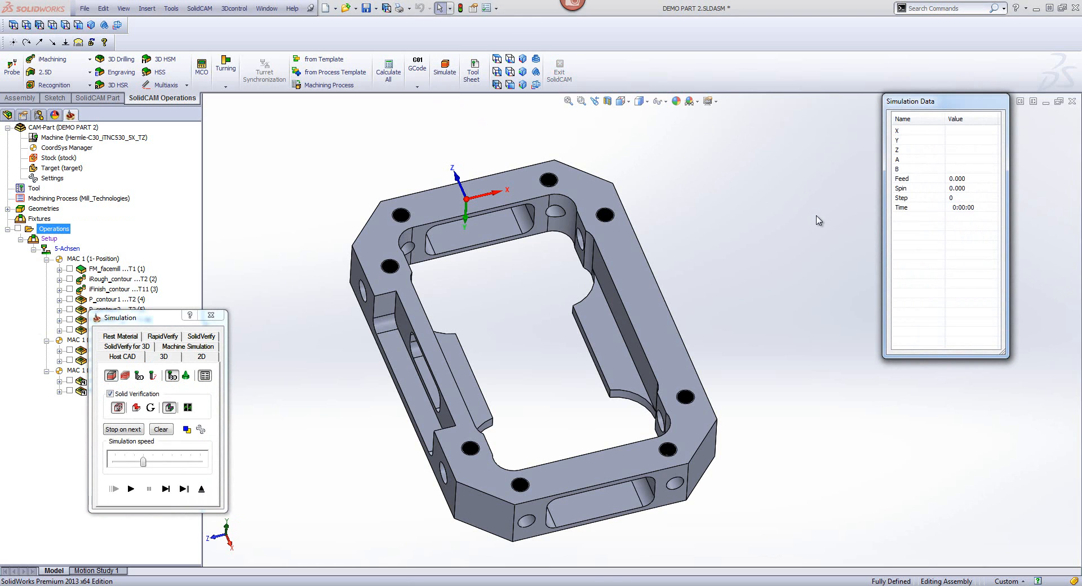
pyautogui.click(204, 349)
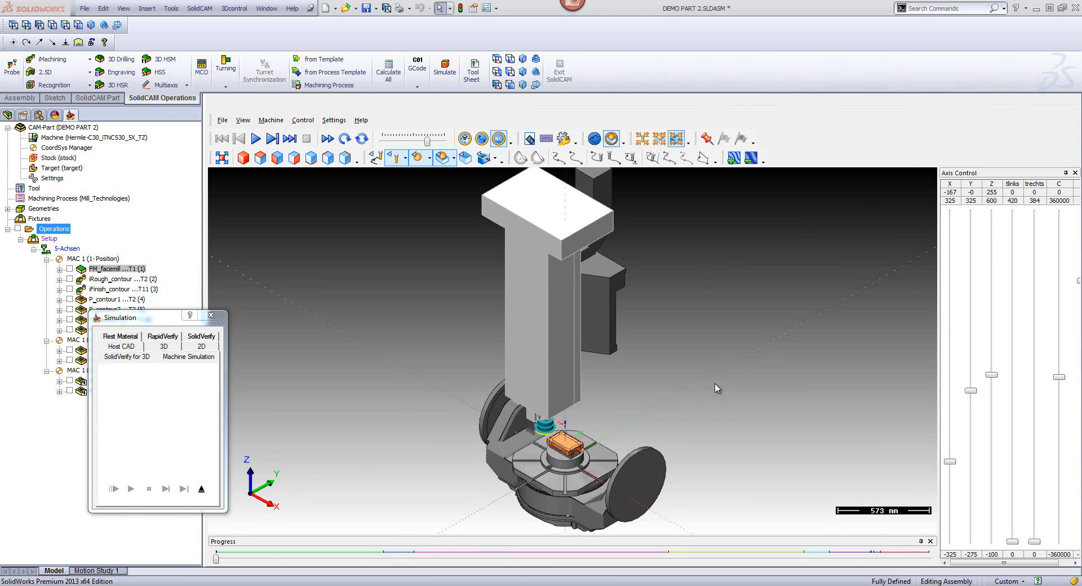
pyautogui.scroll(5, 715, 384)
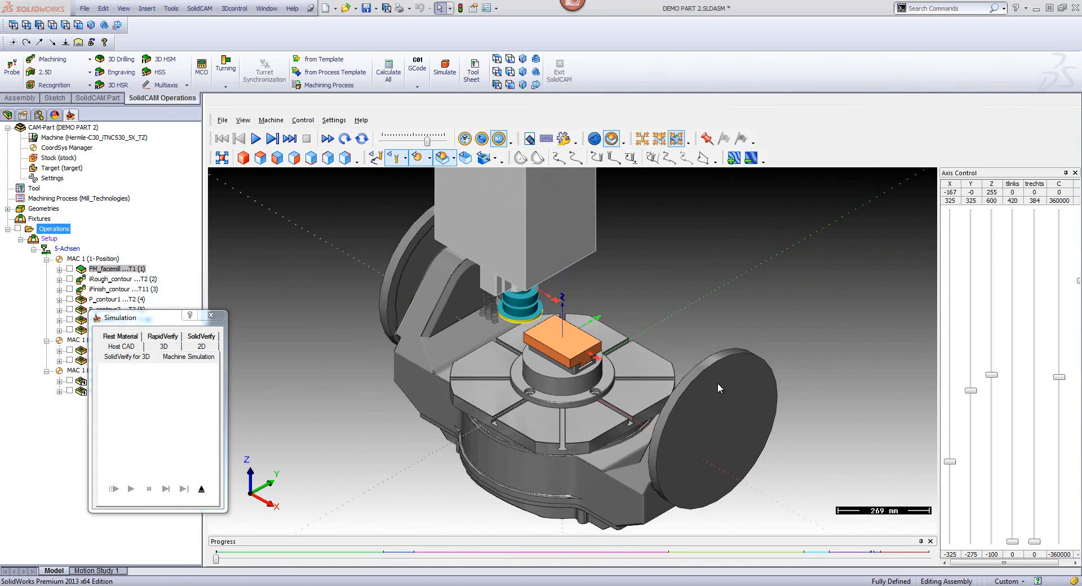
pyautogui.scroll(1, 718, 383)
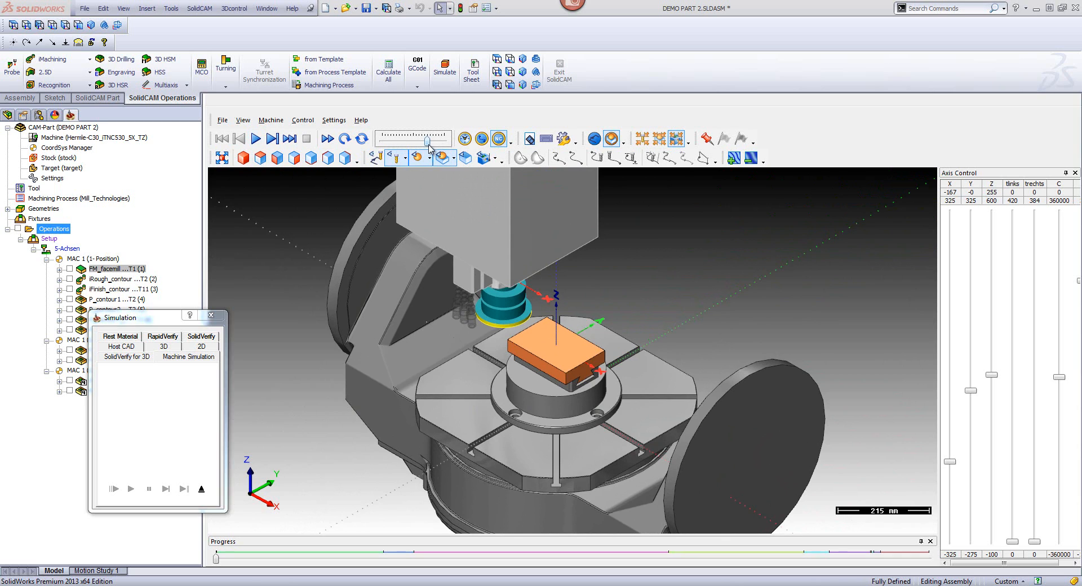
pyautogui.moveTo(427, 141); pyautogui.dragTo(410, 140)
pyautogui.click(259, 145)
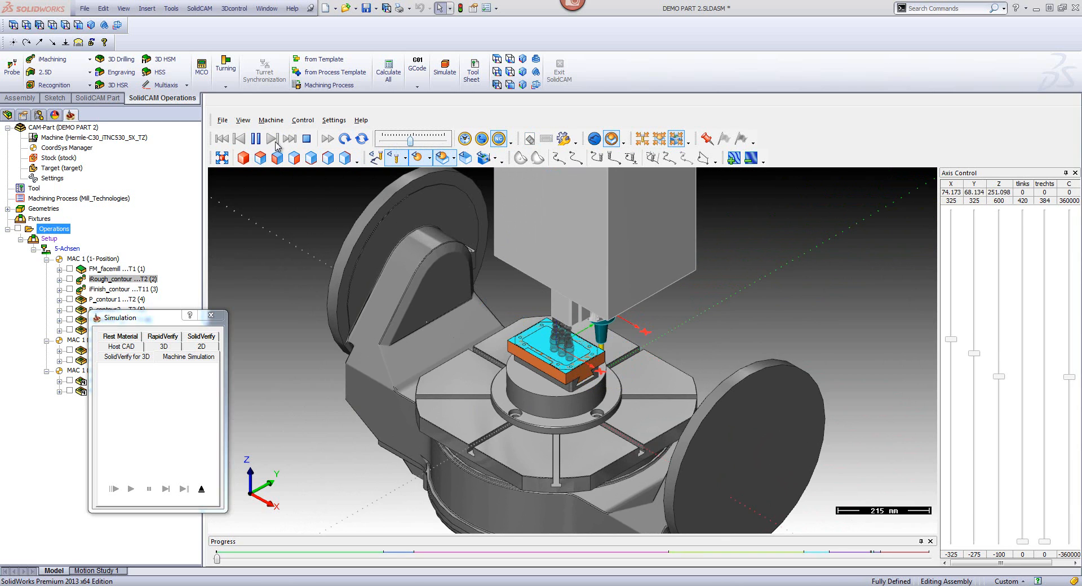
# Step: Watch the contour roughing and position 1 pocket operations on the machine, gradually raising the simulation speed
pyautogui.moveTo(410, 141); pyautogui.dragTo(421, 141)
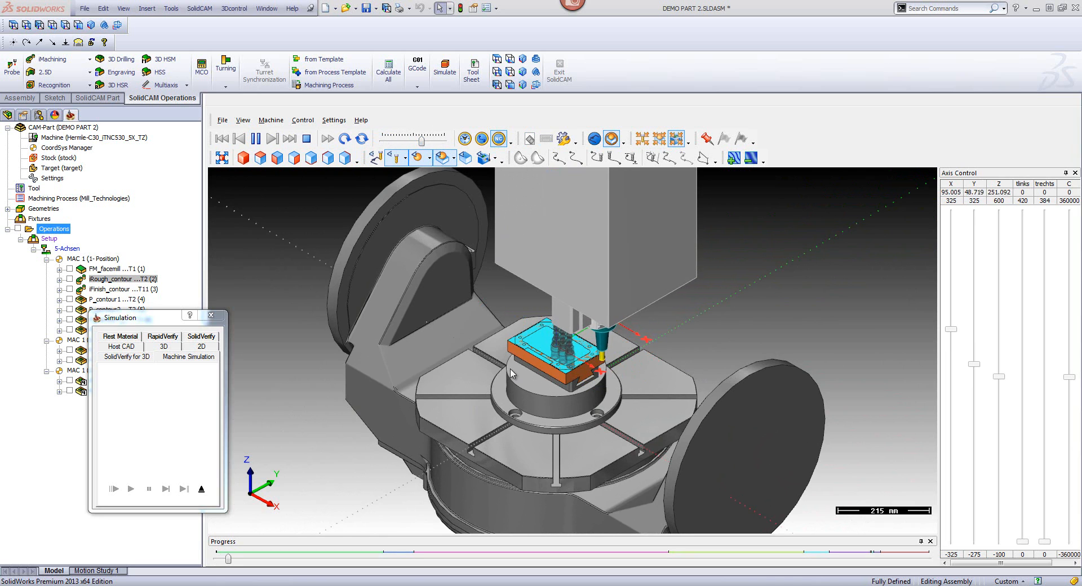
pyautogui.scroll(2, 498, 366)
pyautogui.scroll(-1, 498, 365)
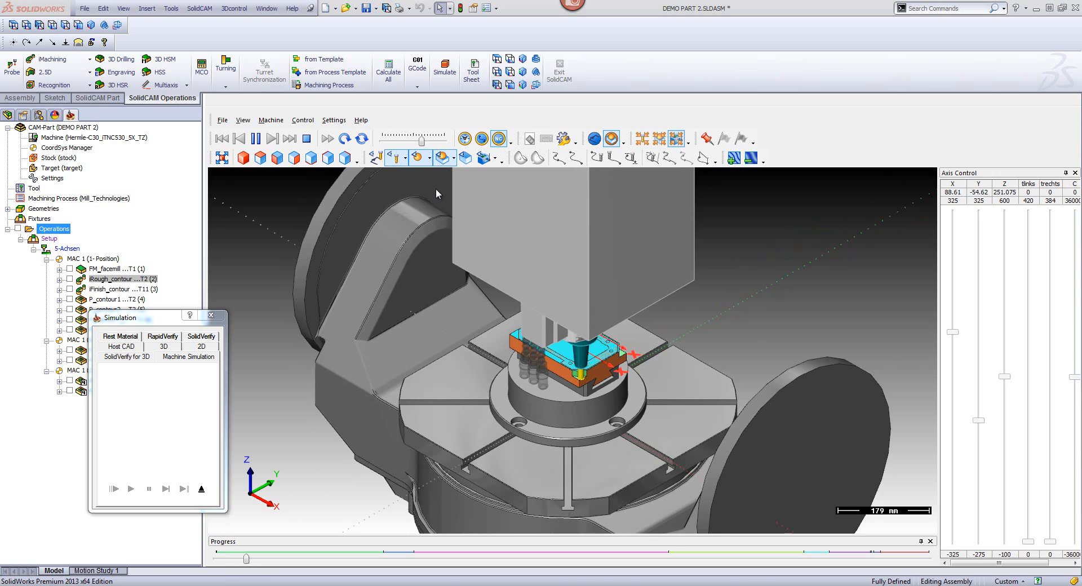
pyautogui.scroll(-1, 435, 189)
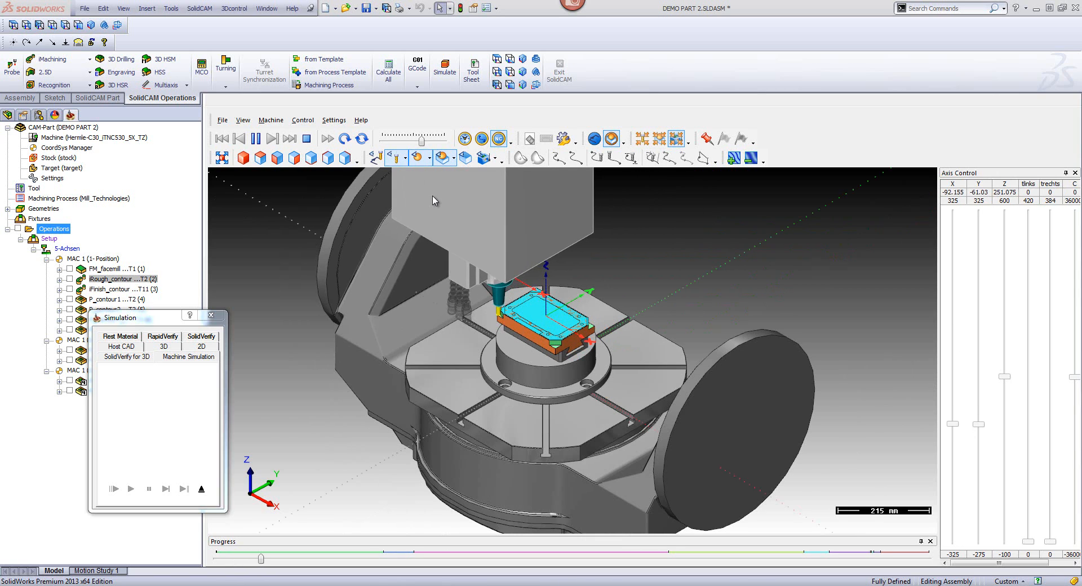
pyautogui.click(419, 143)
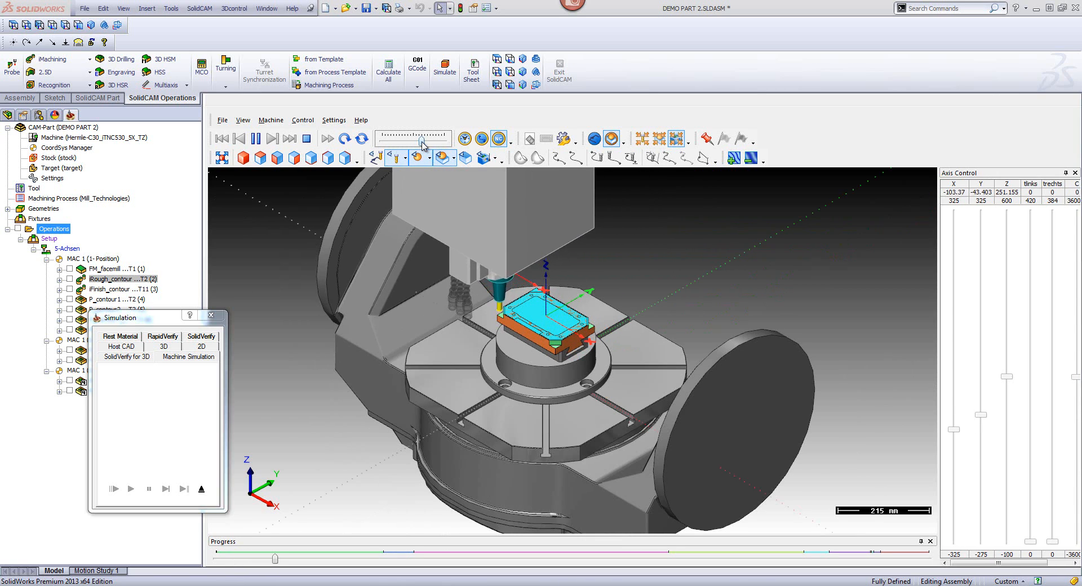
pyautogui.moveTo(419, 143); pyautogui.dragTo(426, 144)
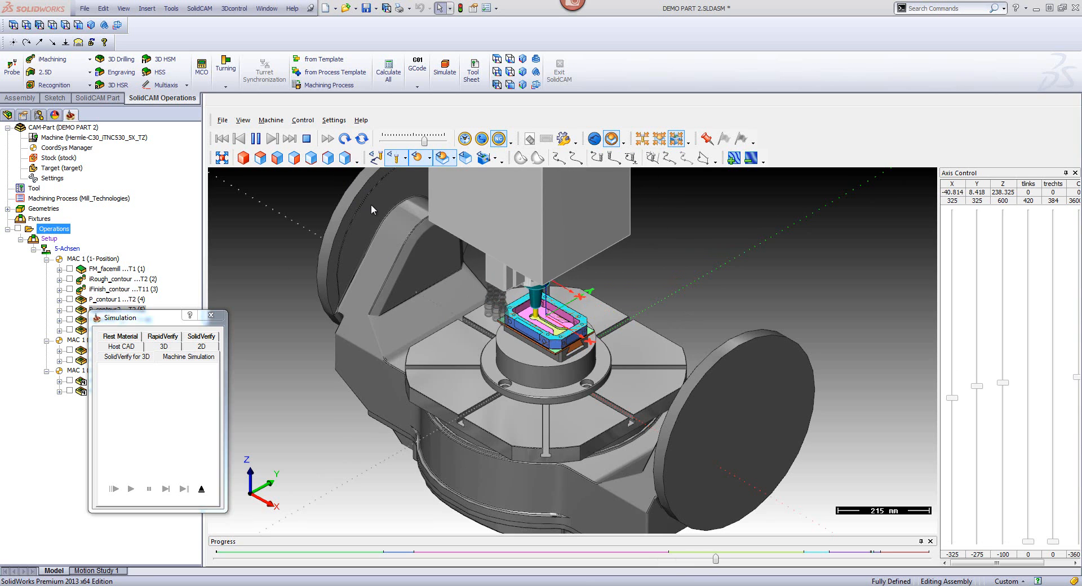
pyautogui.moveTo(166, 317); pyautogui.dragTo(184, 352)
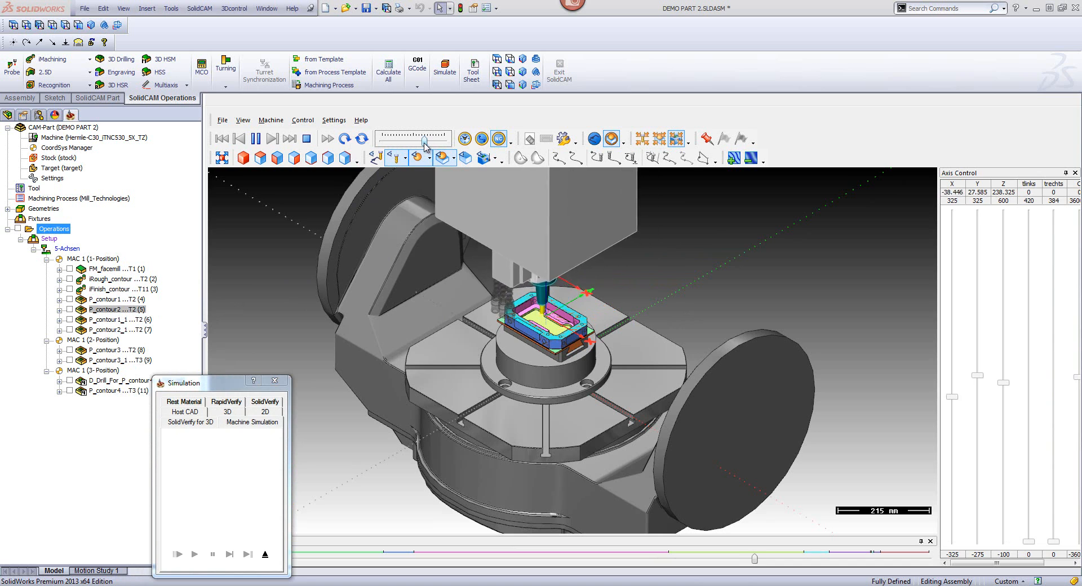
pyautogui.moveTo(424, 144); pyautogui.dragTo(432, 145)
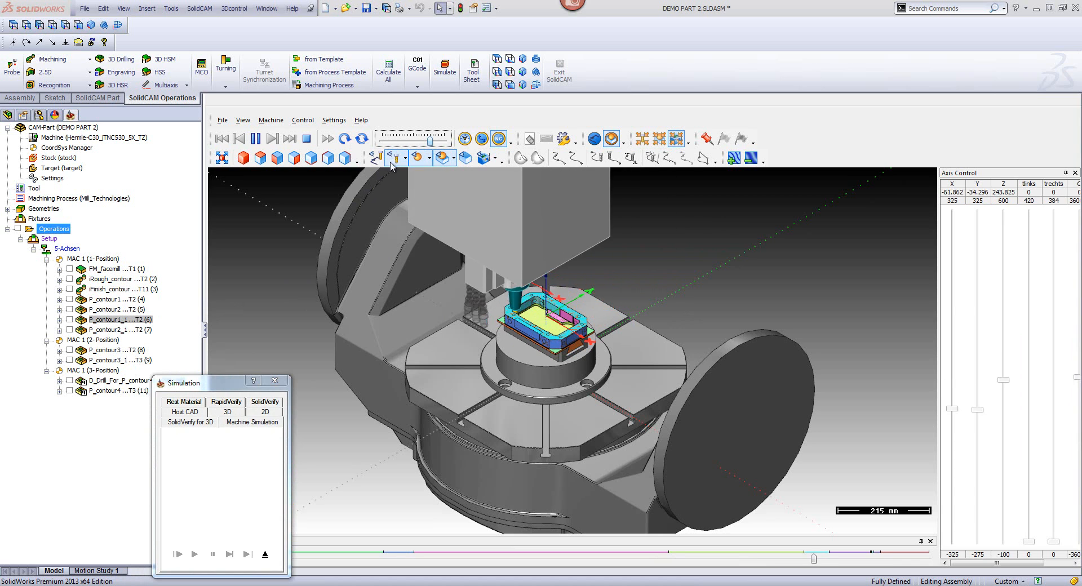
# Step: Pause at P_contour4, slow the simulation and play both rotated pockets through close up, then exit the simulation
pyautogui.click(256, 139)
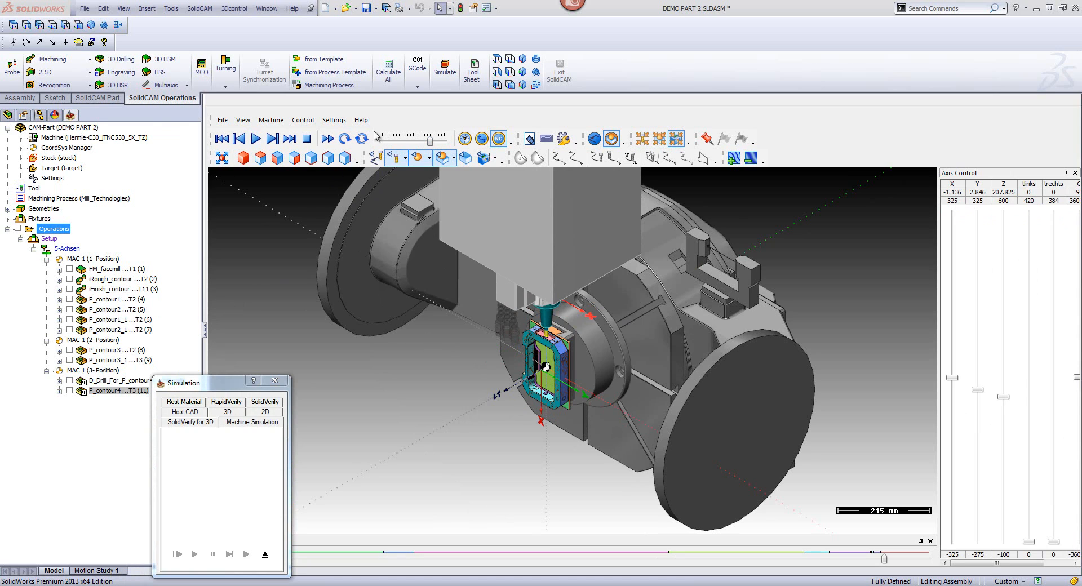
pyautogui.click(397, 142)
pyautogui.click(255, 138)
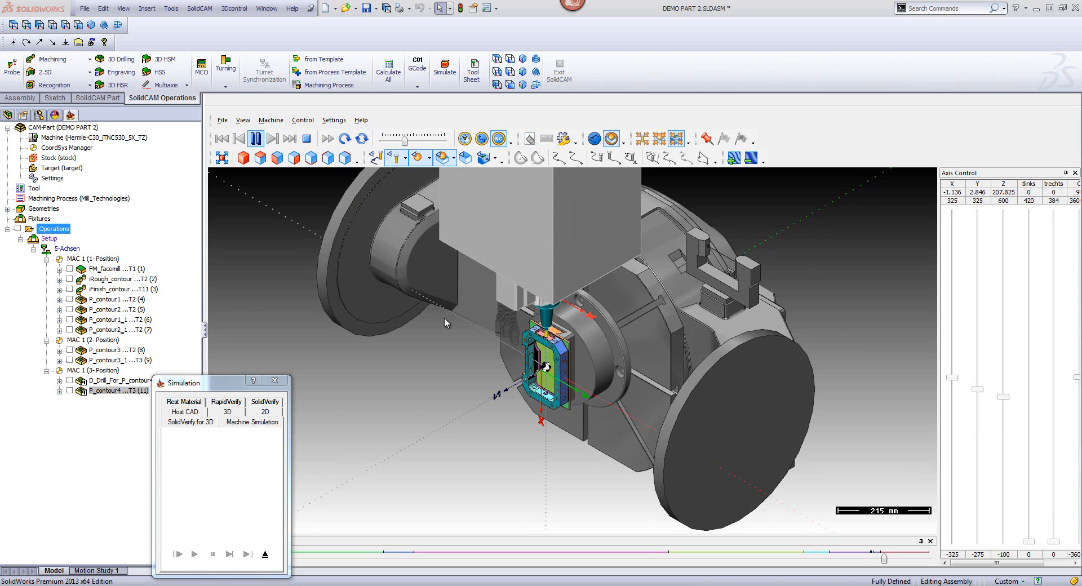
pyautogui.scroll(2, 507, 379)
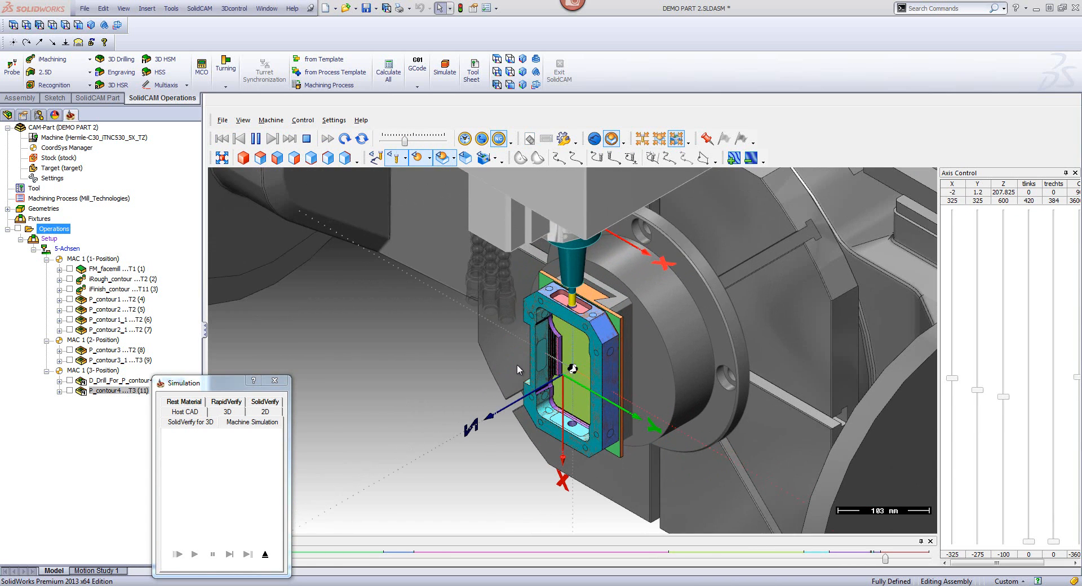
pyautogui.scroll(2, 570, 324)
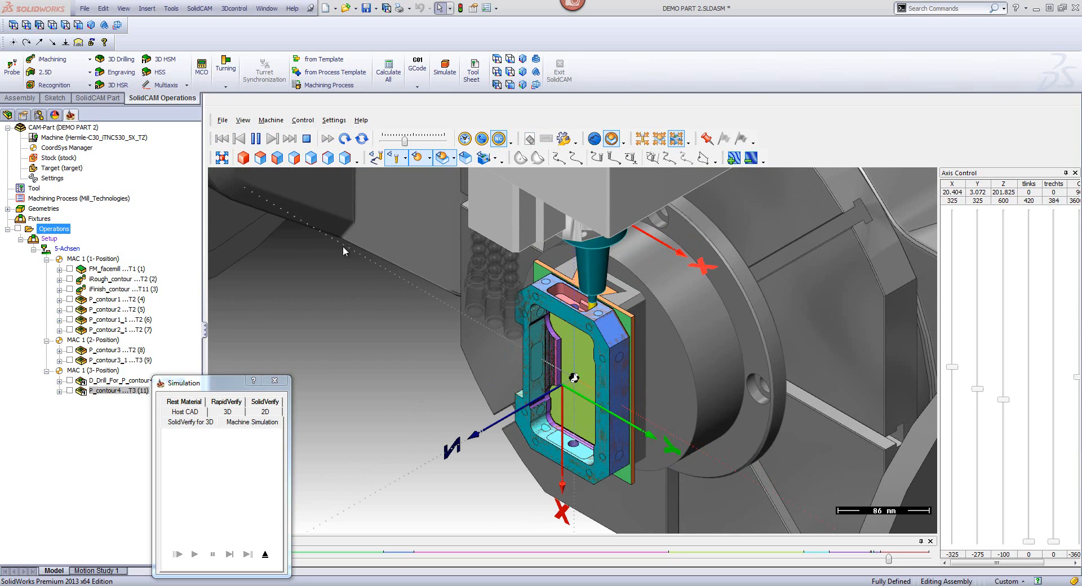
pyautogui.moveTo(404, 145); pyautogui.dragTo(410, 145)
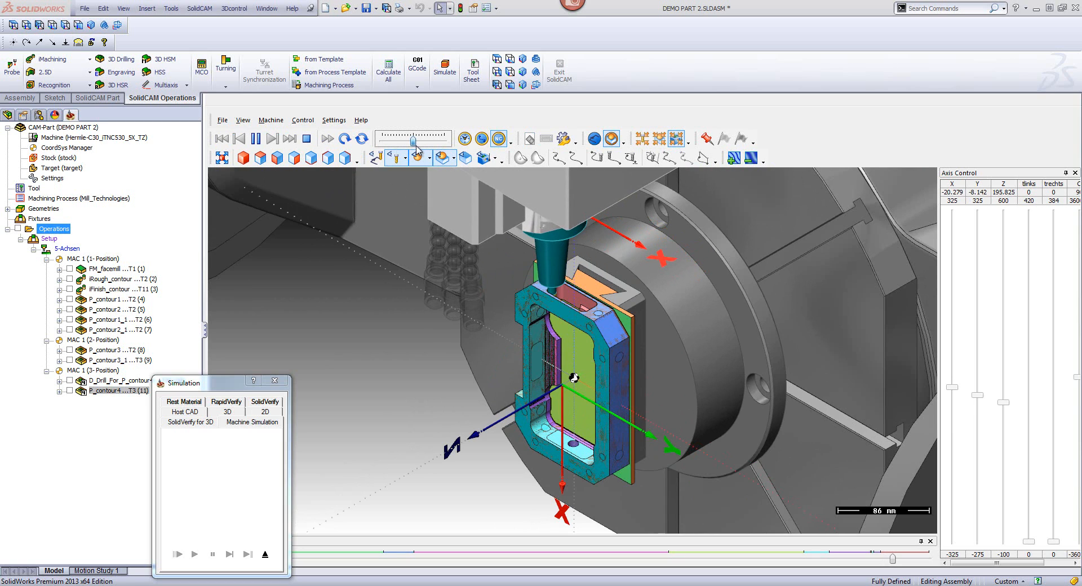
pyautogui.moveTo(414, 146); pyautogui.dragTo(417, 146)
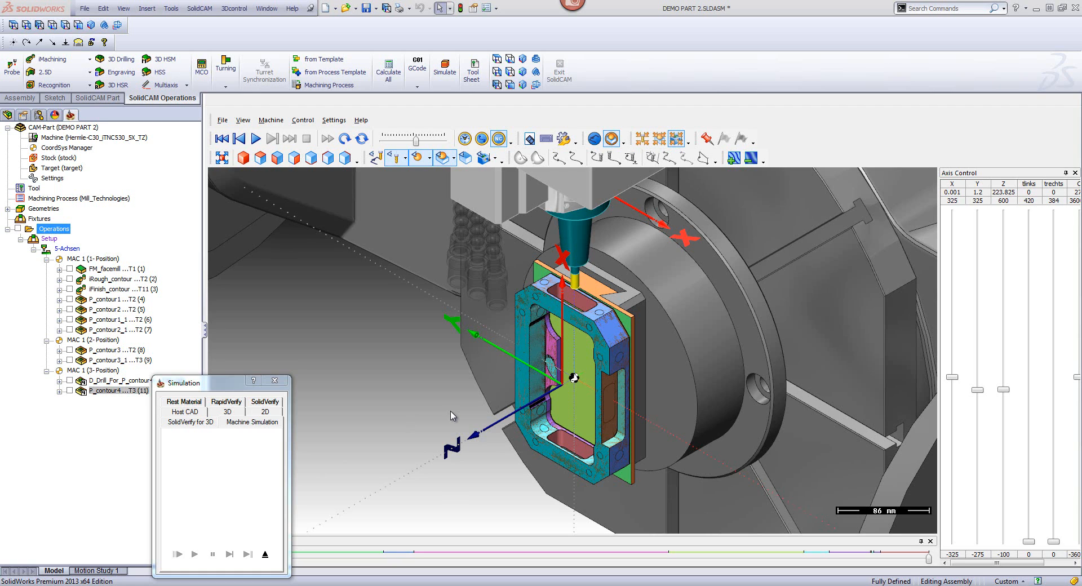
pyautogui.click(265, 554)
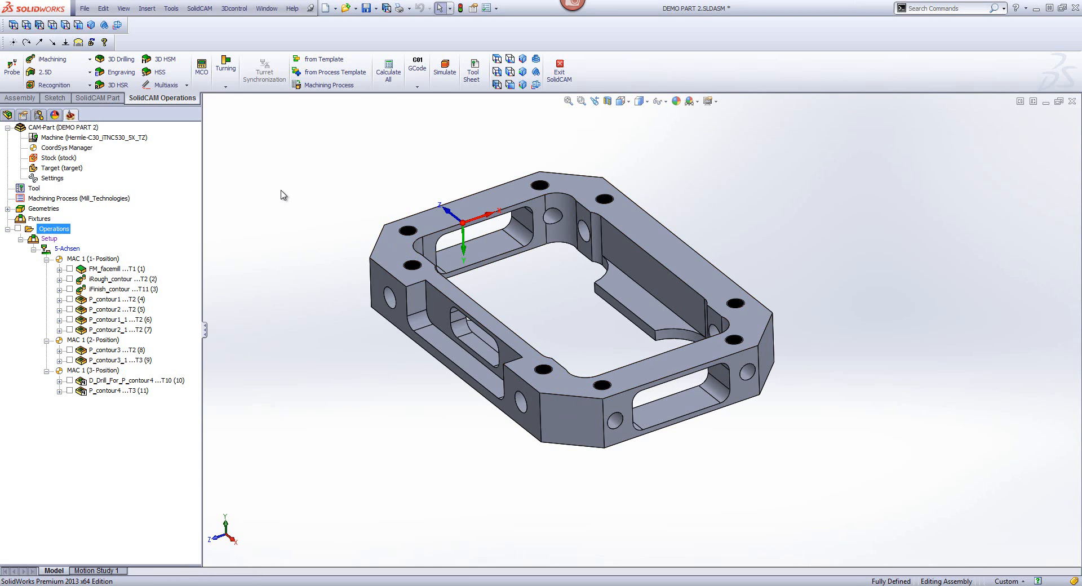
pyautogui.scroll(1, 283, 185)
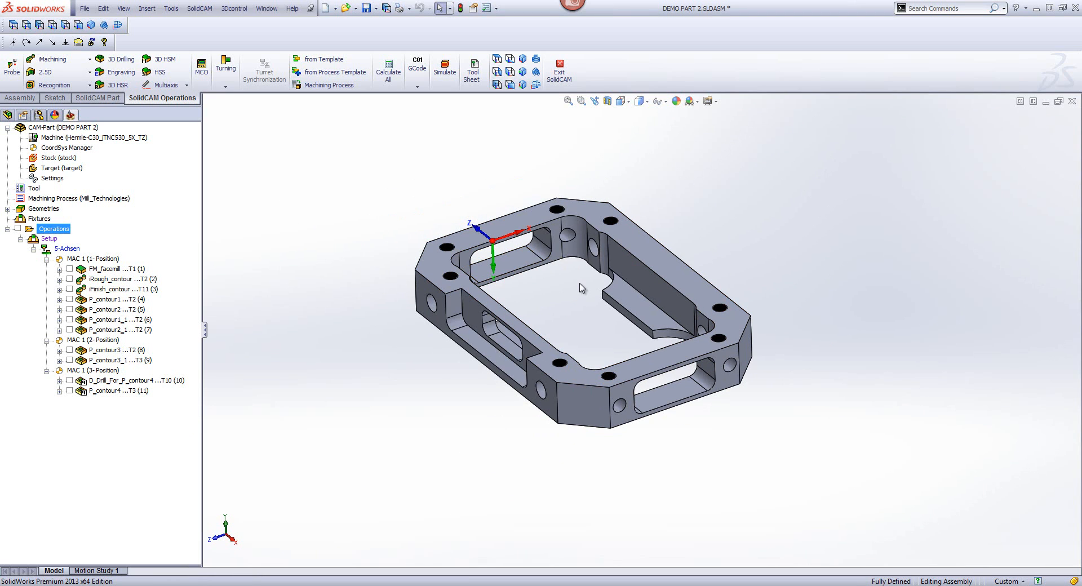
pyautogui.scroll(-1, 749, 249)
pyautogui.scroll(-1, 307, 329)
pyautogui.scroll(2, 512, 293)
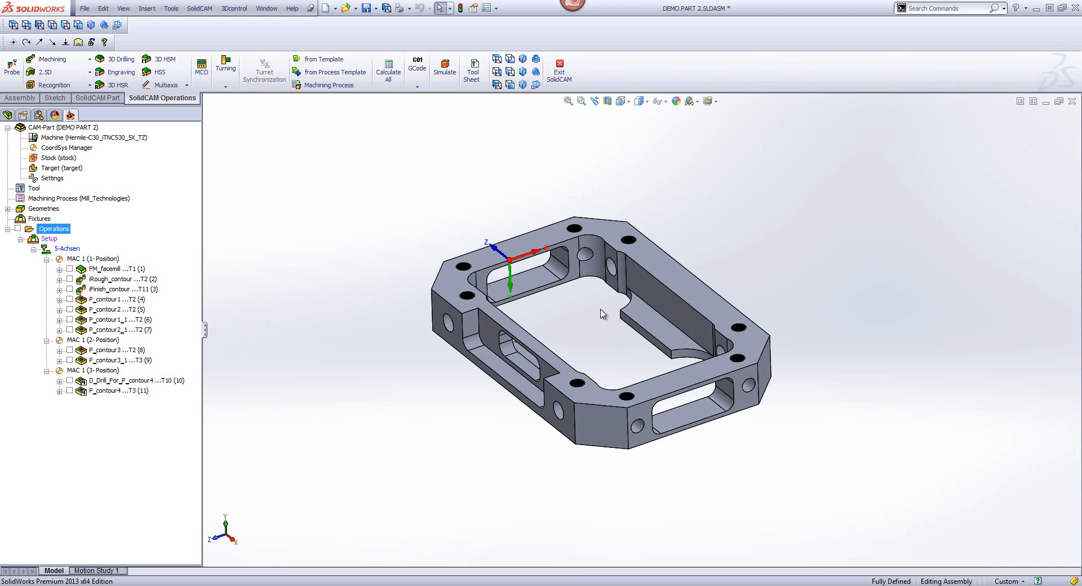
pyautogui.click(667, 280)
pyautogui.scroll(1, 1069, 212)
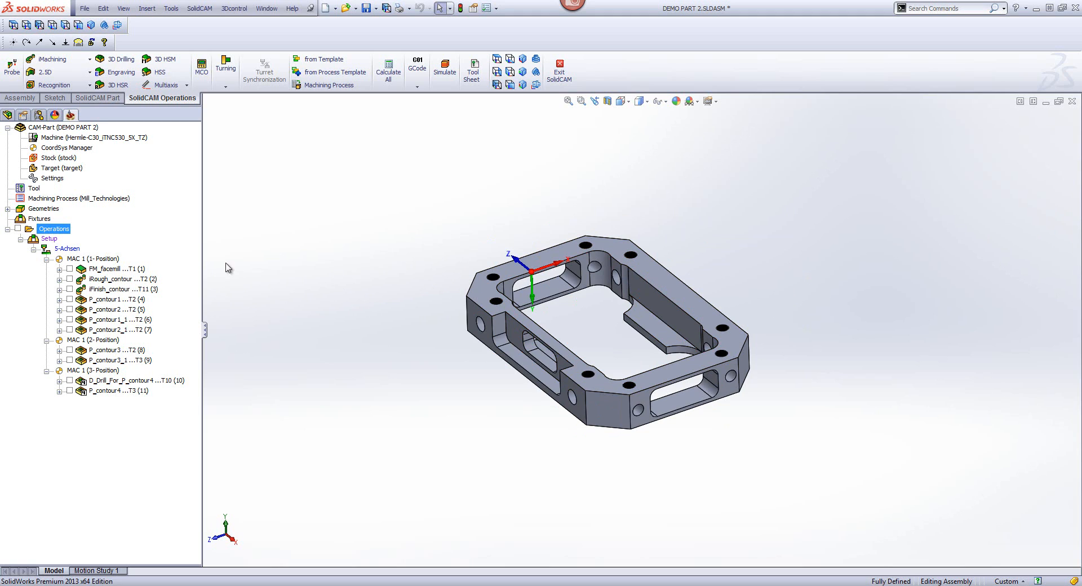
# Step: Open the iRough_contour operation for editing and show its contour geometry on the model in a top view
pyautogui.click(60, 280)
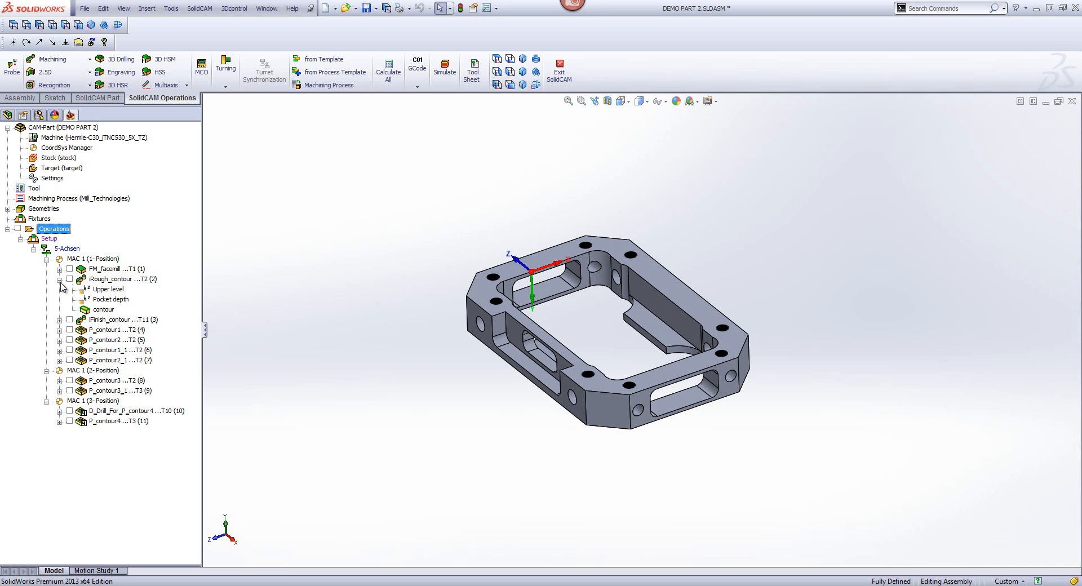
pyautogui.rightClick(95, 280)
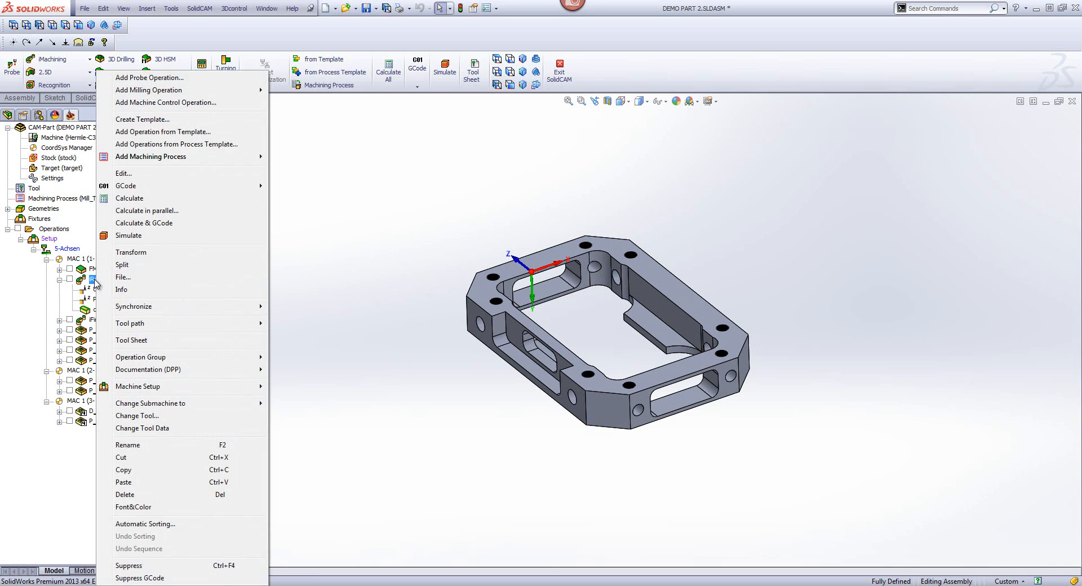
pyautogui.click(137, 173)
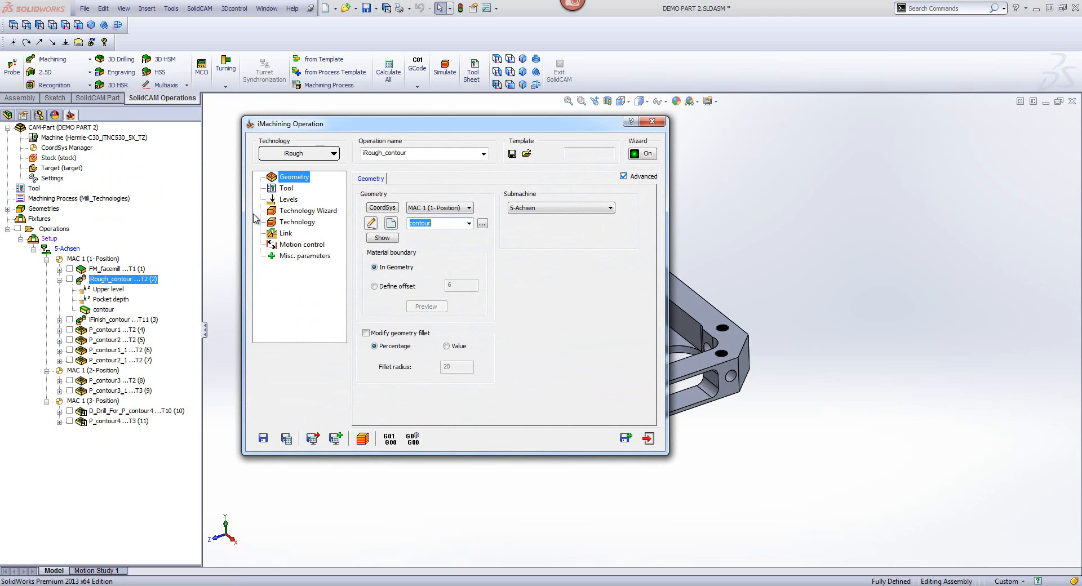
pyautogui.click(382, 238)
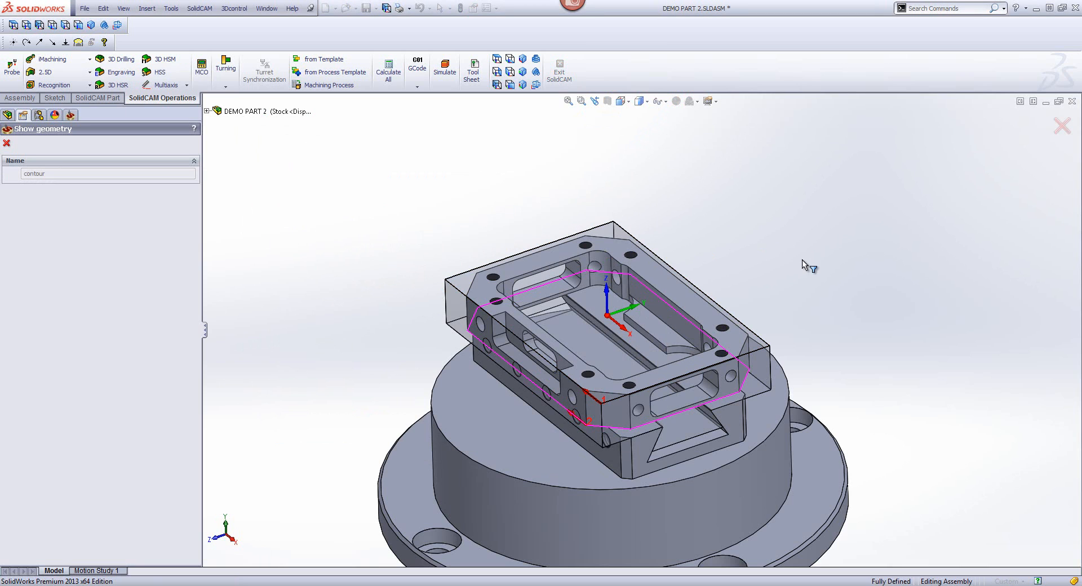
pyautogui.click(496, 59)
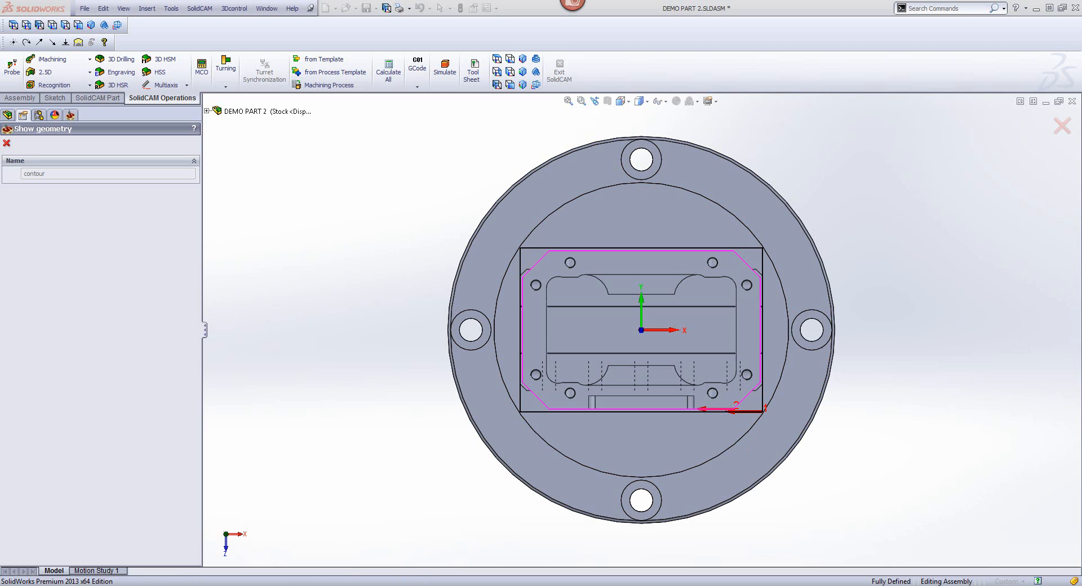
# Step: Switch to the SolidCAM website in the browser and open the webinar recordings page
pyautogui.moveTo(744, 151); pyautogui.dragTo(556, 1)
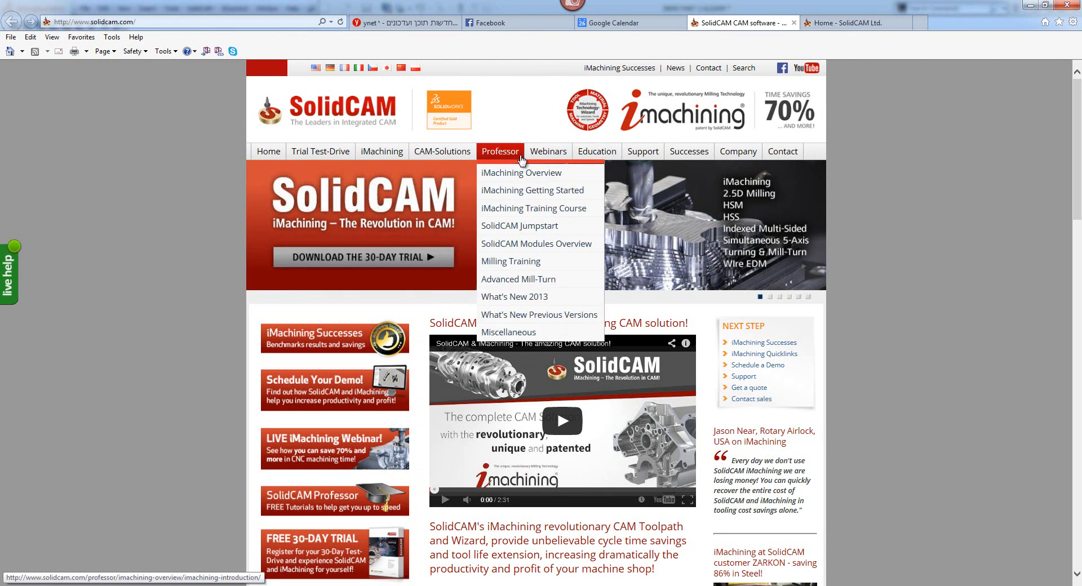
pyautogui.moveTo(544, 160)
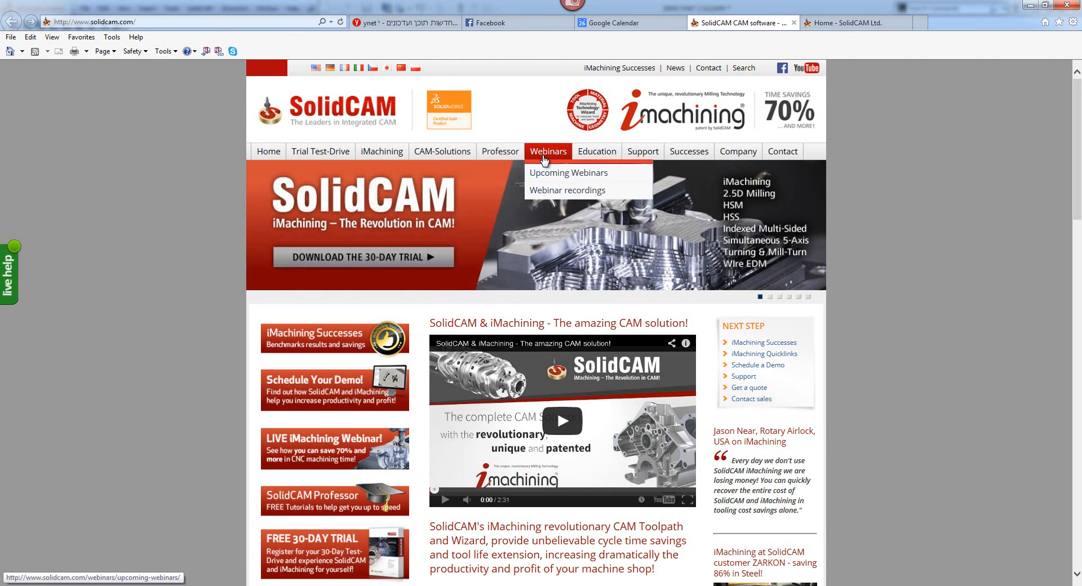
pyautogui.click(553, 194)
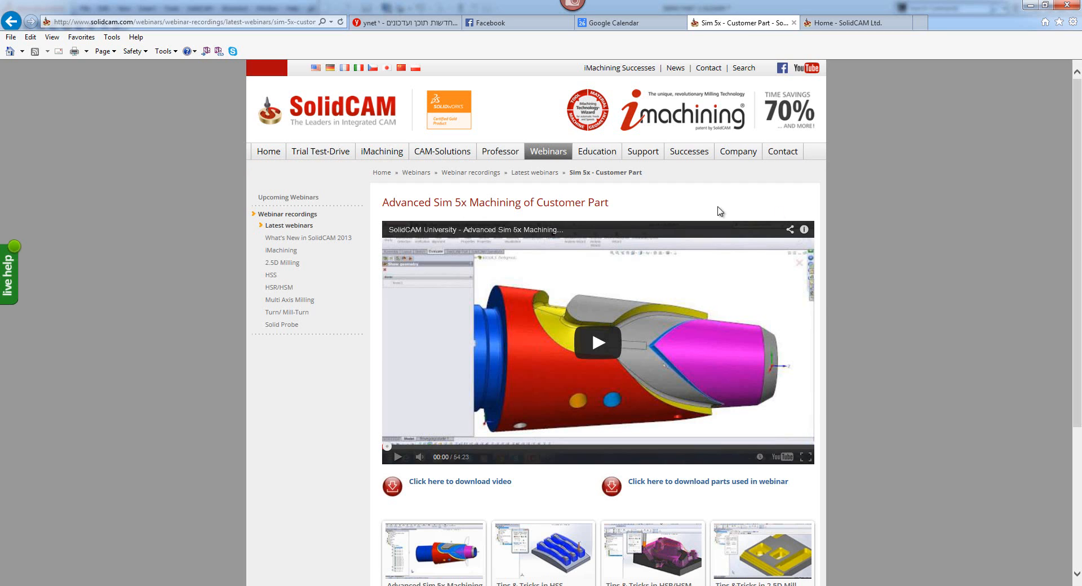
# Step: View the Tips & Tricks in HSS recording page, then return to the Advanced Sim 5x Machining of Customer Part recording
pyautogui.scroll(-2, 952, 206)
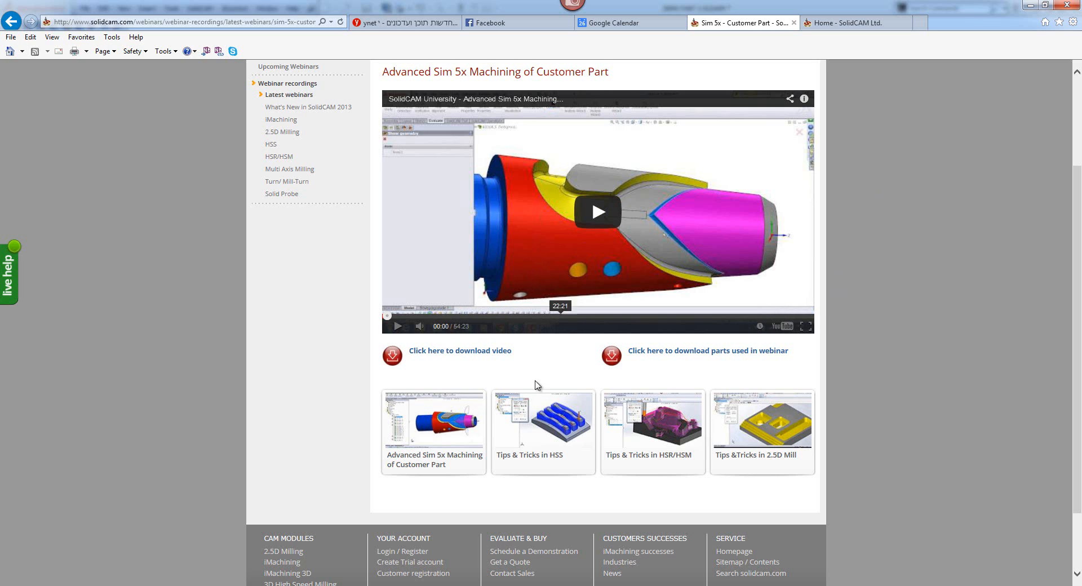
pyautogui.click(544, 437)
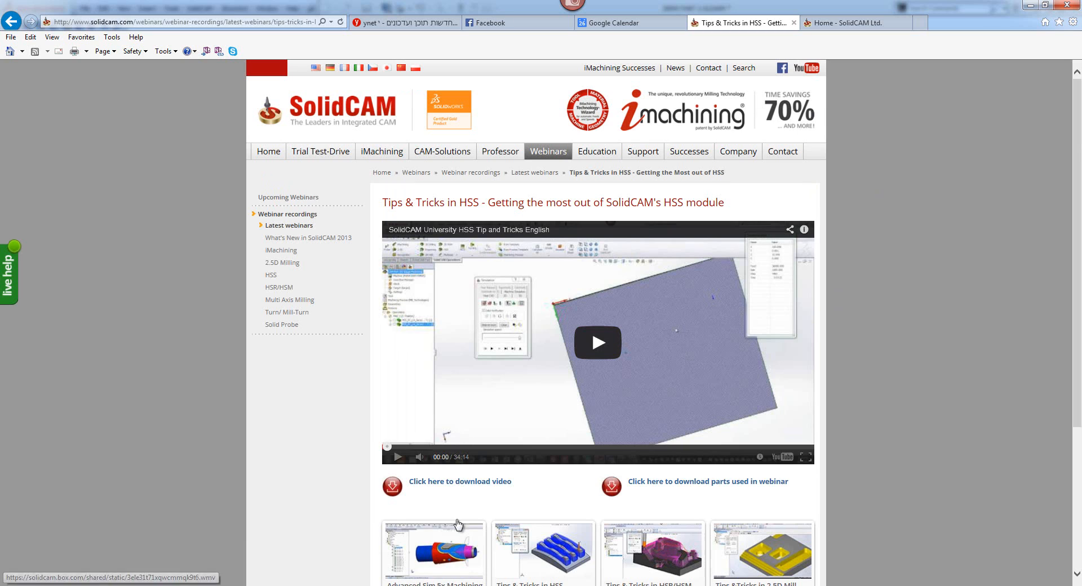
pyautogui.click(456, 550)
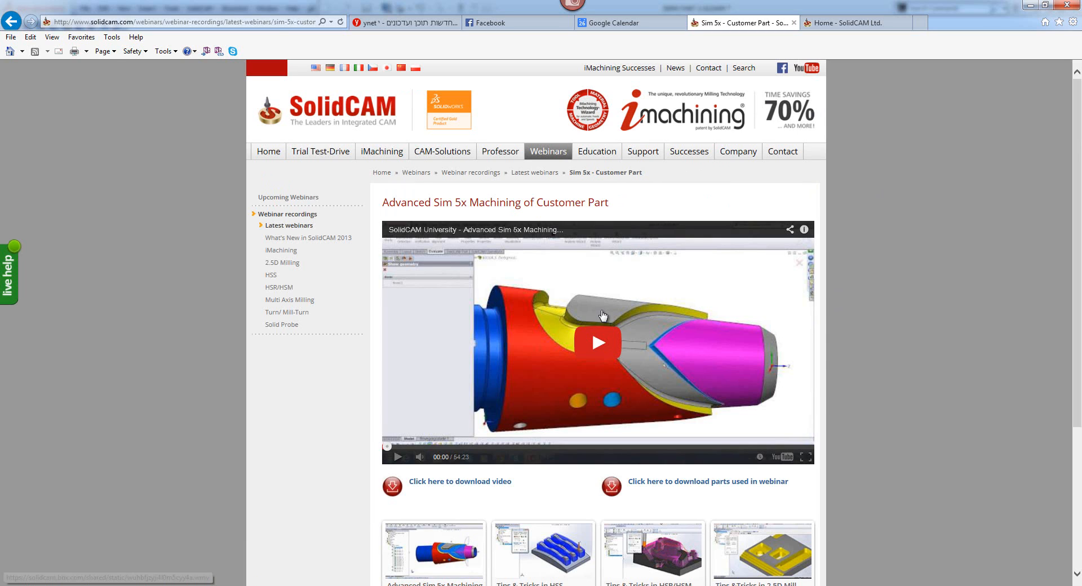